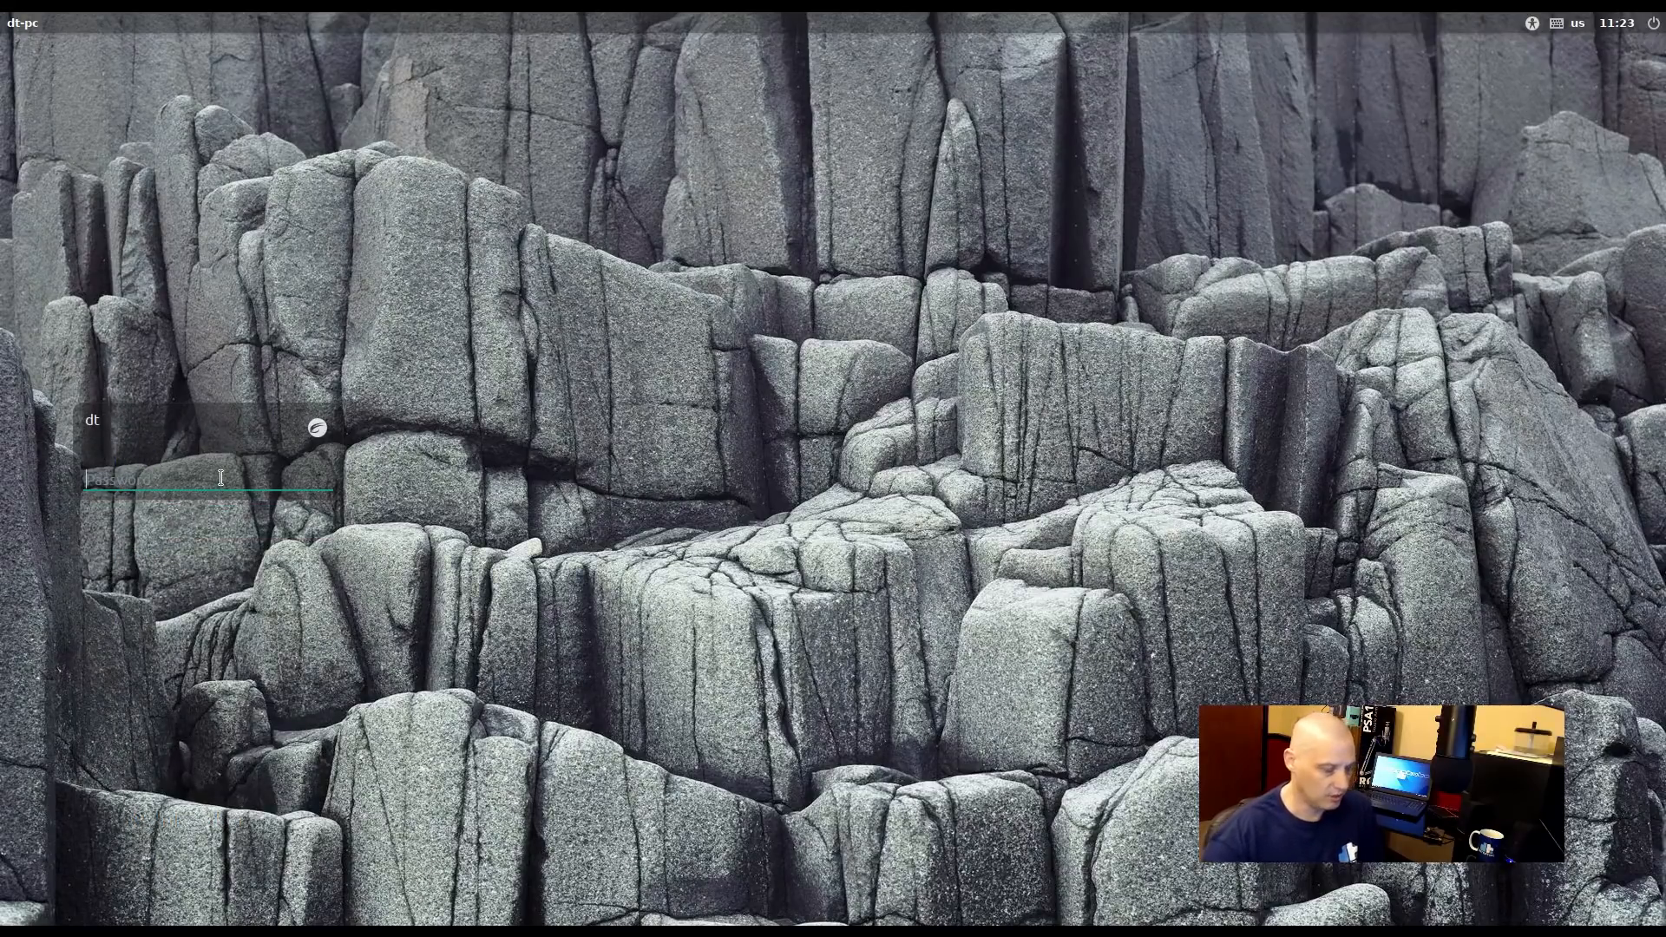
Log in to the desktop session by entering the account password
{"action": "type", "text": "****"}
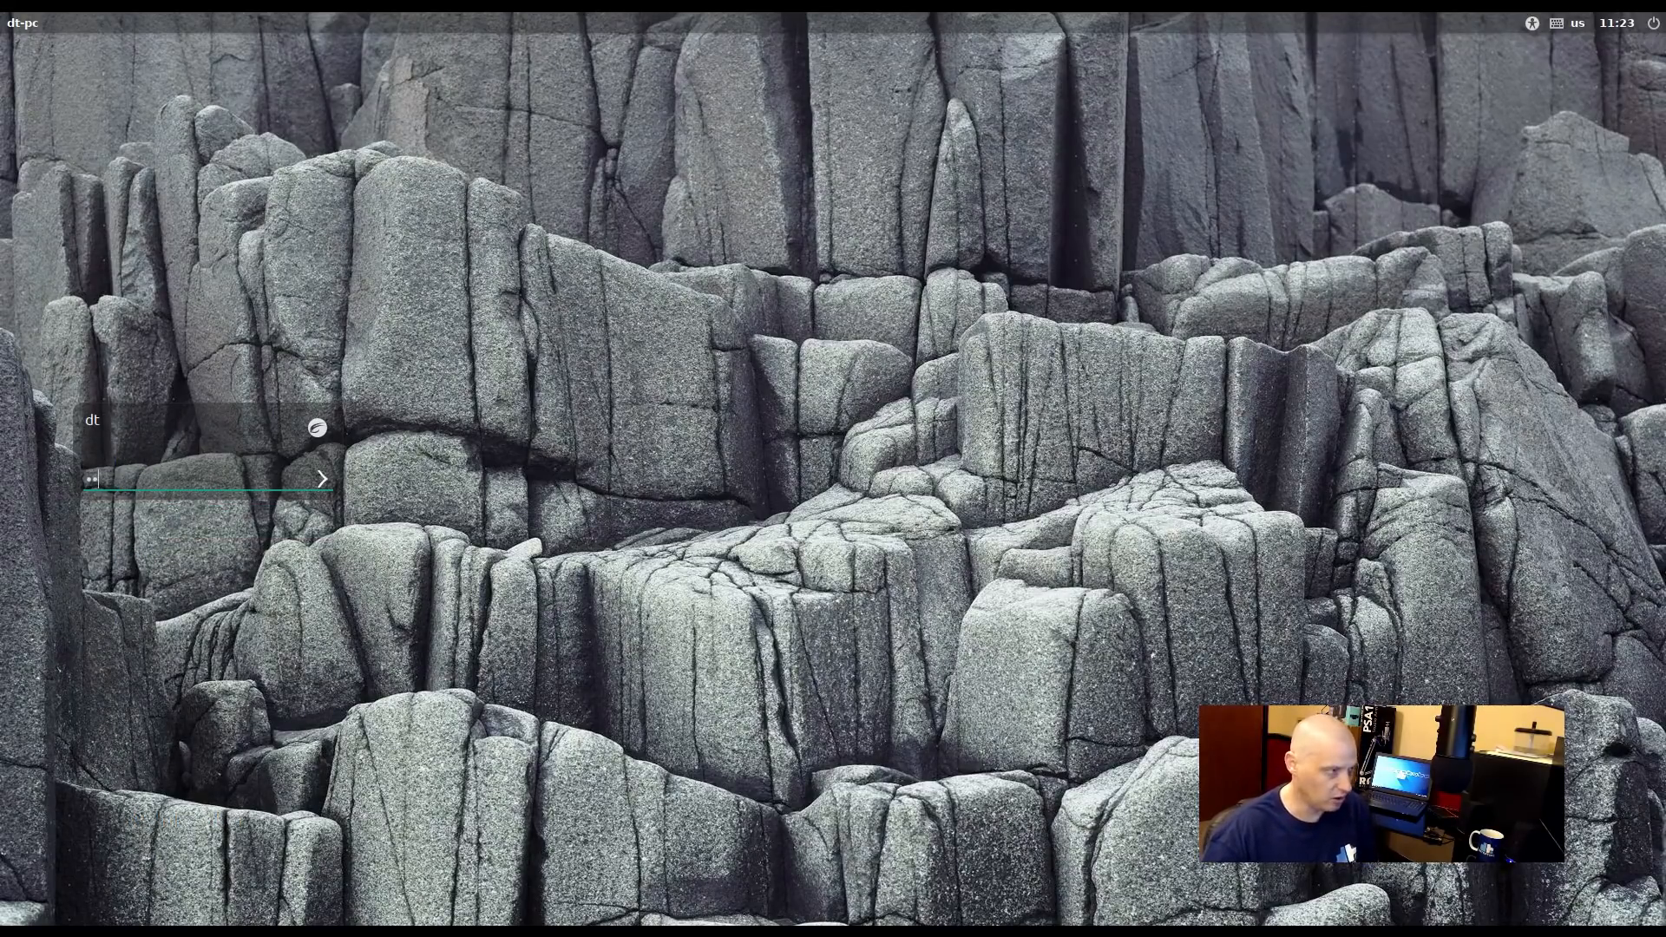
{"action": "key", "text": "Return"}
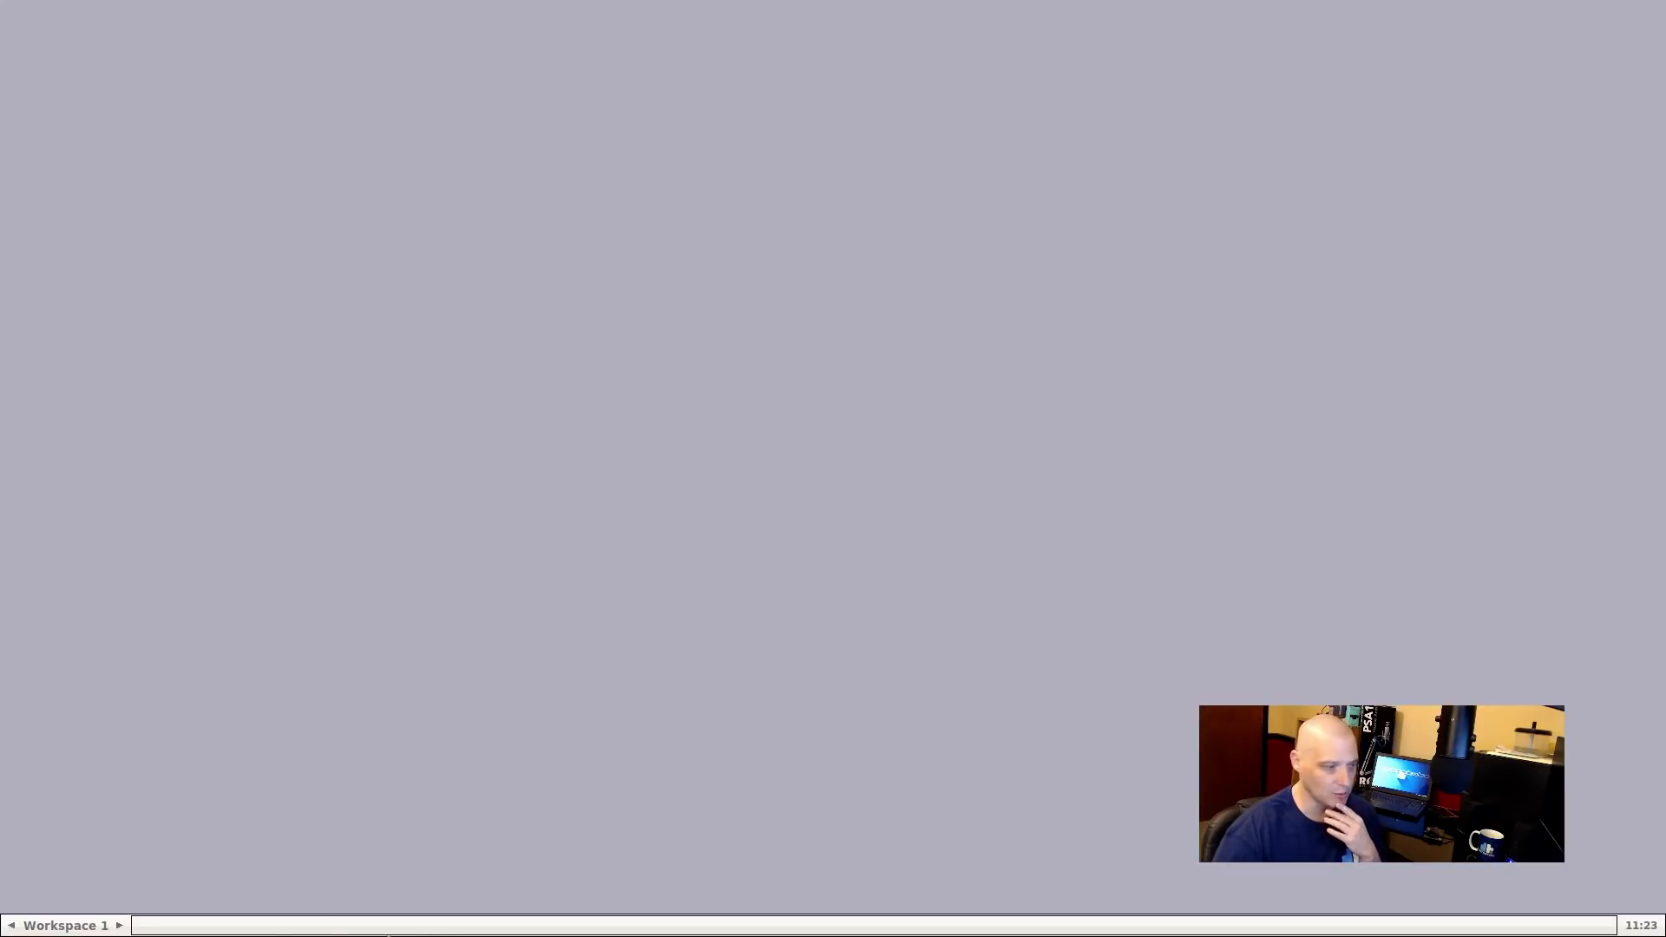
Open a terminal from the FluxBox root menu and move its window away from the desktop's corner
{"action": "right_click", "coordinate": [256, 521]}
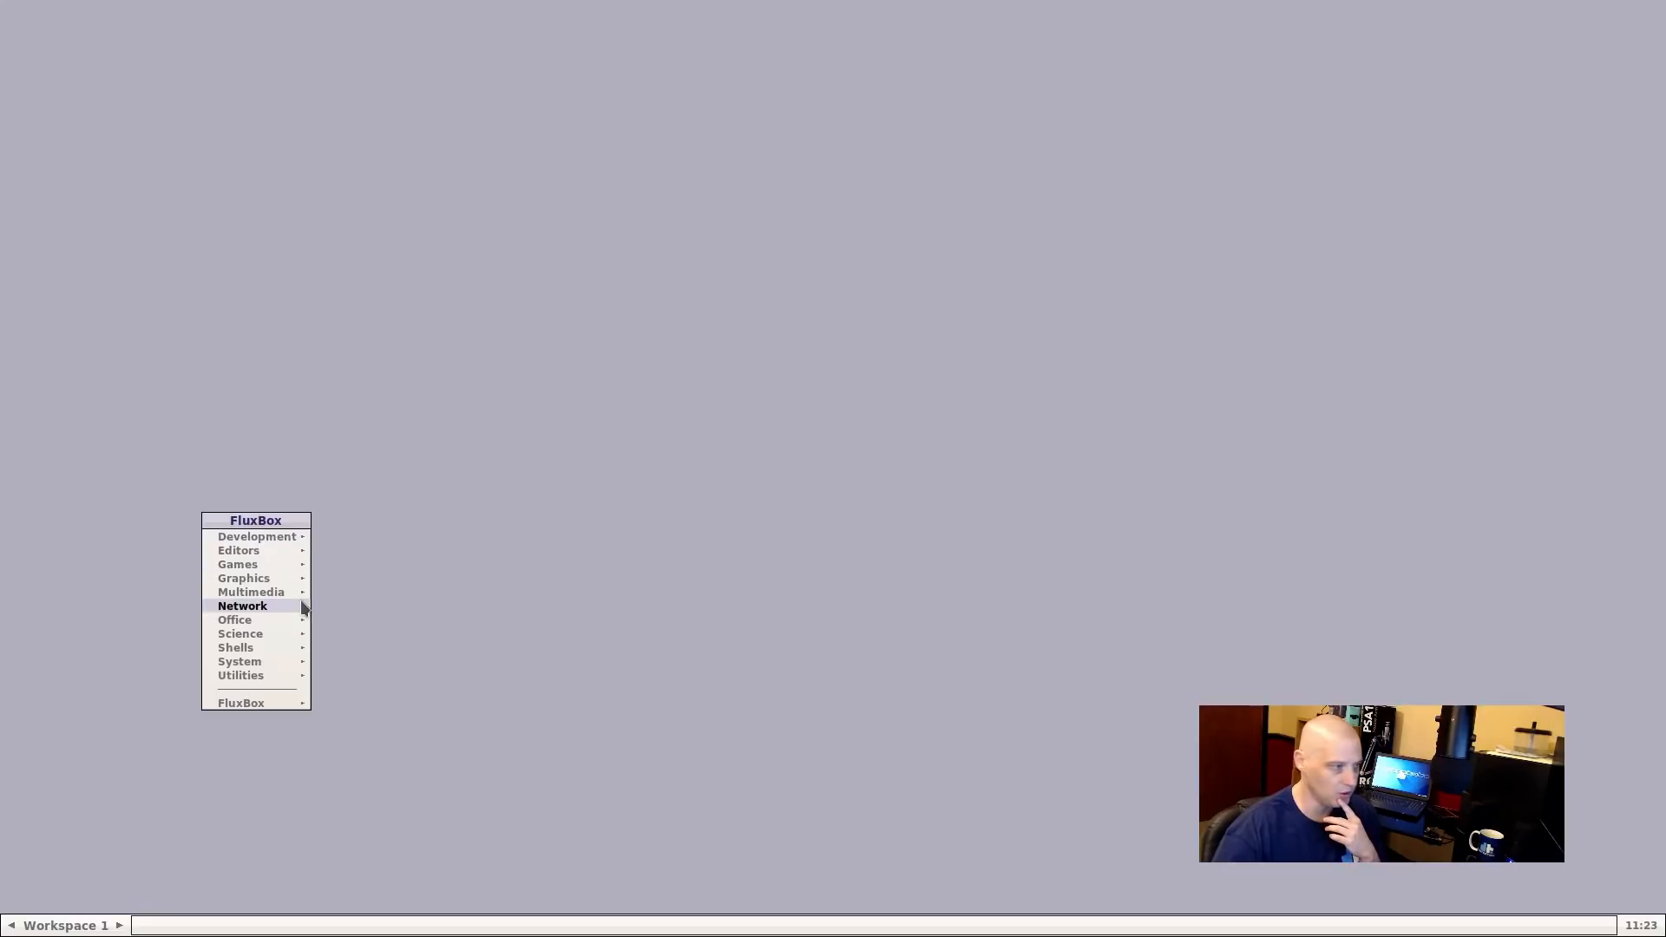
{"action": "mouse_move", "coordinate": [301, 607]}
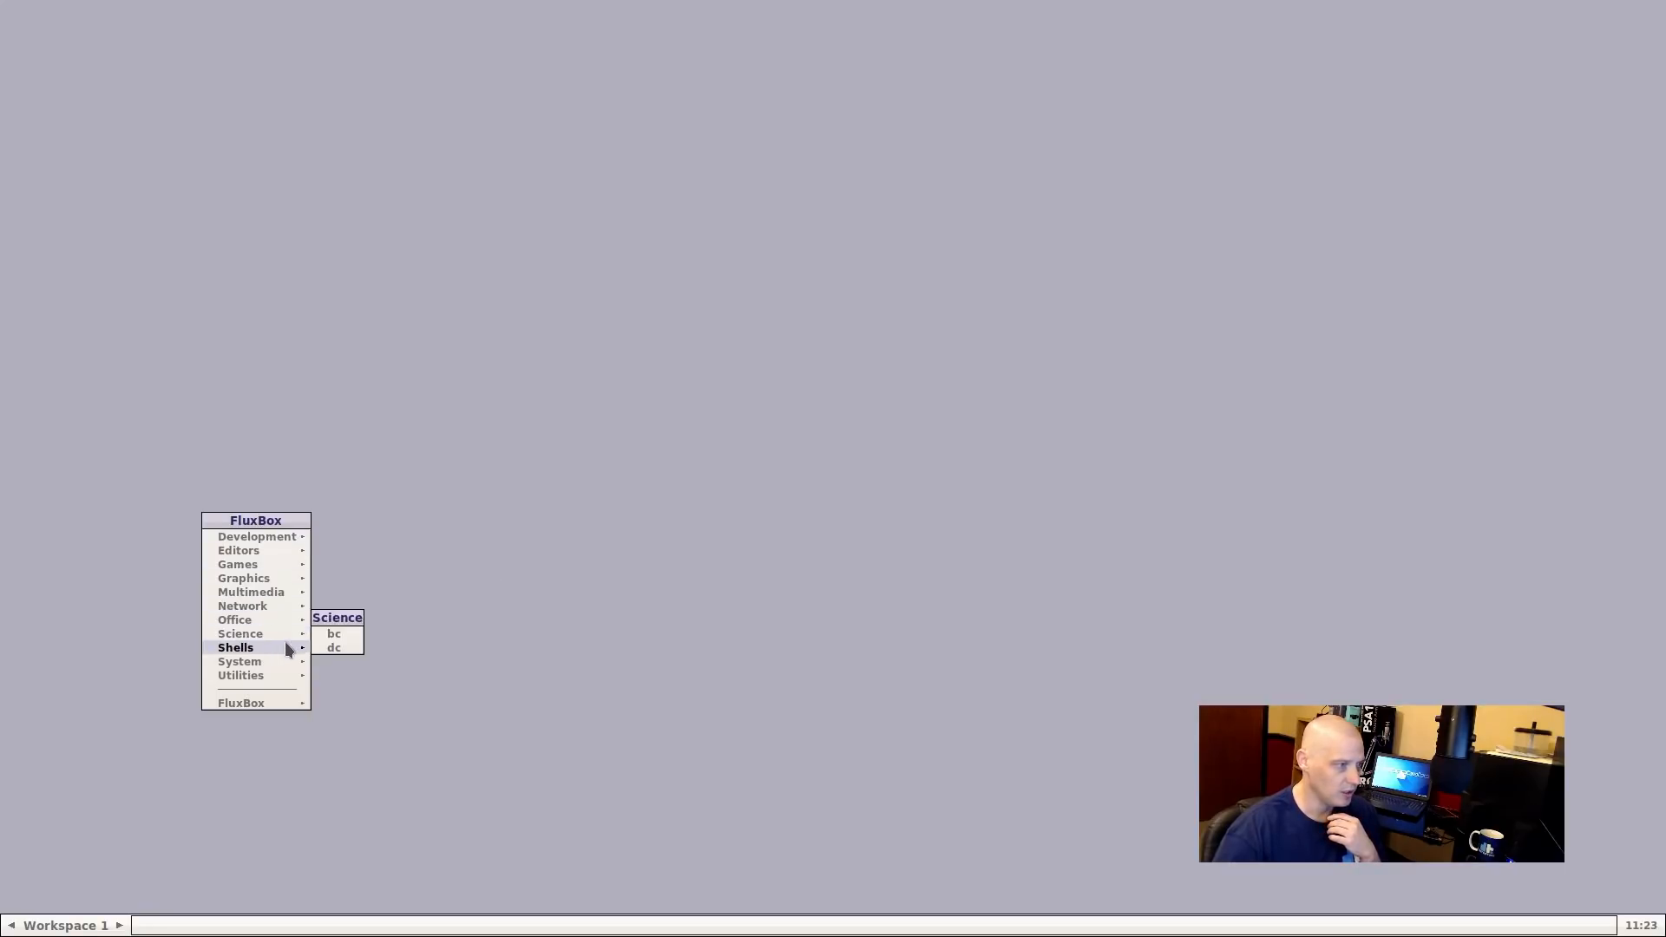
{"action": "mouse_move", "coordinate": [290, 647]}
{"action": "left_click", "coordinate": [372, 703]}
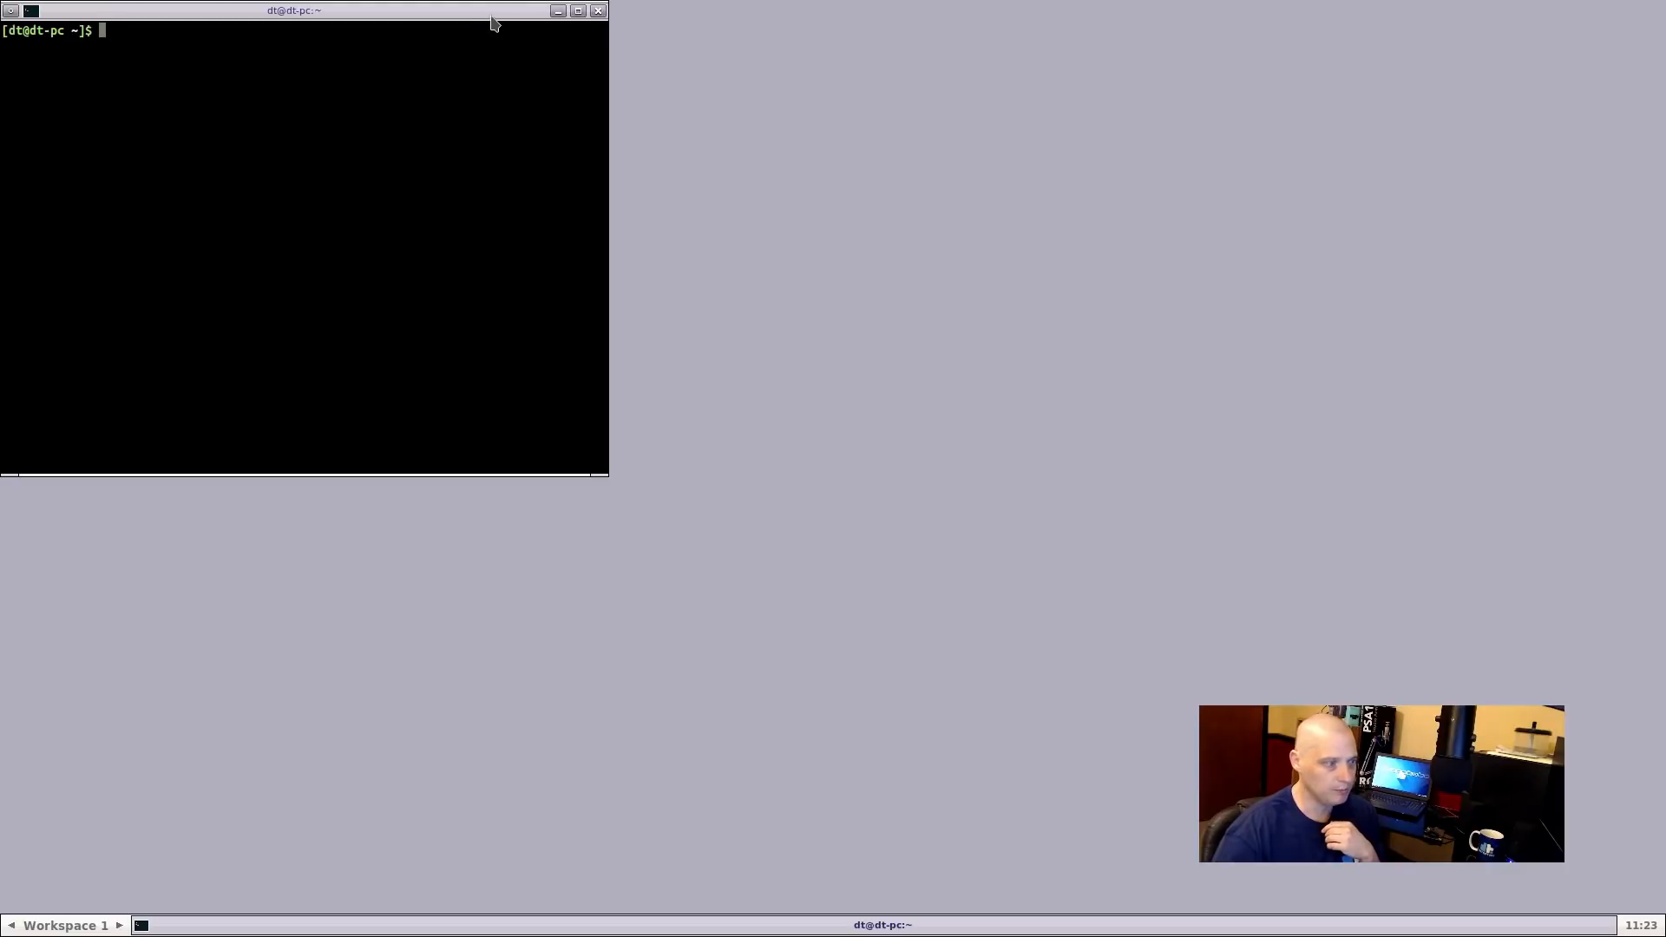
{"action": "left_click_drag", "start_coordinate": [492, 12], "coordinate": [666, 201]}
Minimize and restore the terminal window twice
{"action": "left_click", "coordinate": [595, 924]}
{"action": "left_click", "coordinate": [594, 925]}
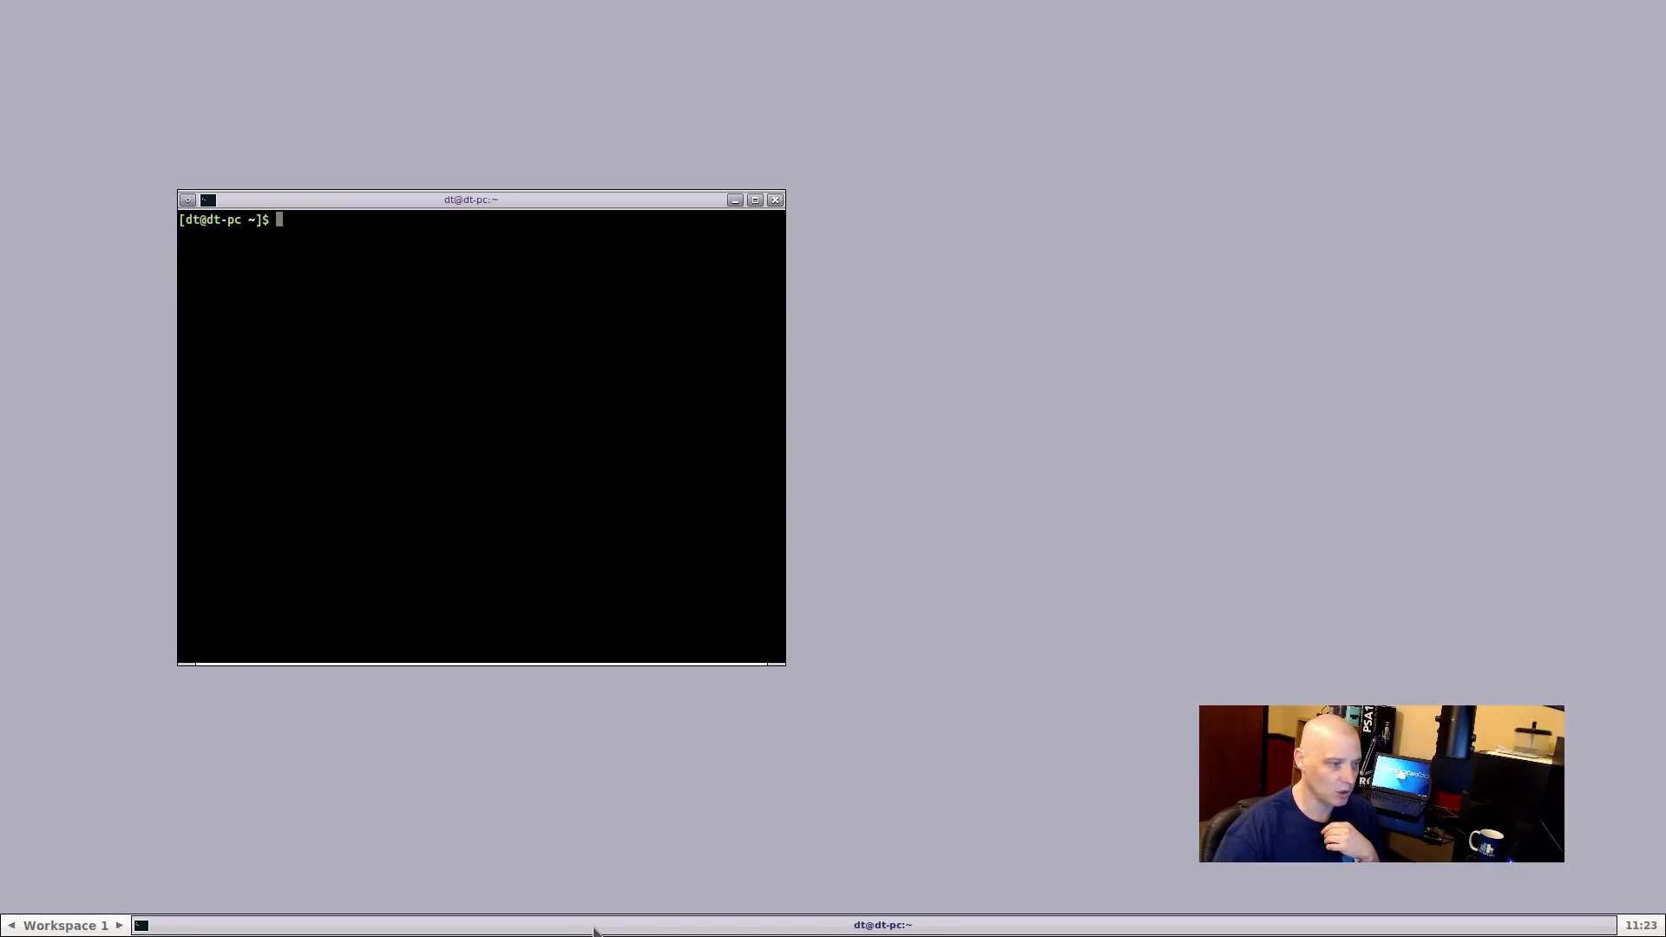
{"action": "left_click", "coordinate": [594, 925]}
{"action": "left_click", "coordinate": [594, 925]}
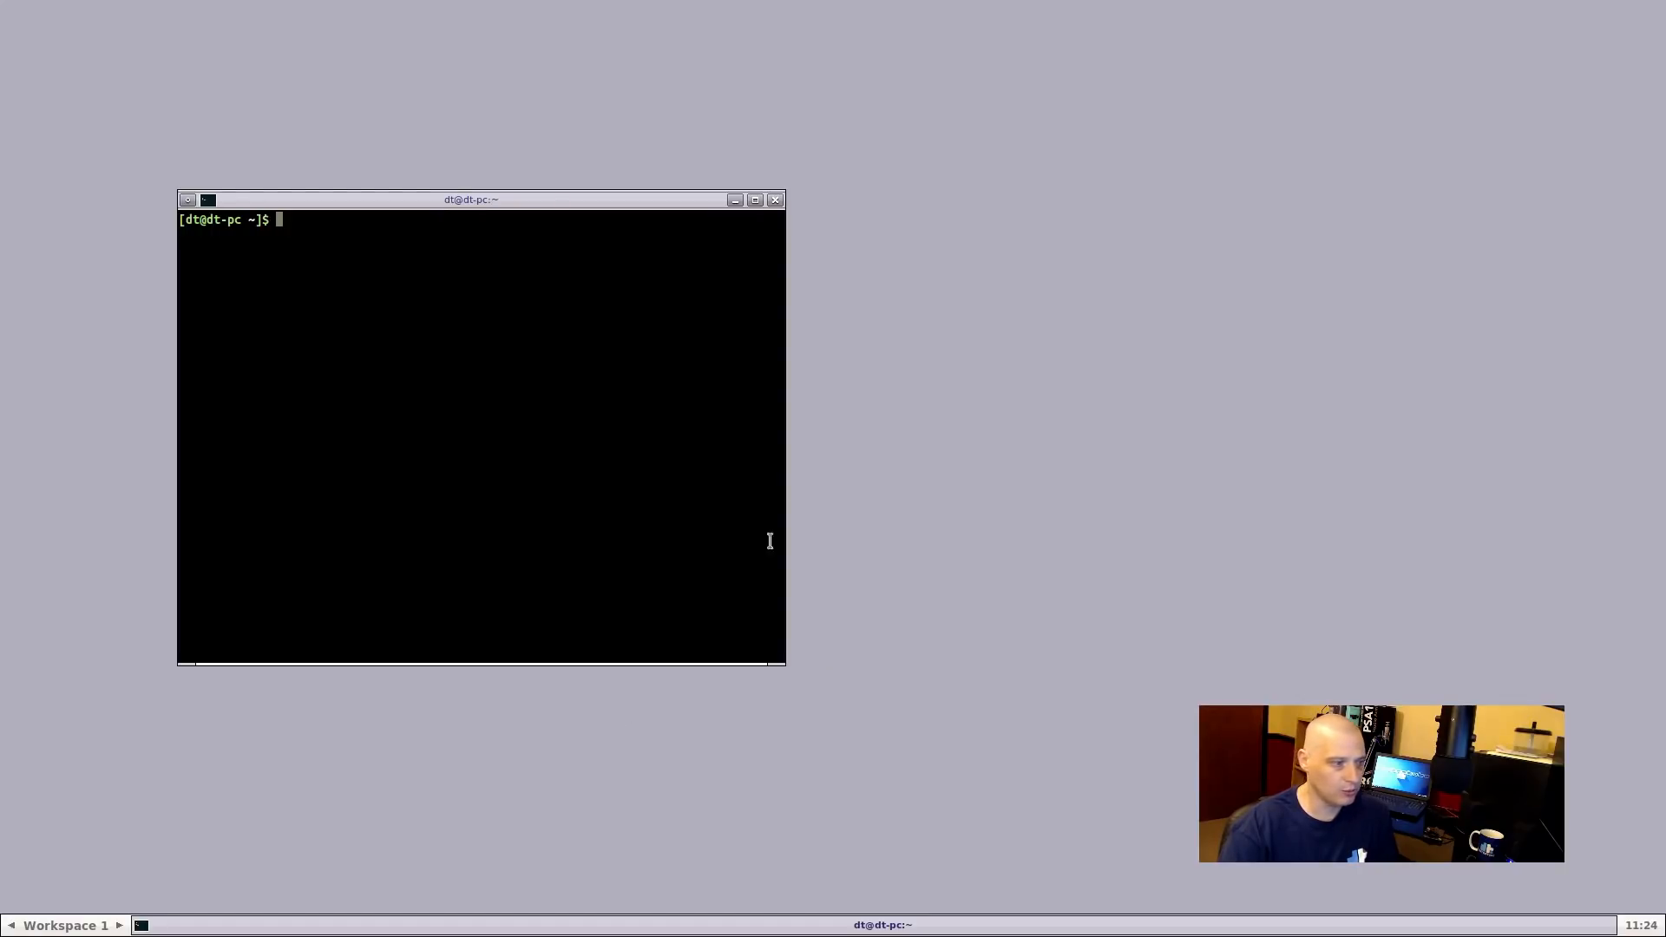
Examine the application categories of the FluxBox root menu, including Development, Editors, Games, Utilities and Network
{"action": "right_click", "coordinate": [840, 207]}
{"action": "left_click", "coordinate": [974, 397]}
{"action": "right_click", "coordinate": [861, 364]}
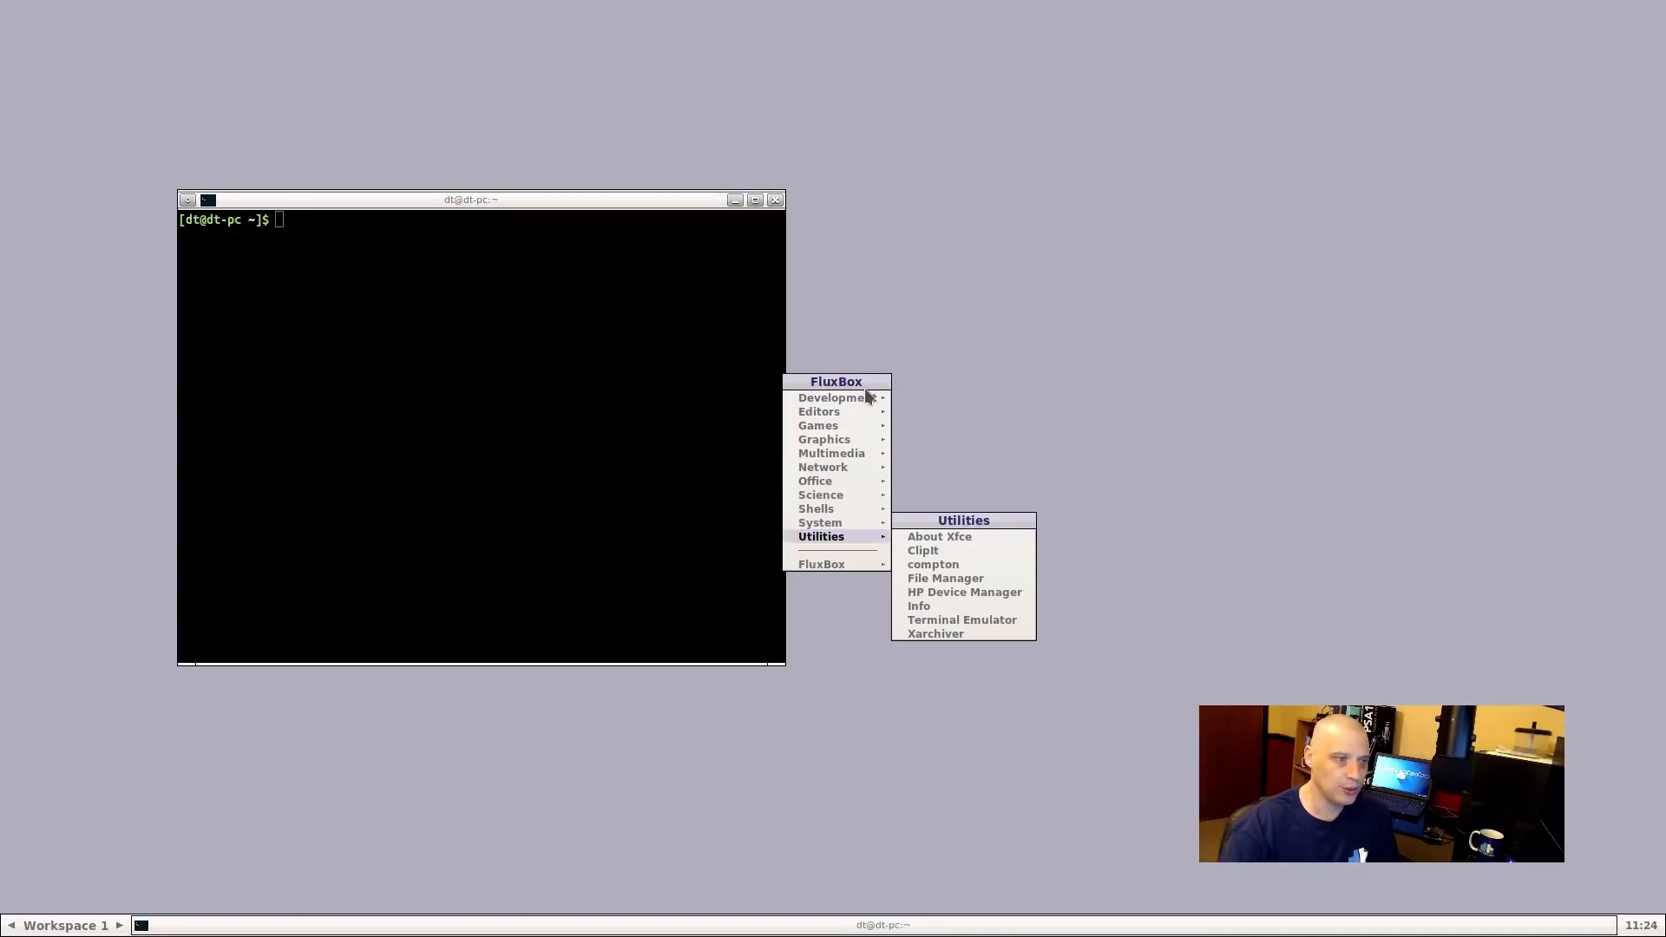
{"action": "mouse_move", "coordinate": [865, 402]}
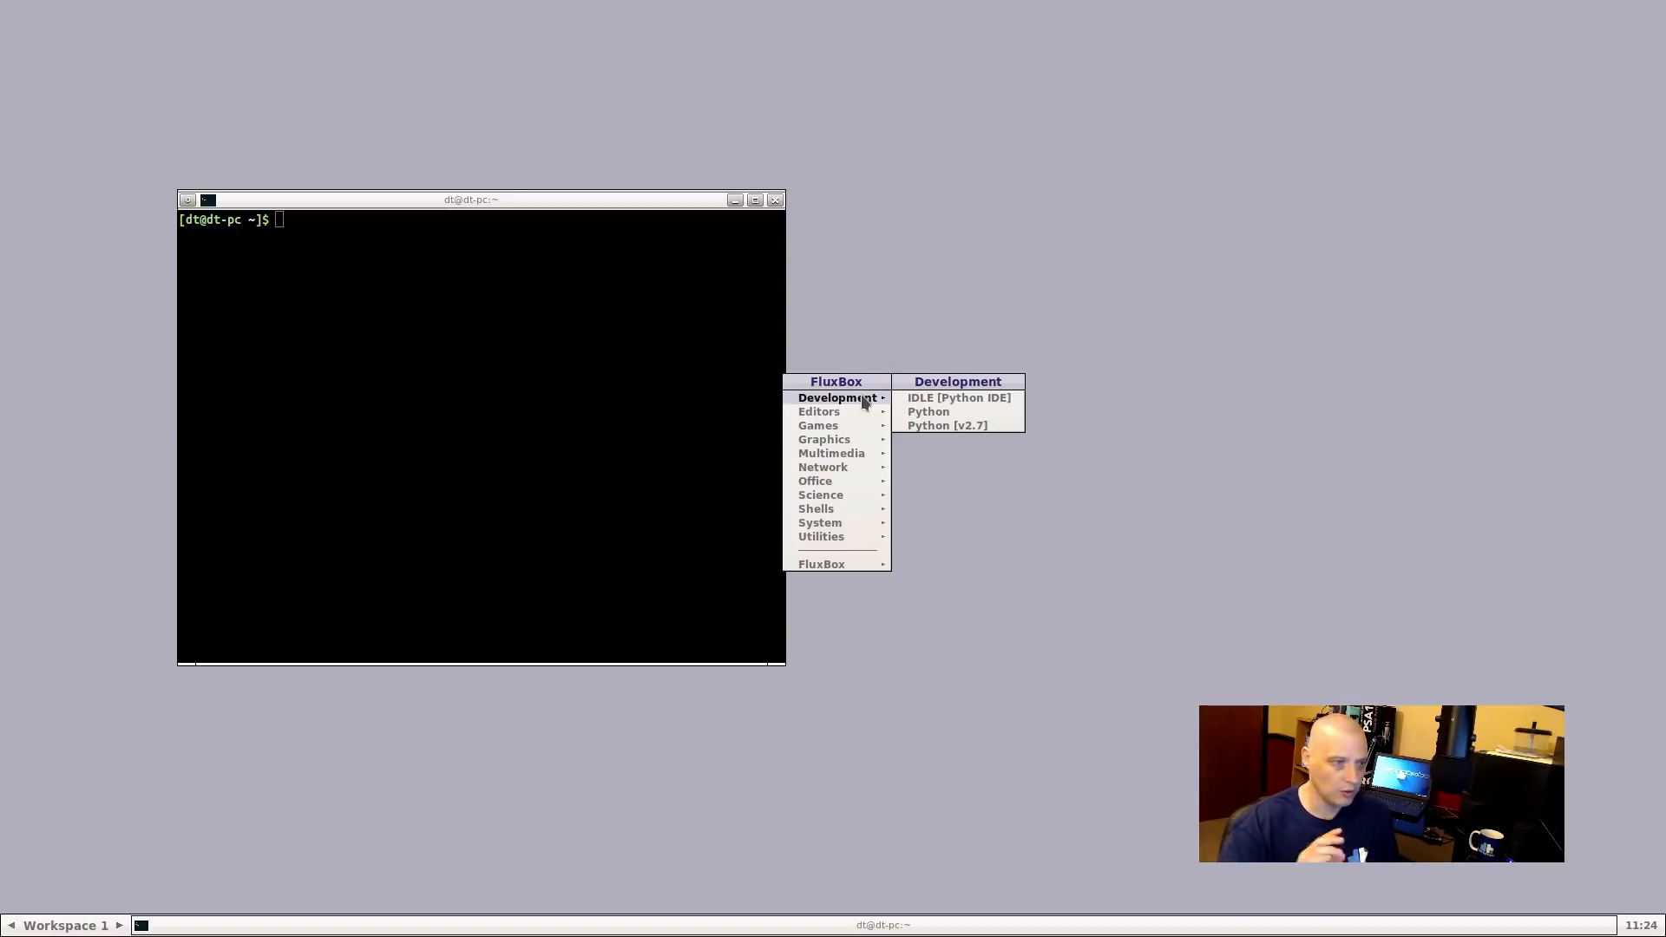
{"action": "left_click", "coordinate": [949, 290]}
{"action": "right_click", "coordinate": [954, 290]}
{"action": "mouse_move", "coordinate": [970, 344]}
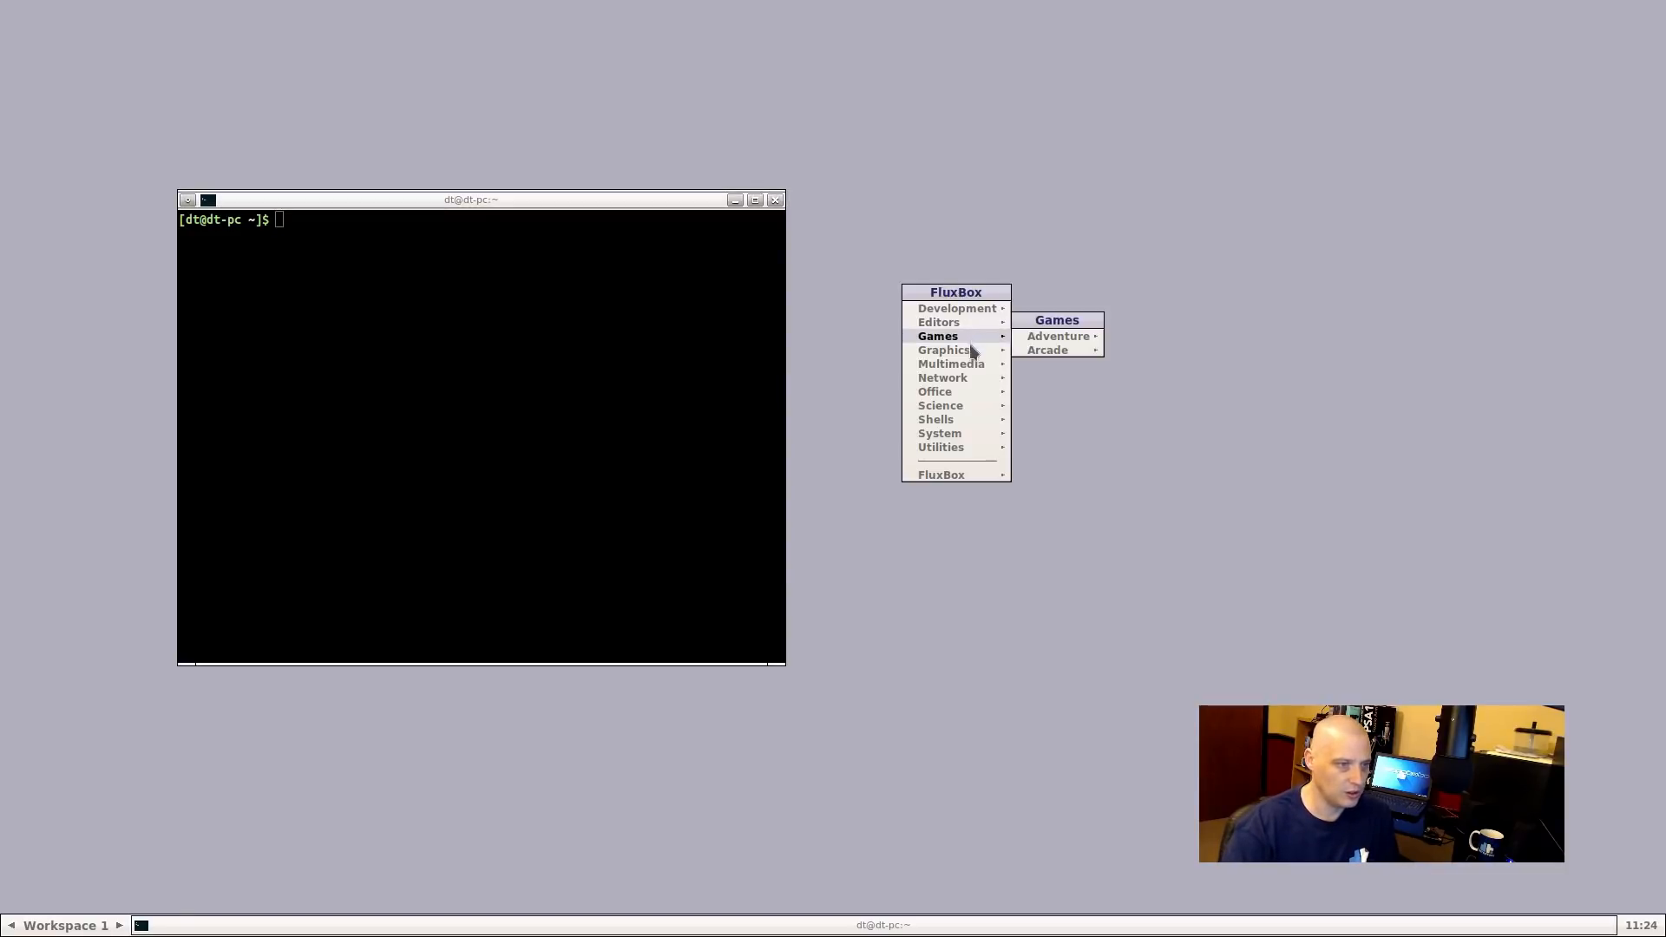
{"action": "mouse_move", "coordinate": [959, 446]}
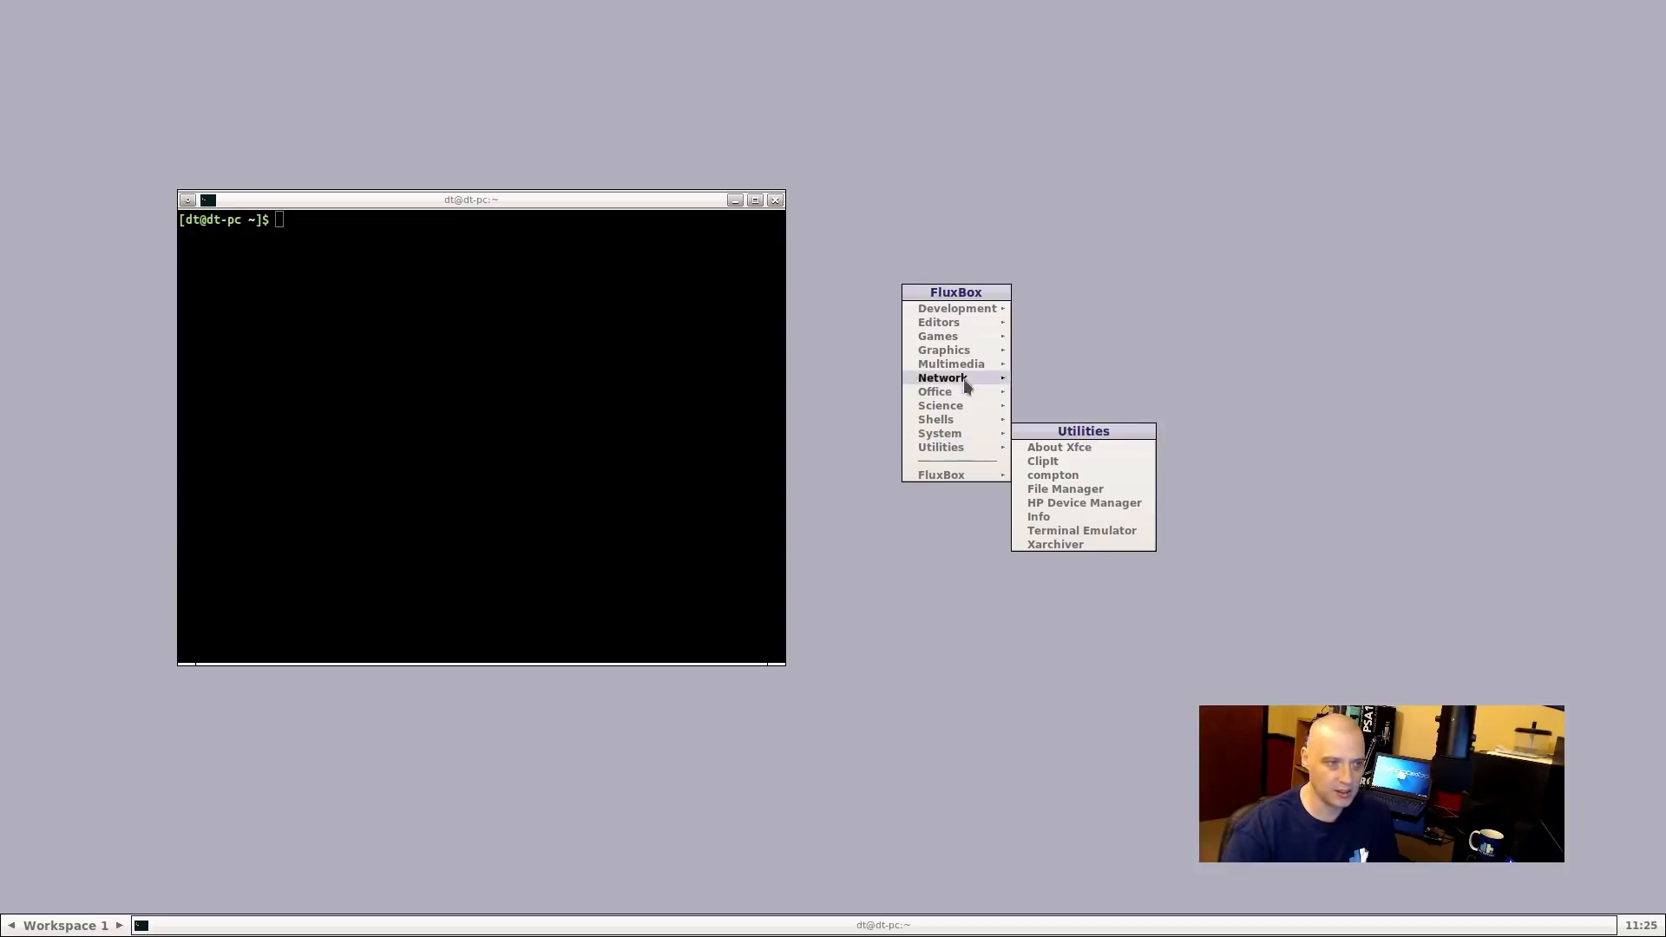
{"action": "mouse_move", "coordinate": [961, 312]}
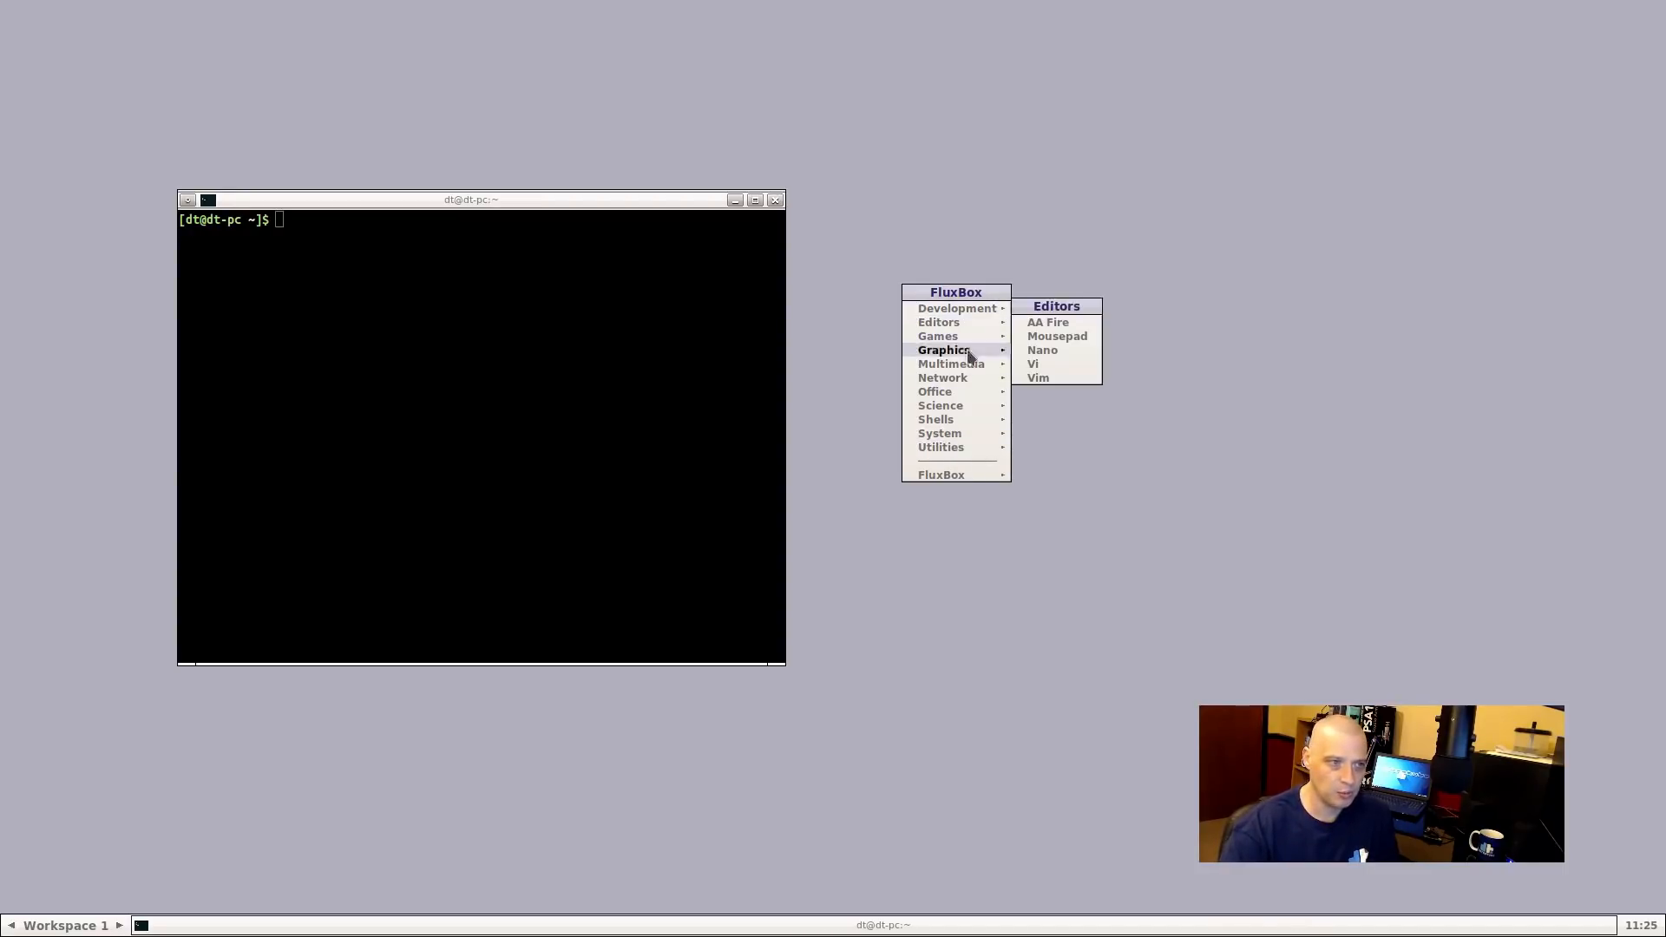
{"action": "left_click", "coordinate": [887, 732]}
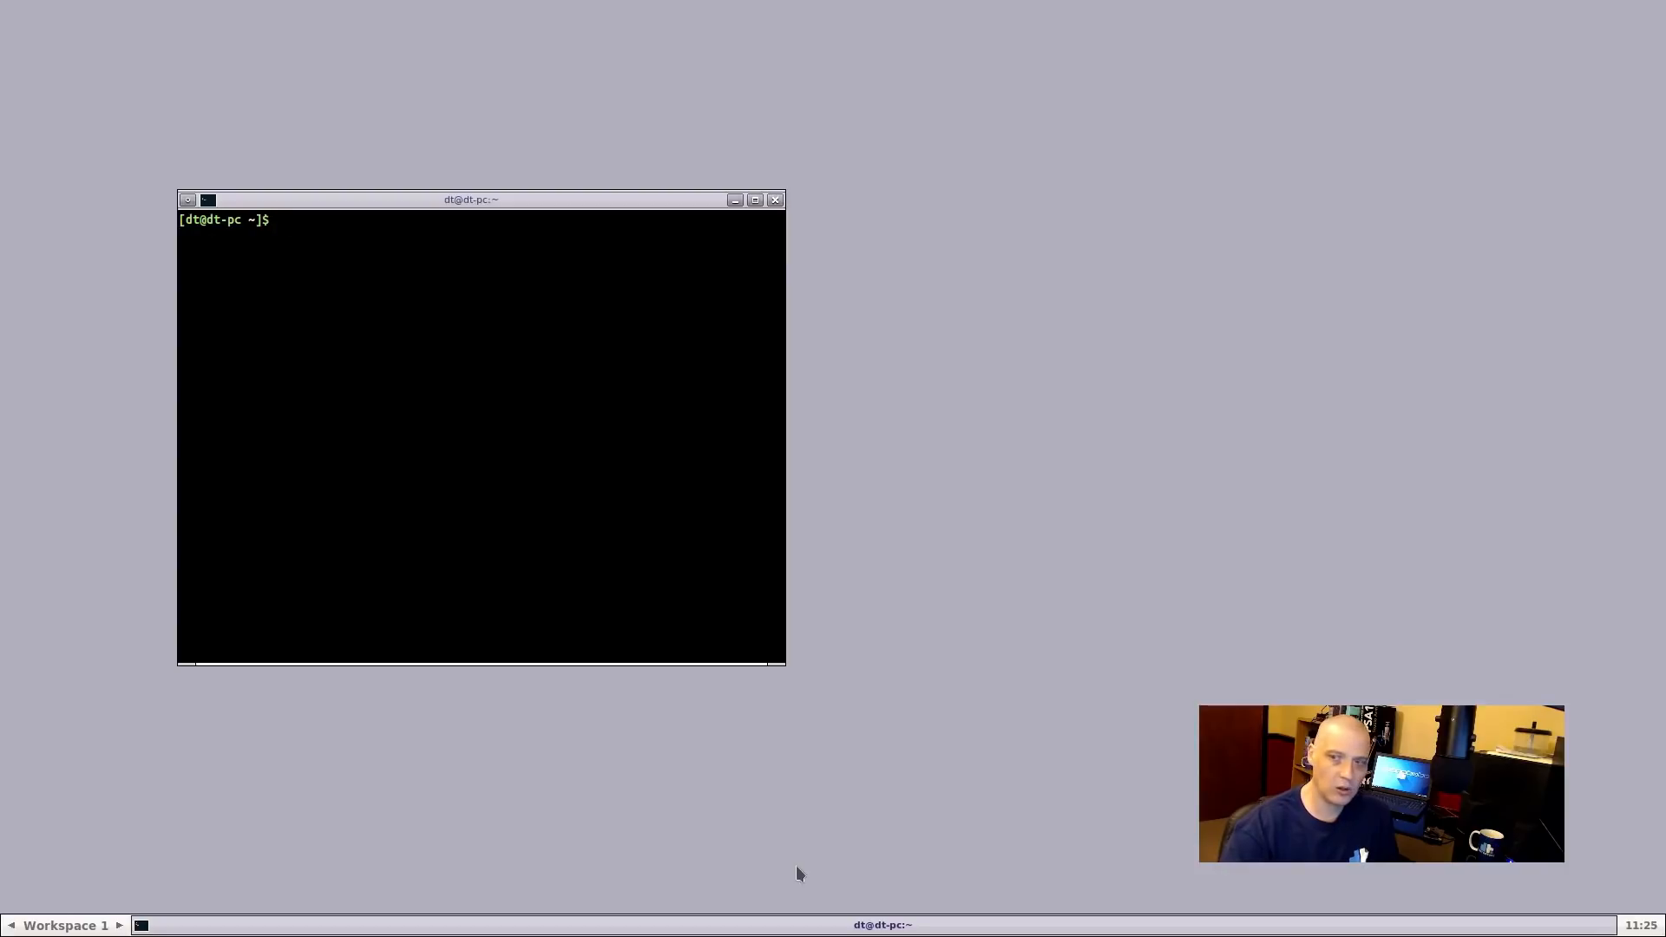
{"action": "right_click", "coordinate": [730, 834]}
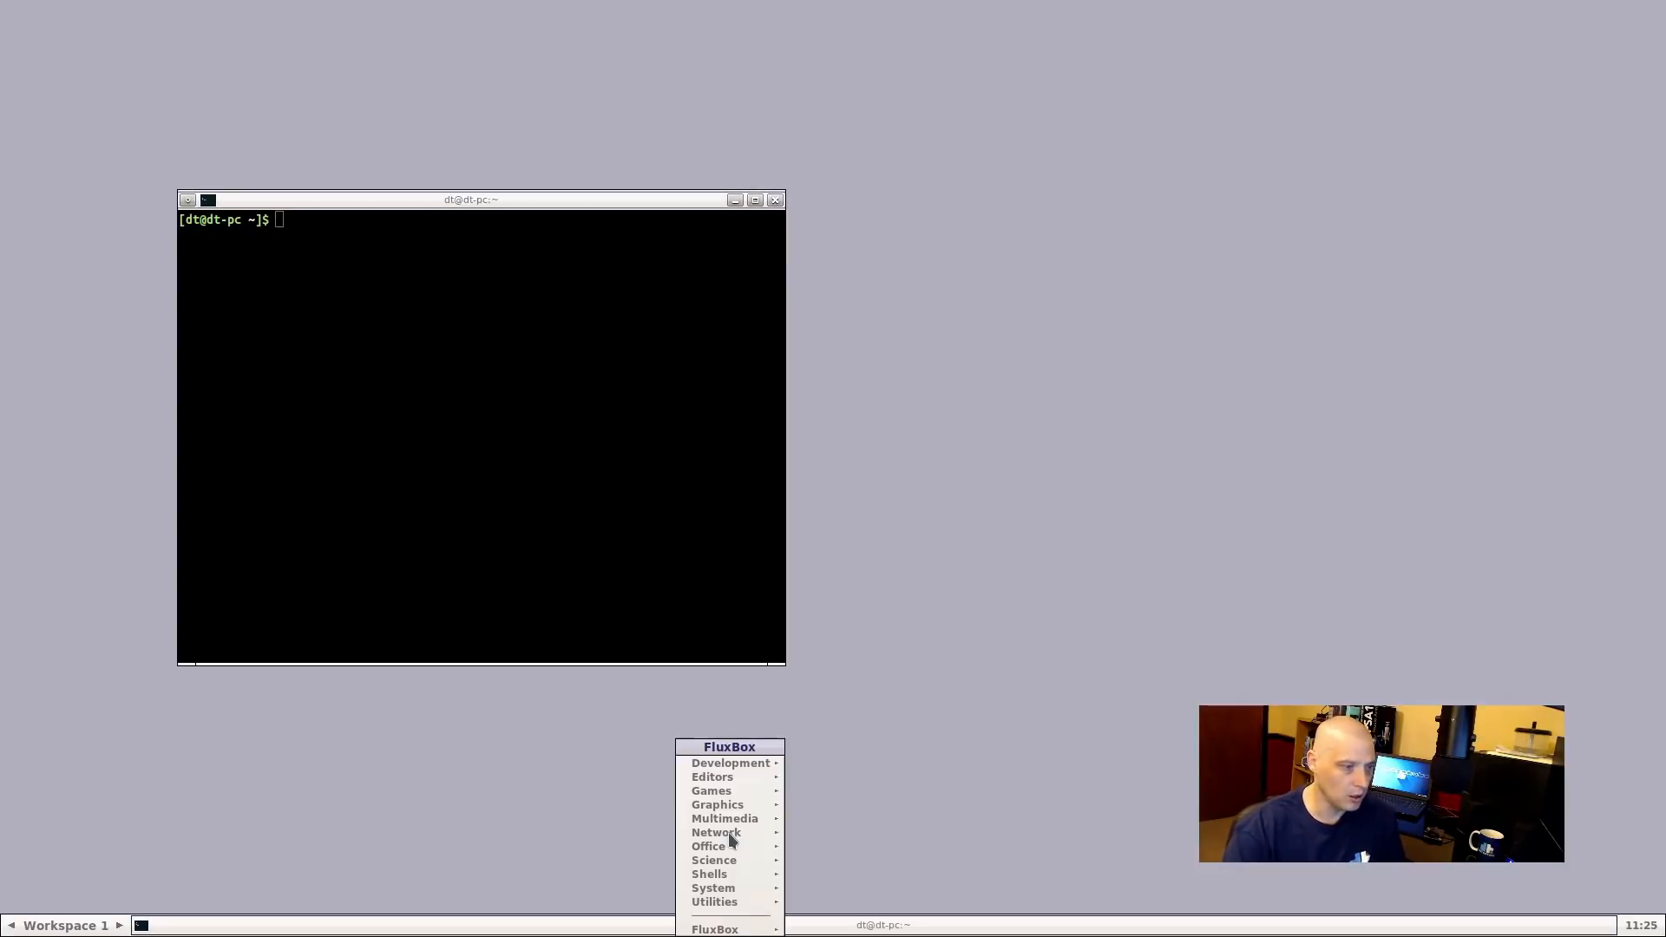
{"action": "mouse_move", "coordinate": [746, 832]}
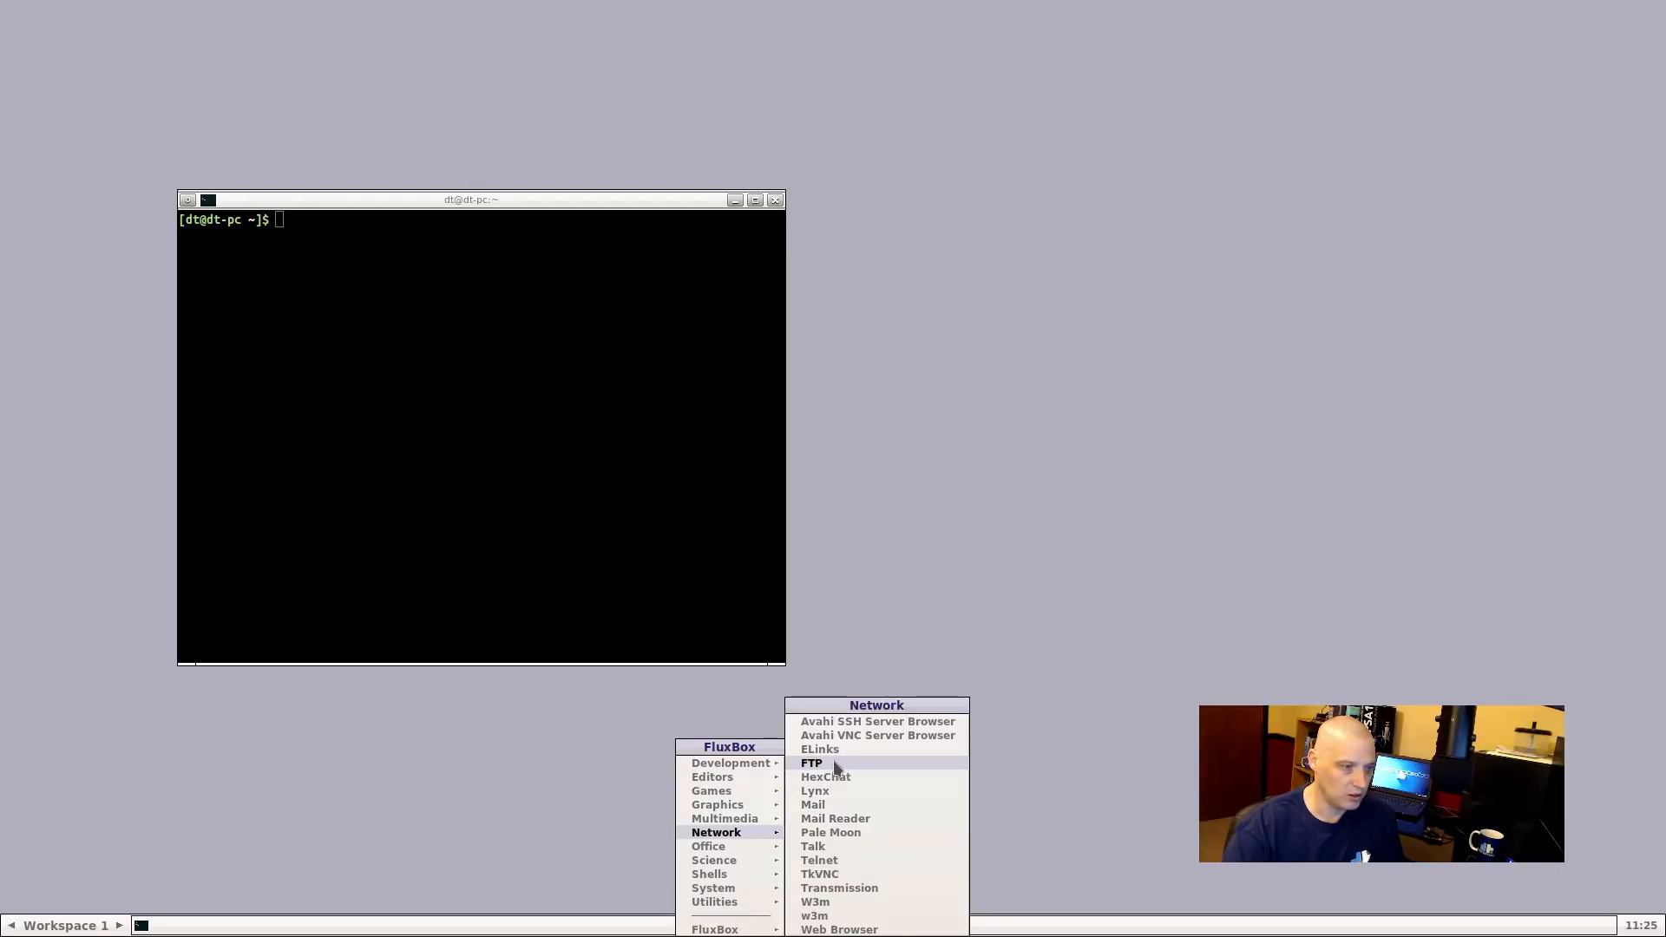
Run mmaker fluxbox -f -t xterm in the terminal to regenerate the FluxBox menu with xterm as its terminal
{"action": "left_click", "coordinate": [559, 354]}
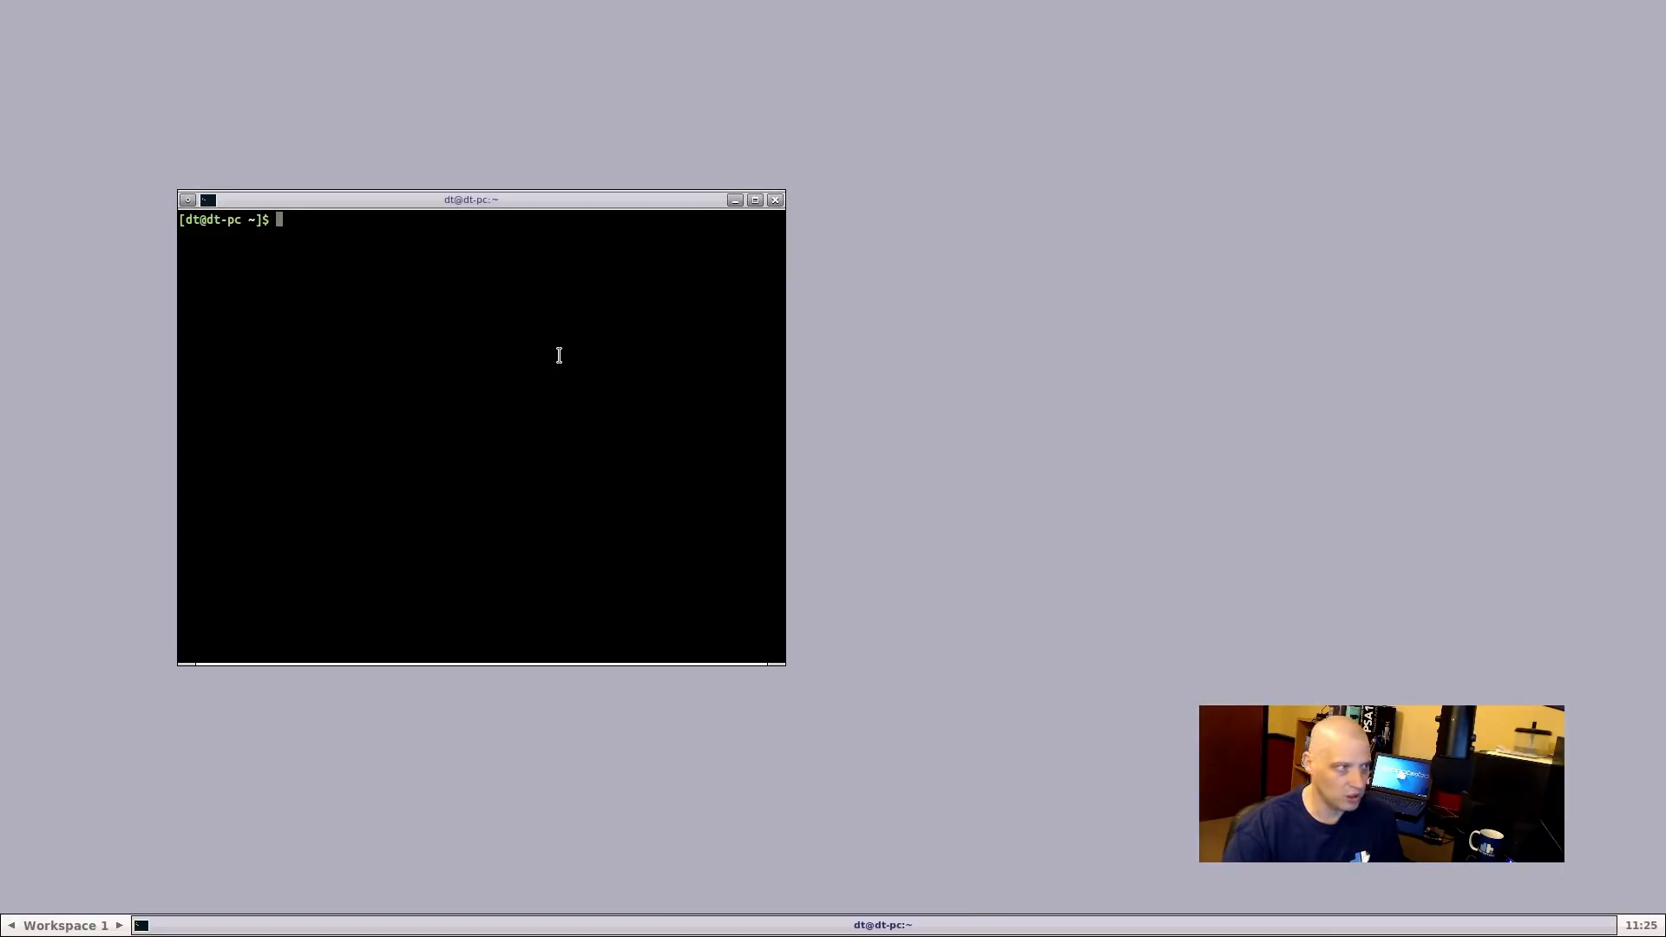
{"action": "type", "text": "m"}
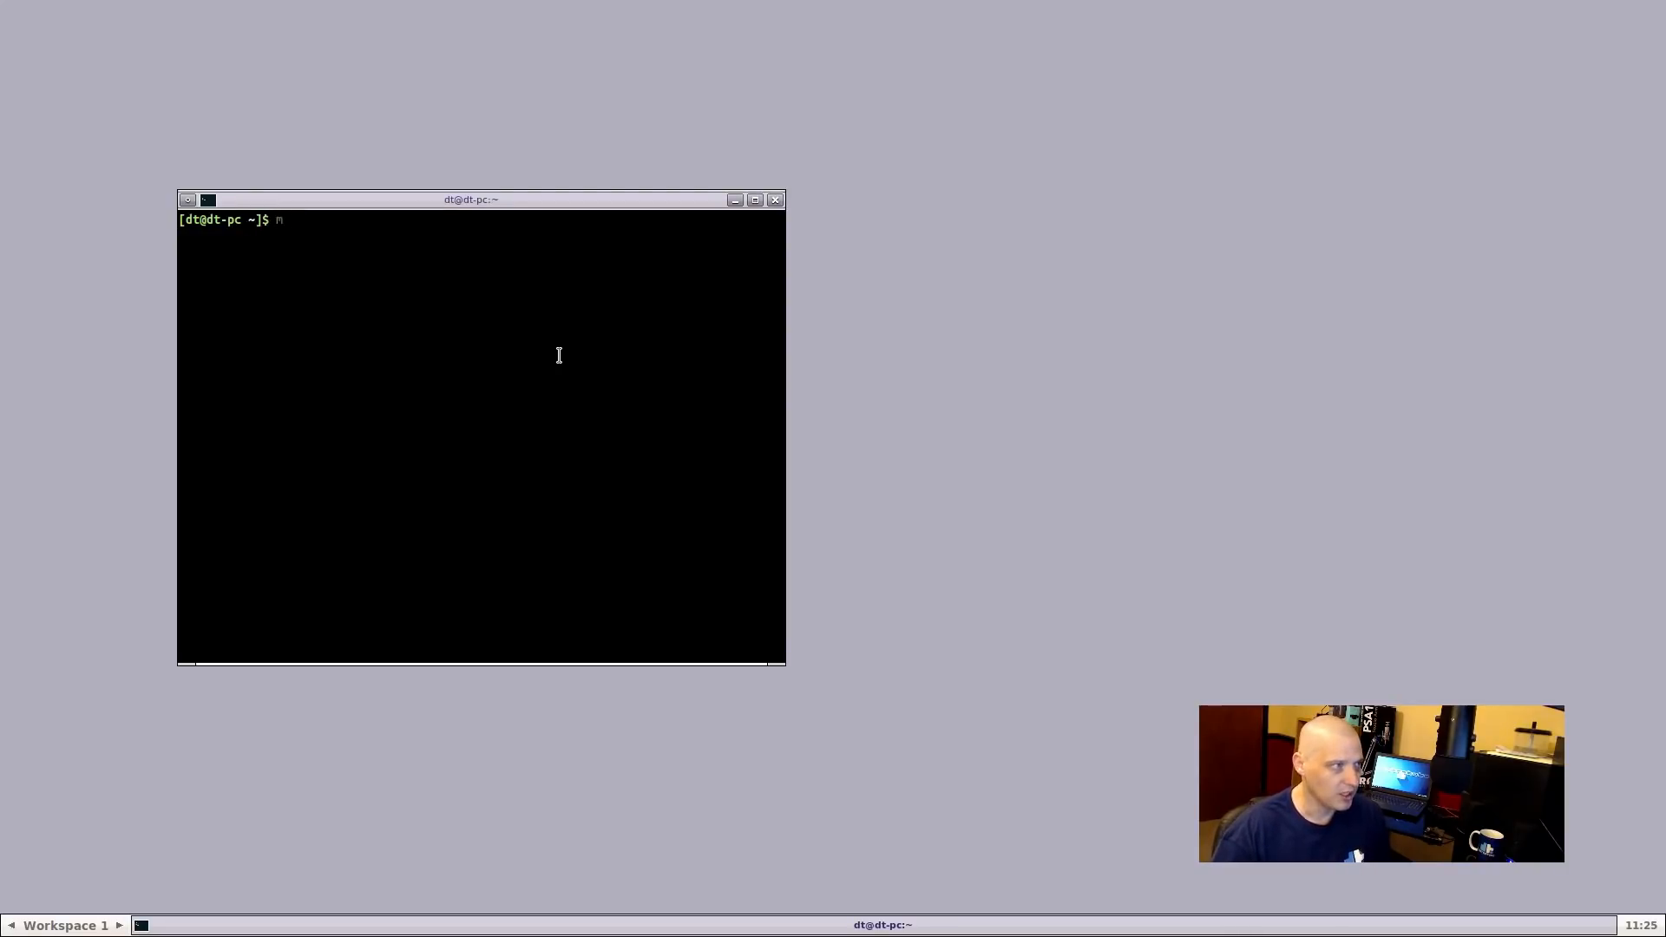
{"action": "type", "text": "maker"}
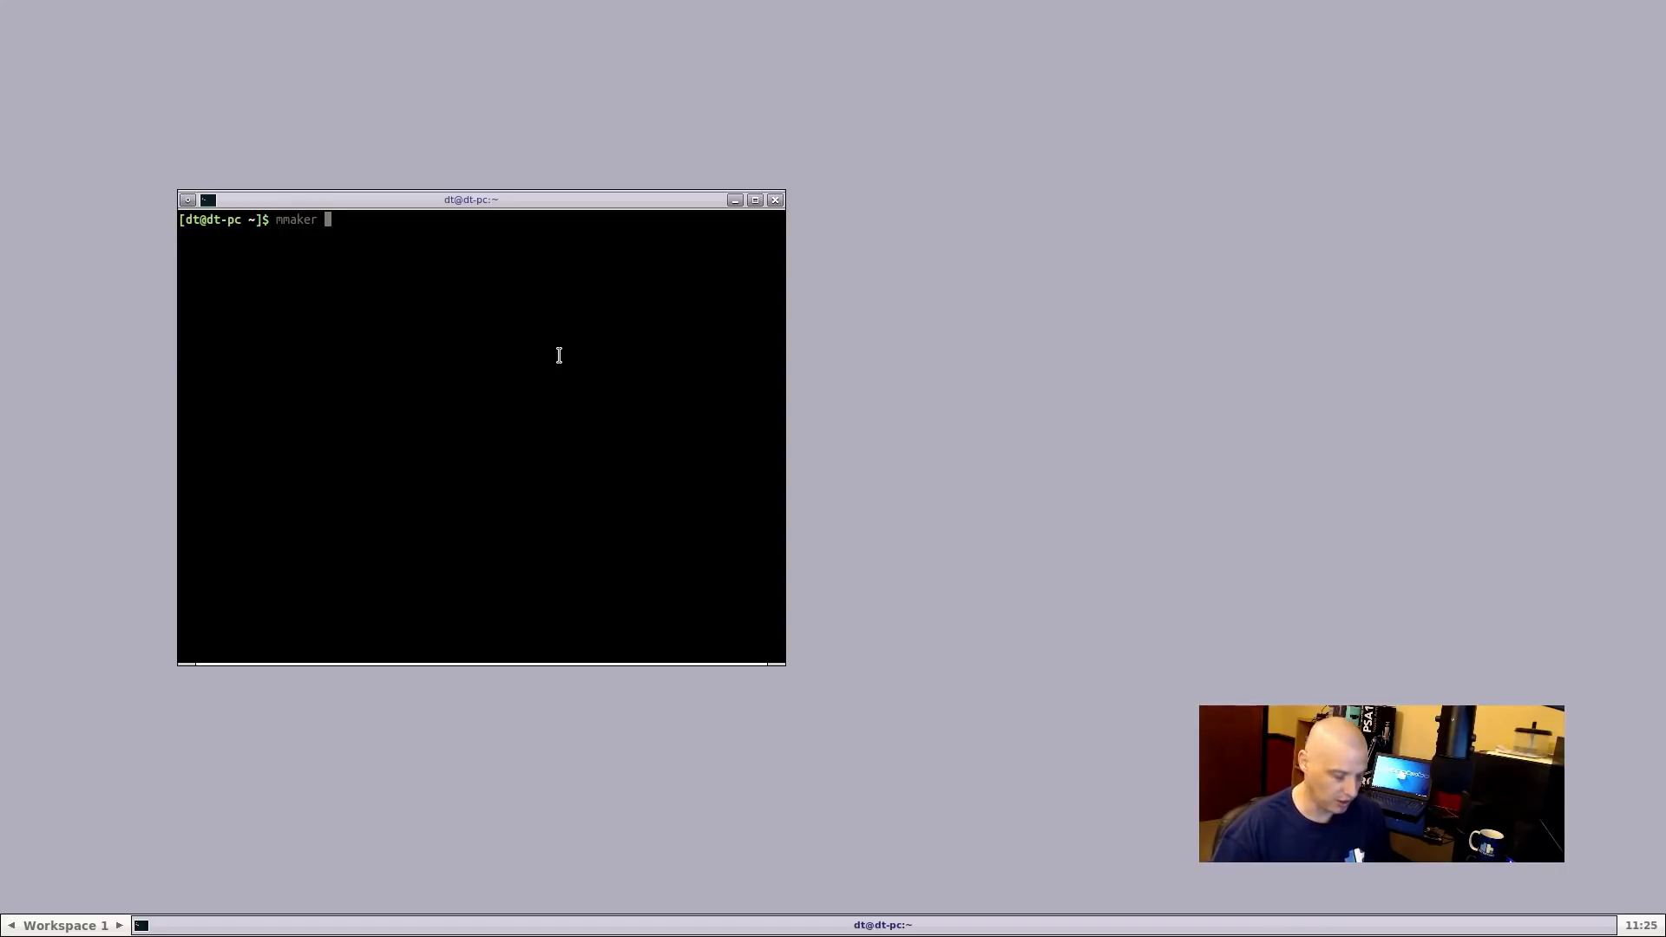
{"action": "type", "text": "flu"}
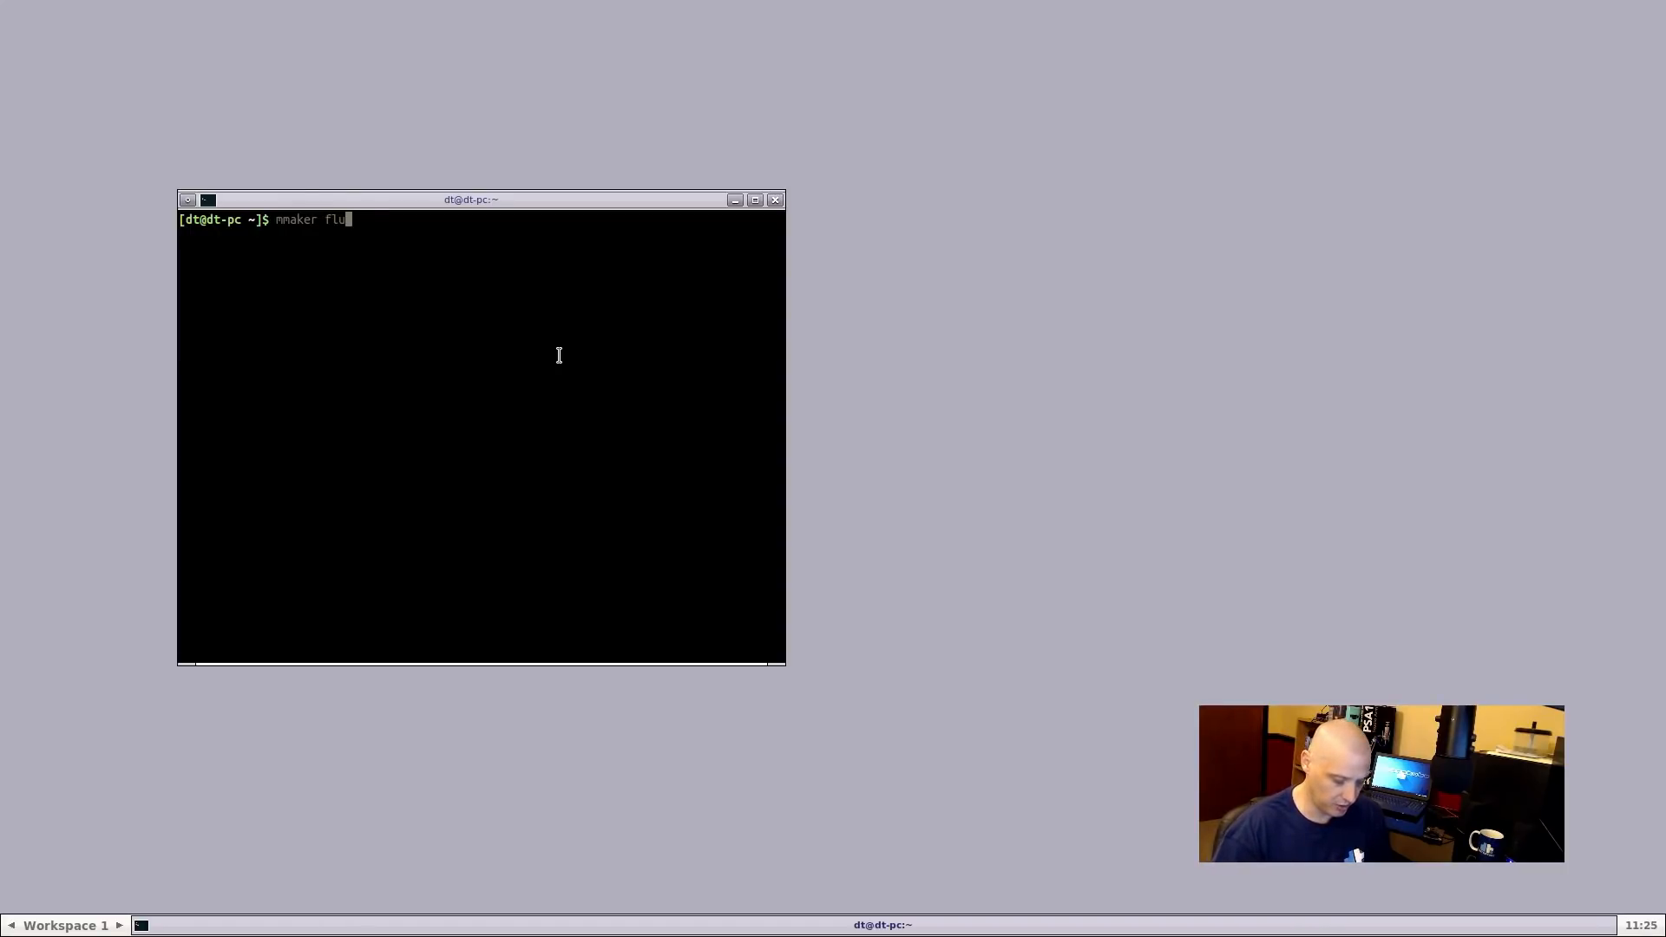
{"action": "type", "text": "xbox"}
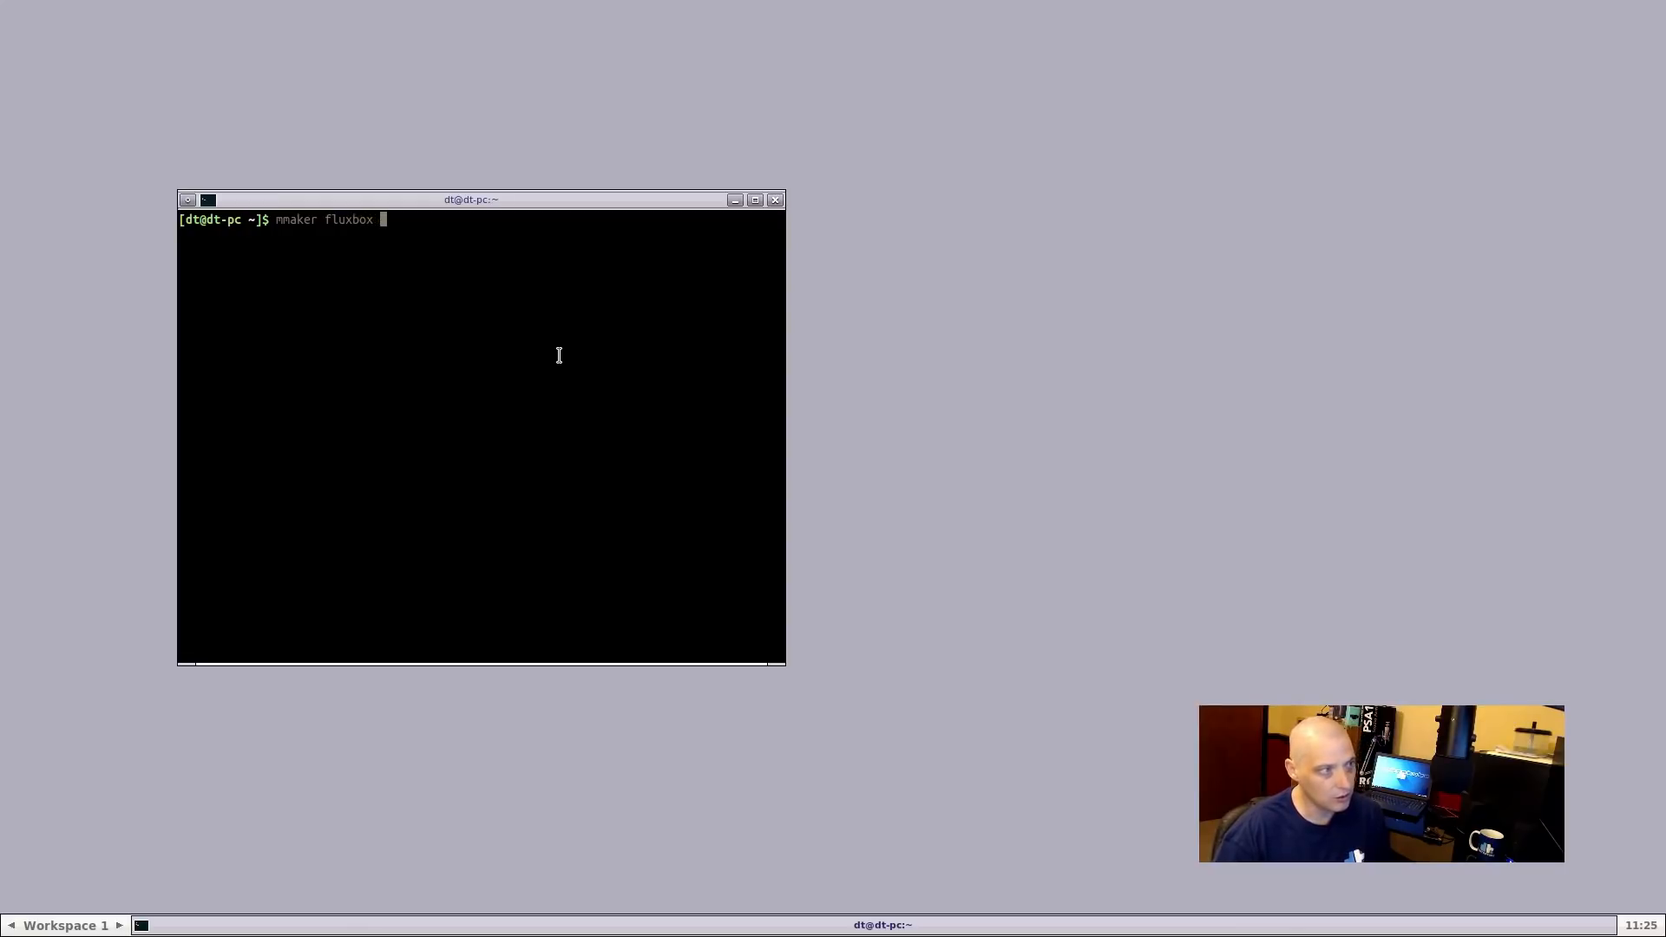
{"action": "type", "text": " -"}
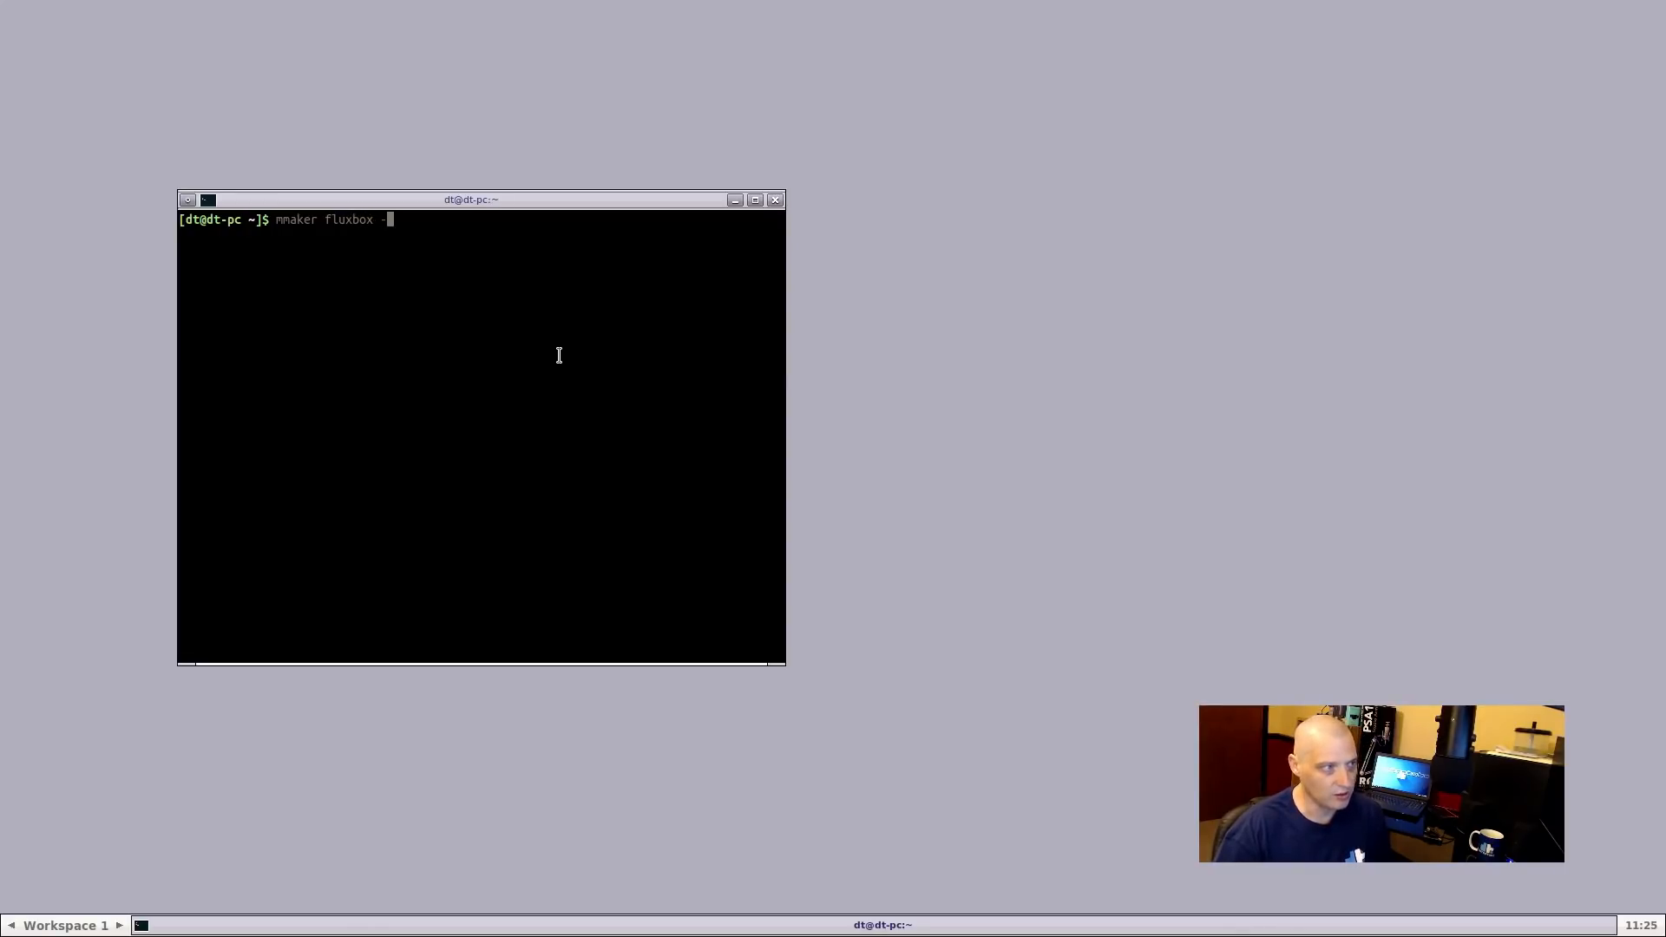
{"action": "type", "text": "f"}
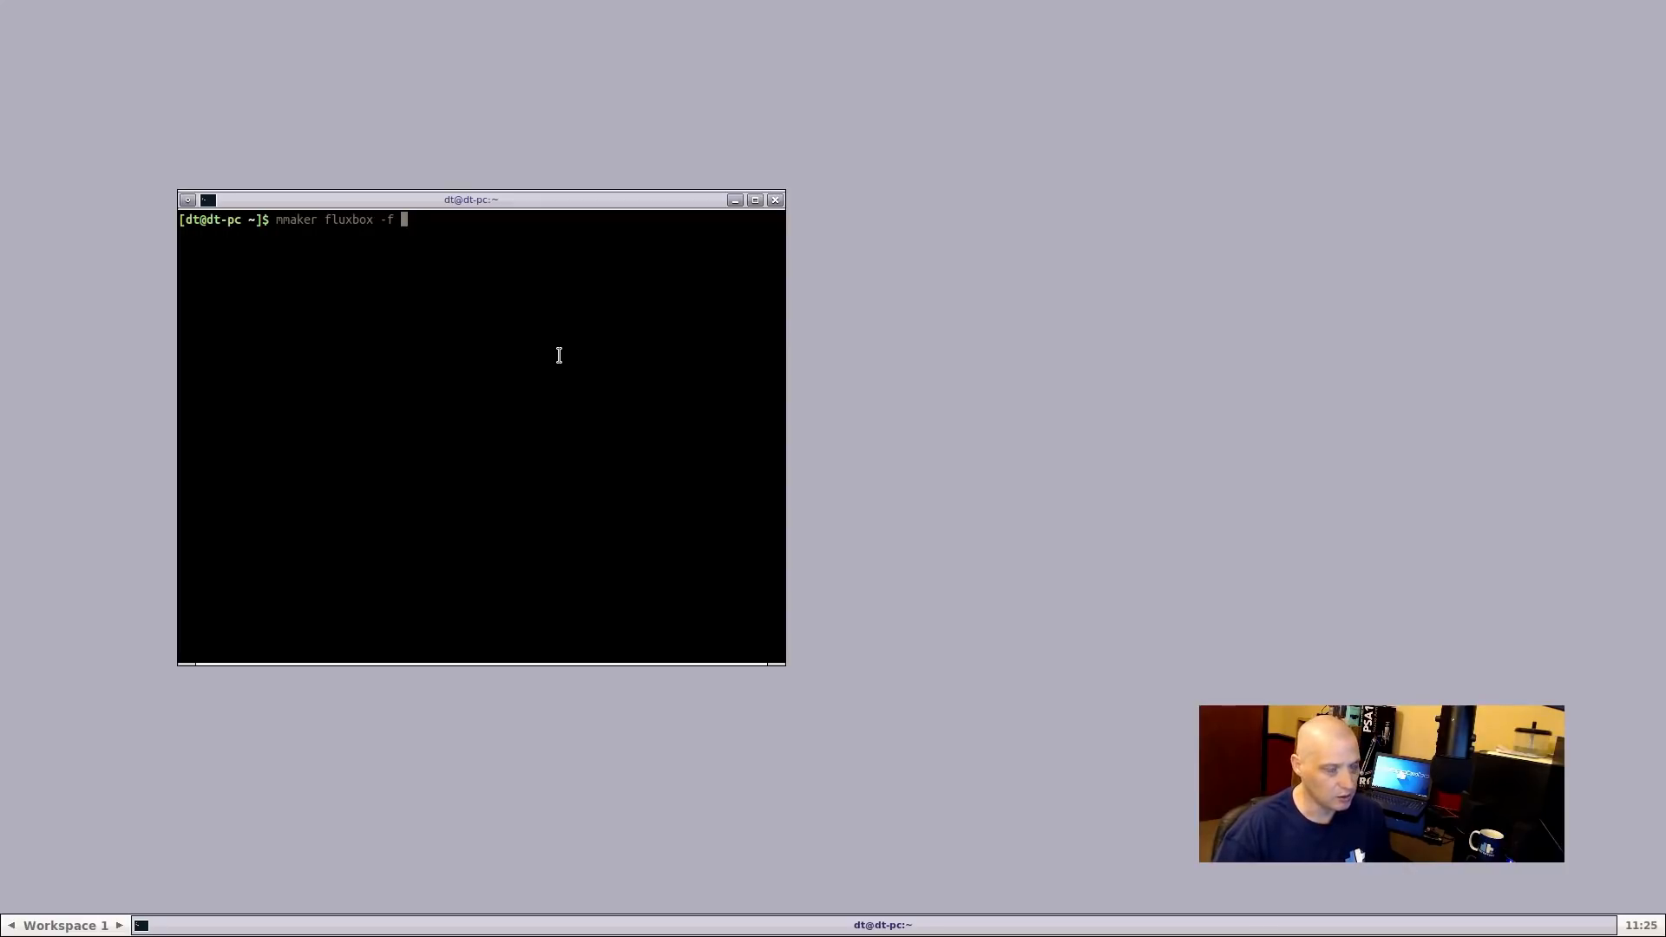
{"action": "type", "text": " -t "}
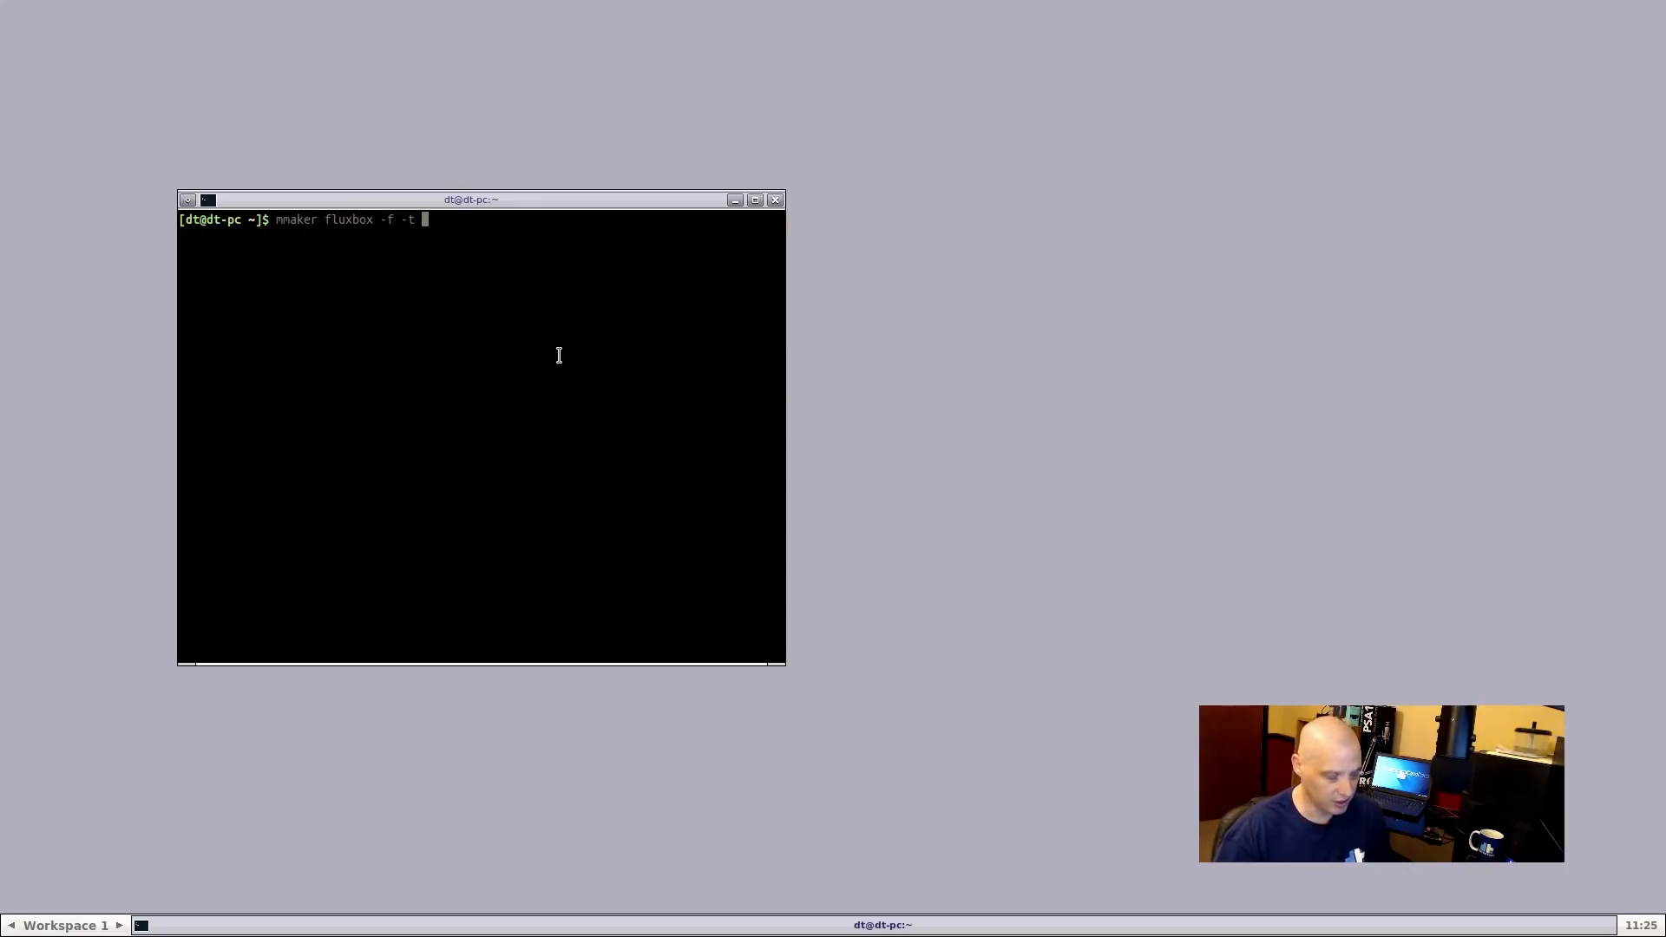
{"action": "type", "text": "sterm"}
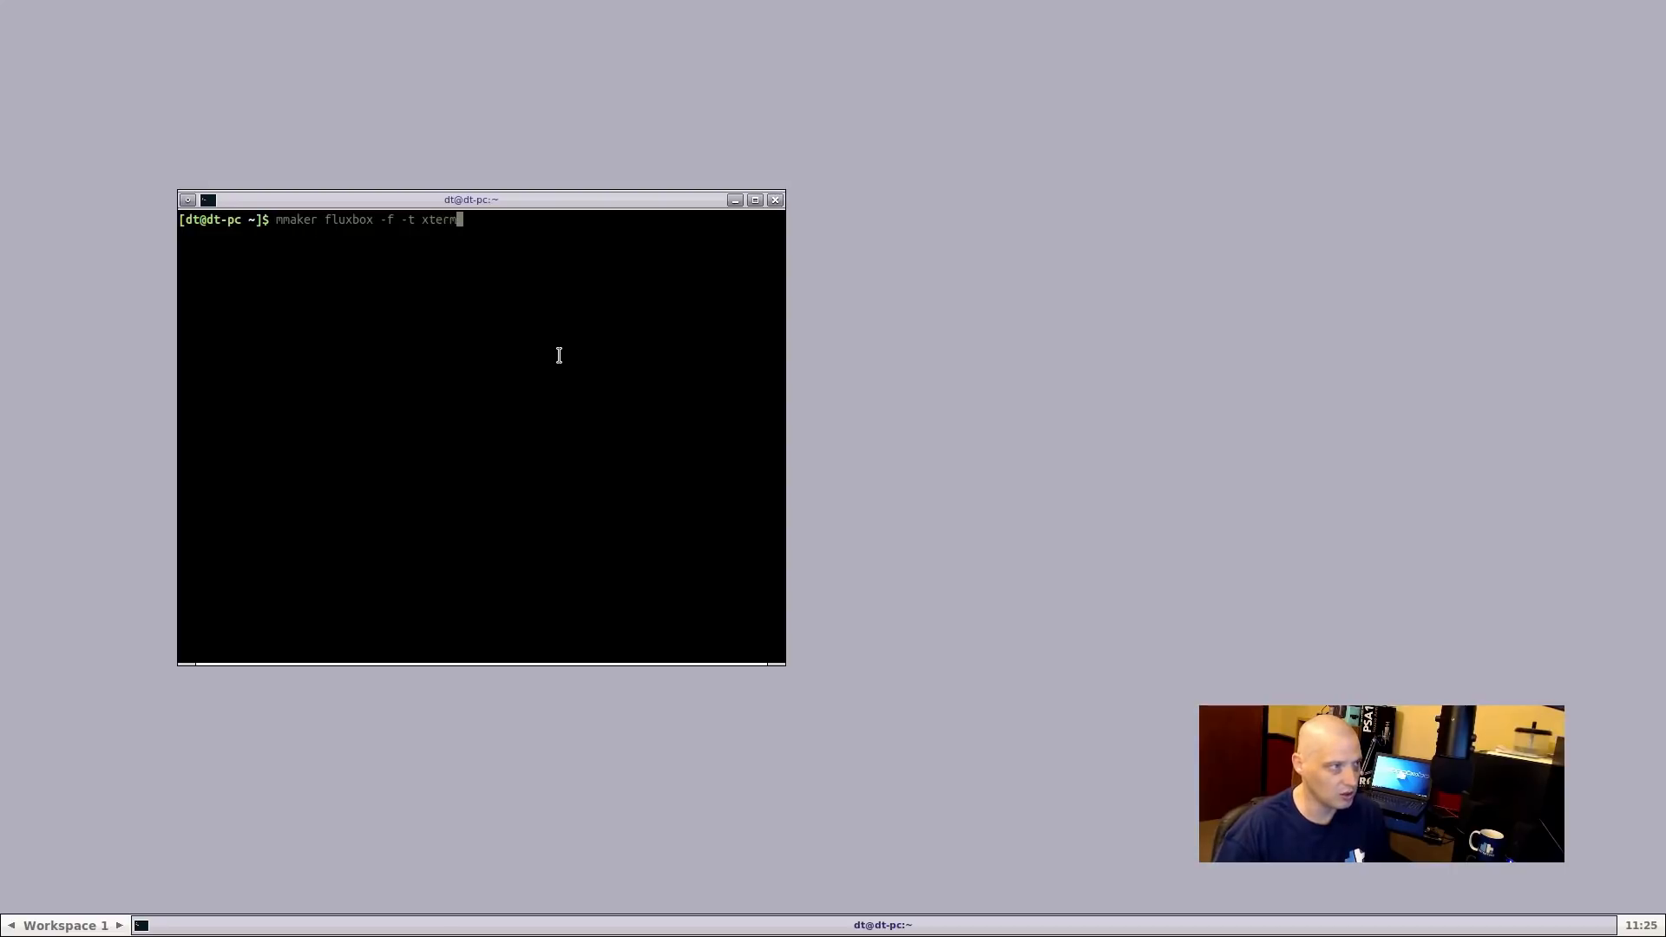
{"action": "key", "text": "Return"}
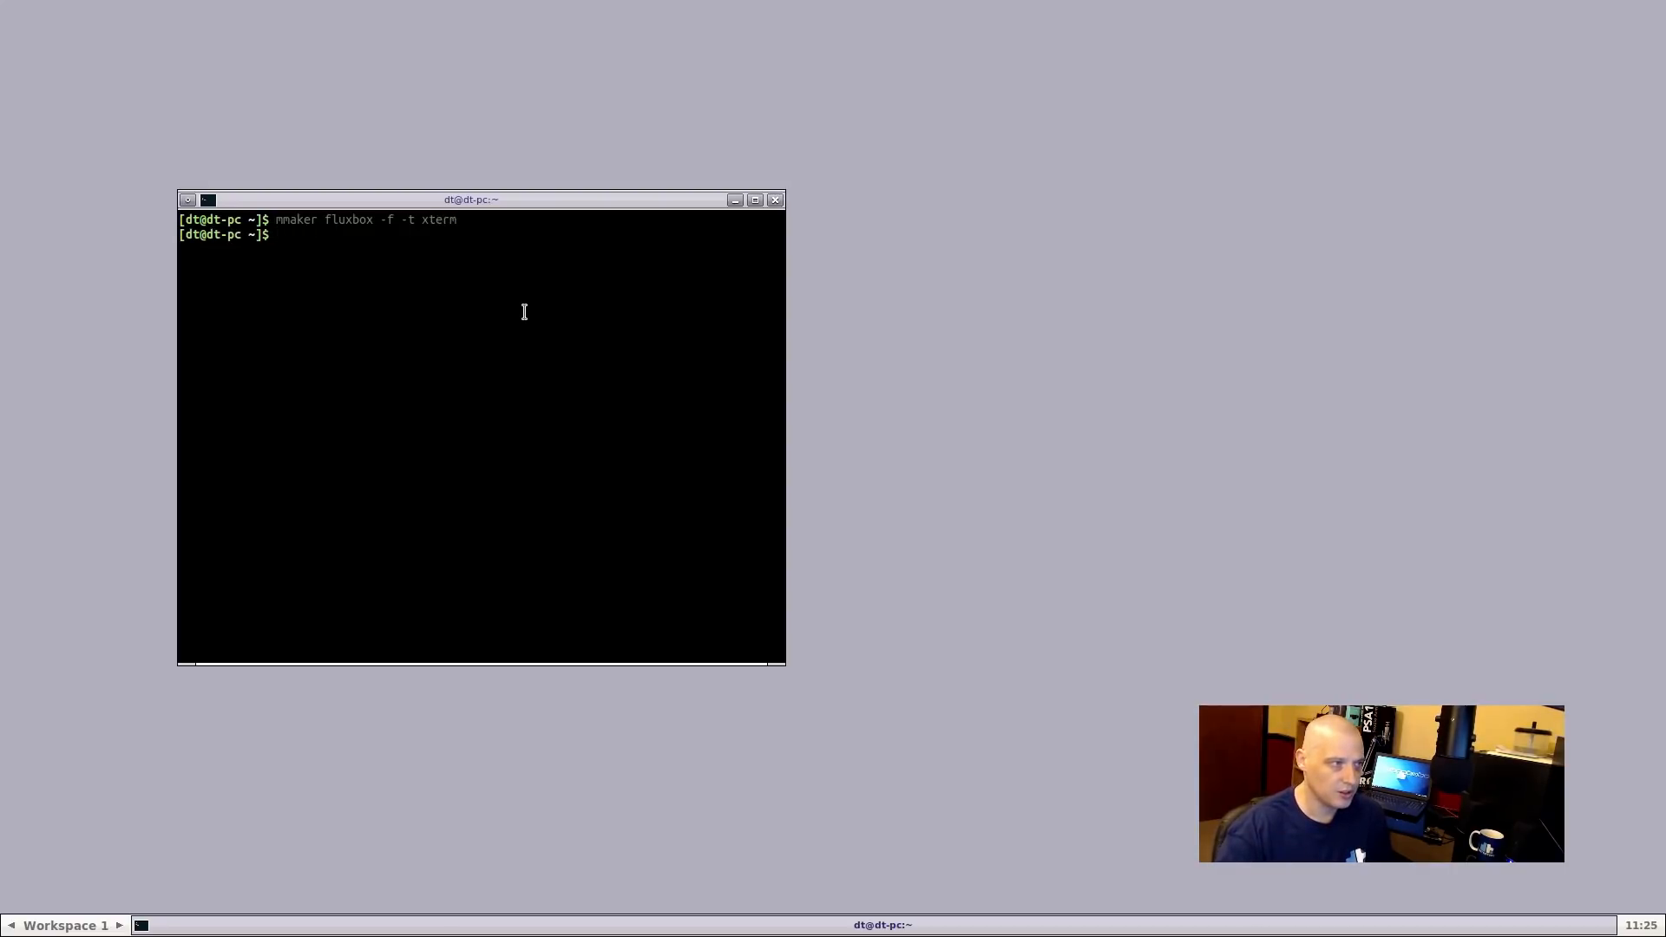
Restart FluxBox from its root menu to load the regenerated menu
{"action": "right_click", "coordinate": [896, 212]}
{"action": "mouse_move", "coordinate": [921, 390]}
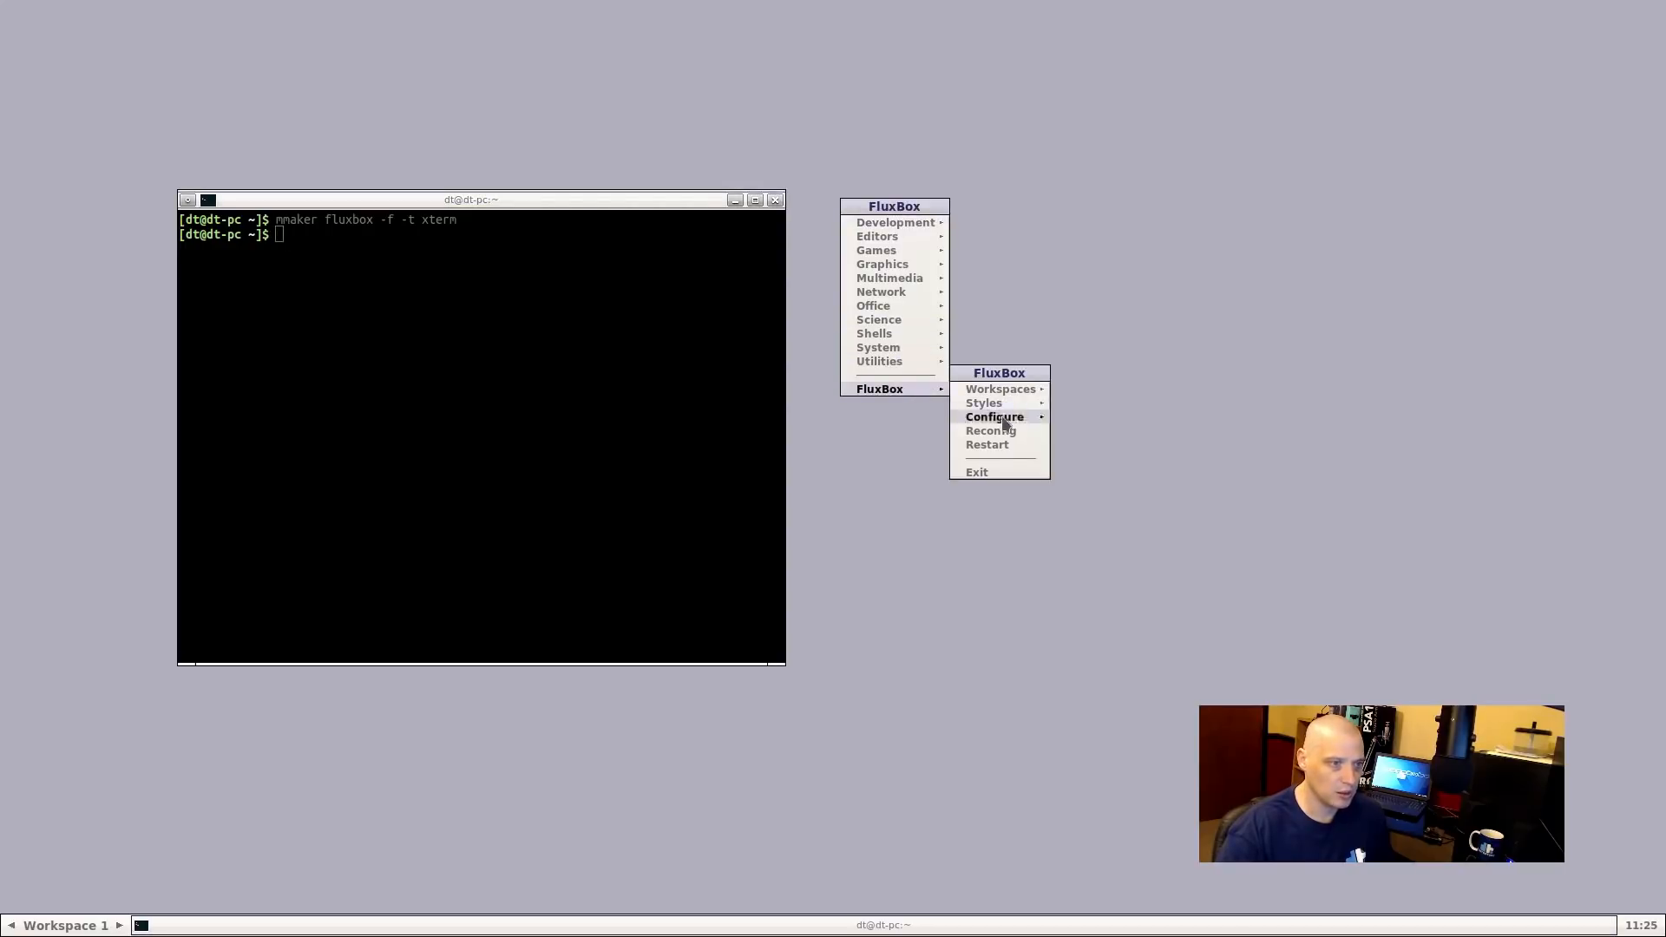
{"action": "left_click", "coordinate": [987, 445]}
Launch FireFox from the Network category of the FluxBox root menu
{"action": "right_click", "coordinate": [888, 206]}
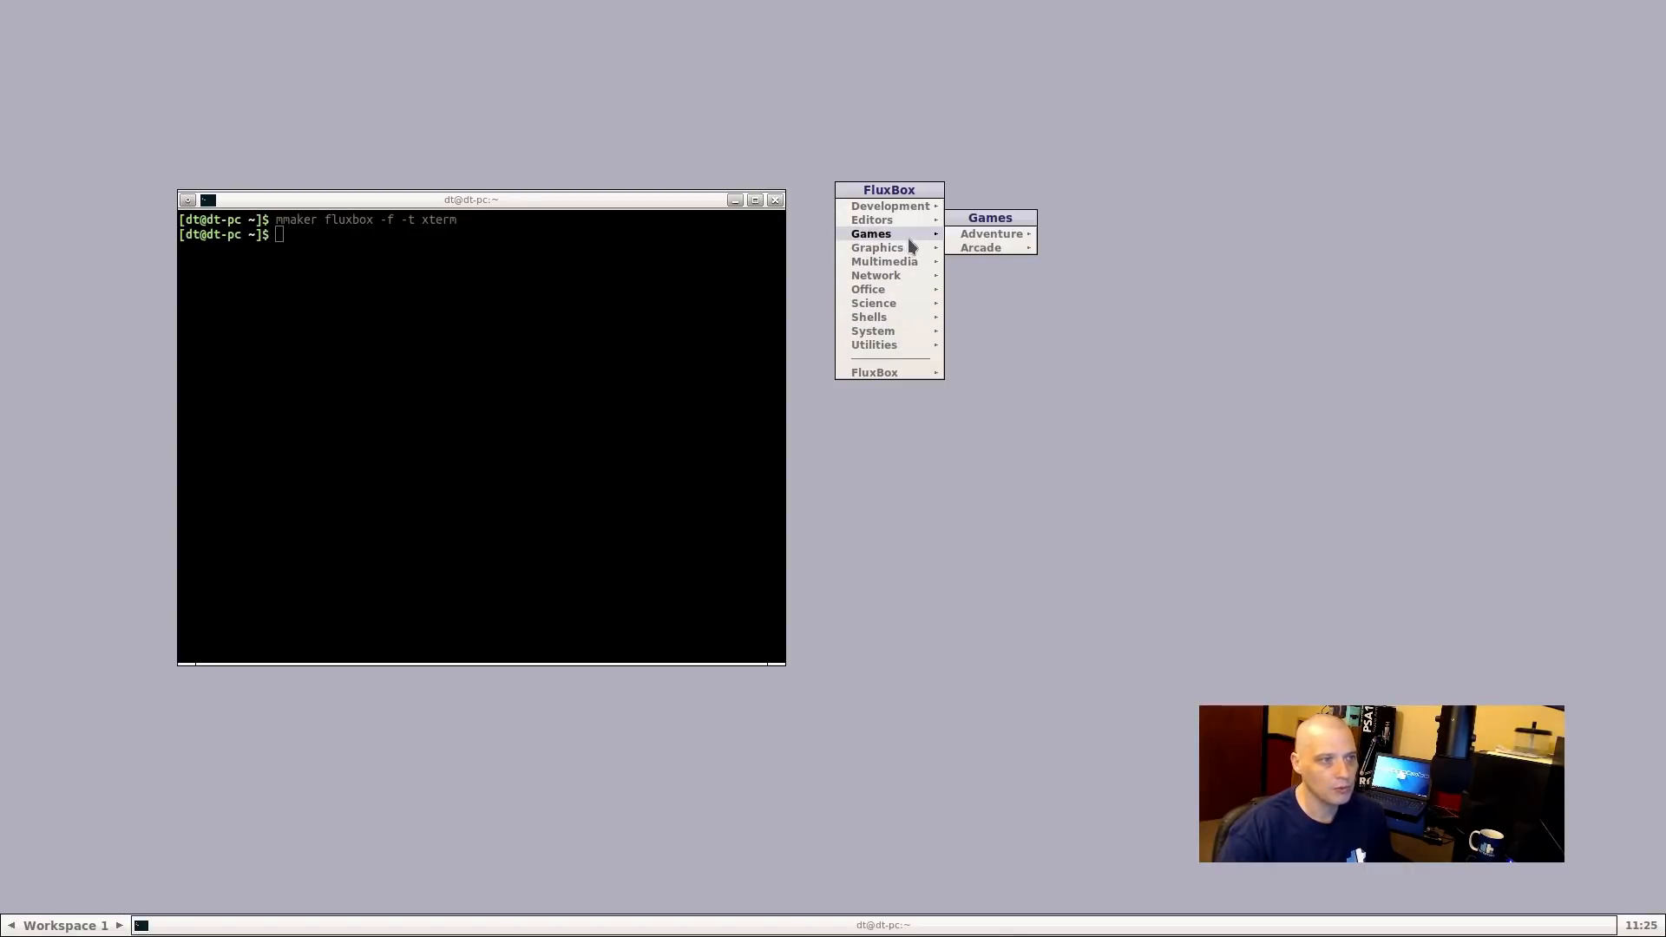
{"action": "mouse_move", "coordinate": [911, 277]}
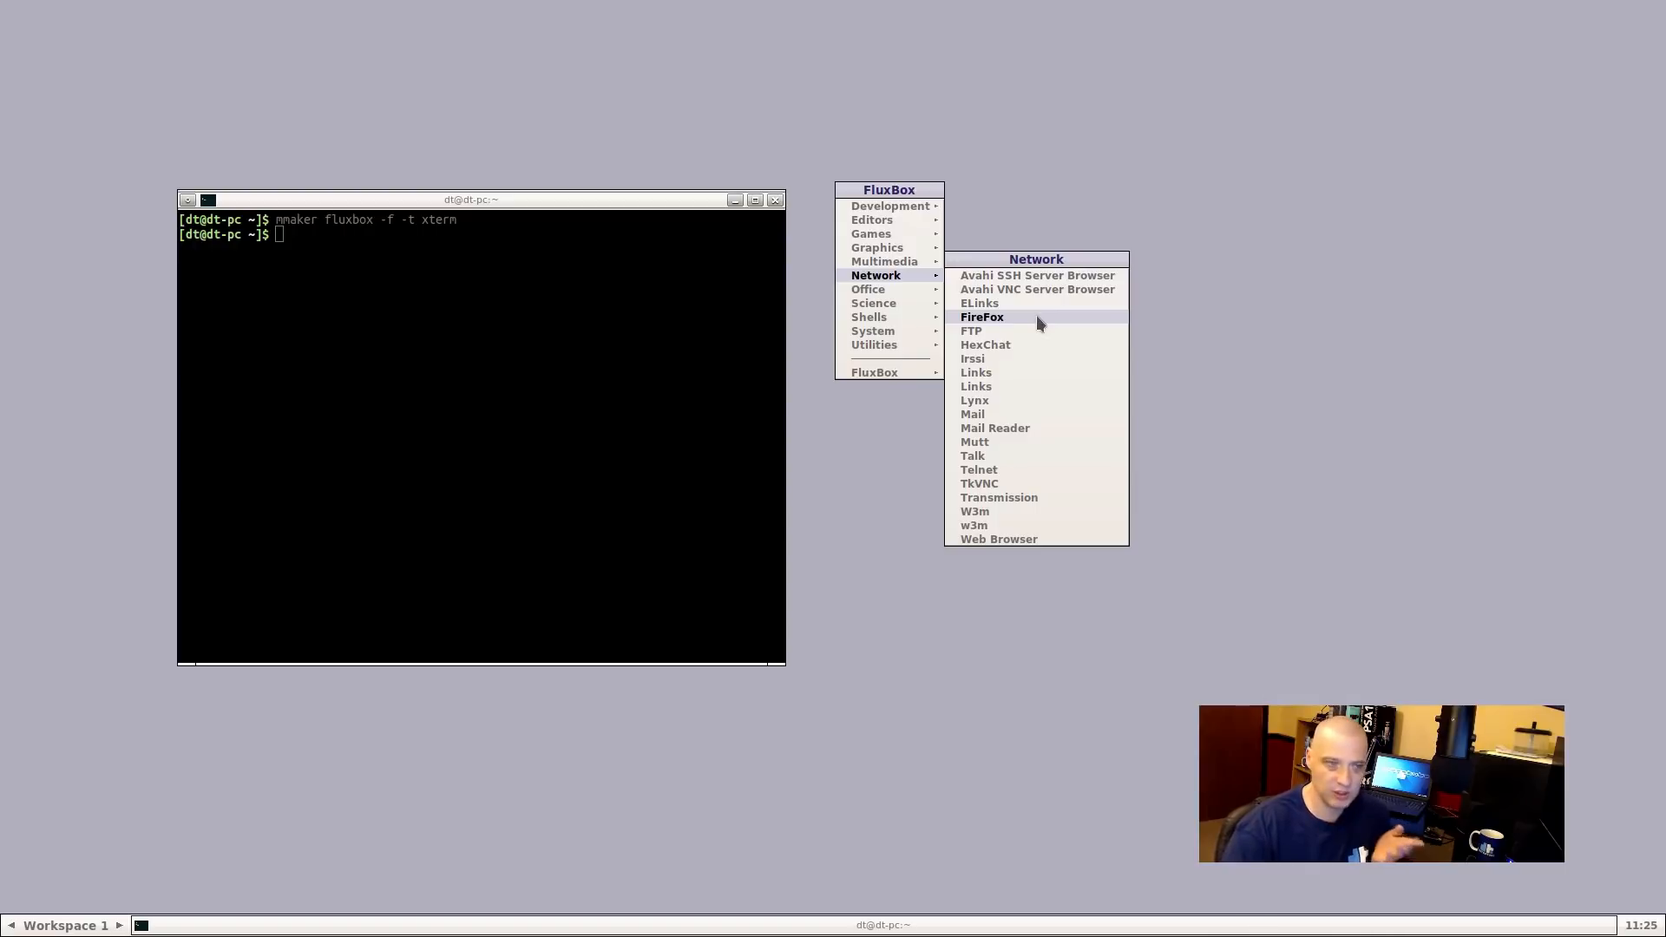
{"action": "left_click", "coordinate": [1038, 319]}
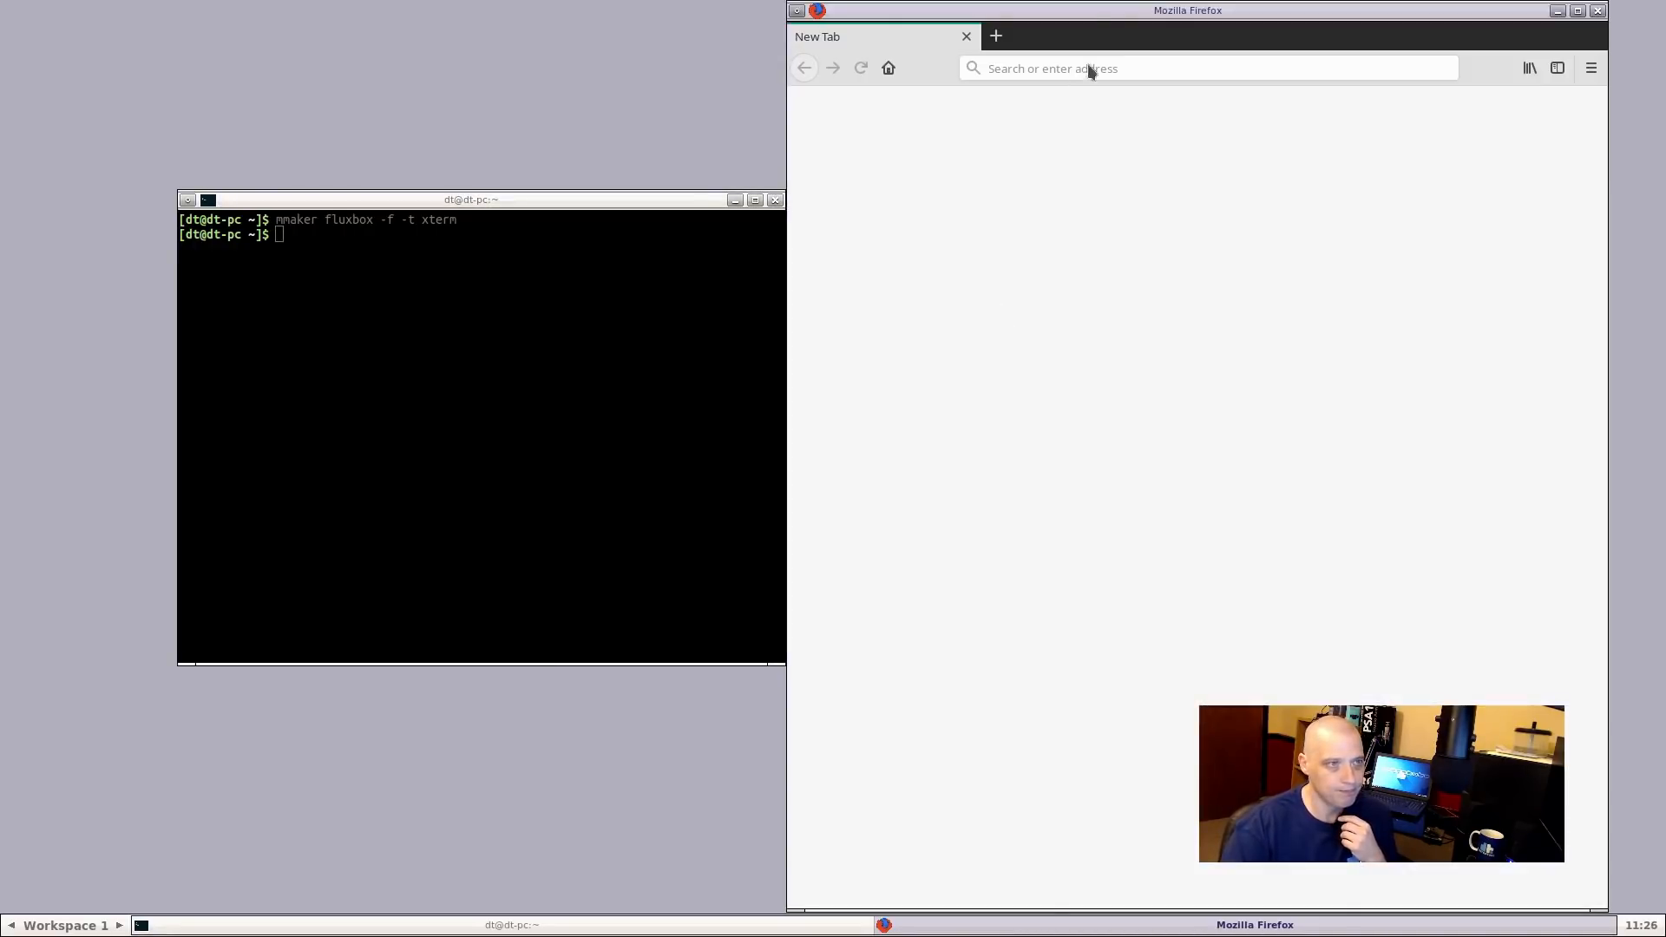
{"action": "double_click", "coordinate": [1099, 11]}
{"action": "double_click", "coordinate": [1091, 11]}
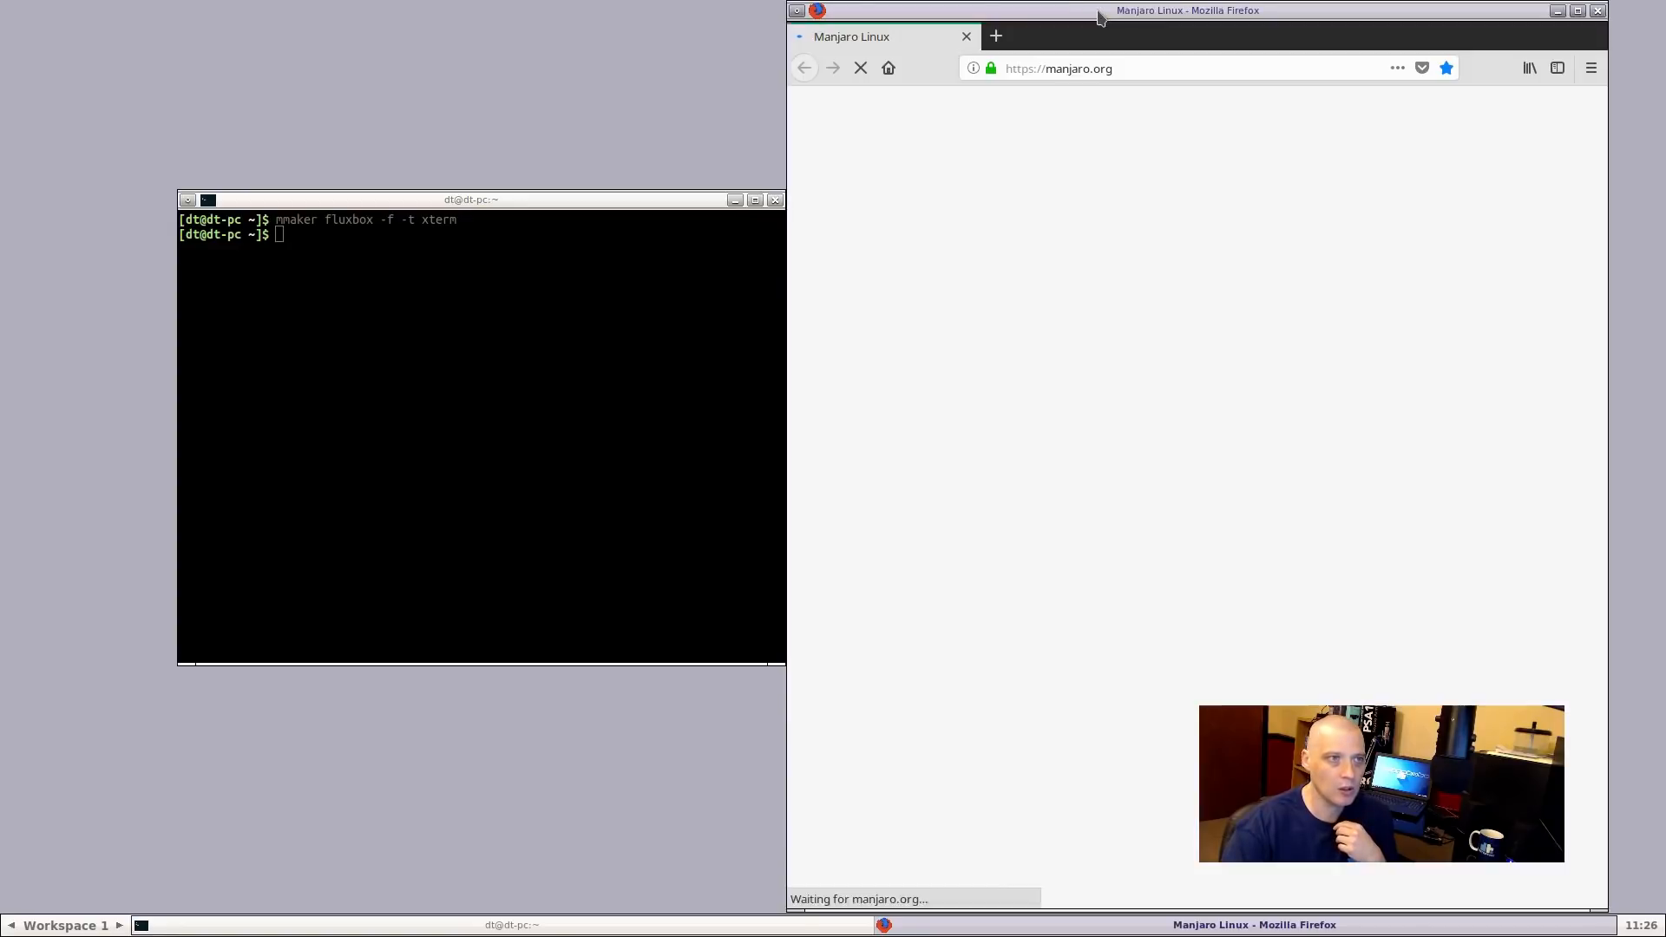
Search the web for menumaker and open the "What is MenuMaker?" SourceForge result in a maximized browser window
{"action": "left_click", "coordinate": [1108, 69]}
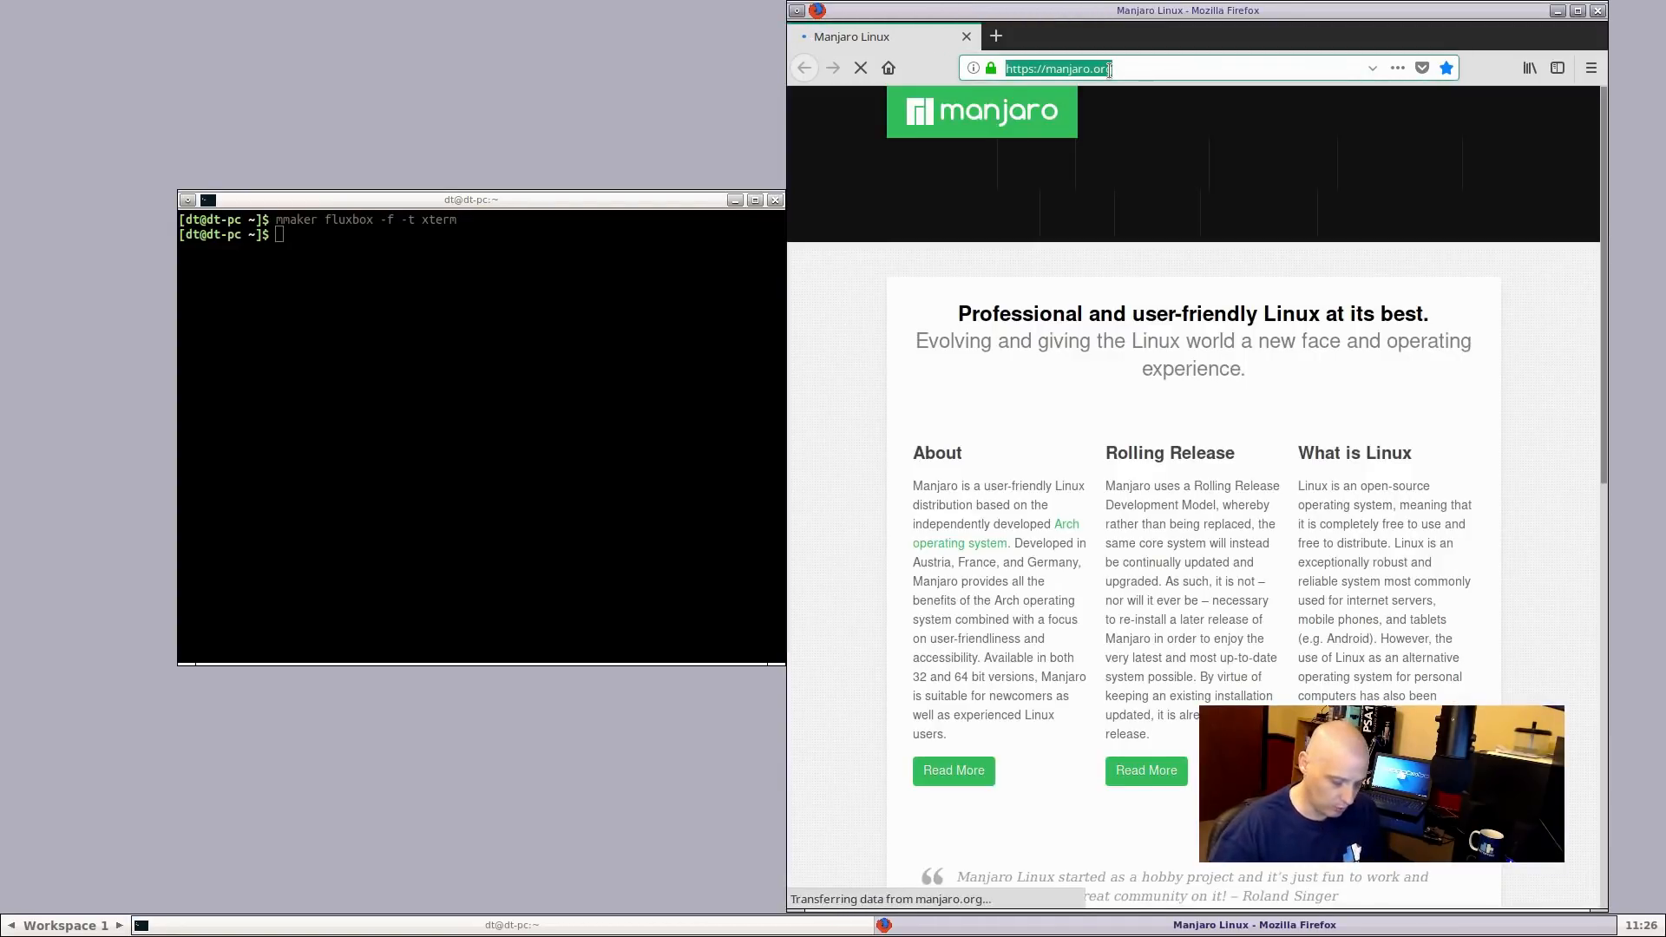
{"action": "type", "text": "menumaker"}
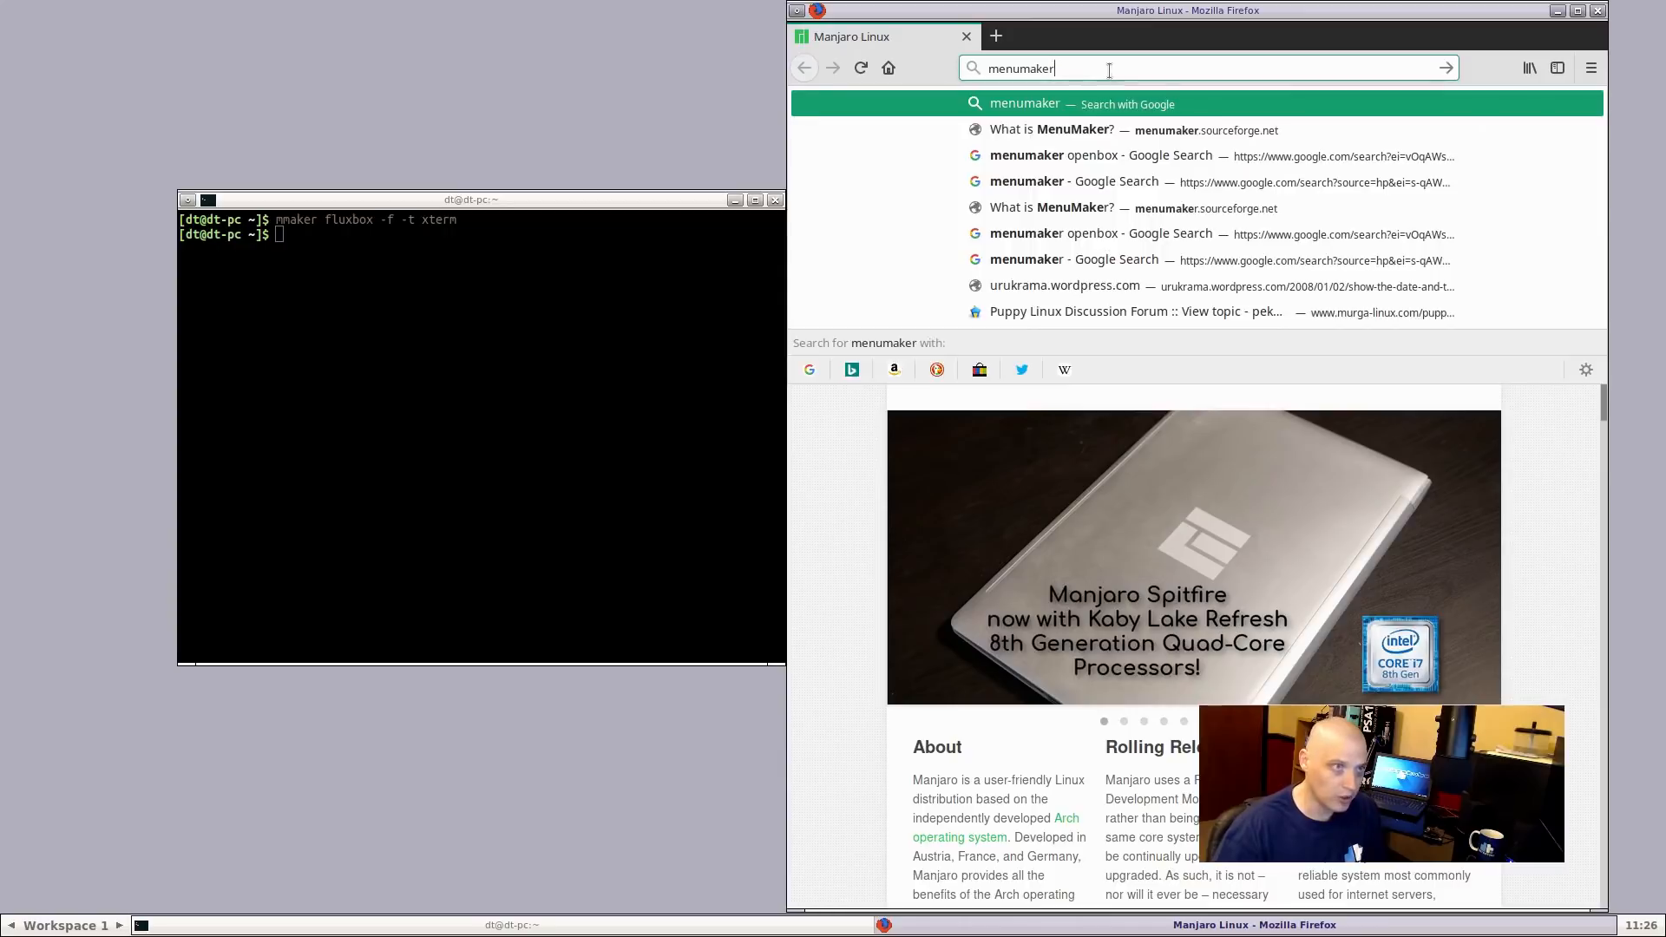
{"action": "key", "text": "Return"}
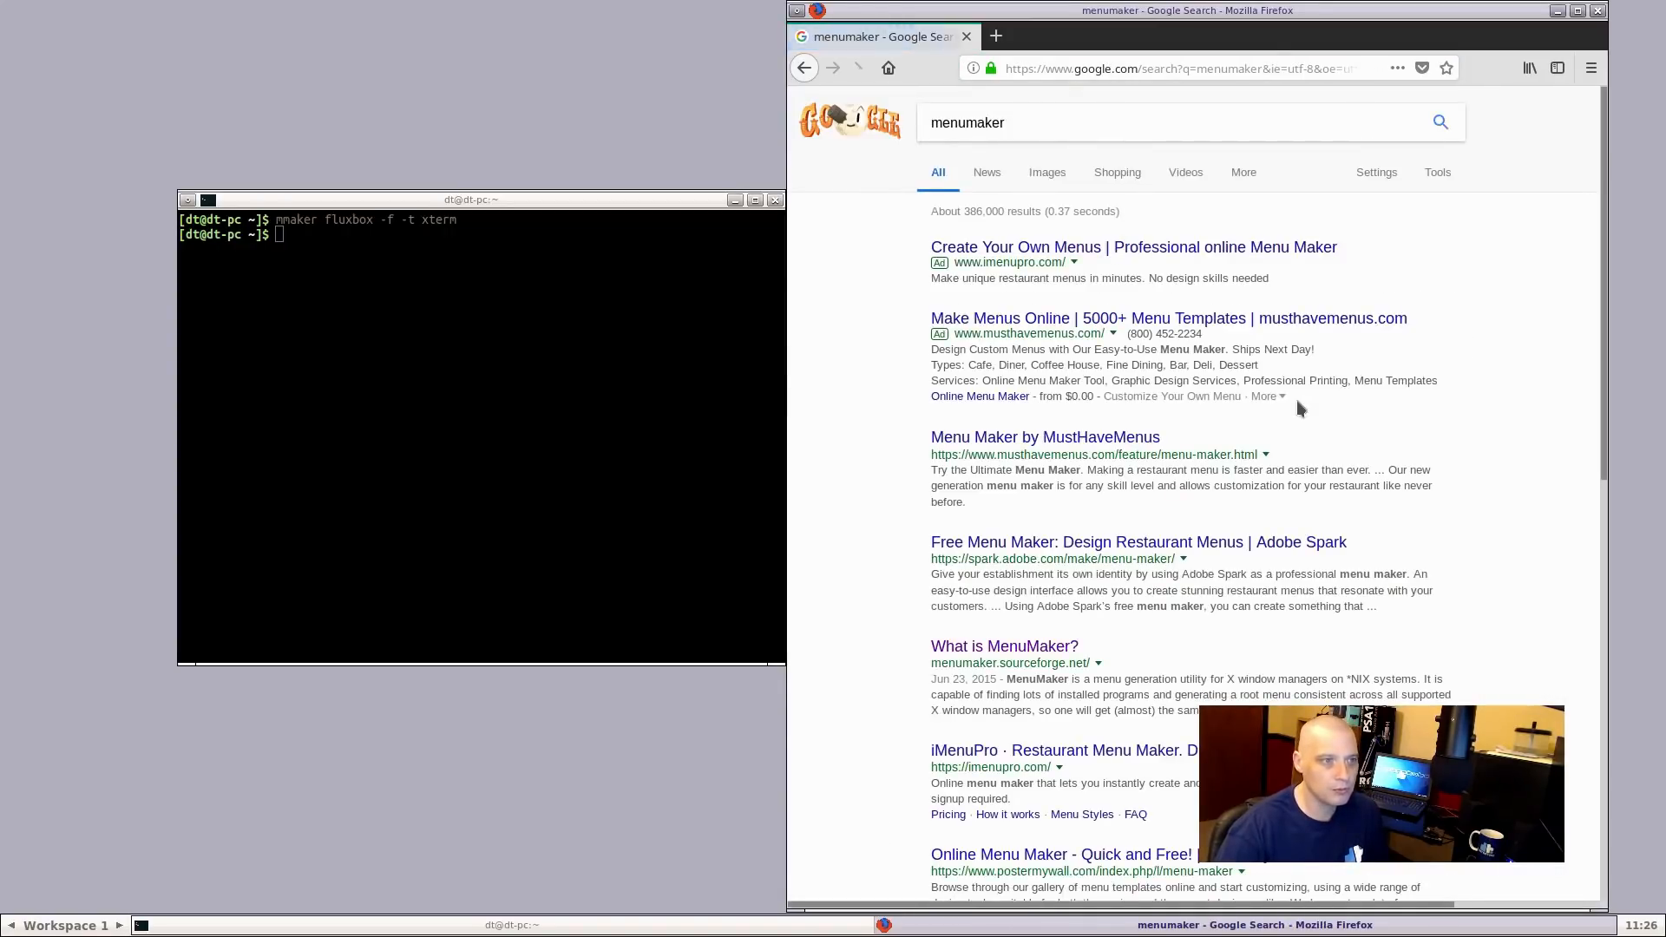
{"action": "left_click", "coordinate": [1051, 650]}
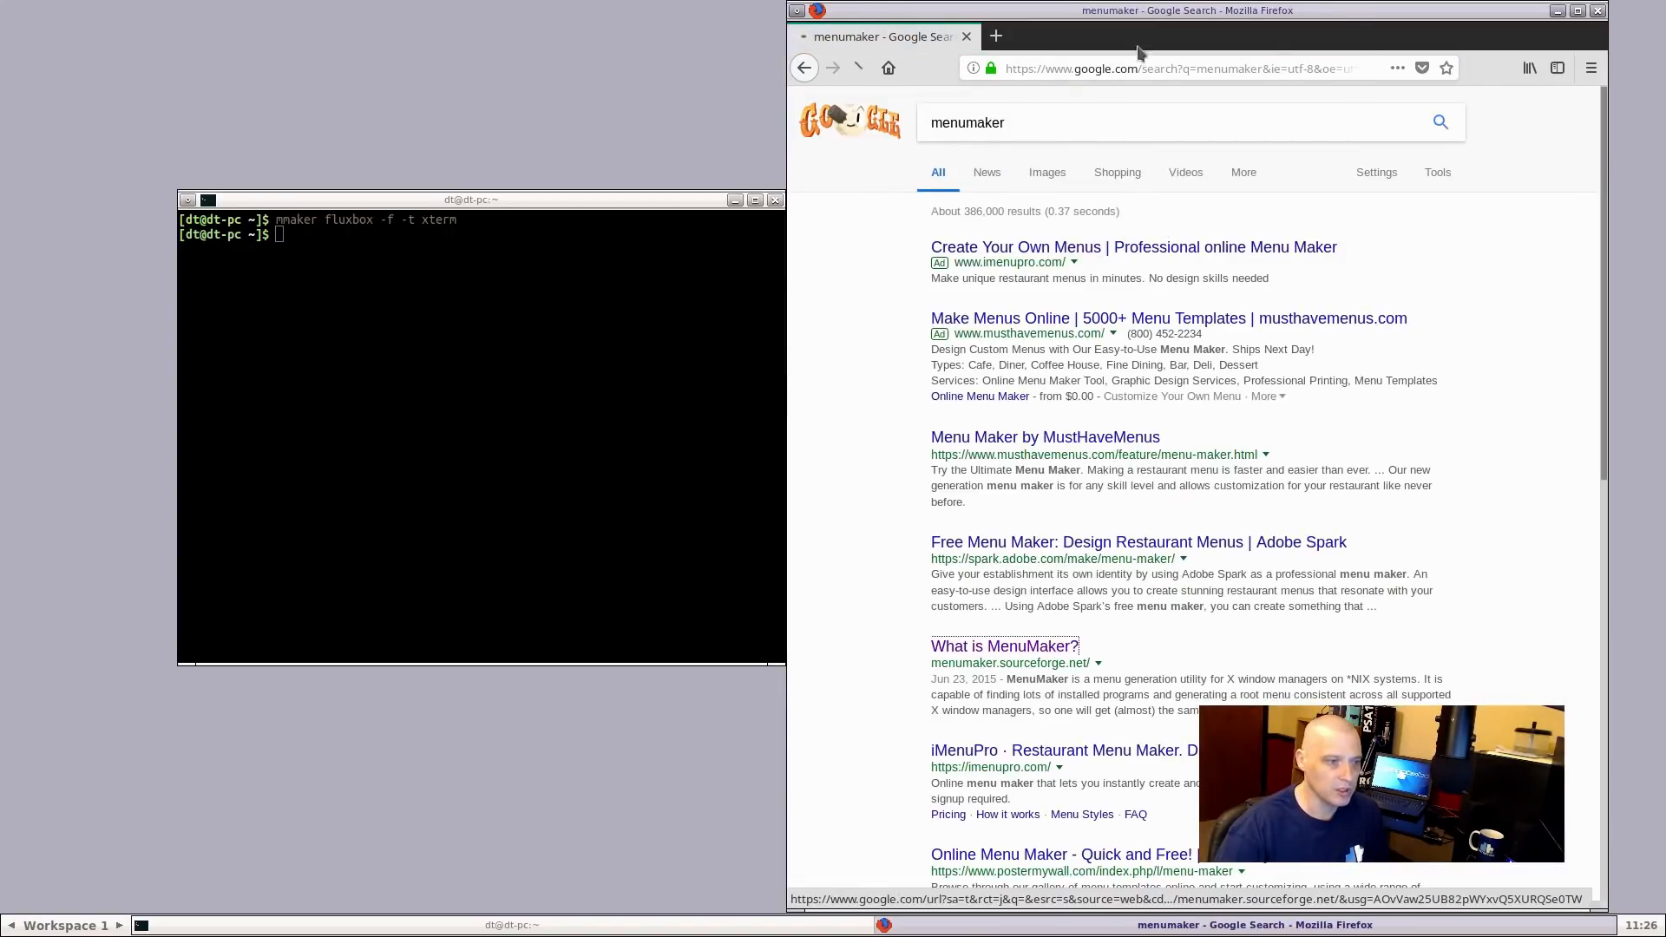
{"action": "left_click", "coordinate": [1577, 10]}
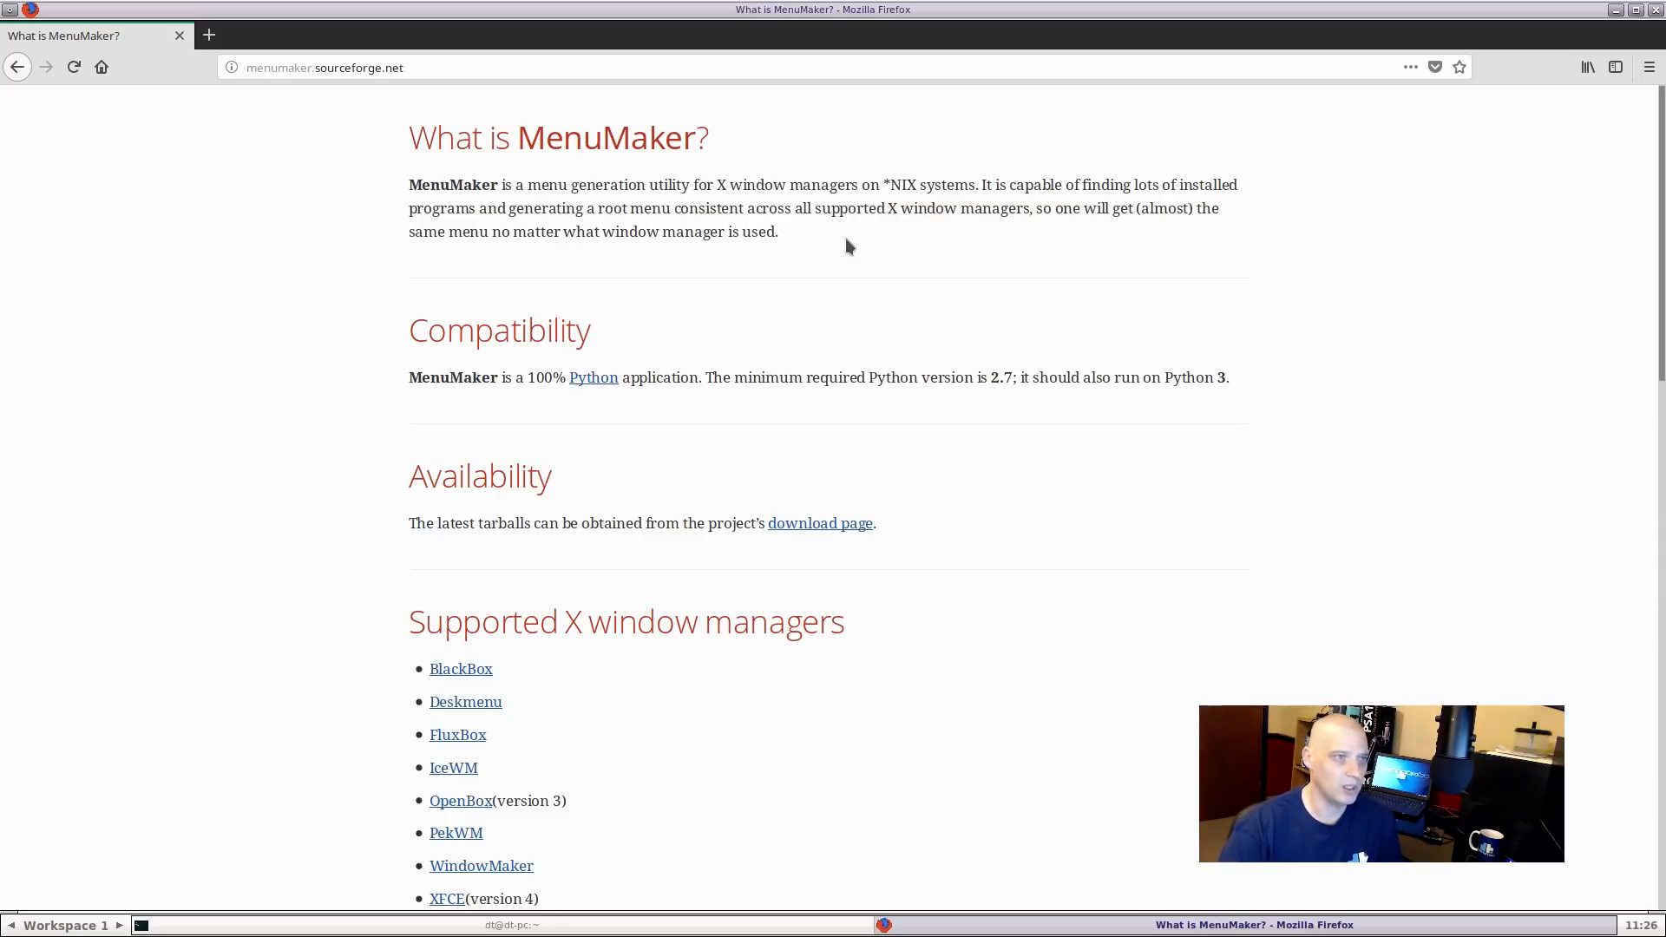
Read the MenuMaker page's supported window managers, usage instructions and tips, and close the browser
{"action": "scroll", "coordinate": [846, 243], "scroll_direction": "down", "scroll_amount": 5}
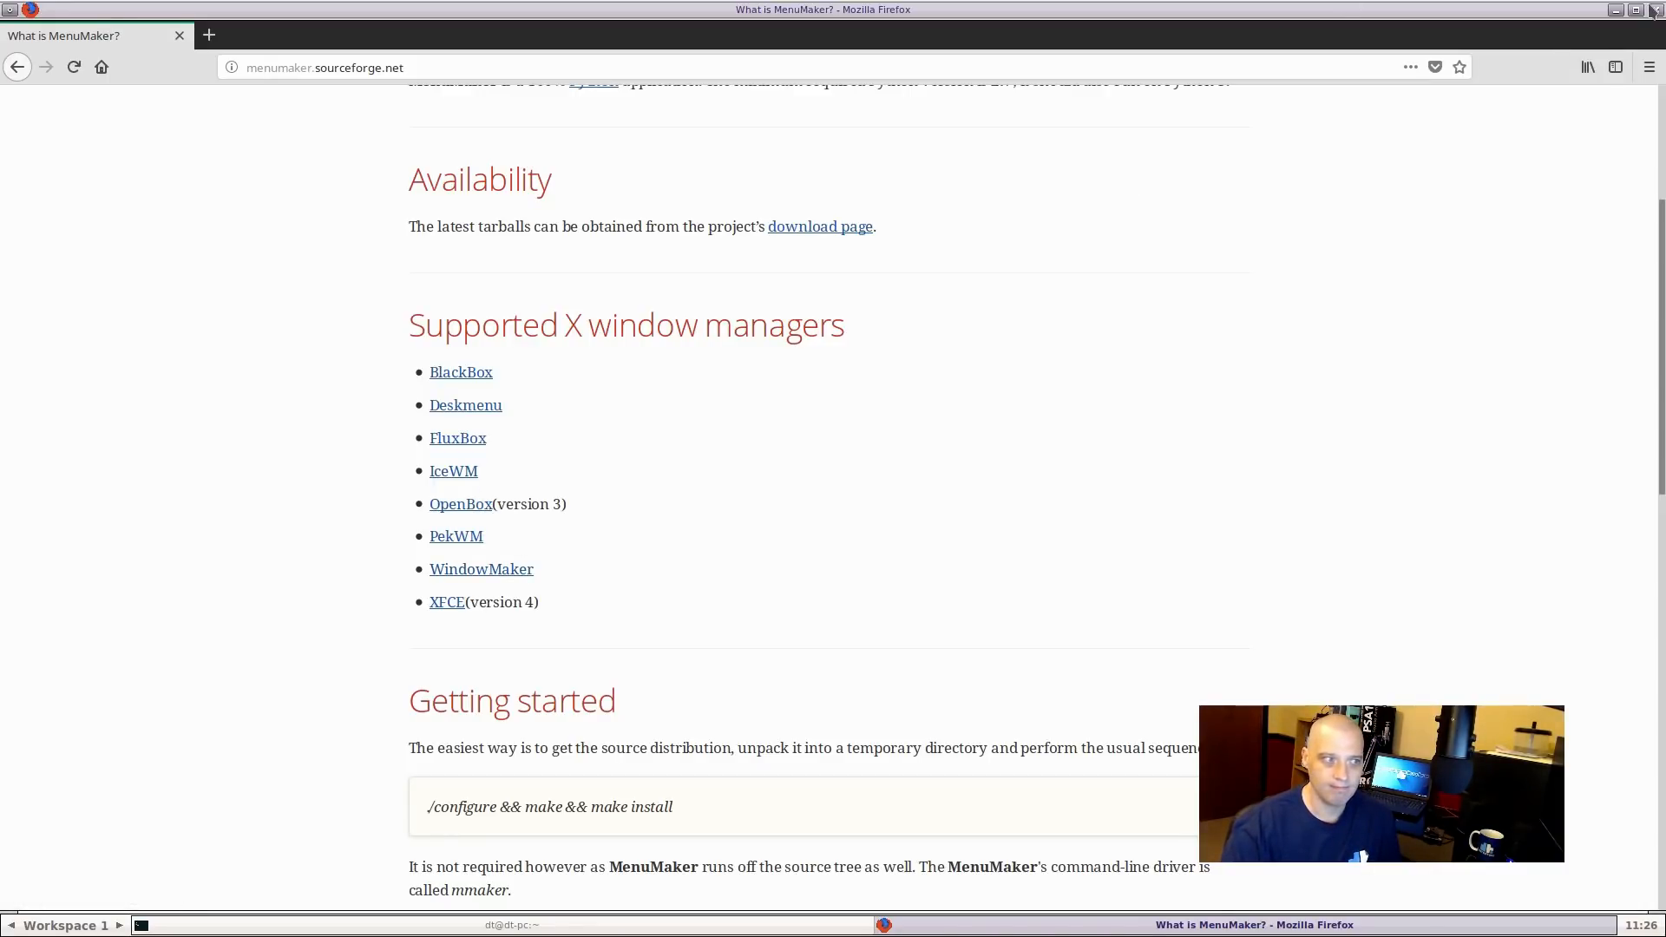
{"action": "scroll", "coordinate": [721, 369], "scroll_direction": "down", "scroll_amount": 8}
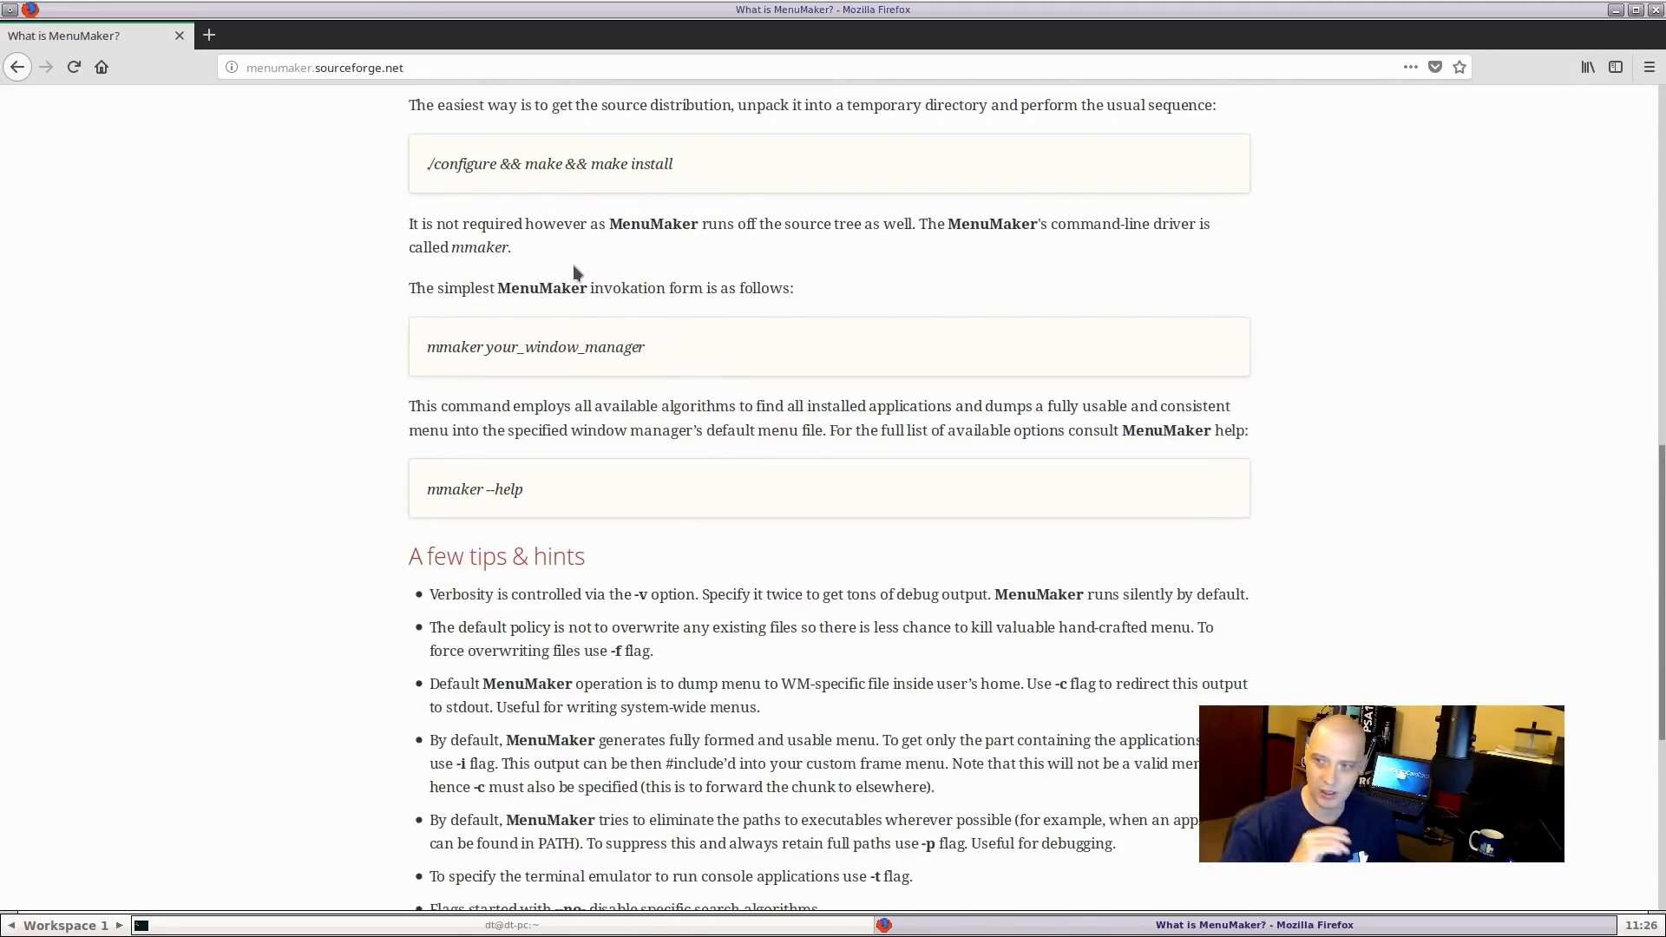
{"action": "scroll", "coordinate": [643, 252], "scroll_direction": "down", "scroll_amount": 5}
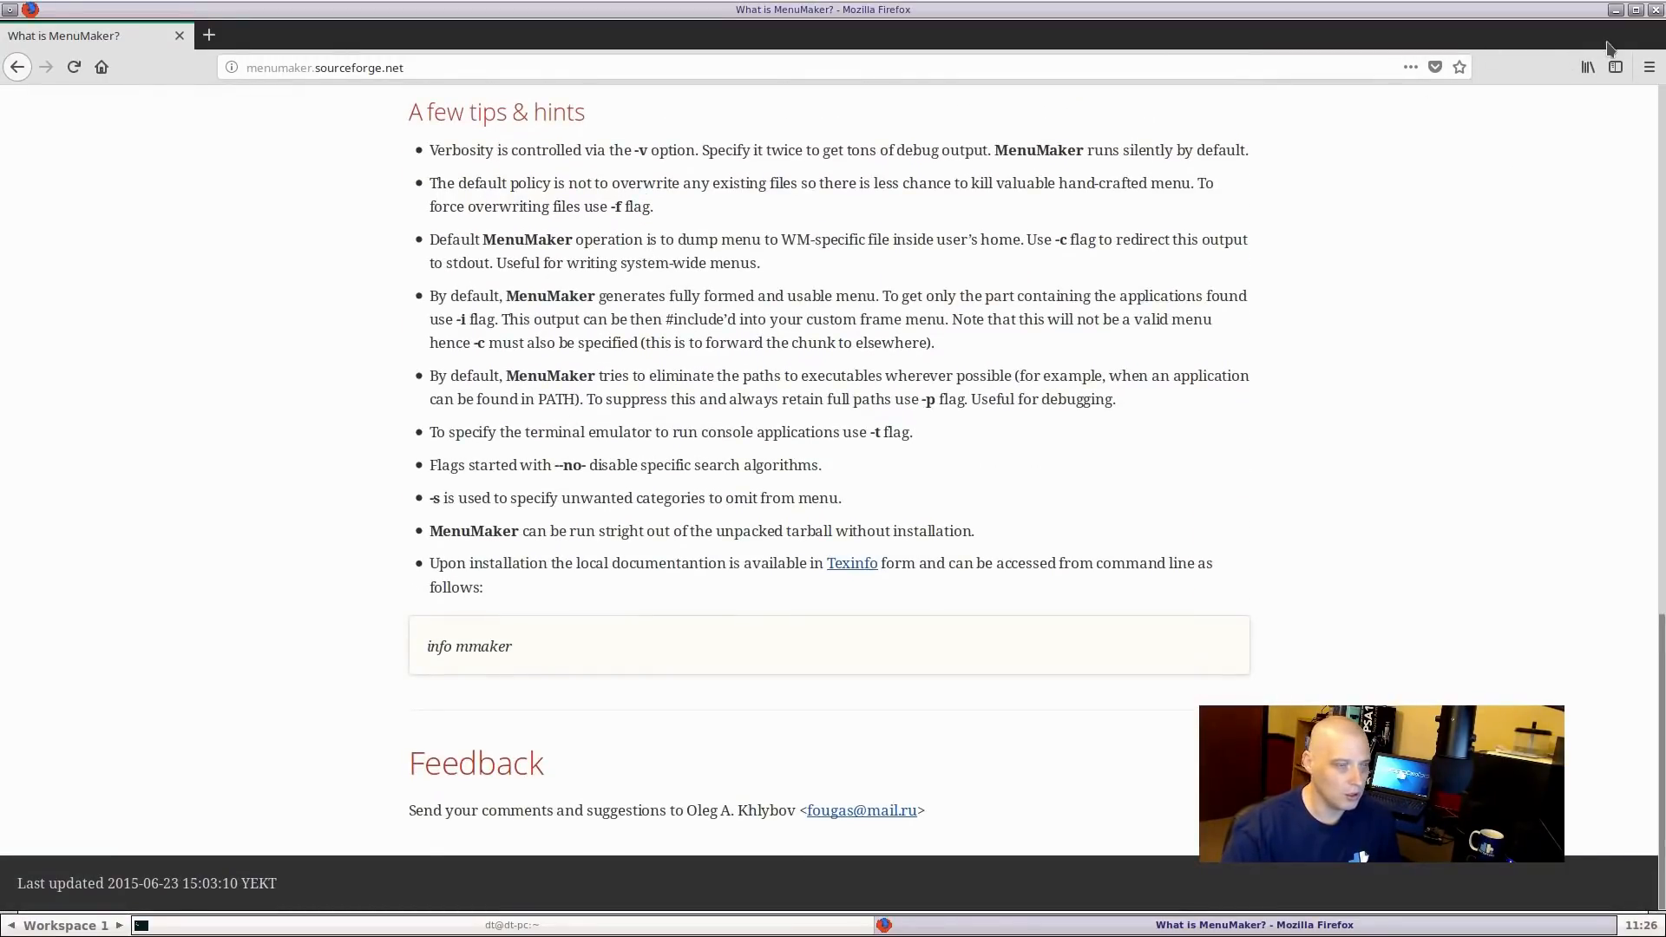
{"action": "left_click", "coordinate": [1655, 9]}
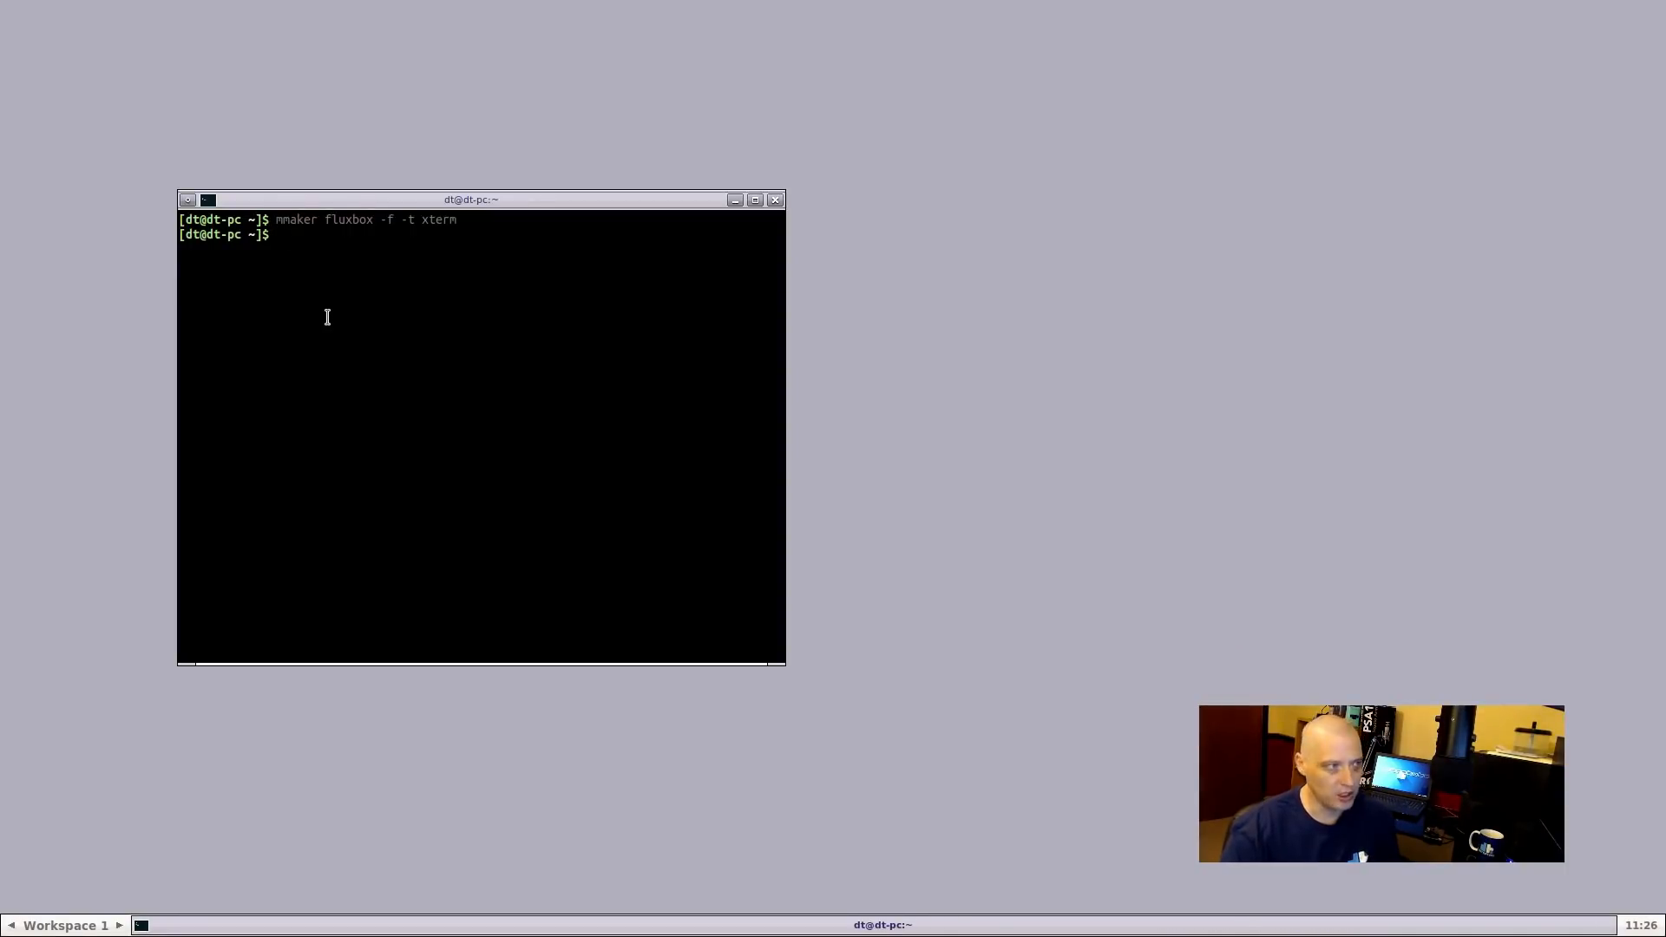
Try to generate a PekWM menu by running mmaker pekwm in the terminal
{"action": "type", "text": "mmaker"}
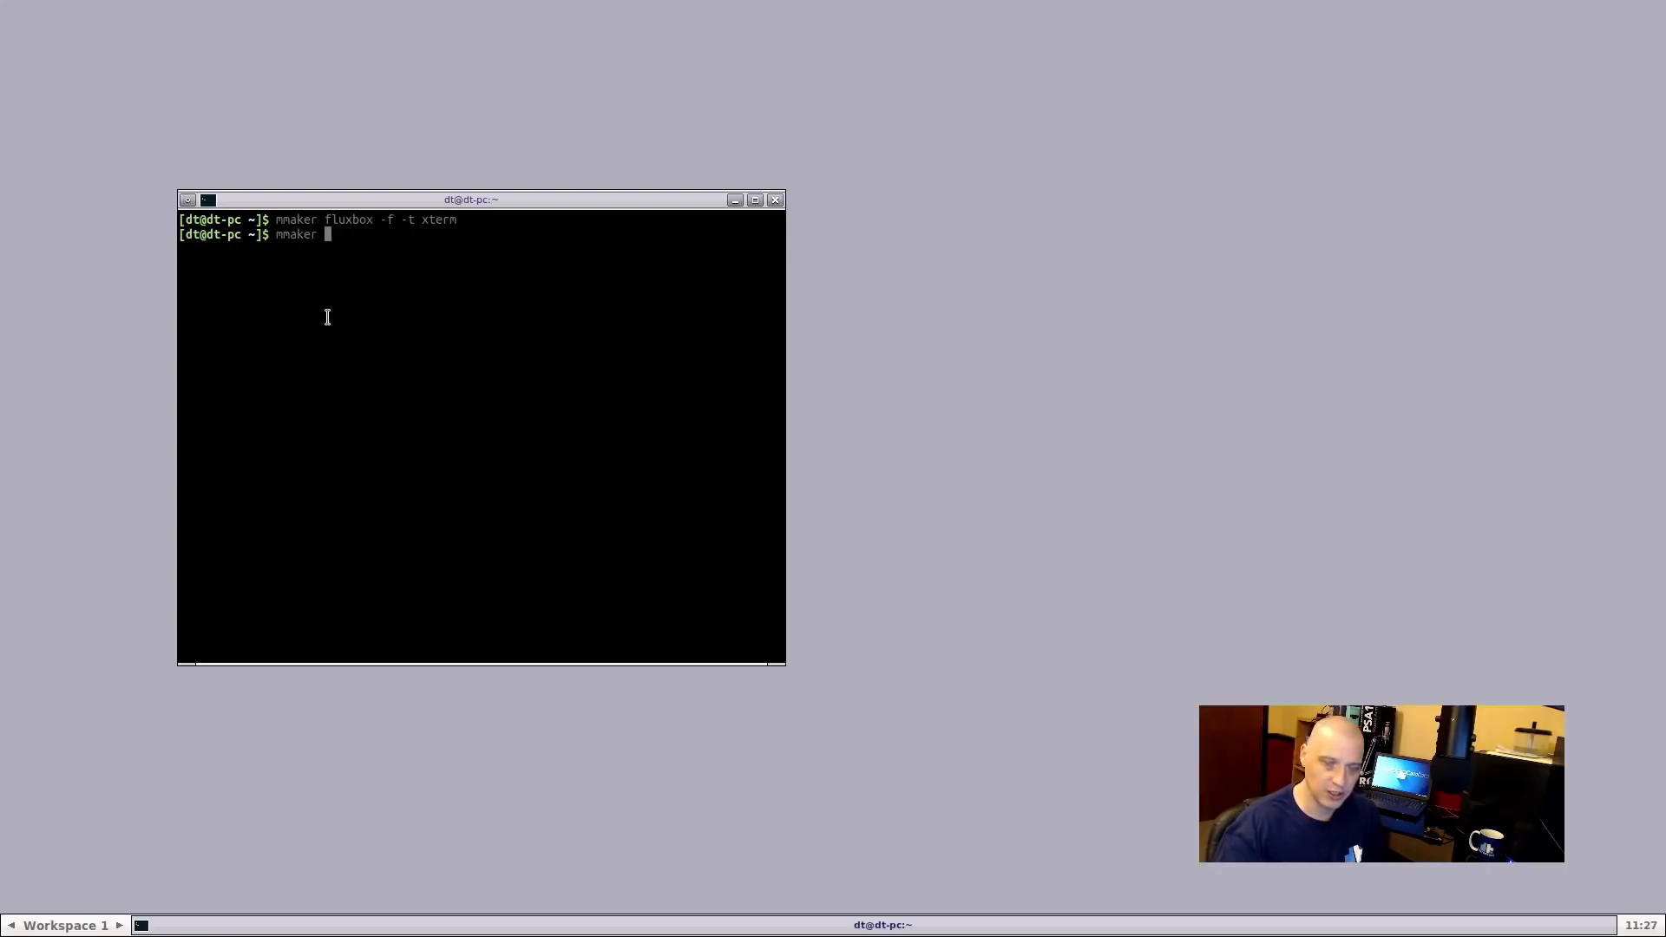
{"action": "right_click", "coordinate": [1022, 346]}
{"action": "left_click", "coordinate": [466, 341]}
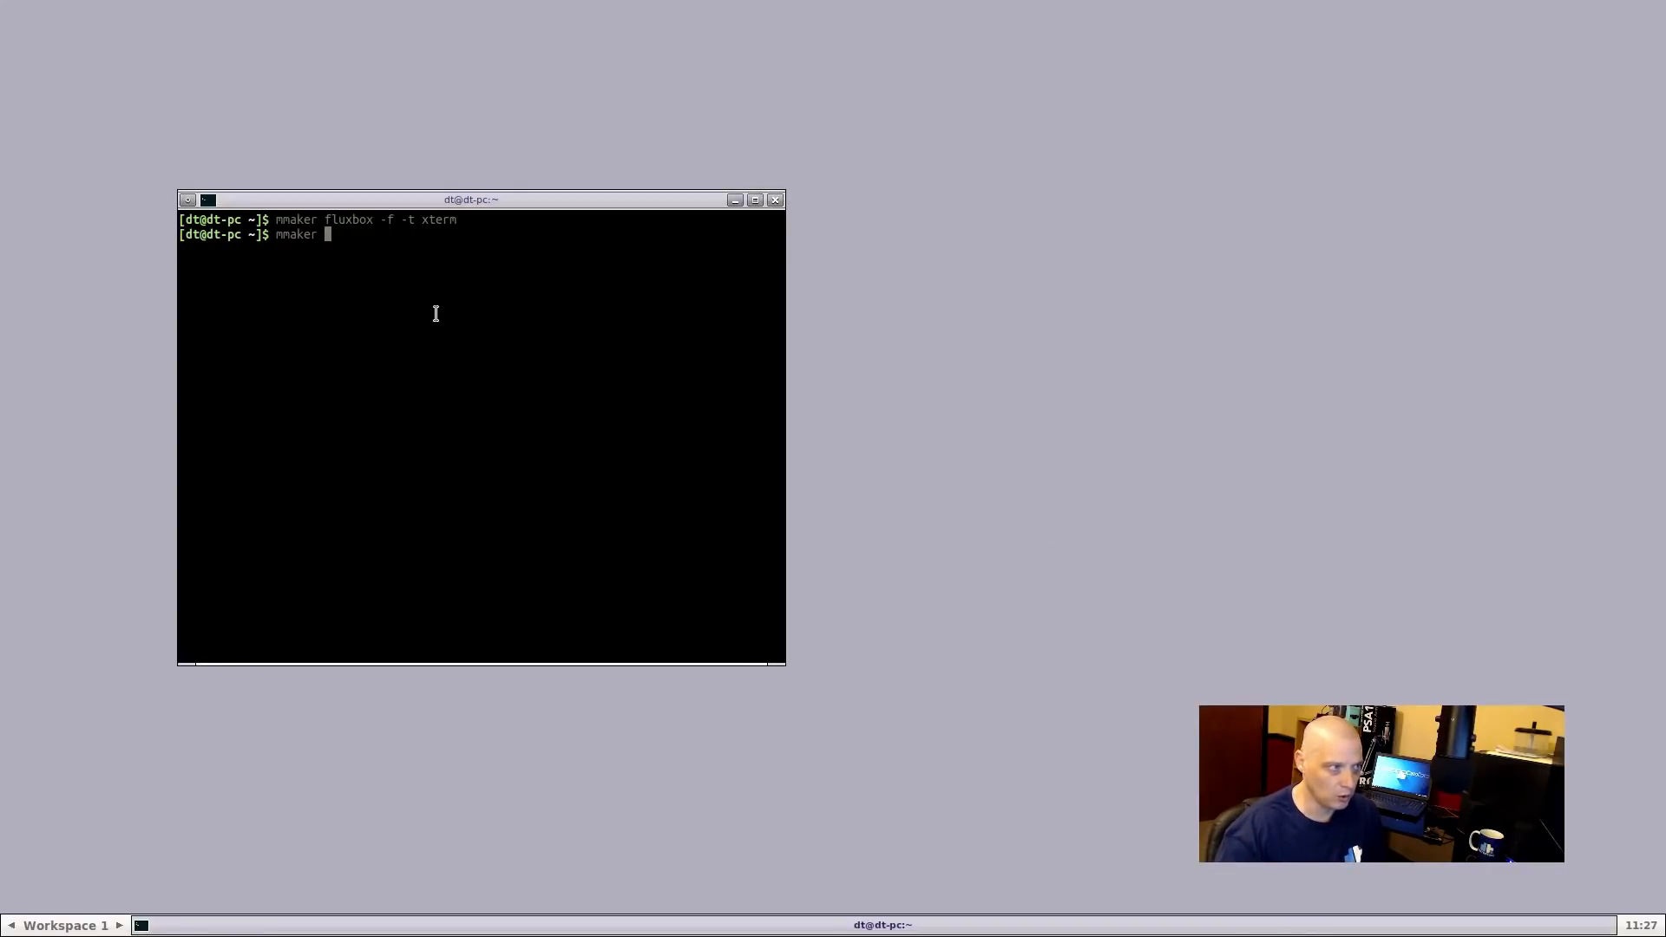
{"action": "type", "text": "mmaker openbox"}
{"action": "key", "text": "BackSpace"}
{"action": "key", "text": "BackSpace"}
{"action": "key", "text": "BackSpace"}
{"action": "key", "text": "BackSpace"}
{"action": "key", "text": "BackSpace"}
{"action": "key", "text": "BackSpace"}
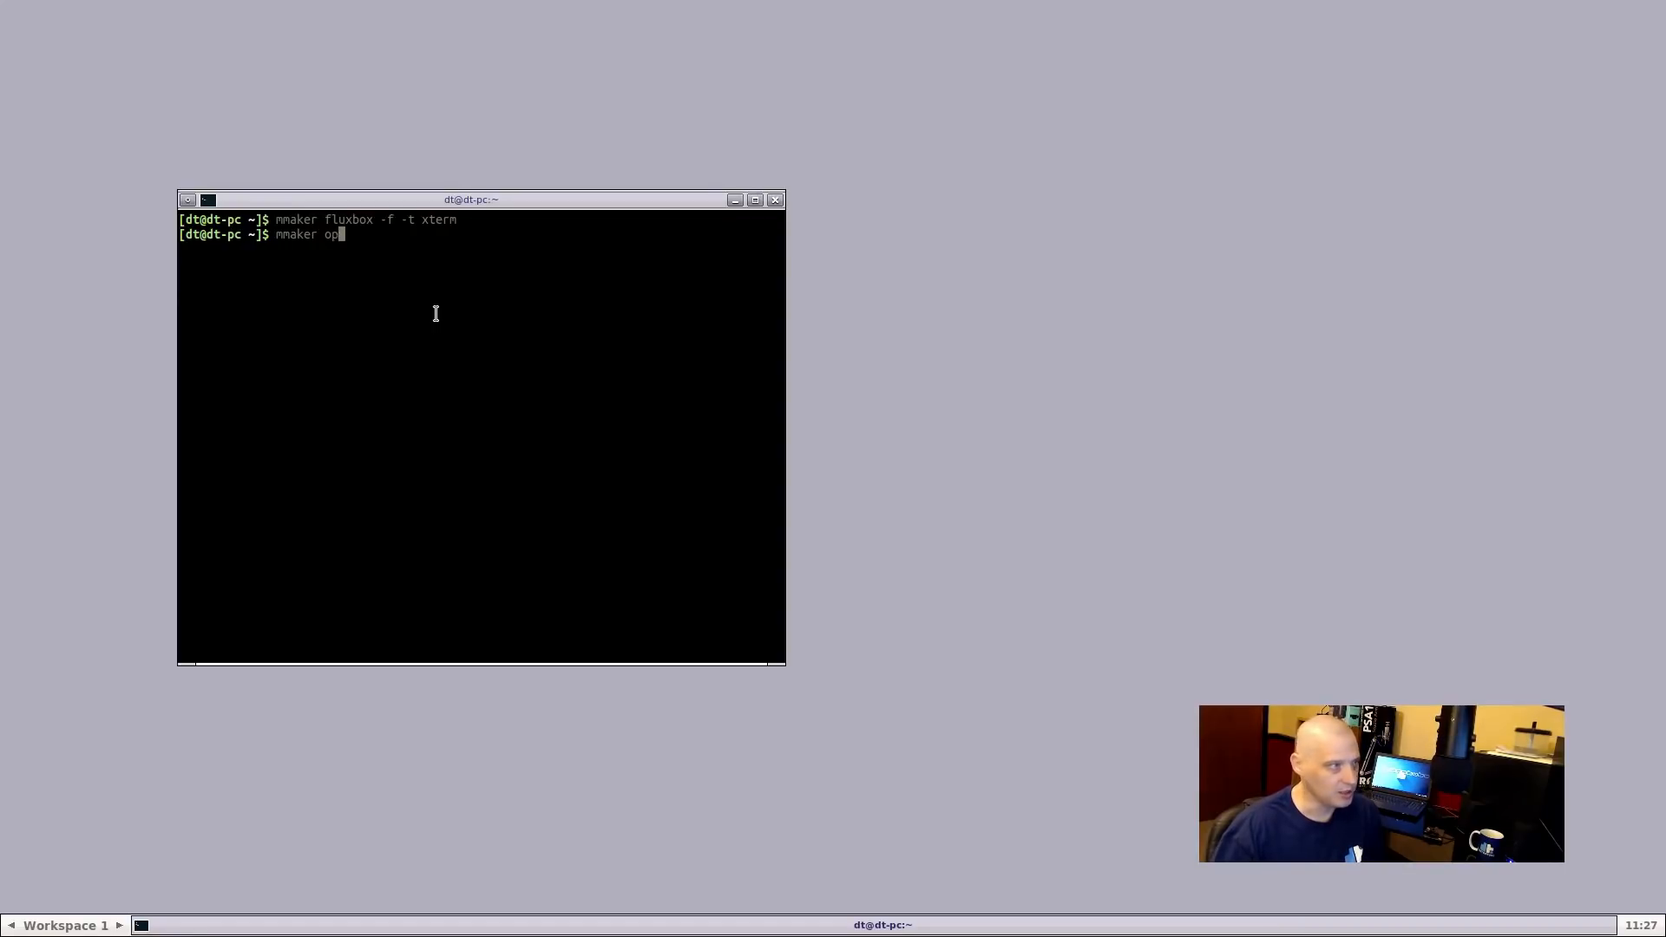
{"action": "type", "text": "pekewm"}
{"action": "key", "text": "Return"}
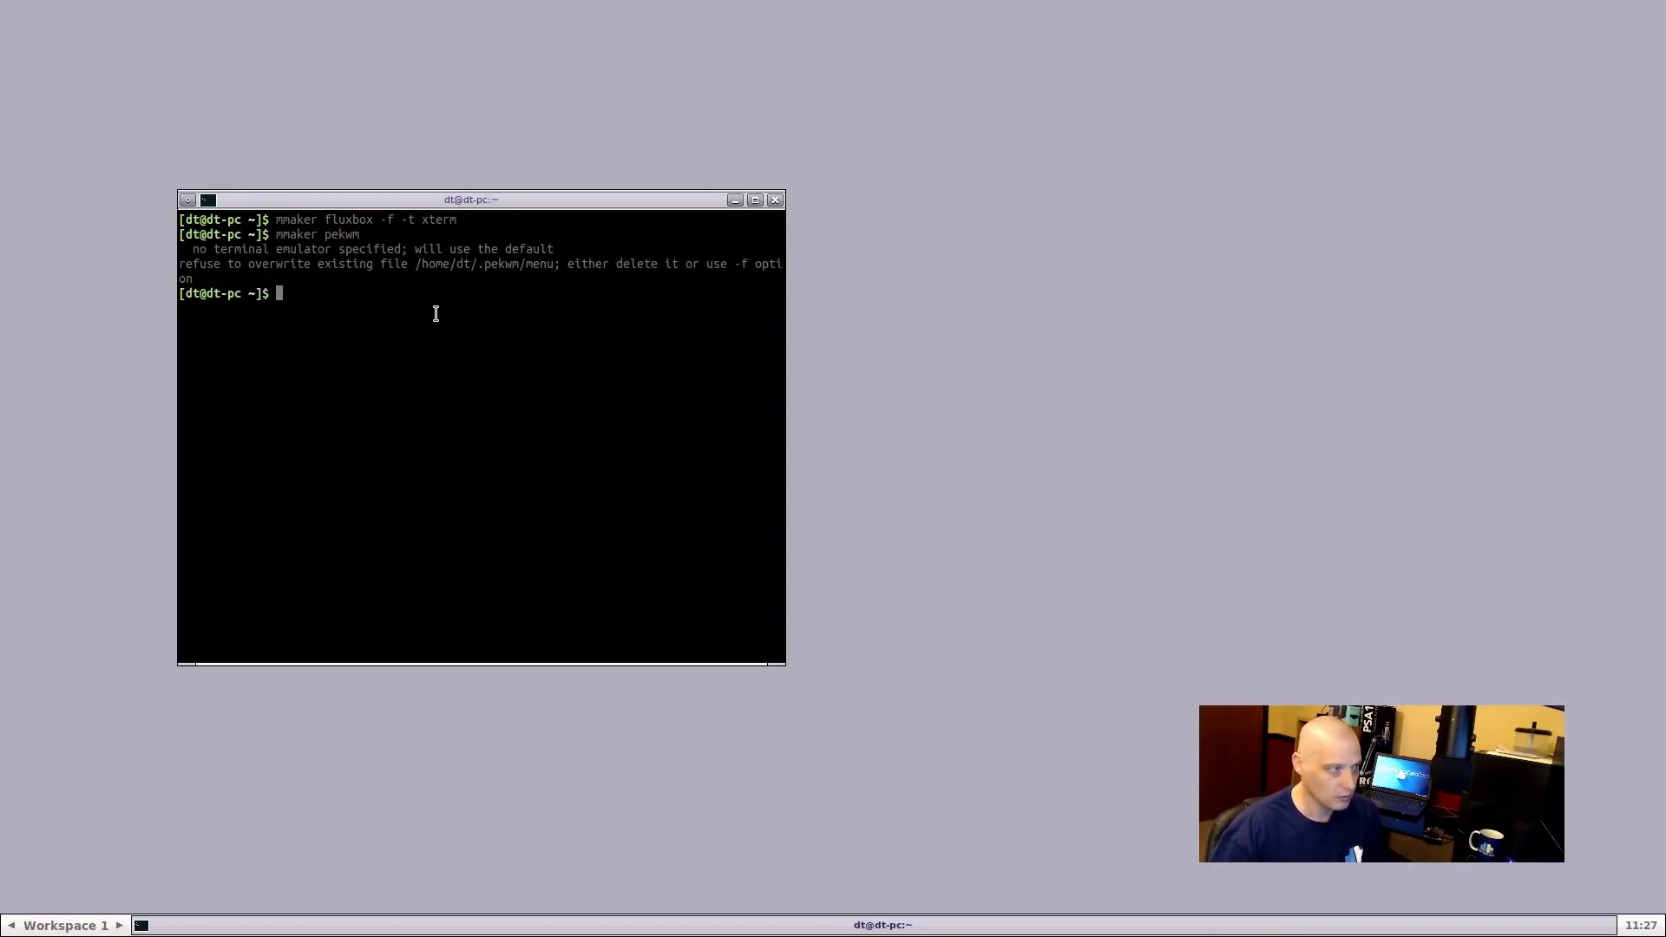
{"action": "key", "text": "Up"}
{"action": "key", "text": "BackSpace"}
{"action": "key", "text": "BackSpace"}
{"action": "key", "text": "BackSpace"}
{"action": "key", "text": "BackSpace"}
{"action": "key", "text": "BackSpace"}
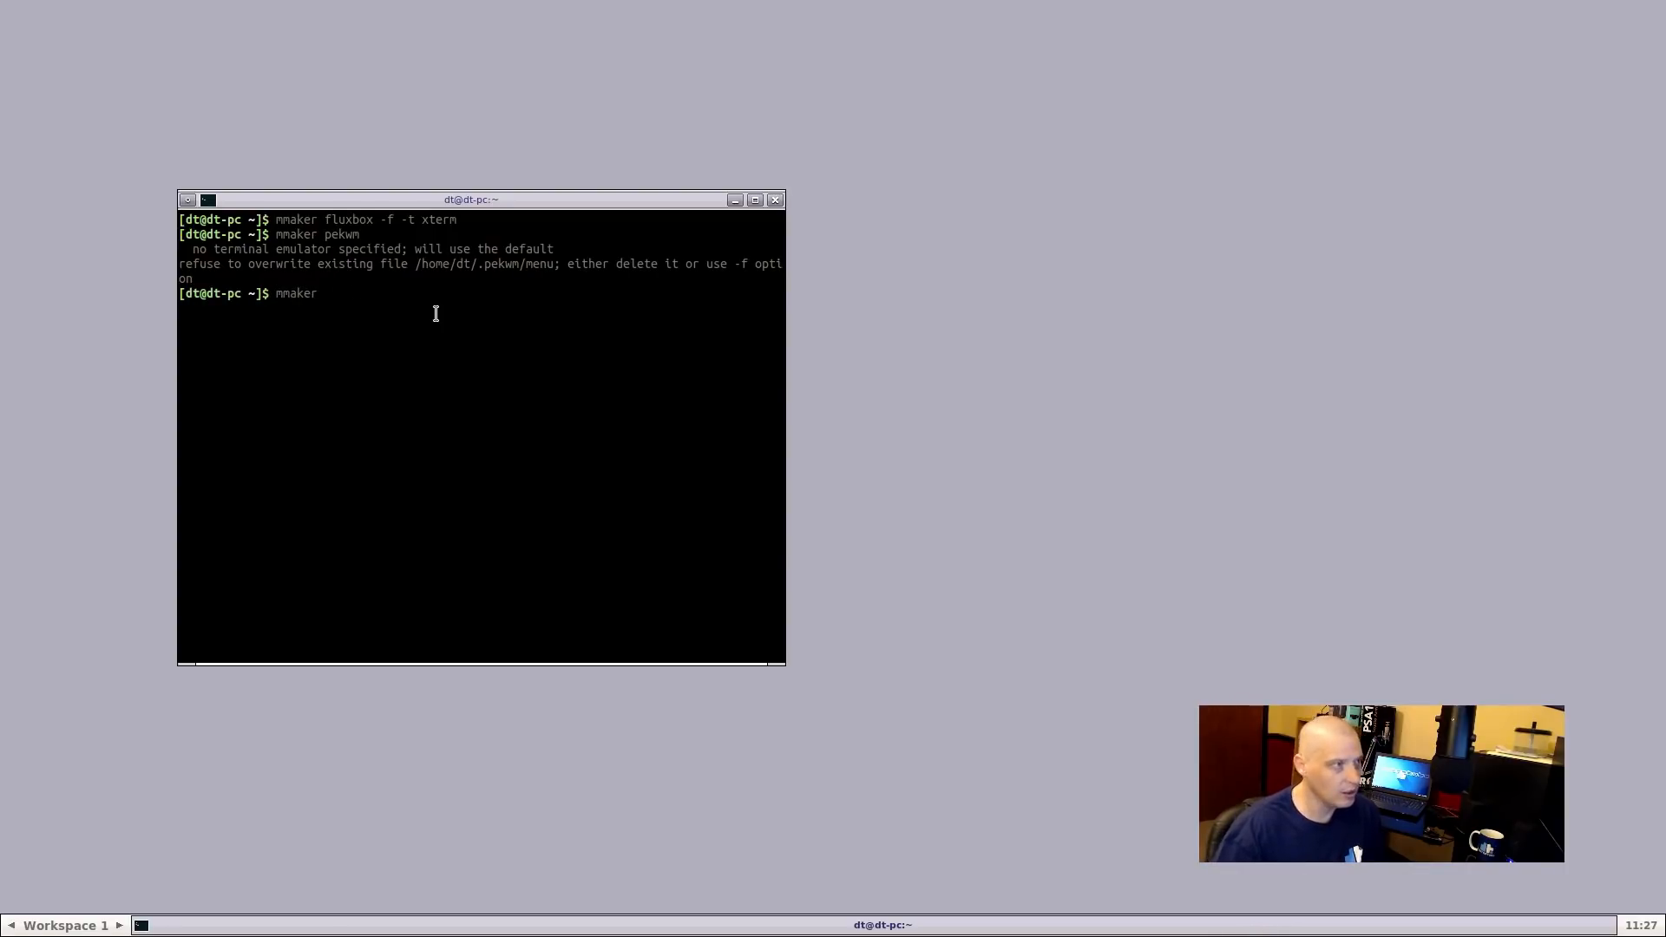
{"action": "type", "text": "fluxbox -f"}
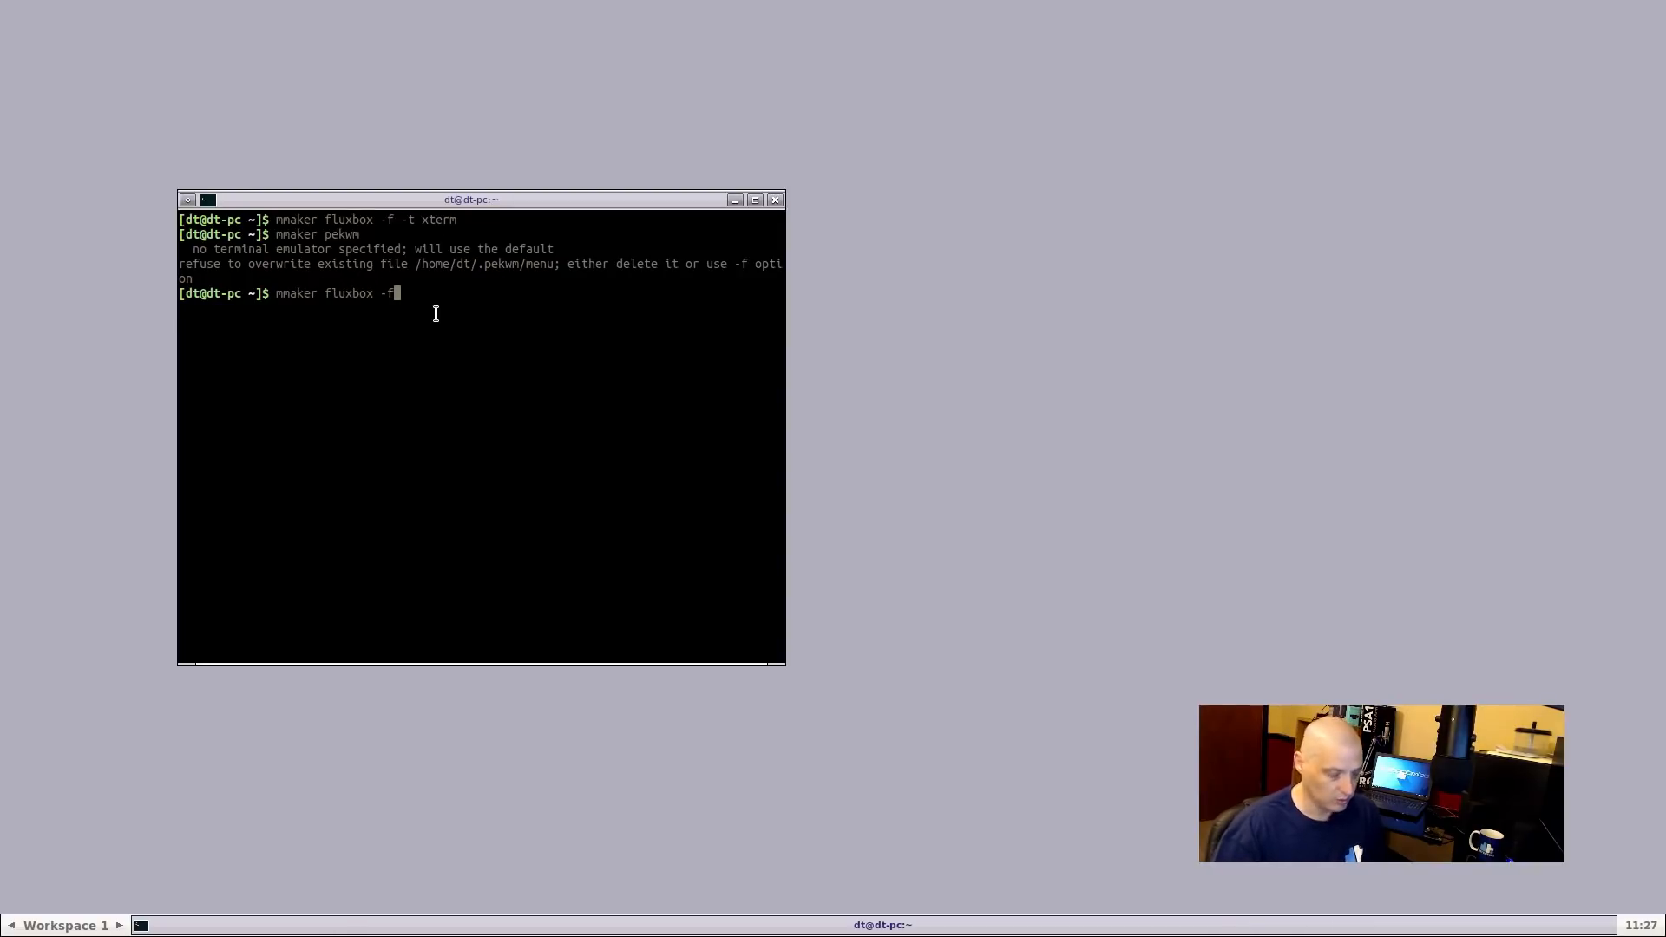
{"action": "key", "text": "BackSpace"}
{"action": "key", "text": "BackSpace"}
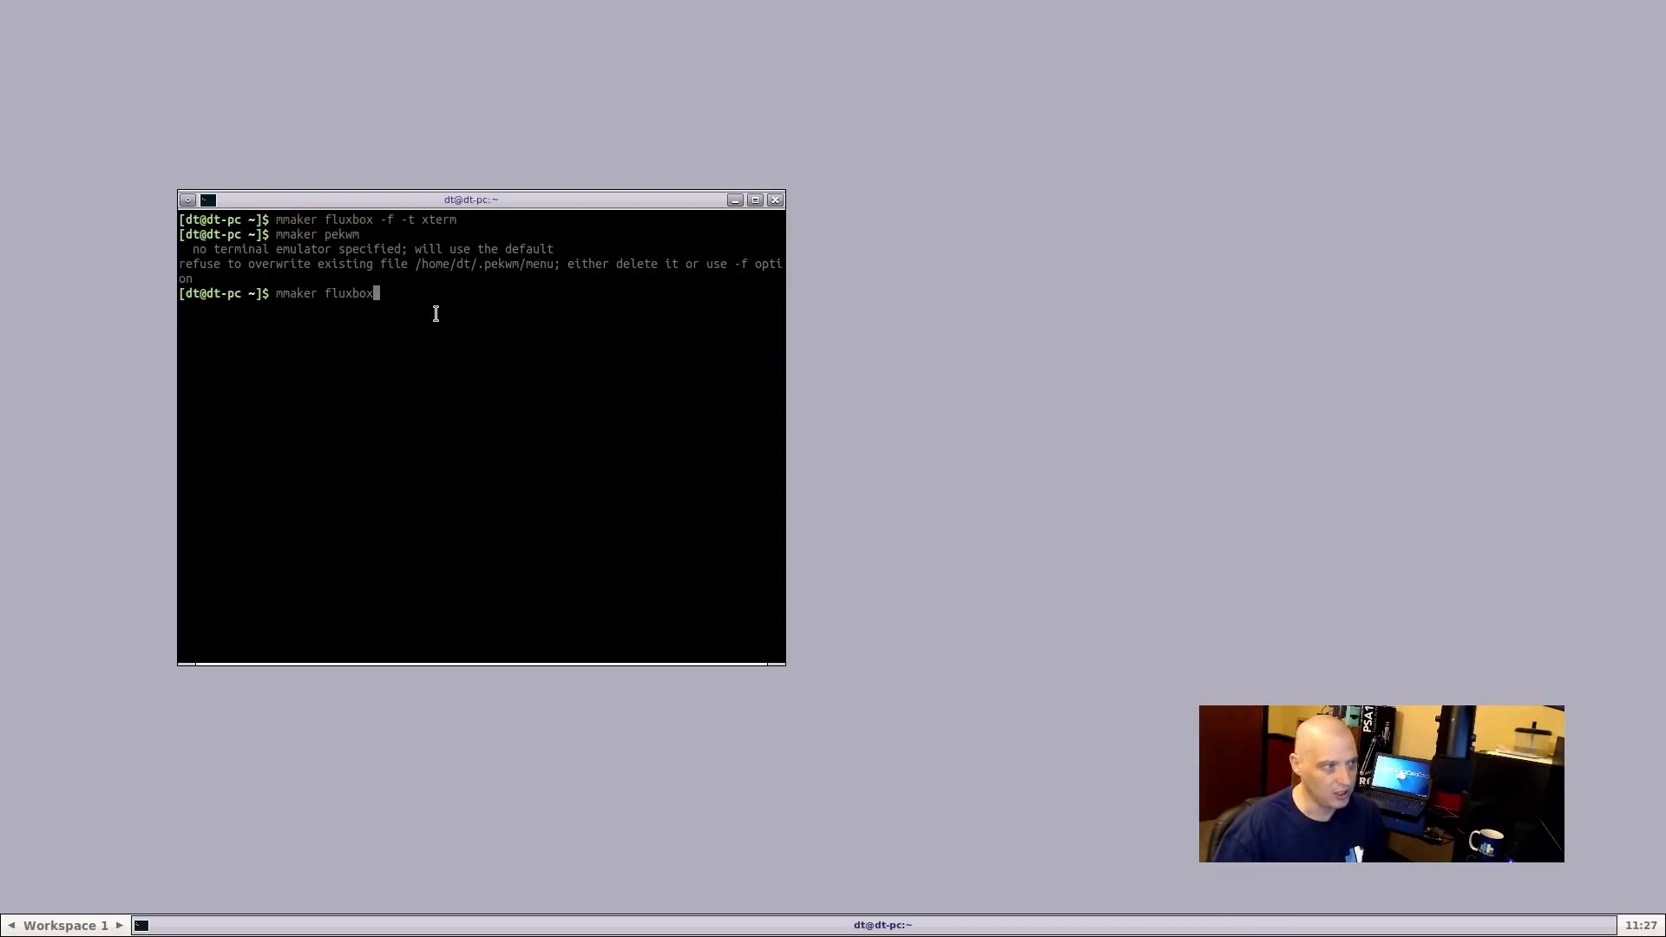
{"action": "key", "text": "BackSpace"}
{"action": "key", "text": "BackSpace"}
{"action": "key", "text": "BackSpace"}
{"action": "key", "text": "BackSpace"}
{"action": "key", "text": "BackSpace"}
{"action": "key", "text": "BackSpace"}
{"action": "key", "text": "BackSpace"}
{"action": "key", "text": "BackSpace"}
{"action": "key", "text": "BackSpace"}
{"action": "key", "text": "BackSpace"}
{"action": "key", "text": "BackSpace"}
{"action": "key", "text": "BackSpace"}
{"action": "key", "text": "BackSpace"}
{"action": "key", "text": "BackSpace"}
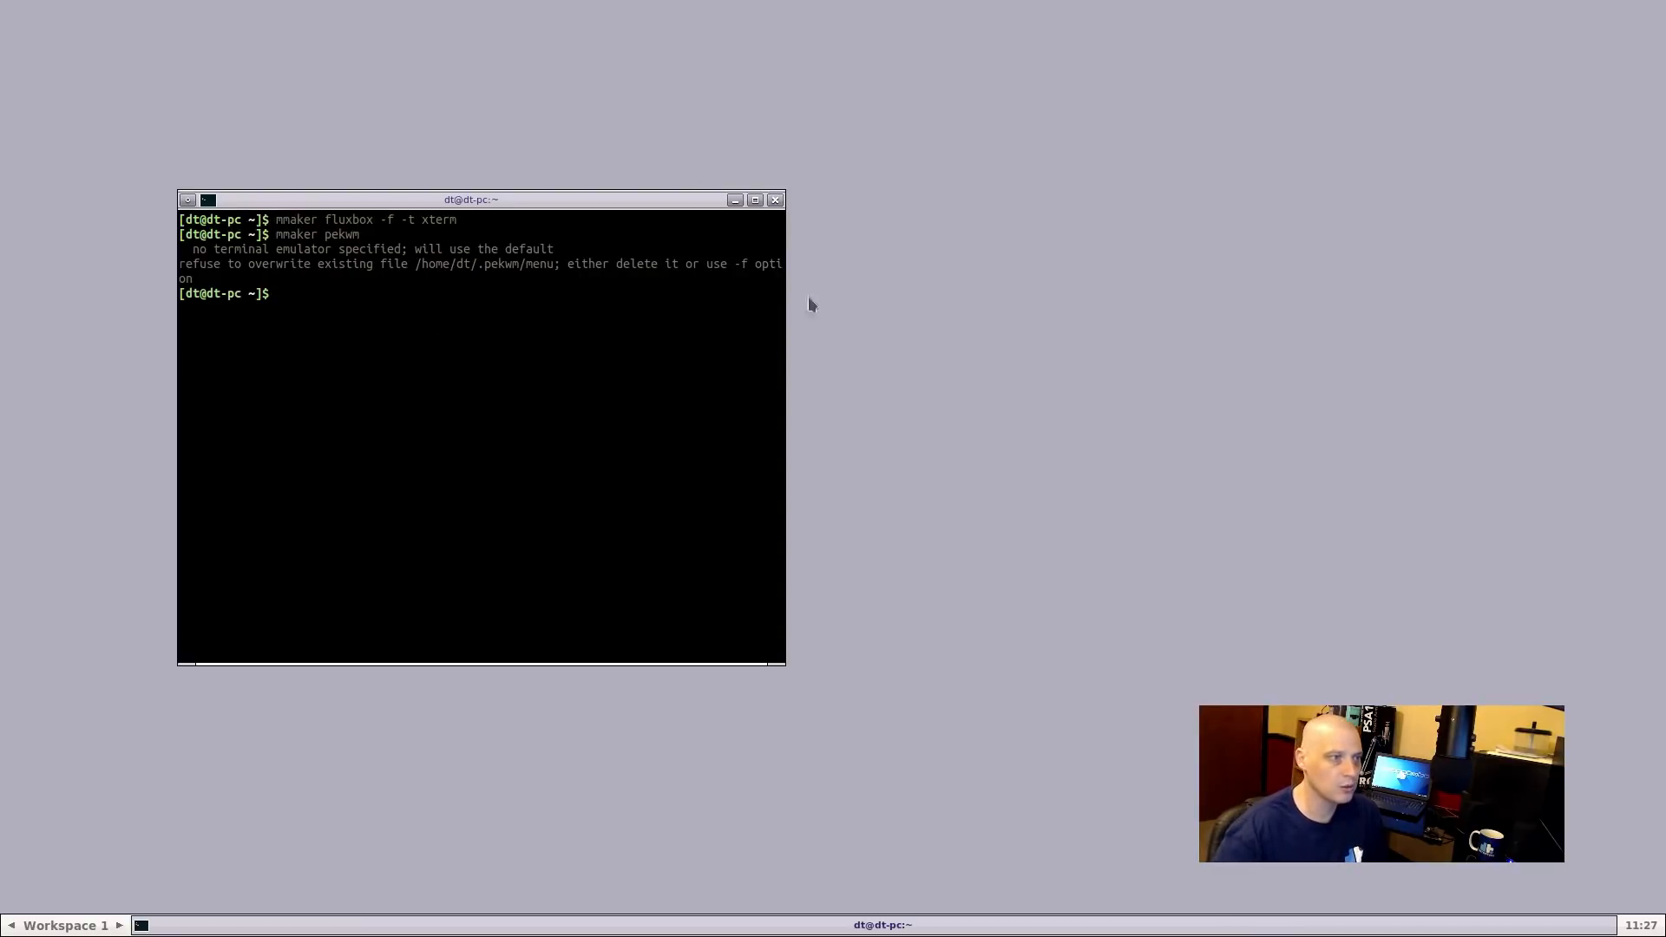
Browse the application categories and the FluxBox settings submenu of the regenerated root menu
{"action": "right_click", "coordinate": [855, 256]}
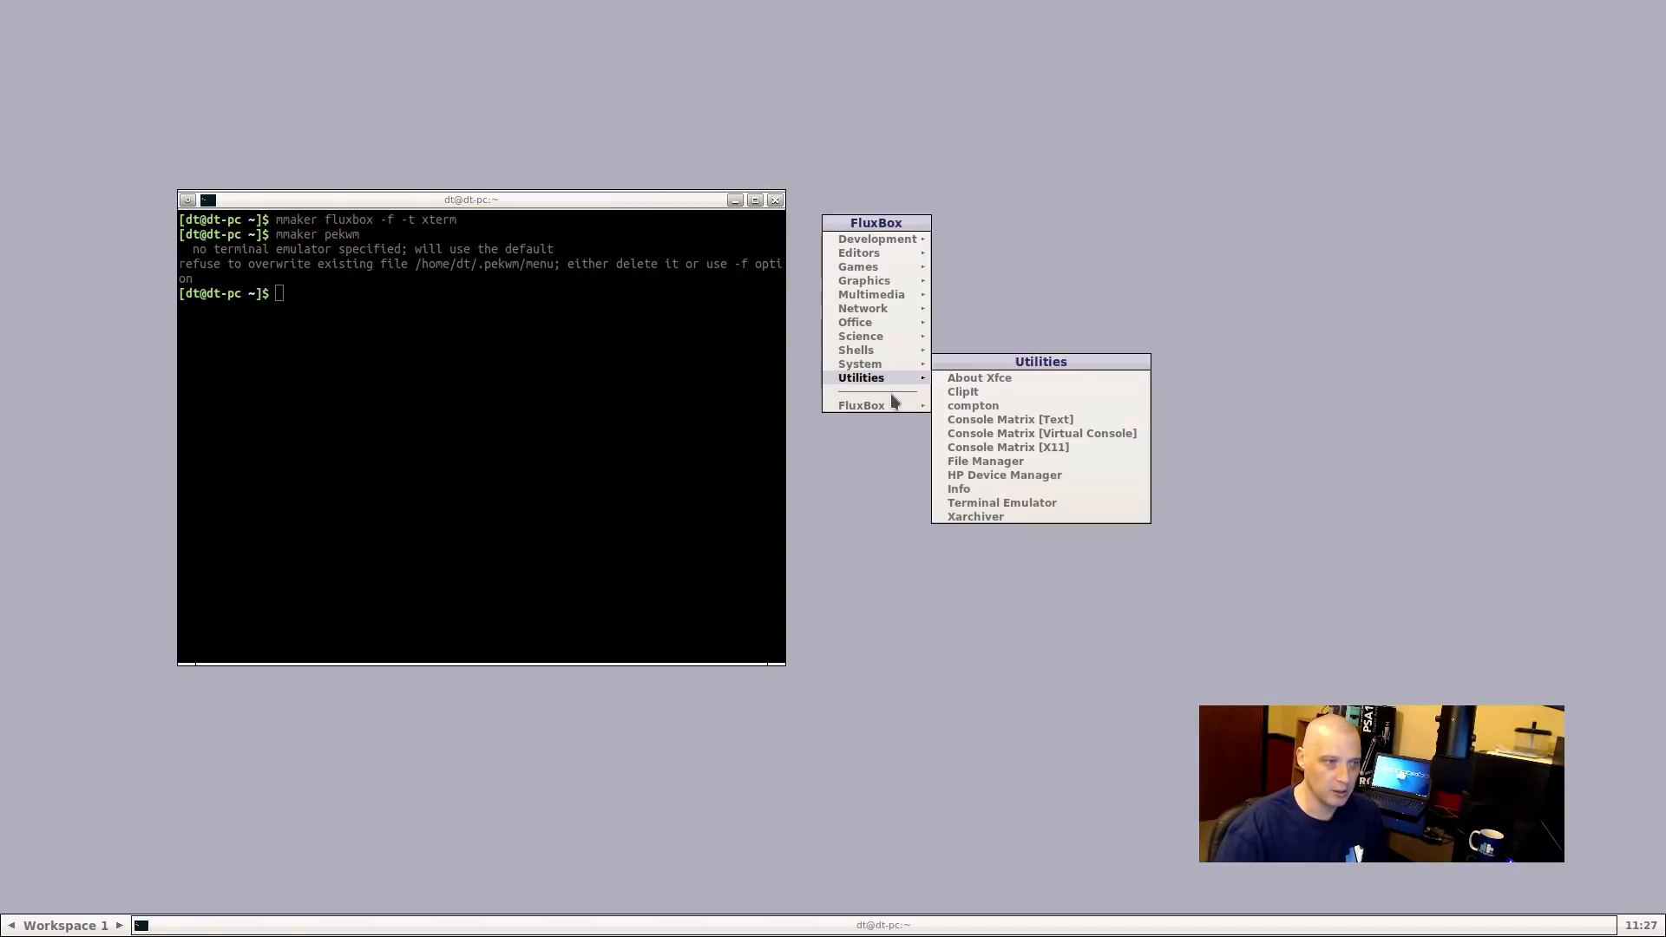
{"action": "mouse_move", "coordinate": [879, 247]}
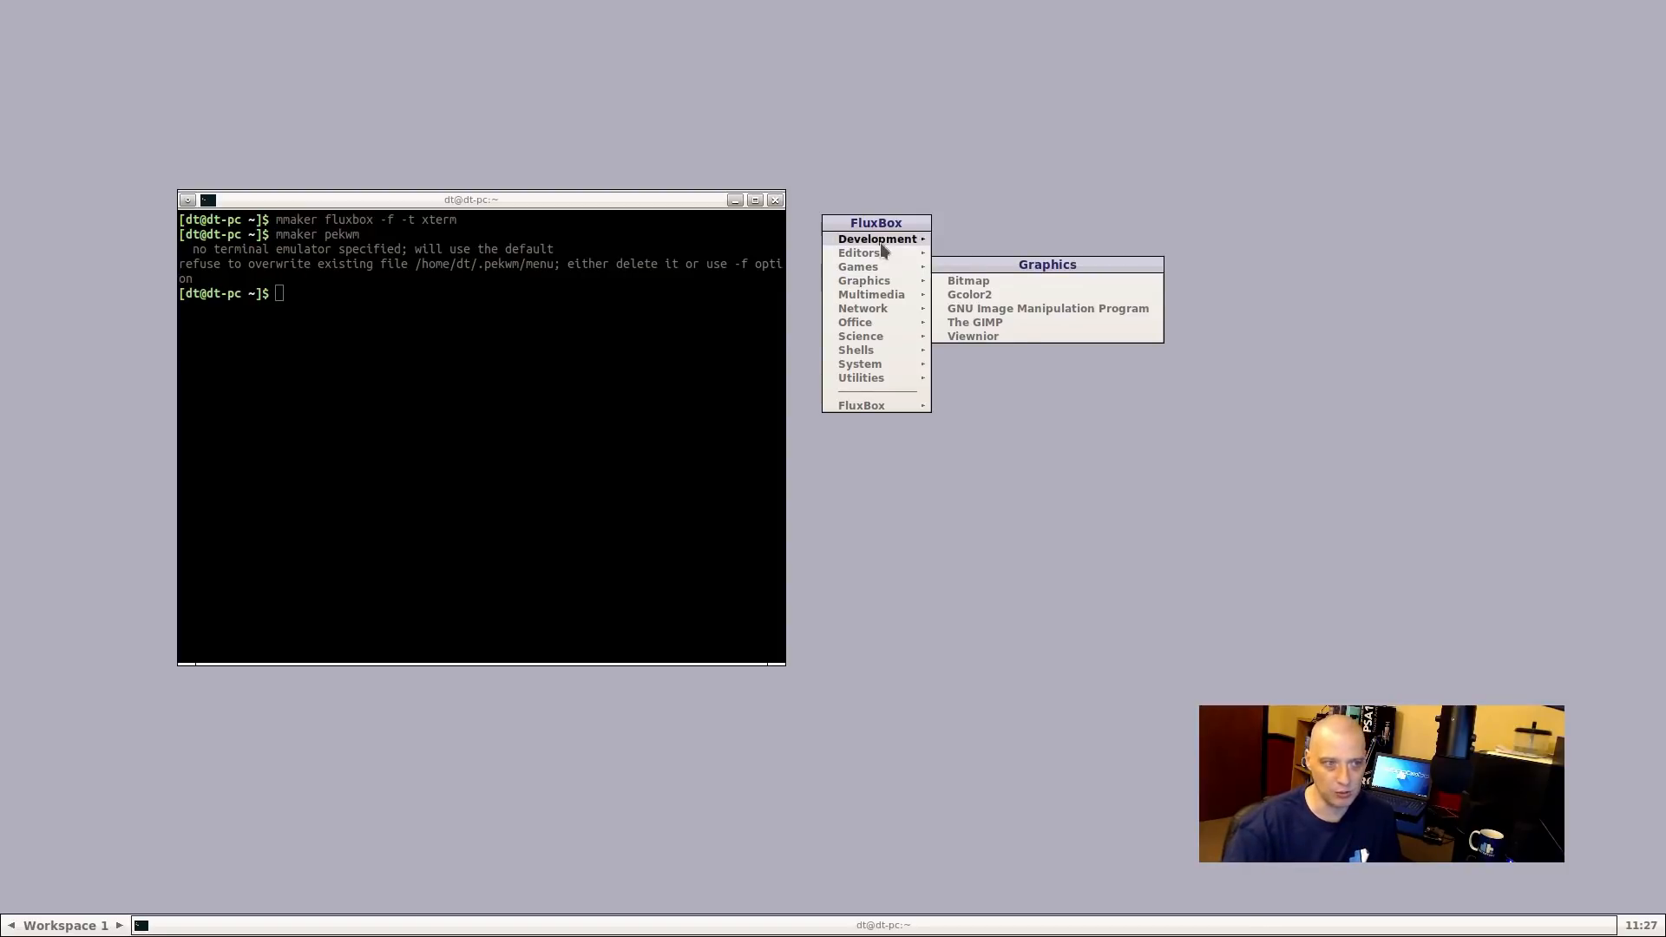
{"action": "mouse_move", "coordinate": [883, 325]}
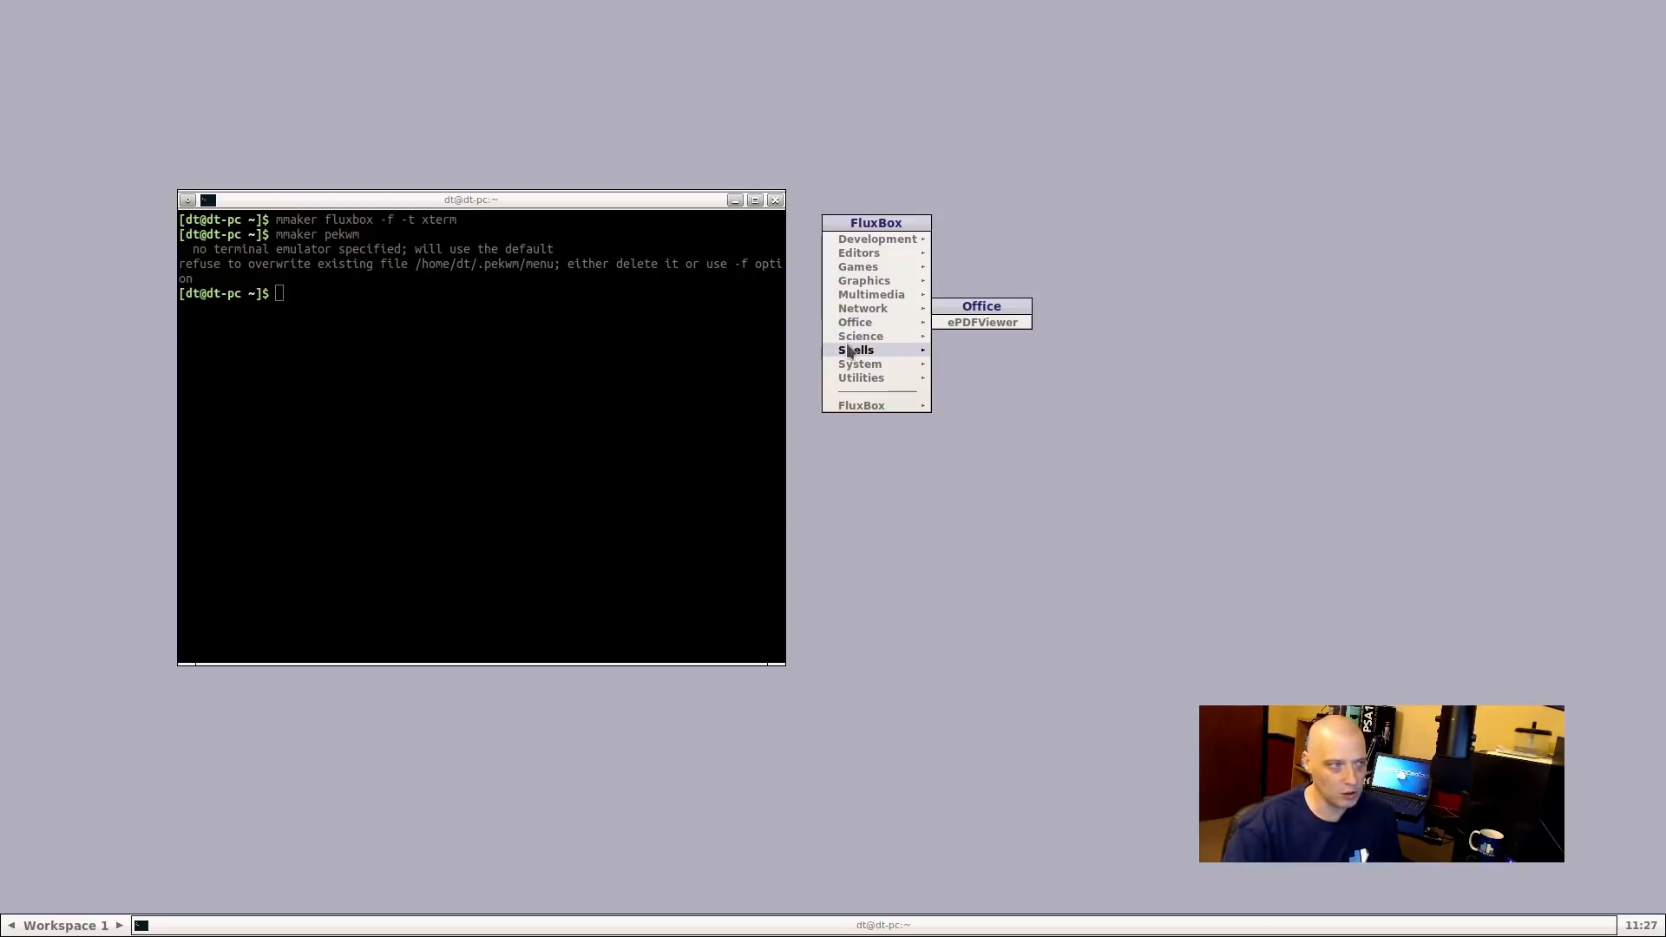
{"action": "mouse_move", "coordinate": [873, 382]}
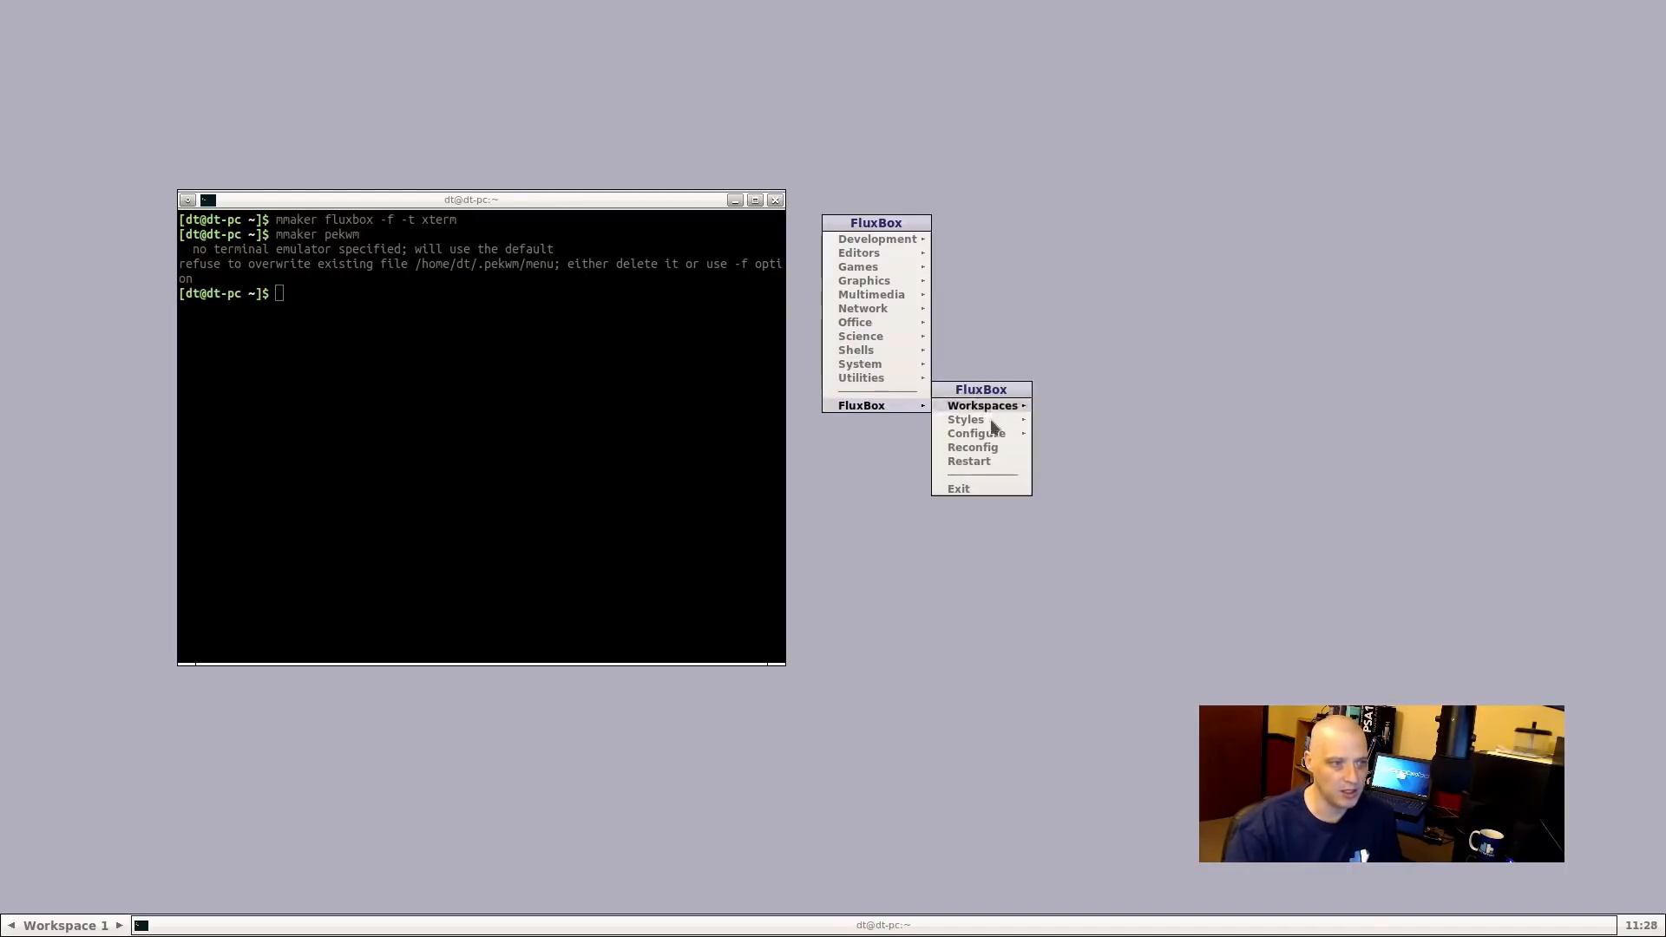
{"action": "mouse_move", "coordinate": [1008, 427]}
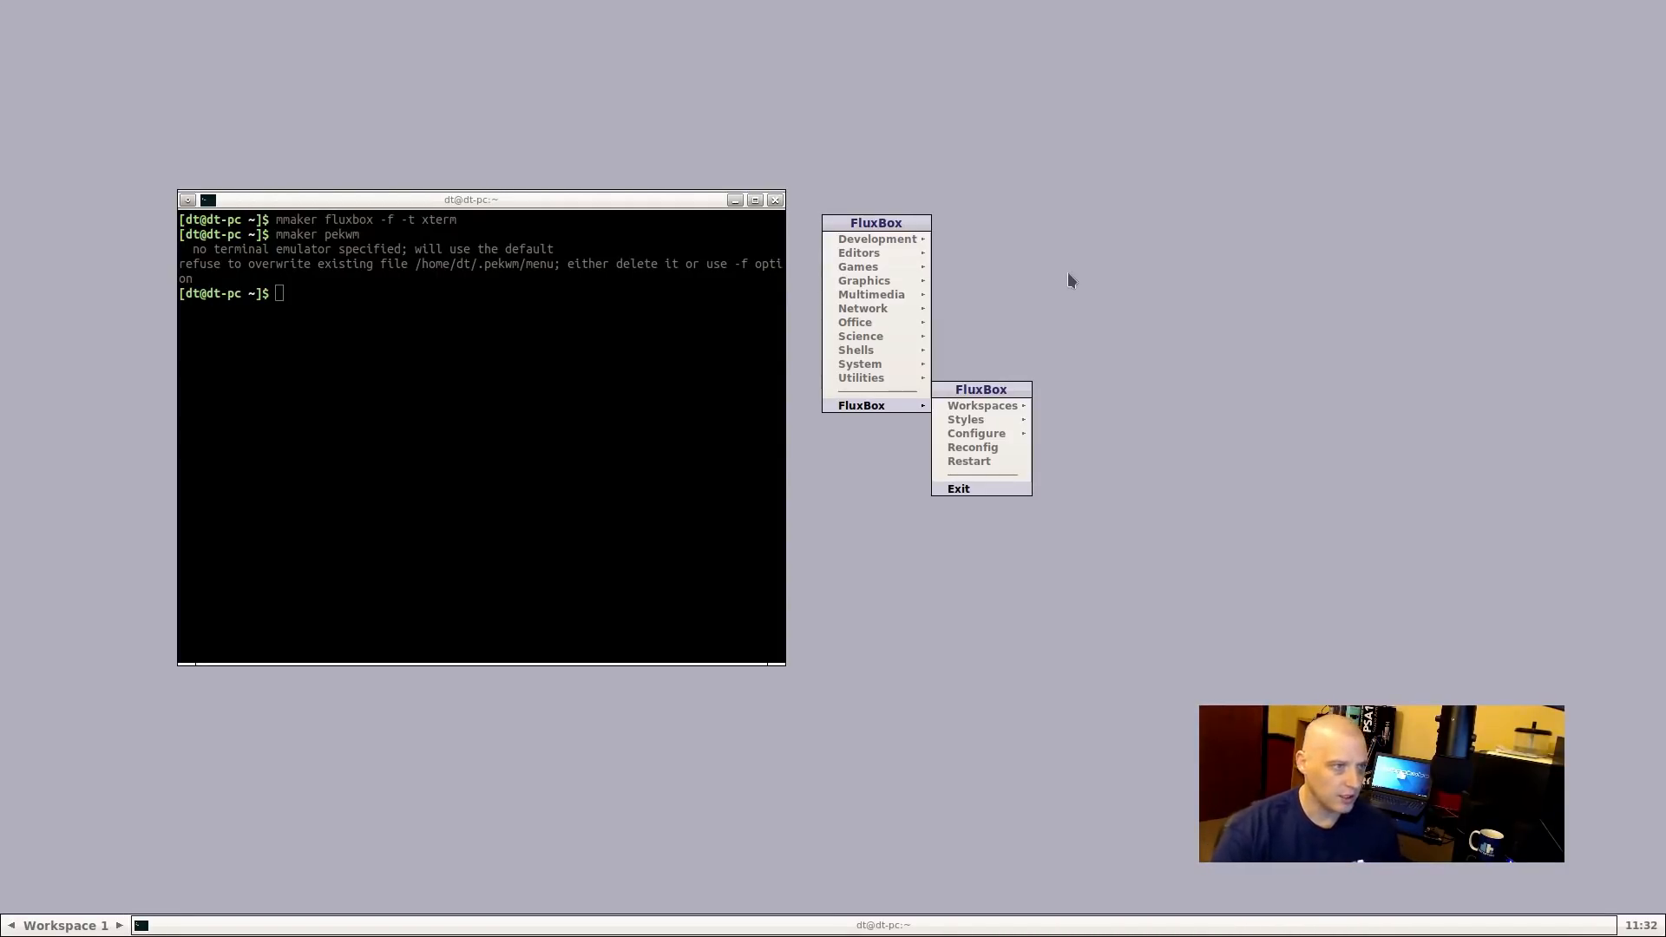
{"action": "mouse_move", "coordinate": [873, 285]}
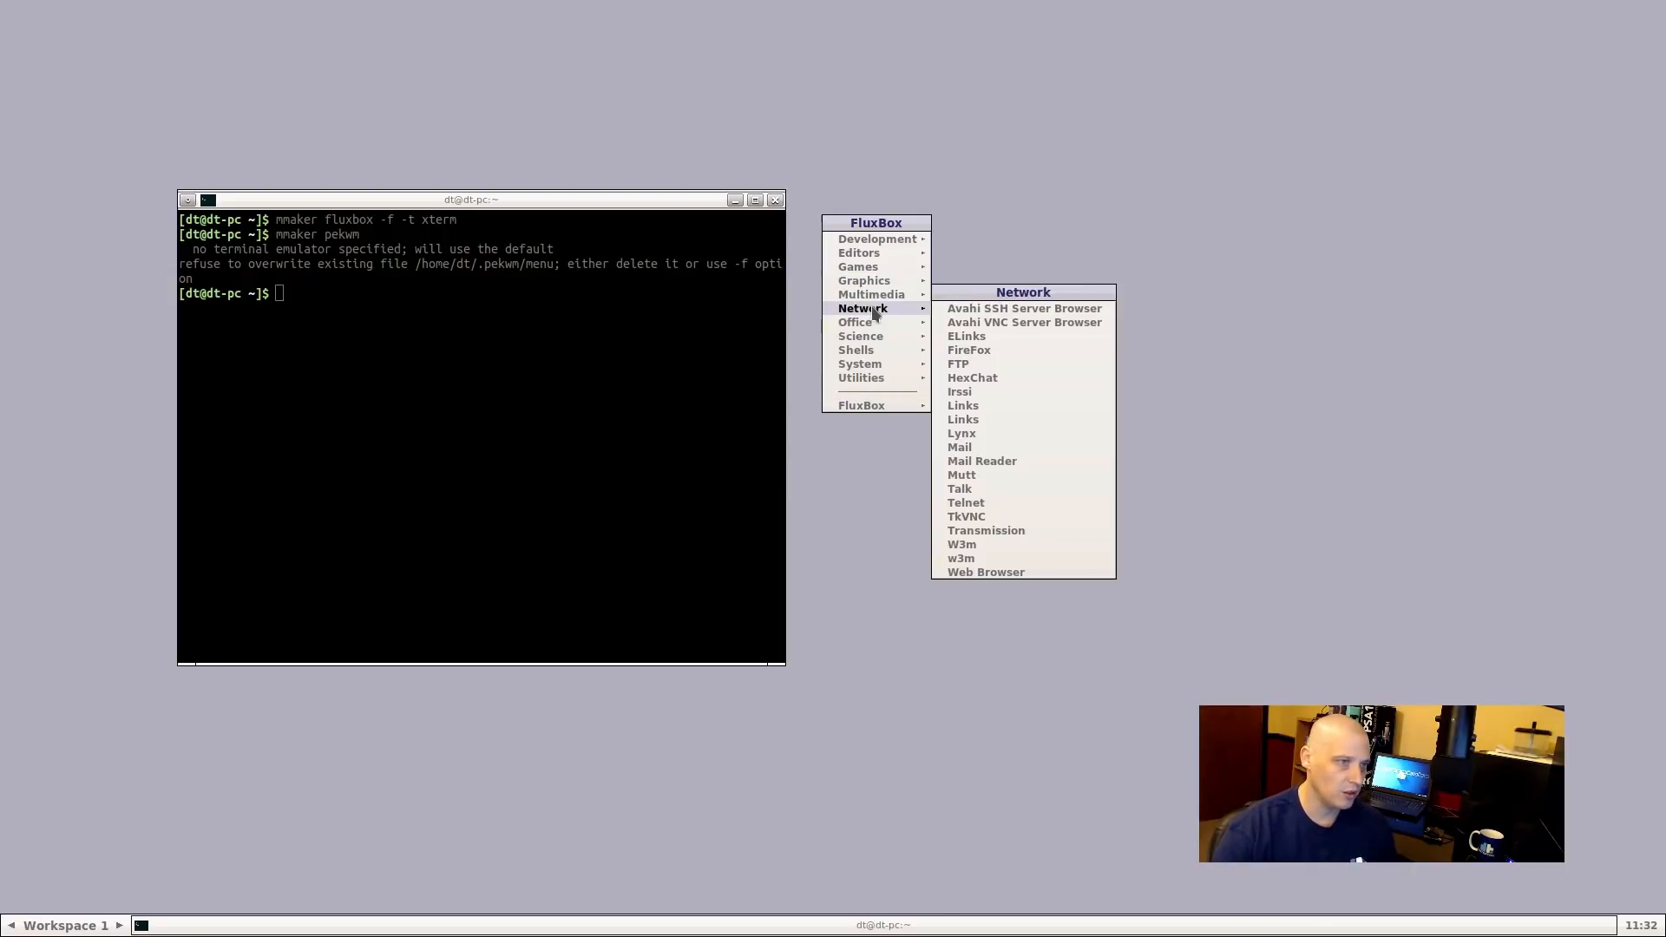
Launch File Manager PCManFM from the Shells category, shrink its window and place it partly over the terminal
{"action": "mouse_move", "coordinate": [885, 352]}
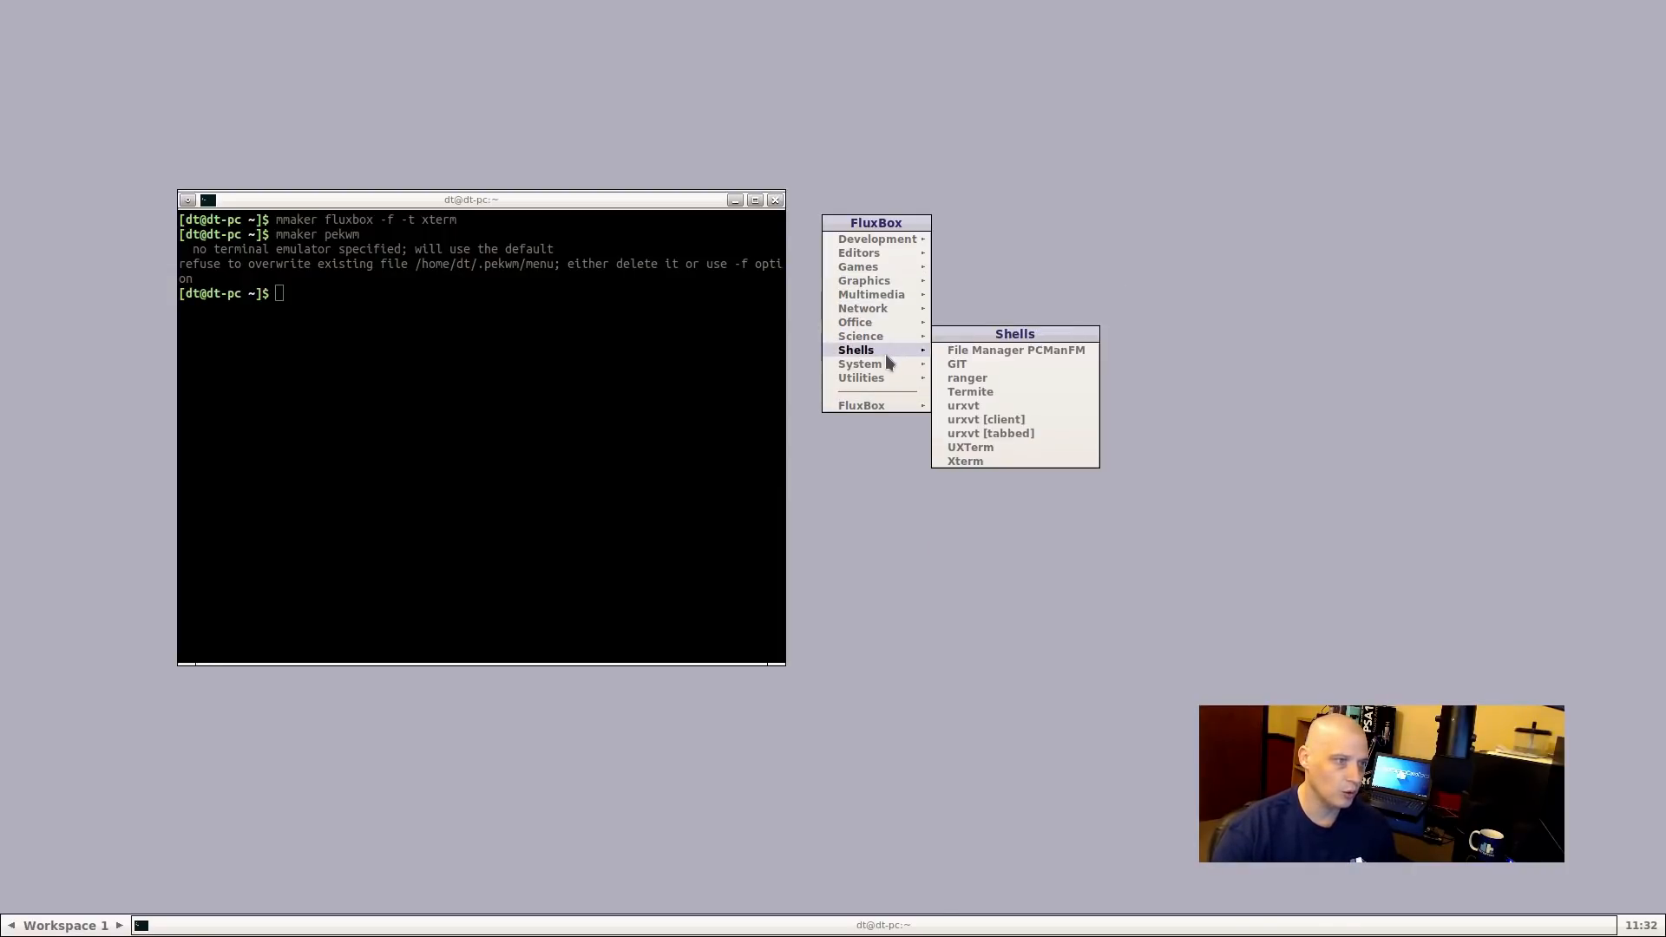
{"action": "left_click", "coordinate": [1028, 352]}
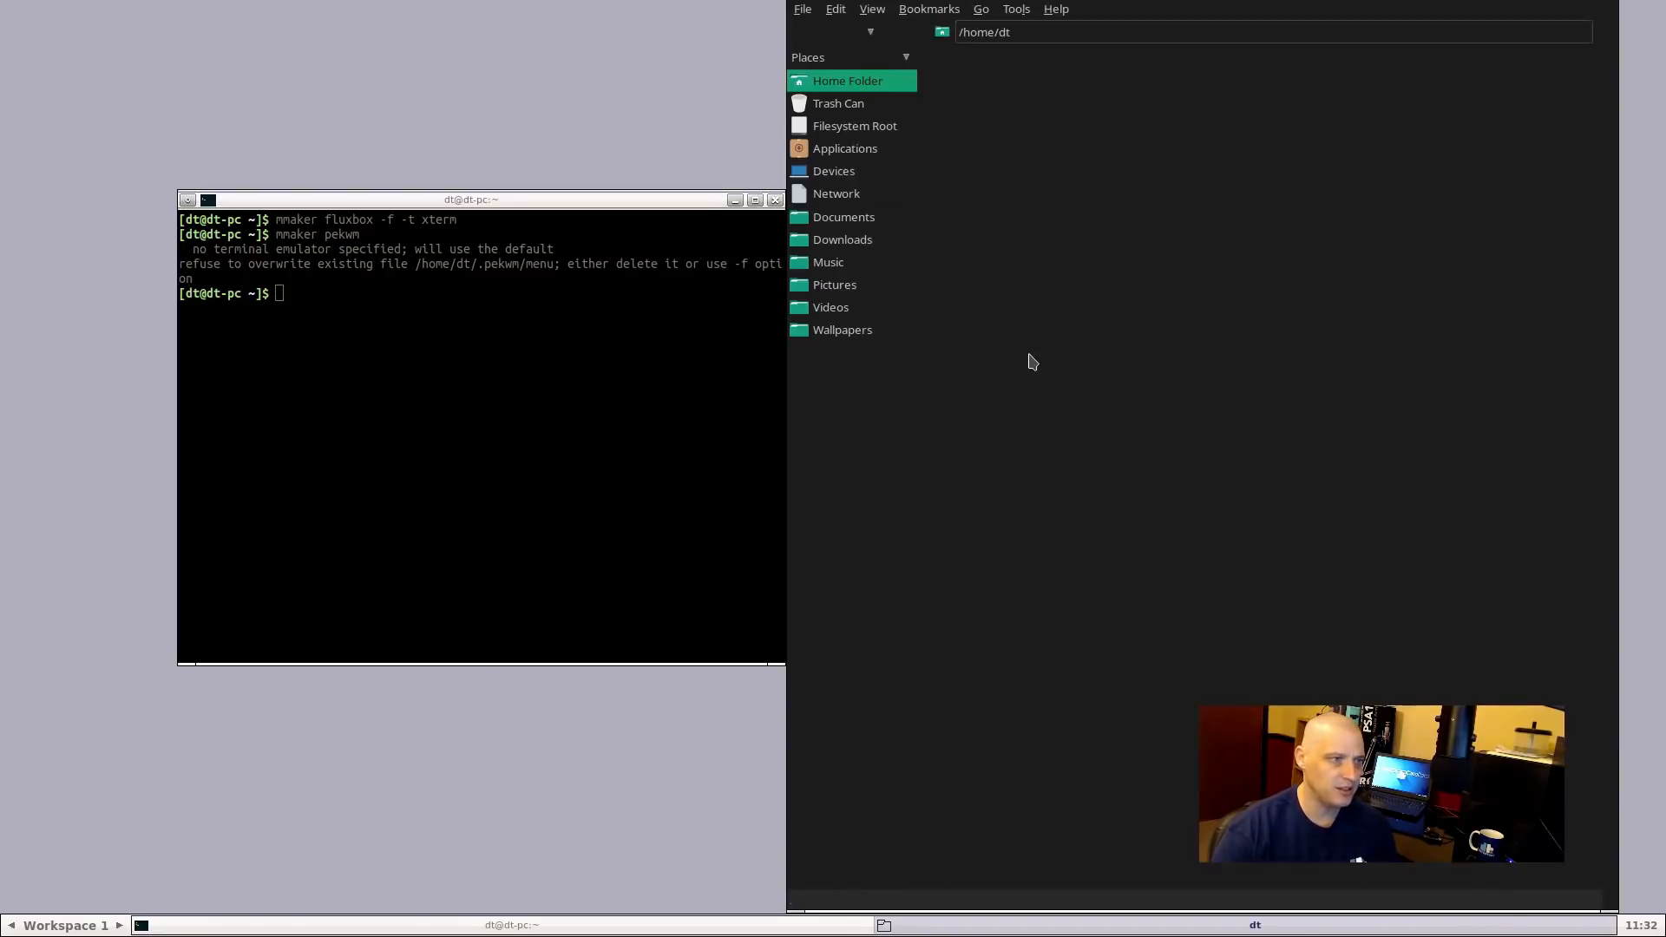
{"action": "left_click_drag", "start_coordinate": [1603, 908], "coordinate": [1546, 568]}
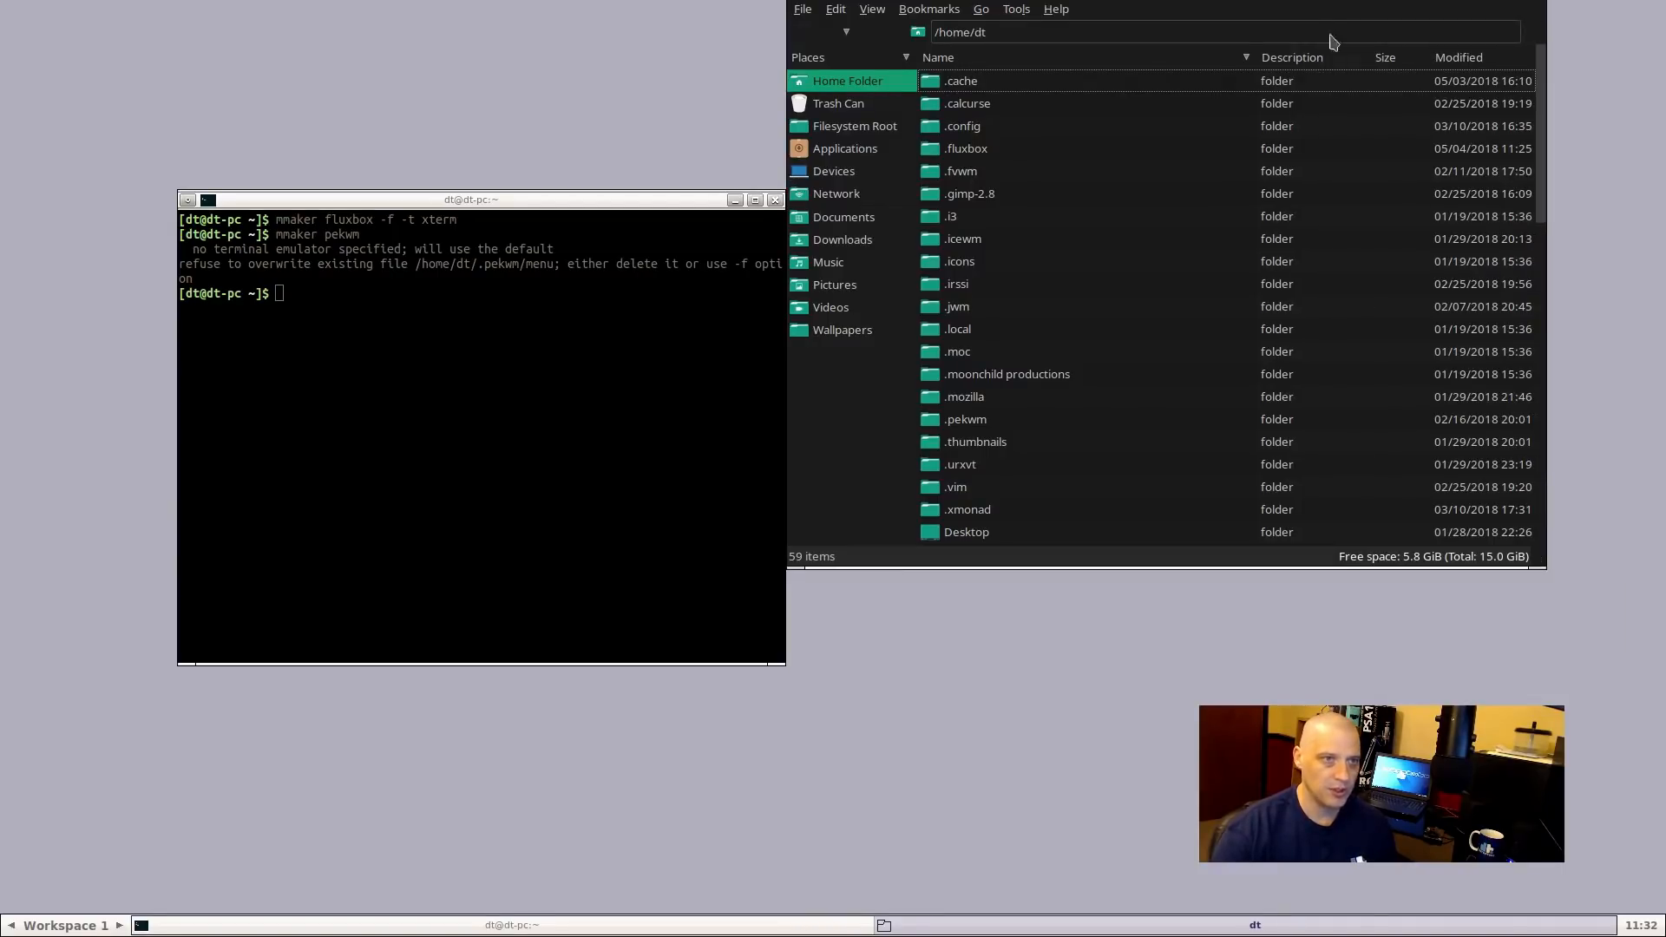
{"action": "left_click_drag", "start_coordinate": [1265, 9], "coordinate": [980, 239]}
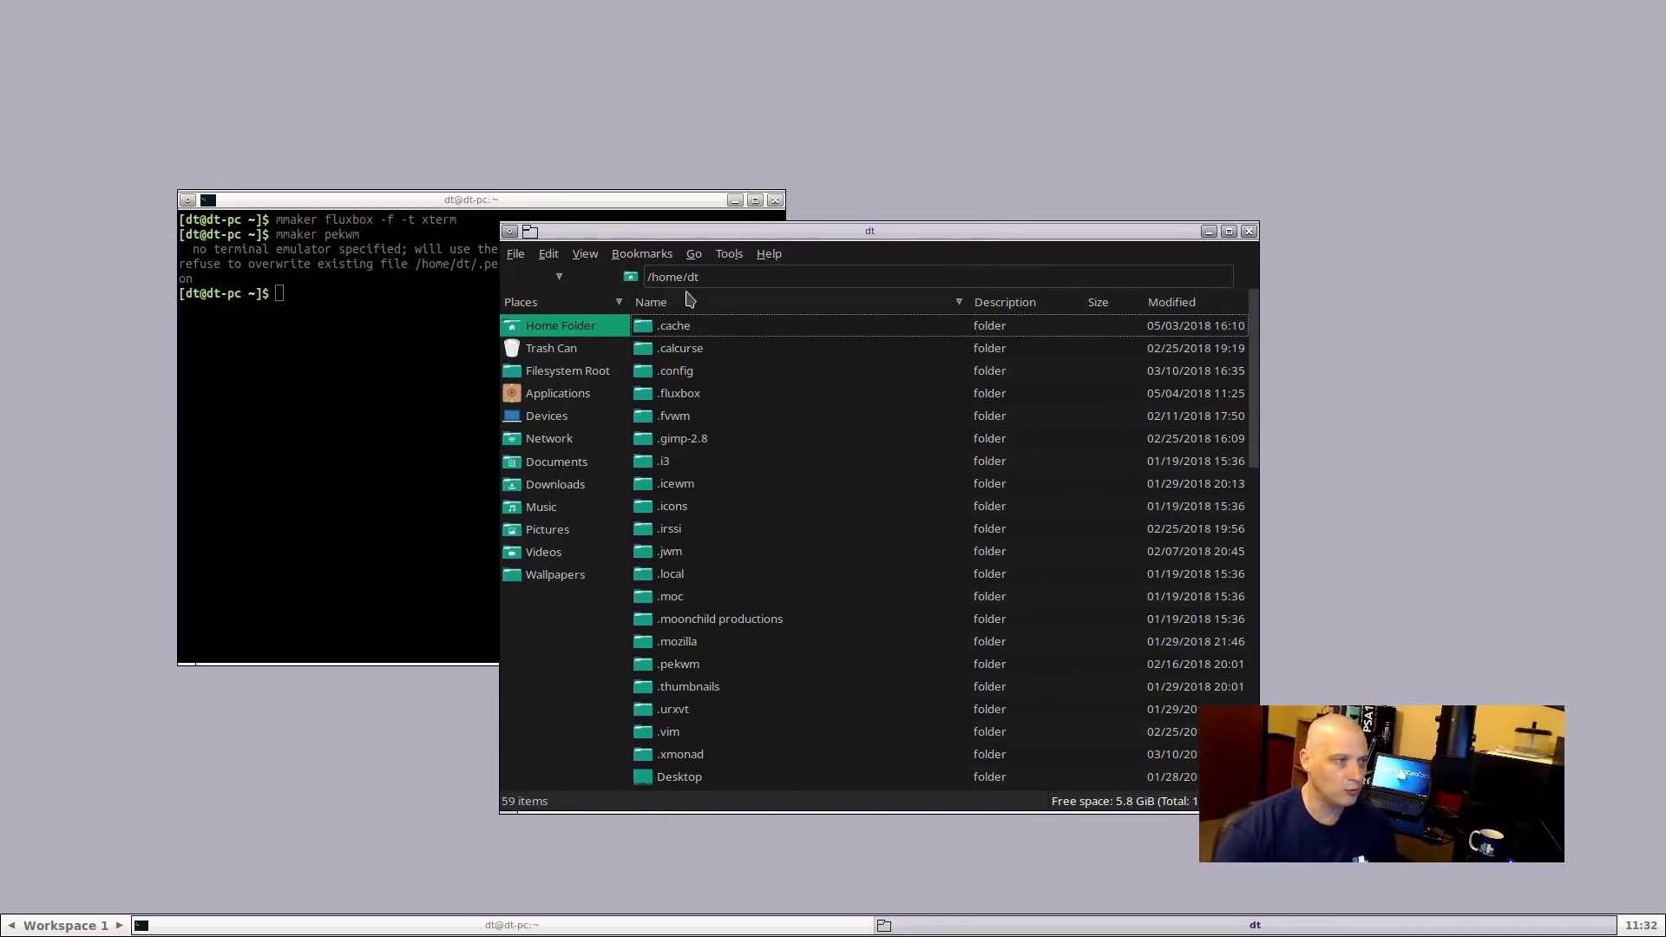
Check the .config folder for FluxBox files, return to the home folder and open the .fluxbox folder
{"action": "left_click", "coordinate": [676, 395]}
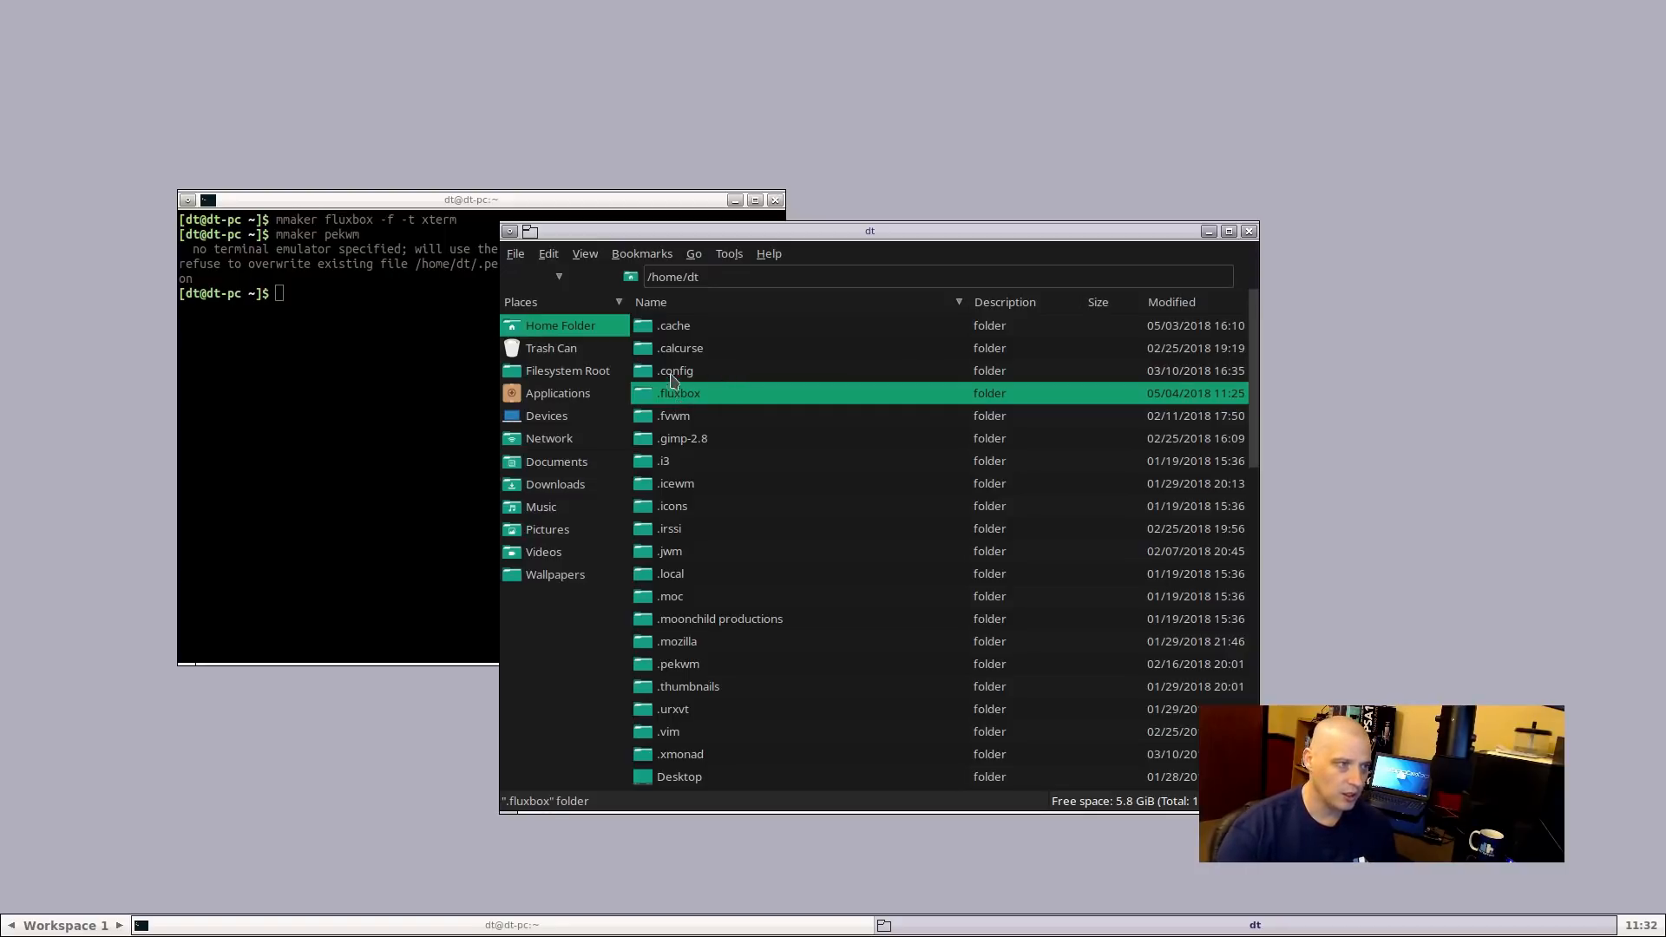
{"action": "left_click", "coordinate": [678, 373]}
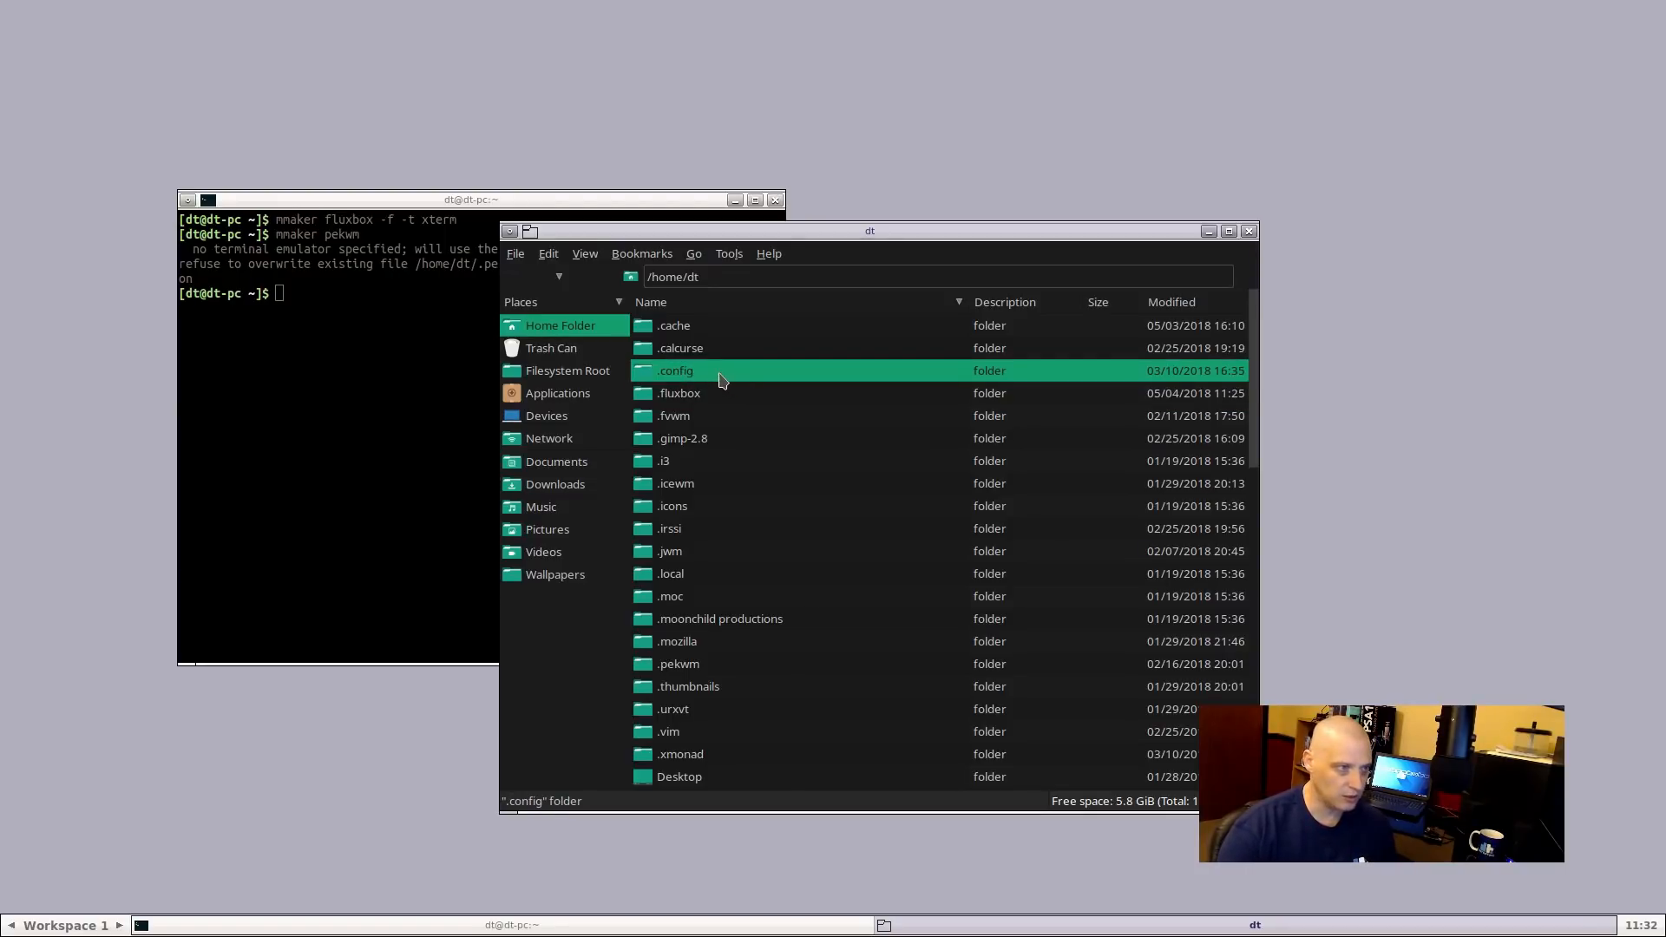
{"action": "double_click", "coordinate": [720, 379]}
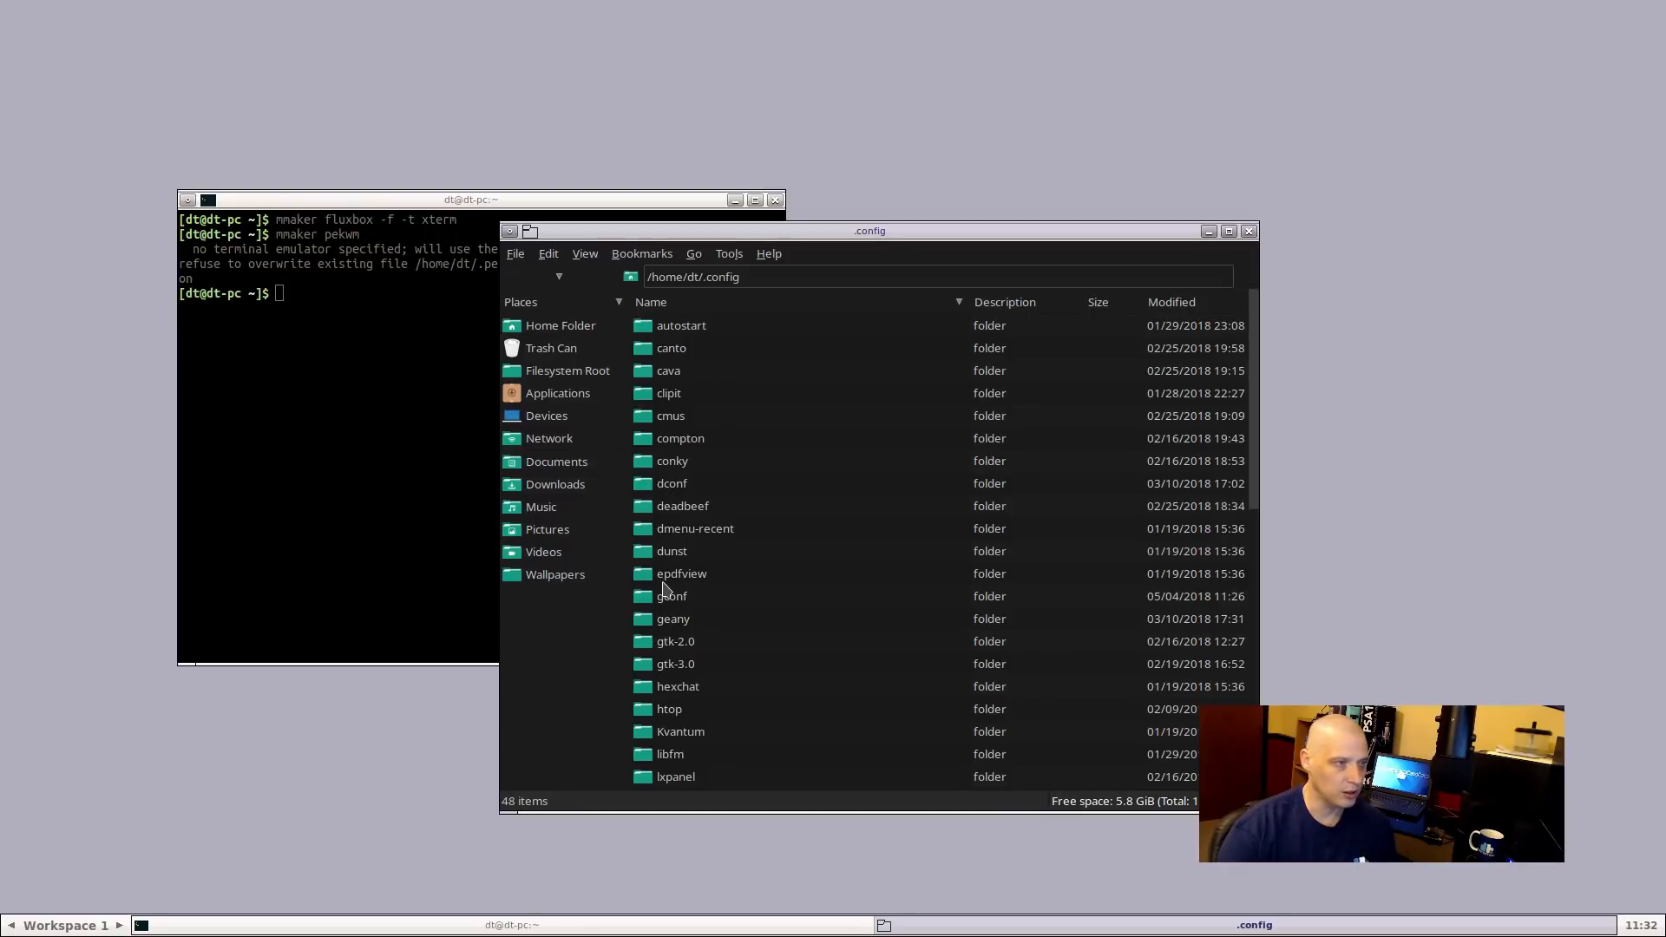
{"action": "left_click", "coordinate": [631, 279]}
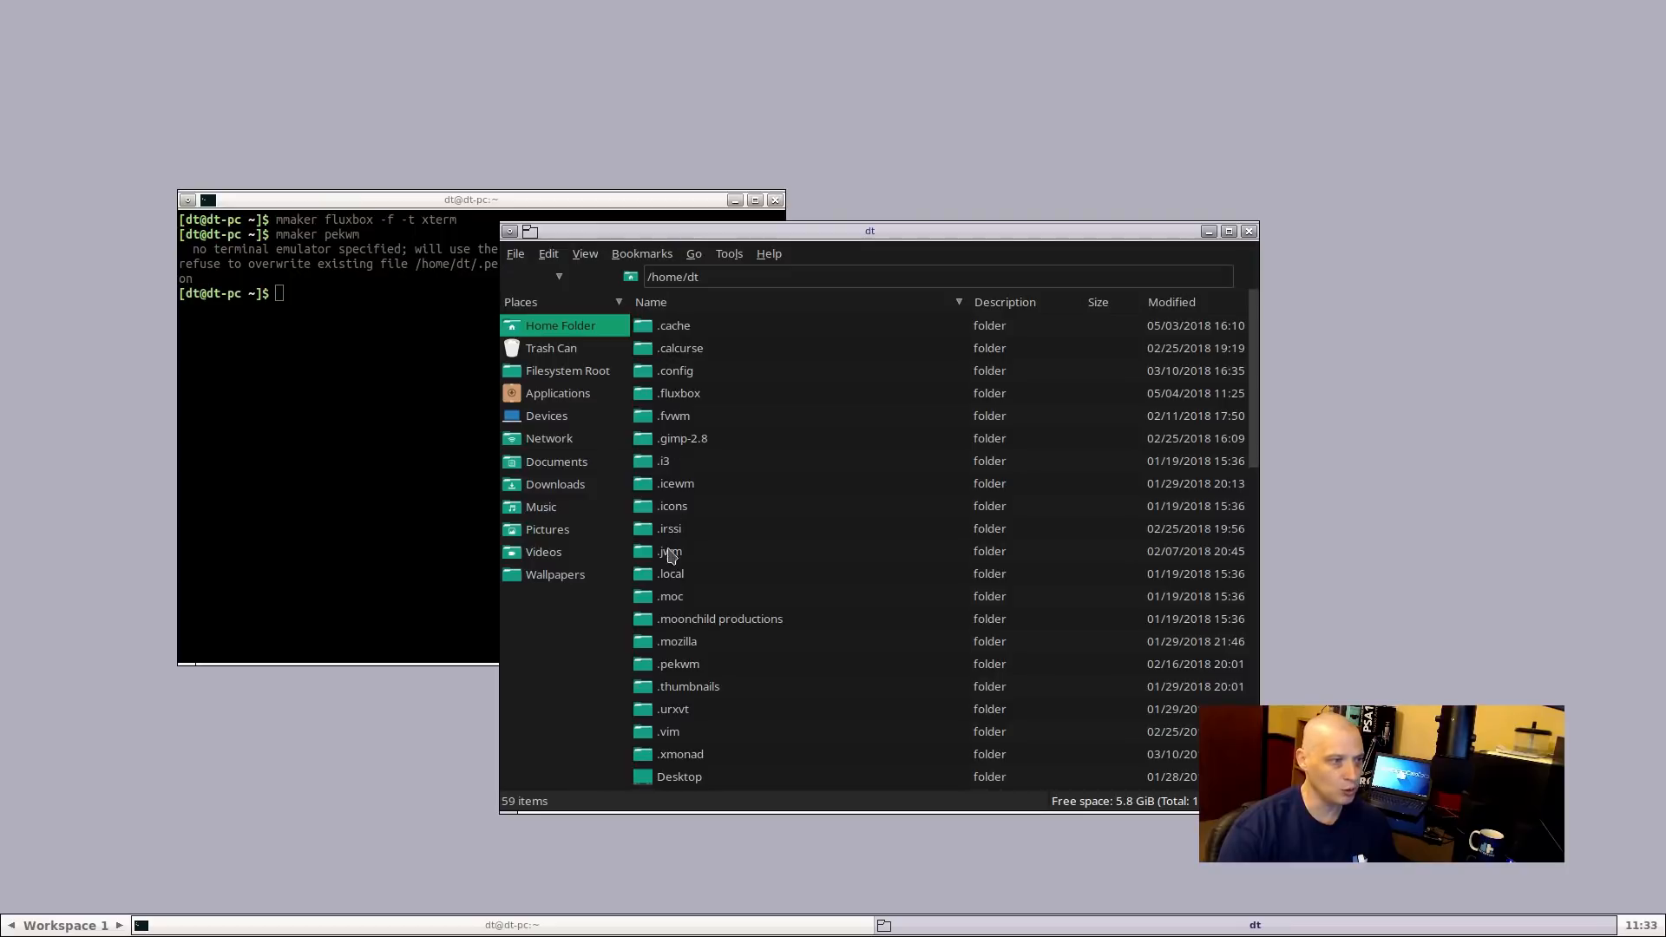
{"action": "double_click", "coordinate": [682, 395]}
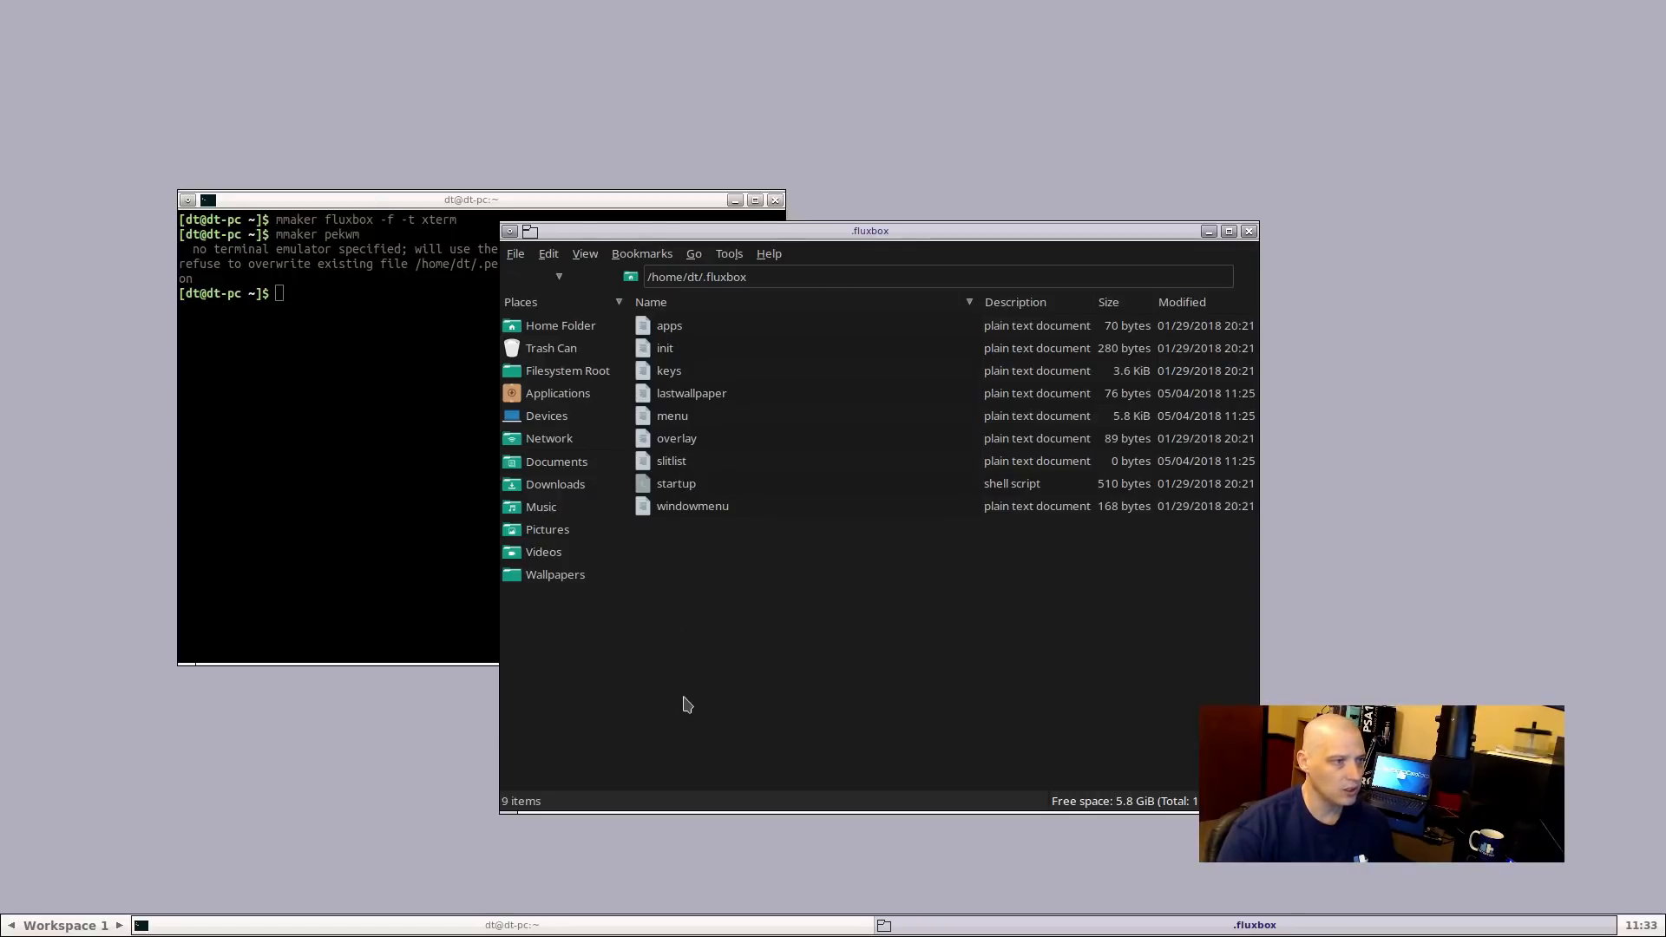
{"action": "double_click", "coordinate": [697, 487]}
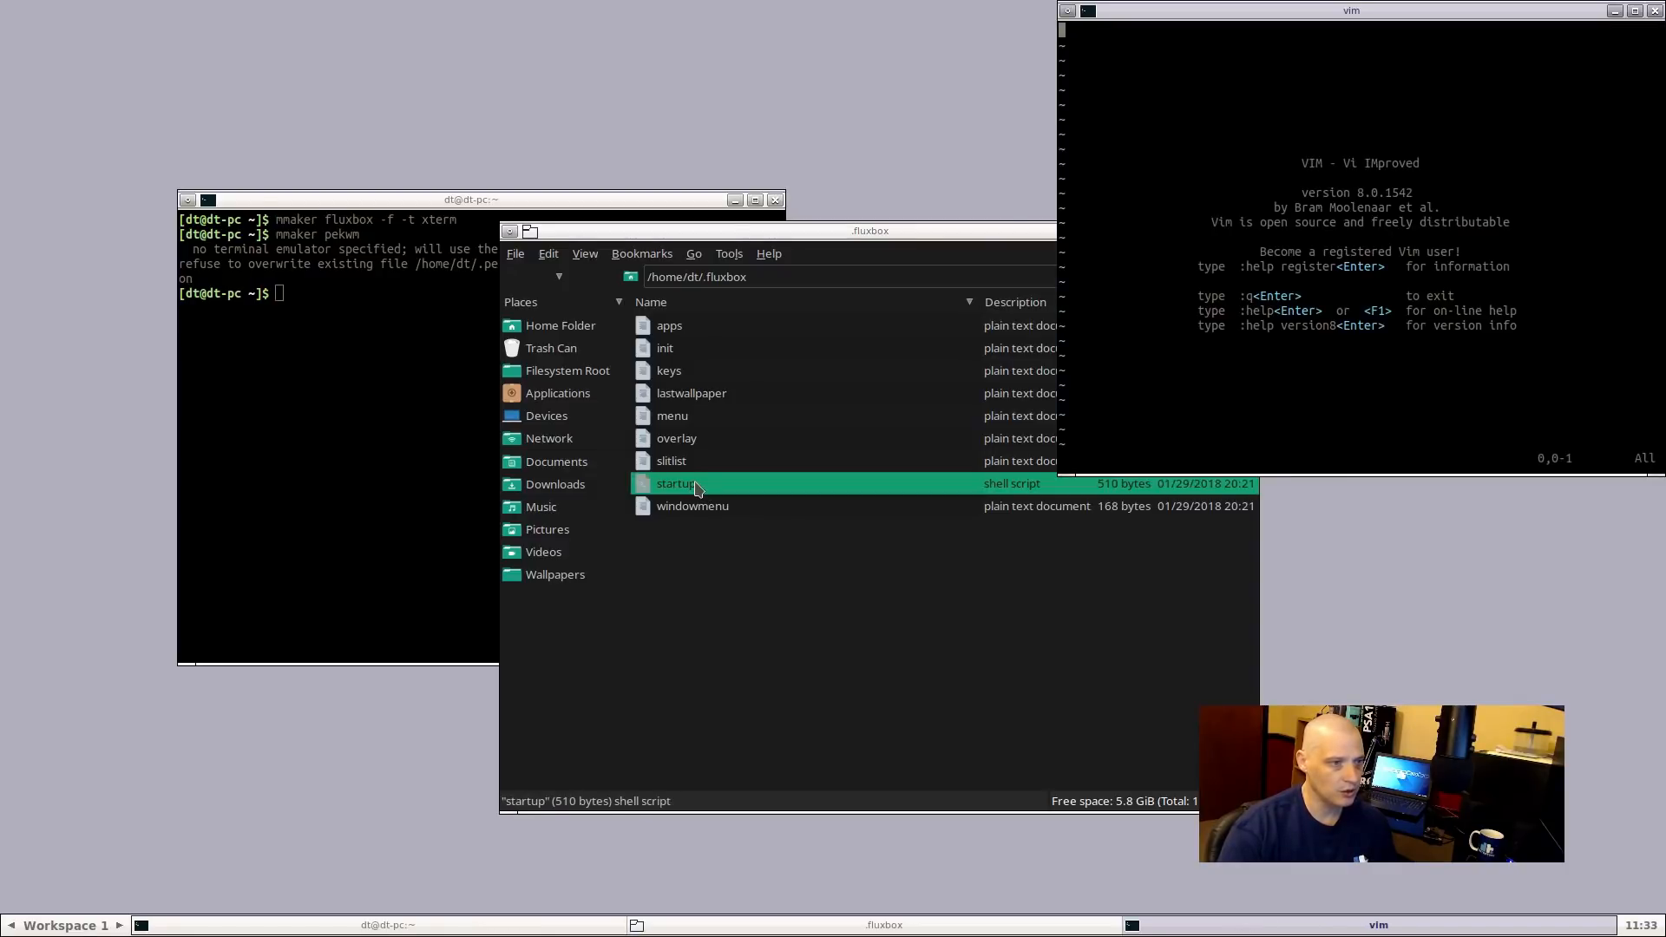
{"action": "left_click_drag", "start_coordinate": [1165, 26], "coordinate": [777, 231]}
{"action": "left_click_drag", "start_coordinate": [1262, 672], "coordinate": [1412, 805]}
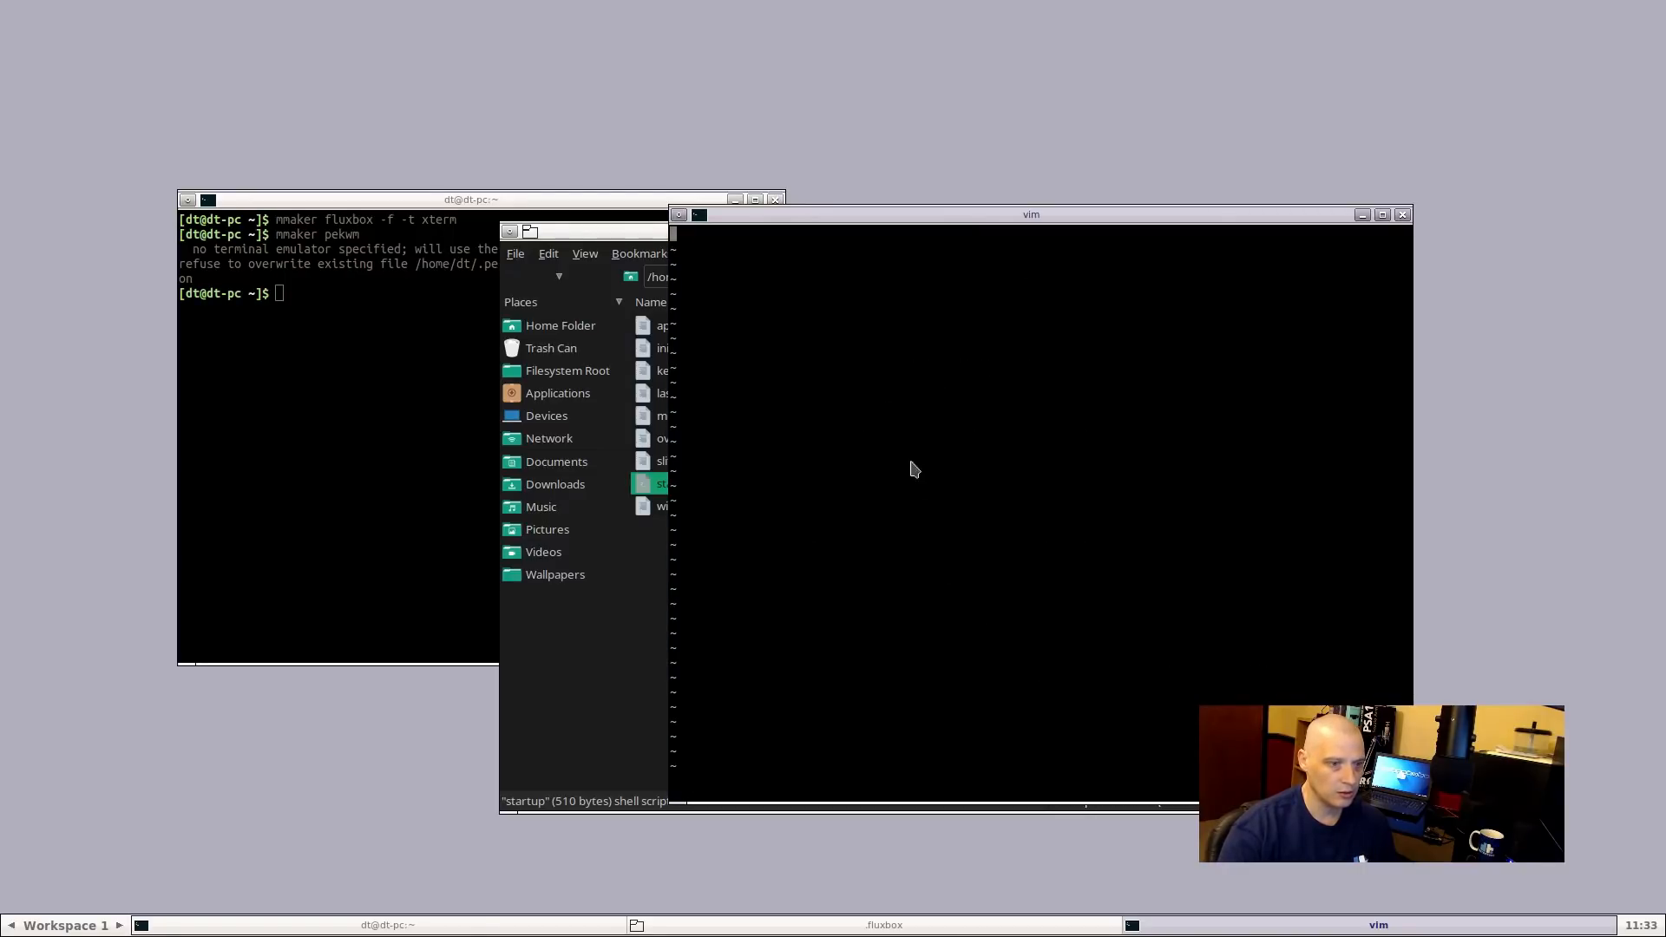
{"action": "left_click", "coordinate": [1402, 215]}
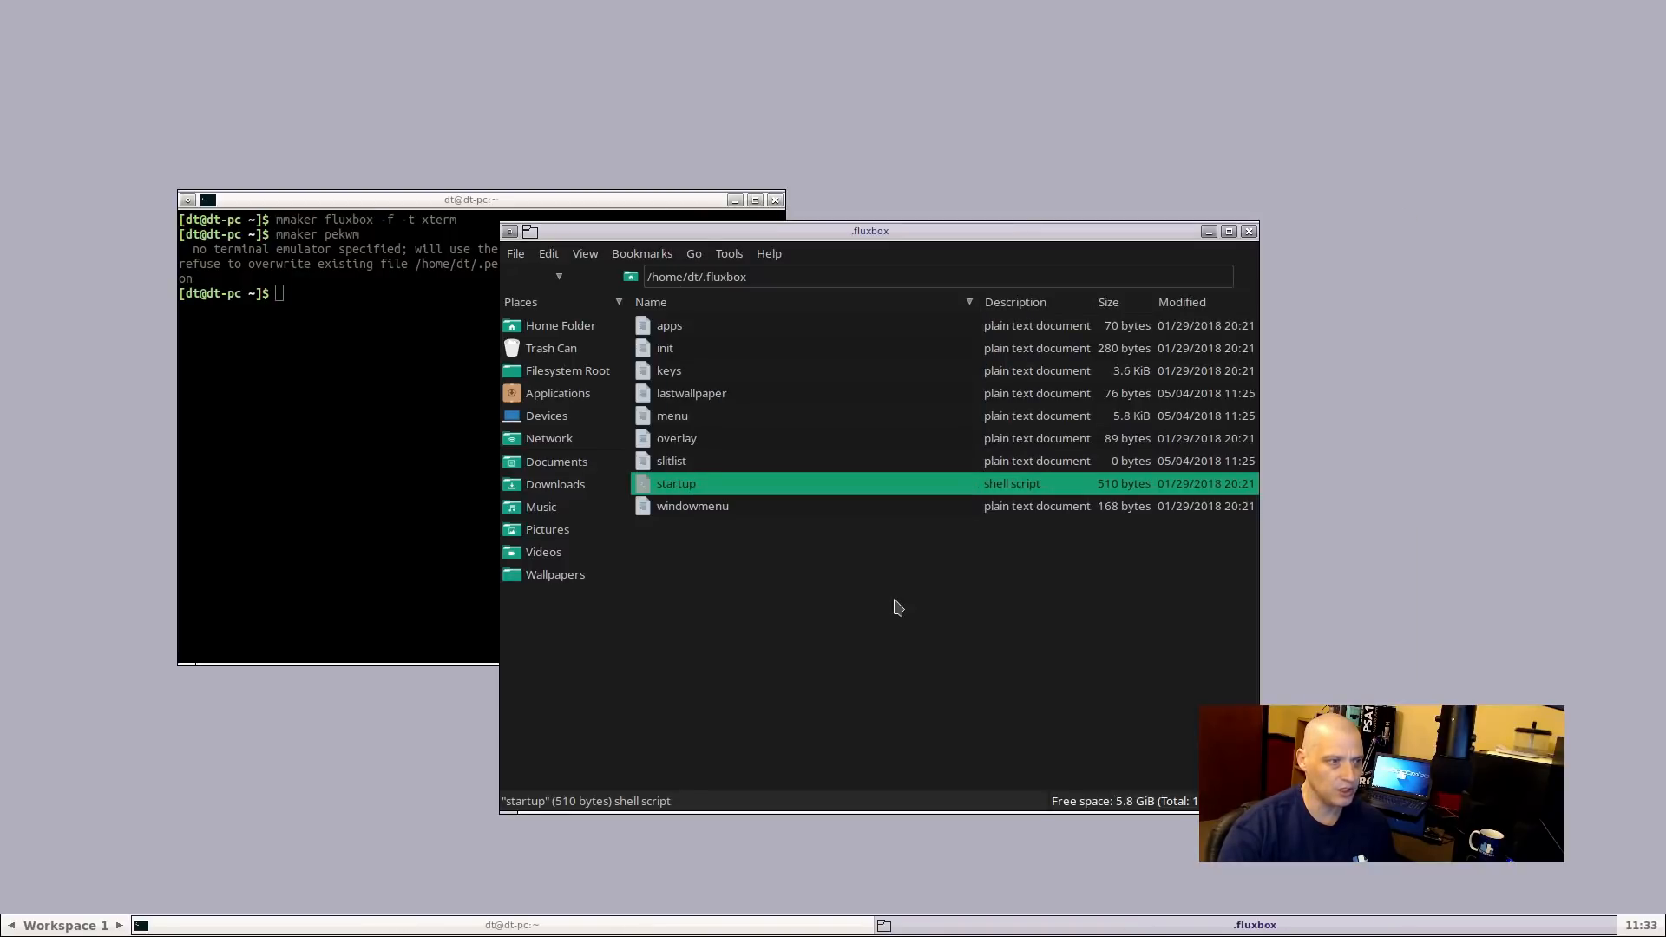
Open the startup file from the .fluxbox folder in Geany and restore its window from the maximized state
{"action": "right_click", "coordinate": [721, 491]}
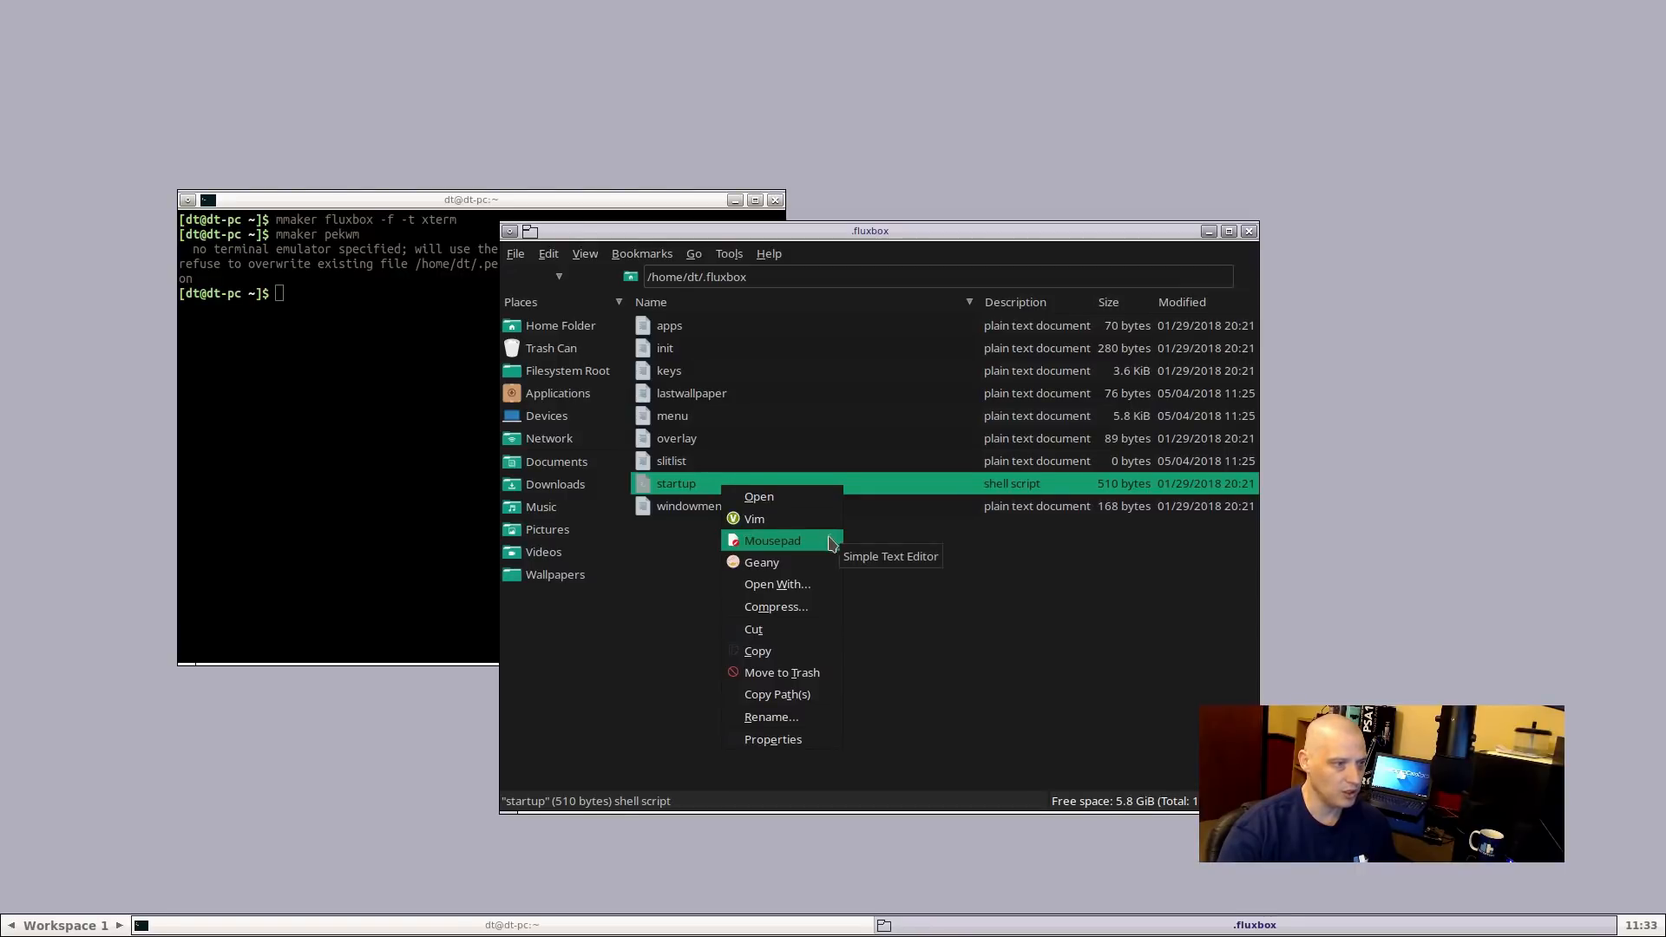
{"action": "left_click", "coordinate": [814, 564]}
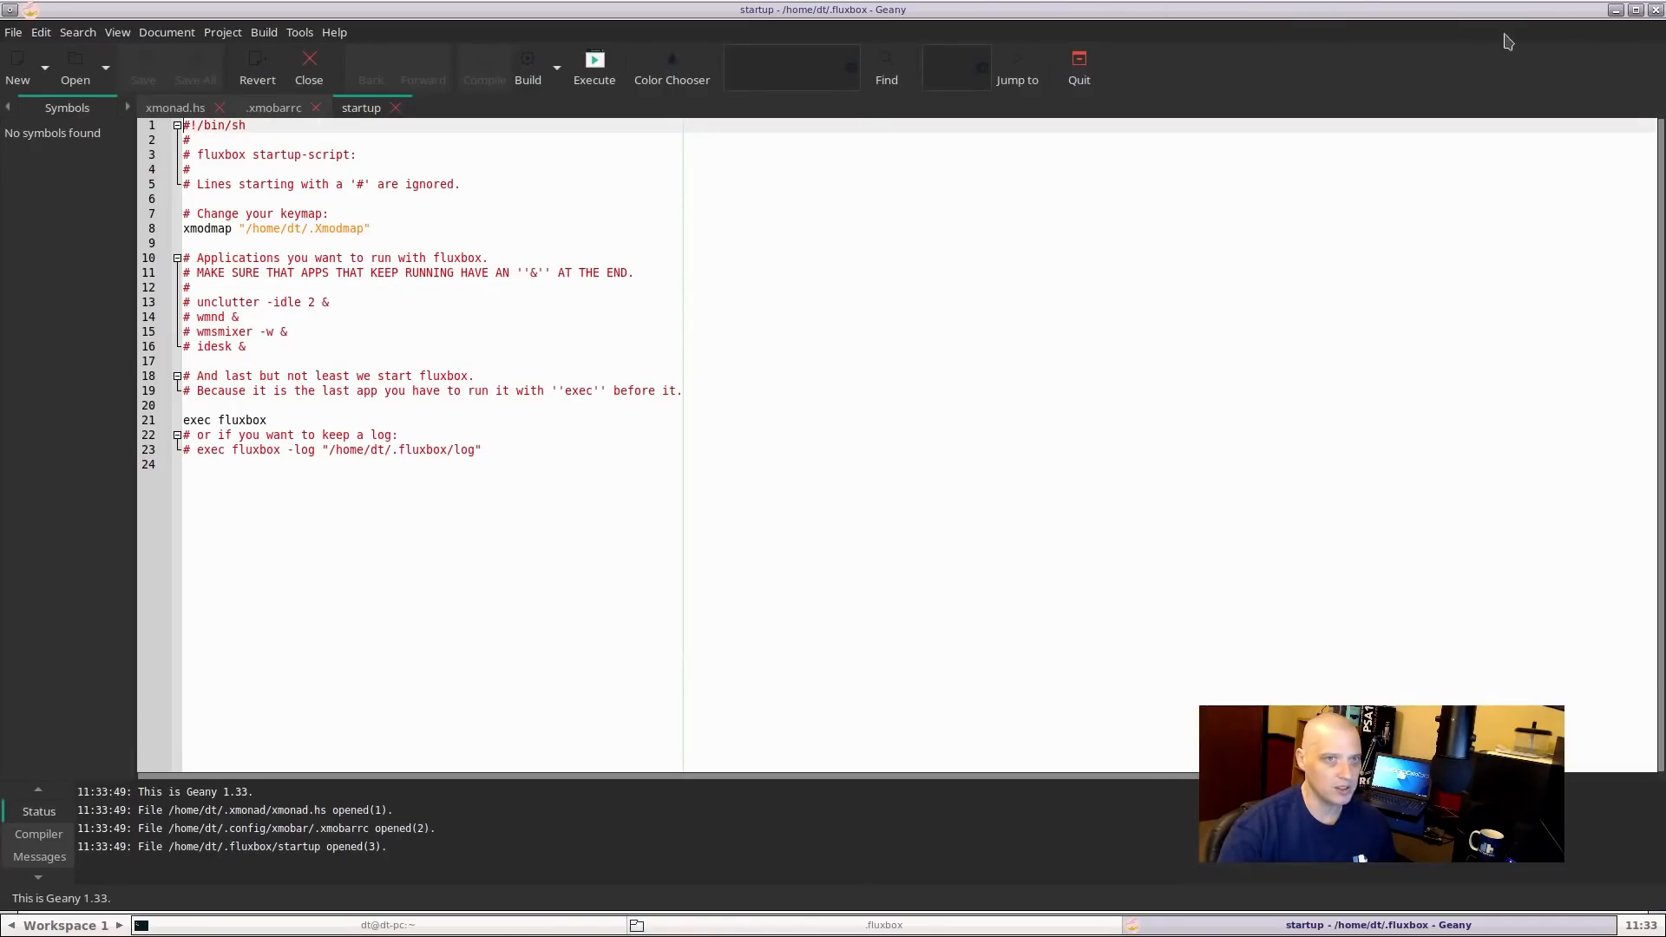
{"action": "left_click", "coordinate": [1636, 10]}
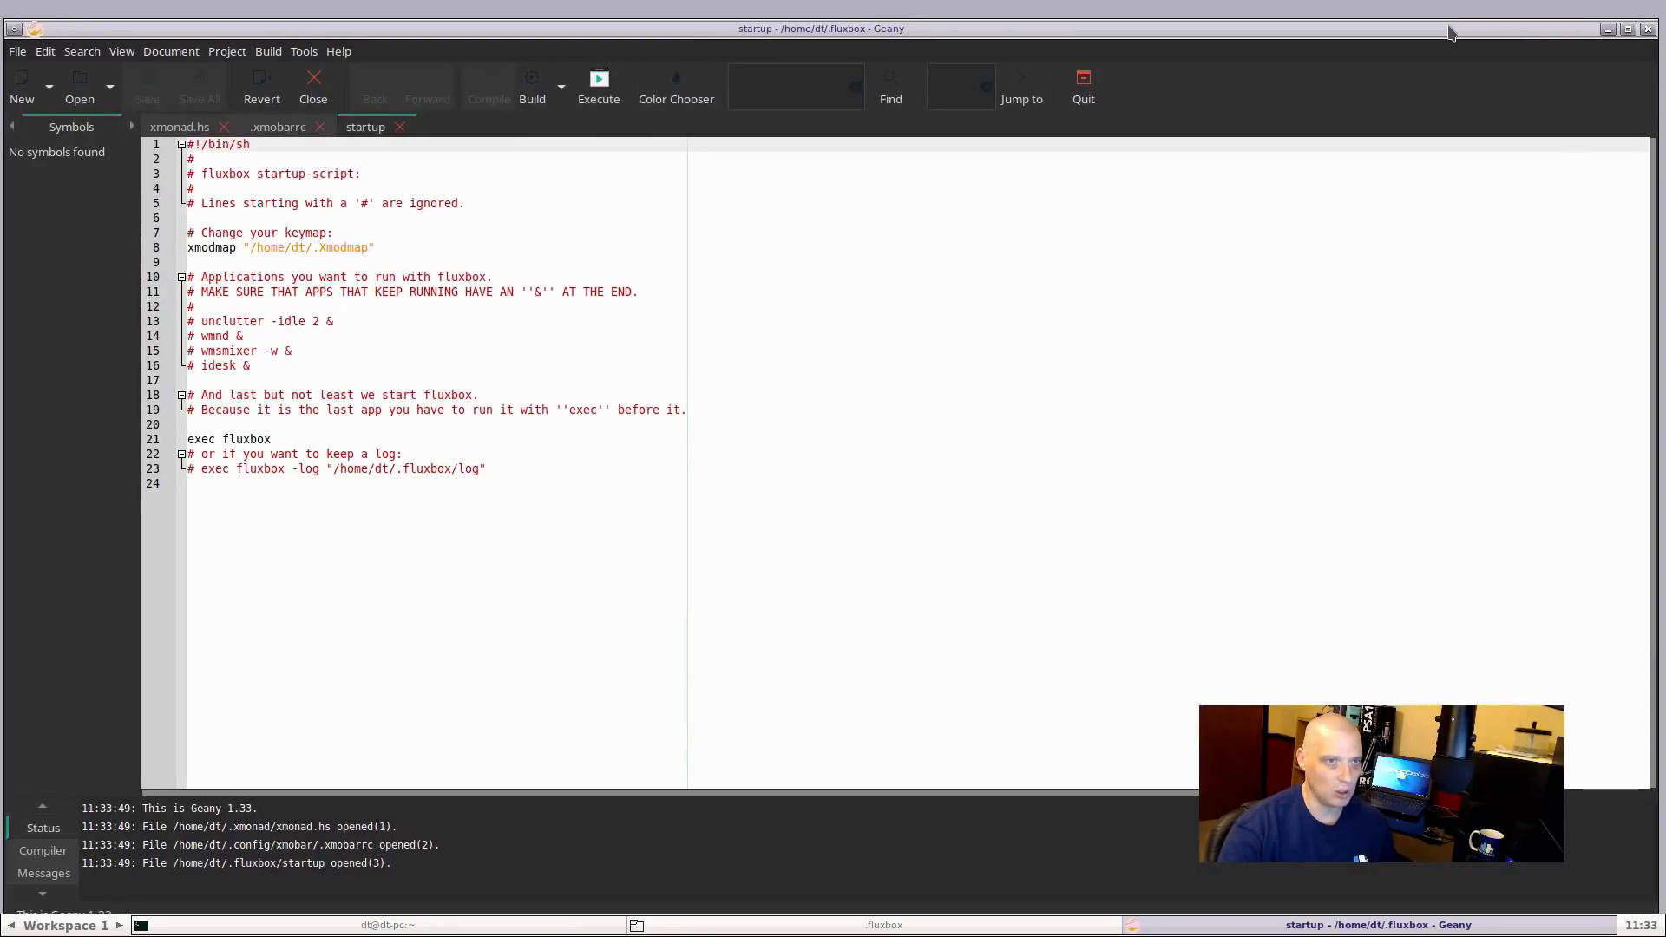
Read through the startup script from its end up to the keymap and applications sections
{"action": "left_click", "coordinate": [633, 486]}
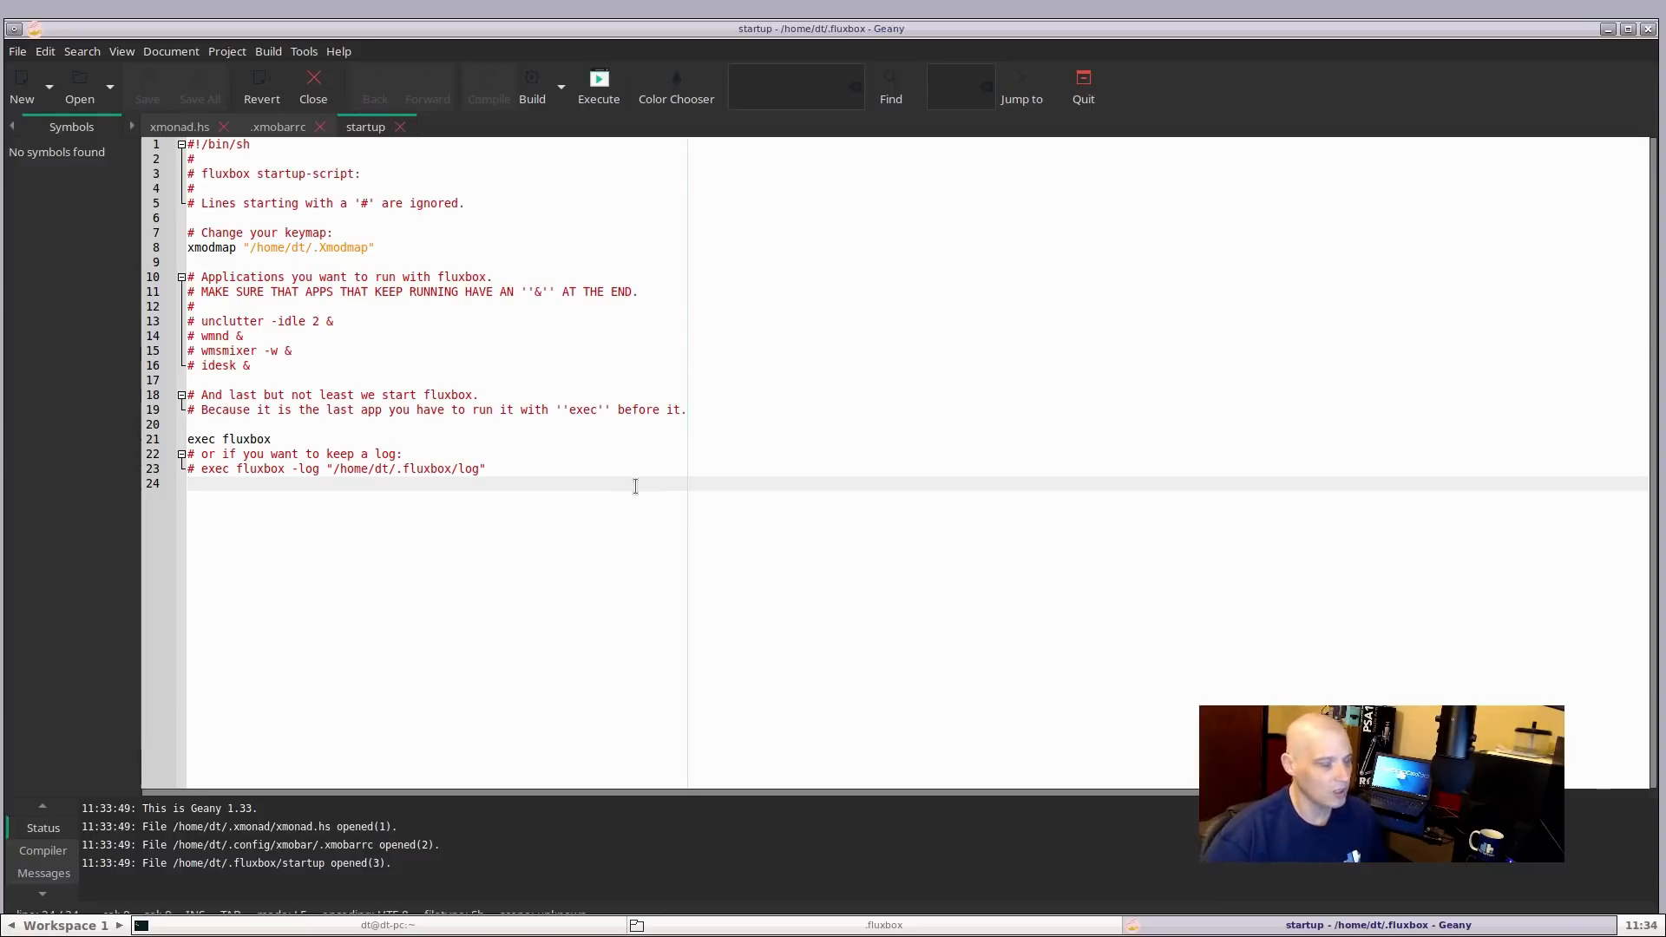
{"action": "key", "text": "Up"}
{"action": "key", "text": "Up"}
{"action": "key", "text": "Up"}
{"action": "key", "text": "Up"}
{"action": "key", "text": "Up"}
{"action": "key", "text": "Up"}
{"action": "key", "text": "Up"}
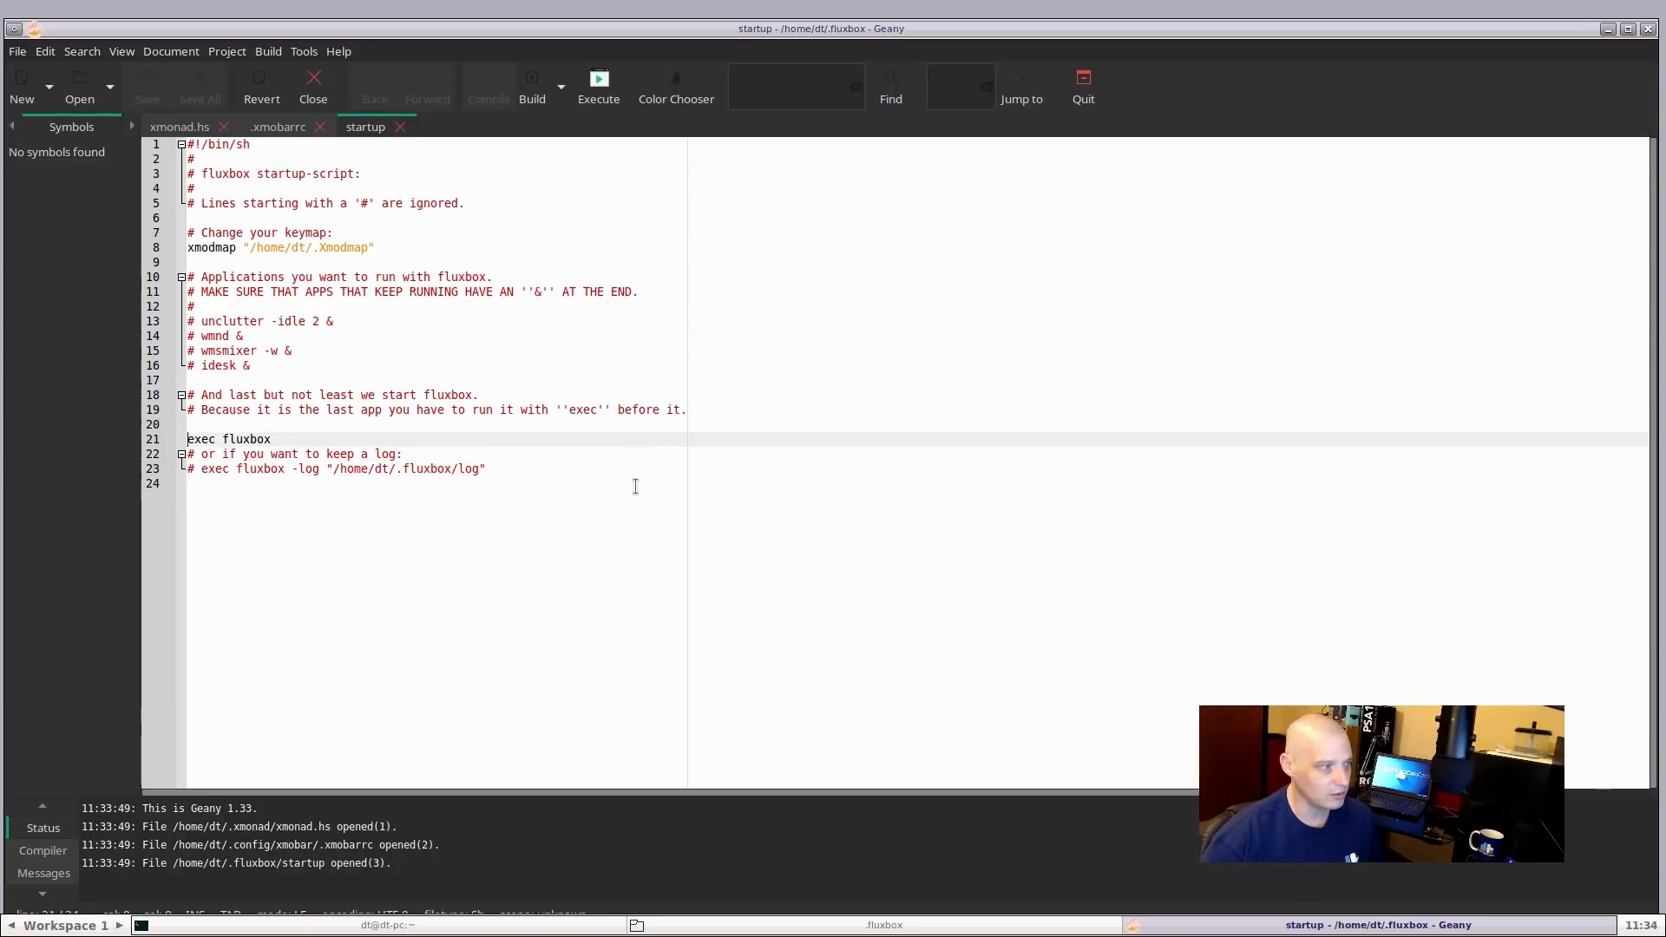
{"action": "key", "text": "Up"}
{"action": "key", "text": "Up"}
{"action": "key", "text": "Up"}
{"action": "key", "text": "Up"}
{"action": "key", "text": "Up"}
{"action": "key", "text": "Up"}
{"action": "key", "text": "Up"}
{"action": "key", "text": "Up"}
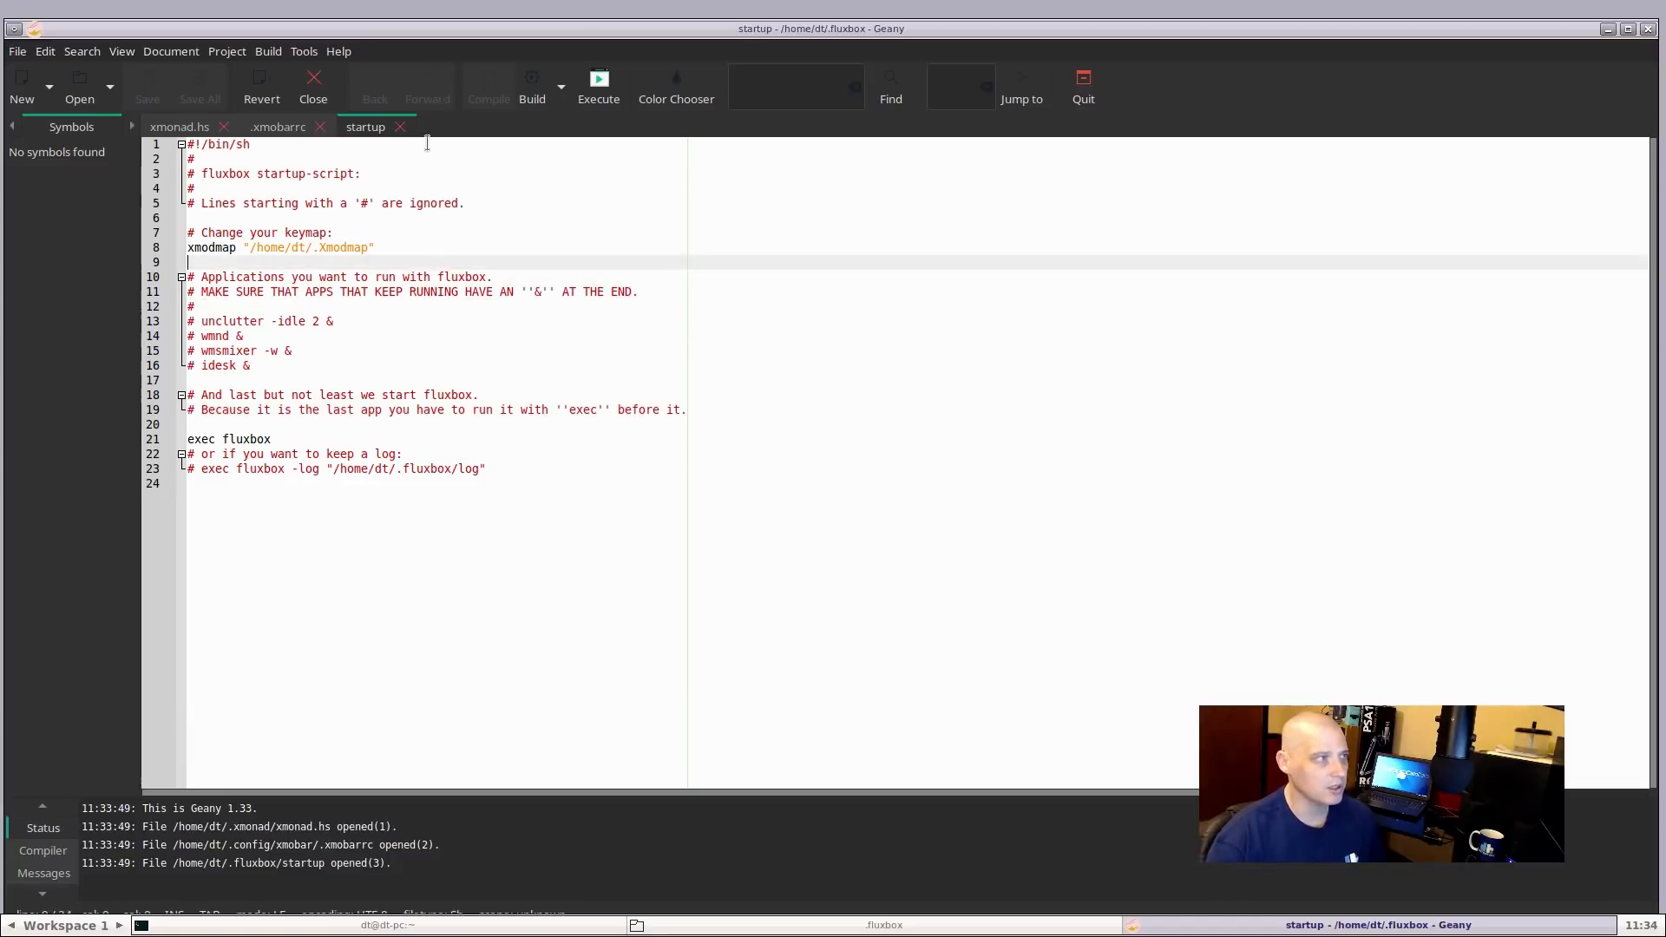
Enlarge the startup script's text in the editor by three zoom levels
{"action": "left_click", "coordinate": [121, 51]}
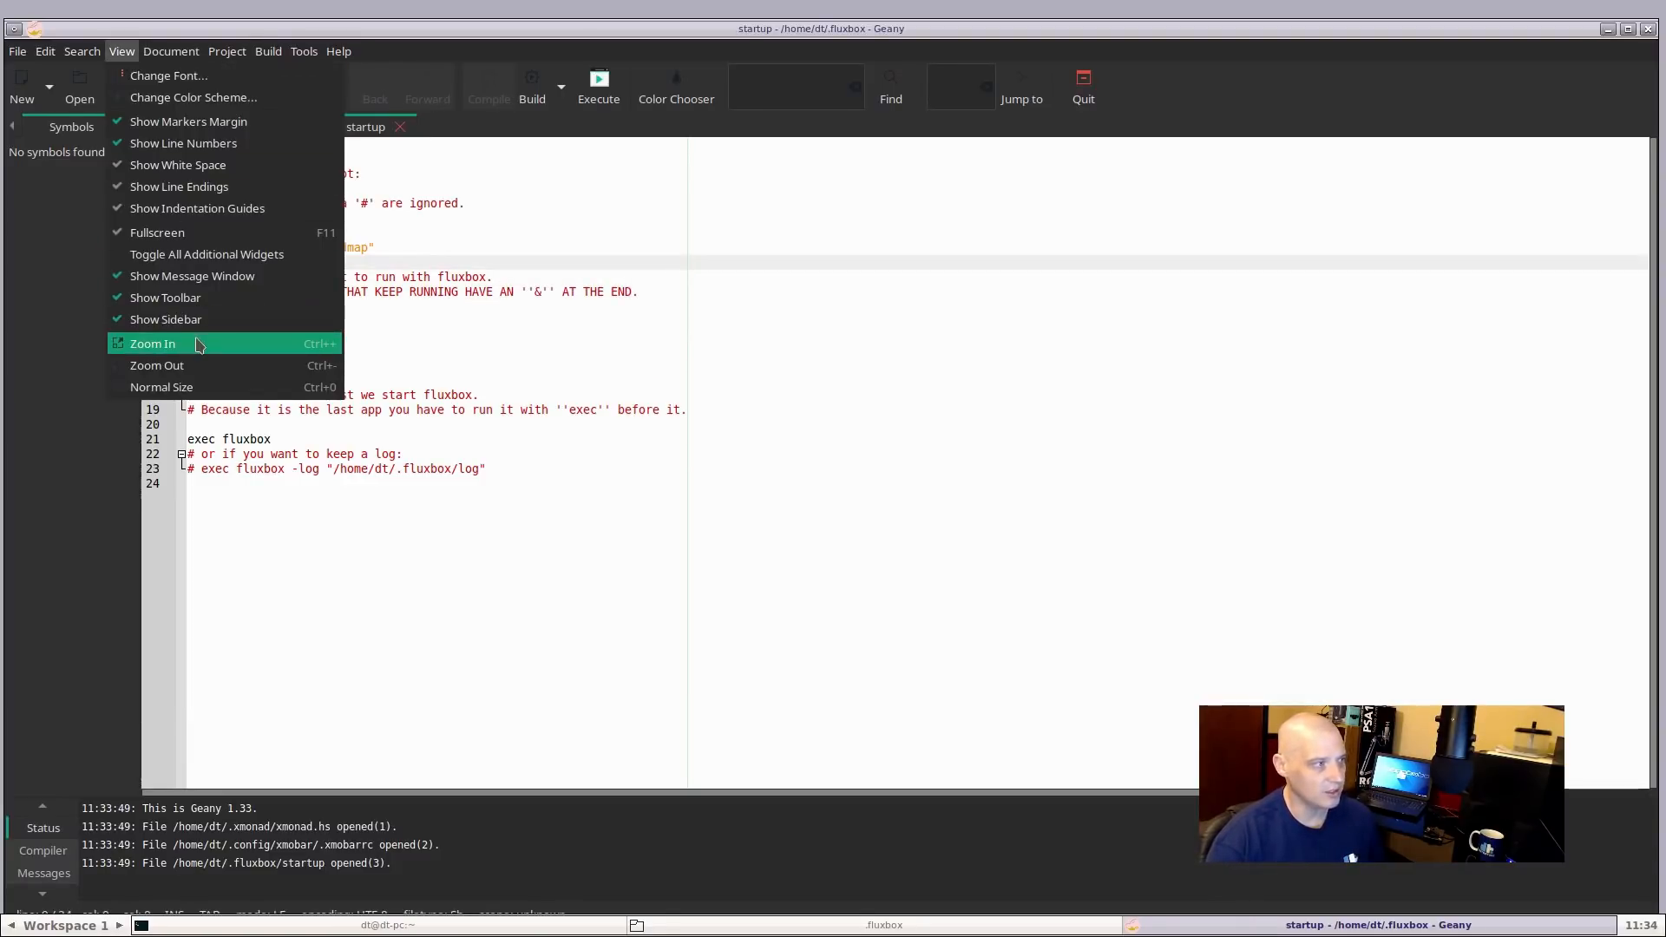
{"action": "left_click", "coordinate": [165, 343]}
{"action": "left_click", "coordinate": [121, 51]}
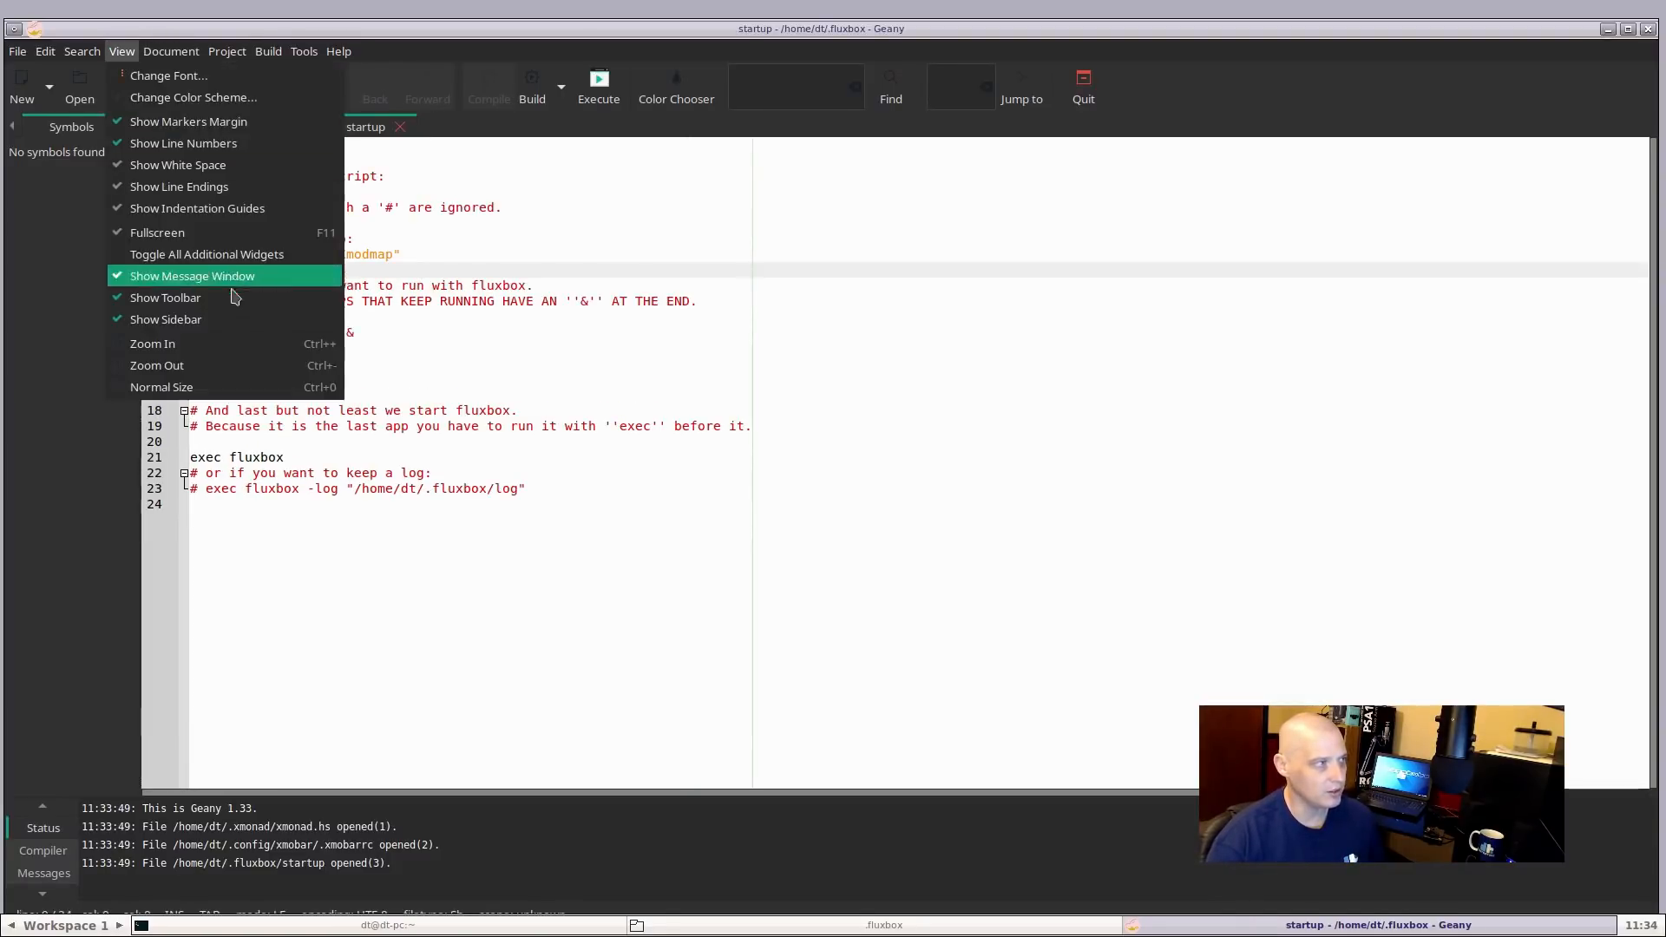
{"action": "left_click", "coordinate": [221, 345]}
{"action": "left_click", "coordinate": [122, 51]}
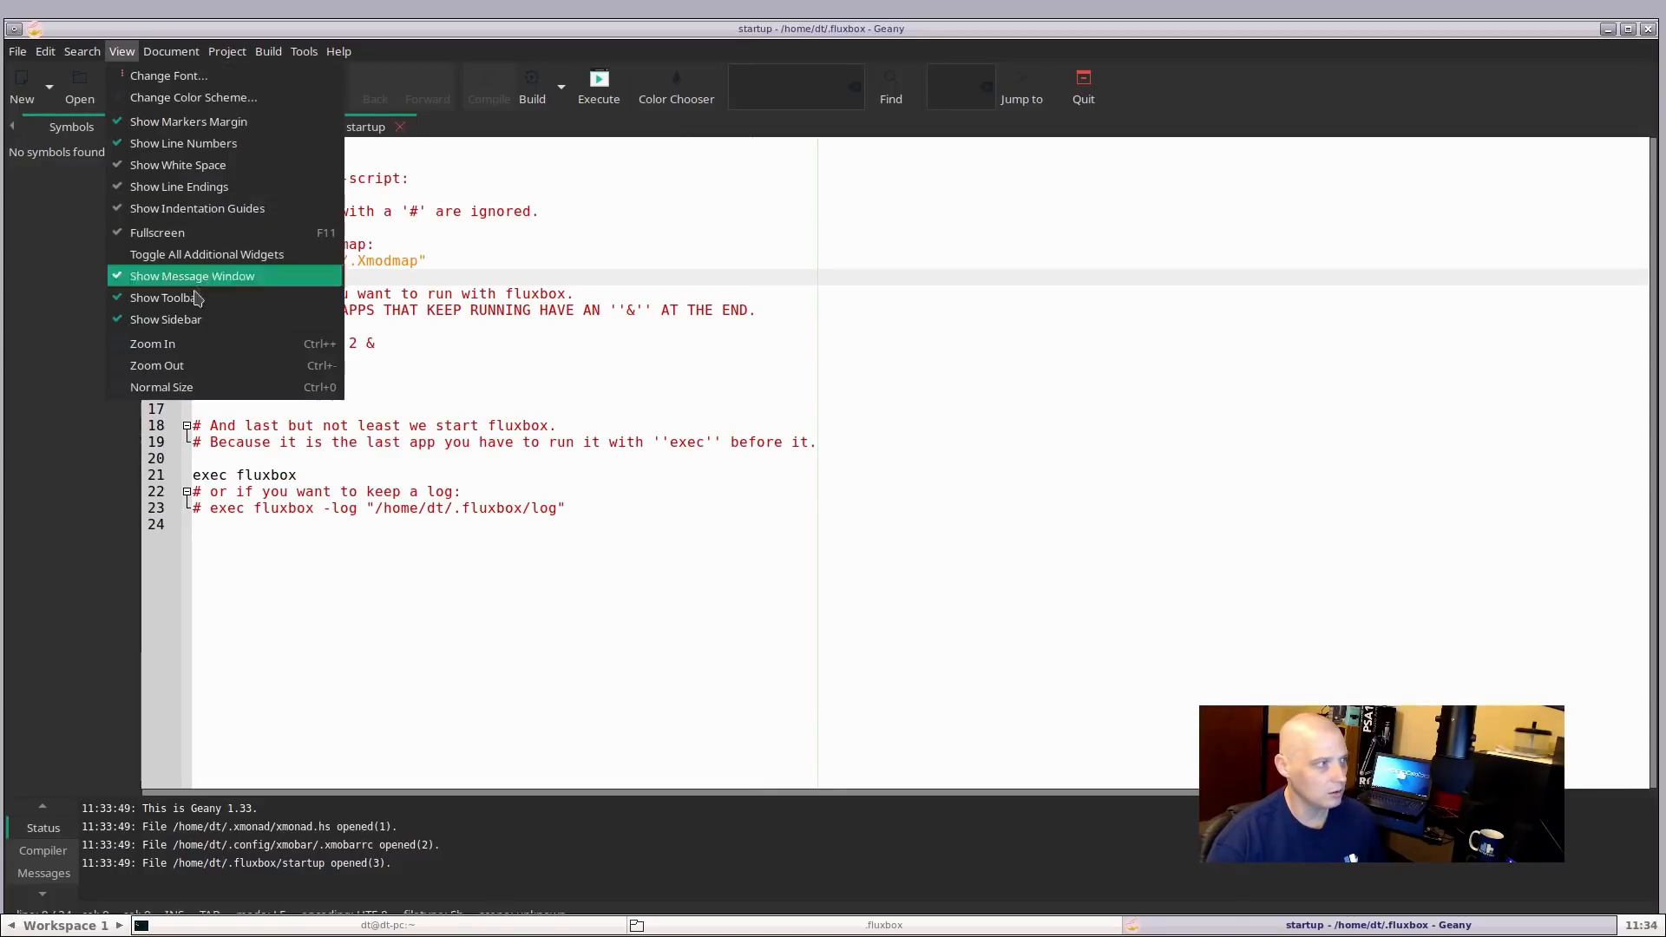
{"action": "left_click", "coordinate": [217, 343]}
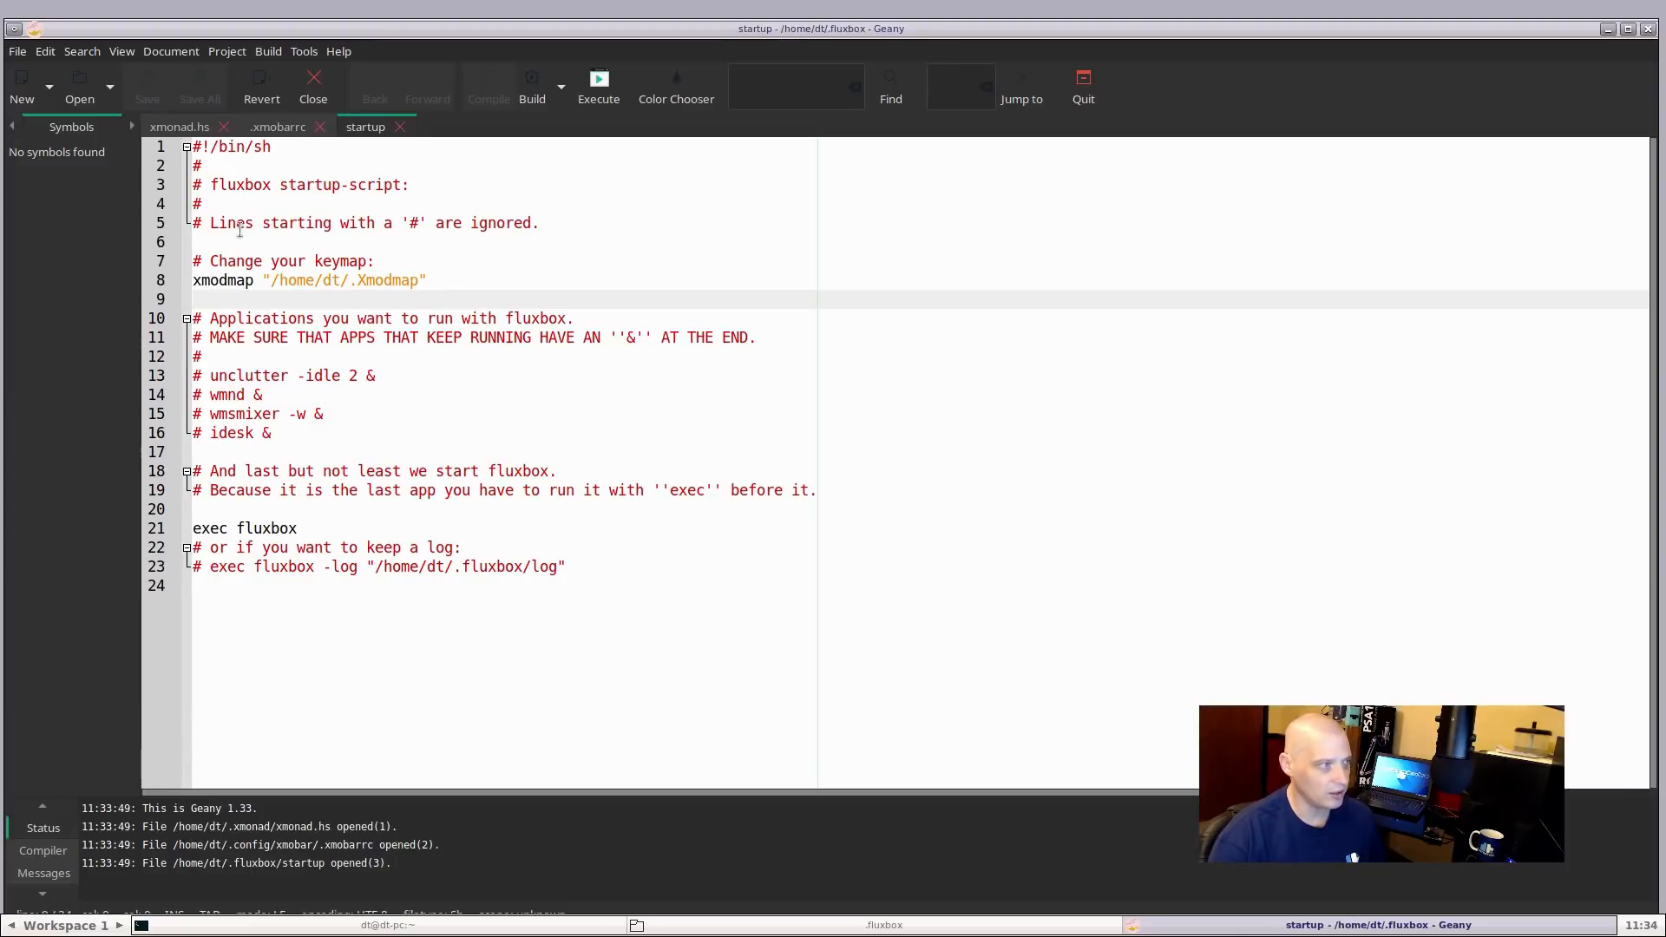
Add the line "nitrogen --restore &" directly below "# idesk &" in the startup script, save the file and close the editor
{"action": "left_click", "coordinate": [295, 447]}
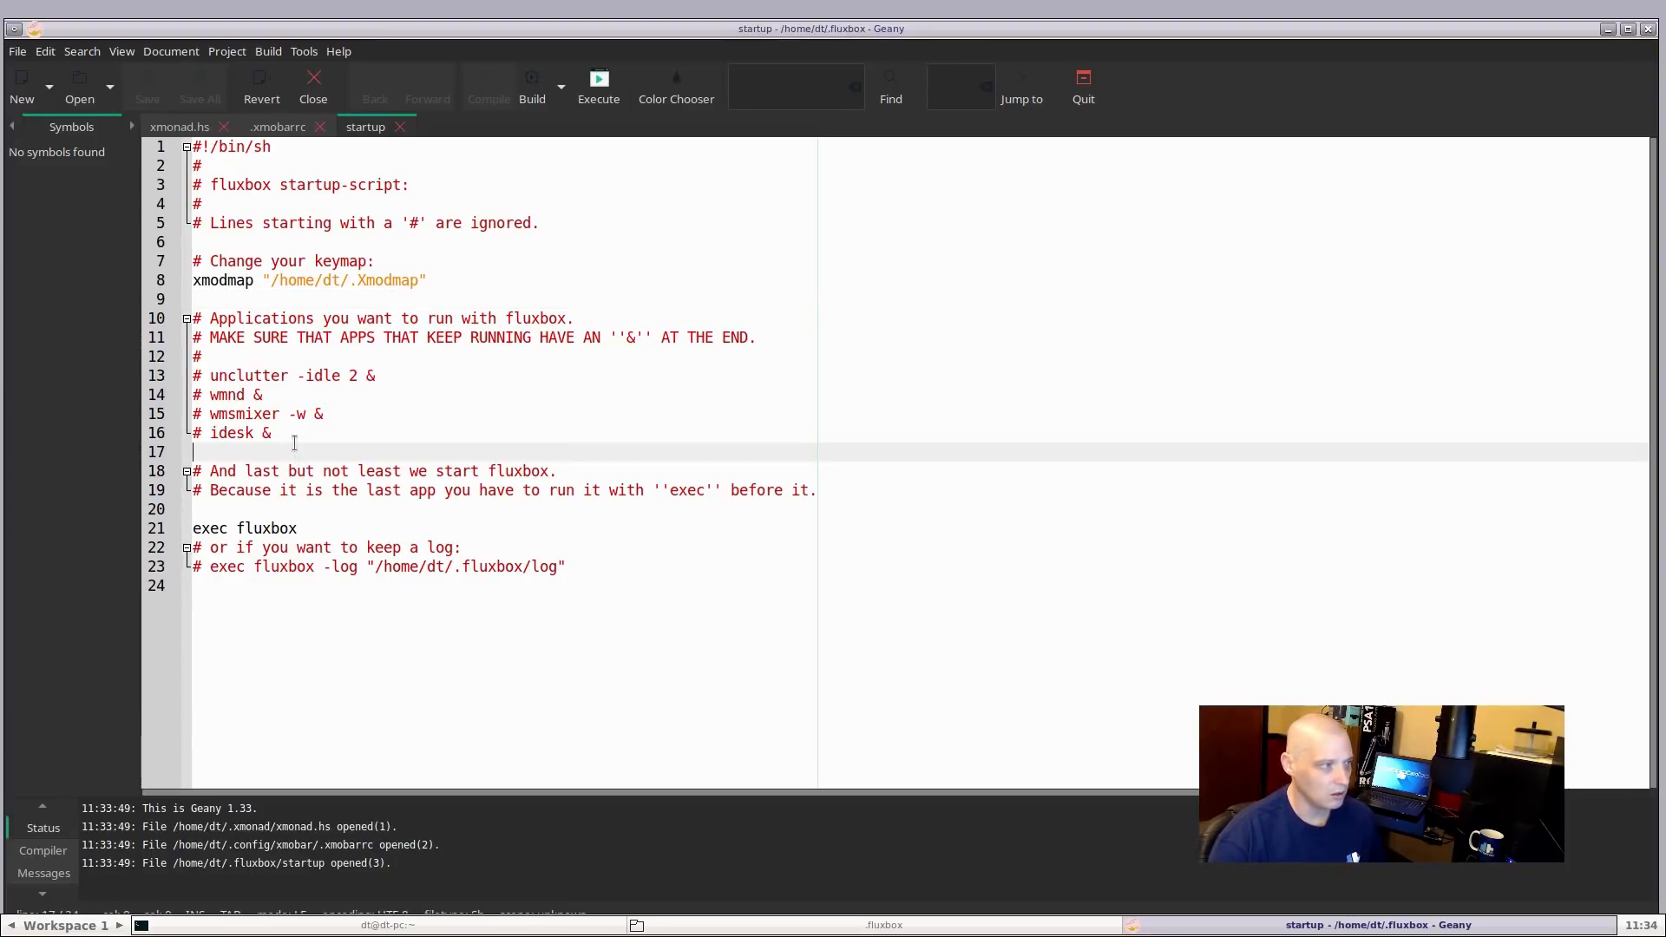
{"action": "key", "text": "Return"}
{"action": "key", "text": "Up"}
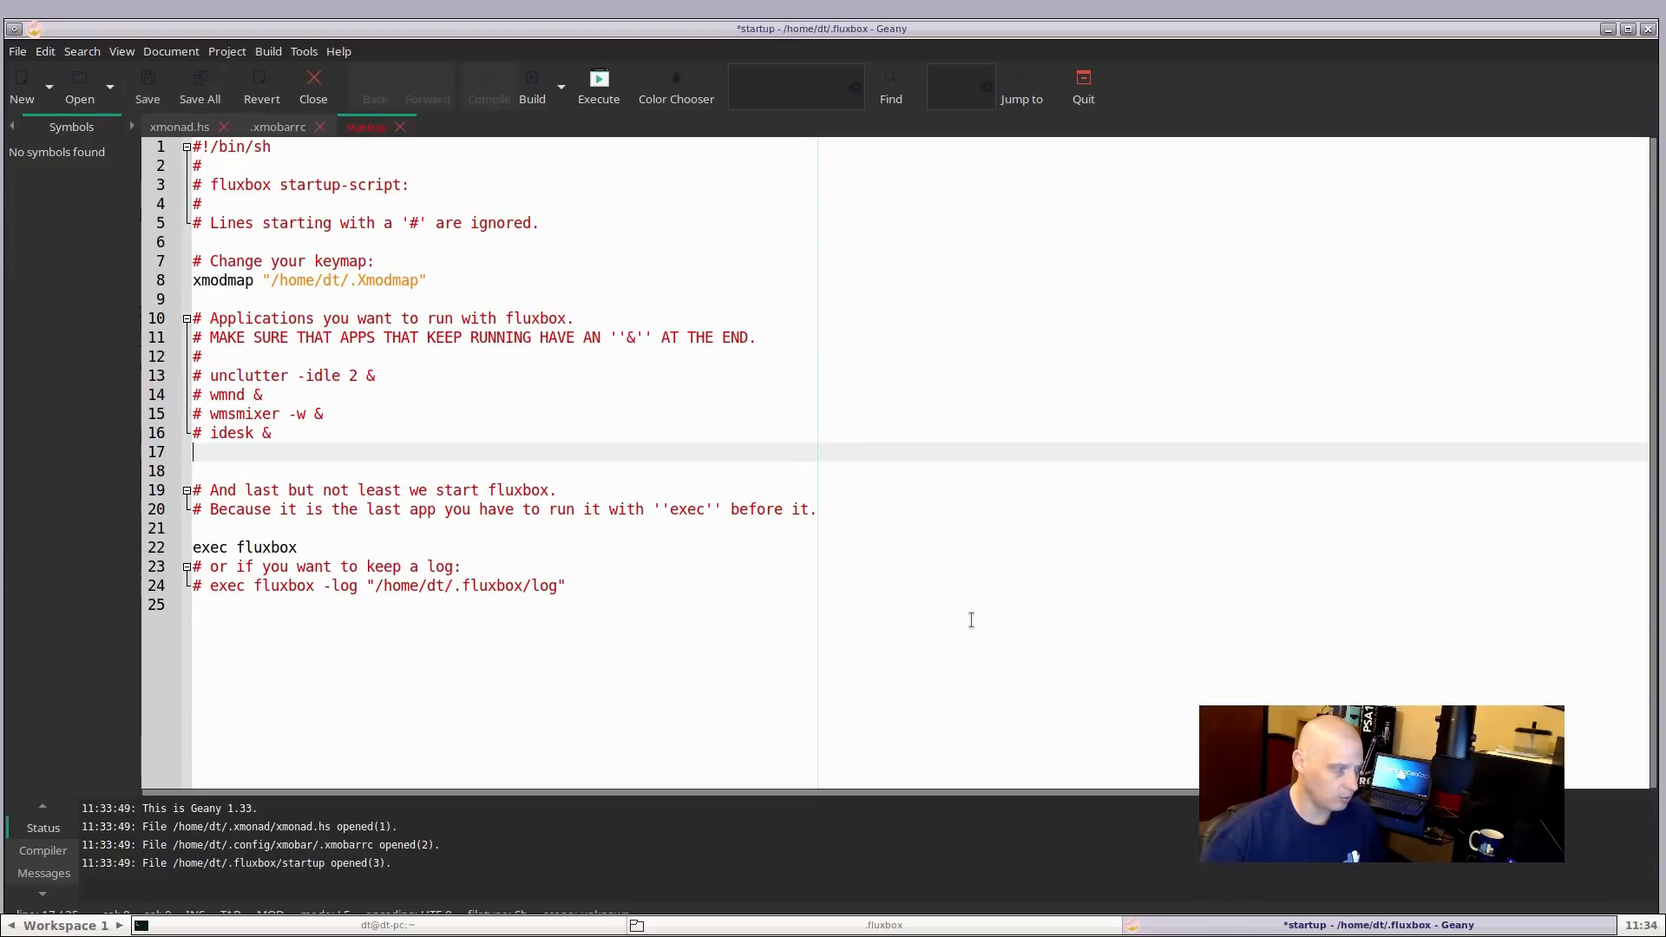
{"action": "type", "text": "nitrogen"}
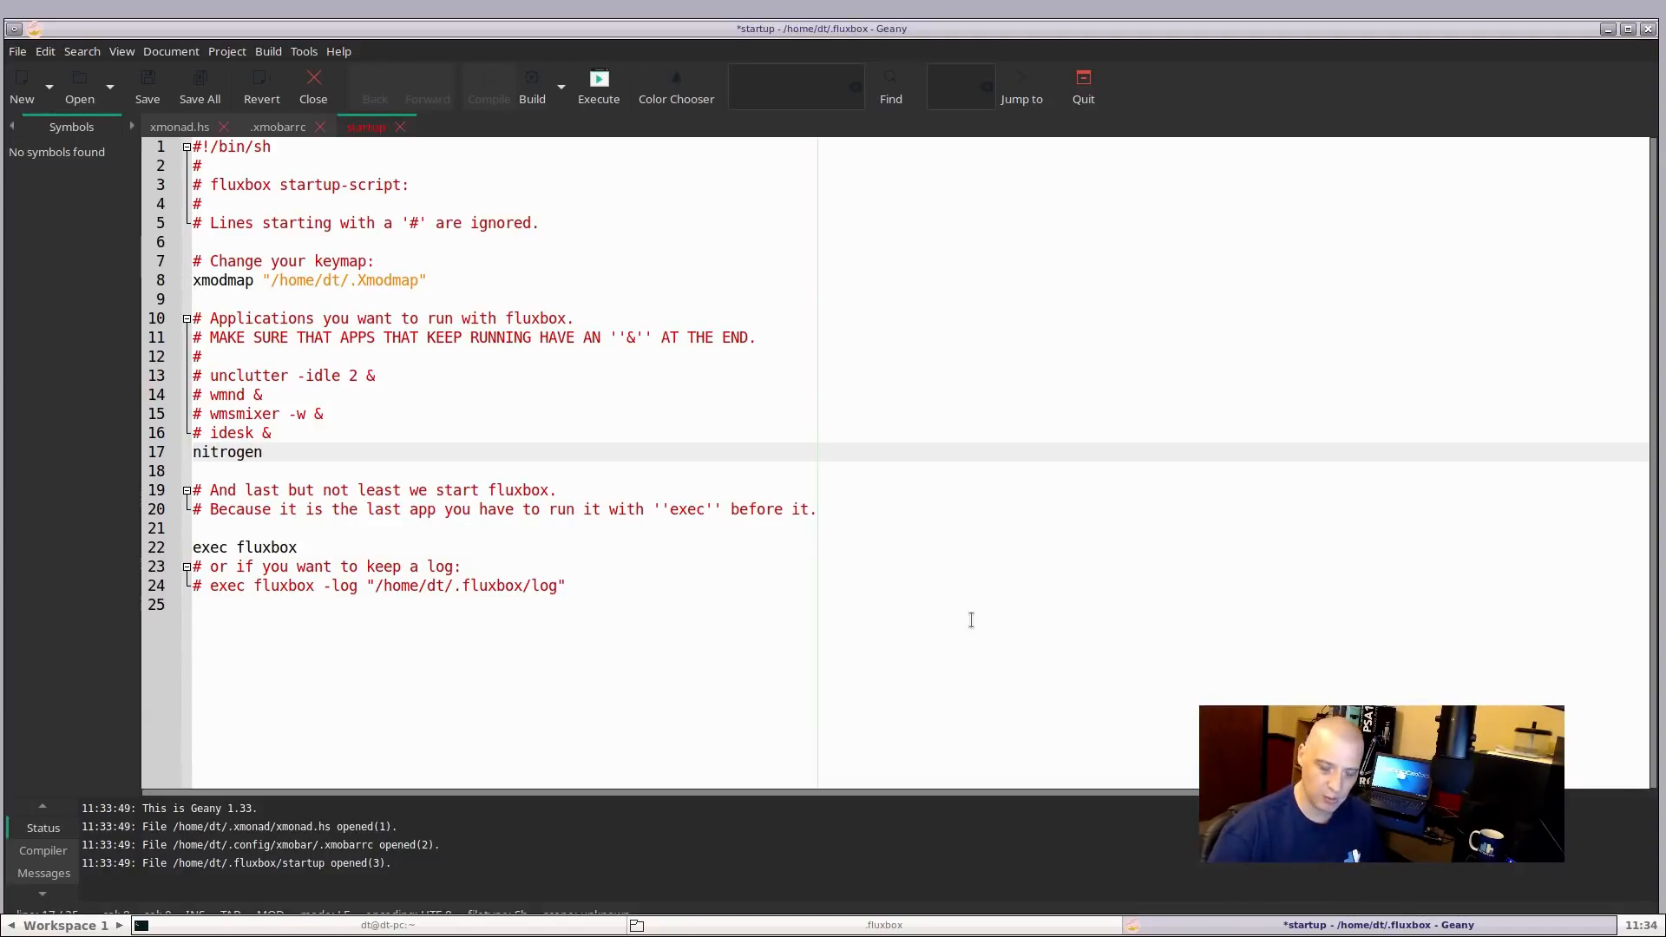
{"action": "type", "text": "-restore &"}
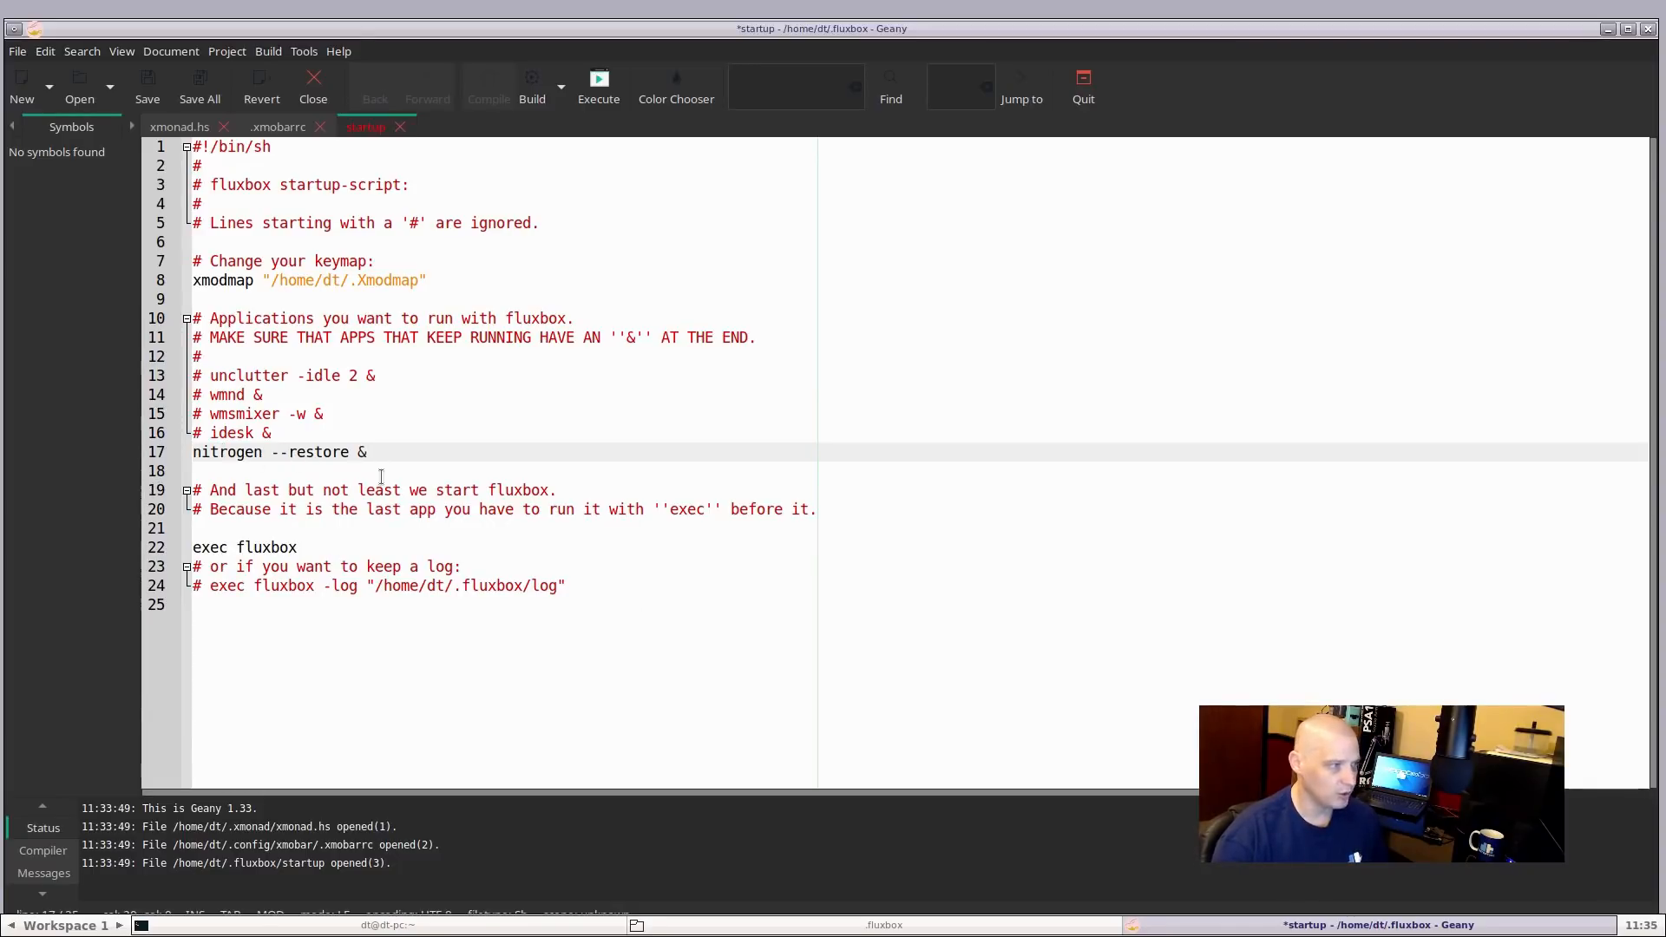
{"action": "left_click", "coordinate": [149, 94]}
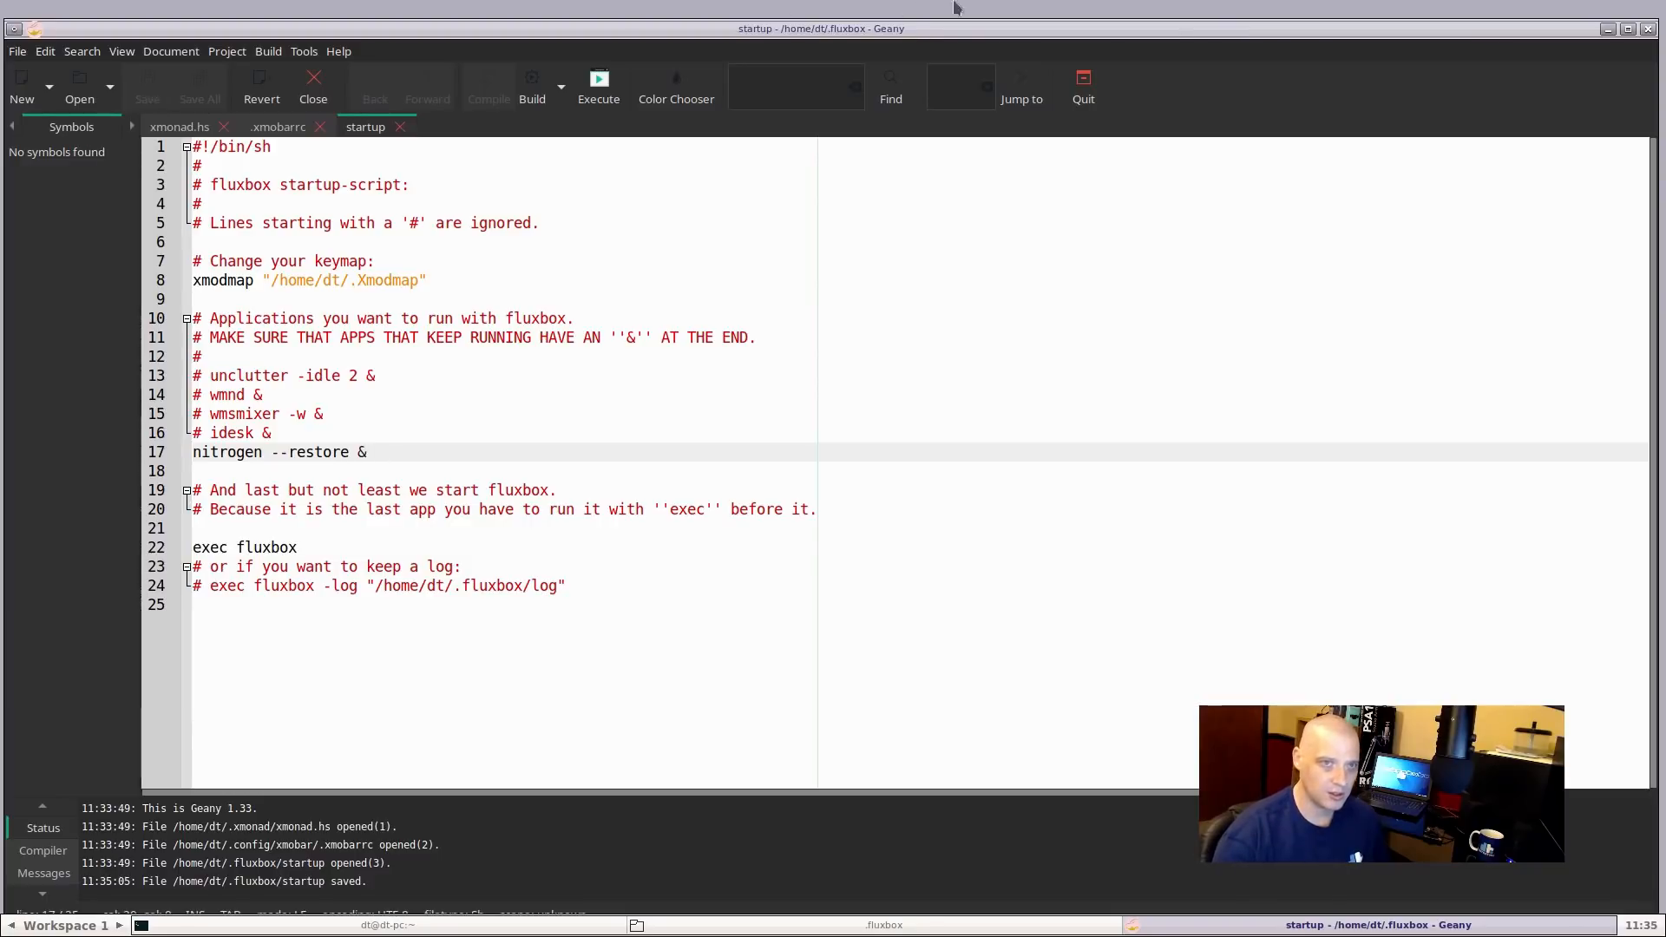
{"action": "left_click", "coordinate": [1647, 29]}
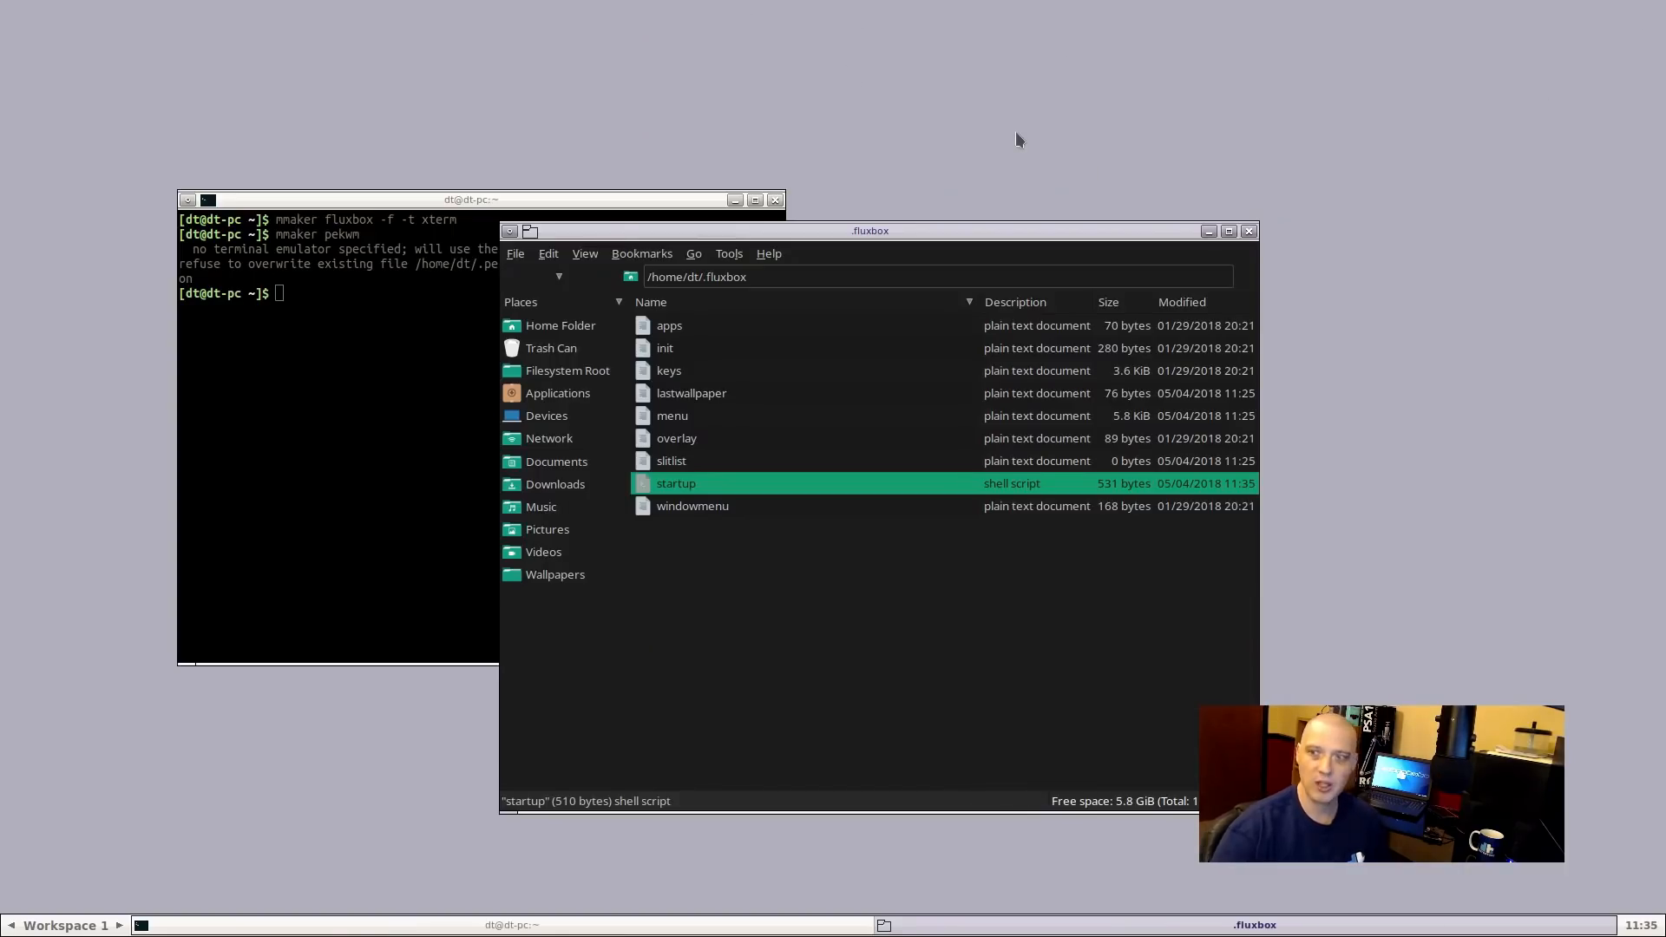
{"action": "double_click", "coordinate": [686, 491]}
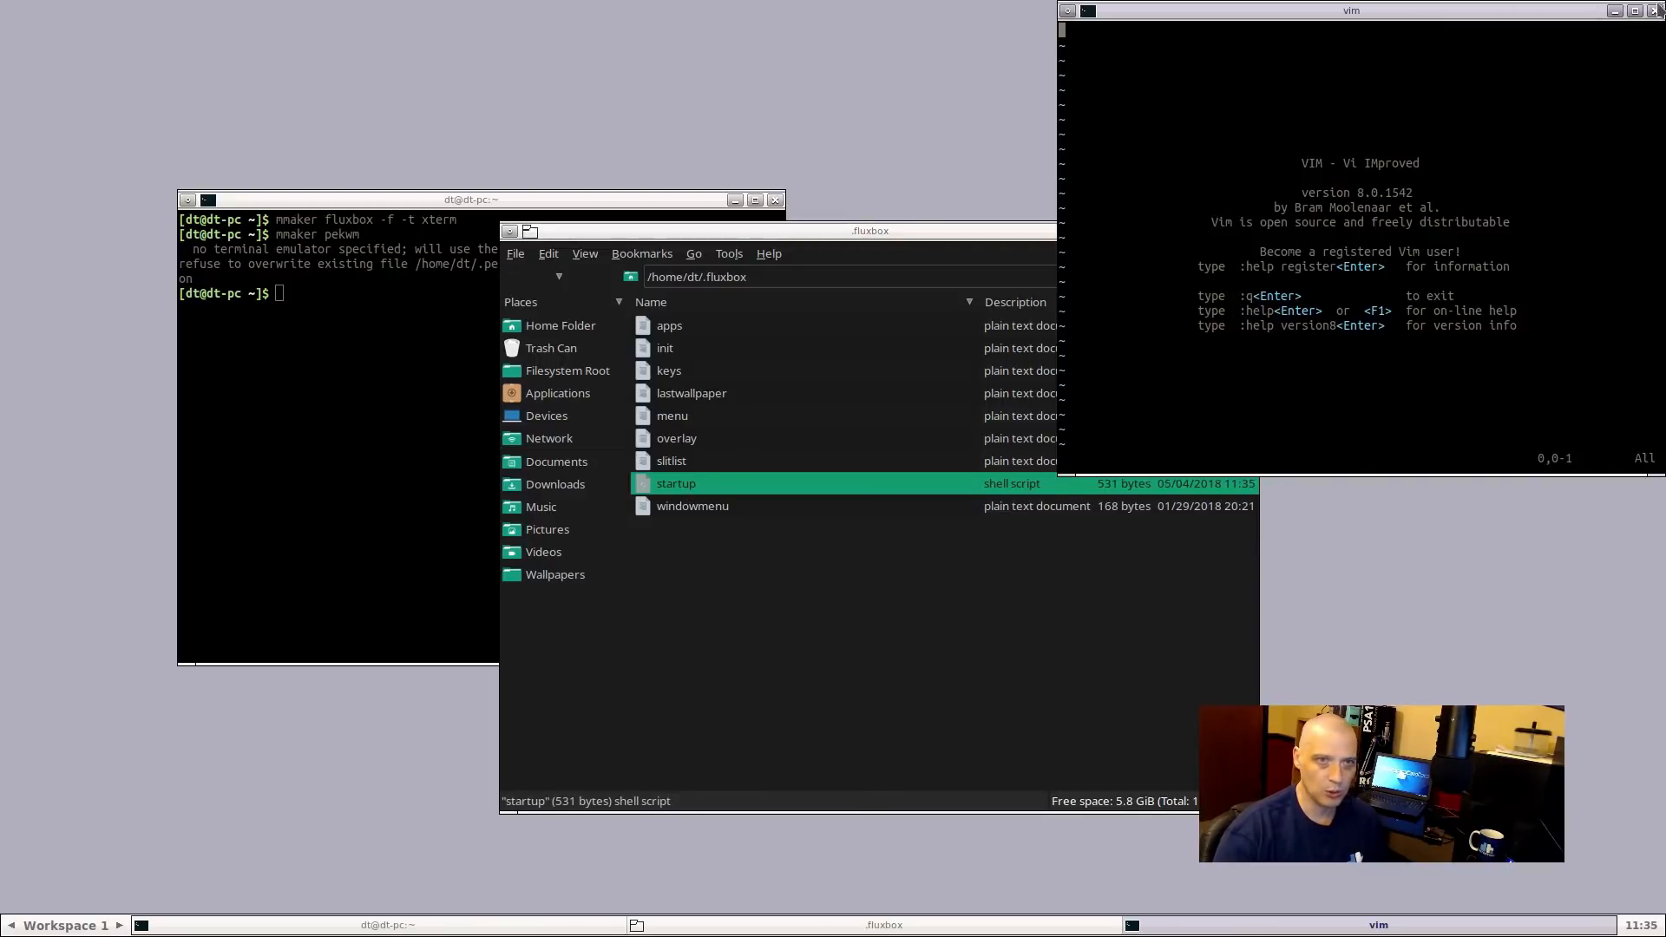
{"action": "left_click", "coordinate": [1656, 10]}
{"action": "right_click", "coordinate": [675, 485]}
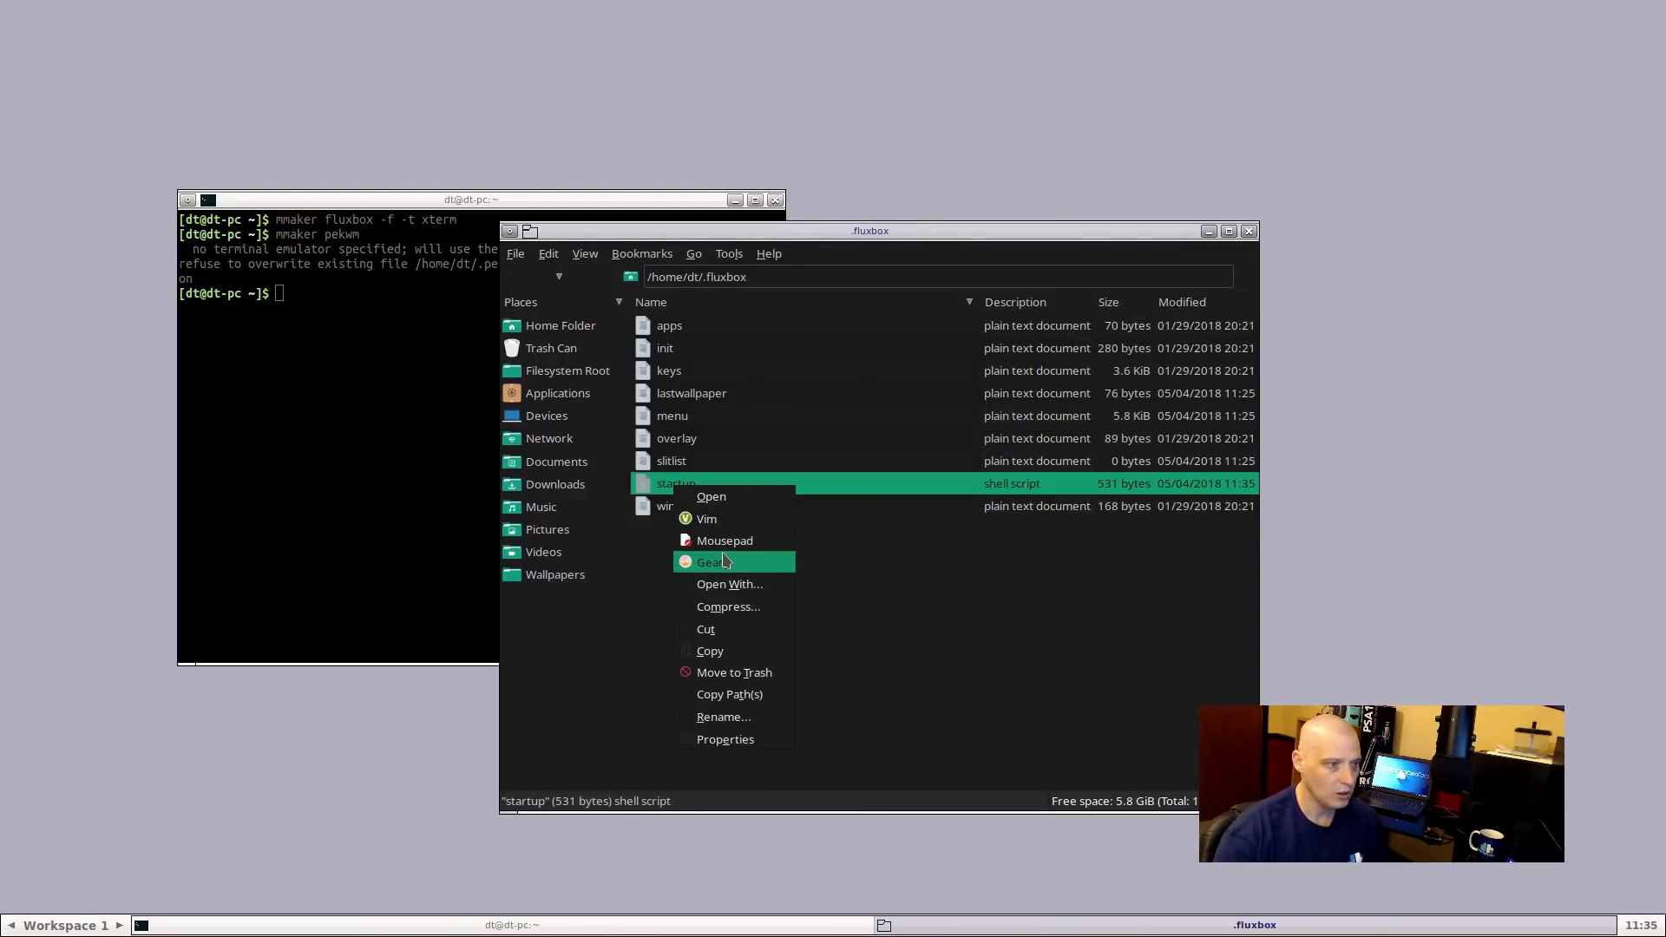
{"action": "left_click", "coordinate": [1004, 681]}
{"action": "left_click", "coordinate": [1004, 681]}
{"action": "right_click", "coordinate": [692, 486]}
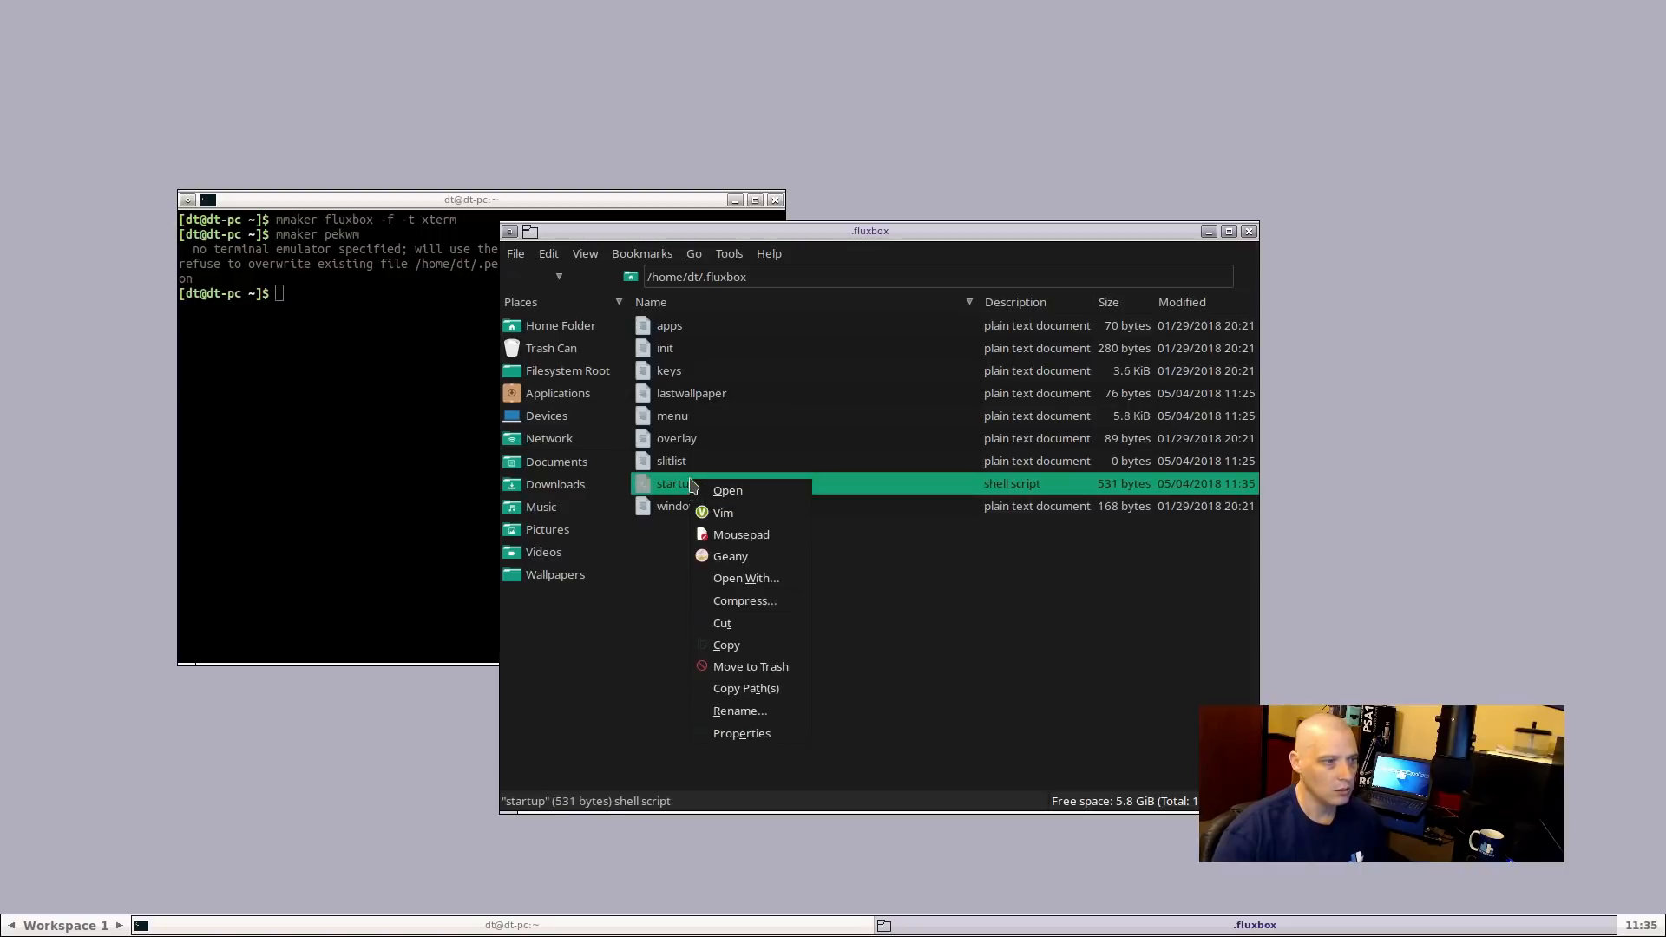
{"action": "left_click", "coordinate": [690, 475]}
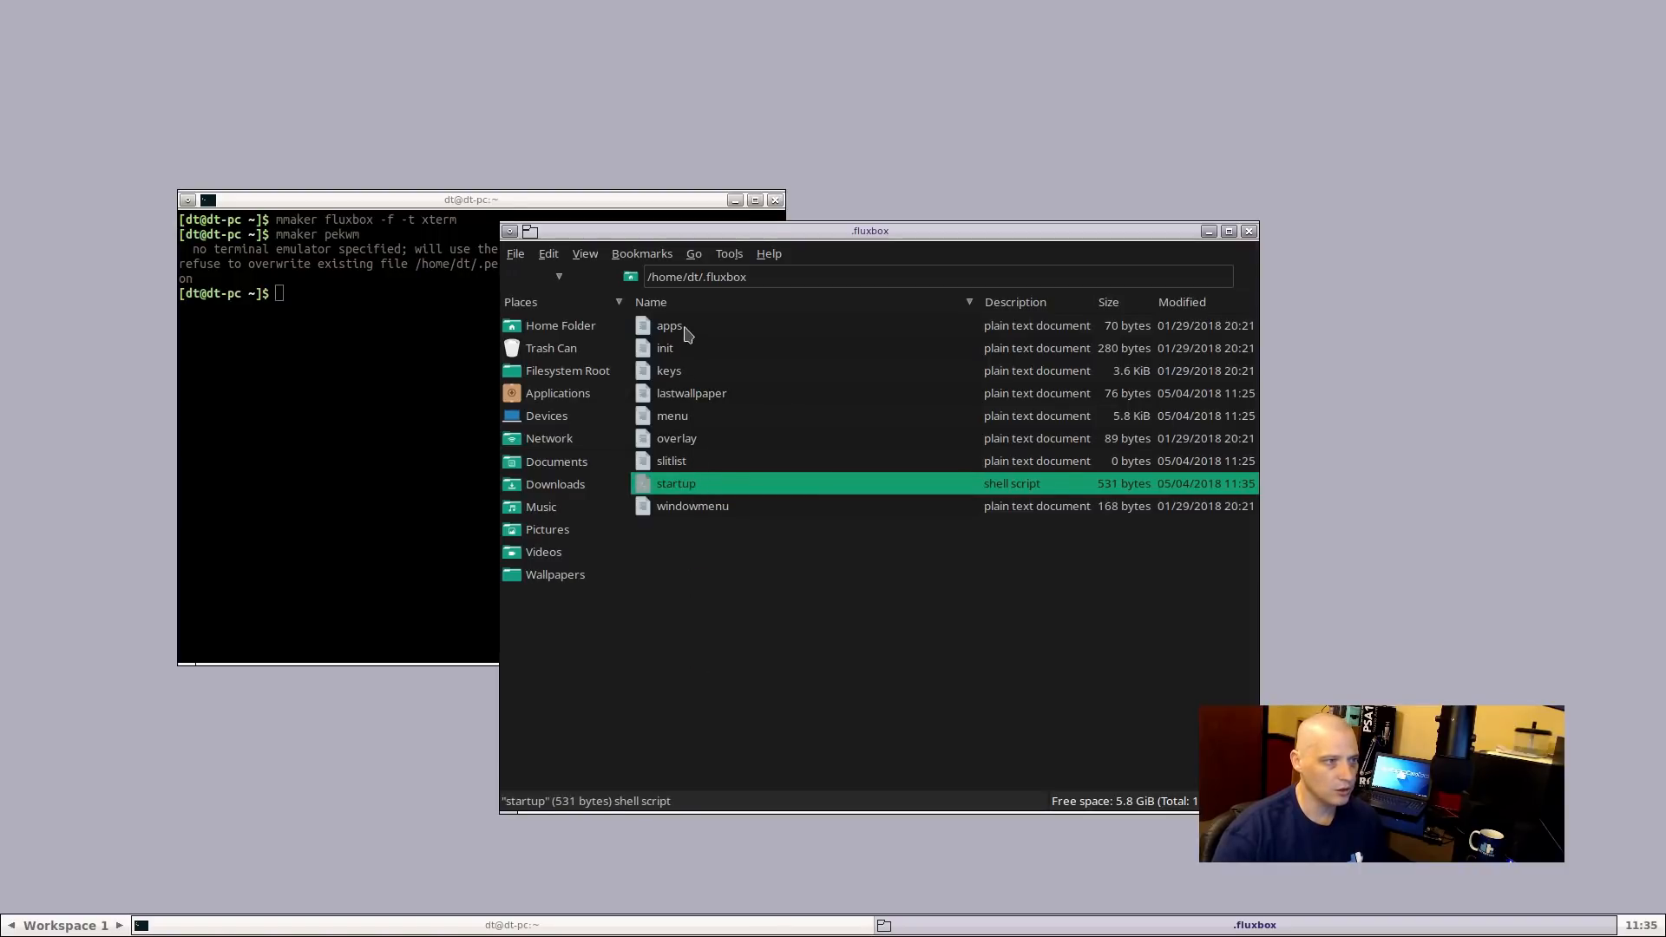
{"action": "left_click", "coordinate": [710, 549]}
Open the keys file from the .fluxbox folder in Geany and enlarge its text by two zoom levels
{"action": "right_click", "coordinate": [665, 372]}
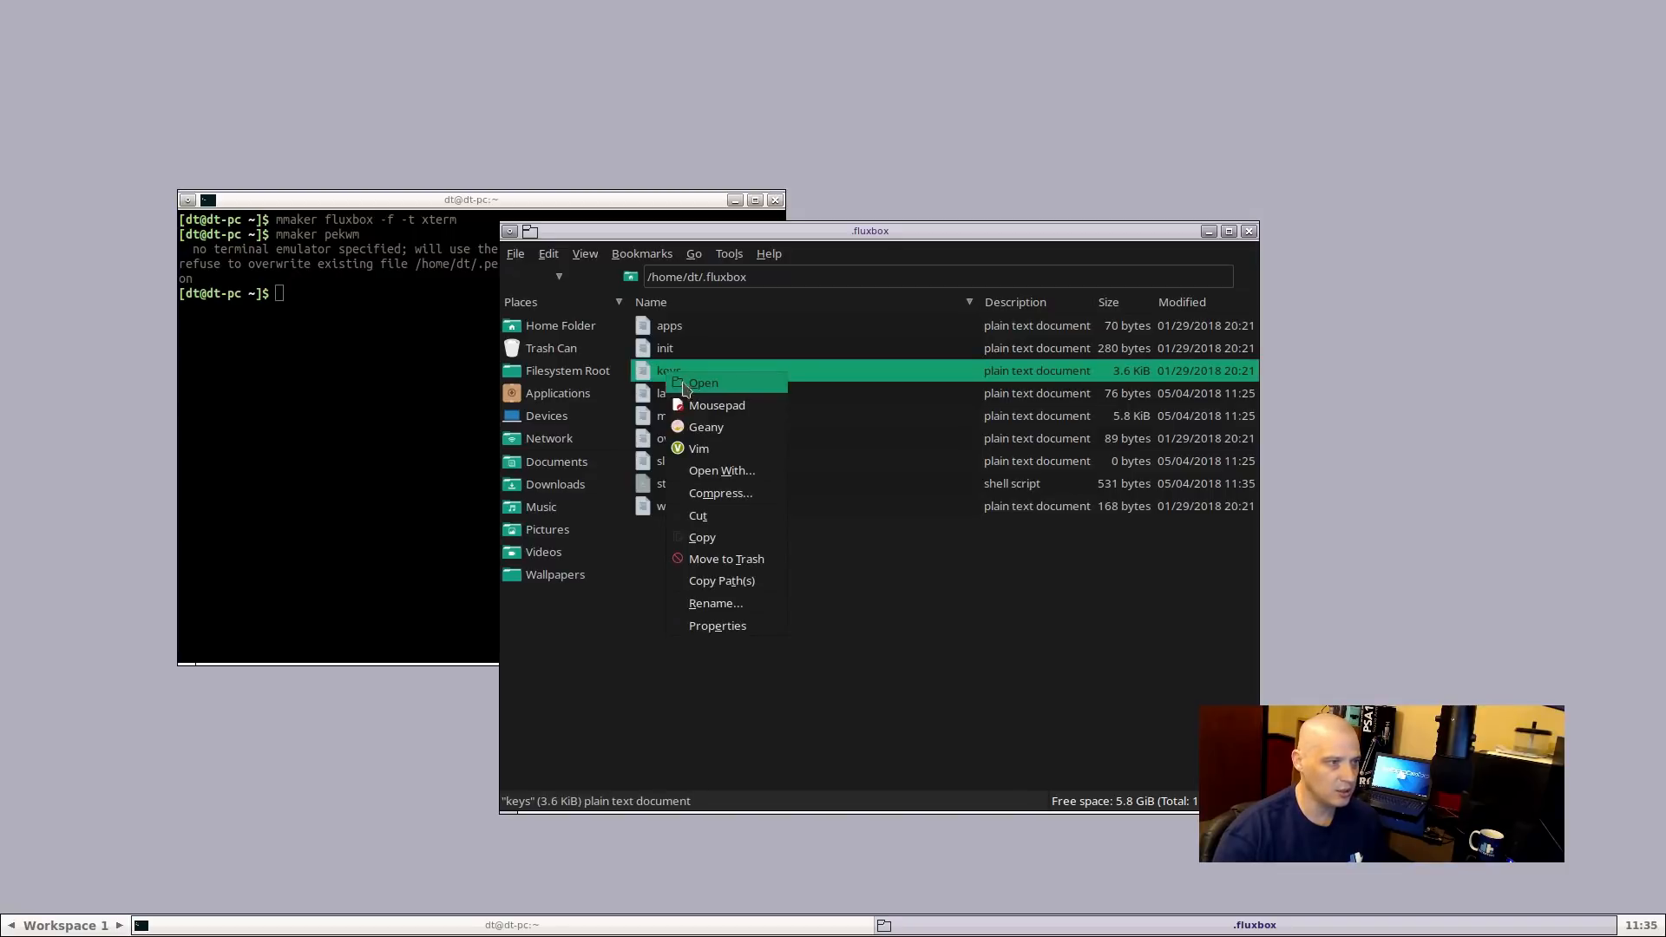
{"action": "left_click", "coordinate": [729, 432]}
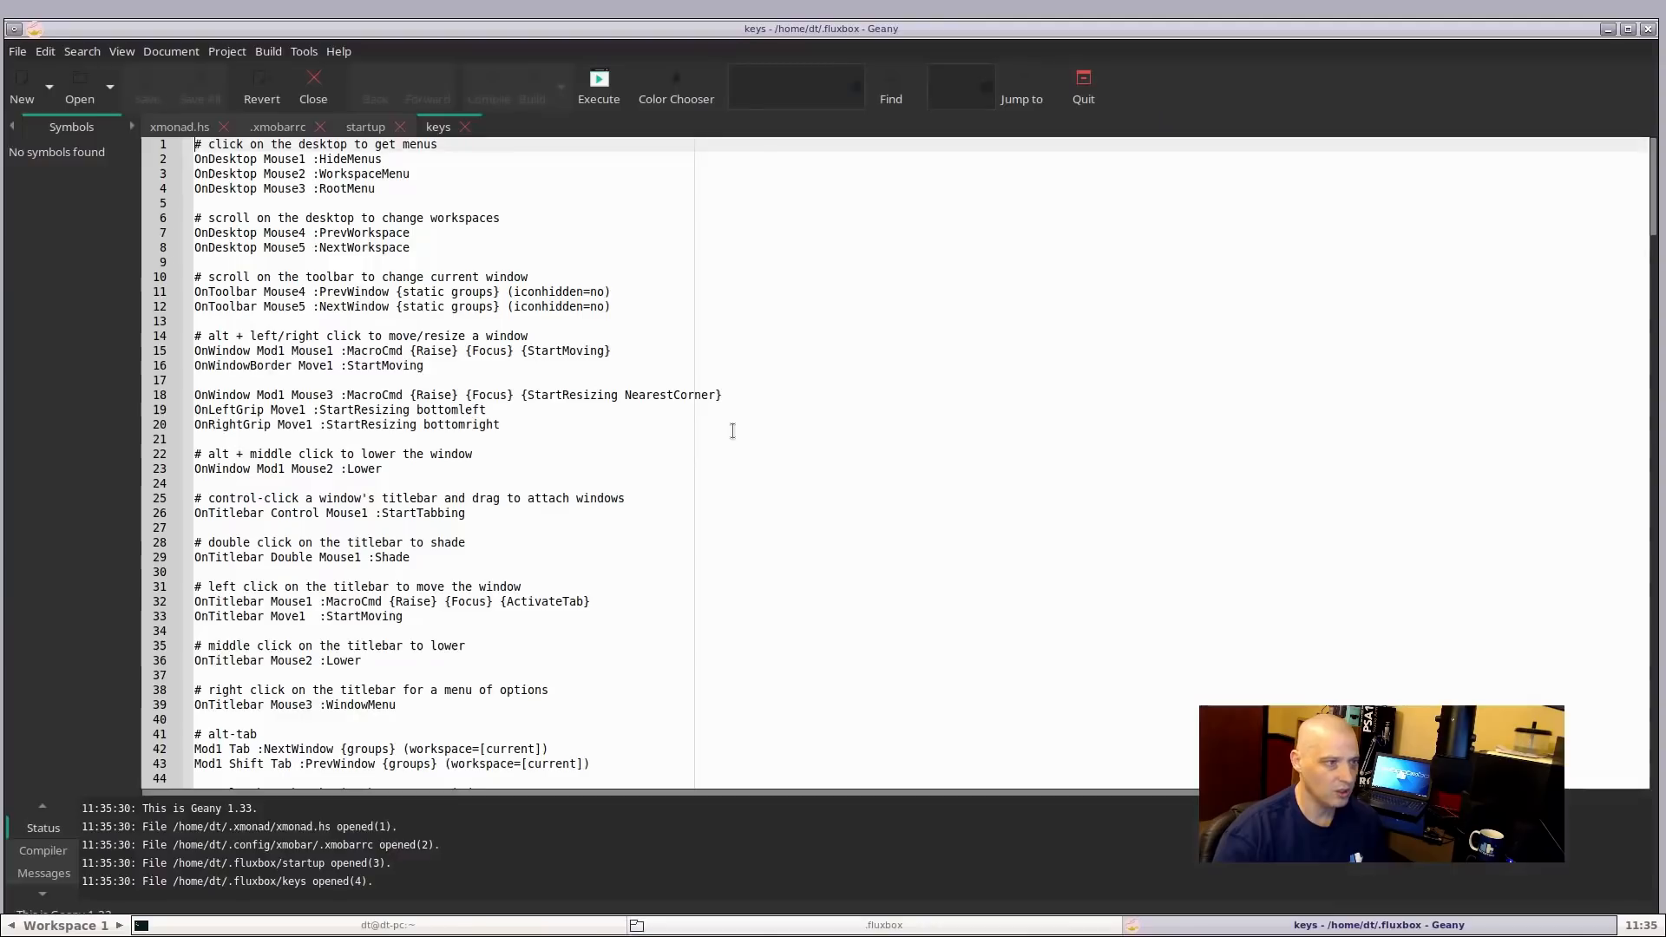
{"action": "left_click", "coordinate": [126, 52]}
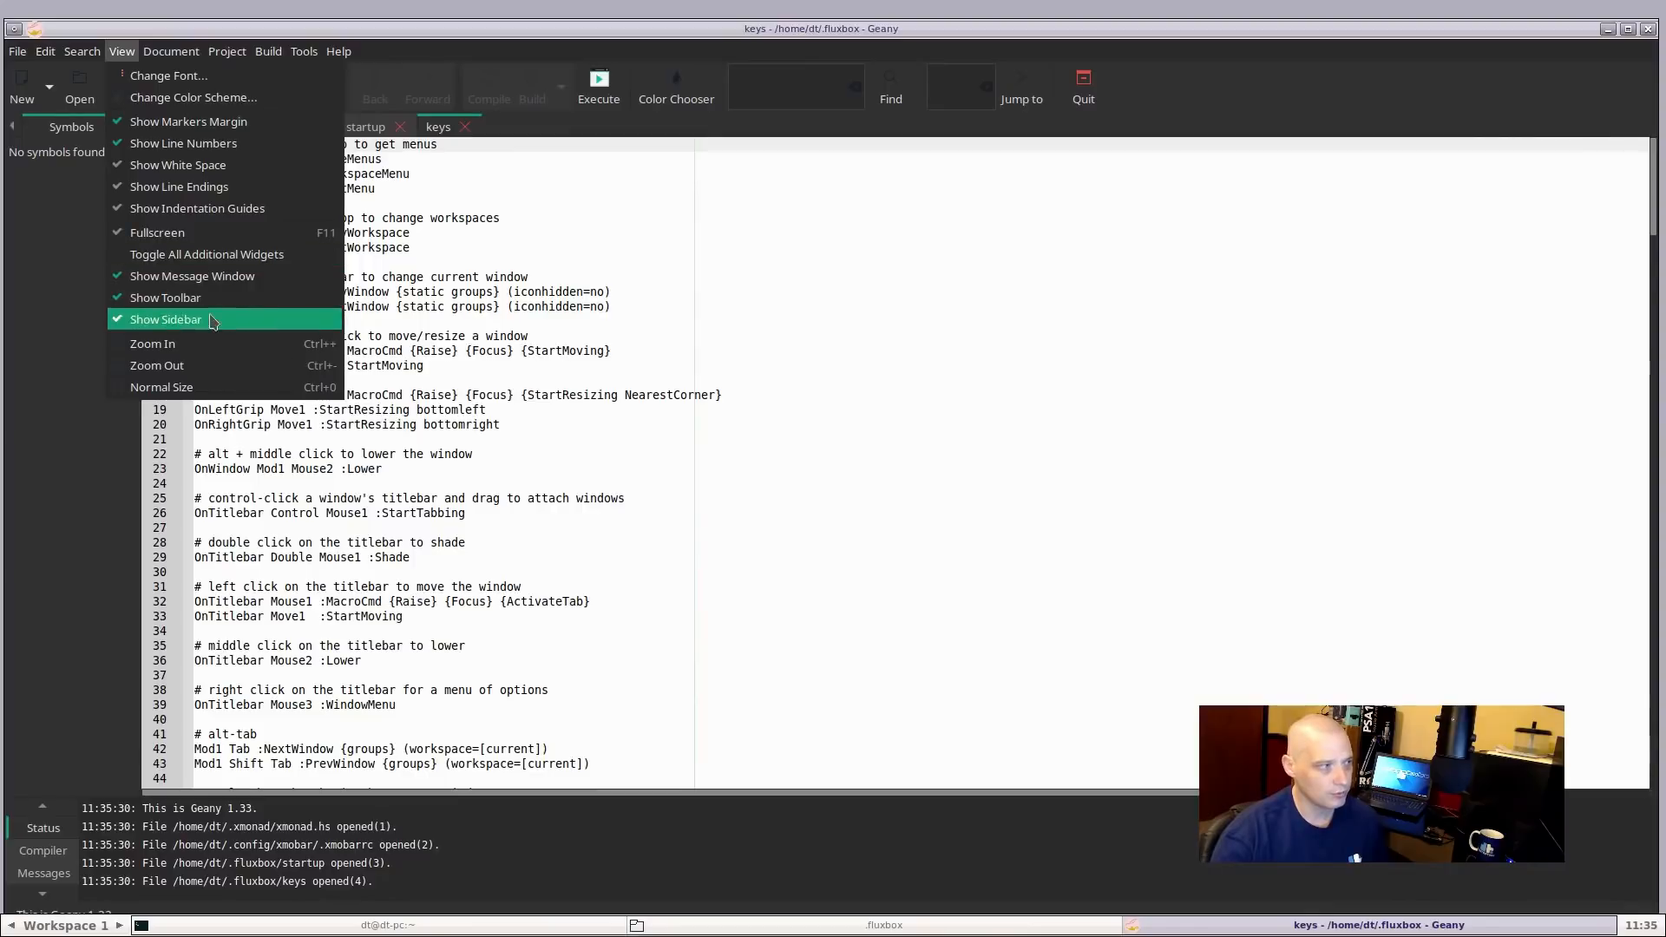
{"action": "left_click", "coordinate": [208, 343]}
{"action": "left_click", "coordinate": [116, 52]}
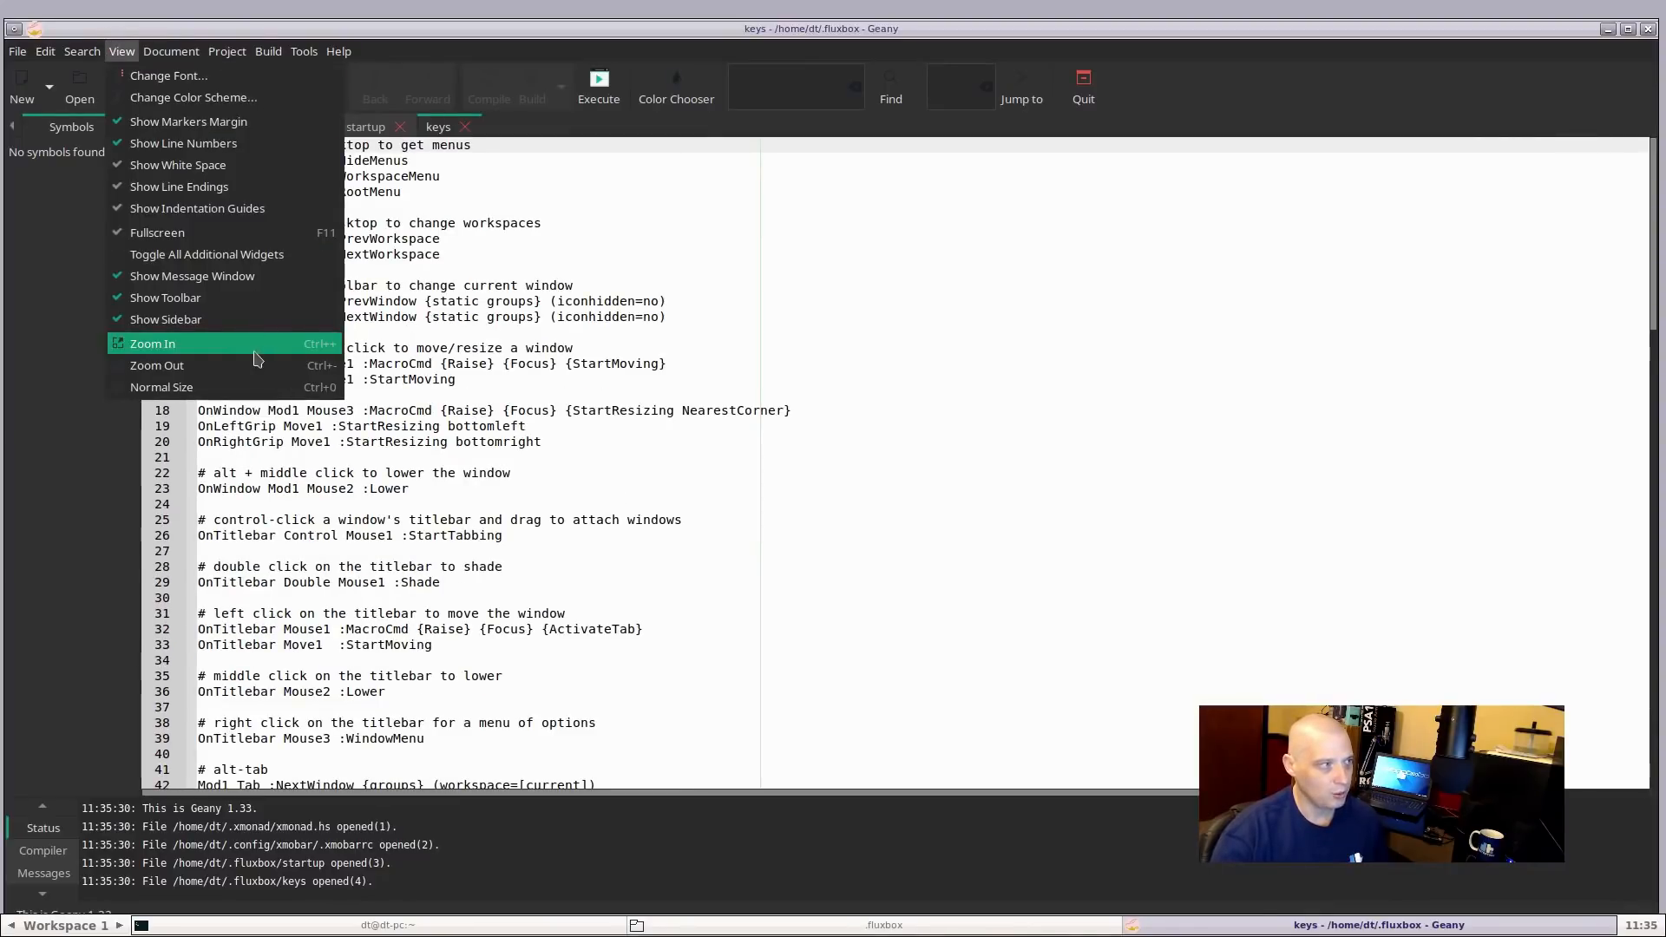
{"action": "left_click", "coordinate": [259, 345]}
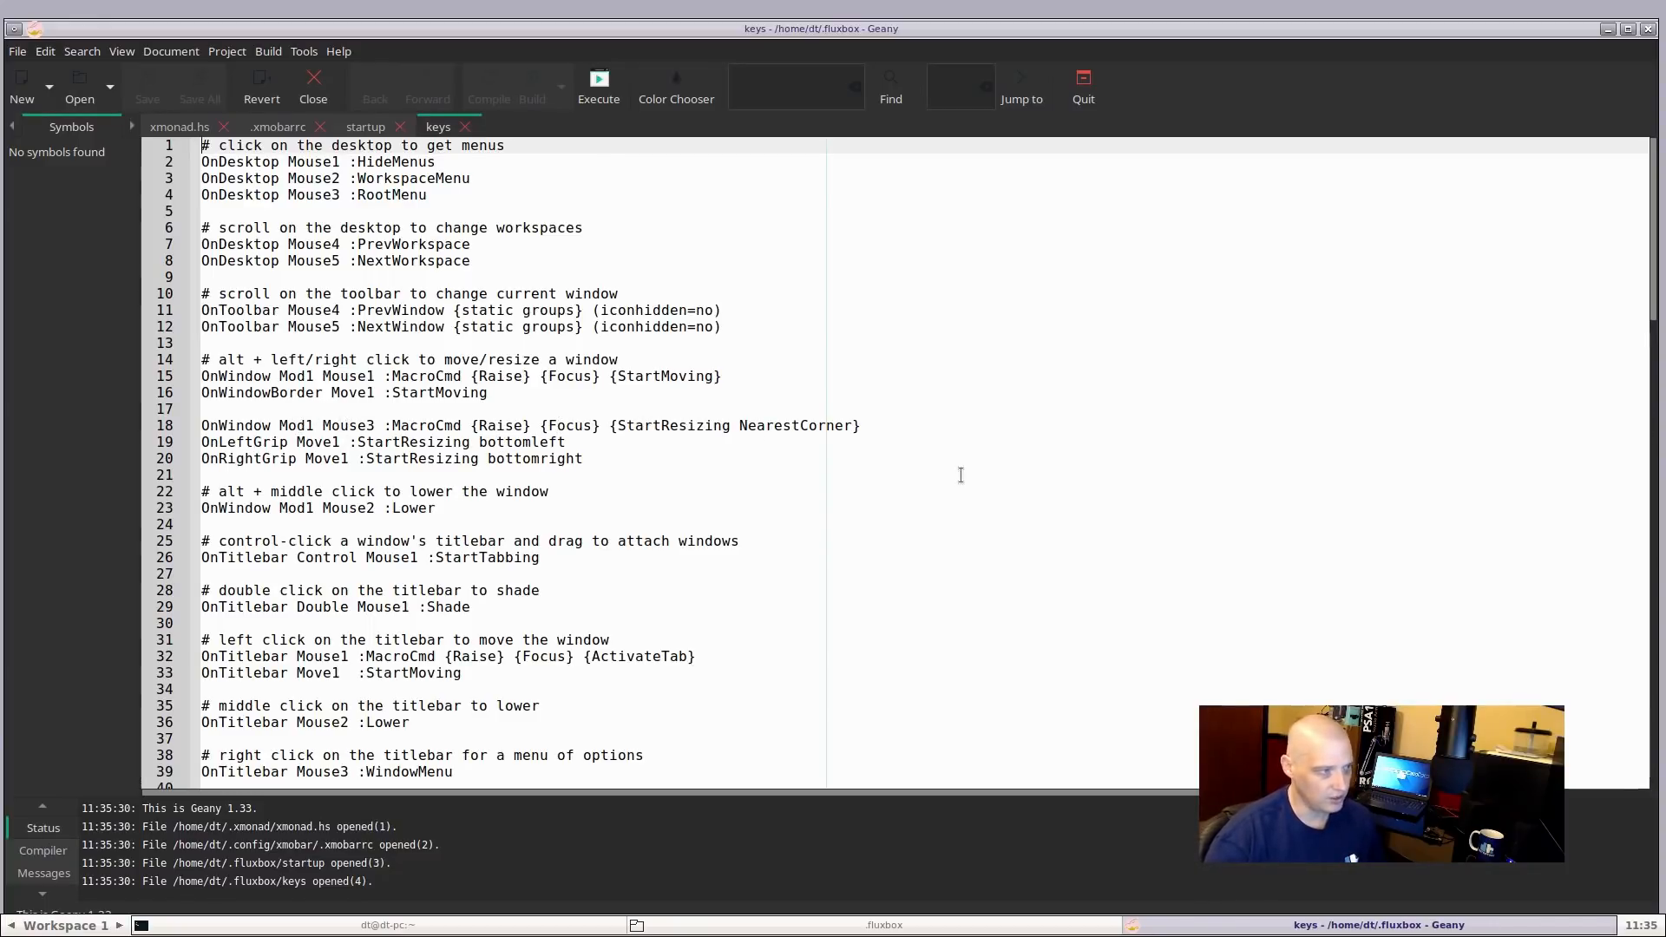
Read the keys file through to its end, examining the window, tab, terminal, volume and workspace bindings
{"action": "scroll", "coordinate": [704, 526], "scroll_direction": "down", "scroll_amount": 7}
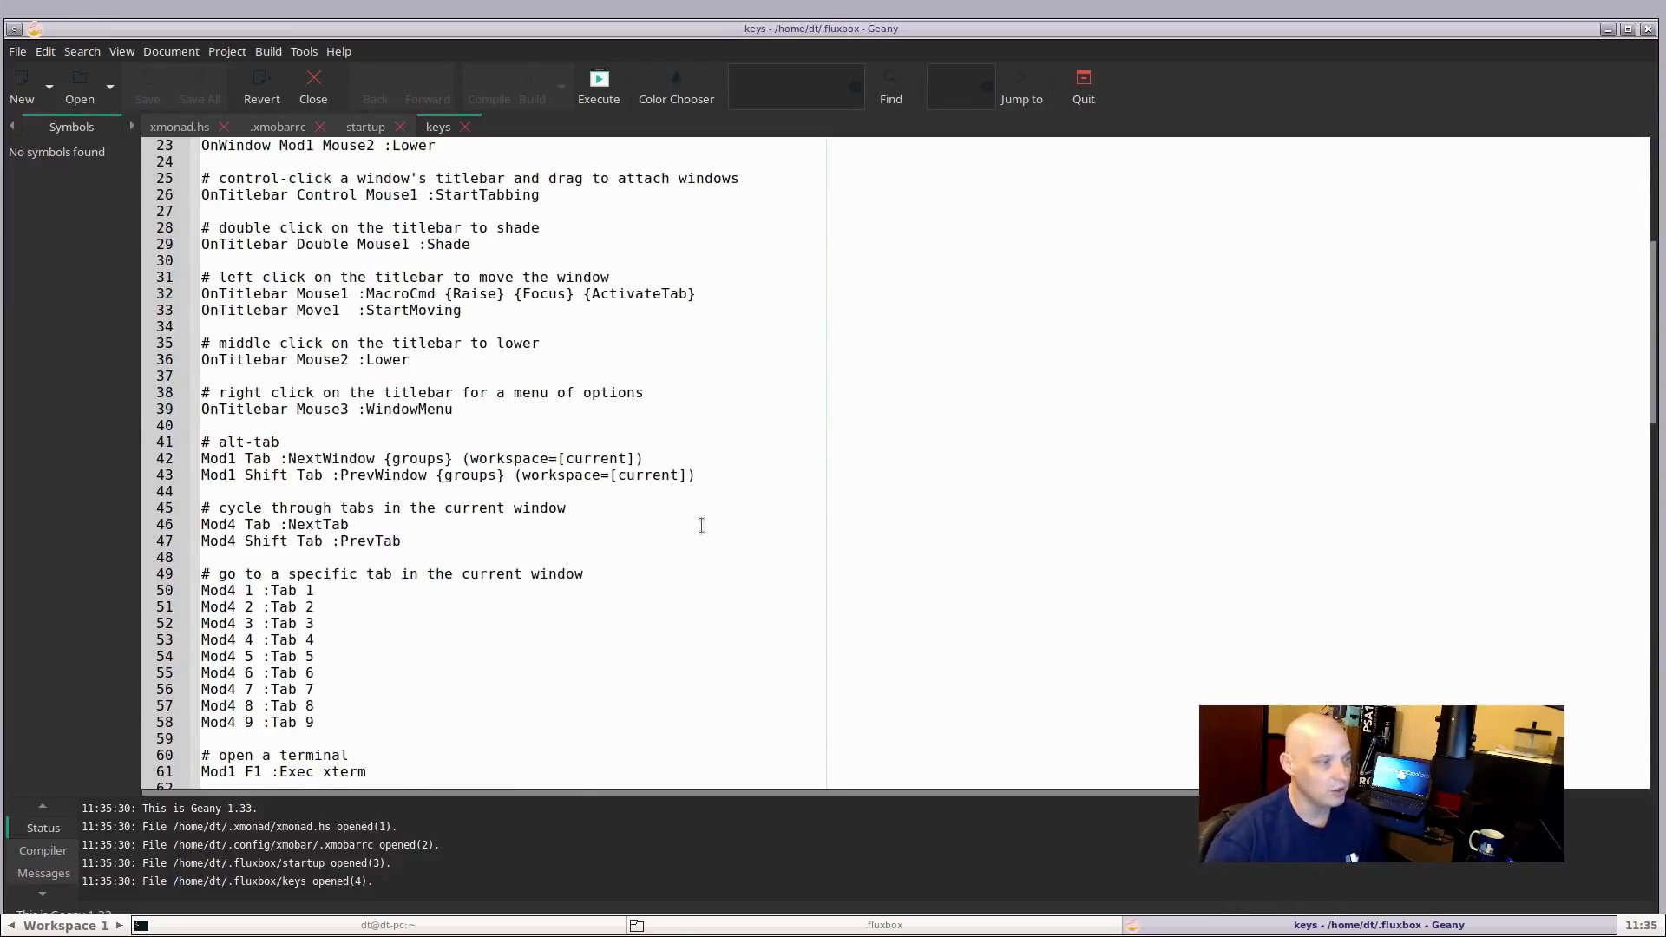
{"action": "scroll", "coordinate": [524, 535], "scroll_direction": "down", "scroll_amount": 5}
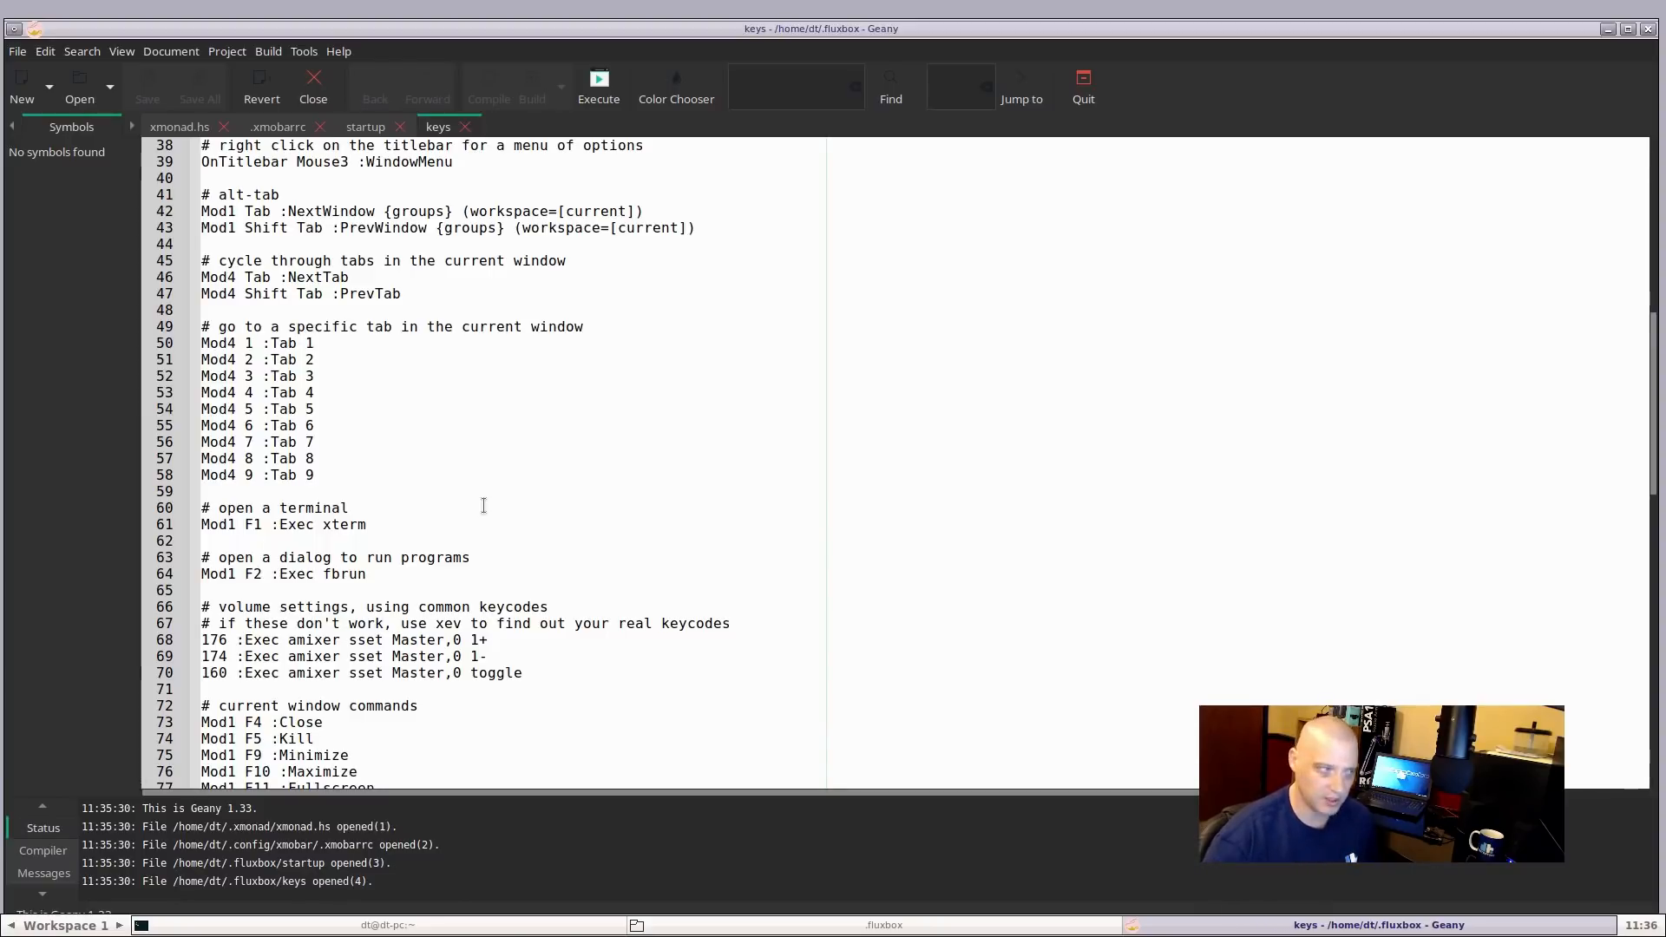
{"action": "scroll", "coordinate": [483, 506], "scroll_direction": "down", "scroll_amount": 7}
{"action": "scroll", "coordinate": [343, 315], "scroll_direction": "up", "scroll_amount": 1}
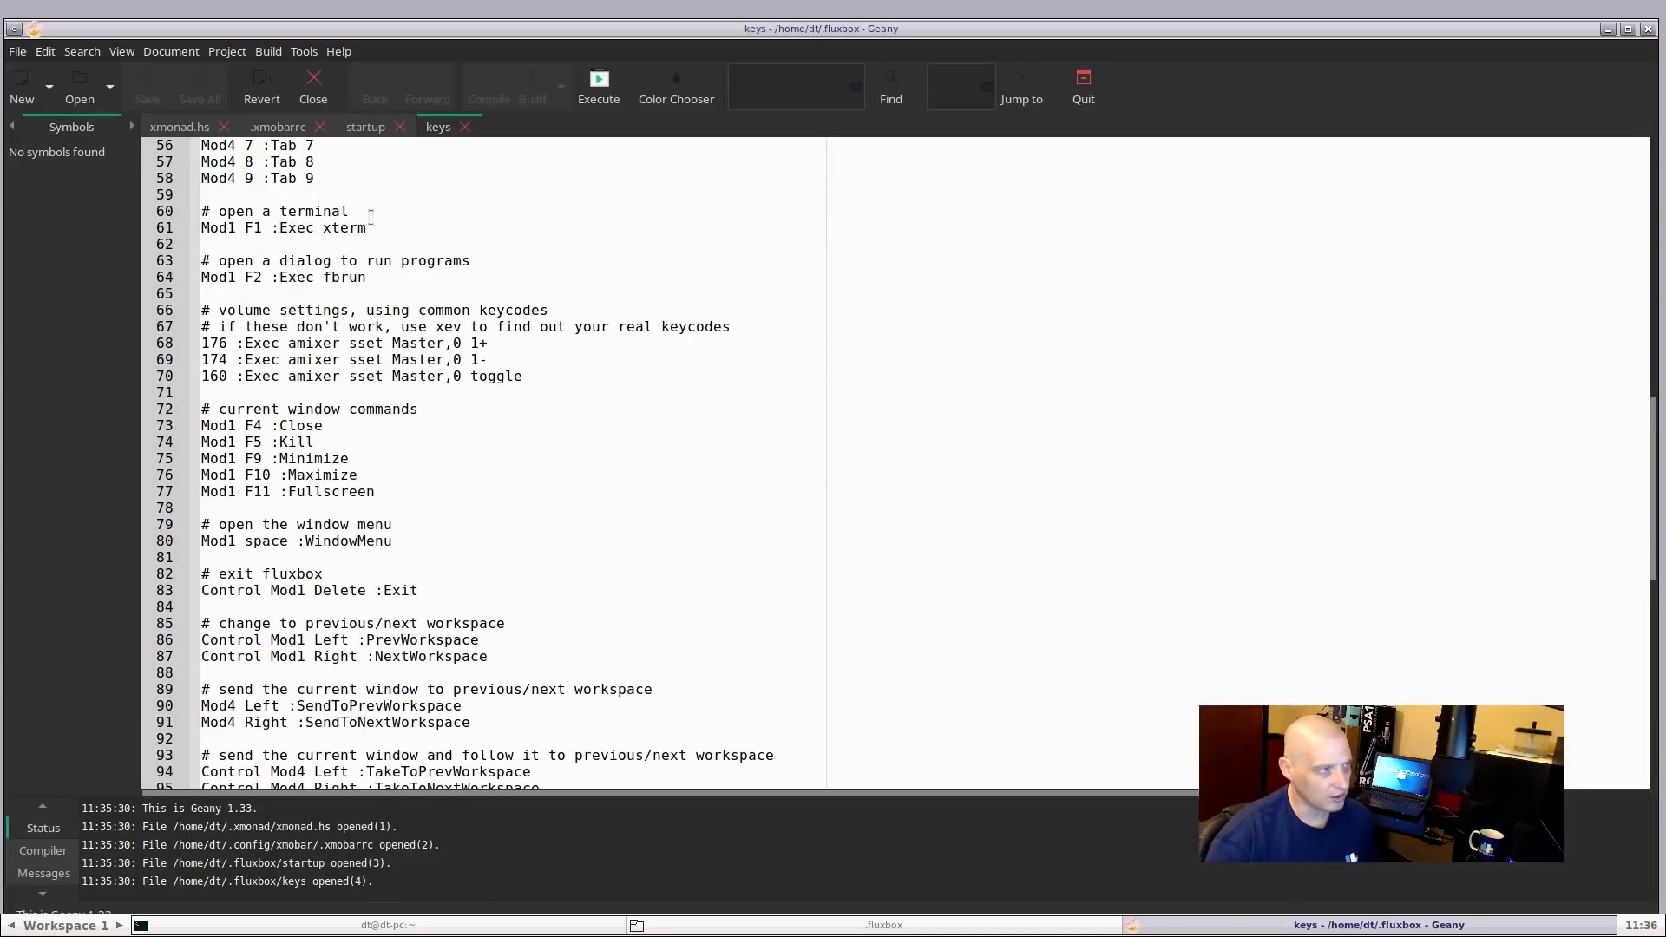
{"action": "scroll", "coordinate": [272, 354], "scroll_direction": "down", "scroll_amount": 13}
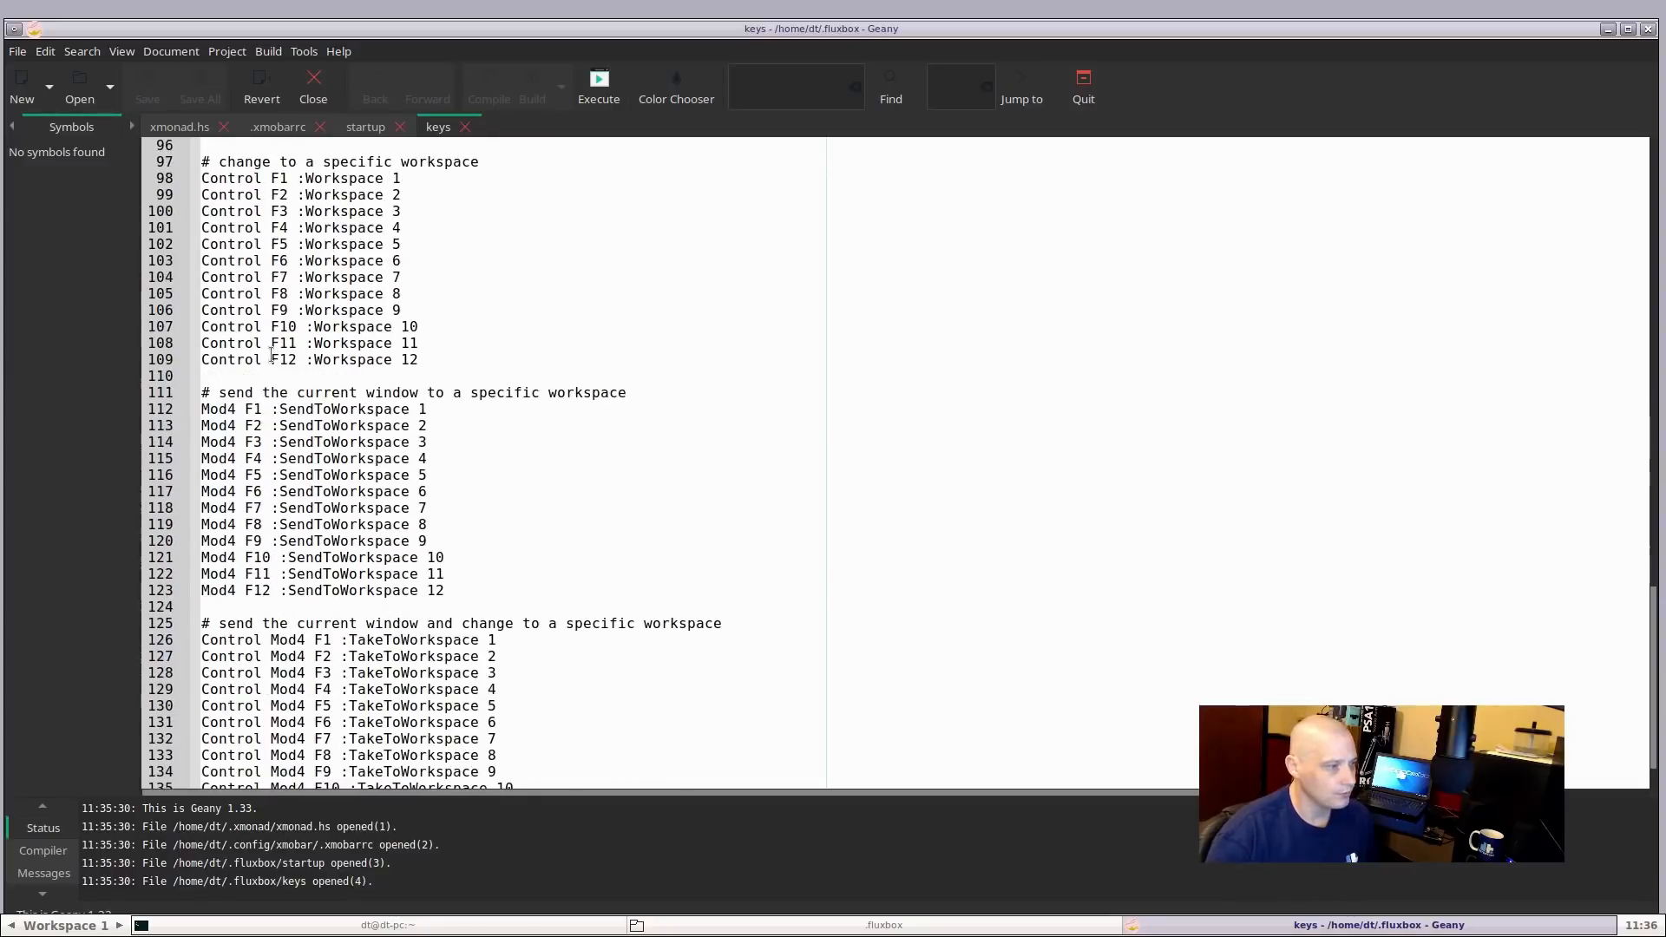
{"action": "scroll", "coordinate": [272, 354], "scroll_direction": "down", "scroll_amount": 2}
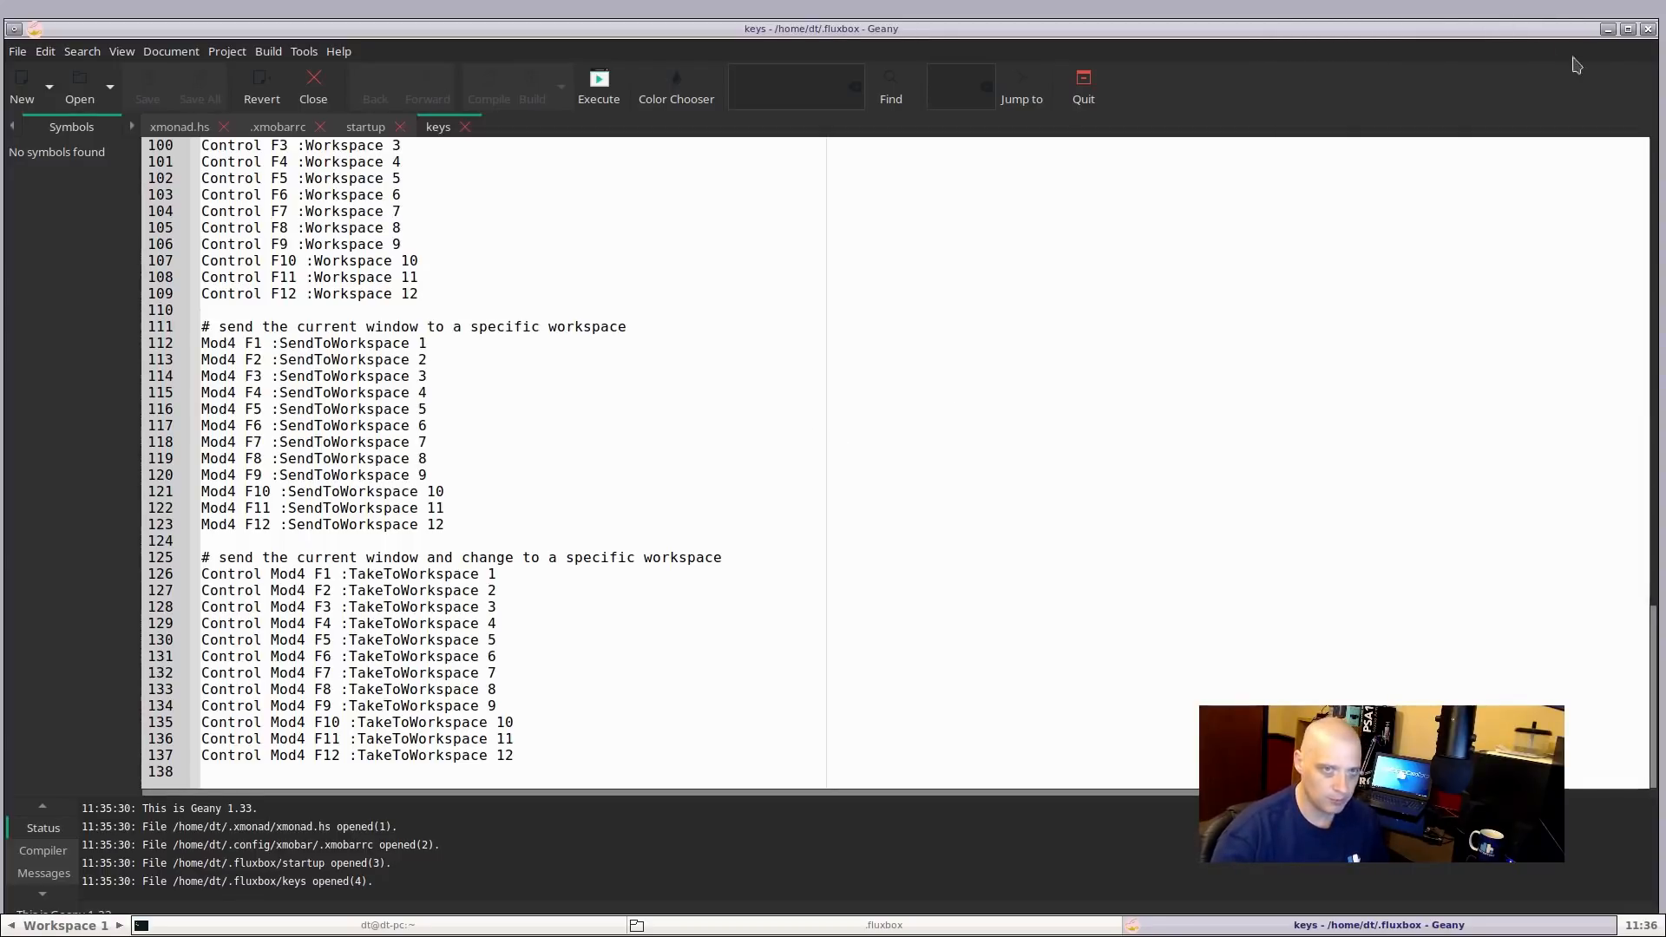
Clear the desktop by minimizing the Geany and file manager windows and closing the terminal
{"action": "left_click", "coordinate": [1607, 29]}
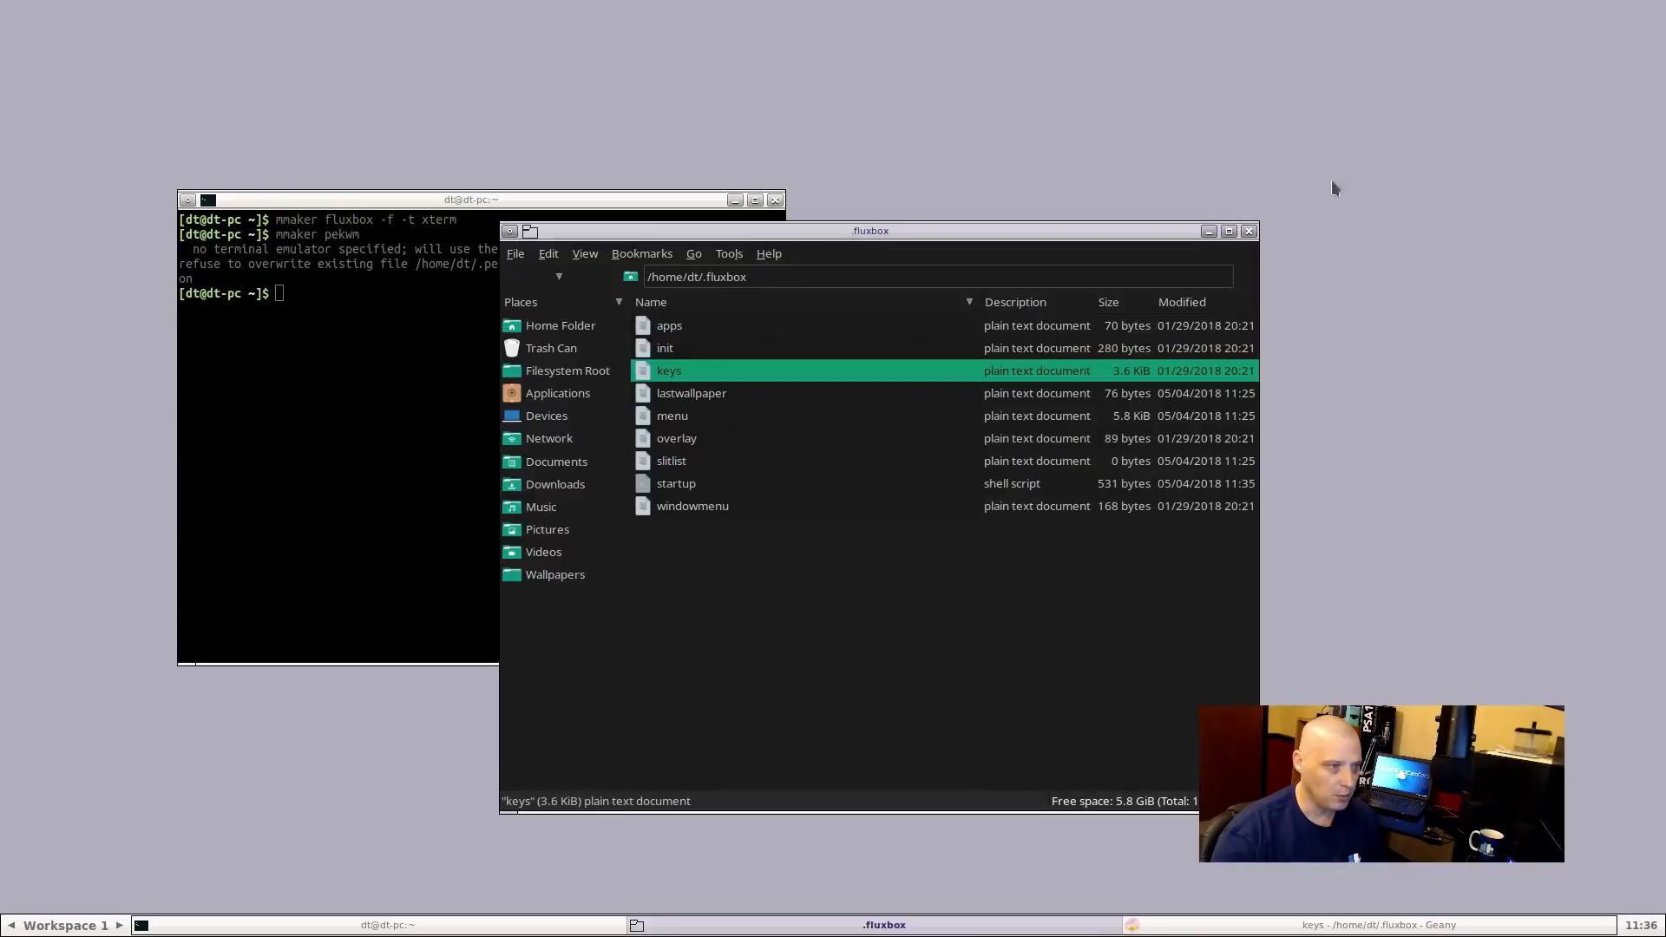
{"action": "left_click", "coordinate": [1209, 232]}
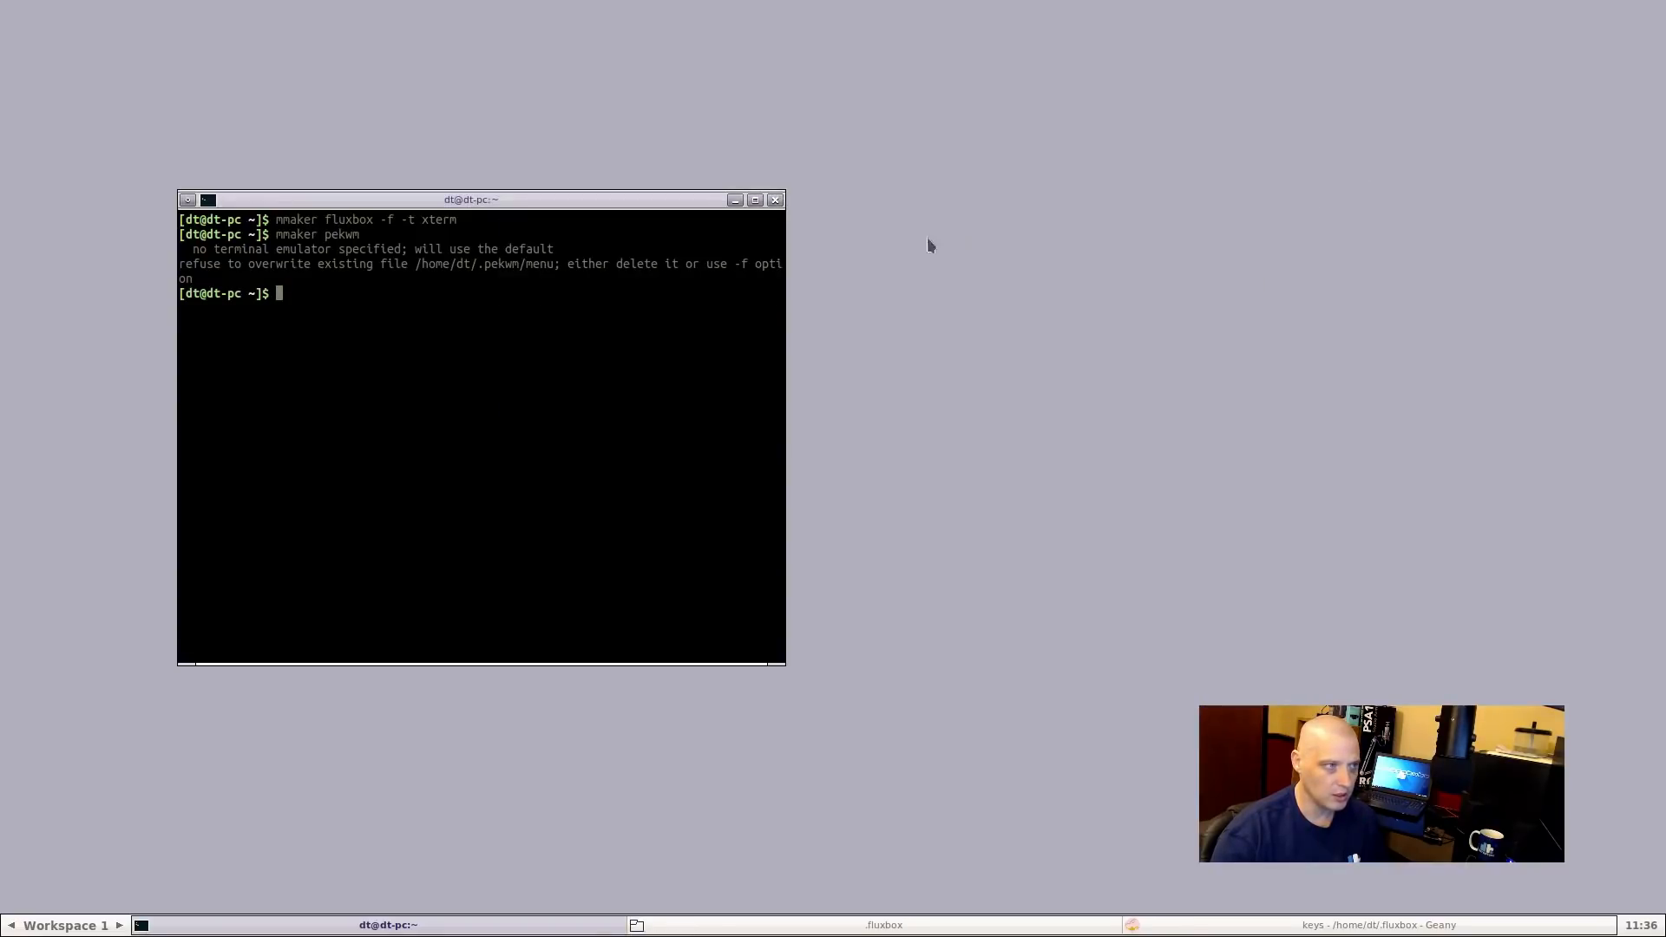
{"action": "left_click", "coordinate": [775, 199]}
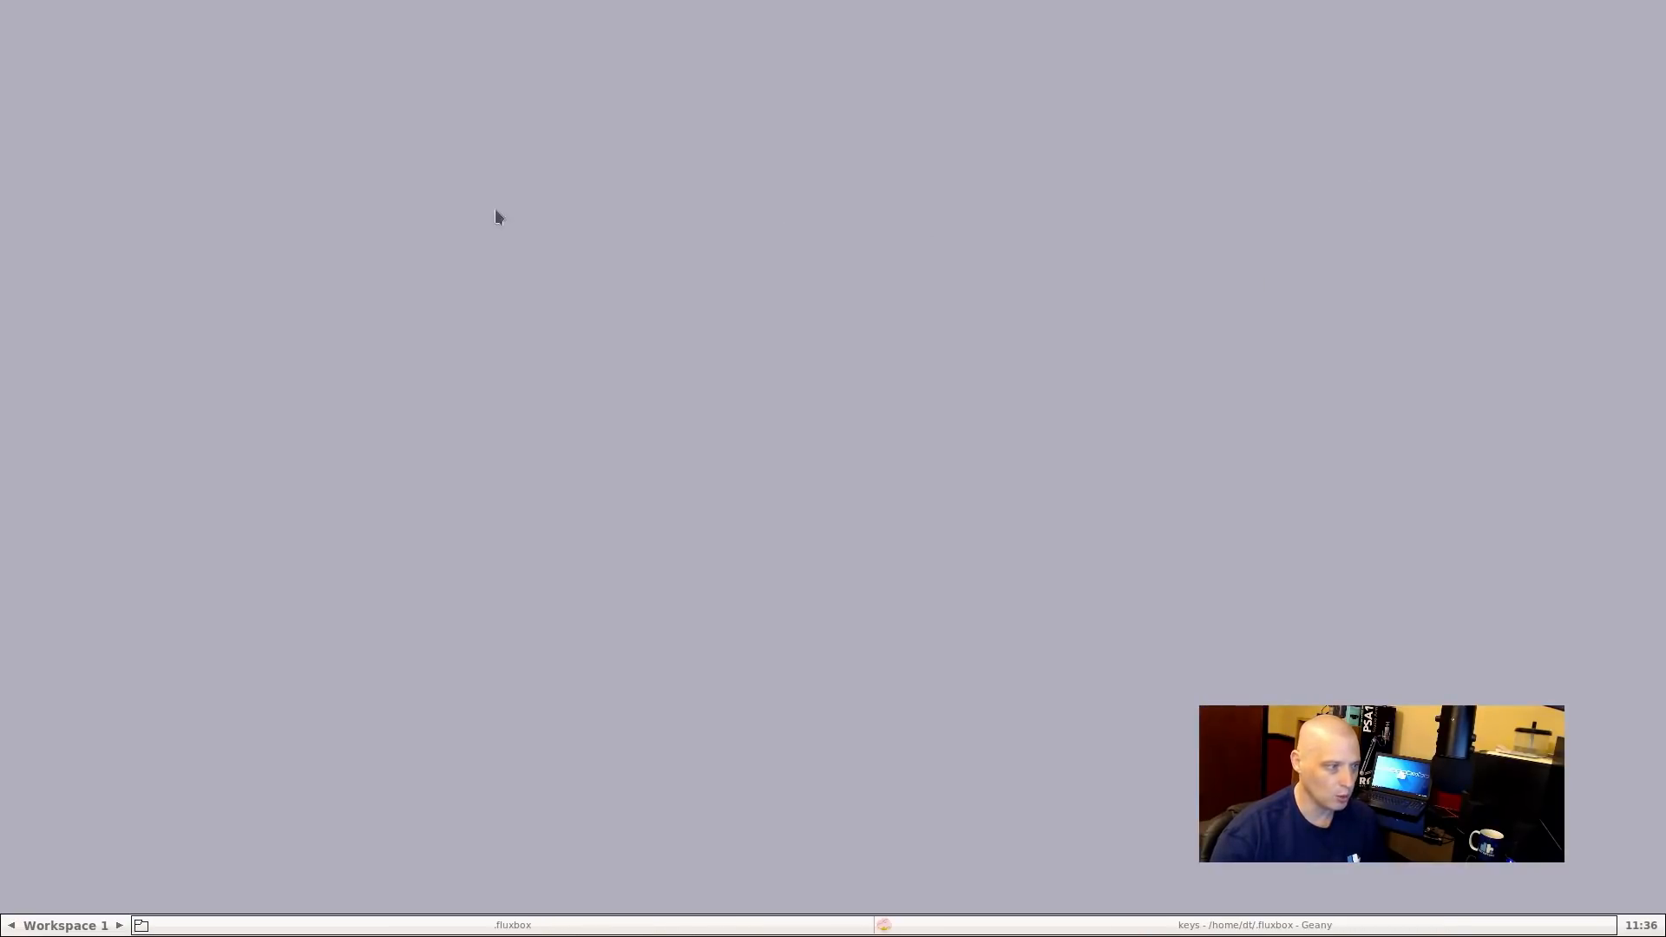
Launch FireFox from the Network category of the FluxBox root menu
{"action": "right_click", "coordinate": [487, 495]}
{"action": "mouse_move", "coordinate": [535, 582]}
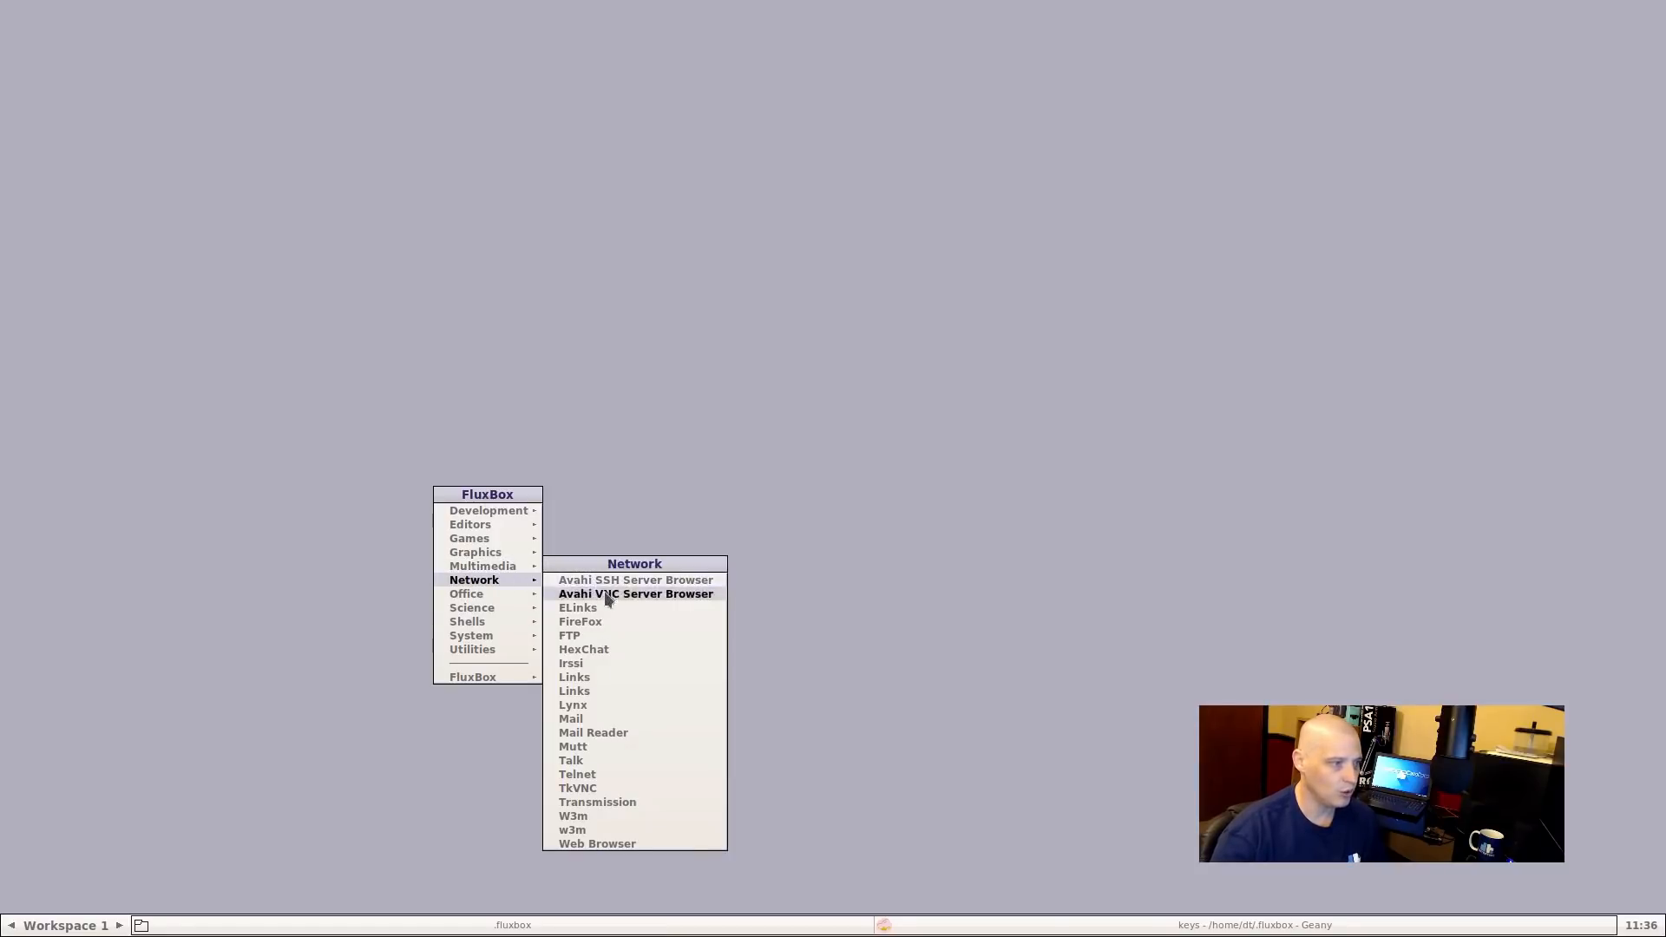
{"action": "left_click", "coordinate": [603, 624]}
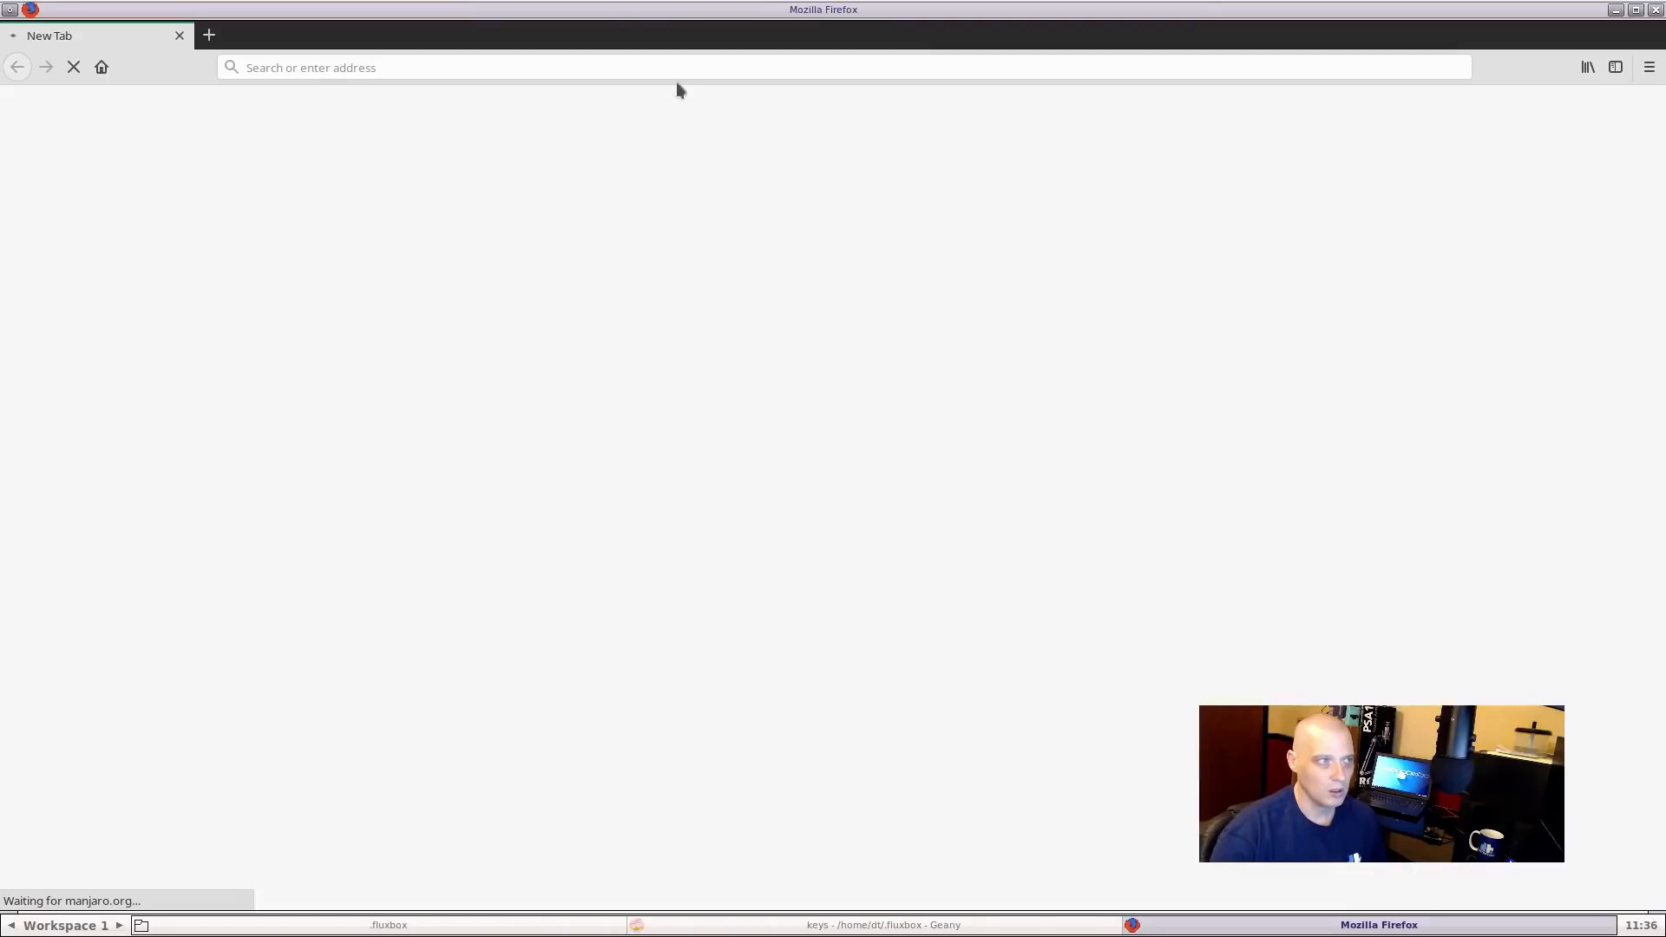
Search the web for "fluxbox tiling" and open the article on native window snapping and tiling with Fluxbox, Openbox and xfwm4
{"action": "left_click", "coordinate": [685, 70]}
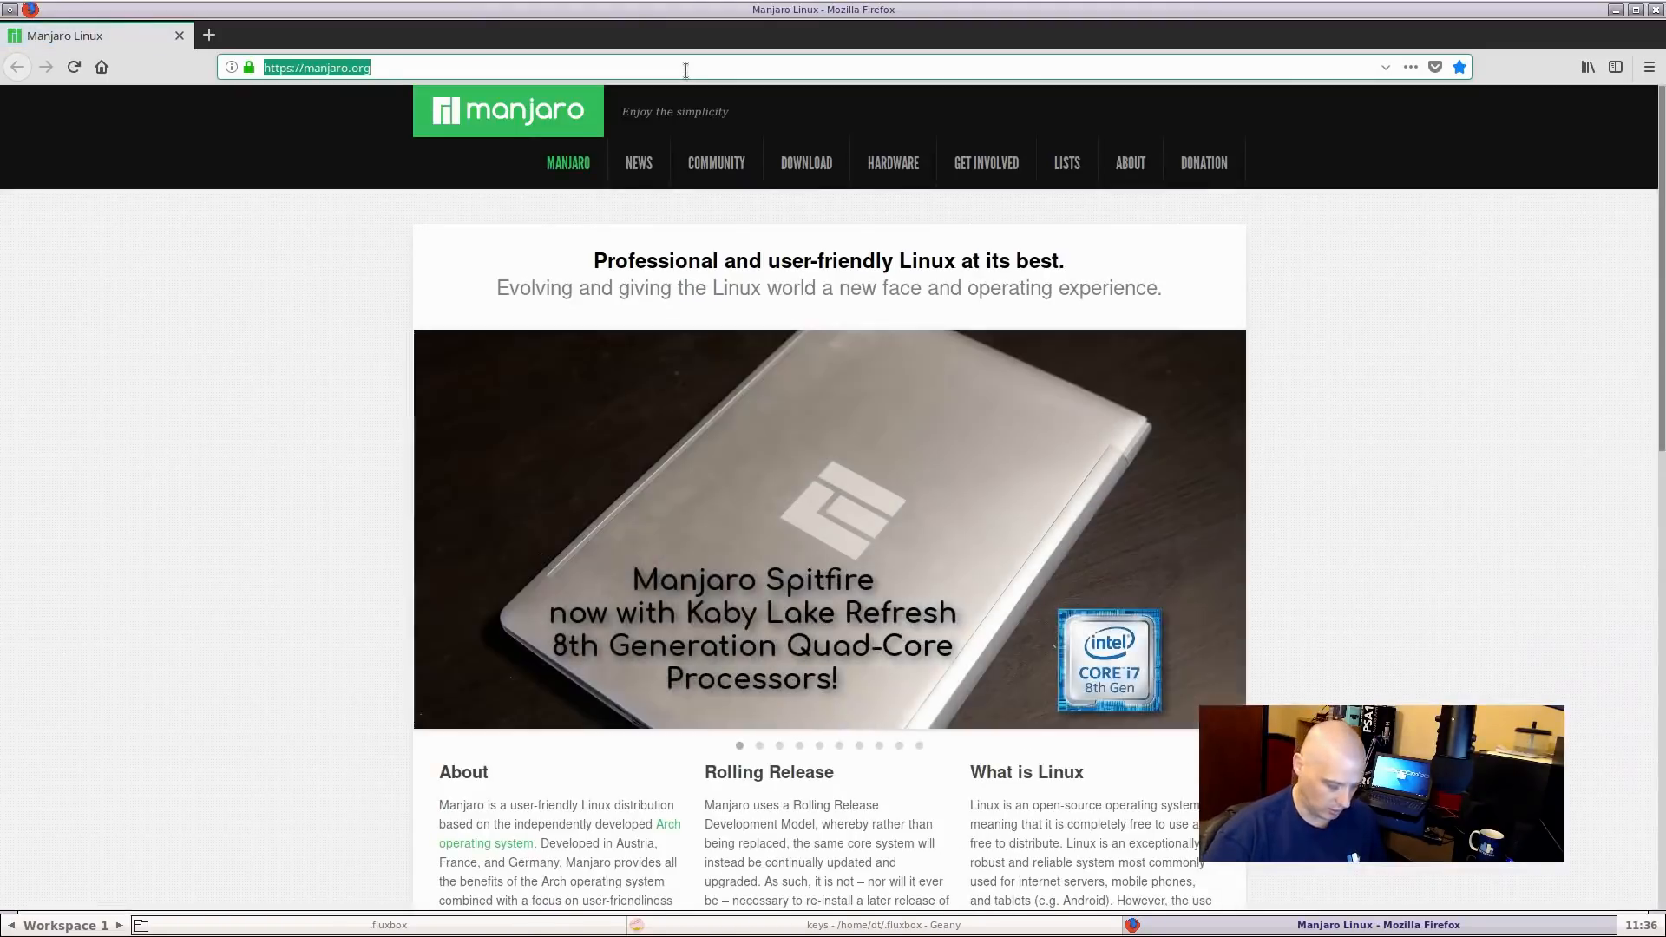
{"action": "type", "text": "fluxbox tiling"}
{"action": "key", "text": "Return"}
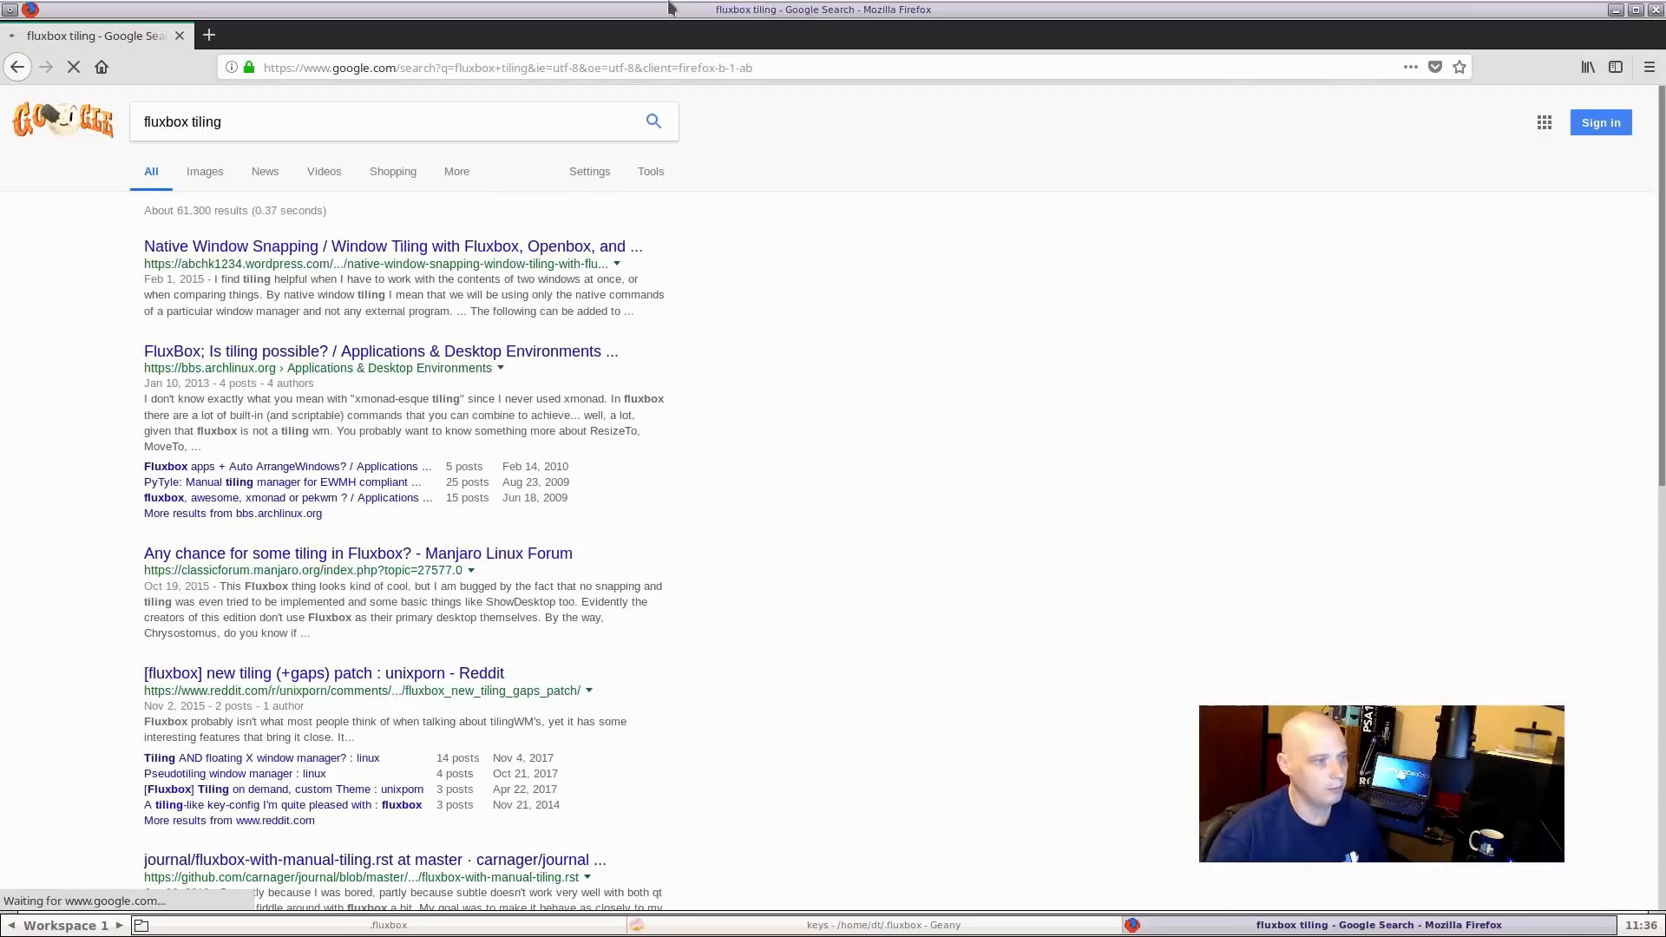
{"action": "left_click", "coordinate": [373, 247]}
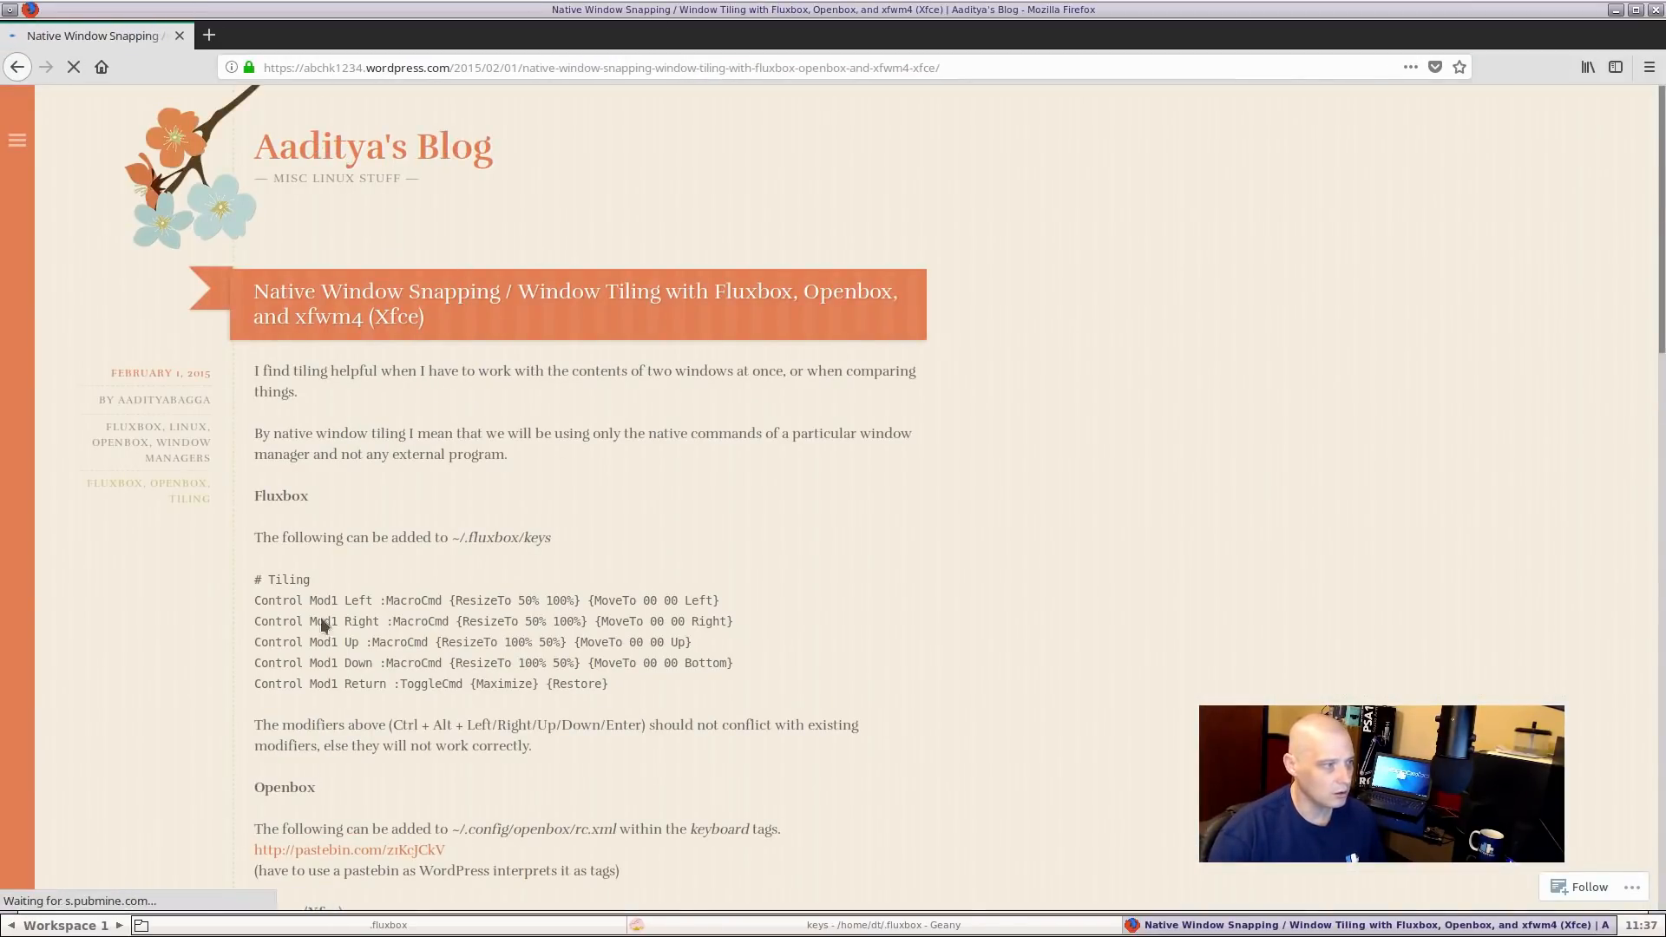
Copy the Fluxbox key-binding block from the "# Tiling" comment through the Maximize/Restore toggle line in the article
{"action": "scroll", "coordinate": [242, 409], "scroll_direction": "down", "scroll_amount": 3}
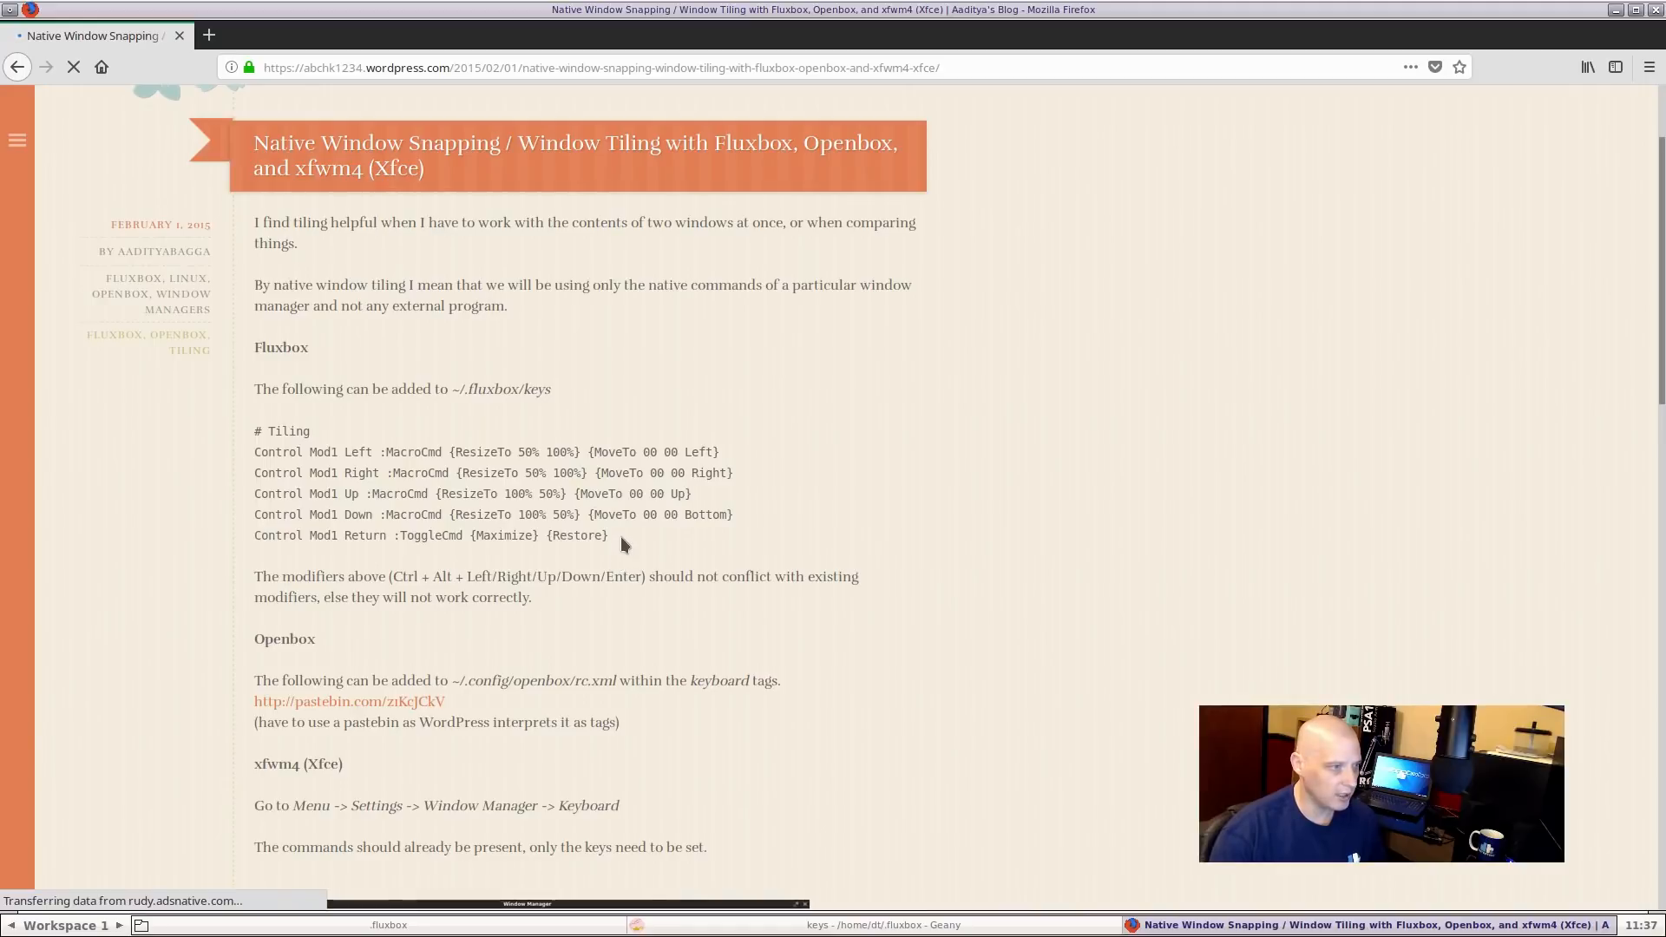
{"action": "left_click_drag", "start_coordinate": [622, 538], "coordinate": [257, 431]}
{"action": "key", "text": "ctrl+c"}
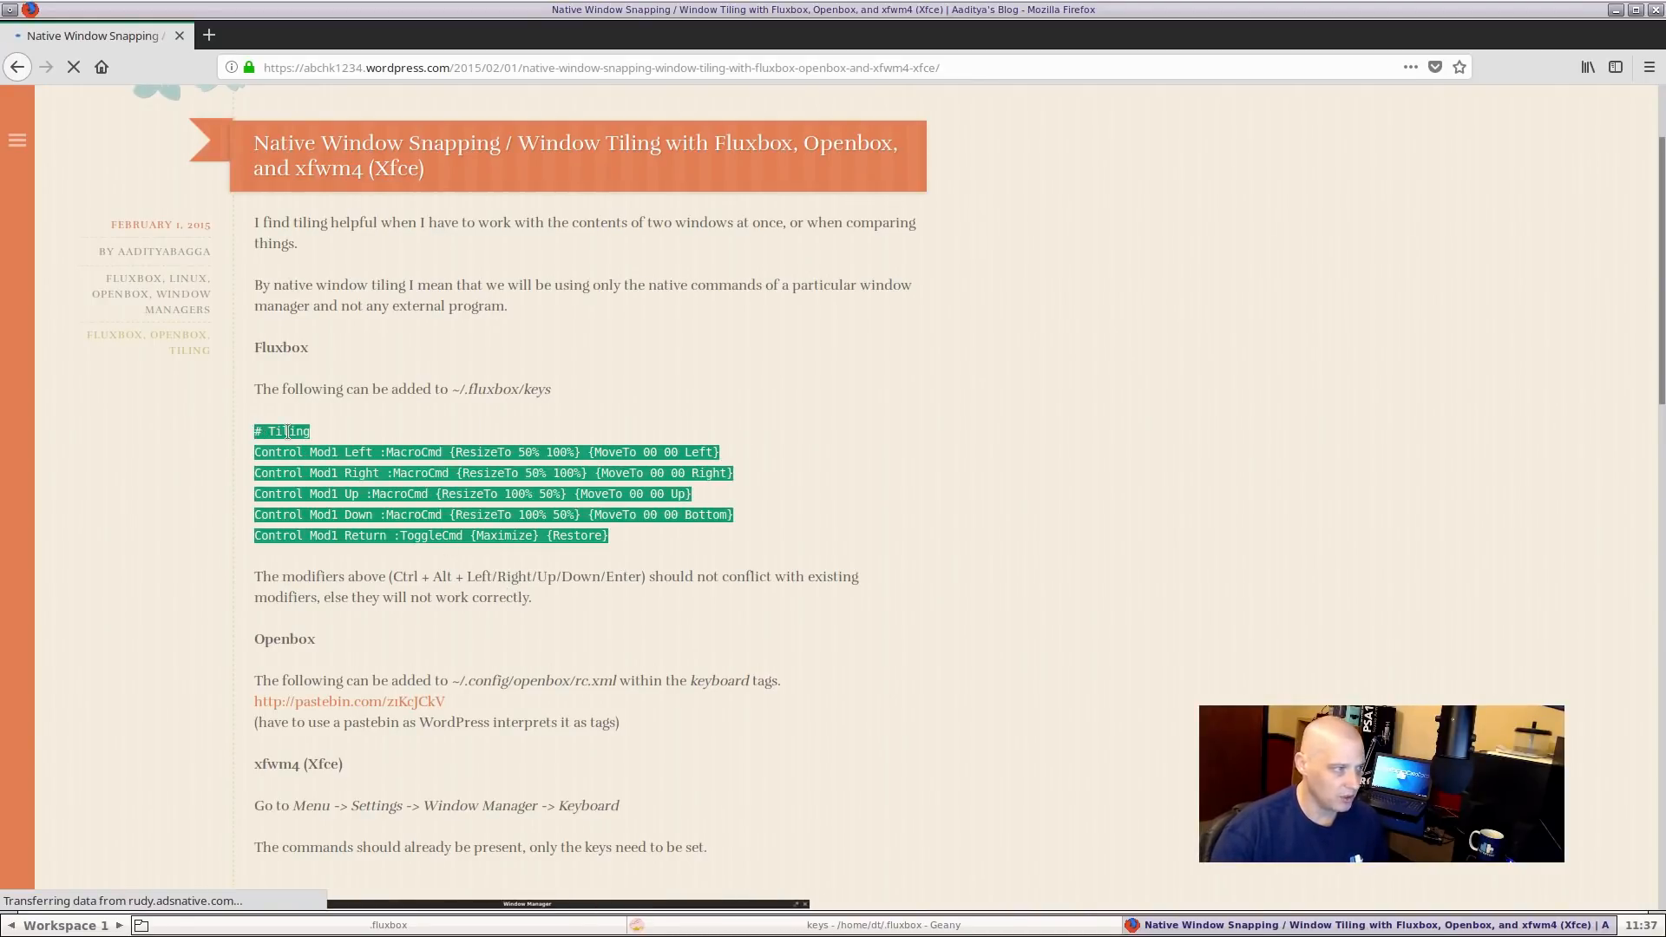
{"action": "right_click", "coordinate": [287, 431]}
{"action": "left_click", "coordinate": [325, 446]}
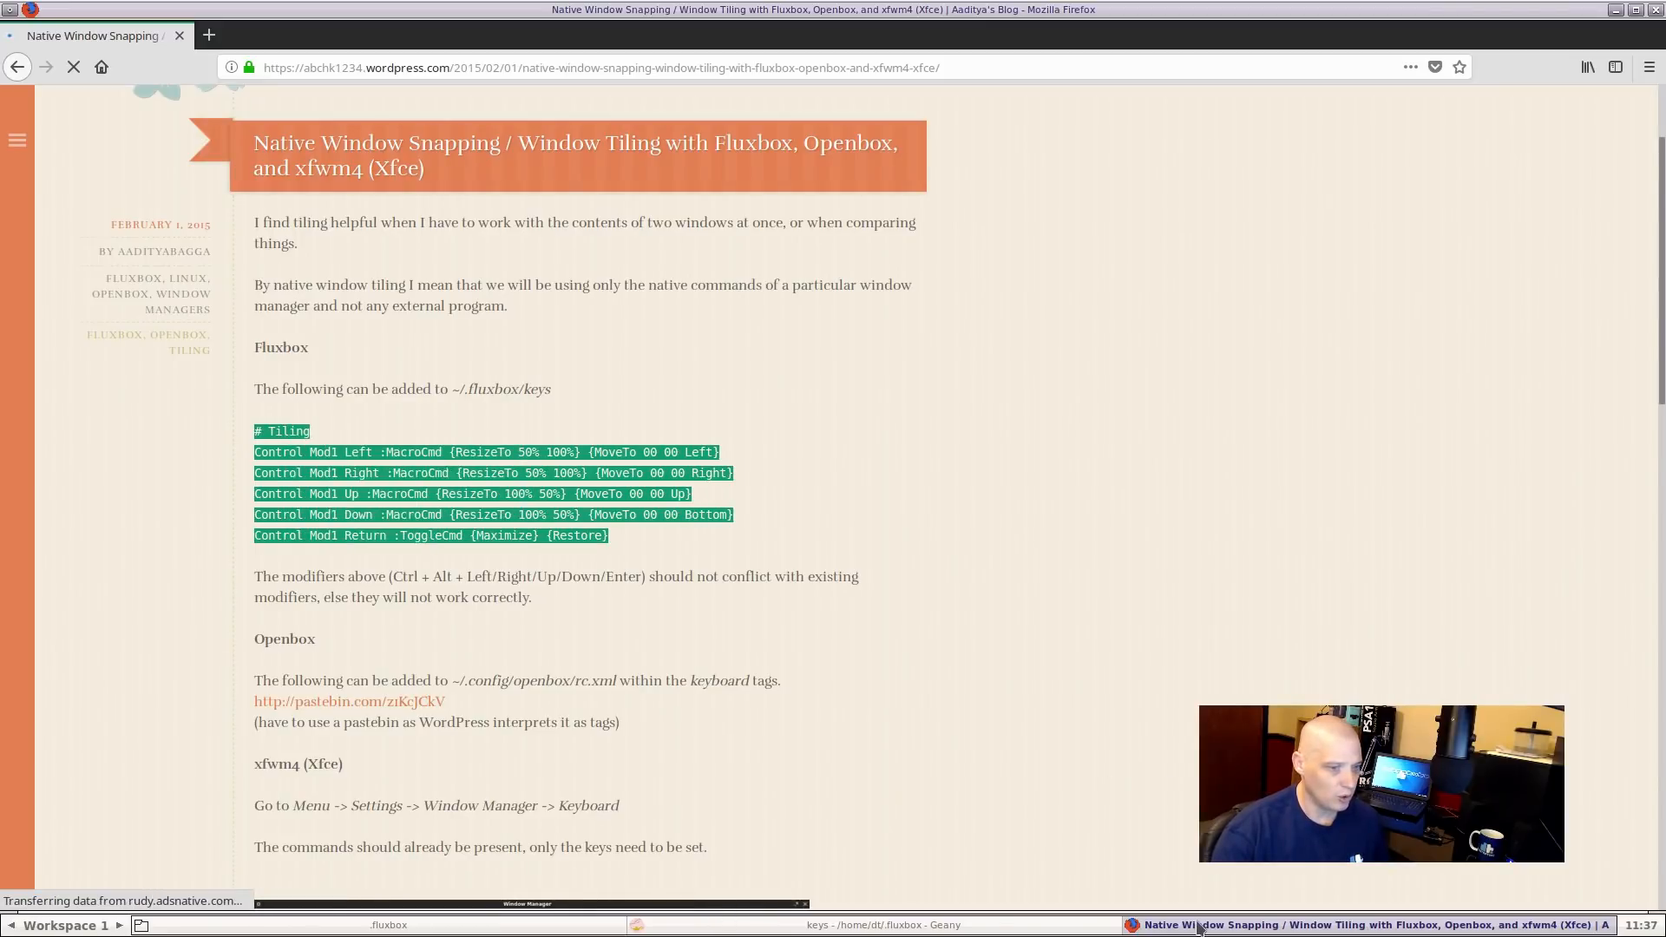
Switch to Geany and paste the tiling block at the end of the keys file, separated from the TakeToWorkspace bindings by a blank line
{"action": "left_click", "coordinate": [1198, 928]}
{"action": "left_click", "coordinate": [929, 924]}
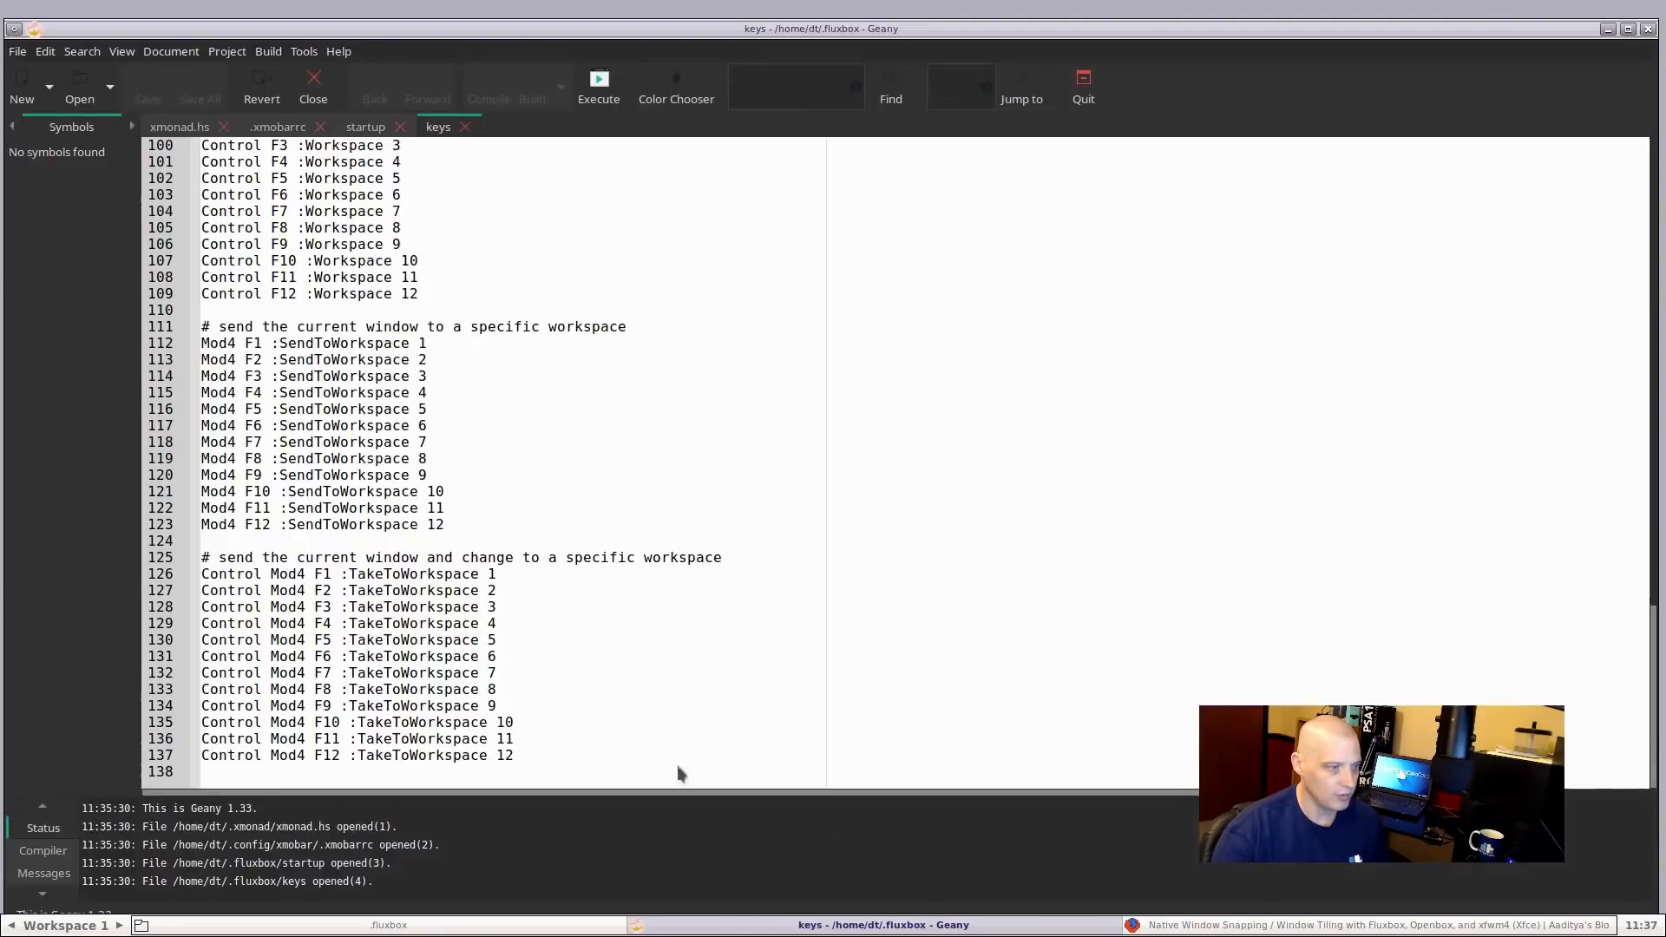
{"action": "left_click", "coordinate": [539, 757]}
{"action": "key", "text": "Return"}
{"action": "key", "text": "ctrl+v"}
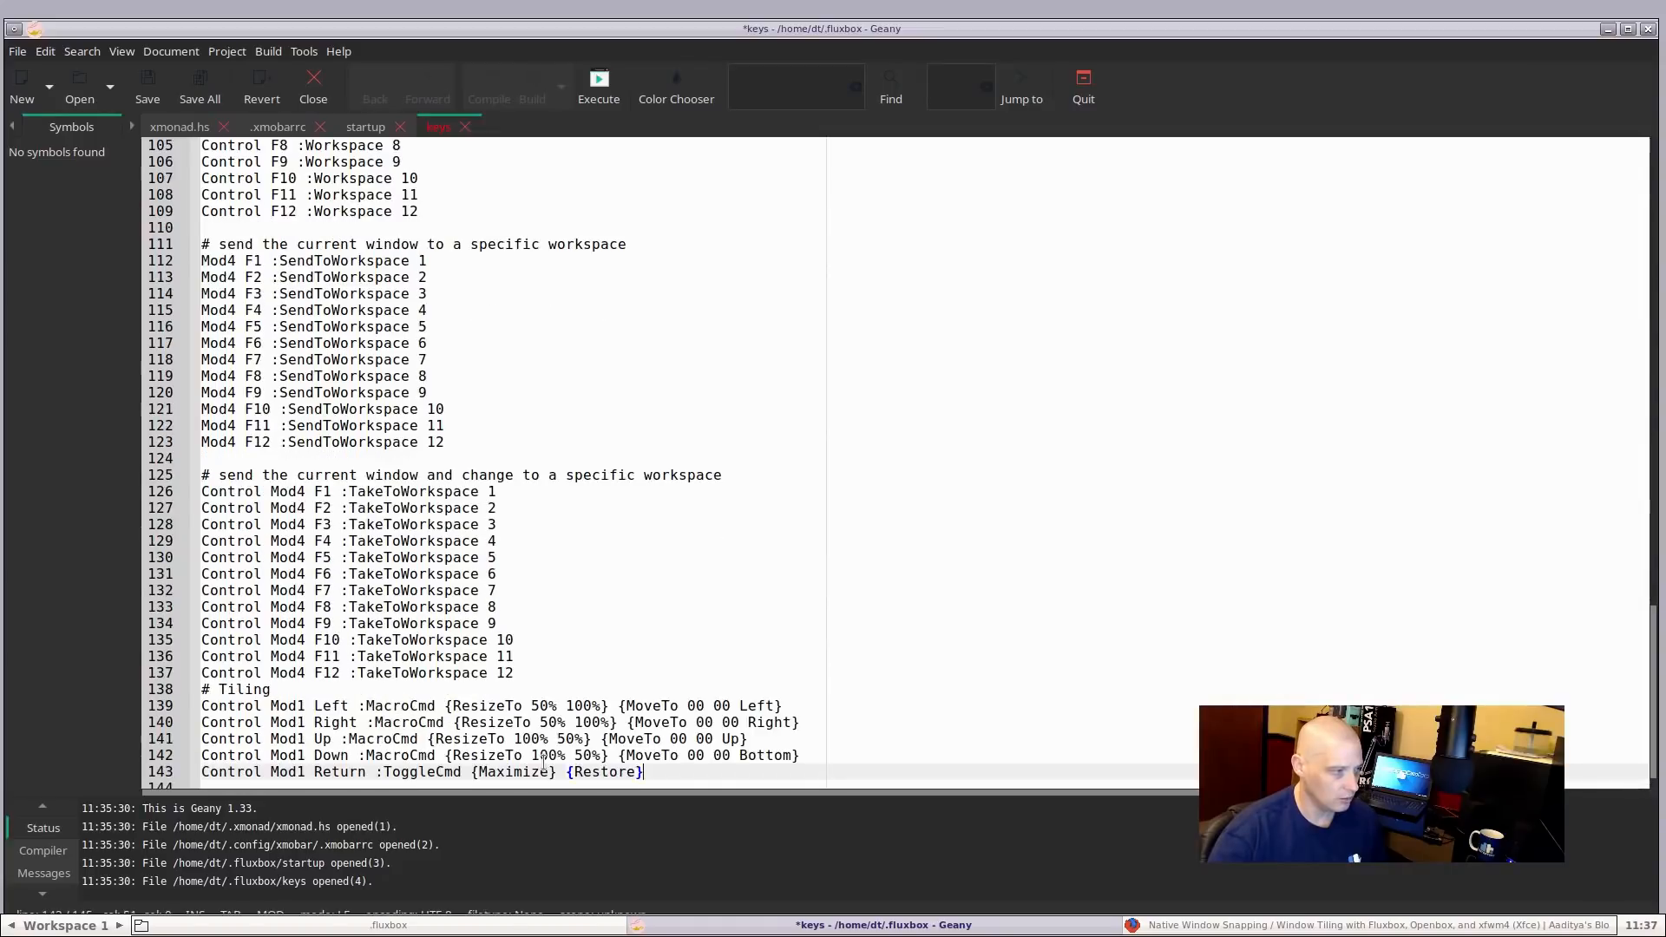
{"action": "left_click", "coordinate": [571, 674]}
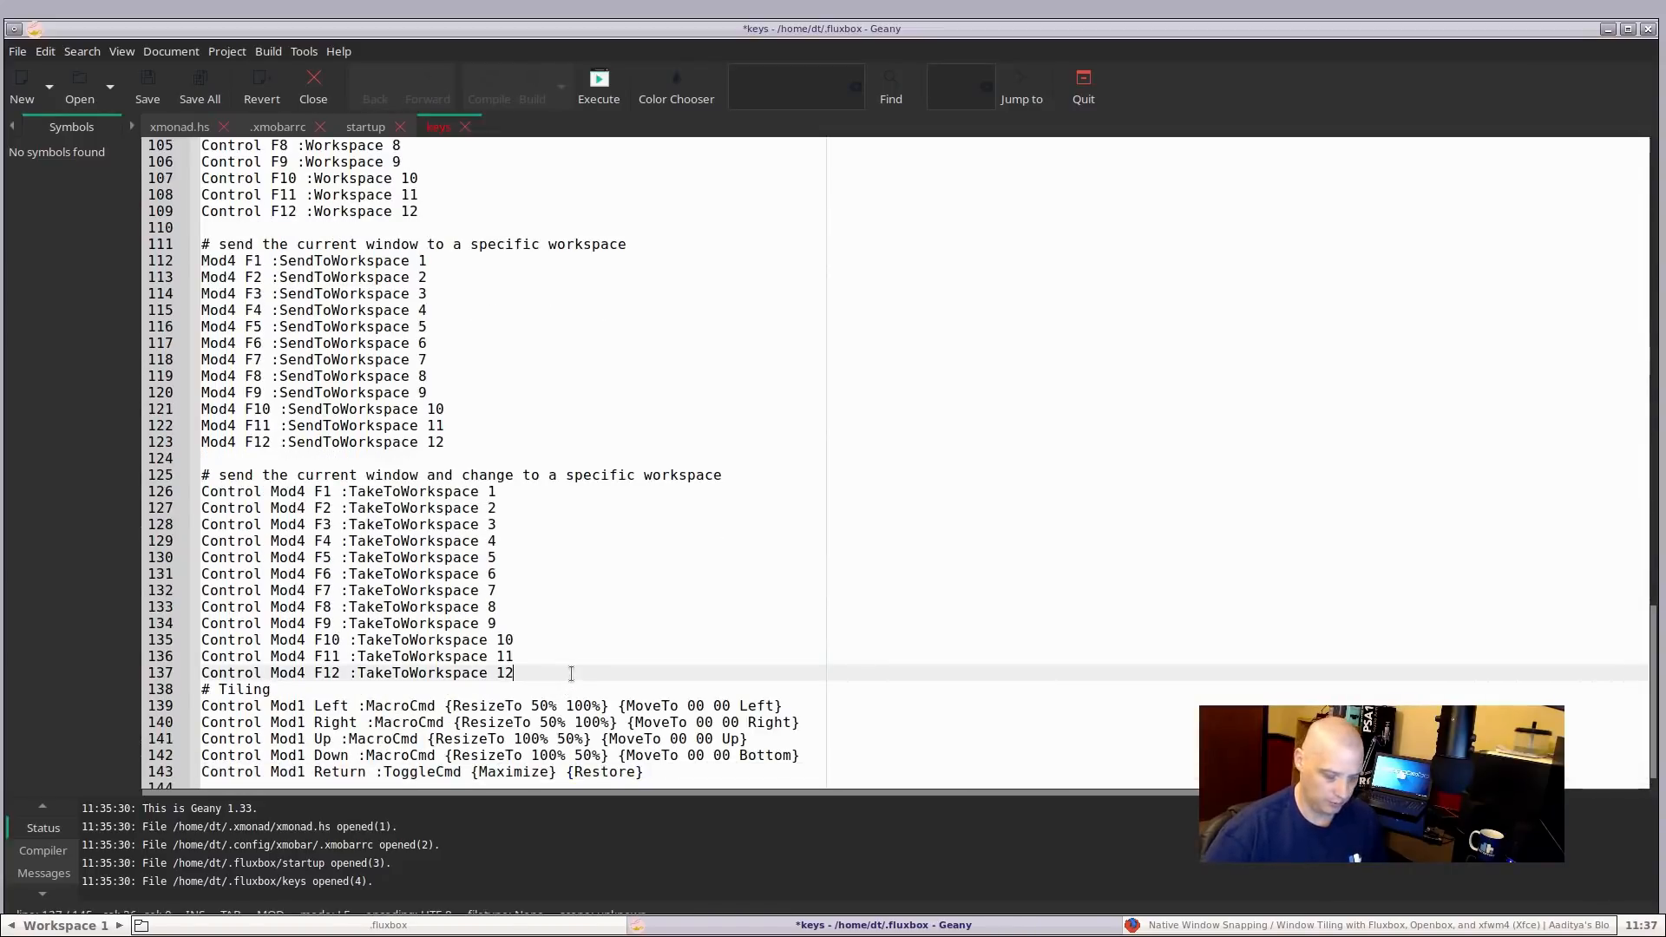
{"action": "key", "text": "Return"}
{"action": "scroll", "coordinate": [571, 674], "scroll_direction": "down", "scroll_amount": 1}
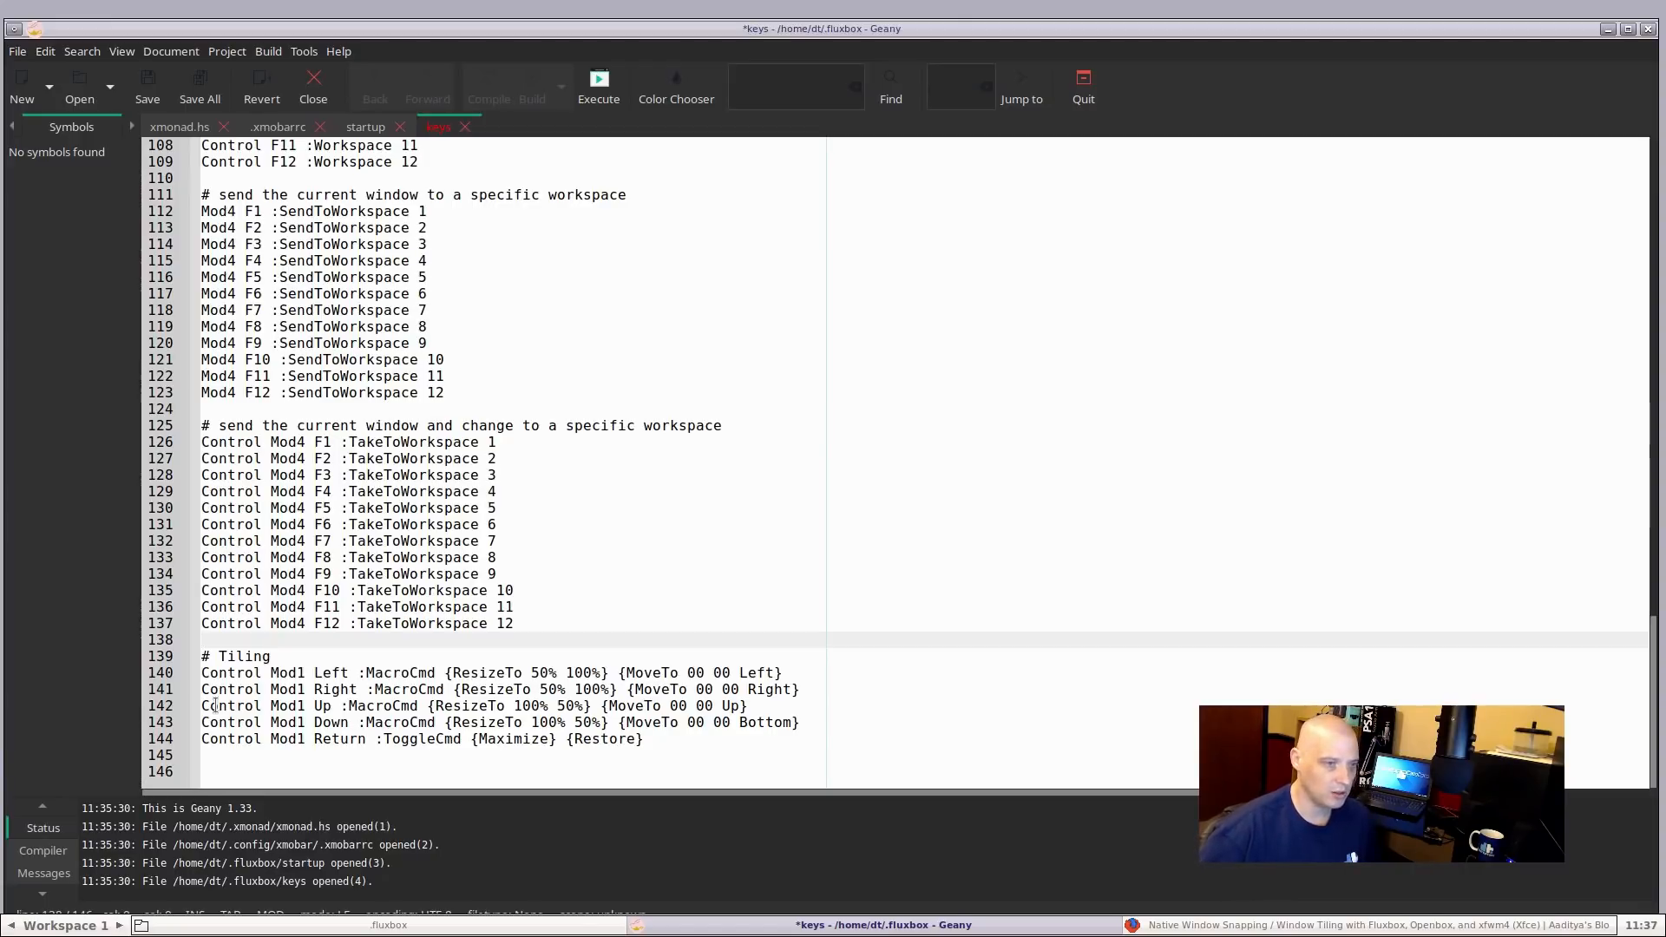
Try out the workspace-switching bindings by going to another workspace and returning to Workspace 1
{"action": "key", "text": "ctrl+F2"}
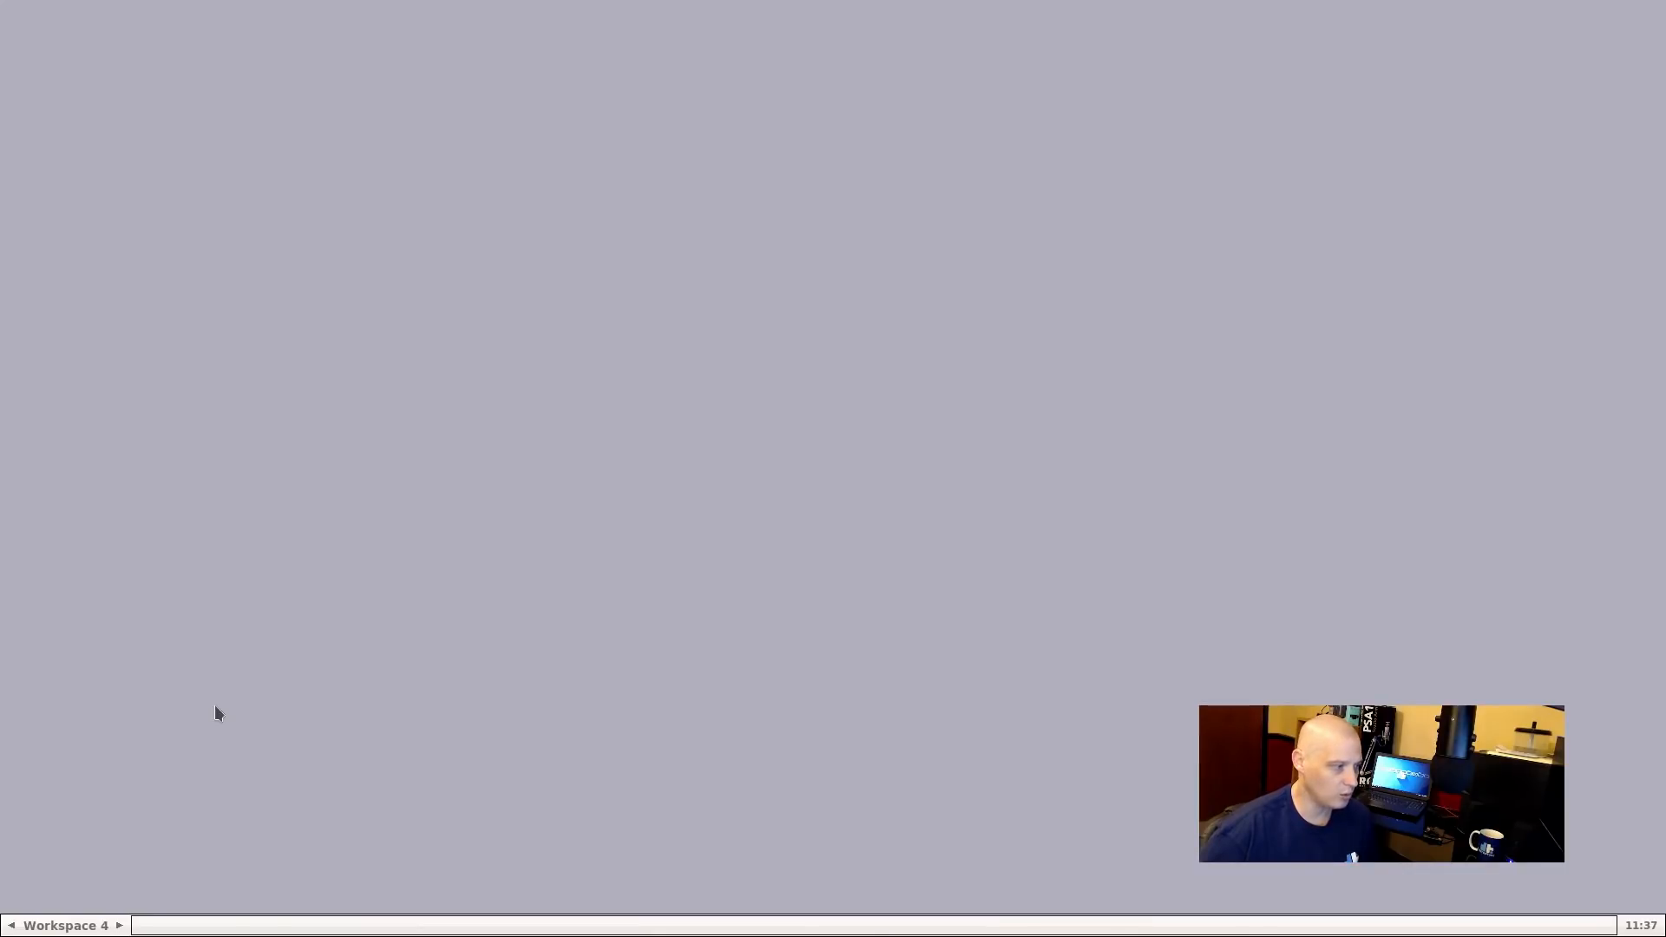
{"action": "key", "text": "ctrl+F1"}
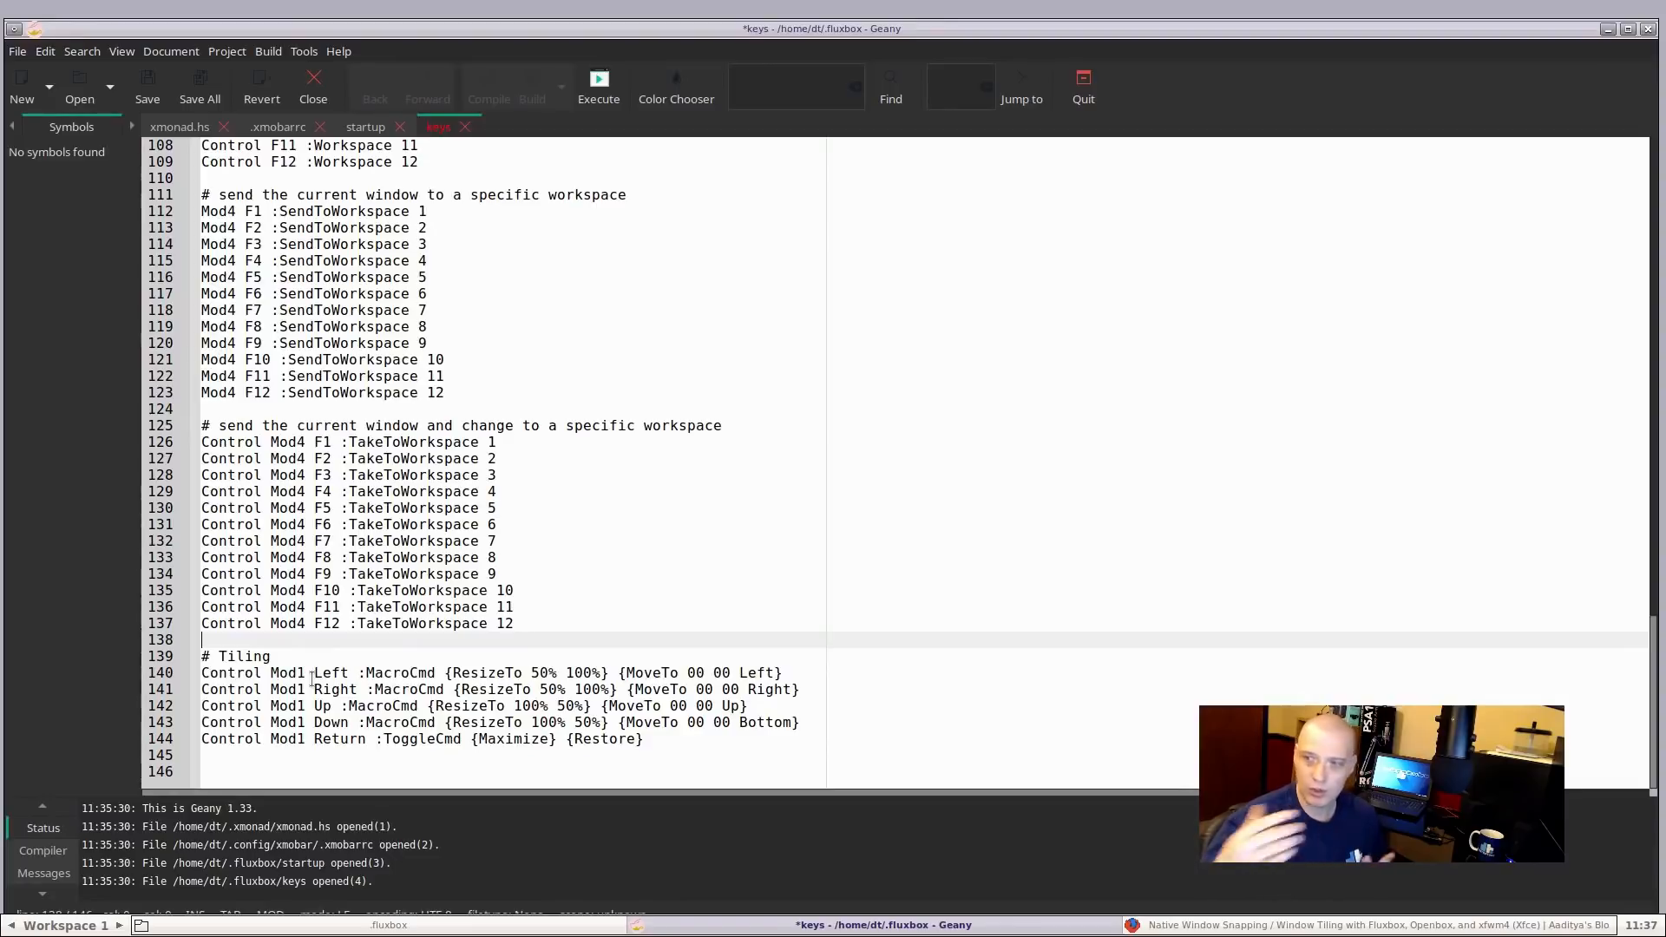
Replace the Control modifier with Shift in the Left tiling binding
{"action": "double_click", "coordinate": [239, 673]}
{"action": "type", "text": "Sg"}
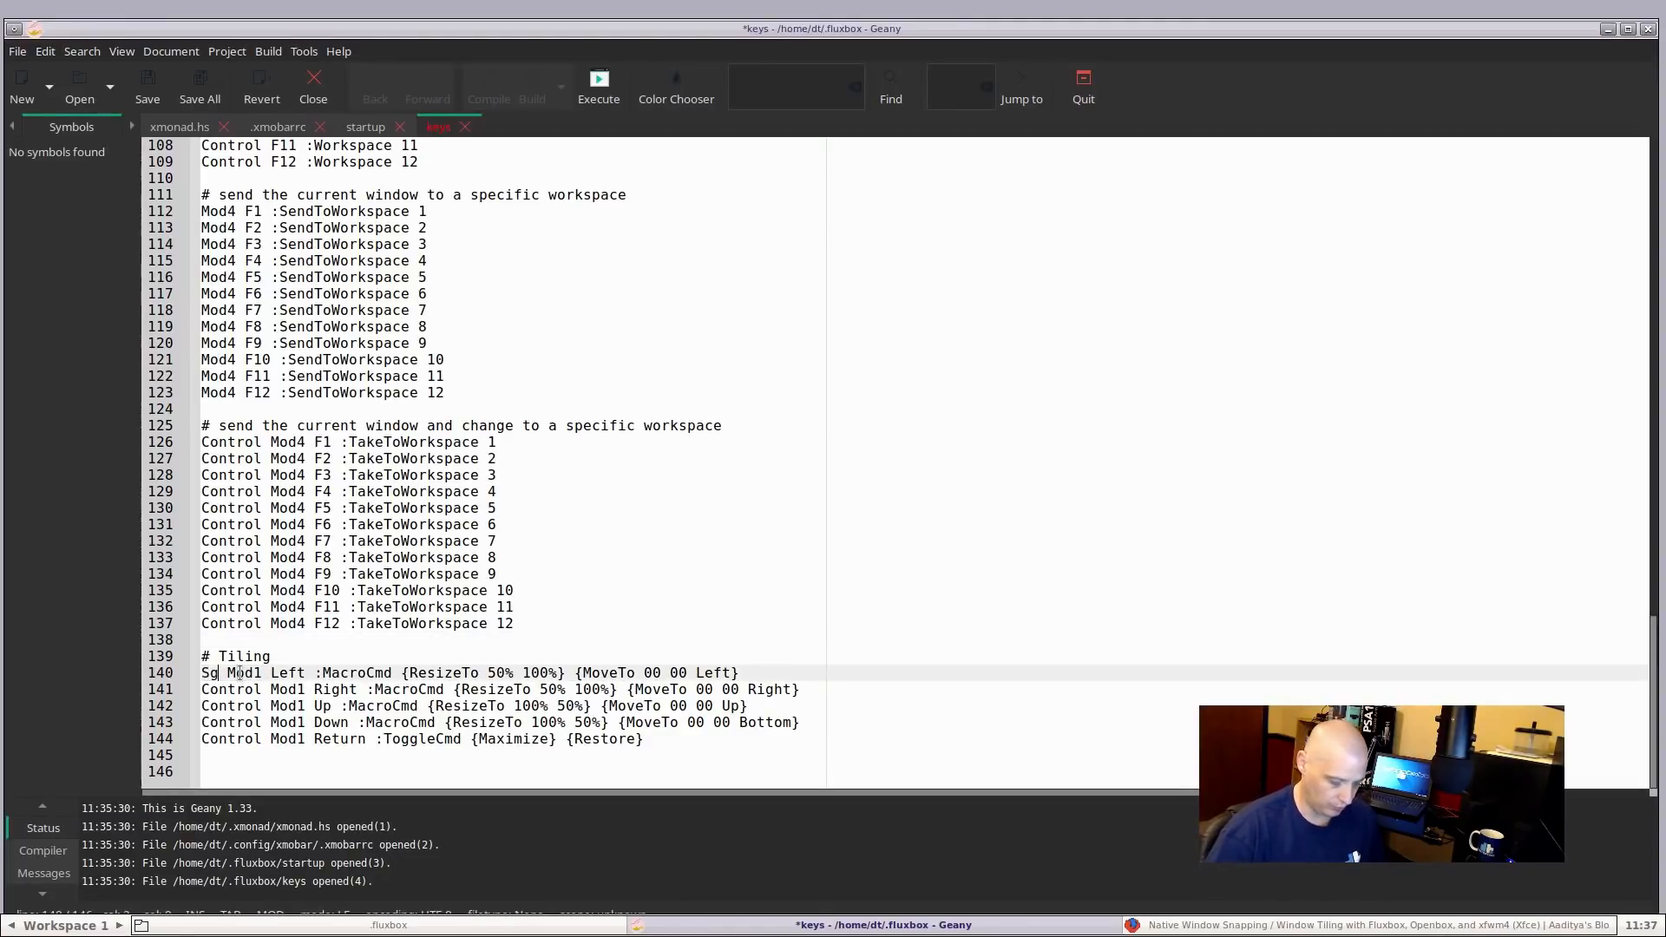
{"action": "key", "text": "BackSpace"}
{"action": "type", "text": "hift"}
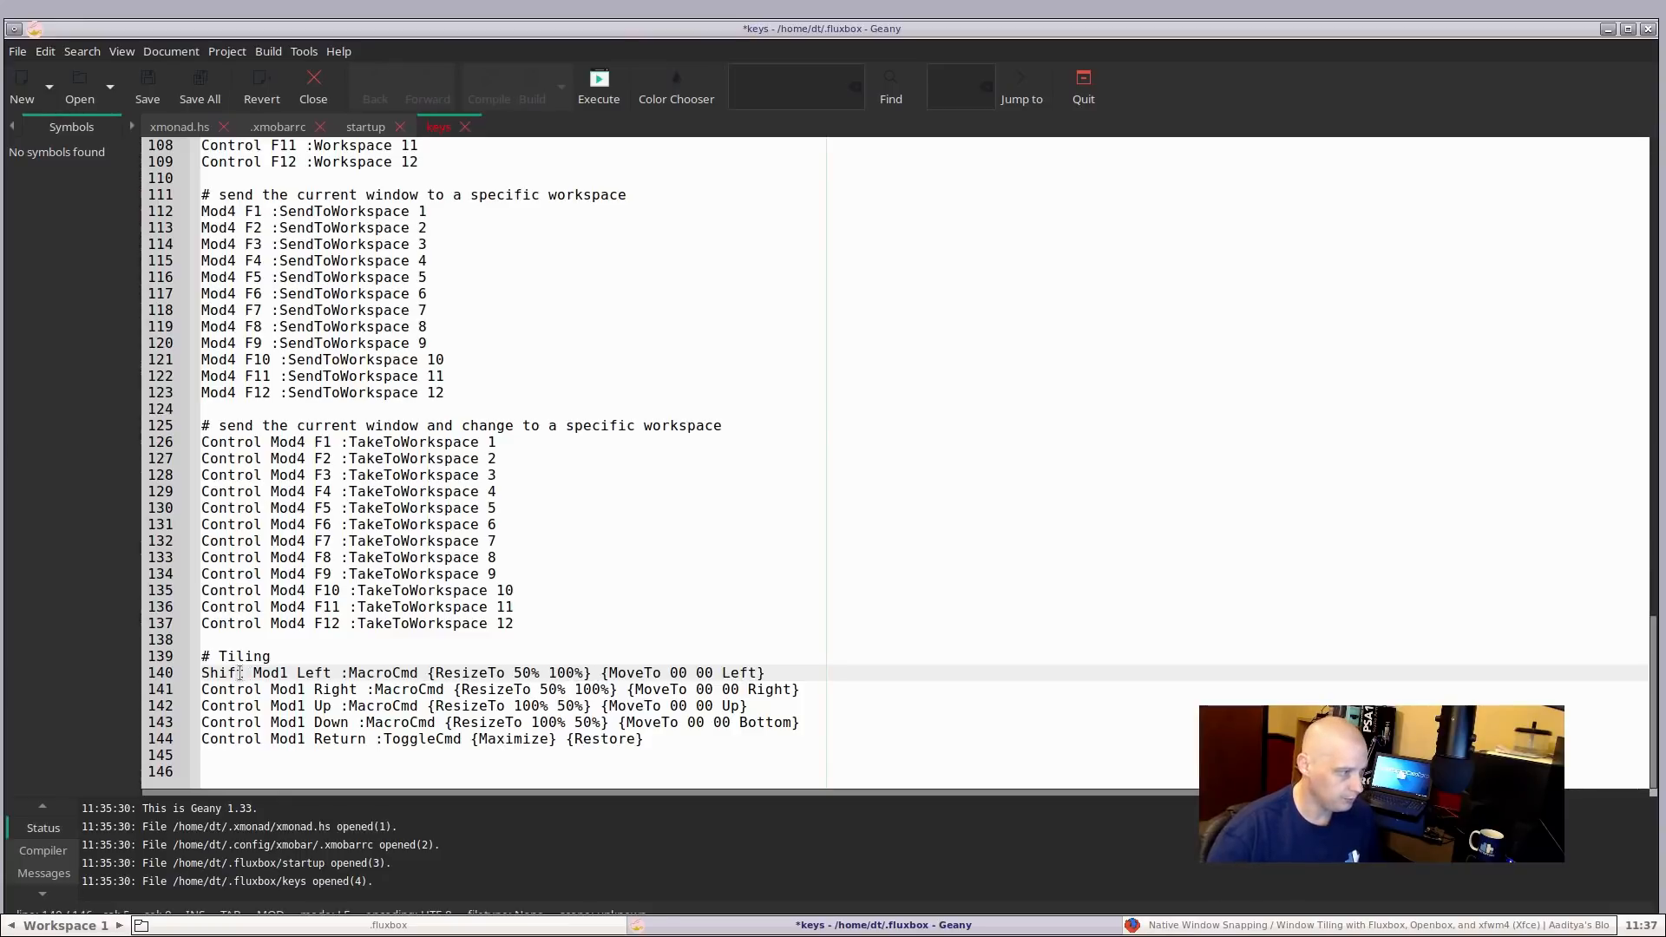
Copy the Shift modifier over Control in the Right, Up, Down and Return tiling bindings
{"action": "double_click", "coordinate": [228, 674]}
{"action": "key", "text": "ctrl+c"}
{"action": "double_click", "coordinate": [247, 690]}
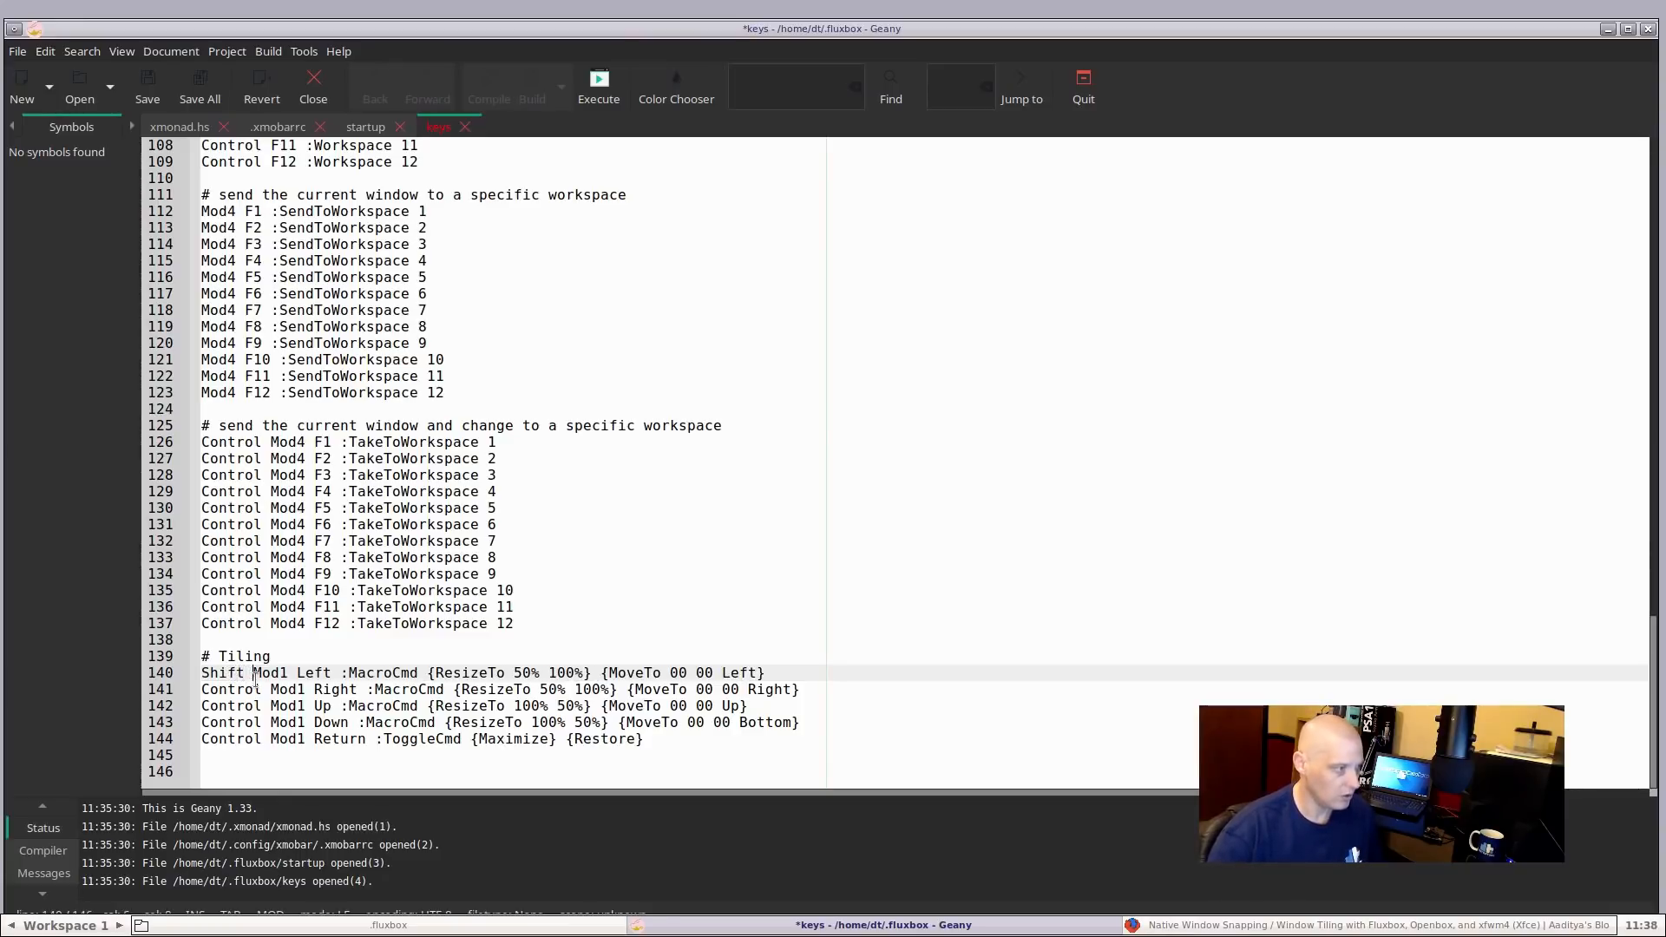
{"action": "key", "text": "ctrl+v"}
{"action": "double_click", "coordinate": [239, 707]}
{"action": "key", "text": "ctrl+v"}
{"action": "double_click", "coordinate": [227, 723]}
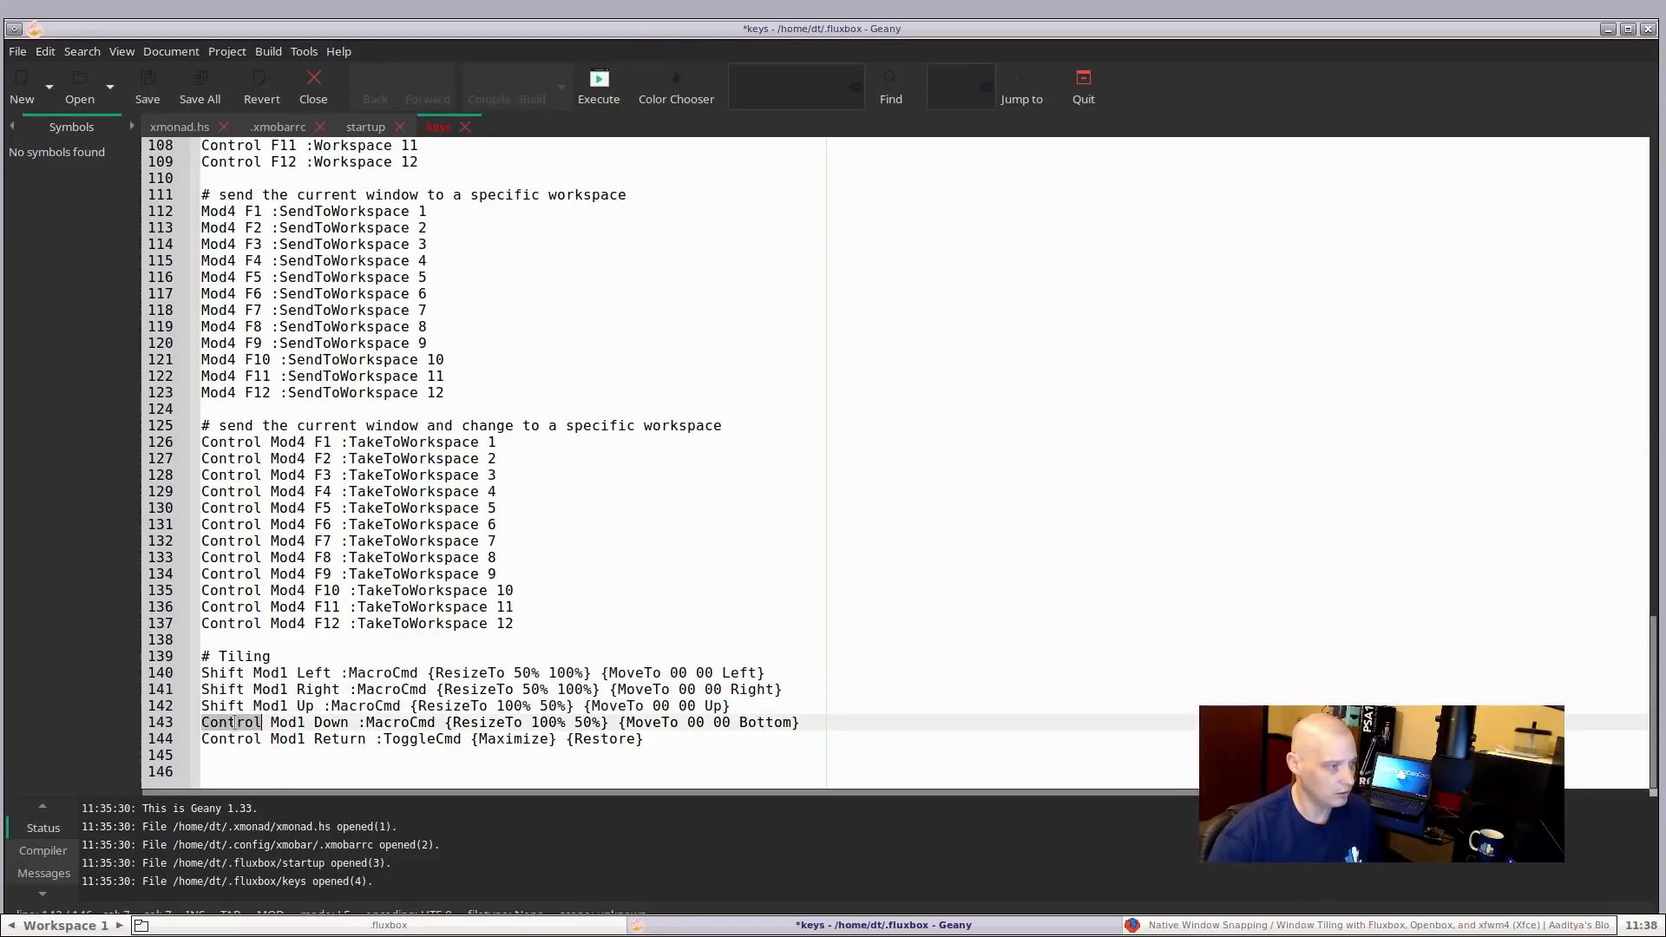
{"action": "key", "text": "ctrl+v"}
{"action": "double_click", "coordinate": [227, 739]}
{"action": "key", "text": "ctrl+v"}
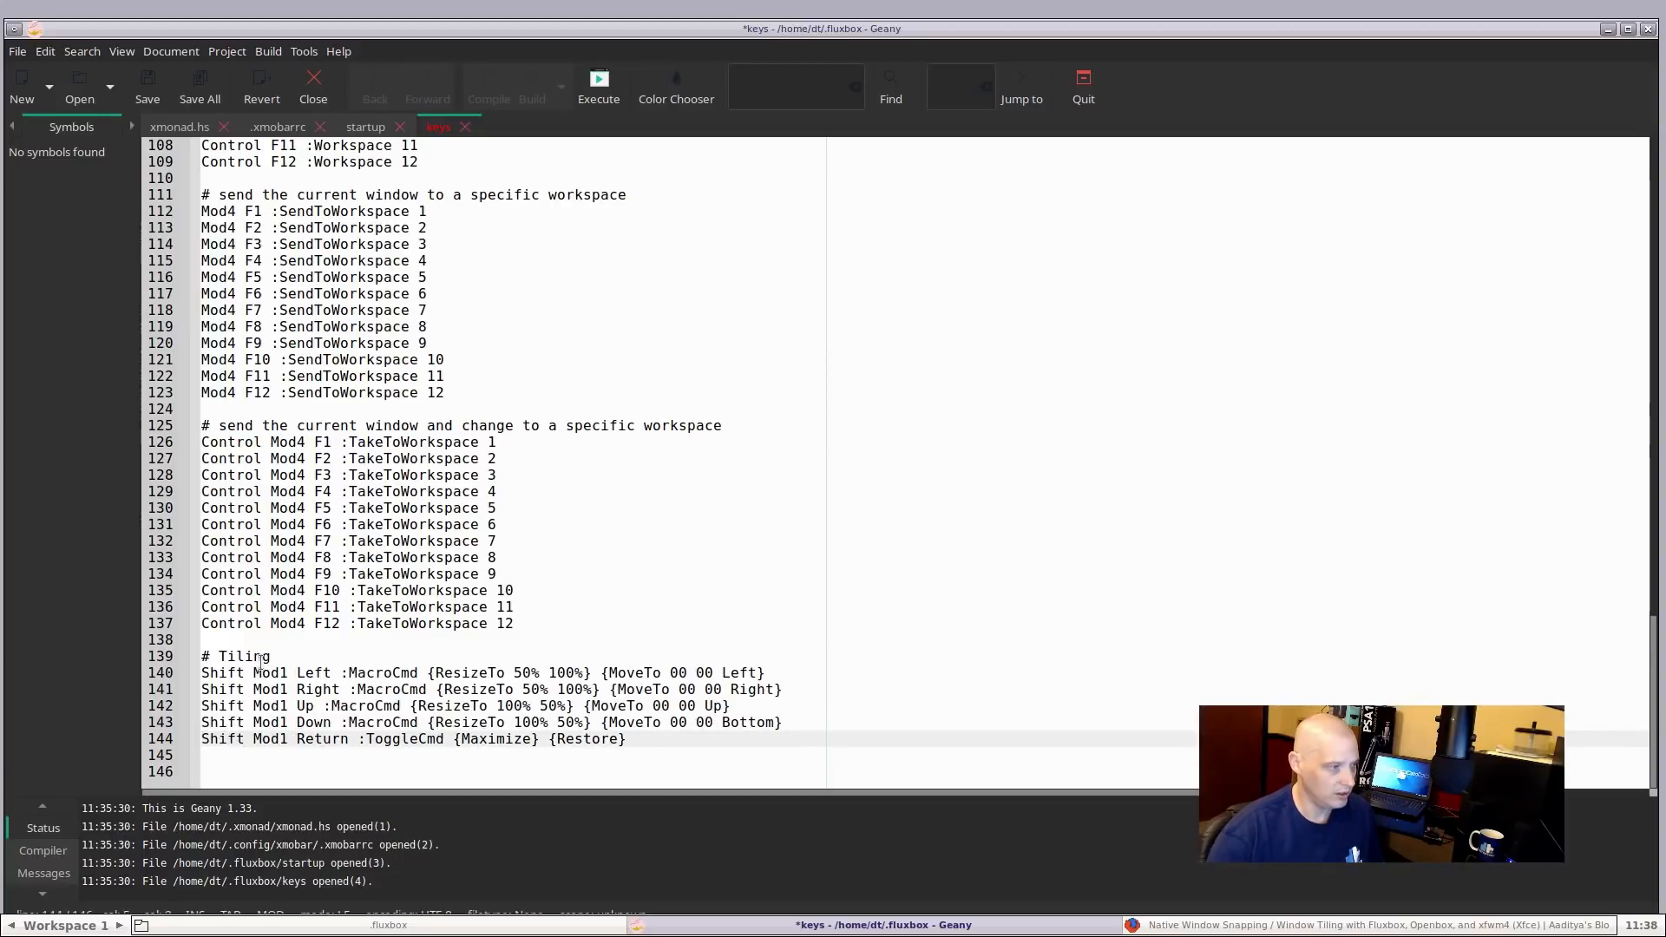
Replace Mod1 with Mod4 in all five tiling bindings of the keys file
{"action": "left_click", "coordinate": [281, 673]}
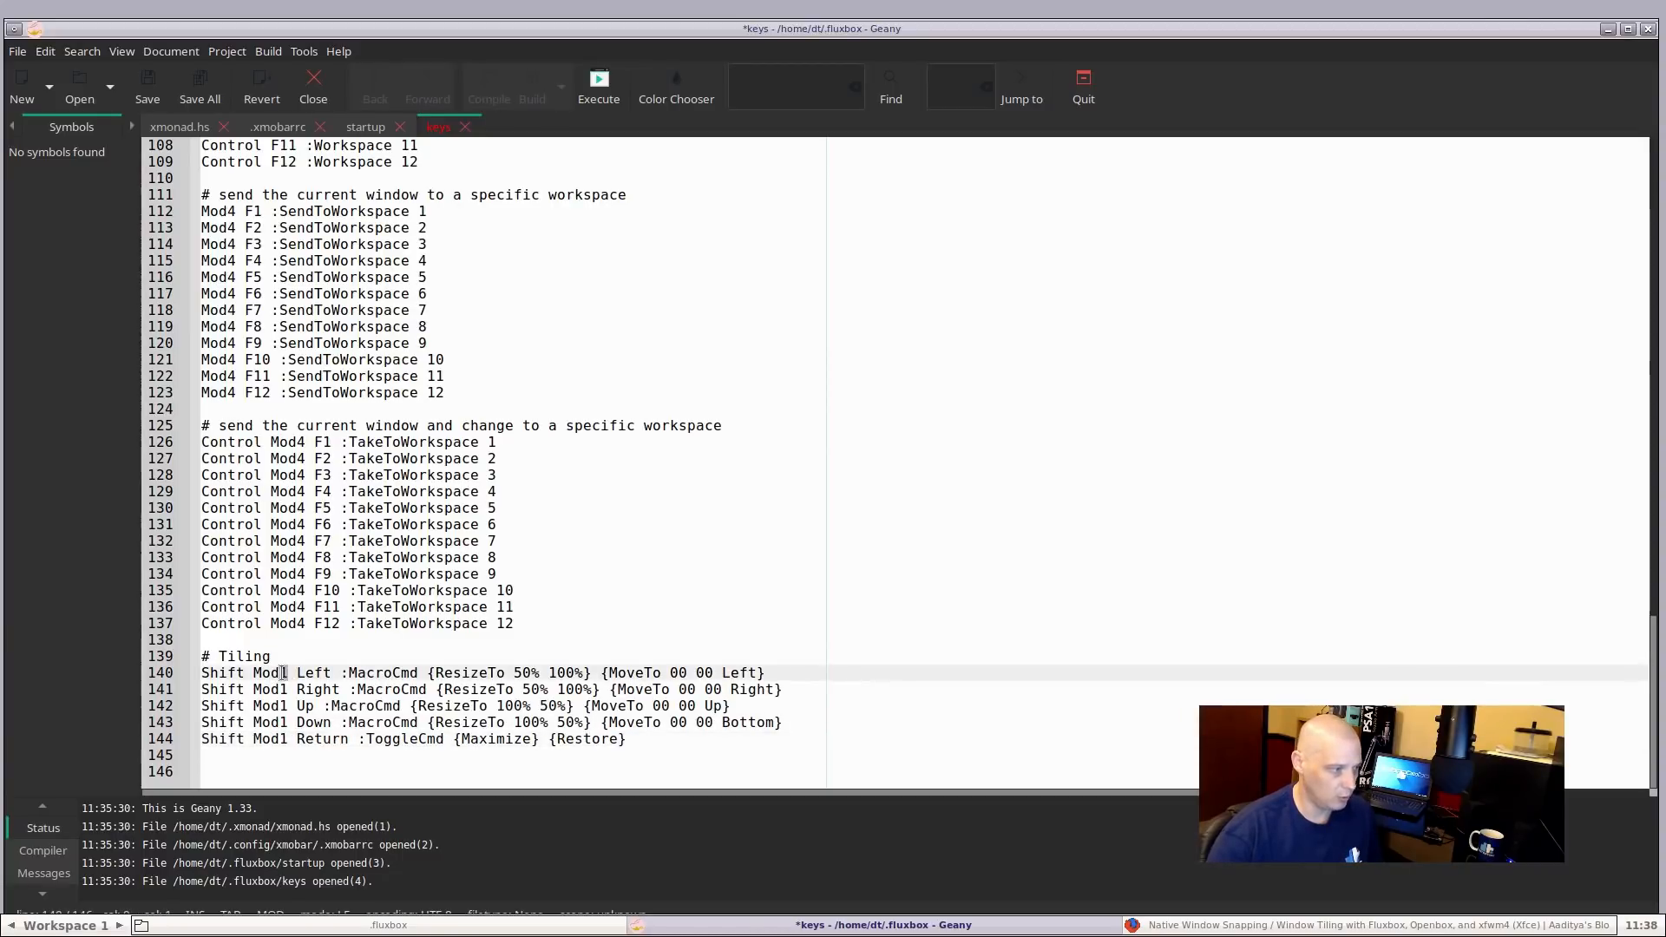
{"action": "double_click", "coordinate": [260, 675]}
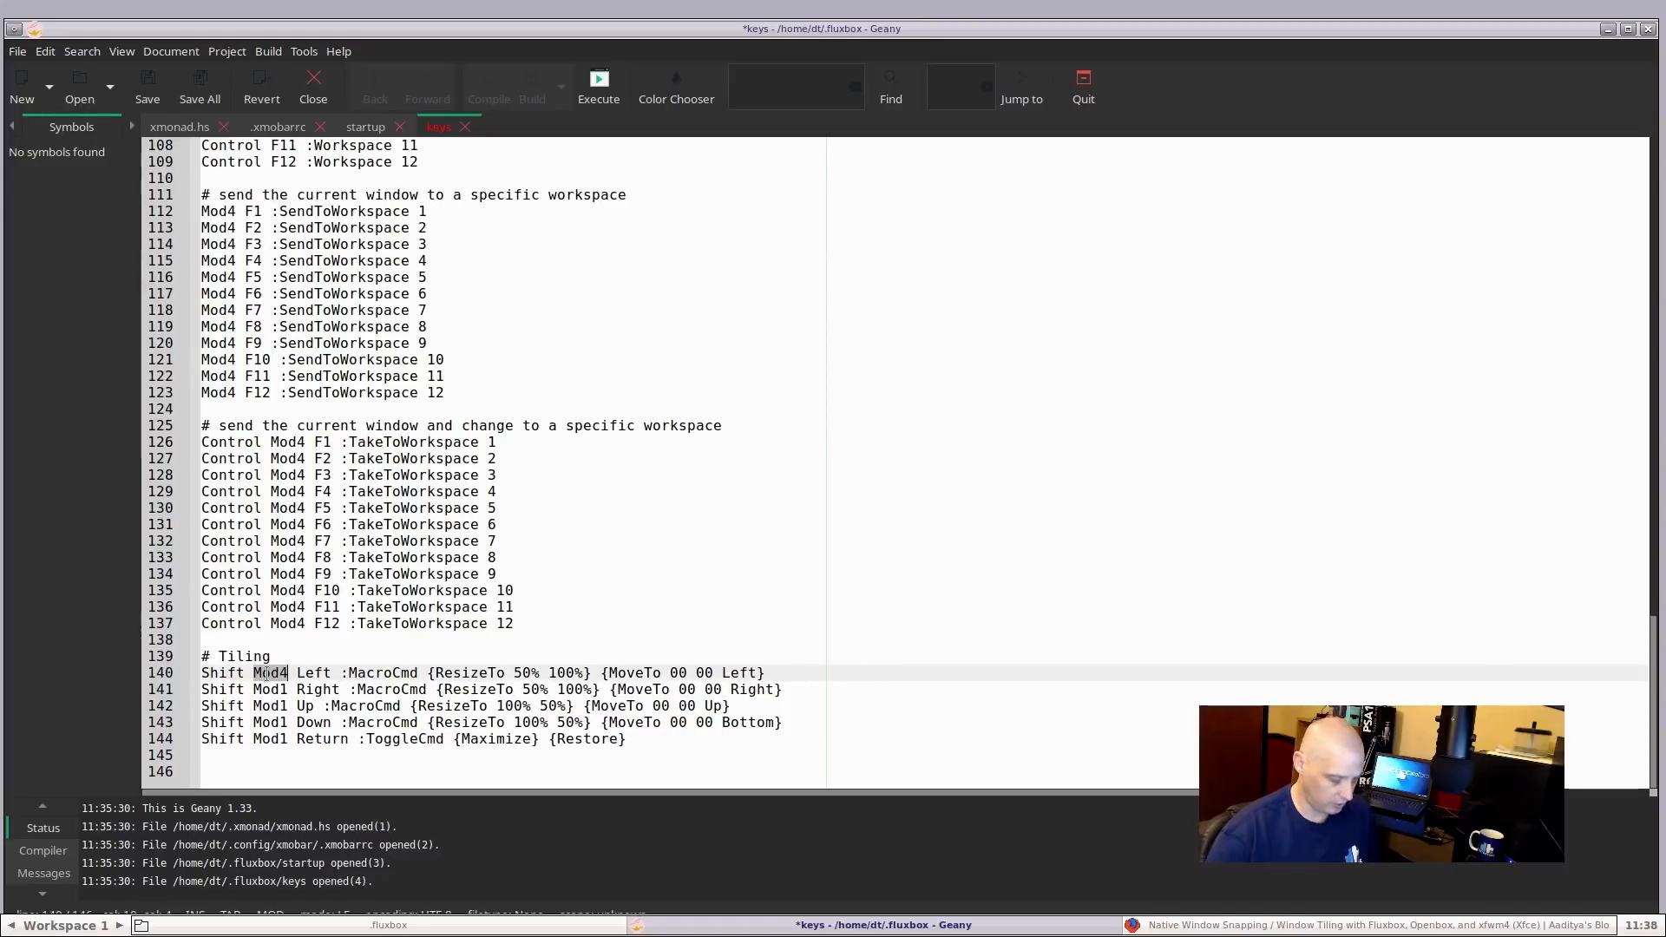
{"action": "double_click", "coordinate": [262, 689]}
{"action": "key", "text": "ctrl+v"}
{"action": "double_click", "coordinate": [265, 706]}
{"action": "key", "text": "ctrl+v"}
{"action": "double_click", "coordinate": [268, 722]}
{"action": "key", "text": "ctrl+v"}
{"action": "double_click", "coordinate": [271, 738]}
{"action": "key", "text": "ctrl+v"}
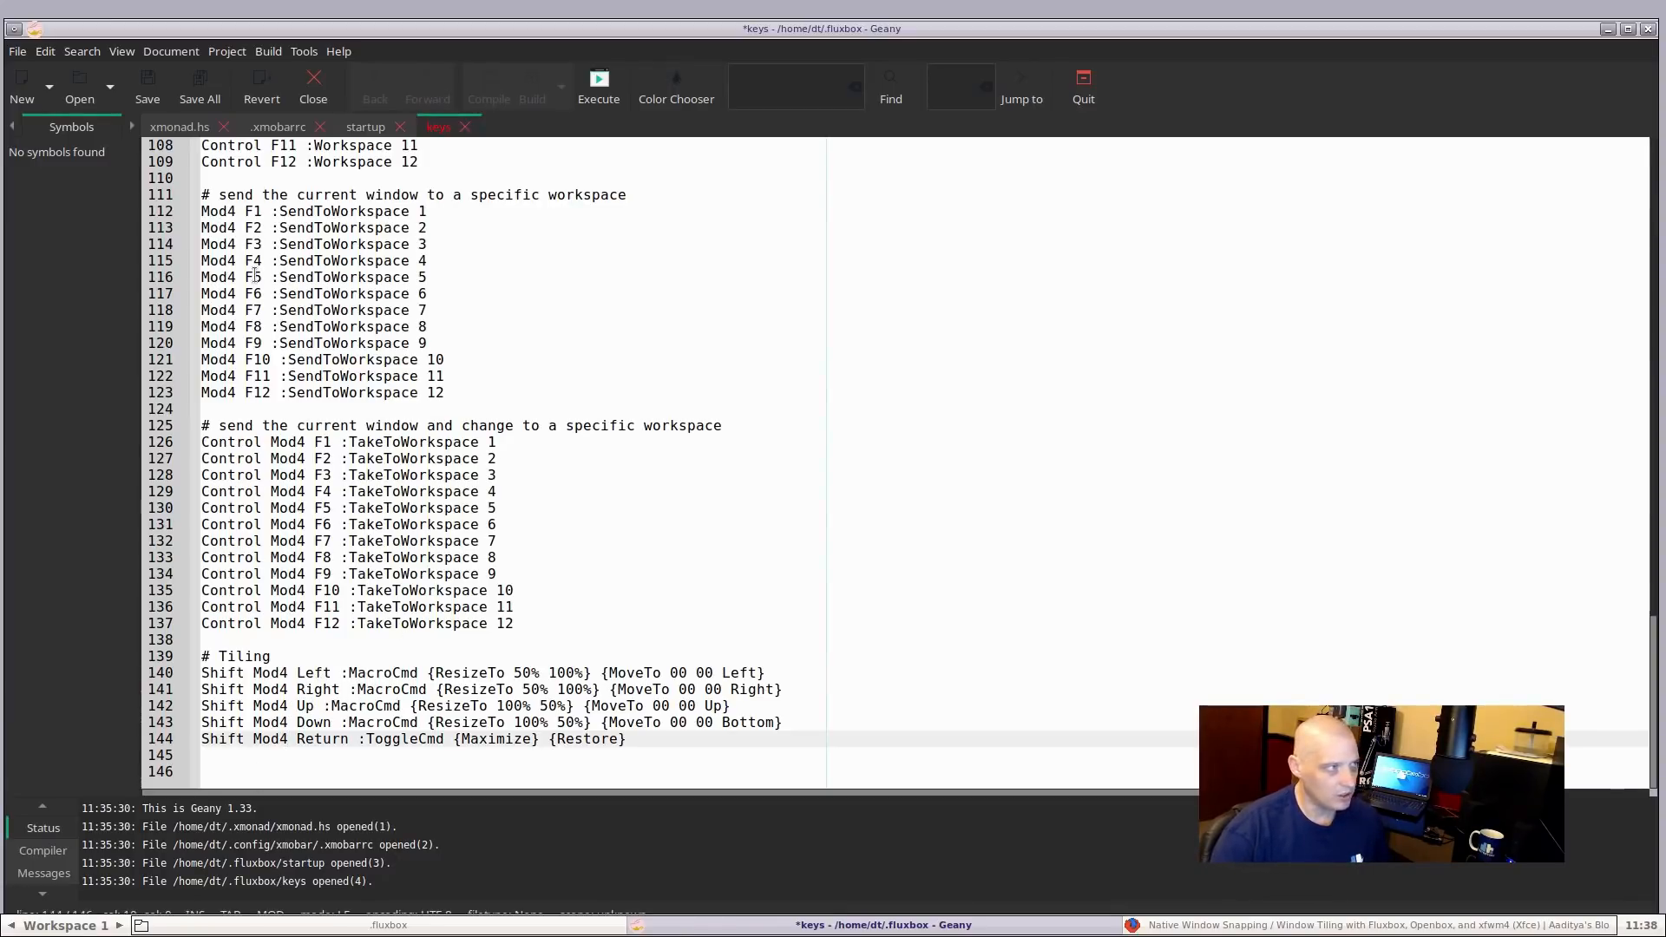
Save the keys file and restart Fluxbox
{"action": "left_click", "coordinate": [154, 93]}
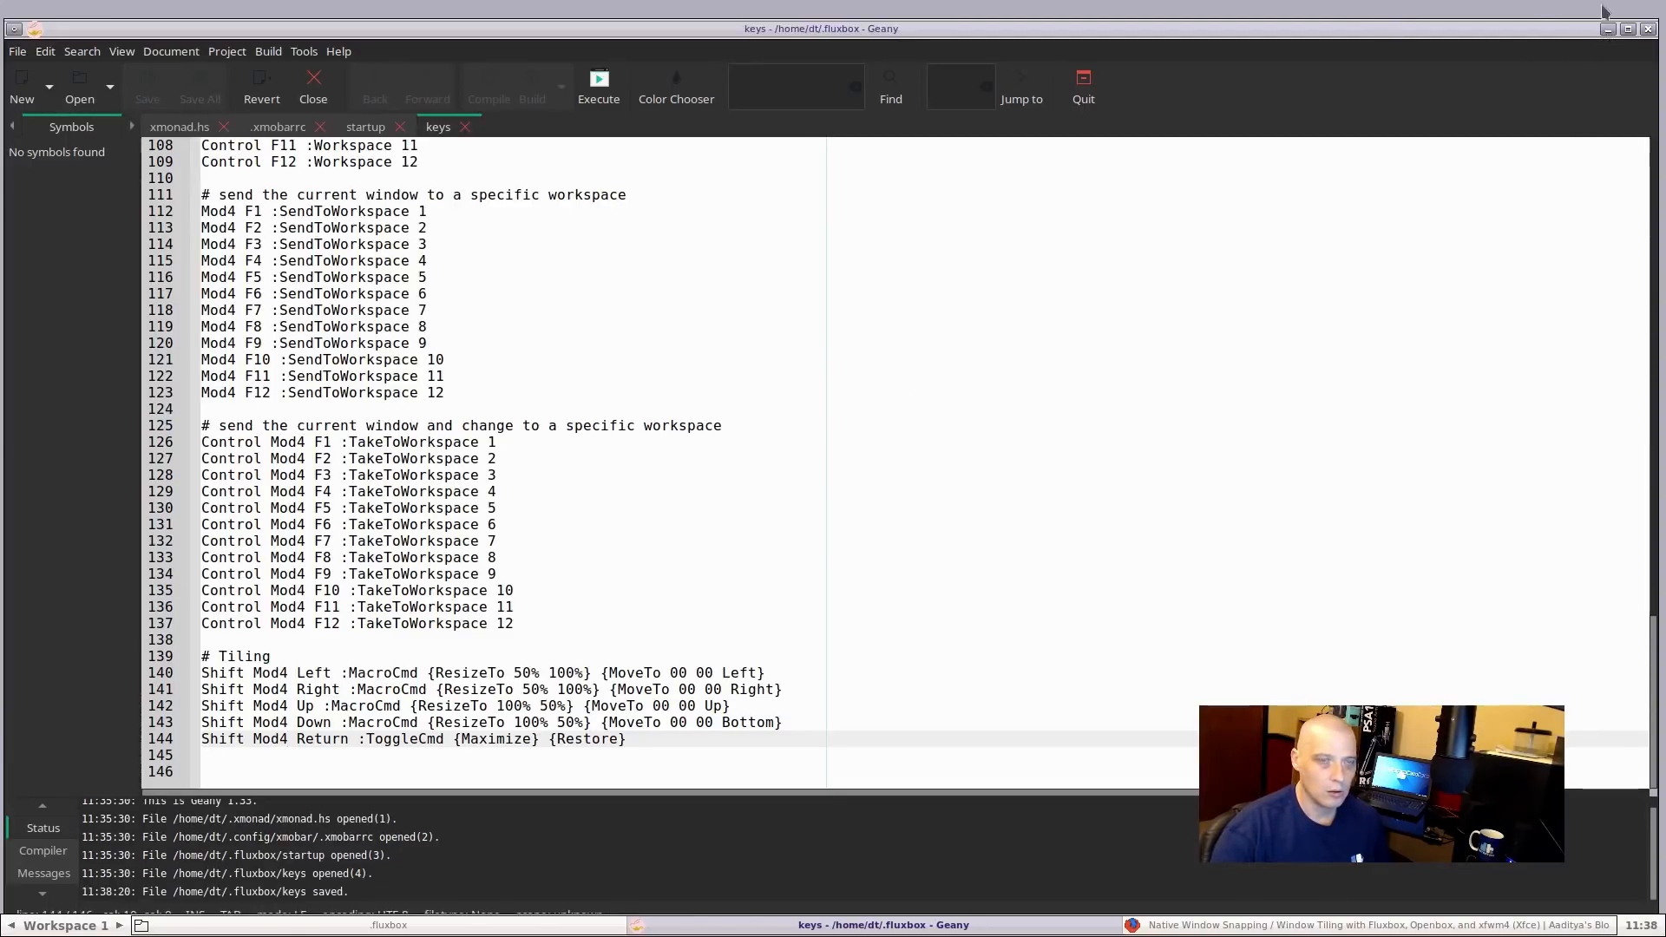
{"action": "left_click", "coordinate": [1606, 33]}
{"action": "right_click", "coordinate": [1605, 34]}
{"action": "mouse_move", "coordinate": [1574, 192]}
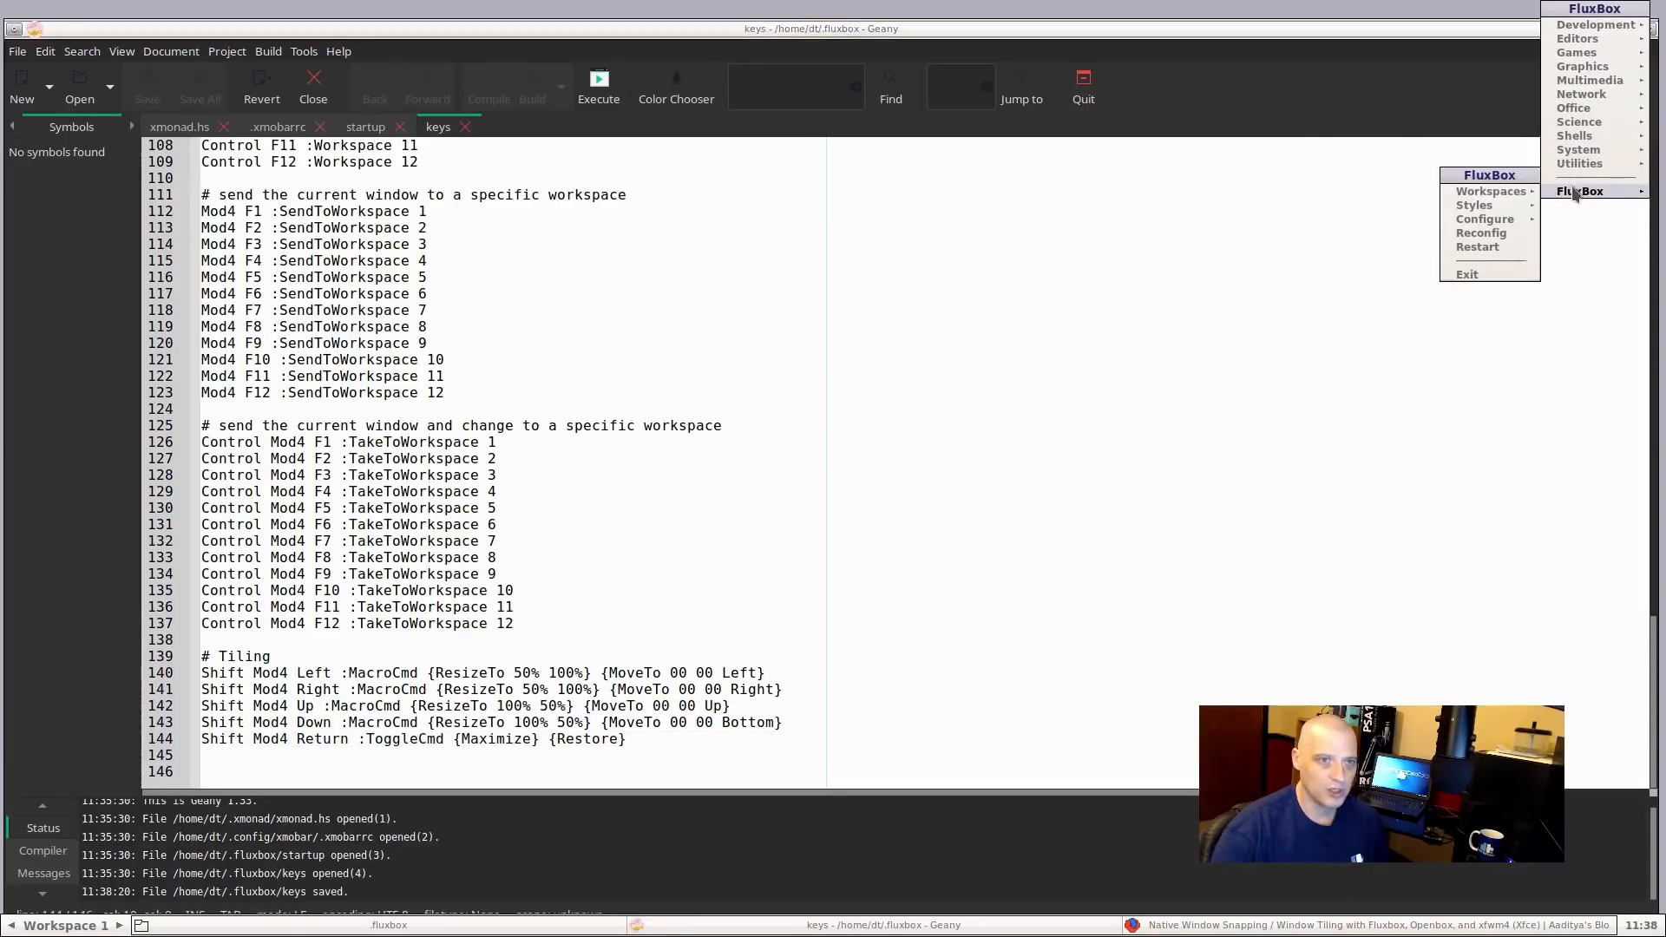
{"action": "left_click", "coordinate": [1477, 247]}
Test the tiling bindings on the Geany window: tile it to the left, right, upper and lower half of the screen, and maximize it
{"action": "left_click", "coordinate": [886, 603]}
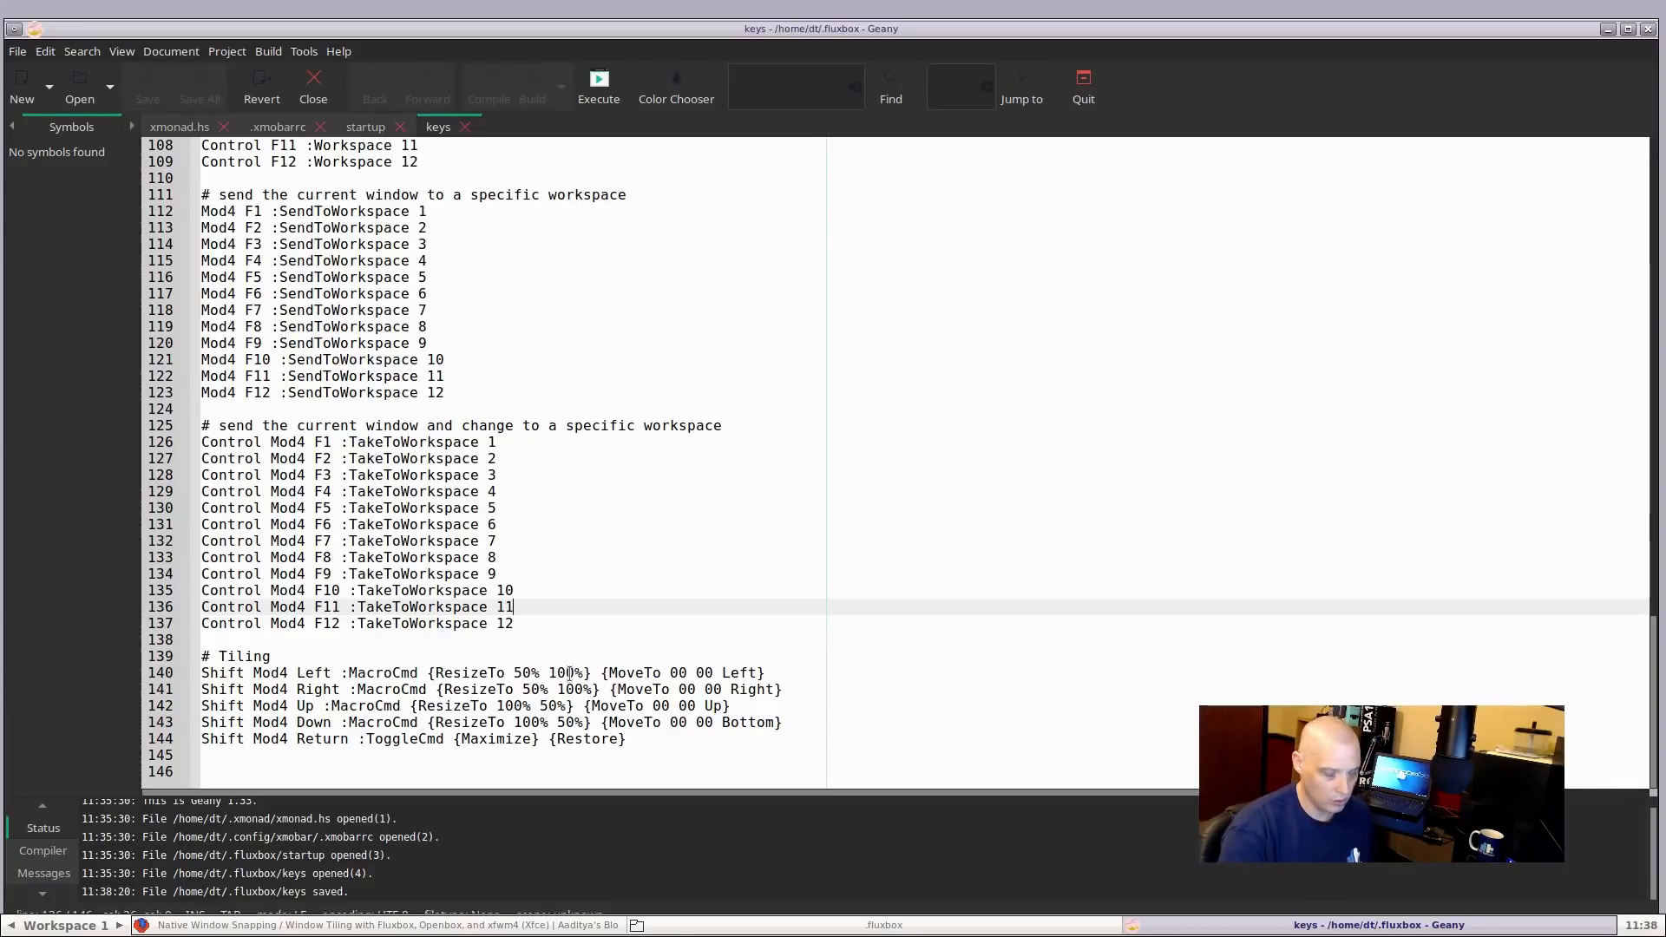
{"action": "key", "text": "shift+super+Left"}
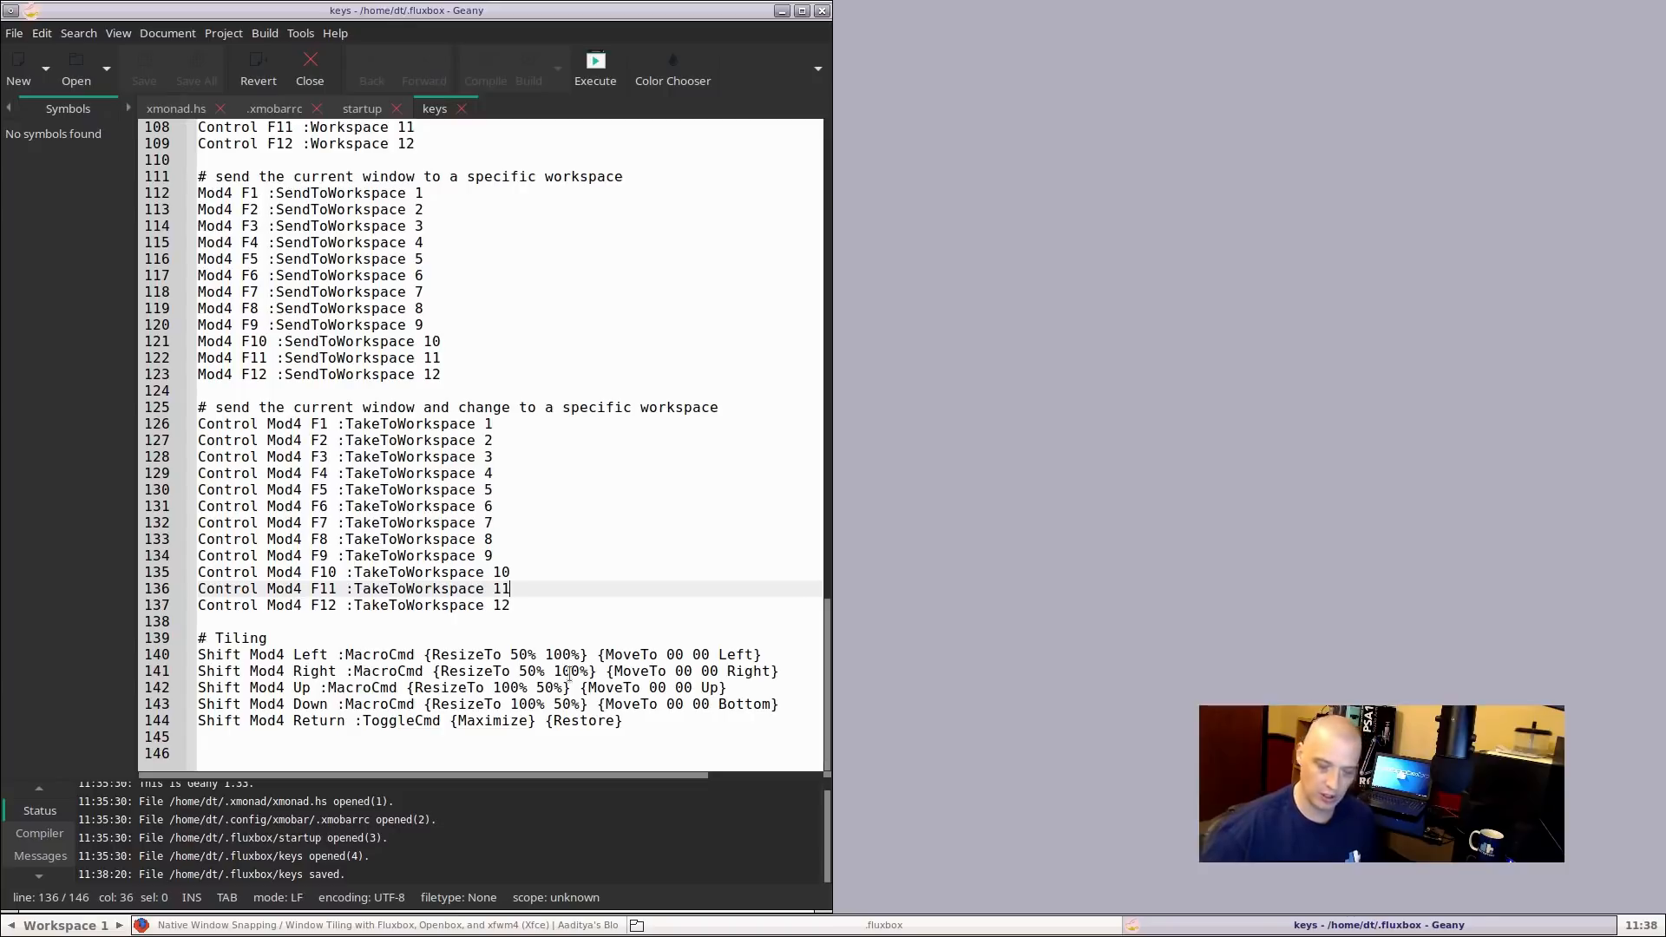
{"action": "key", "text": "shift+super+Right"}
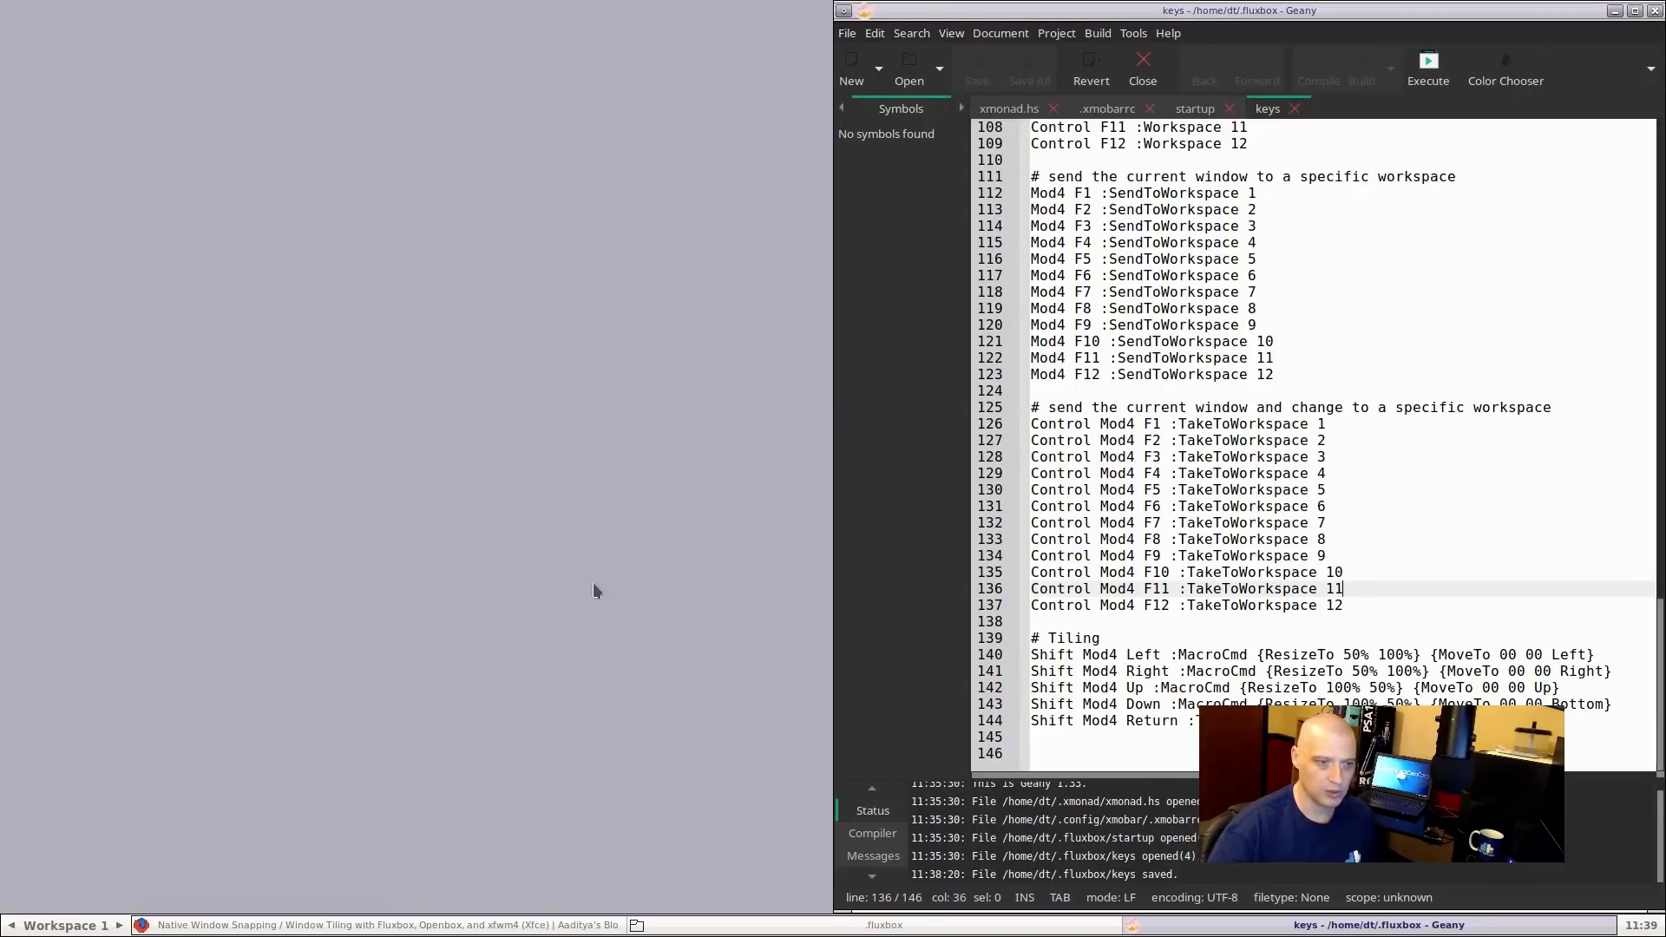
{"action": "triple_click", "coordinate": [1095, 688]}
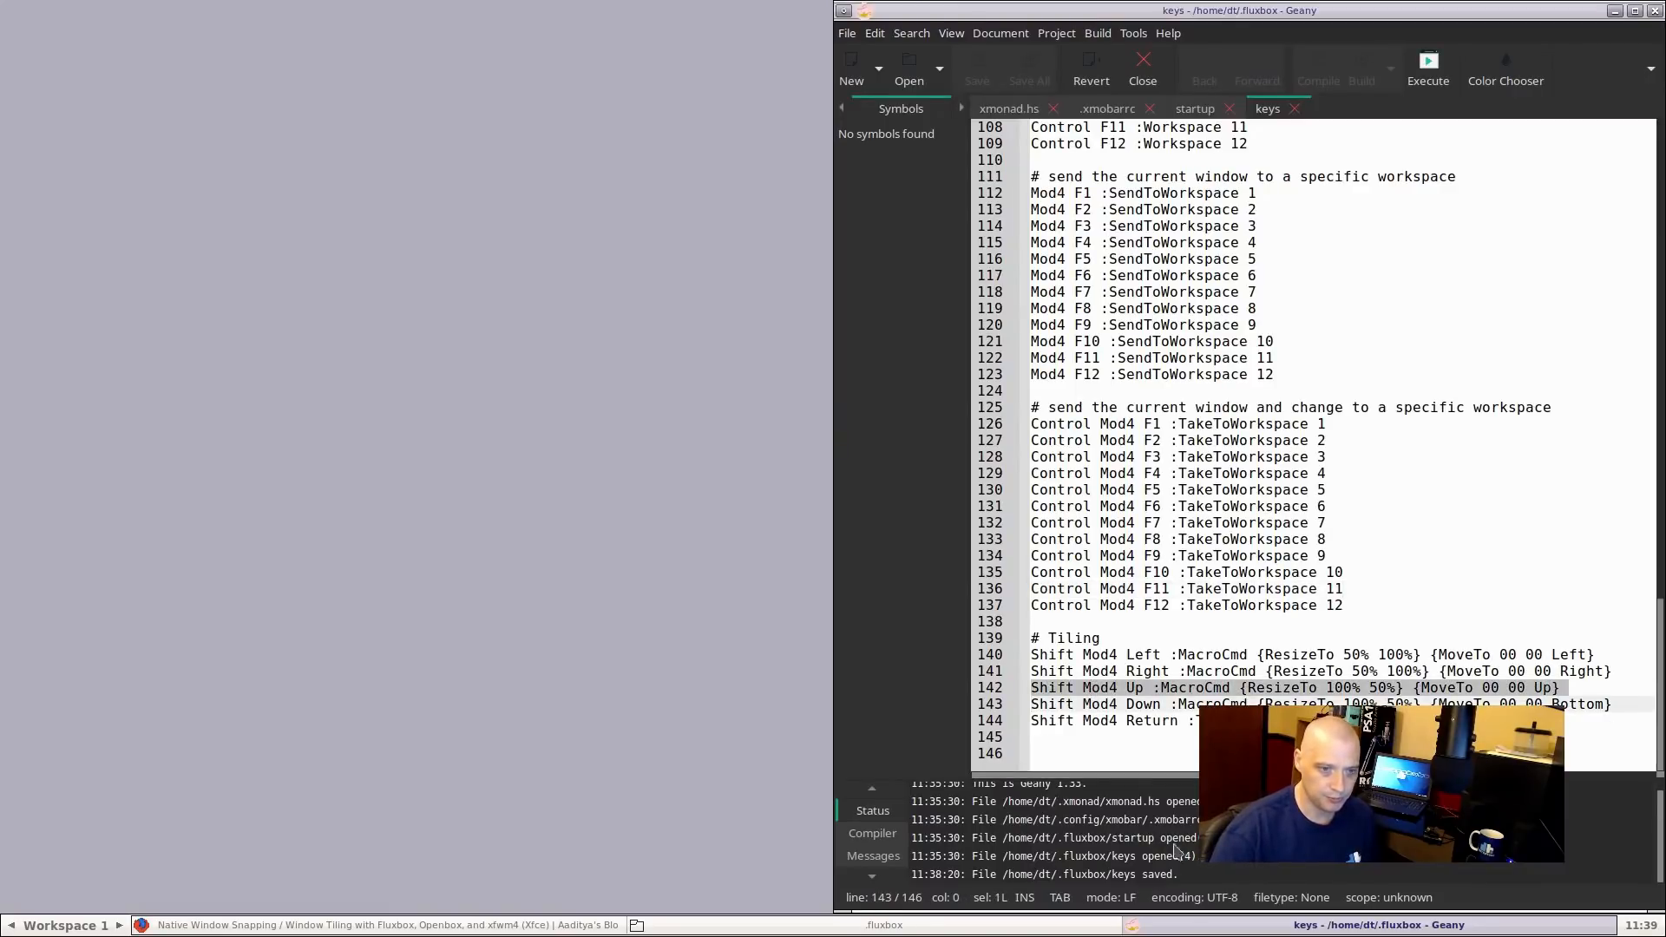
{"action": "left_click", "coordinate": [1185, 736]}
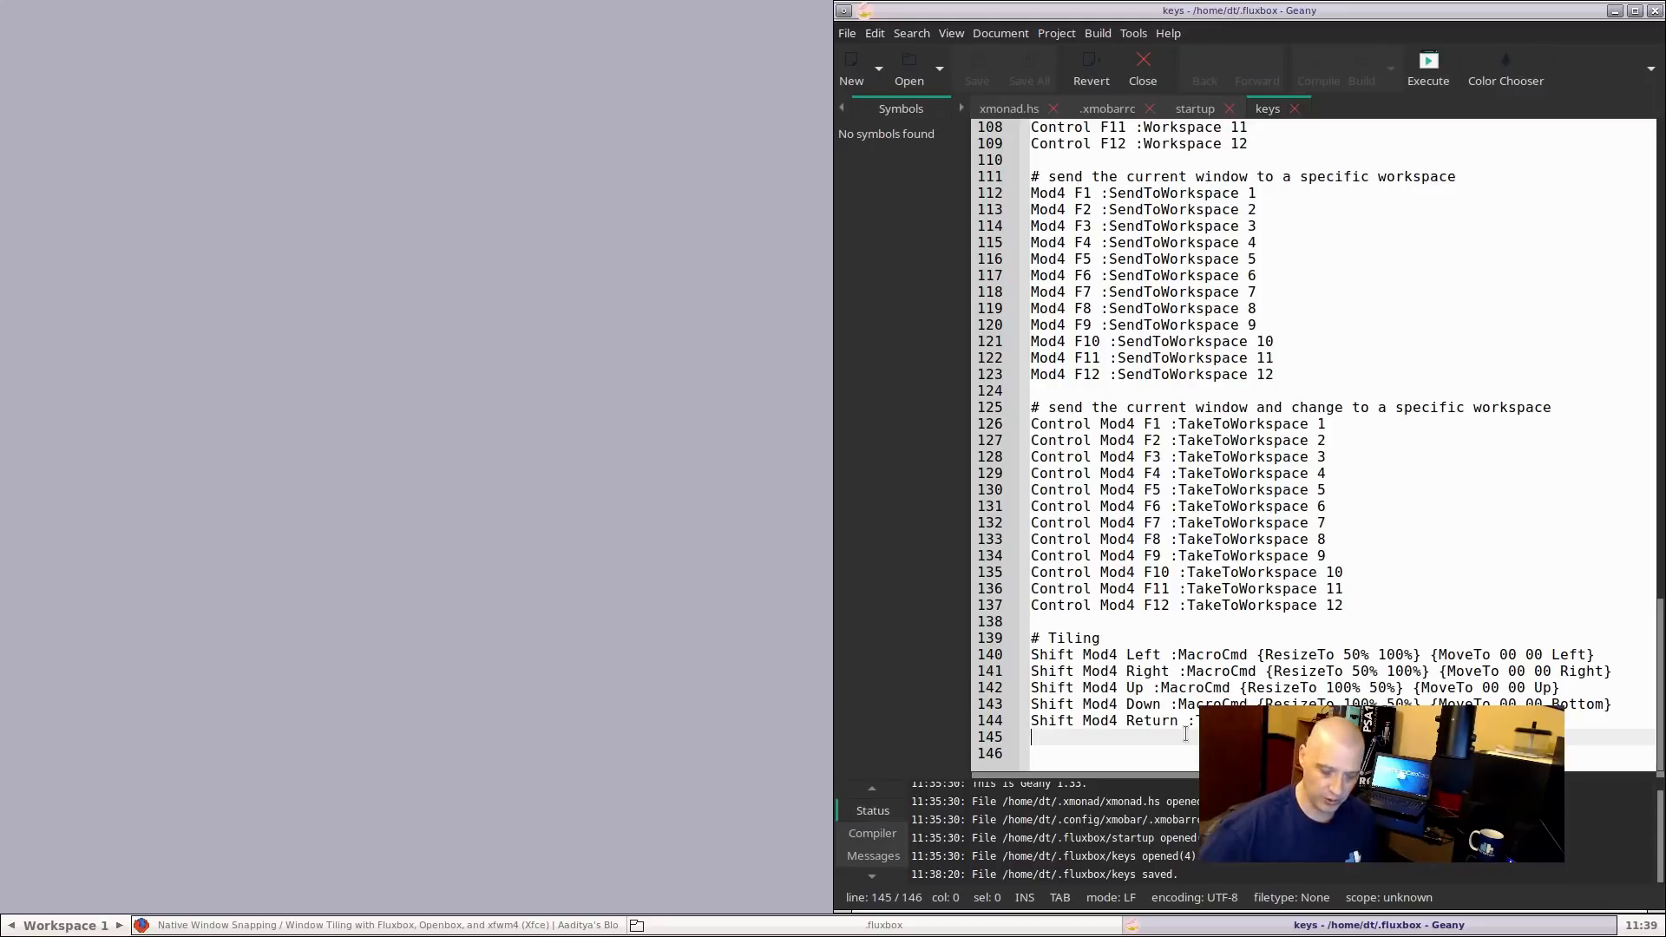
{"action": "key", "text": "shift+super+Up"}
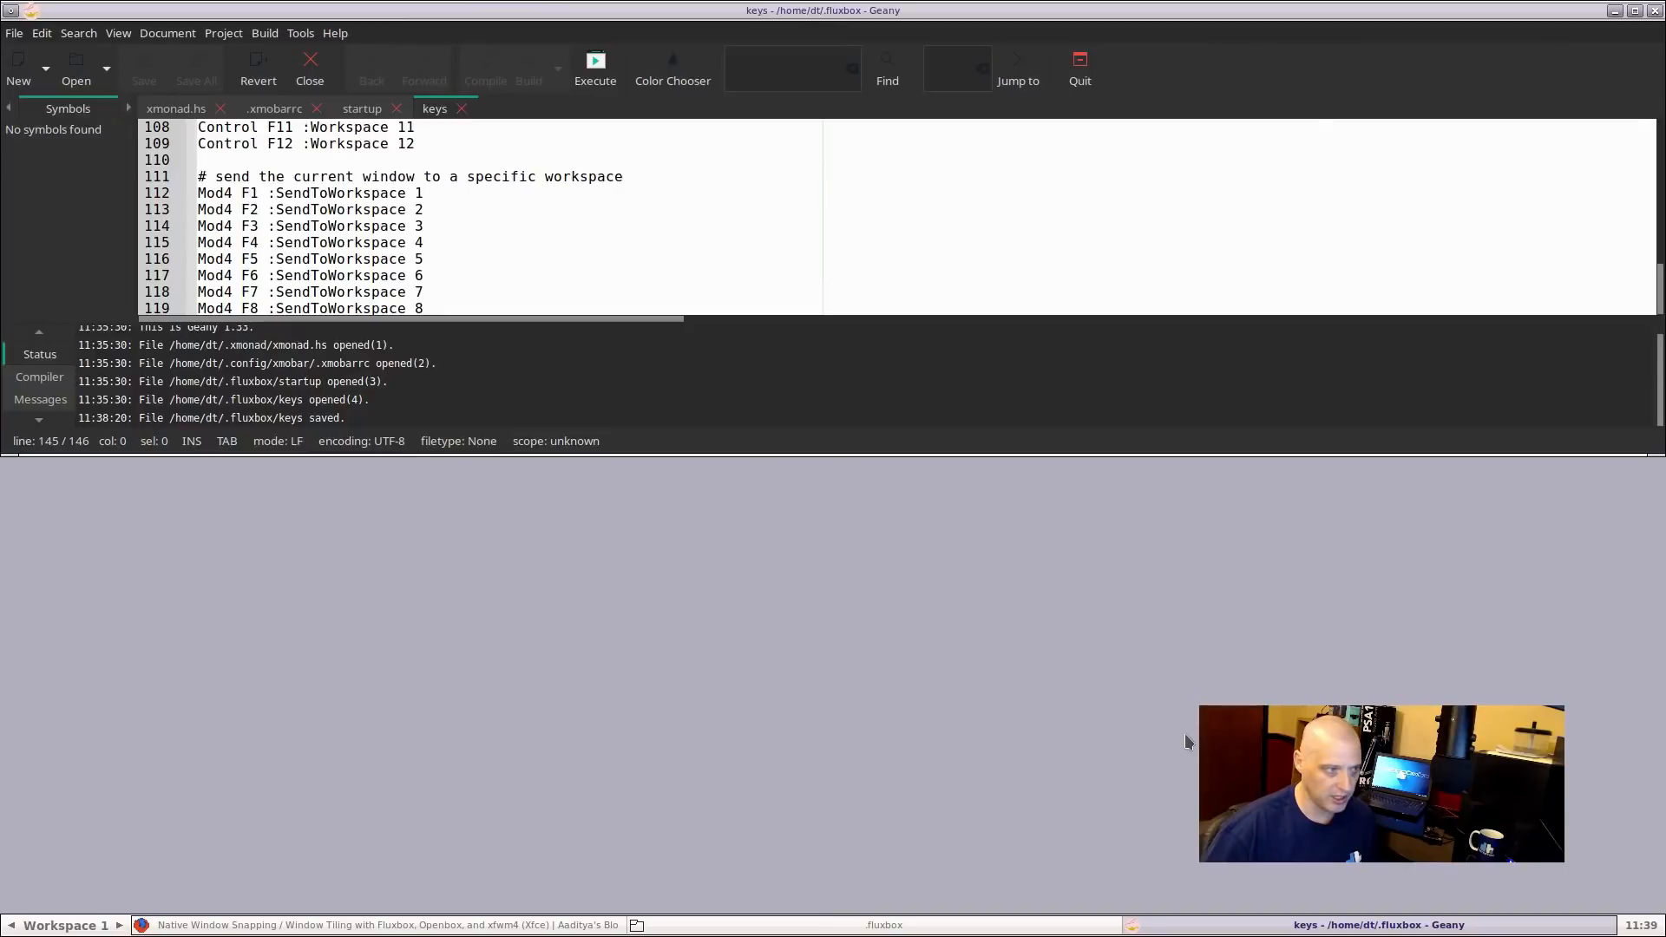
{"action": "key", "text": "shift+super+Down"}
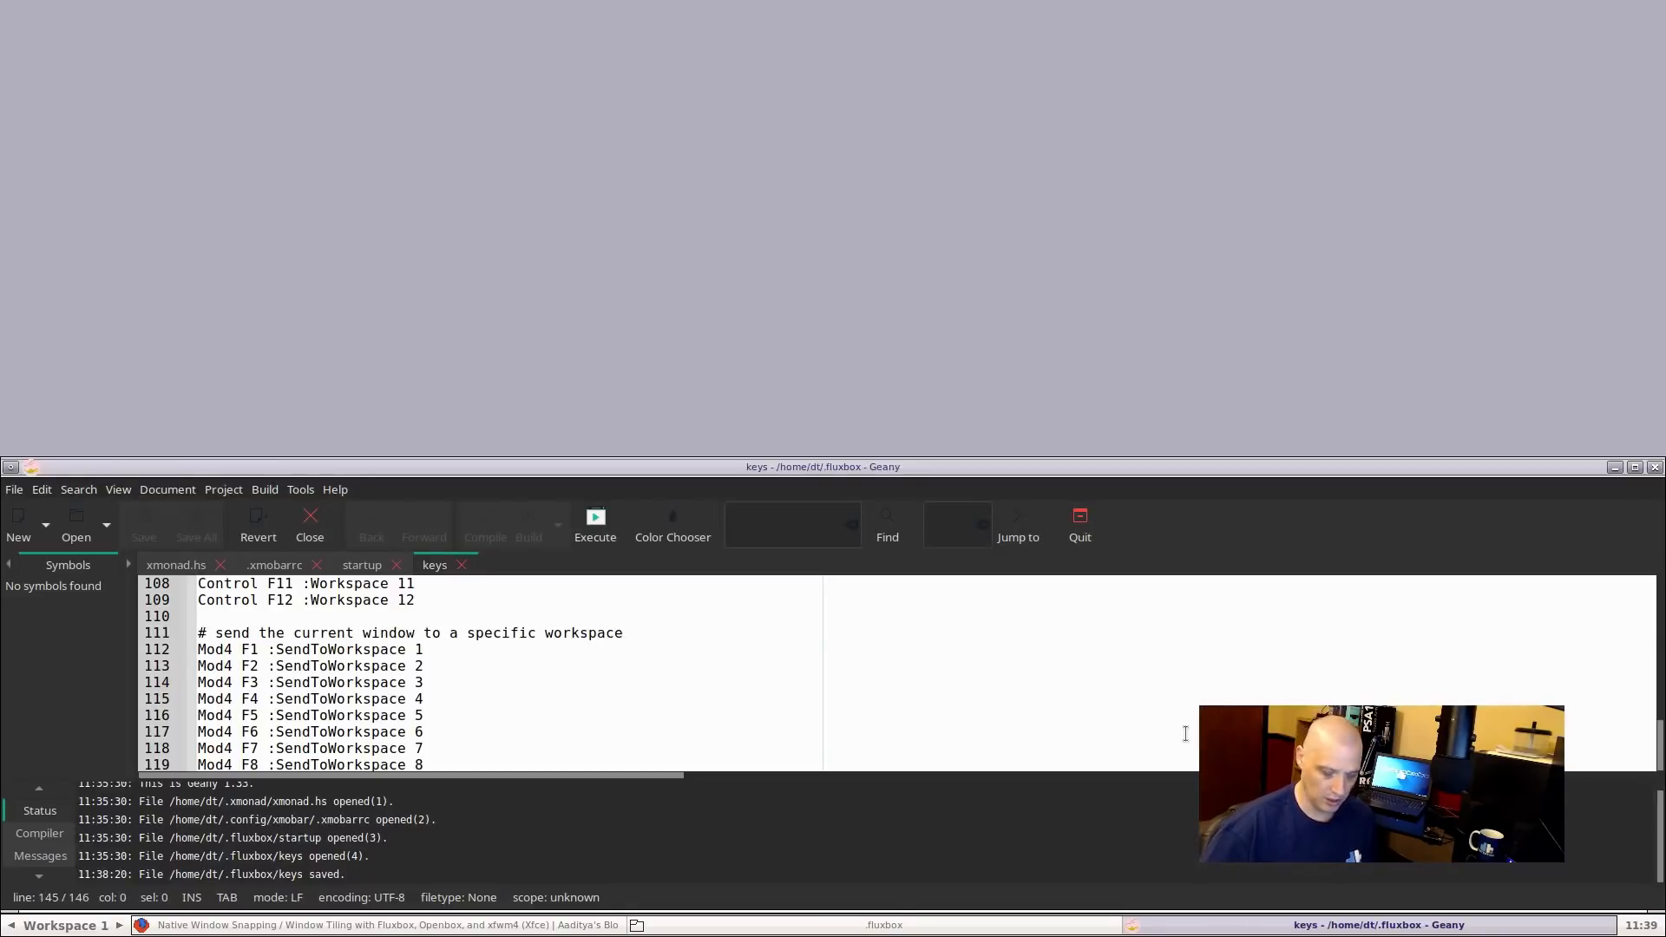
{"action": "key", "text": "shift+super+Return"}
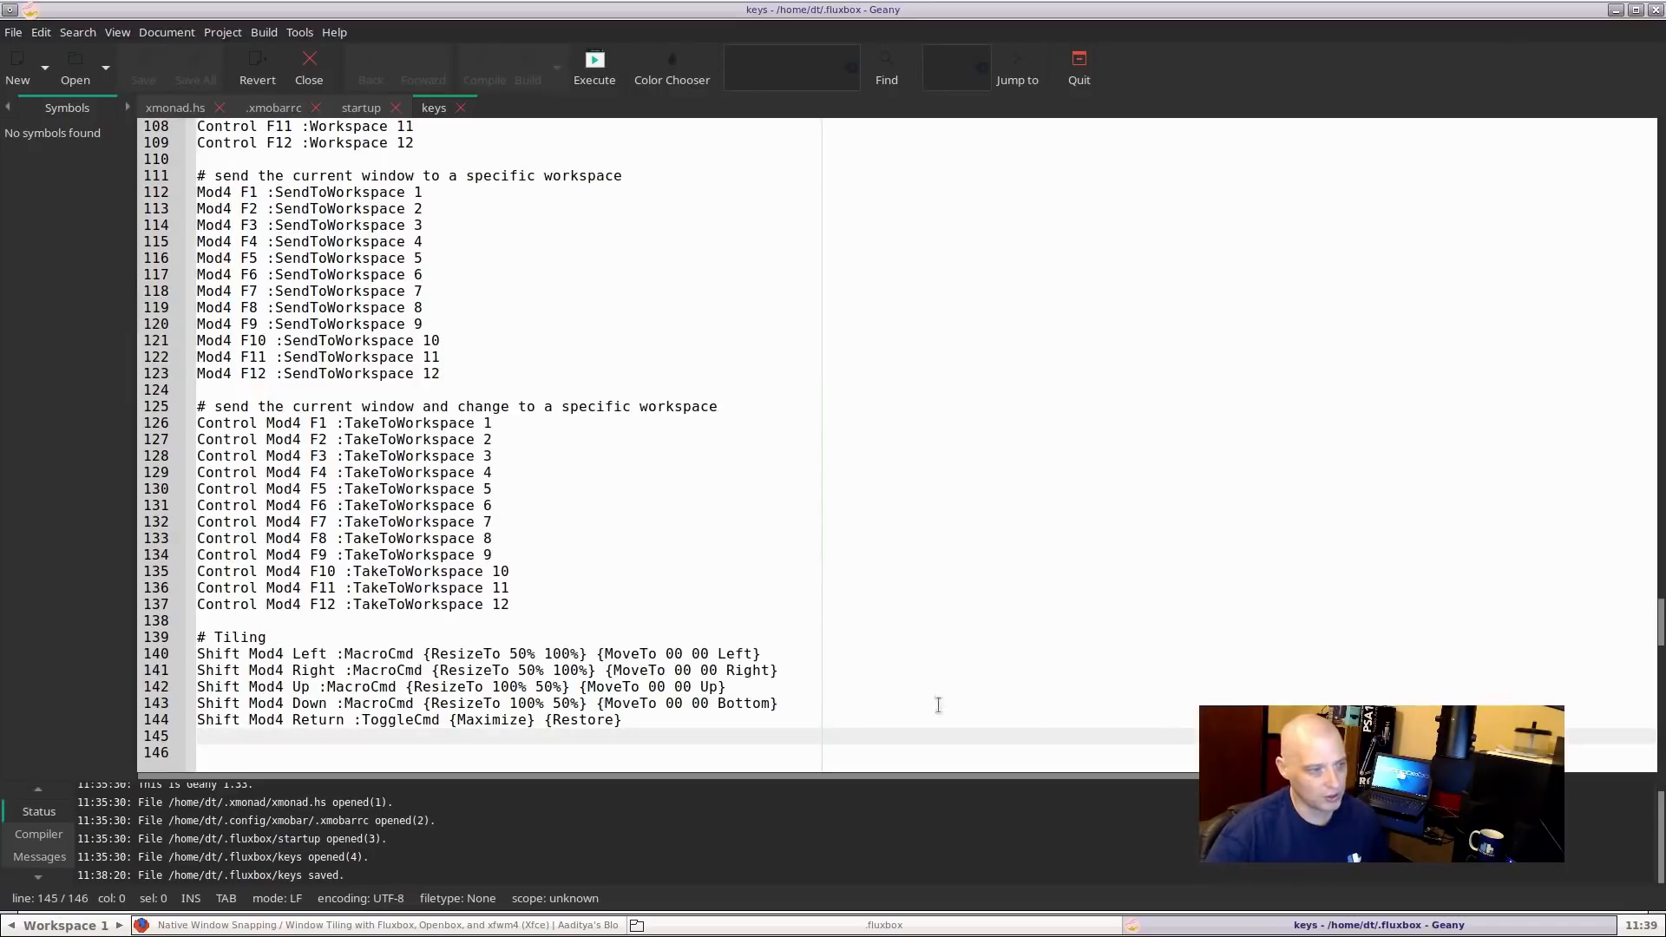
Examine the Maximize/Restore toggle binding and retest it by tiling Geany to the lower half and maximizing it again
{"action": "left_click_drag", "start_coordinate": [638, 720], "coordinate": [379, 686]}
{"action": "left_click", "coordinate": [477, 721]}
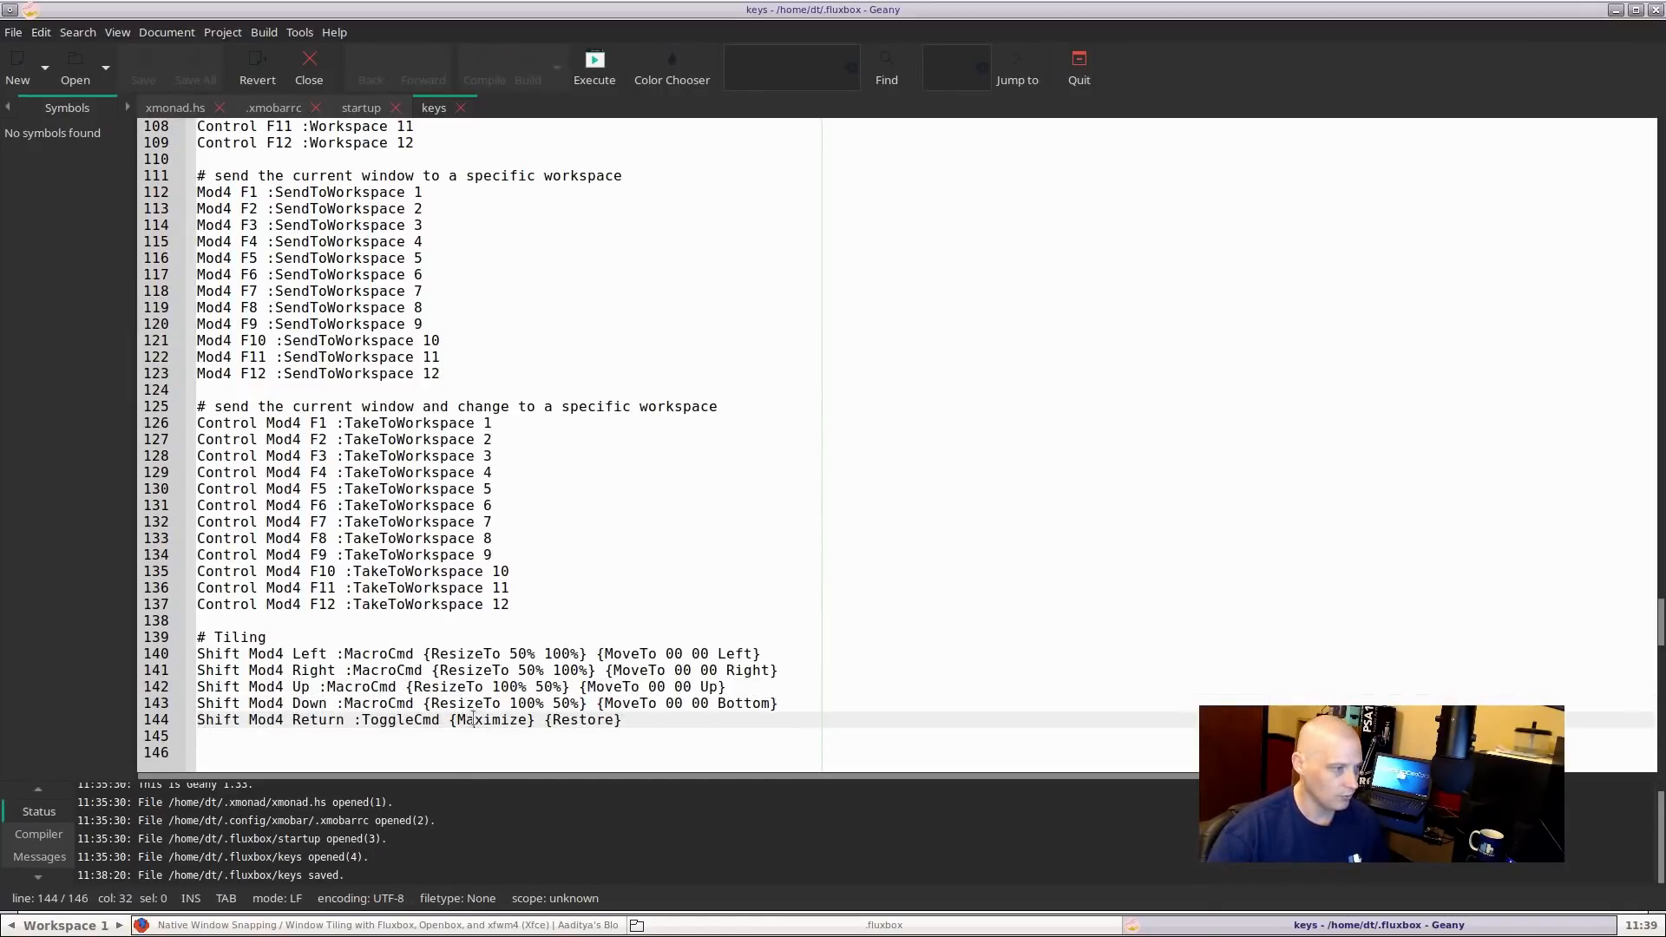
{"action": "left_click", "coordinate": [653, 730]}
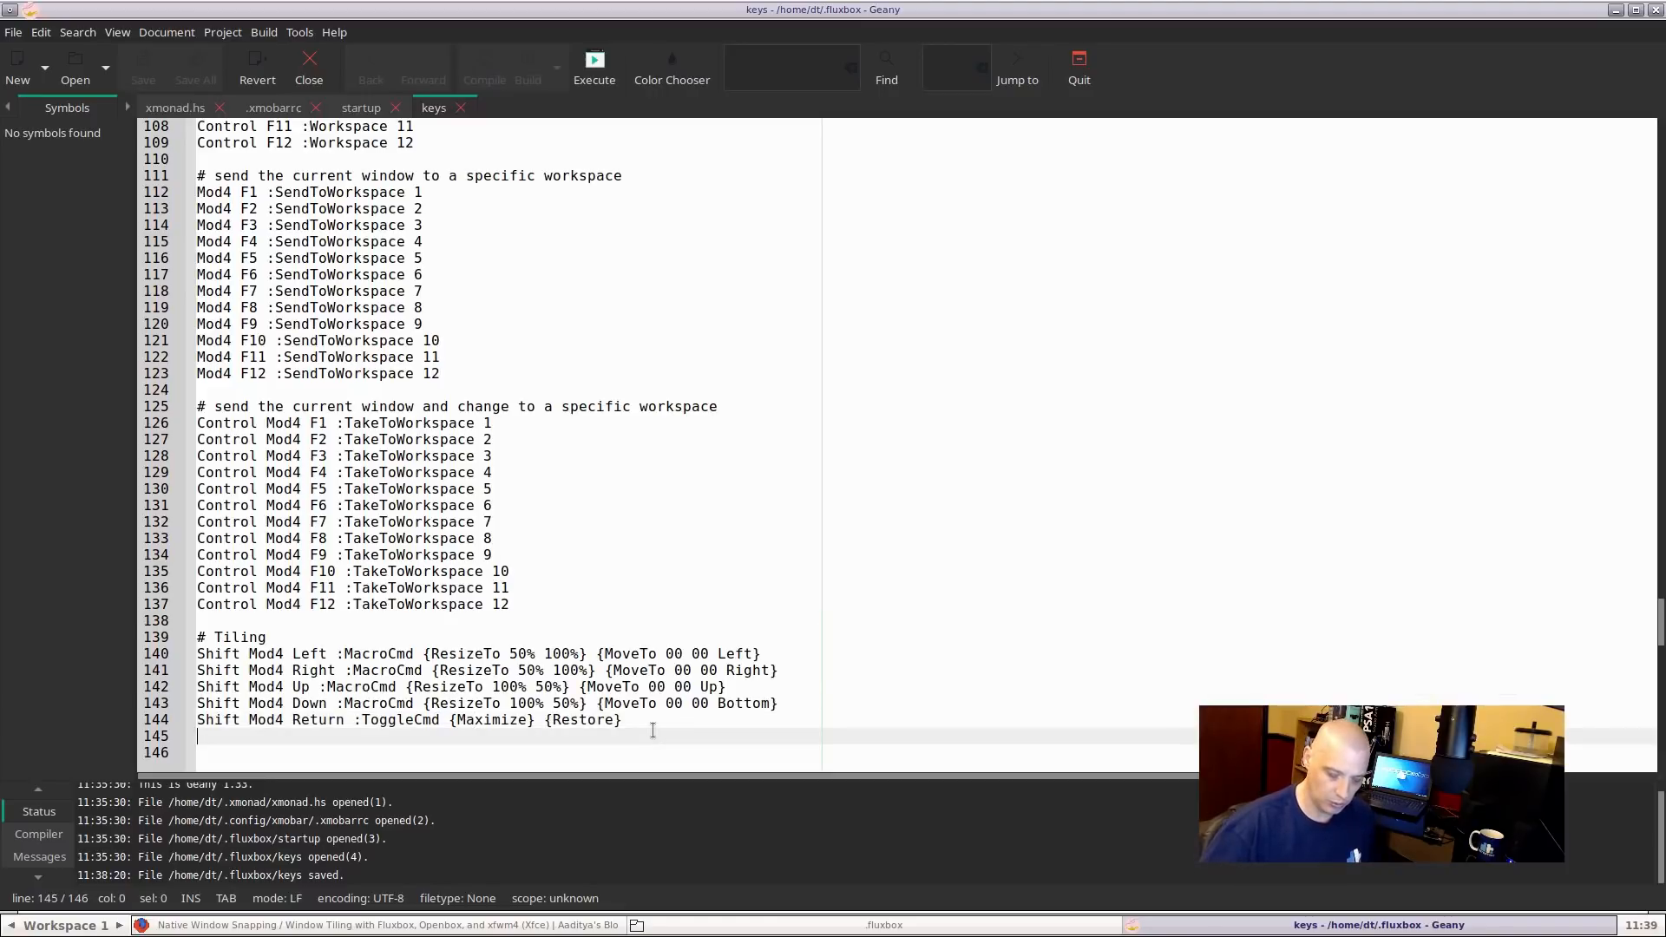
{"action": "key", "text": "shift+super+Down"}
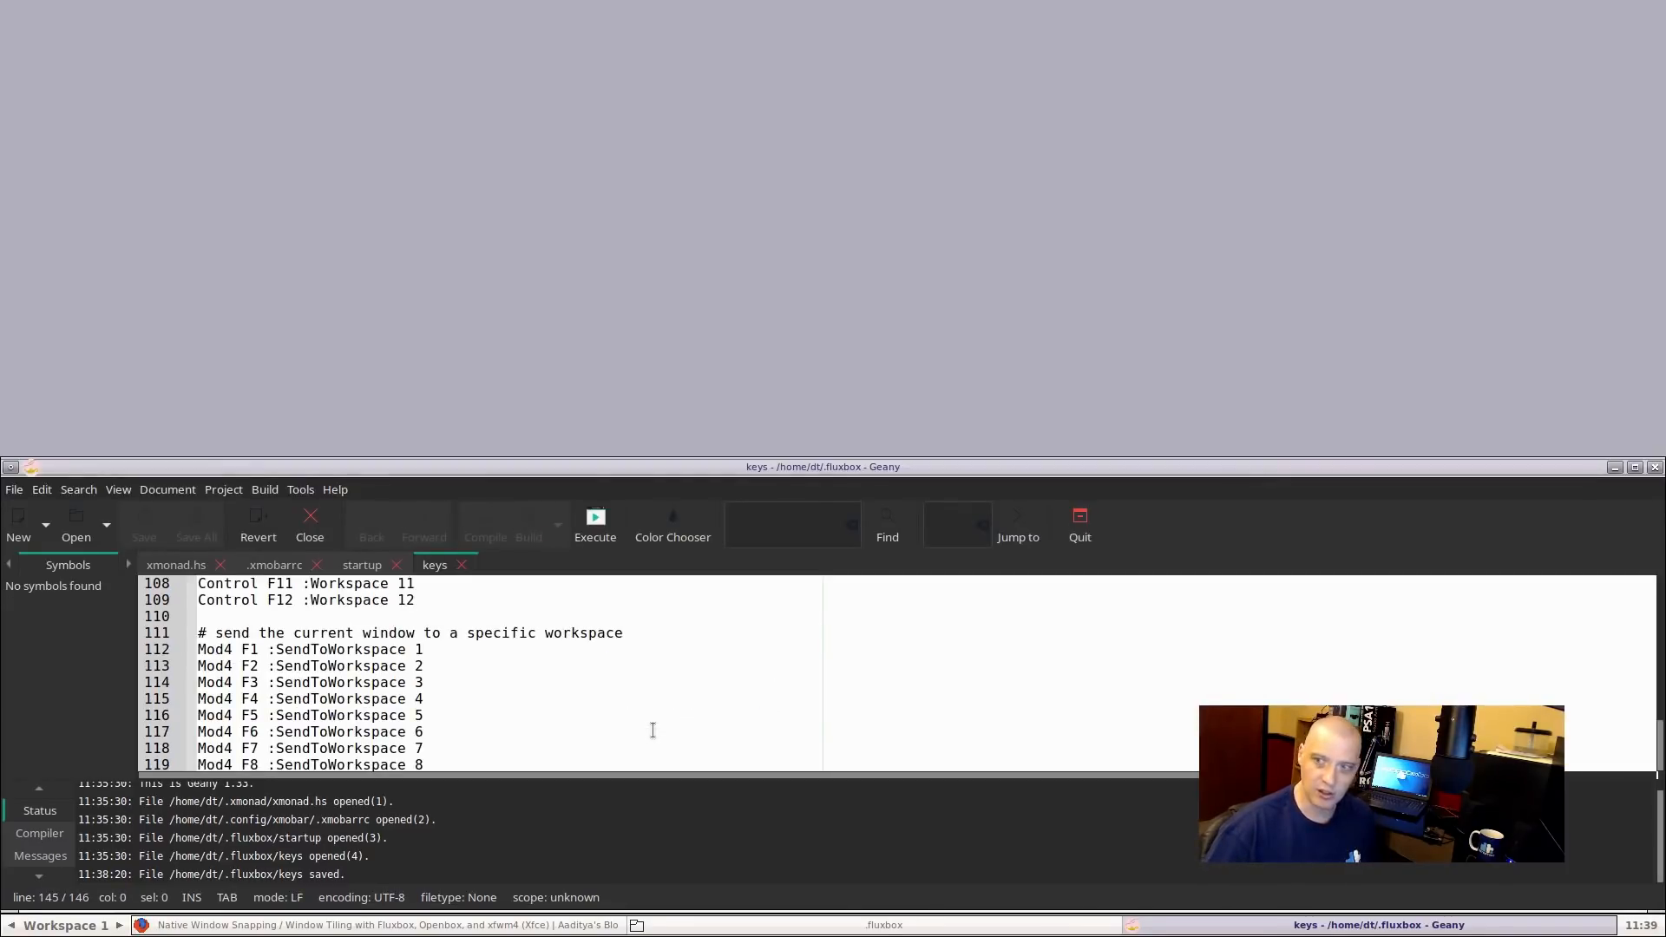
{"action": "key", "text": "shift+super+Return"}
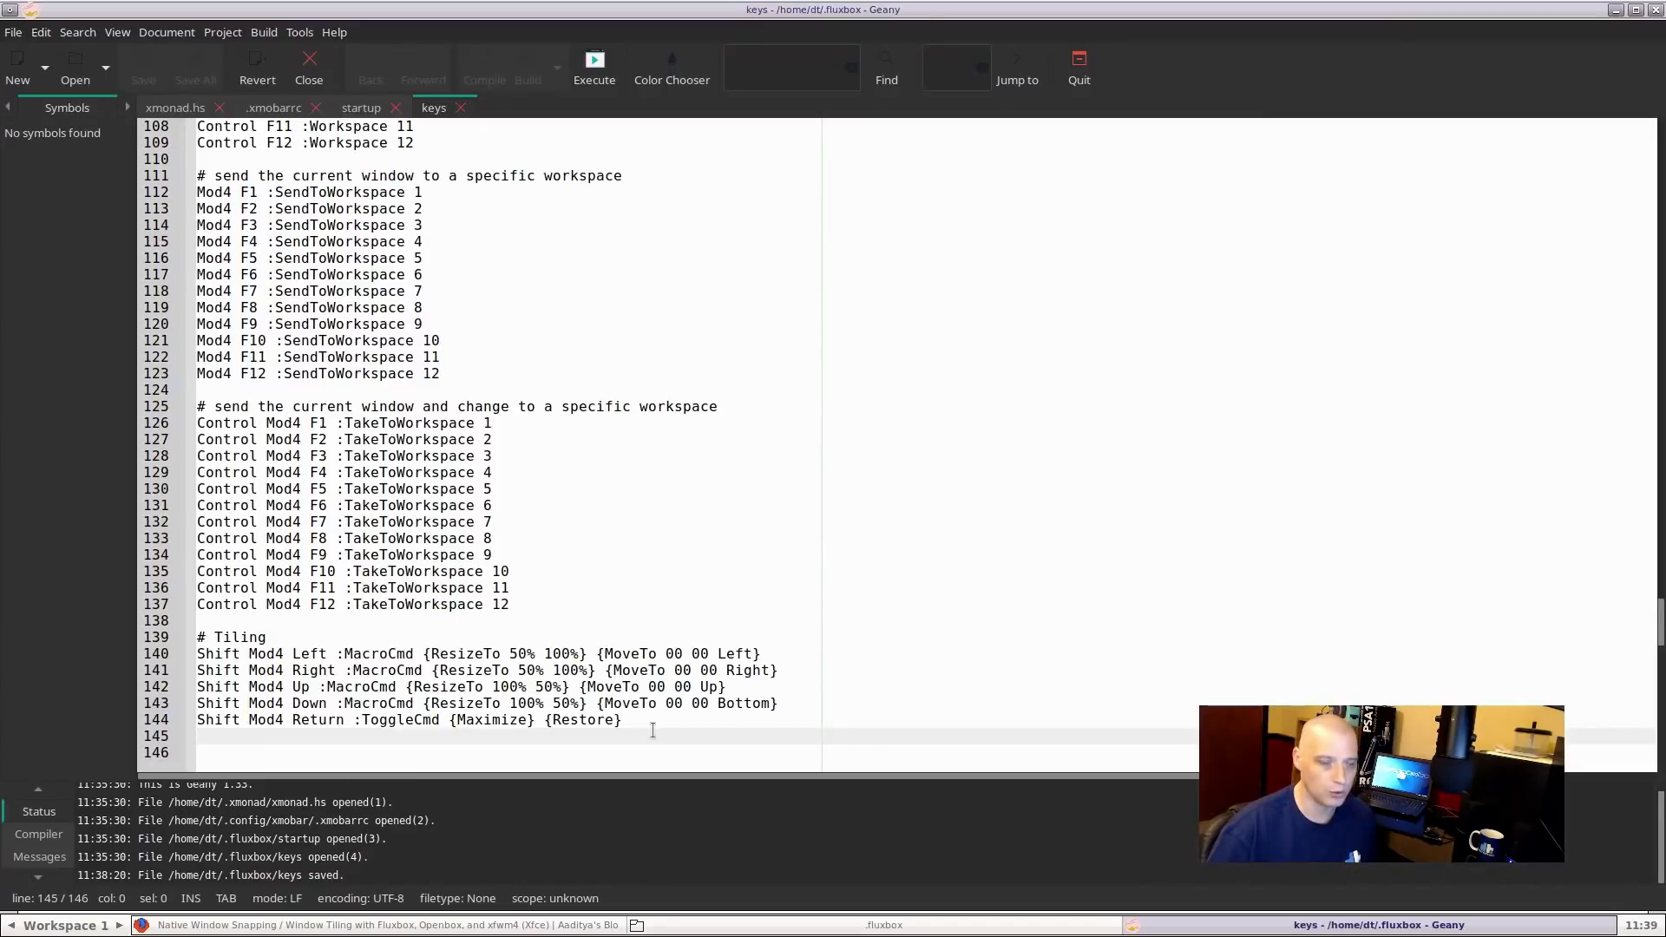
Set the ResizeTo values of the Left tiling binding in the keys file to 33% 33%
{"action": "left_click", "coordinate": [595, 668]}
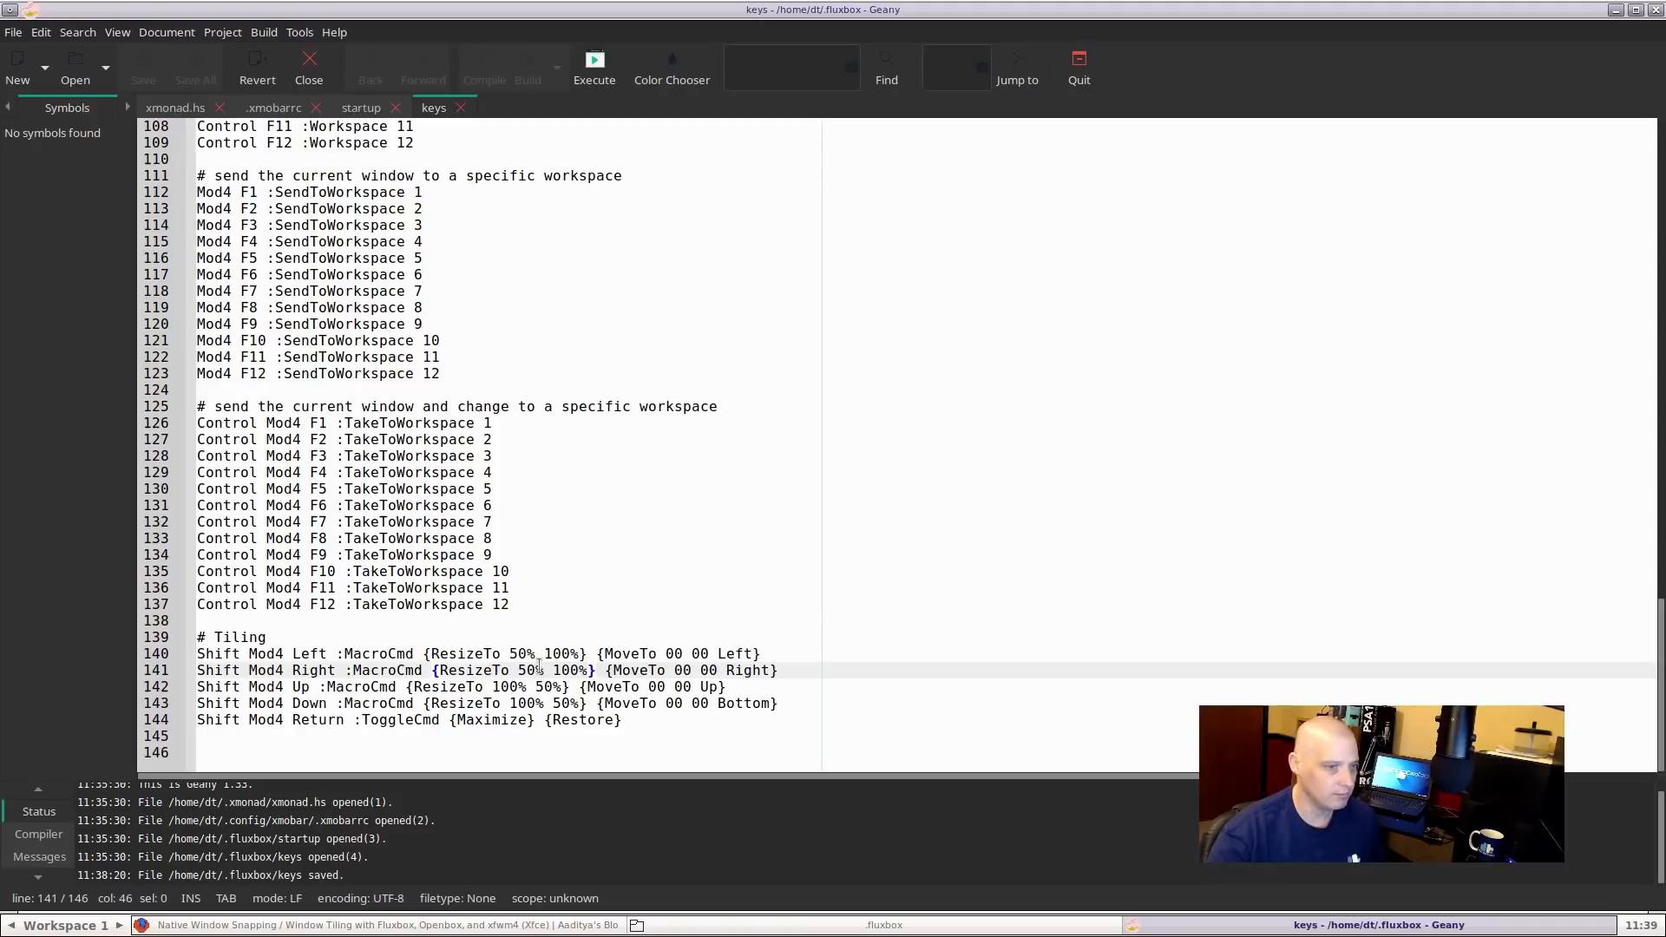
{"action": "left_click_drag", "start_coordinate": [526, 654], "coordinate": [508, 651]}
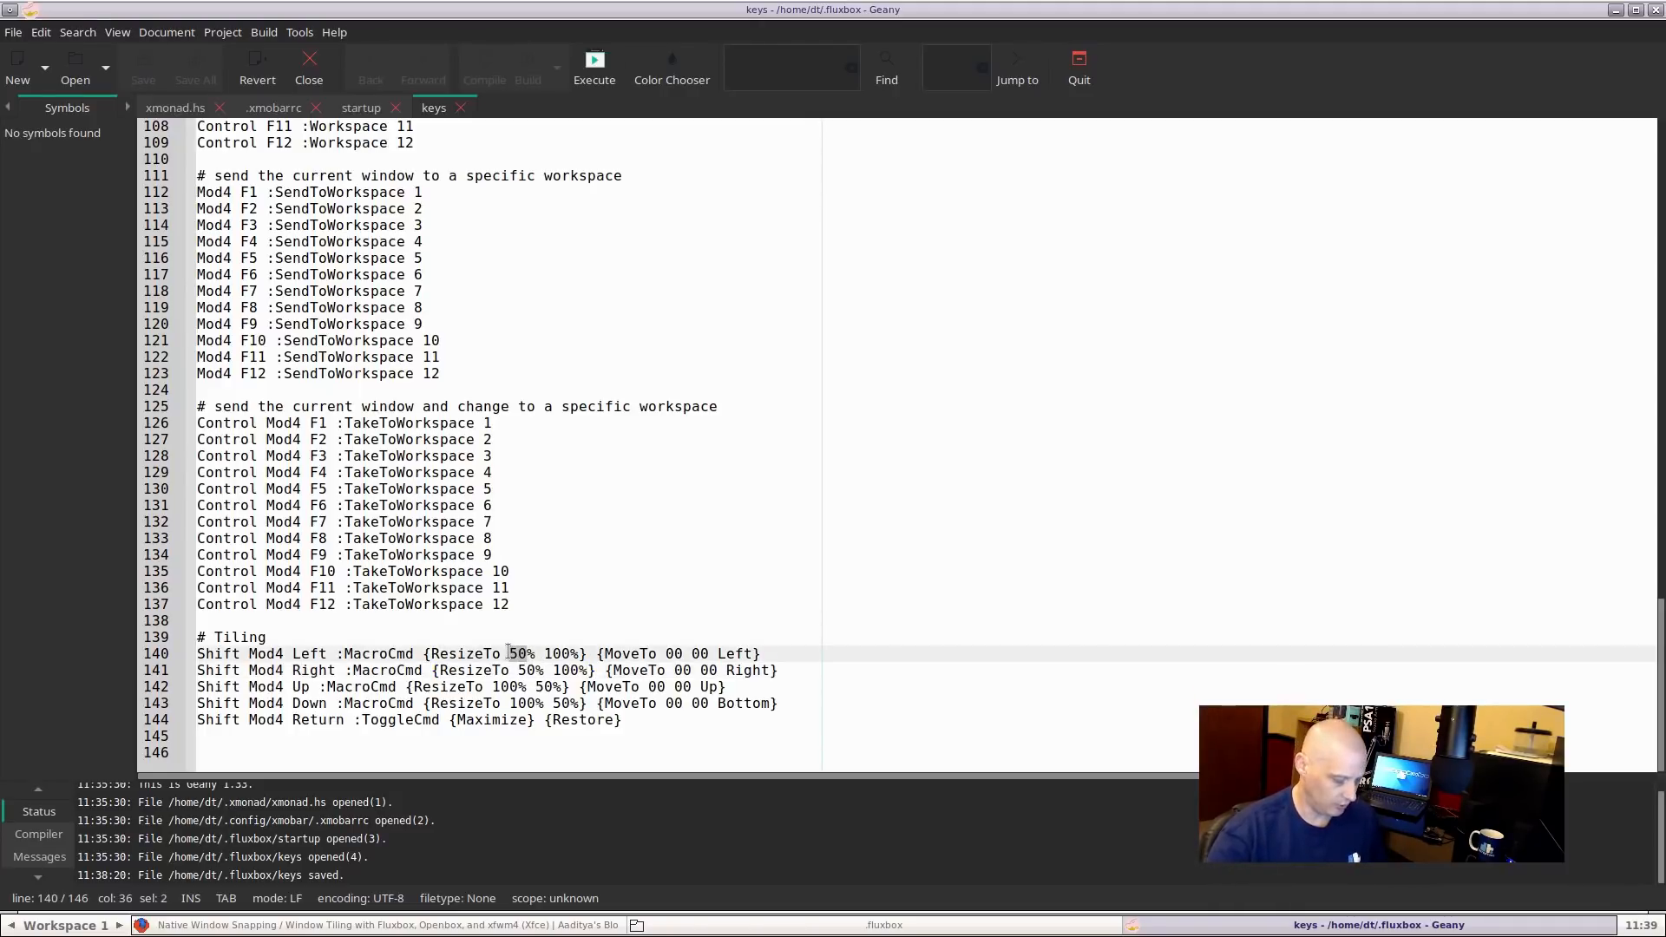
{"action": "type", "text": "33"}
{"action": "double_click", "coordinate": [557, 653]}
{"action": "type", "text": "33"}
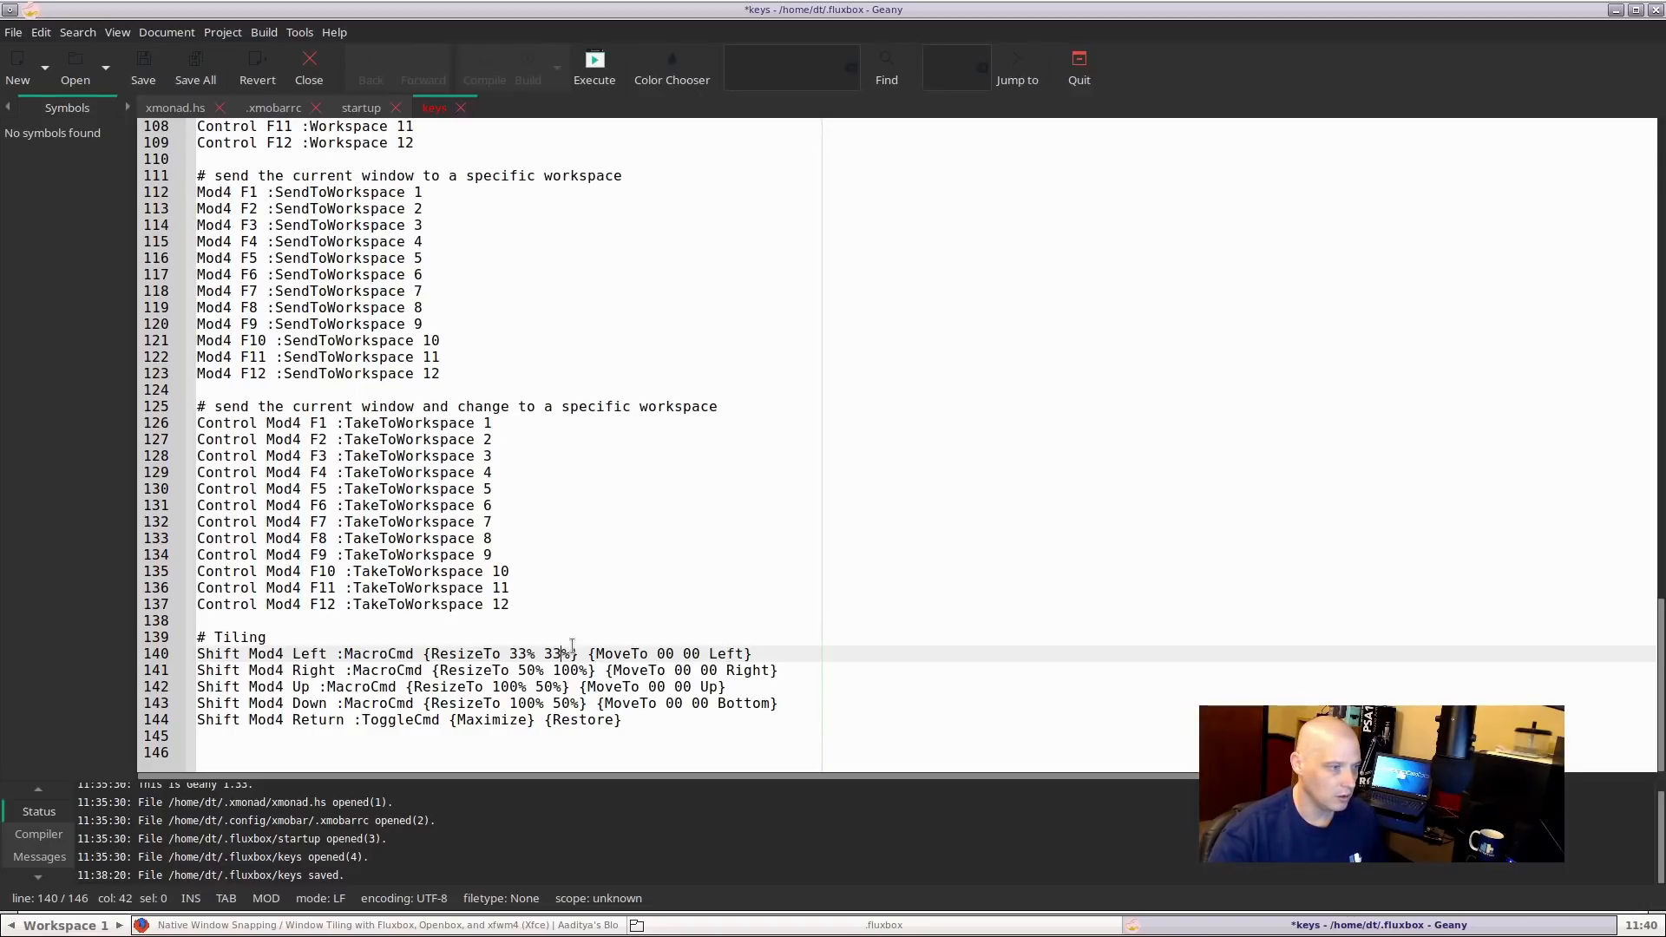
Copy the value 33 into both ResizeTo percentages of the Right tiling binding
{"action": "double_click", "coordinate": [517, 653]}
{"action": "key", "text": "ctrl+c"}
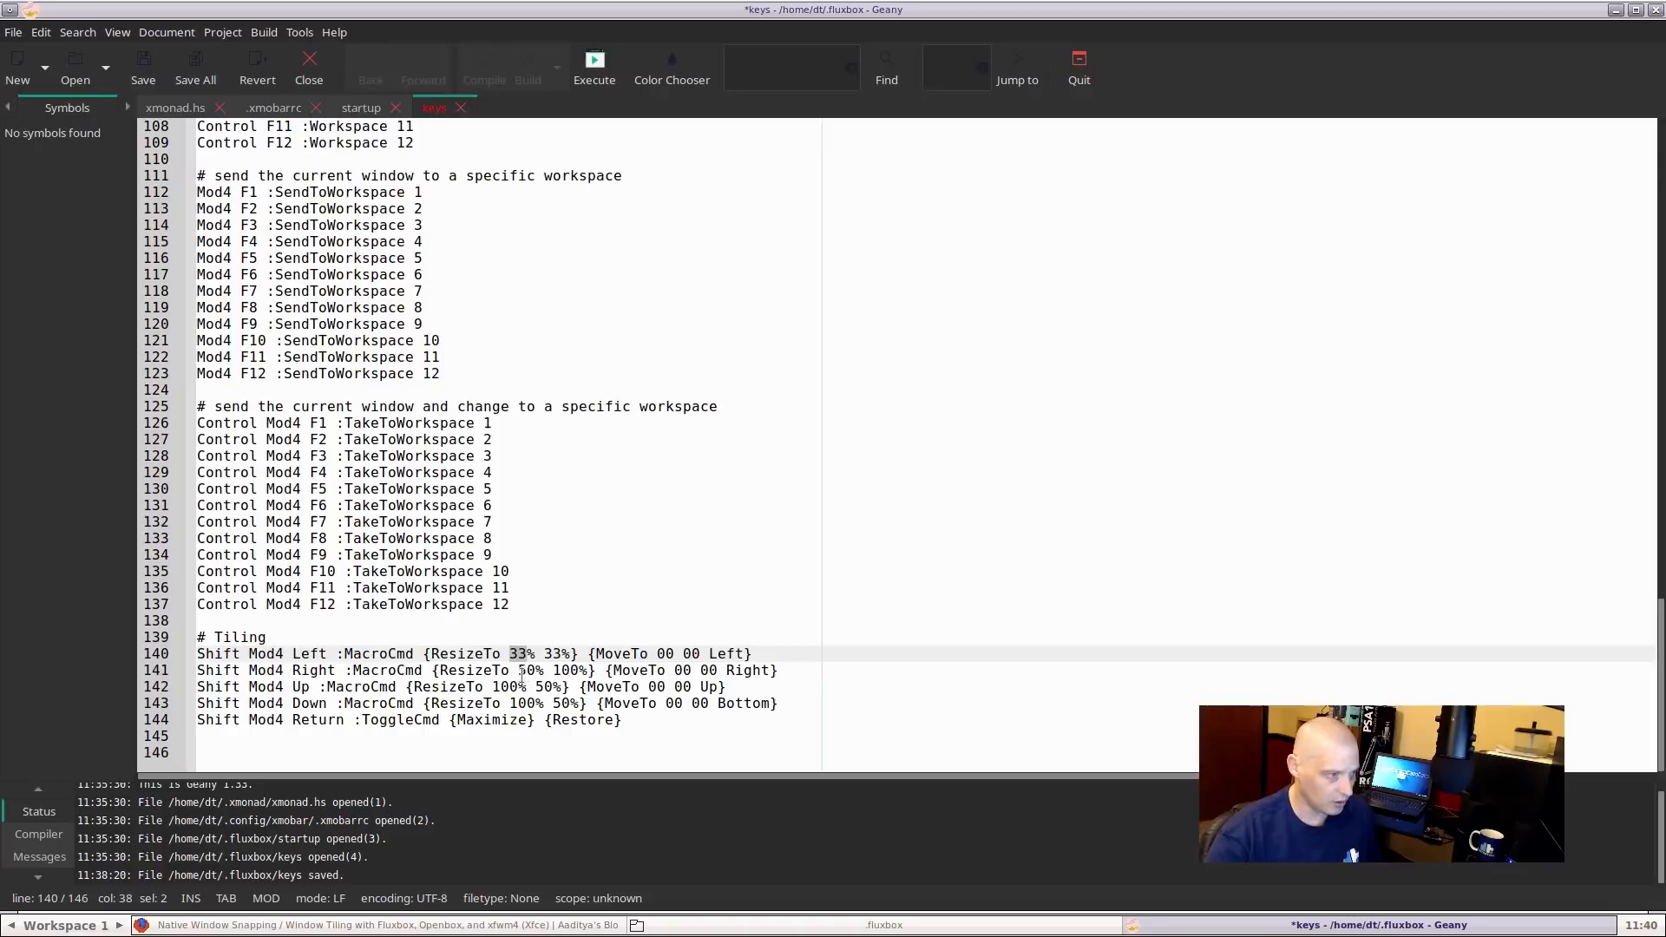
{"action": "double_click", "coordinate": [527, 670]}
{"action": "key", "text": "ctrl+v"}
{"action": "double_click", "coordinate": [564, 669]}
{"action": "key", "text": "ctrl+v"}
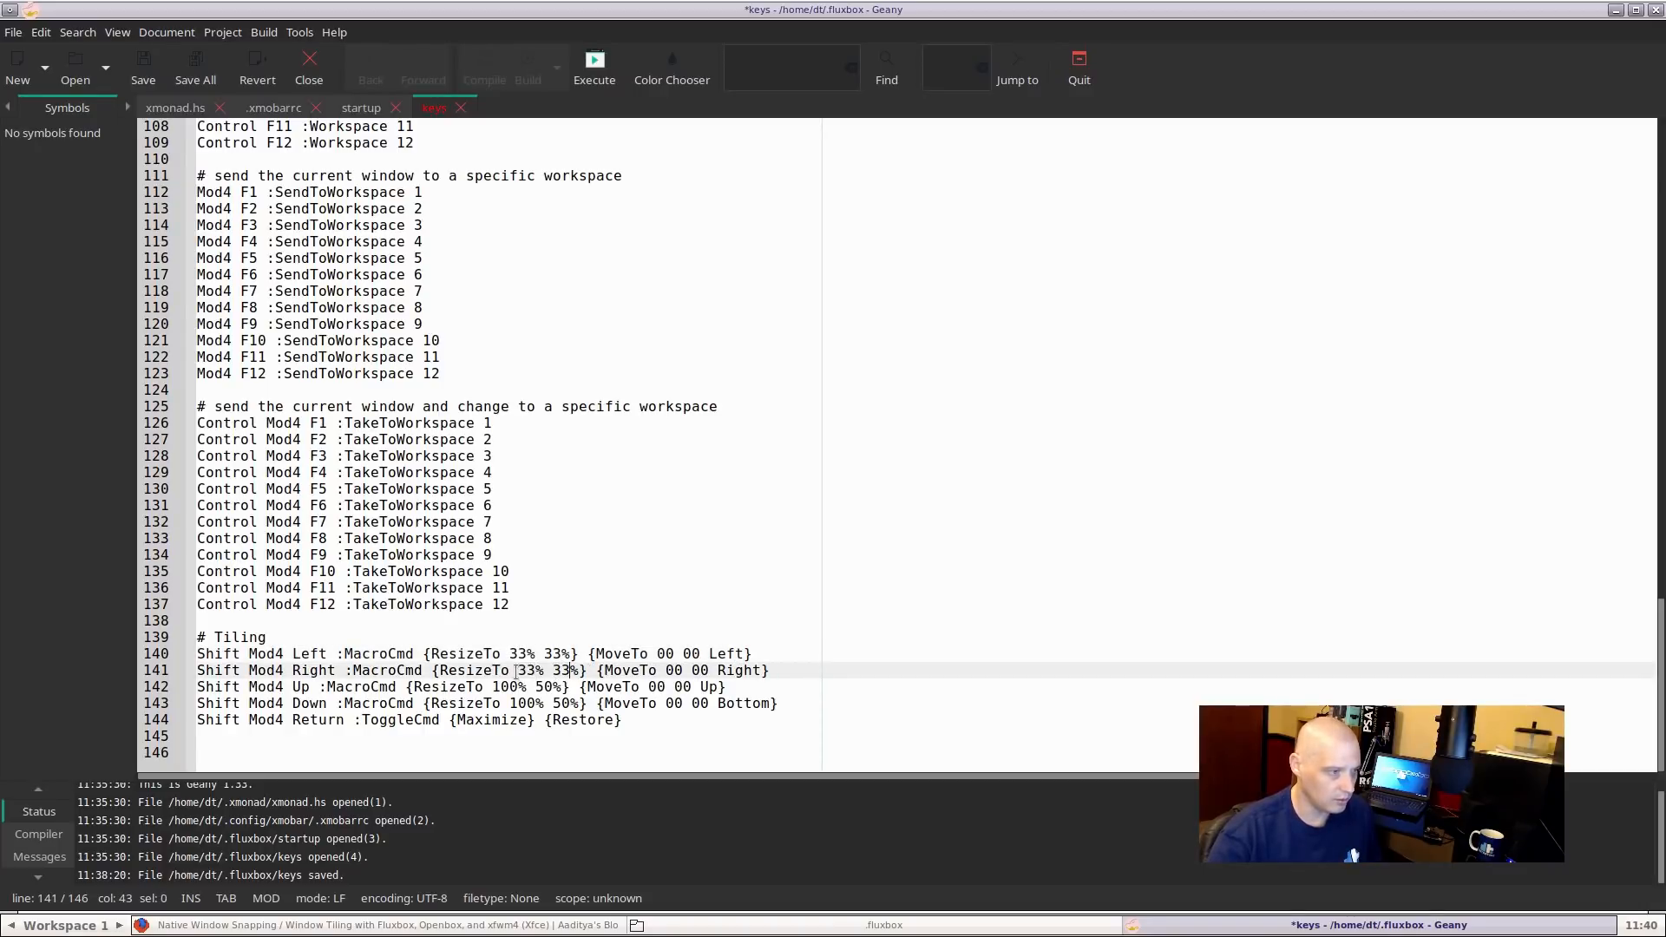
Replace both ResizeTo percentages with 33 in the Up and Down tiling bindings
{"action": "double_click", "coordinate": [513, 686]}
{"action": "key", "text": "ctrl+v"}
{"action": "double_click", "coordinate": [535, 686]}
{"action": "key", "text": "ctrl+v"}
{"action": "left_click", "coordinate": [524, 703]}
{"action": "double_click", "coordinate": [524, 703]}
{"action": "key", "text": "ctrl+v"}
{"action": "double_click", "coordinate": [551, 703]}
{"action": "key", "text": "ctrl+v"}
Save the keys file and restart Fluxbox
{"action": "left_click", "coordinate": [155, 65]}
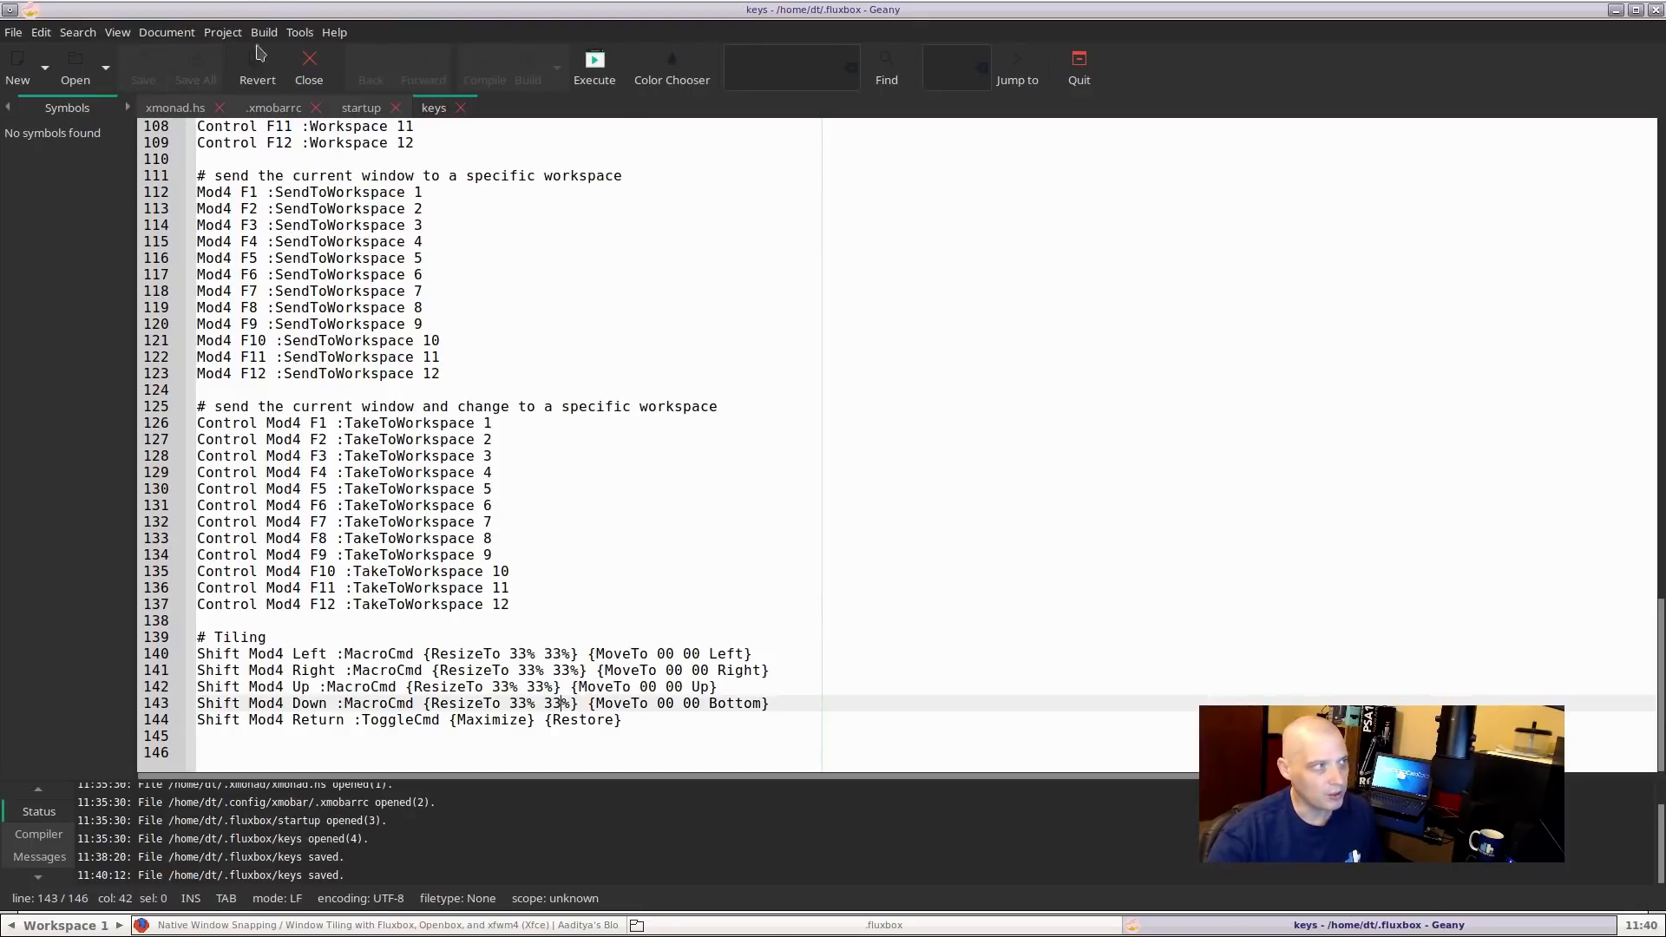
{"action": "left_click_drag", "start_coordinate": [1203, 8], "coordinate": [1200, 32]}
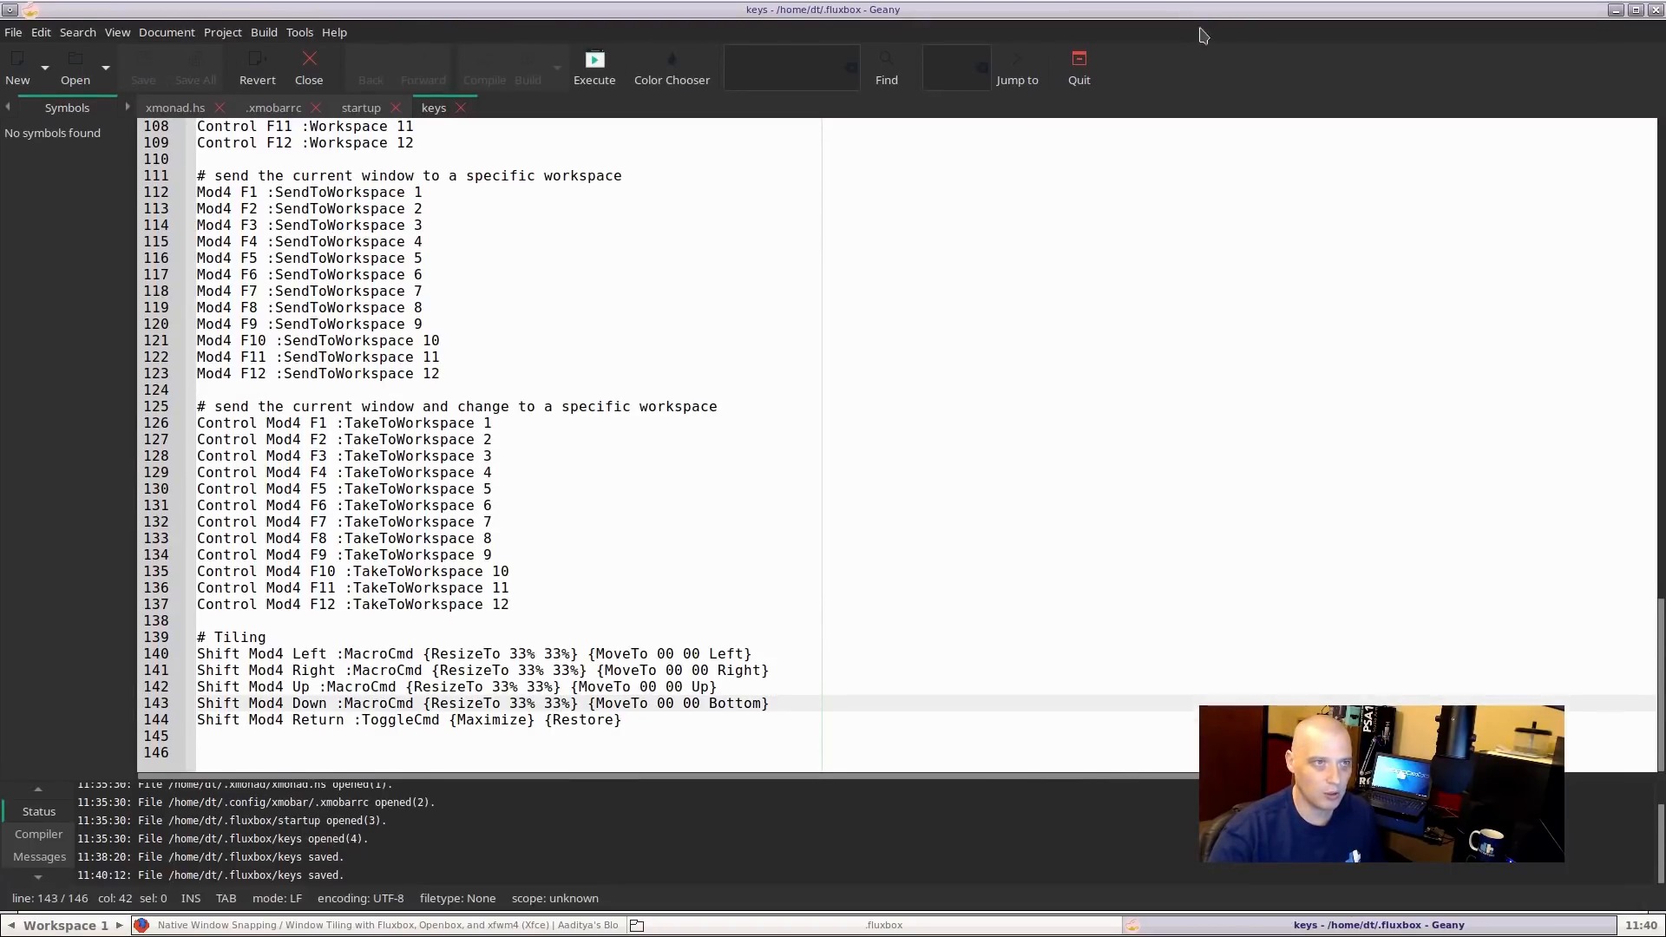
{"action": "left_click", "coordinate": [1634, 11]}
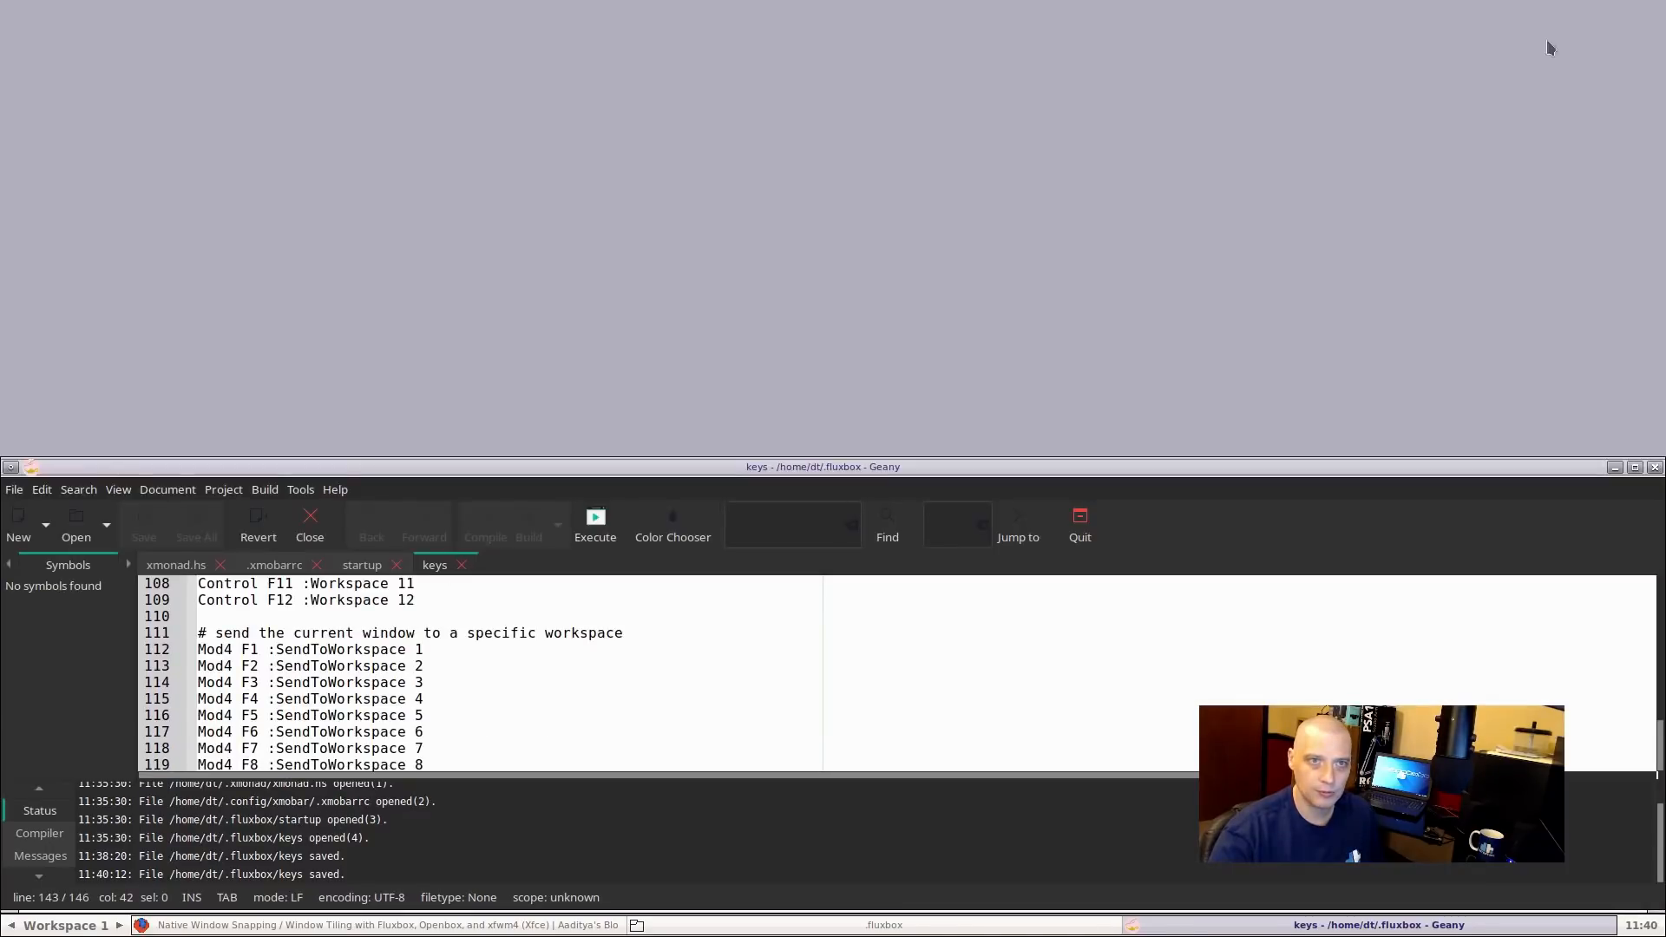
{"action": "right_click", "coordinate": [1079, 258]}
{"action": "mouse_move", "coordinate": [1102, 440]}
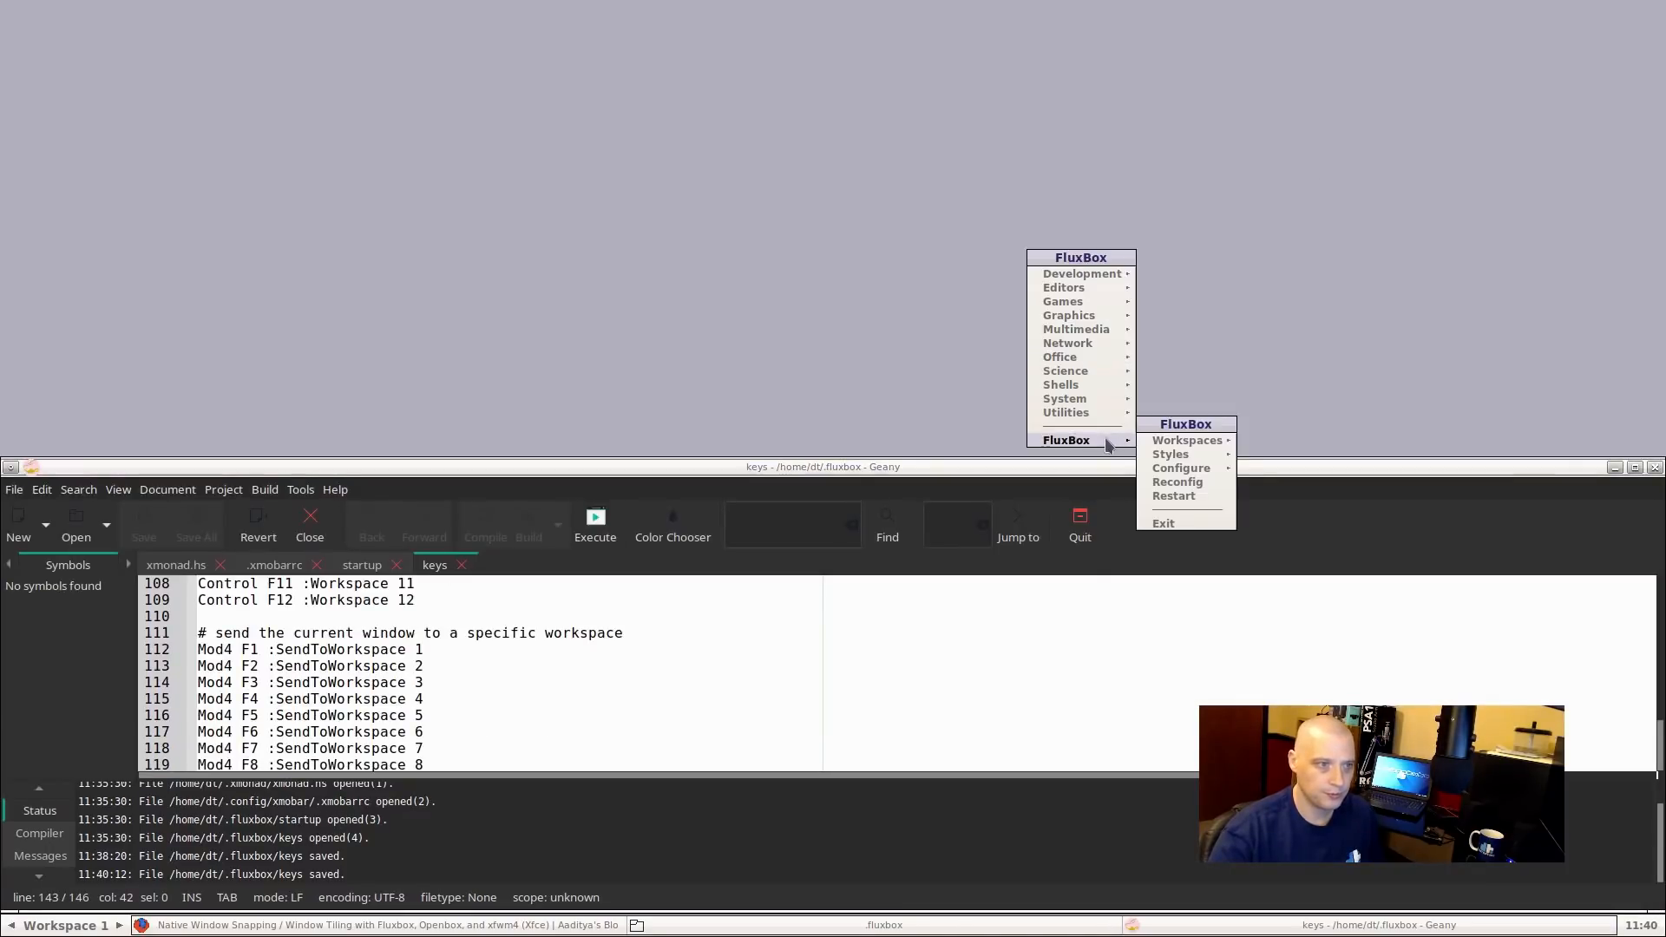
{"action": "left_click", "coordinate": [1211, 500]}
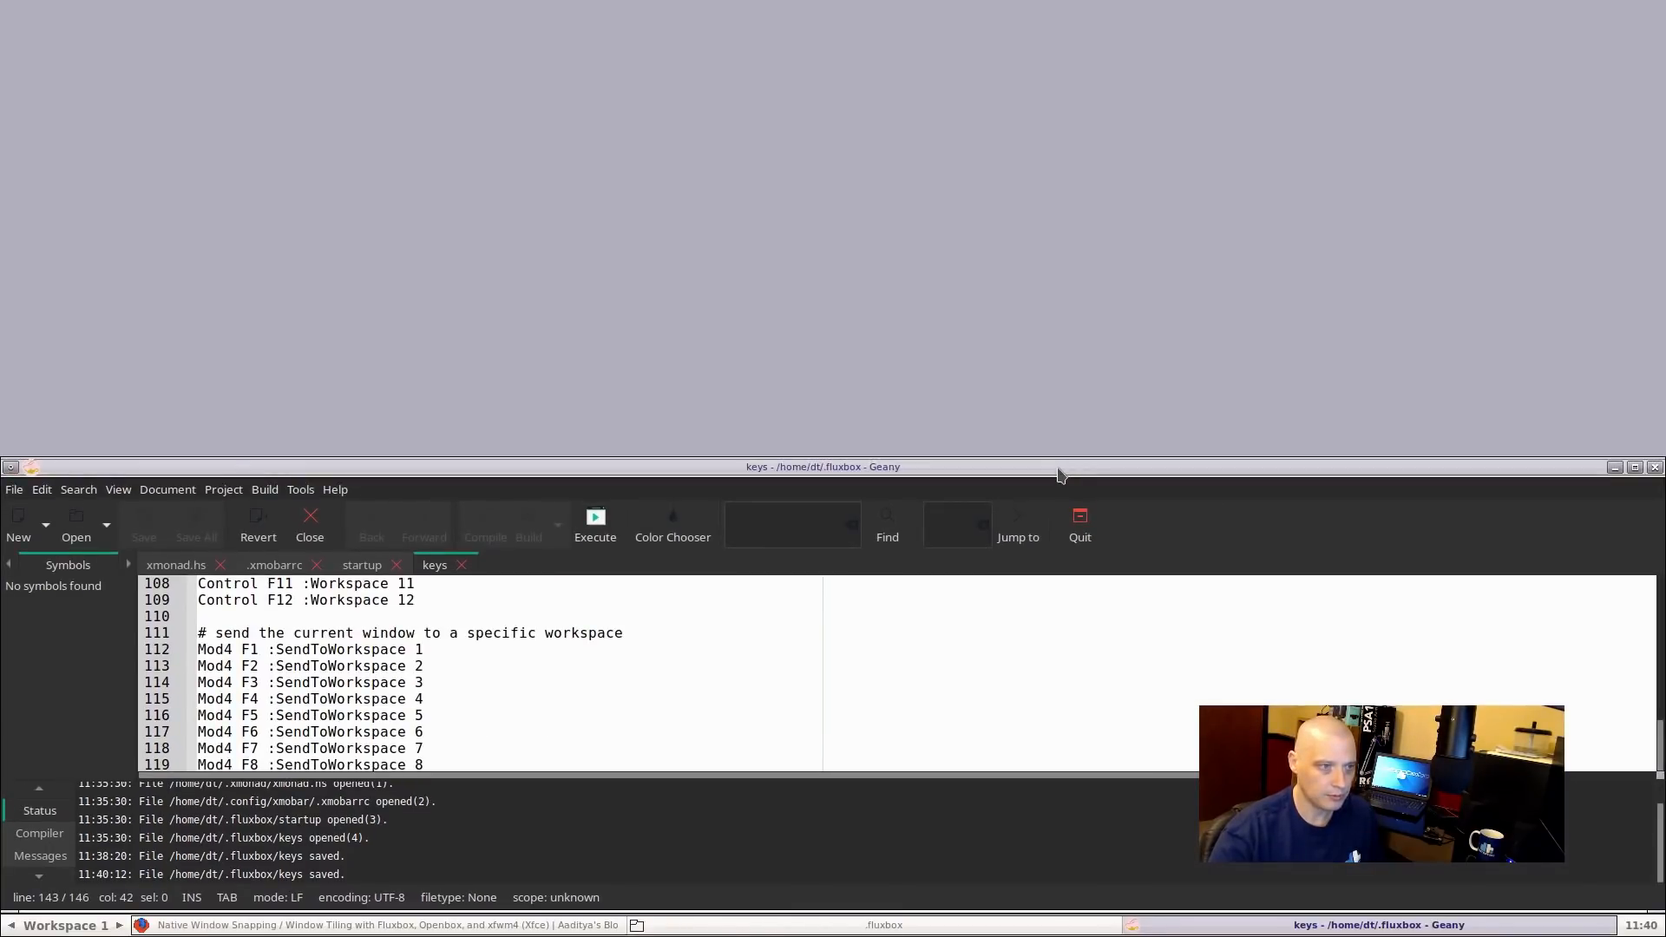
Maximize the Geany window and test the 33% tiling bindings on it in the left, right, up and down directions
{"action": "double_click", "coordinate": [1058, 468]}
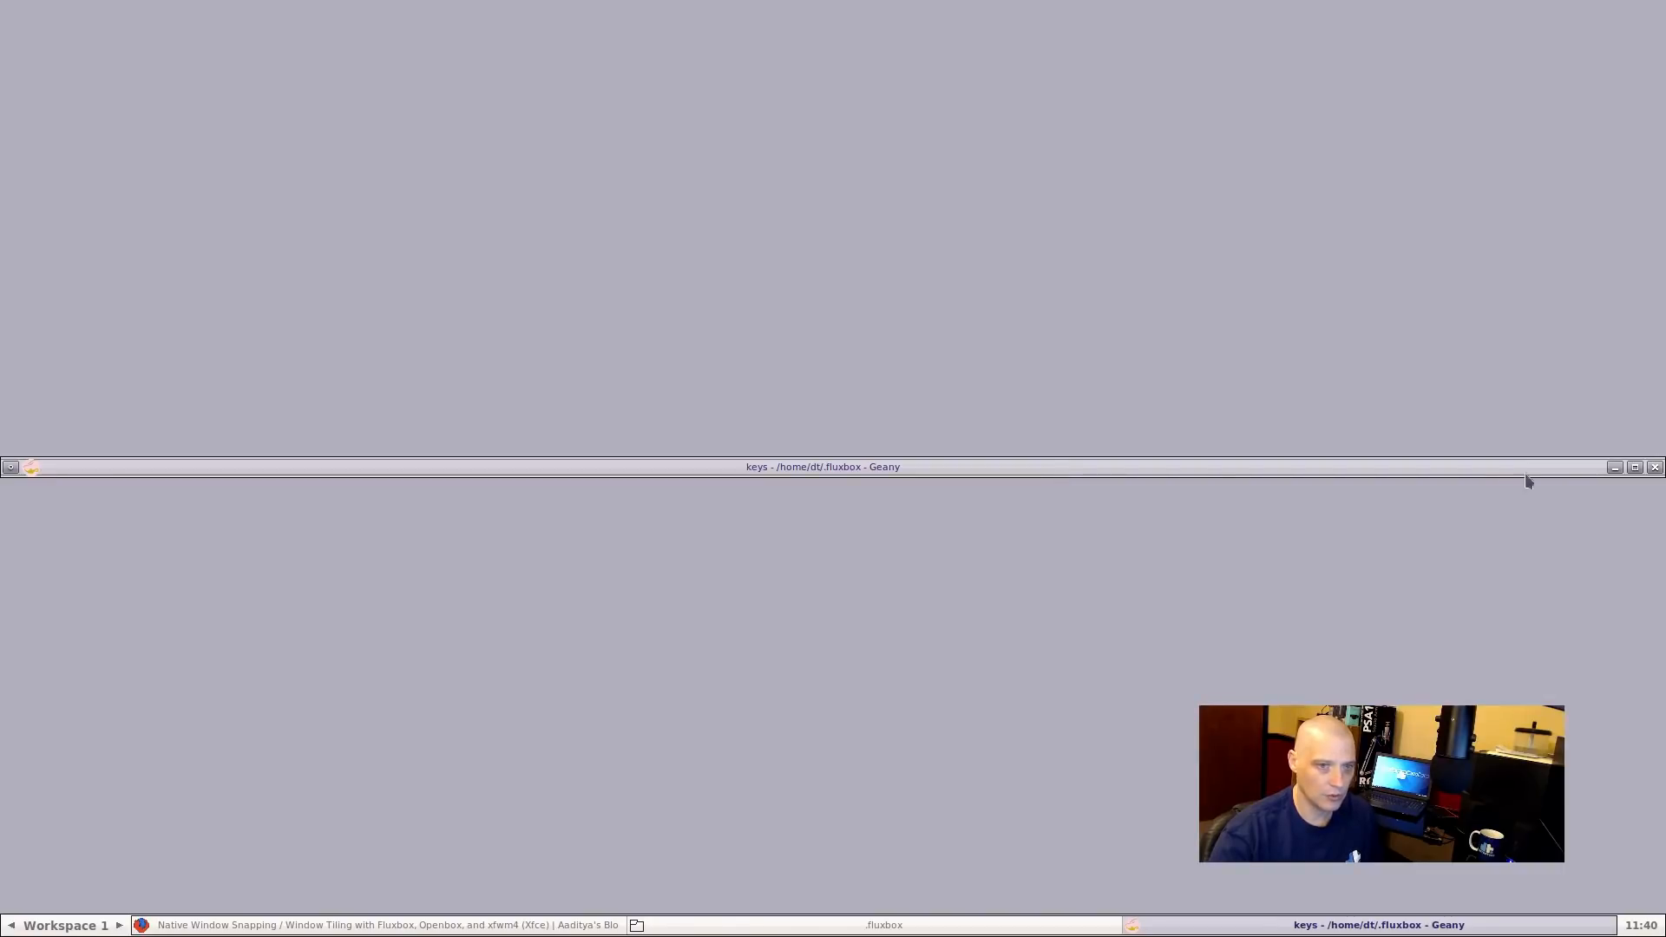
{"action": "left_click", "coordinate": [1634, 467]}
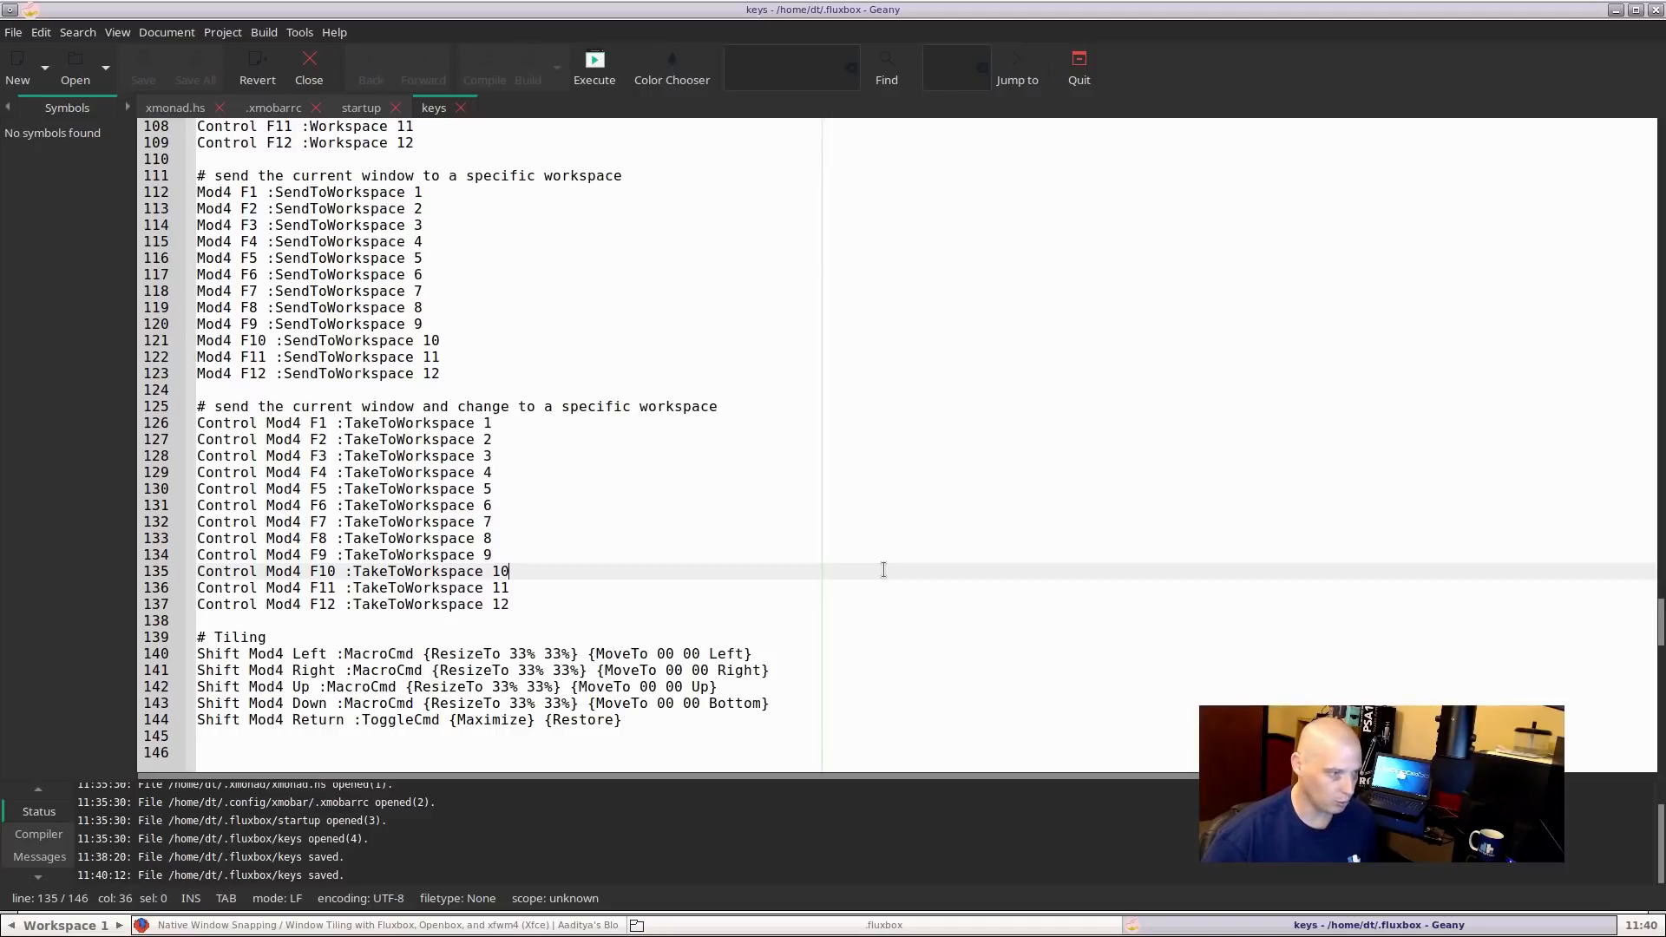
{"action": "key", "text": "shift+super+Left"}
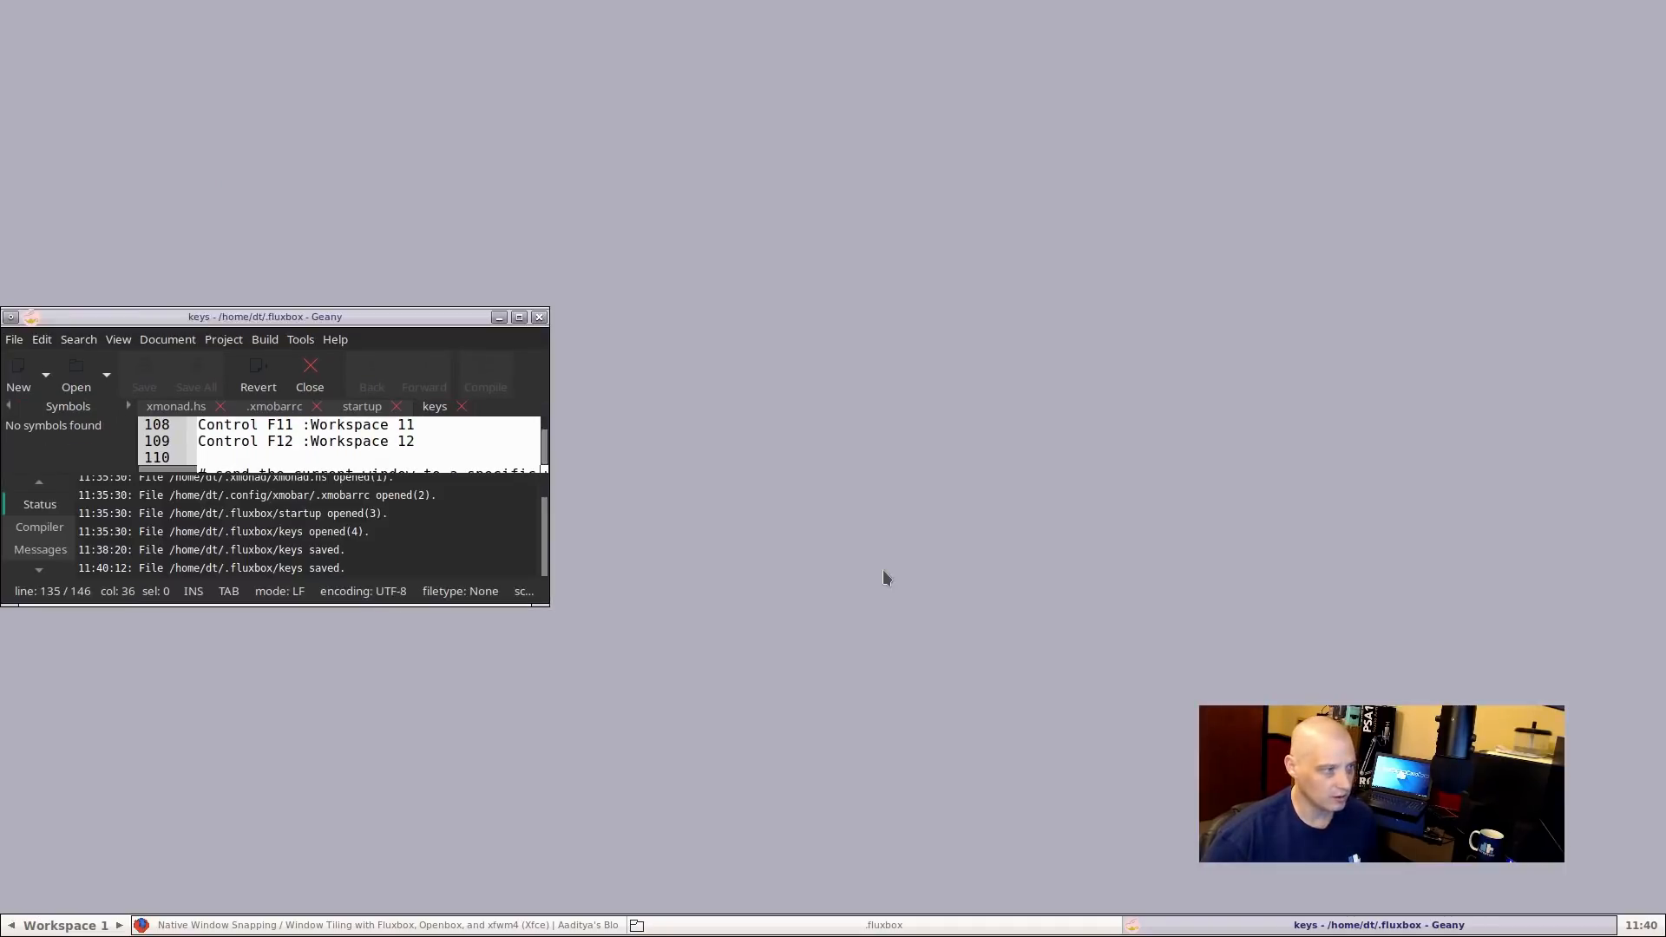
{"action": "key", "text": "shift+super+Right"}
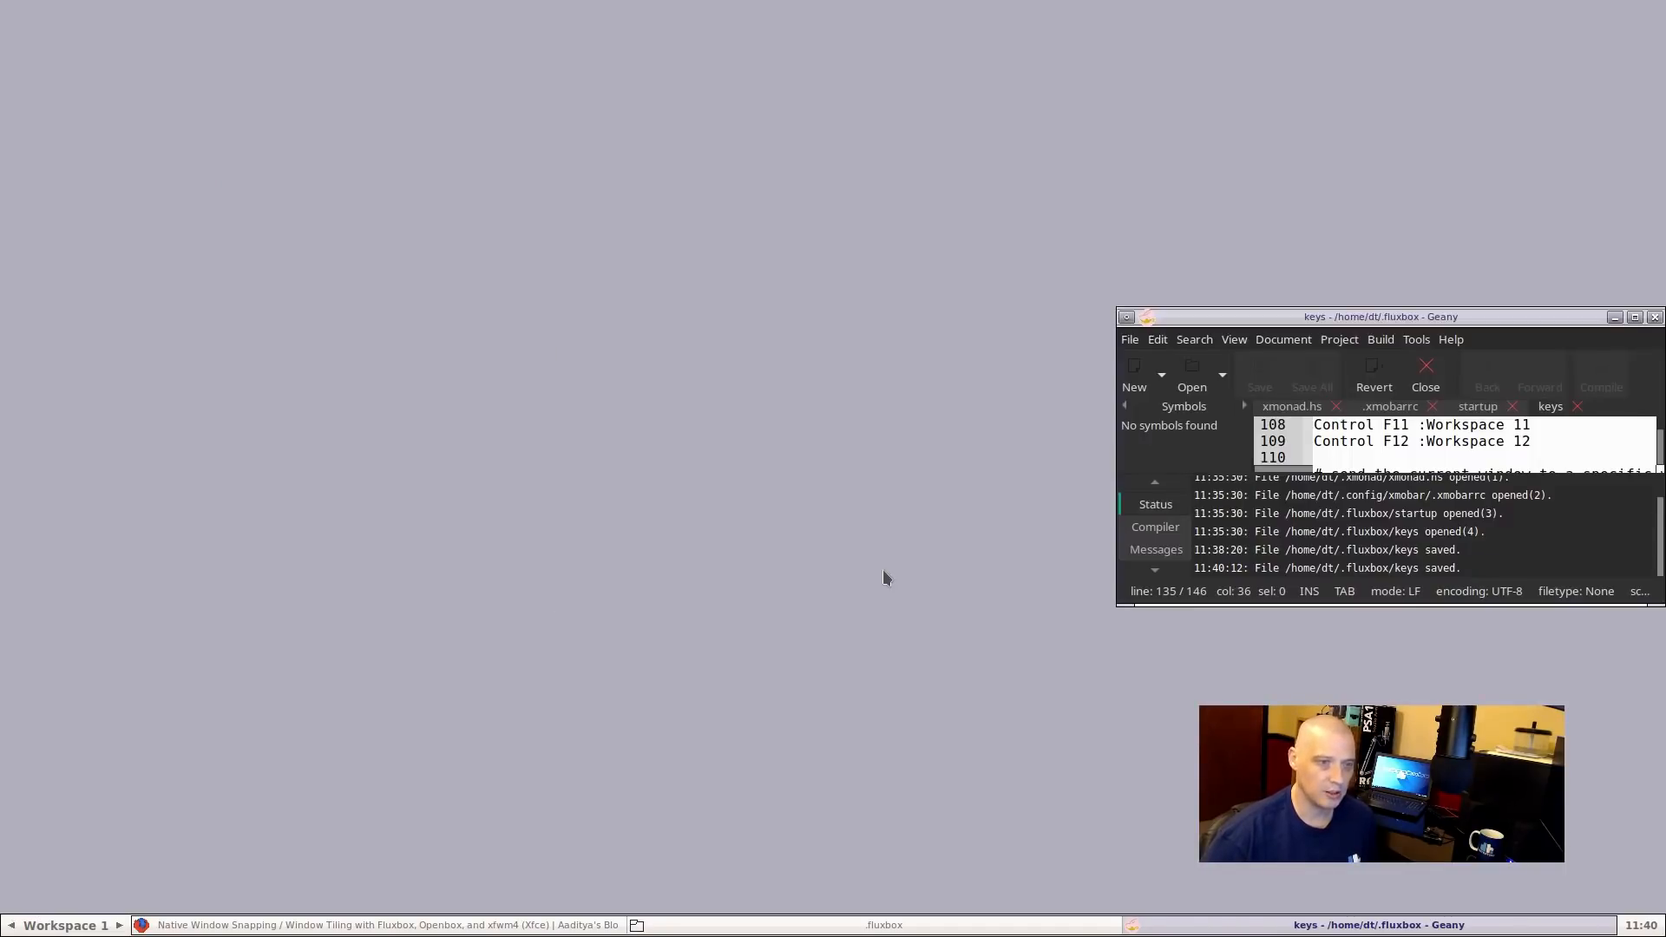
{"action": "key", "text": "shift+super+Up"}
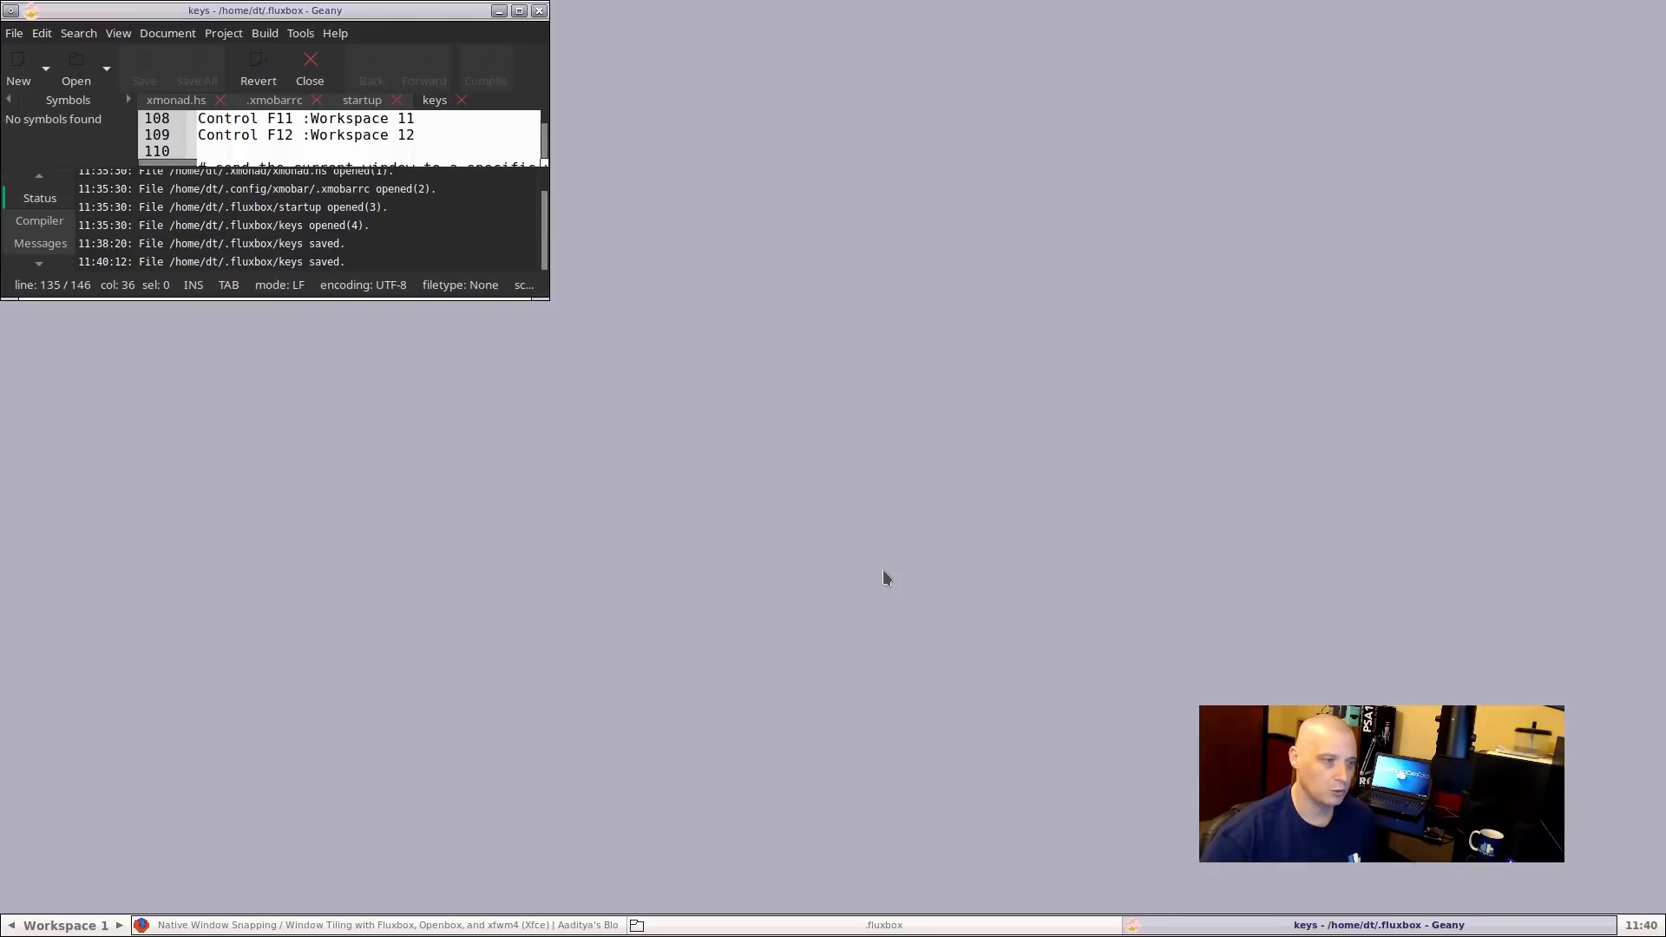
{"action": "key", "text": "shift+super+Down"}
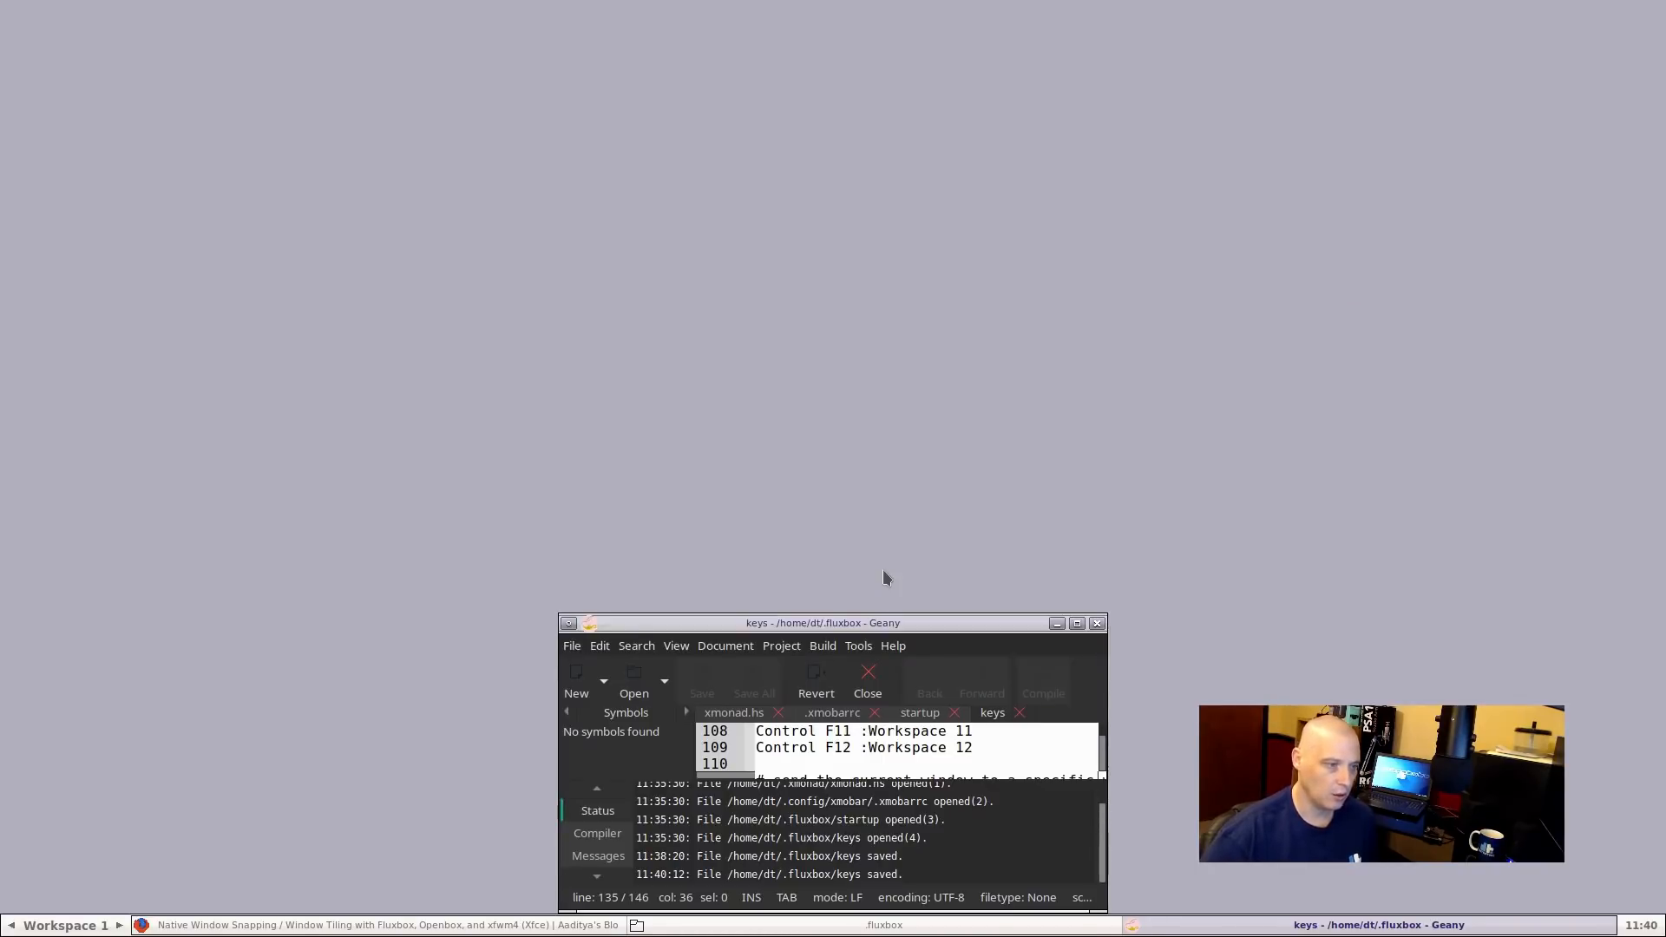
Move the Geany window away from the screen's lower edge and enlarge it to show the Tiling section of the keys file
{"action": "left_click_drag", "start_coordinate": [977, 632], "coordinate": [695, 136]}
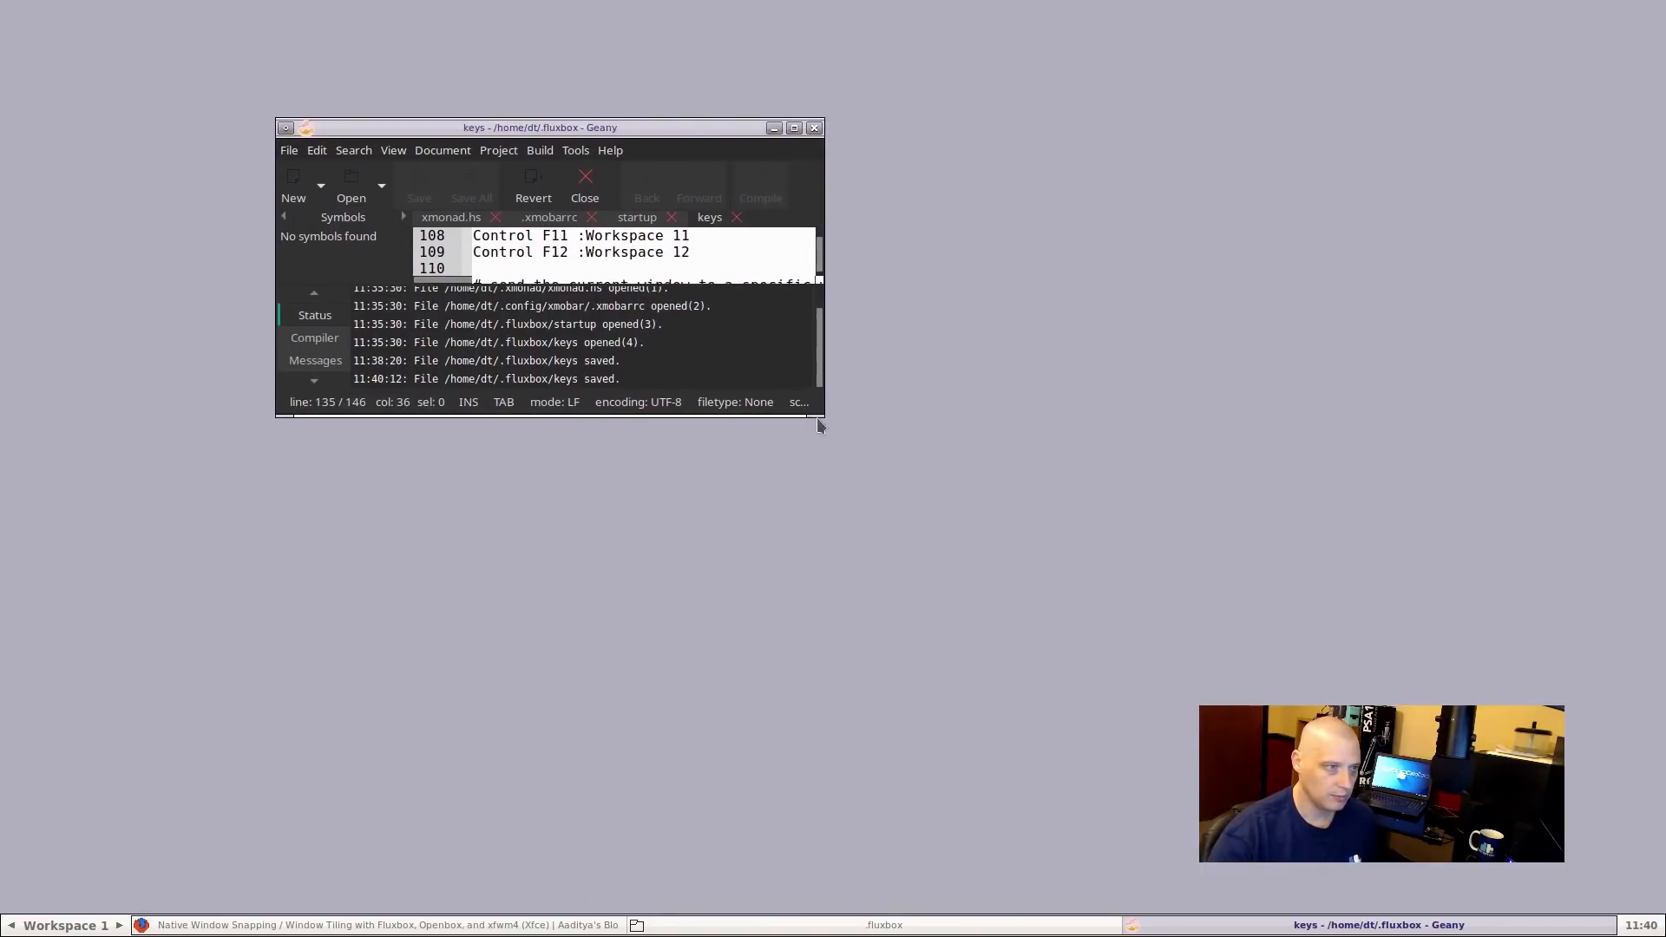
{"action": "left_click_drag", "start_coordinate": [821, 426], "coordinate": [1208, 772]}
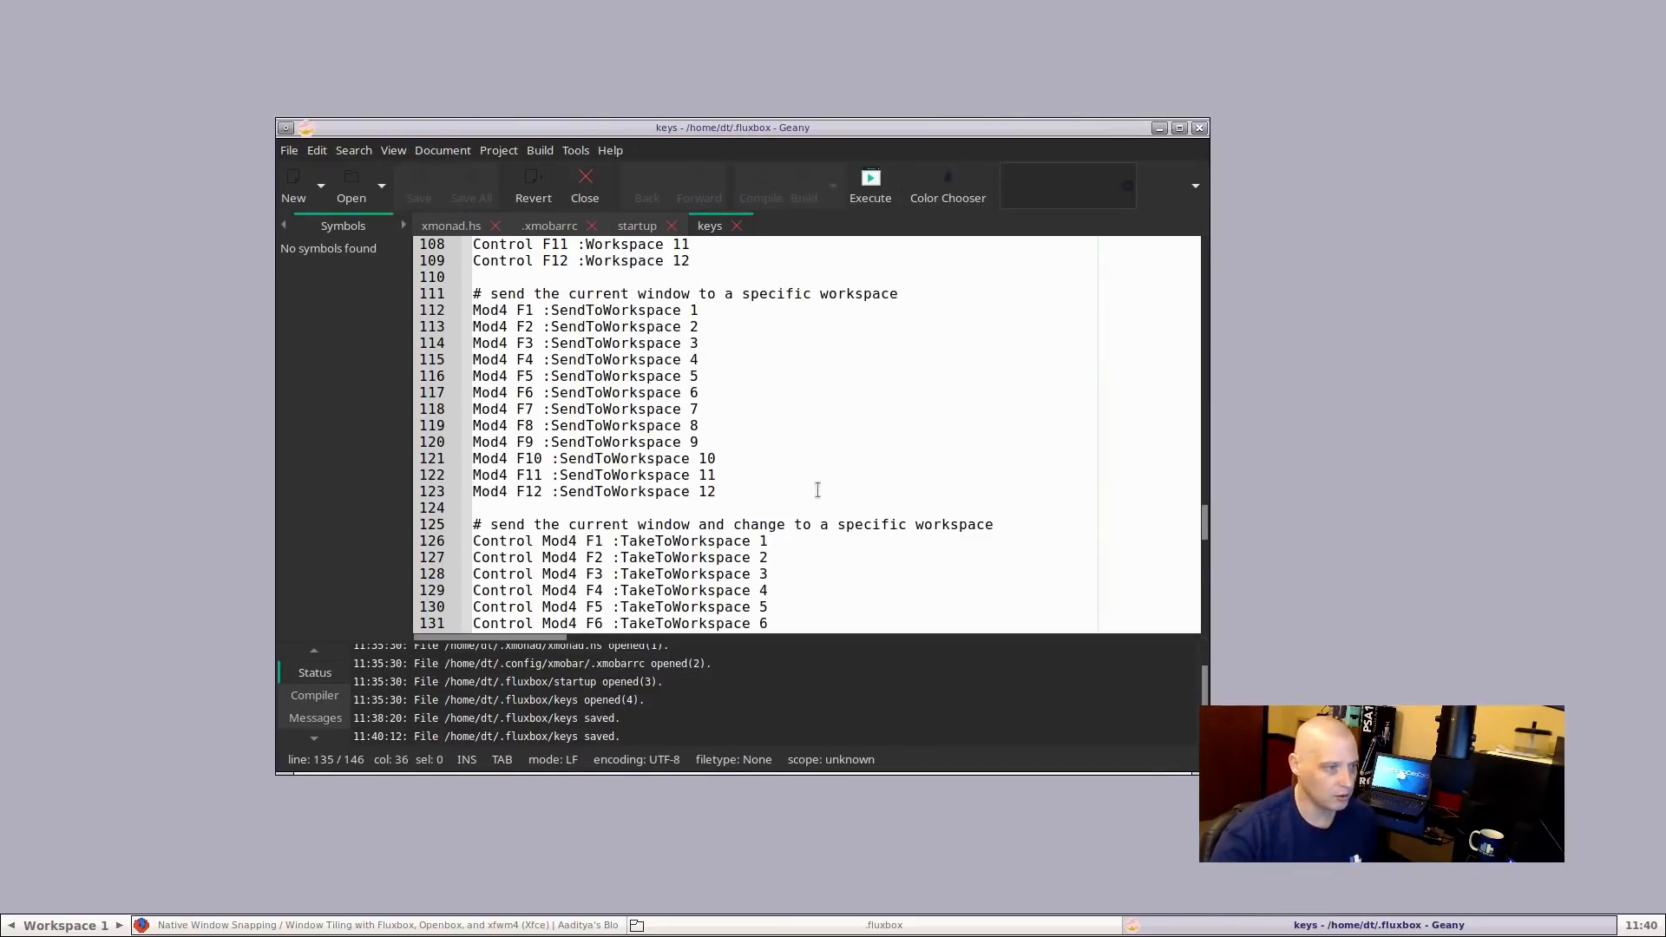
{"action": "scroll", "coordinate": [817, 491], "scroll_direction": "down", "scroll_amount": 3}
{"action": "scroll", "coordinate": [817, 491], "scroll_direction": "down", "scroll_amount": 3}
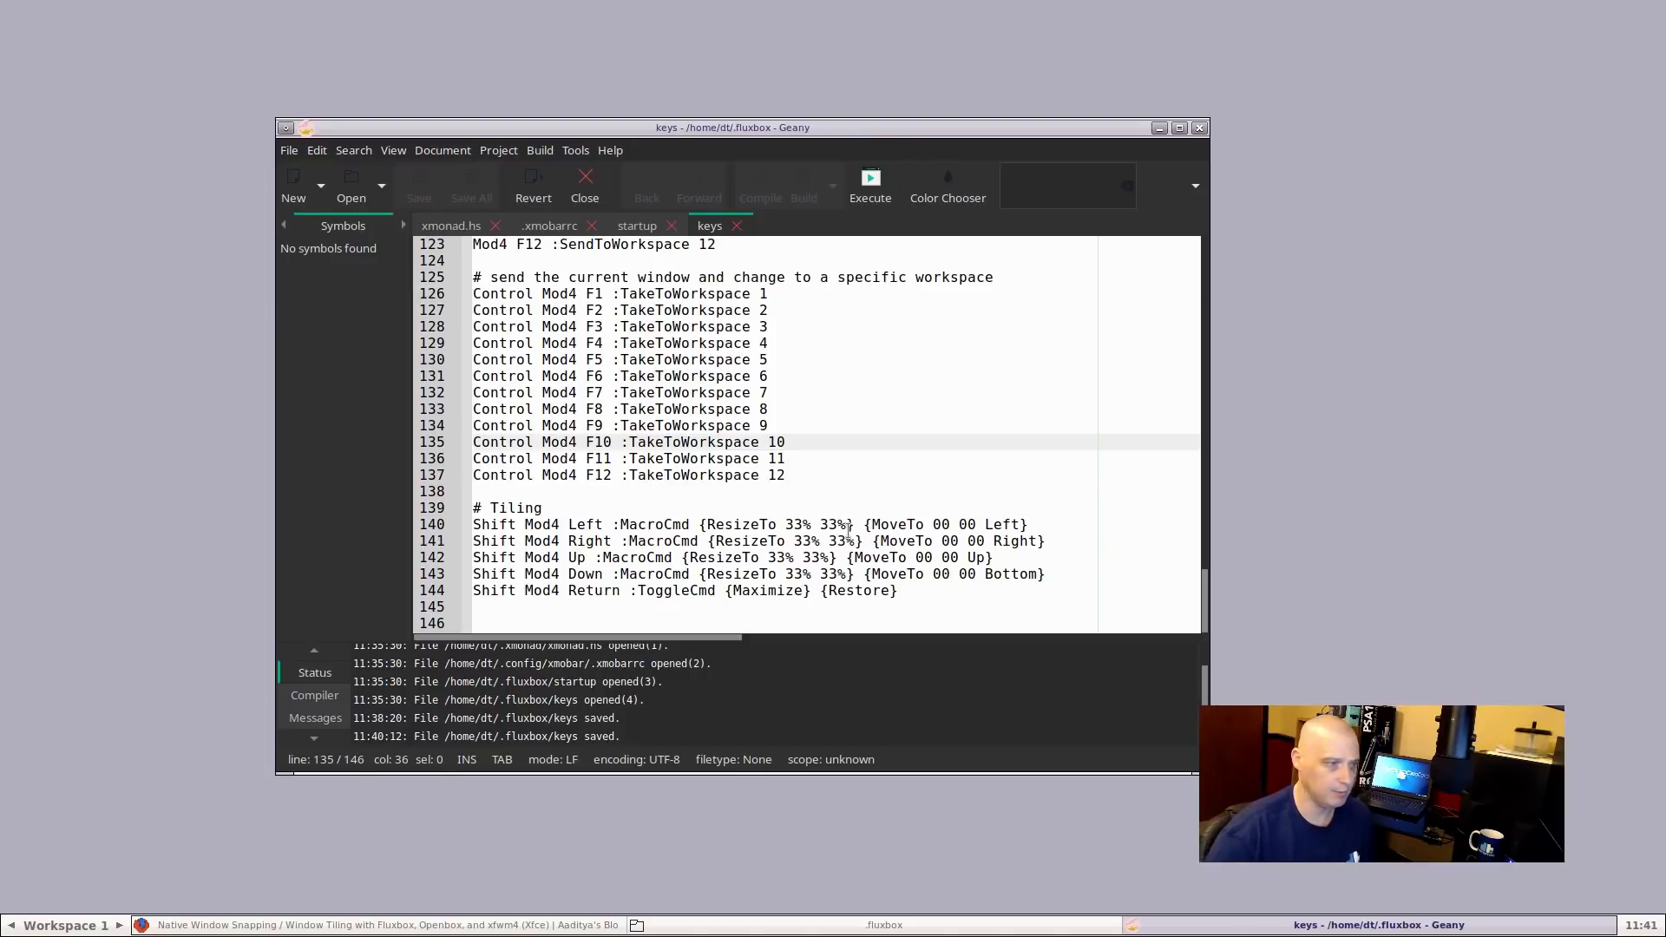
Change the key of the Left tiling binding to KP_1 and that of the Right binding to KP_3
{"action": "double_click", "coordinate": [585, 524]}
{"action": "type", "text": "KP_1"}
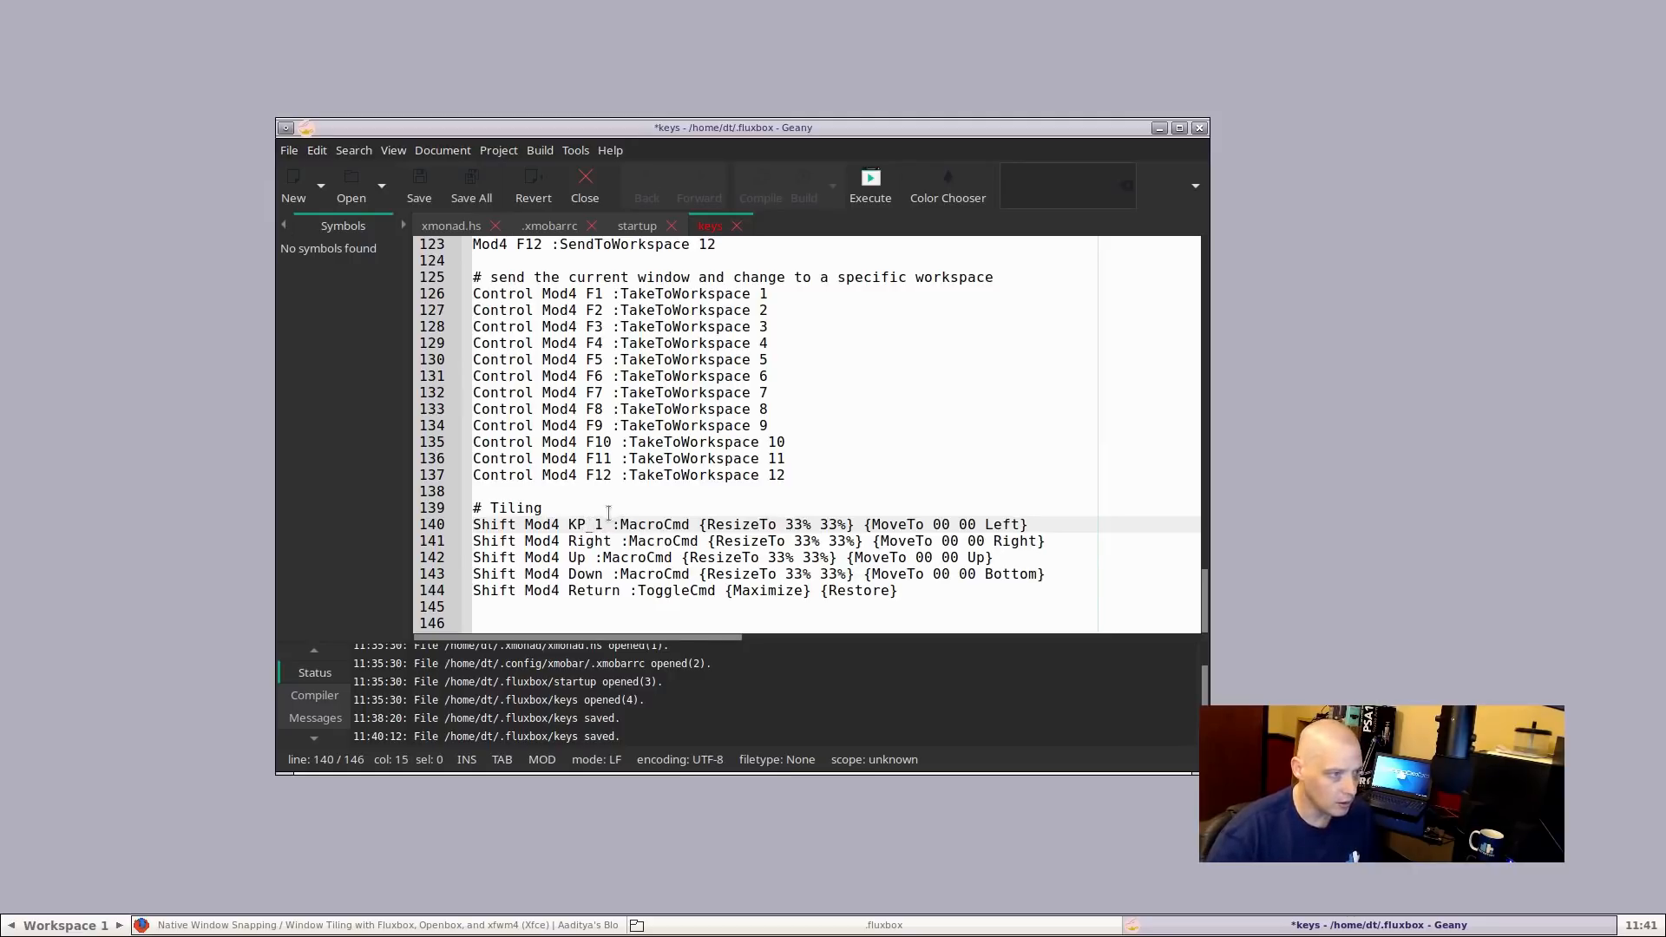
{"action": "double_click", "coordinate": [581, 542]}
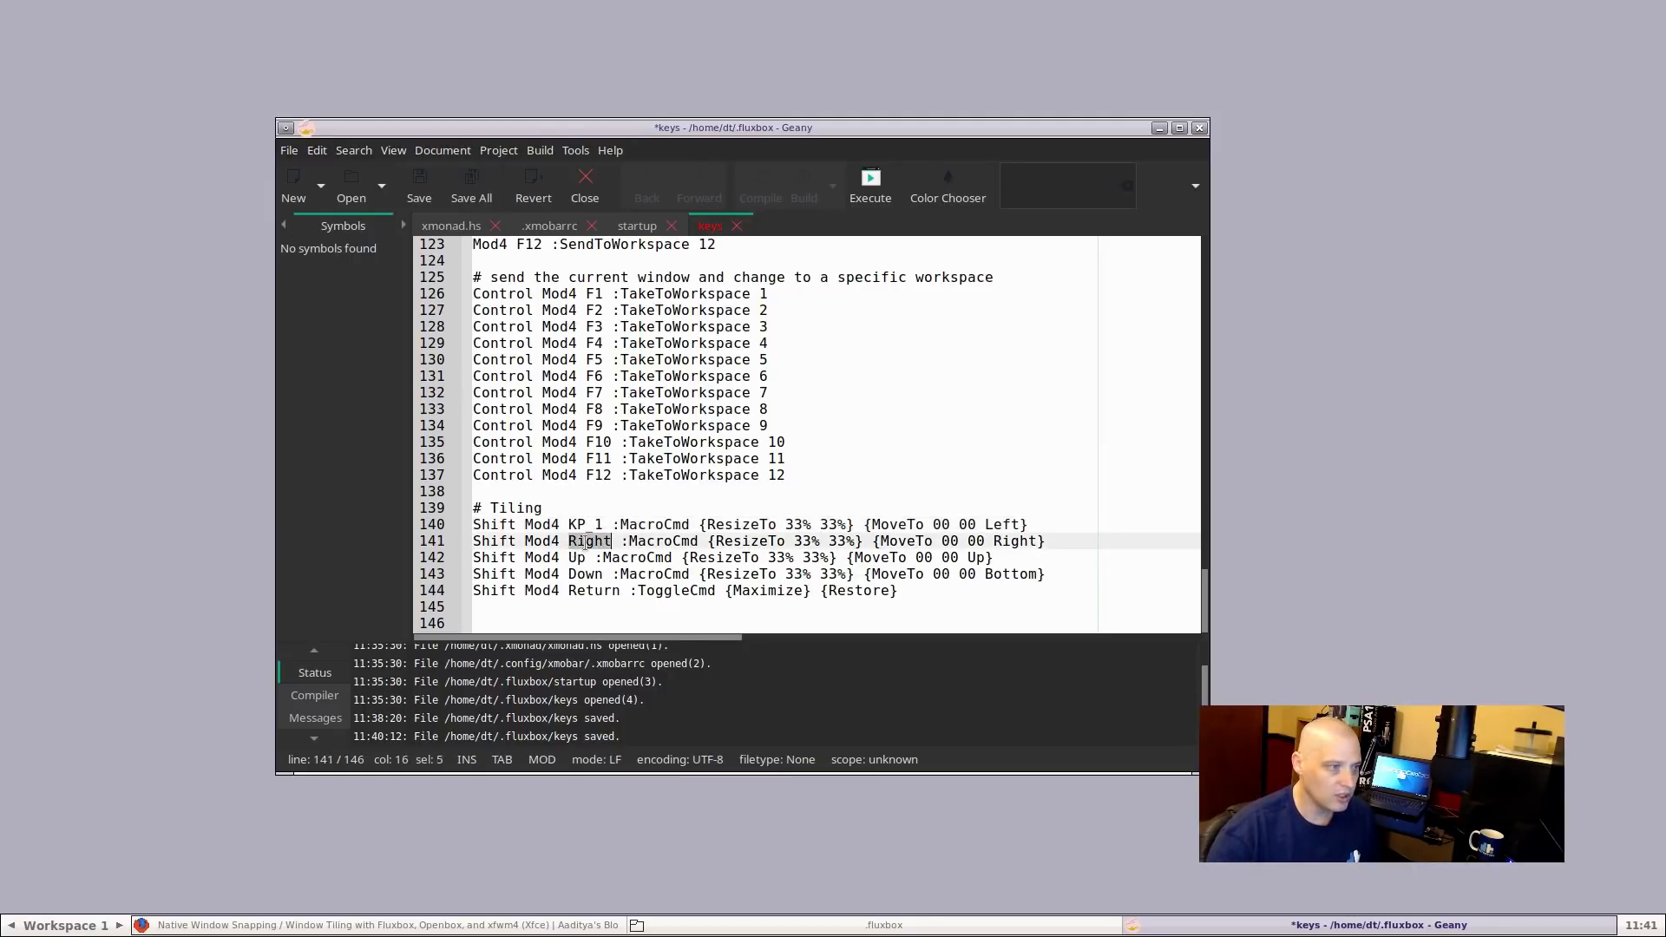
{"action": "type", "text": "KP_"}
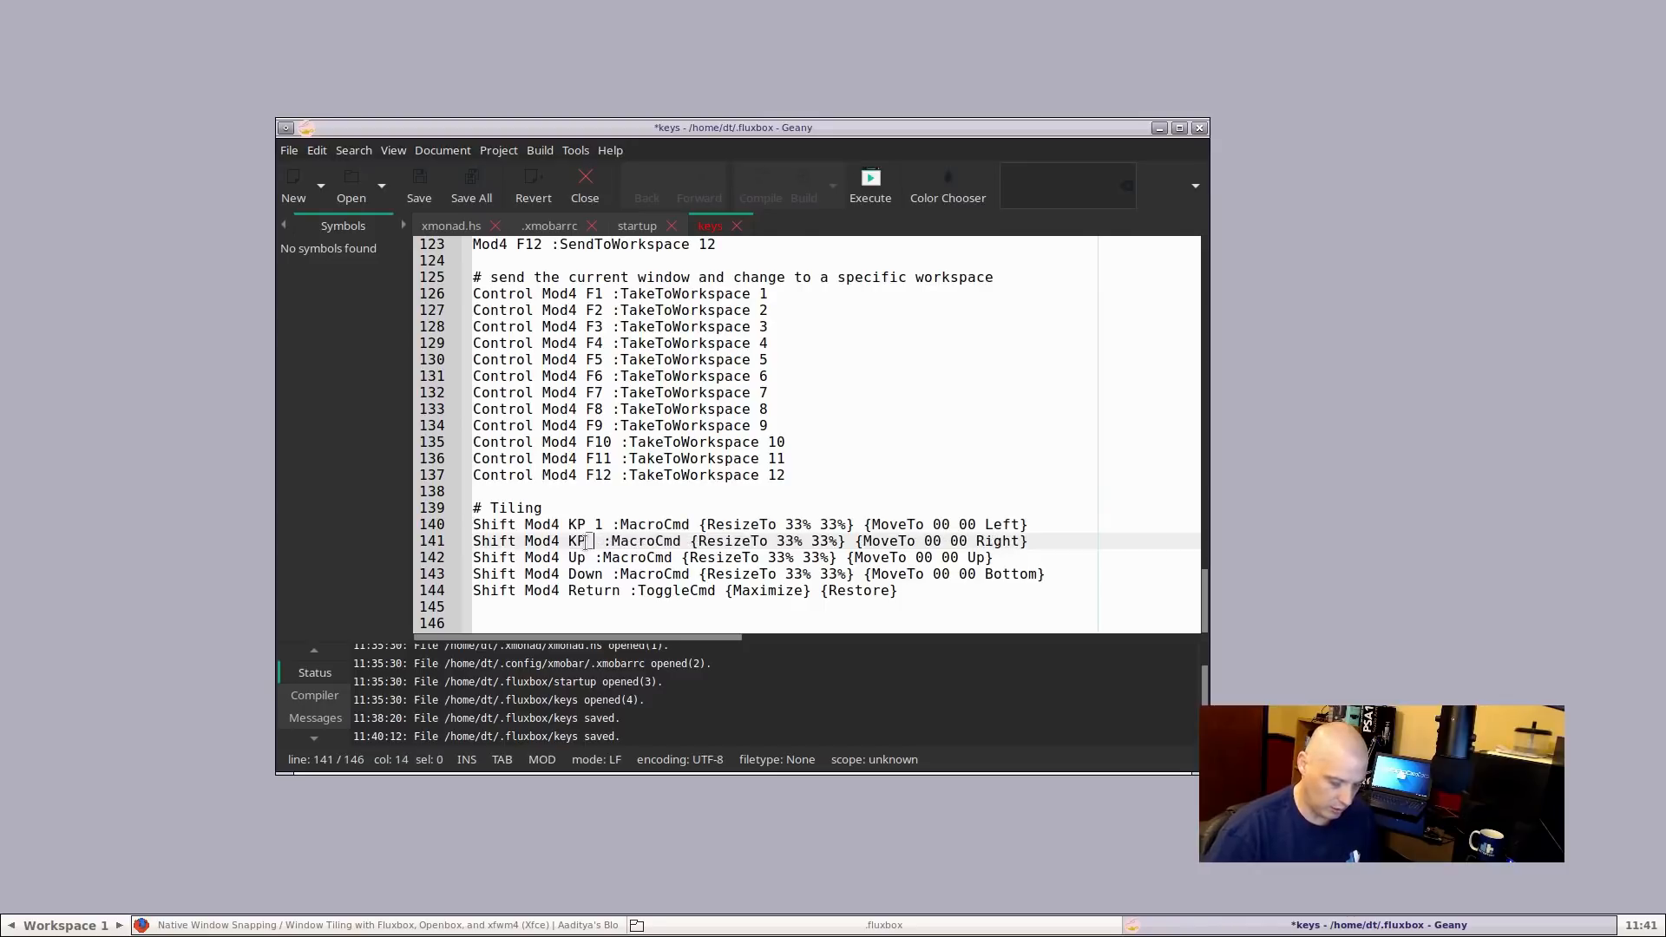
{"action": "type", "text": "3"}
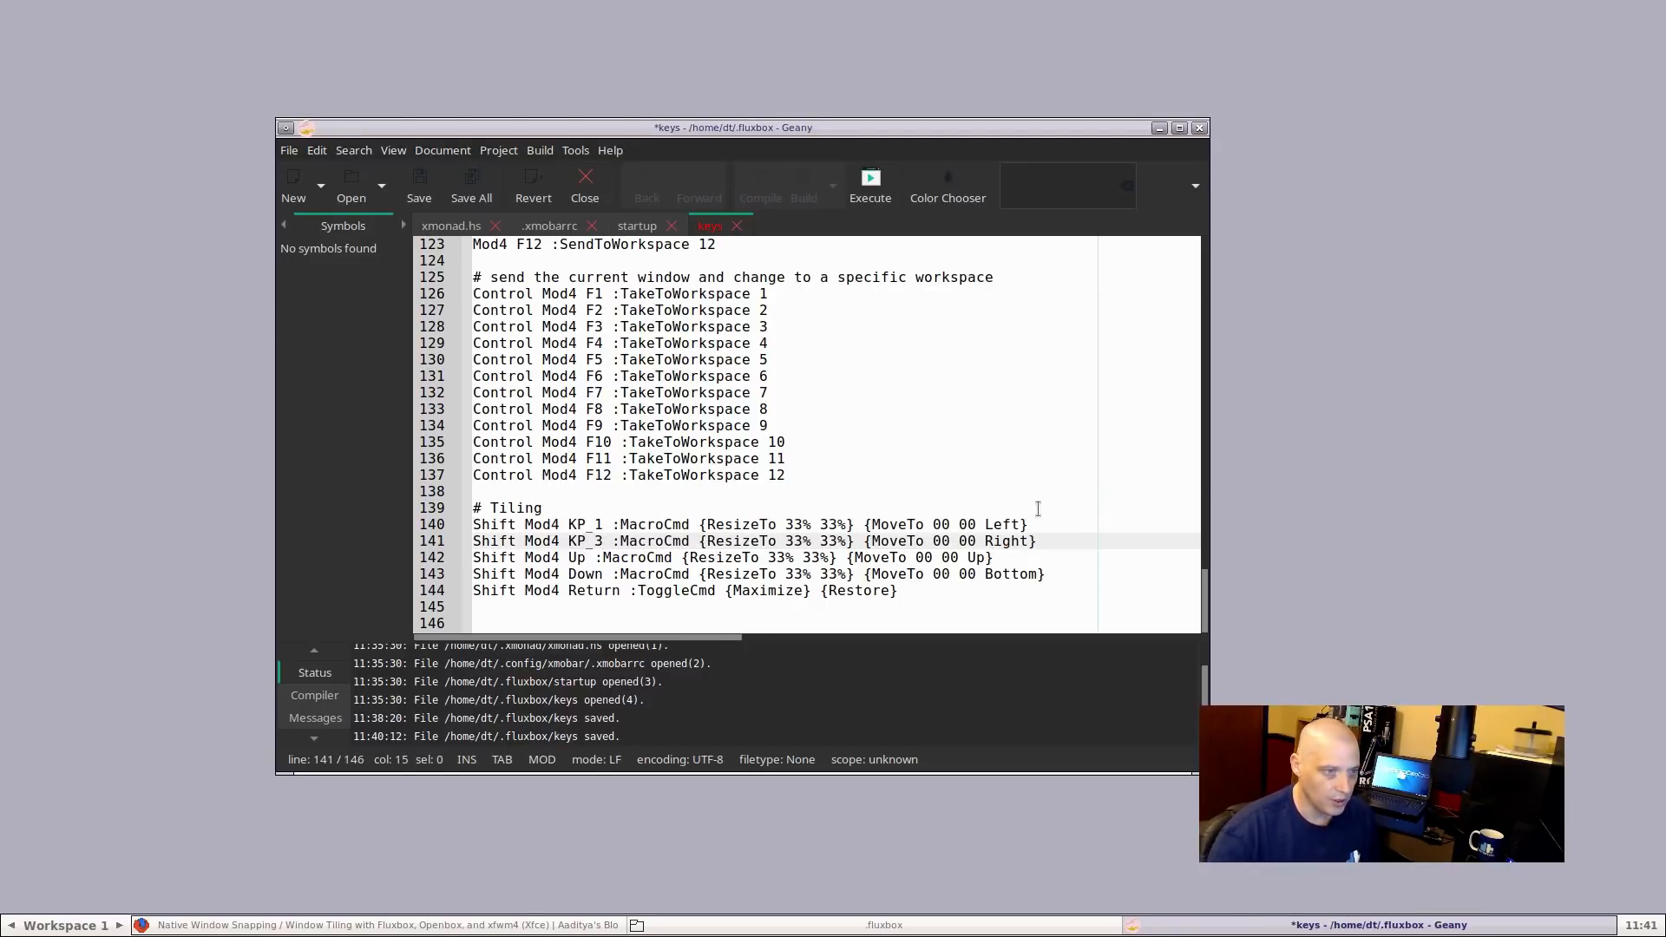
Duplicate the Up tiling binding between the KP_1 and KP_3 lines and change the copy's key to KP_2
{"action": "left_click", "coordinate": [1044, 556]}
{"action": "left_click_drag", "start_coordinate": [1044, 546], "coordinate": [1044, 543]}
{"action": "key", "text": "super+c"}
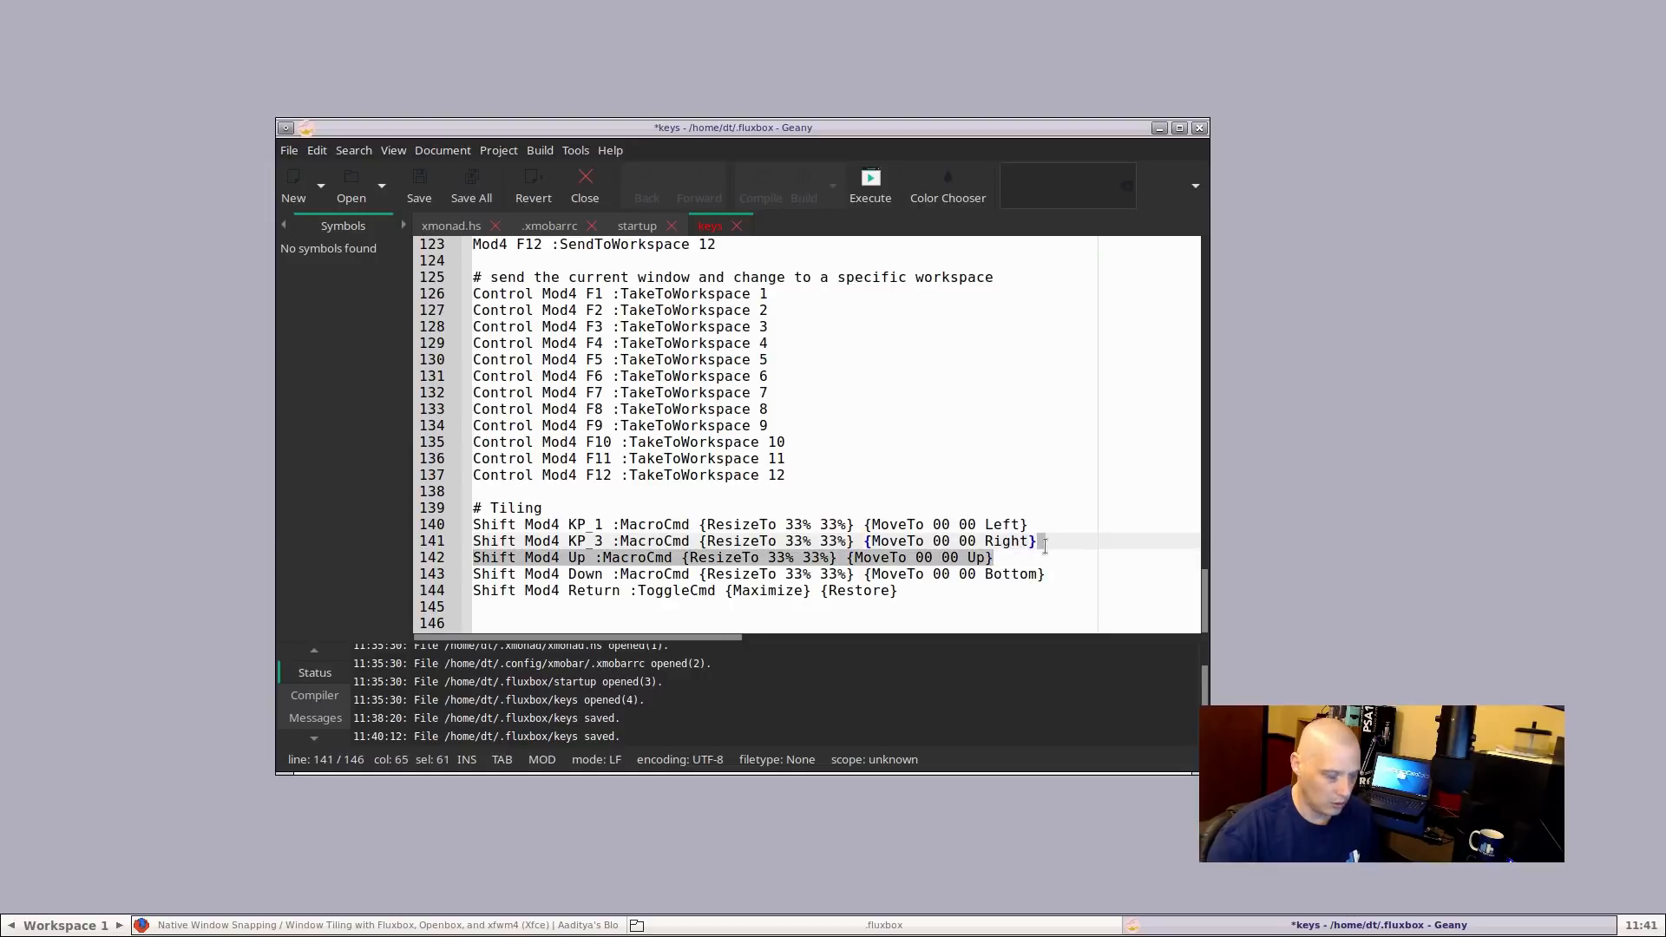
{"action": "left_click", "coordinate": [1039, 525]}
{"action": "middle_click", "coordinate": [1040, 526]}
{"action": "left_click", "coordinate": [577, 540]}
{"action": "key", "text": "BackSpace"}
{"action": "key", "text": "Delete"}
{"action": "type", "text": "K"}
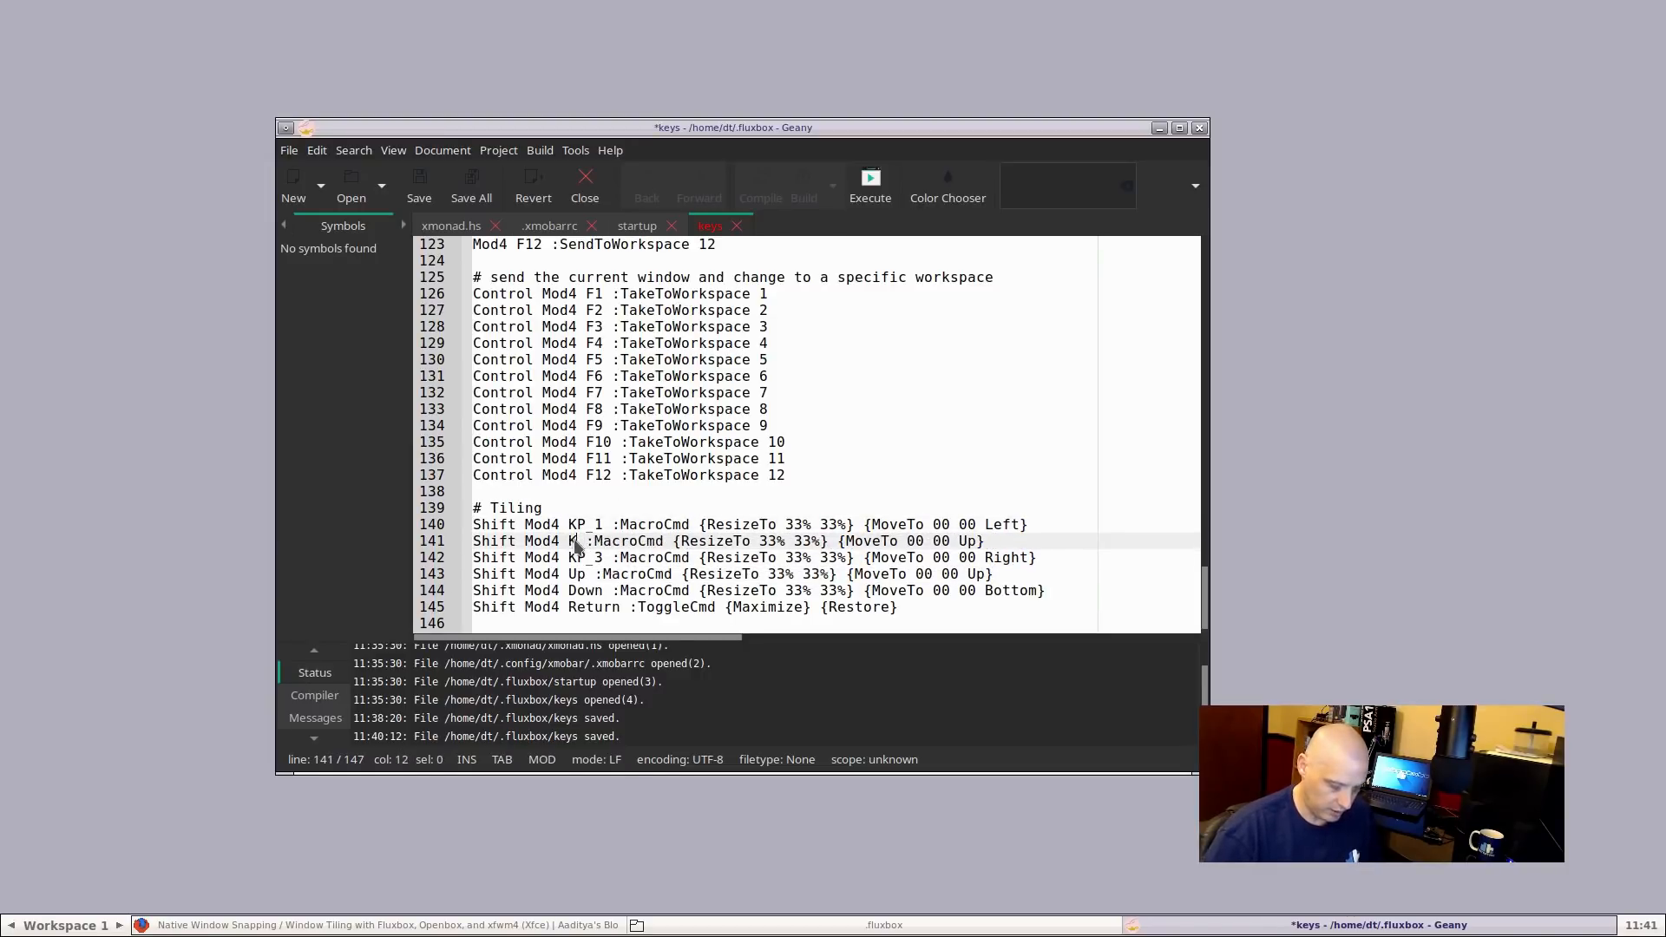
{"action": "type", "text": "P_@"}
{"action": "key", "text": "BackSpace"}
{"action": "type", "text": "2"}
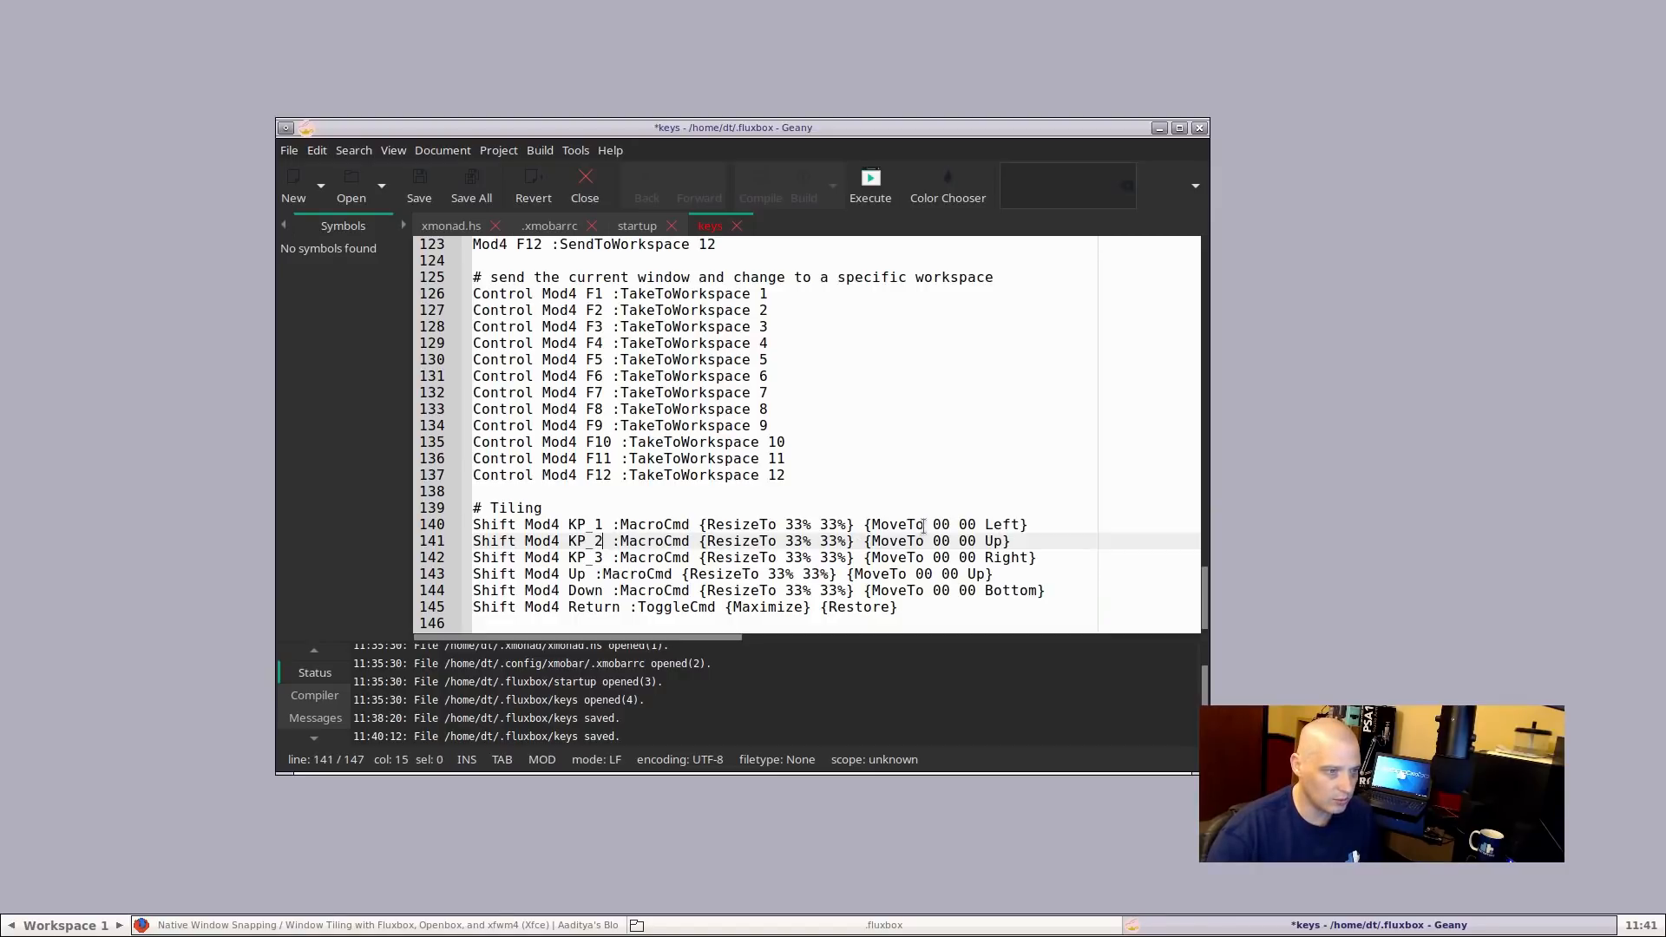
Change the key of the Down tiling binding to KP_8 and delete the leftover Up binding line
{"action": "double_click", "coordinate": [575, 592]}
{"action": "type", "text": "KP"}
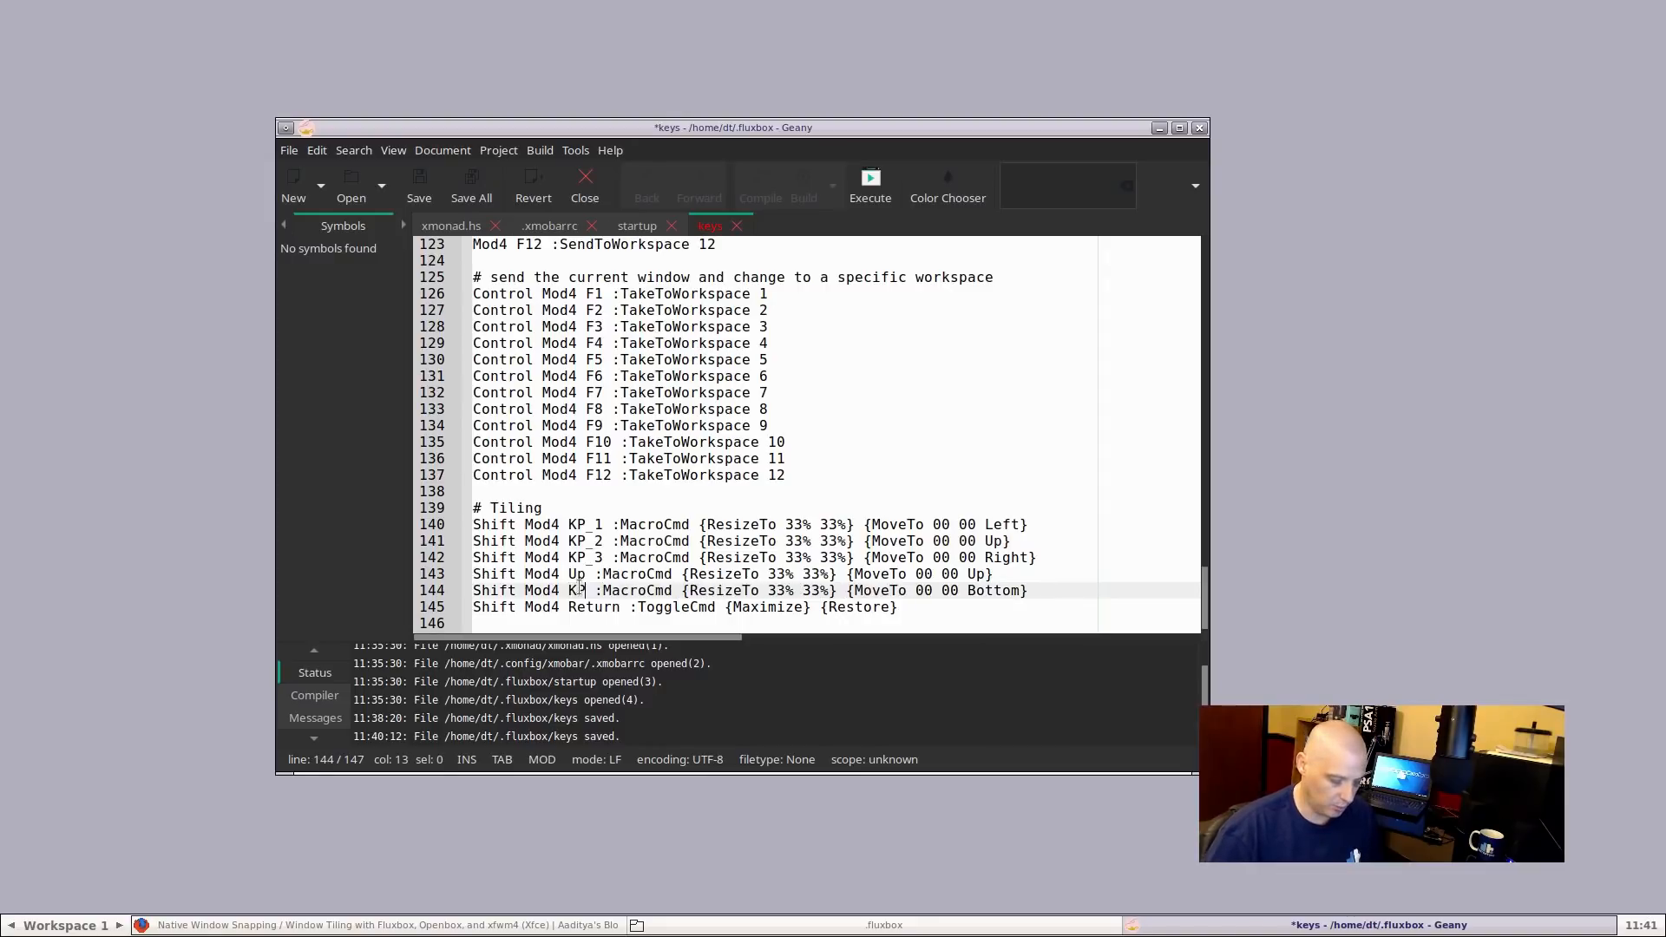
{"action": "type", "text": "_"}
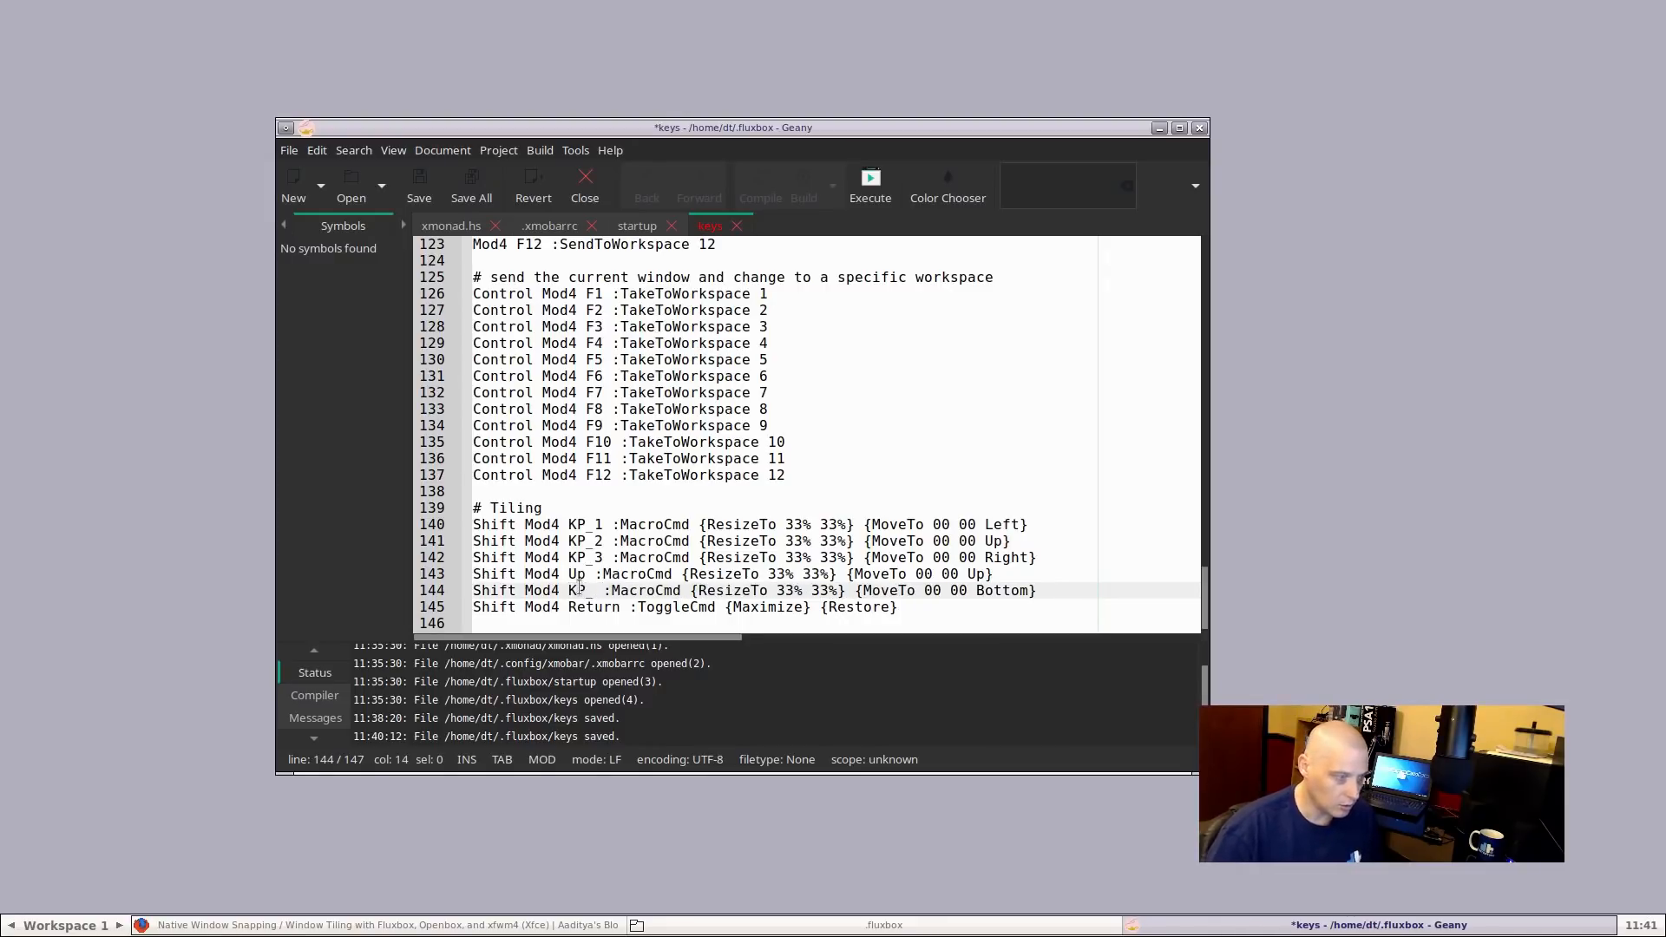
{"action": "type", "text": "8"}
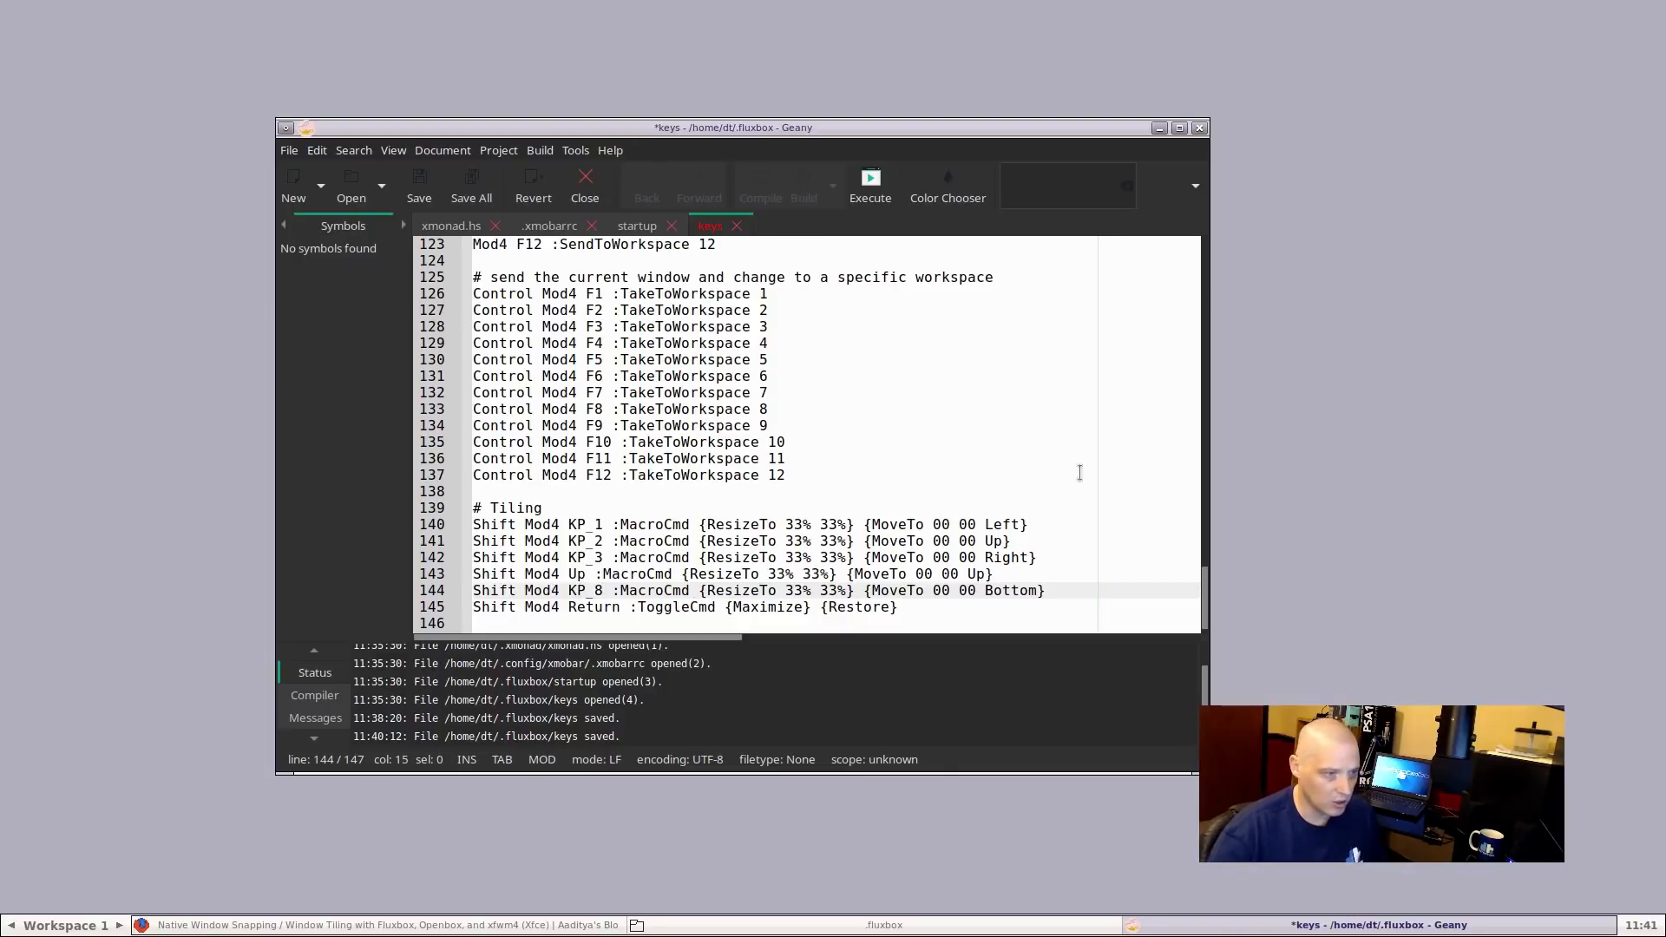
{"action": "left_click_drag", "start_coordinate": [1046, 575], "coordinate": [1041, 559]}
{"action": "key", "text": "BackSpace"}
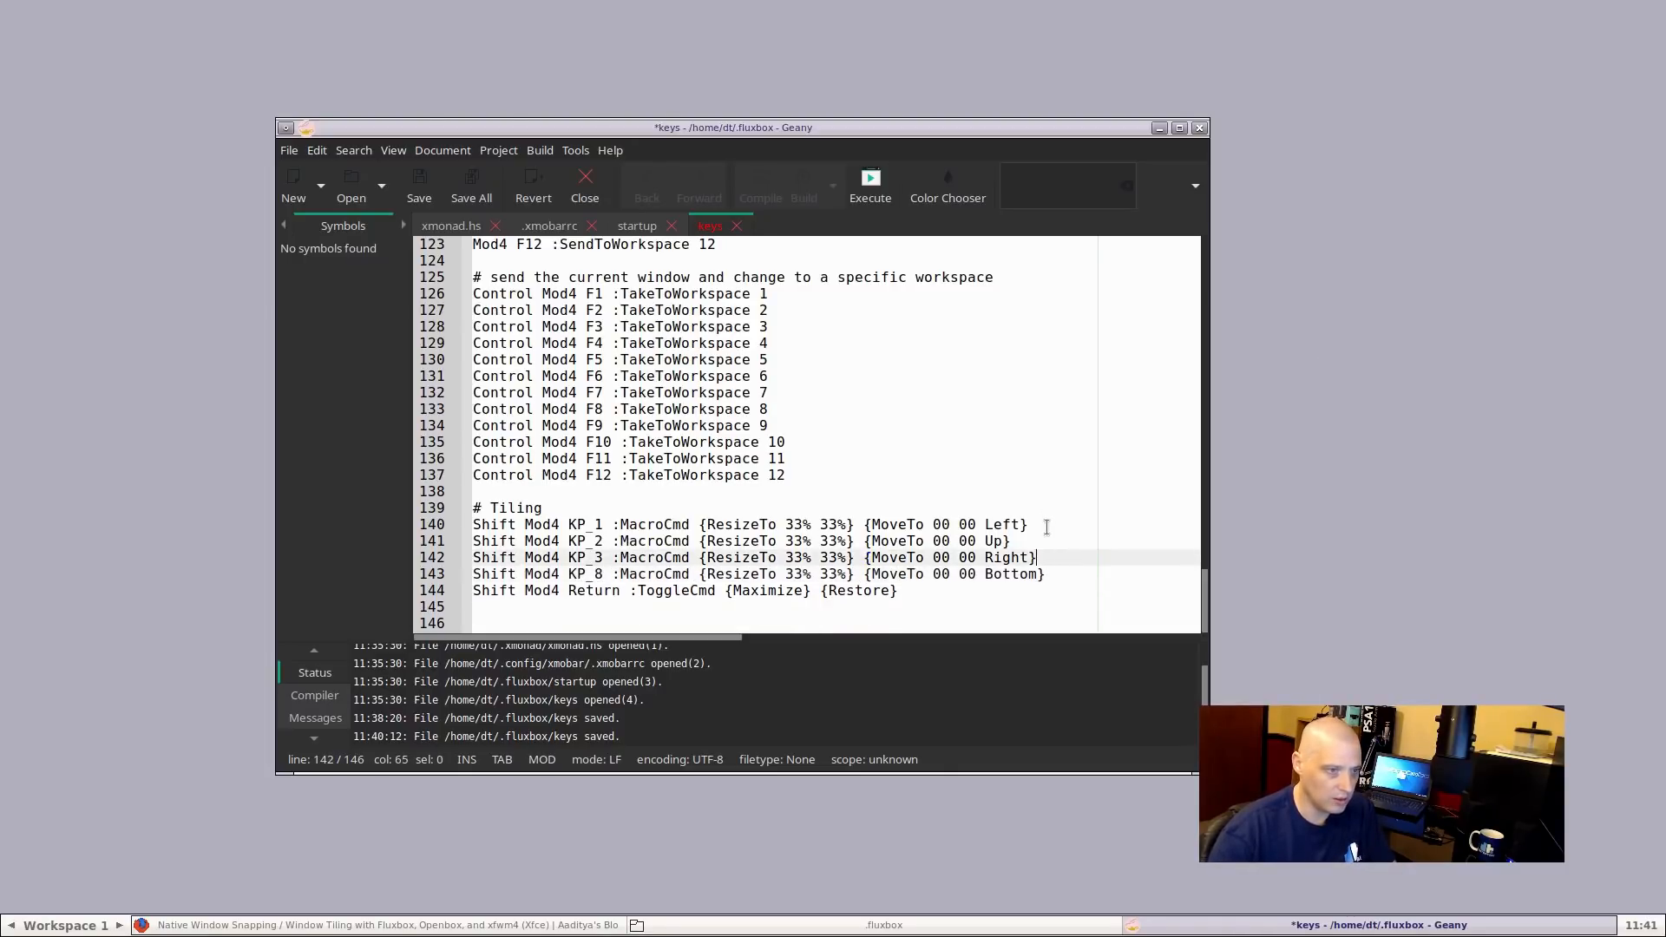
Save the keys file and reload the Fluxbox configuration
{"action": "key", "text": "ctrl+s"}
{"action": "right_click", "coordinate": [460, 68]}
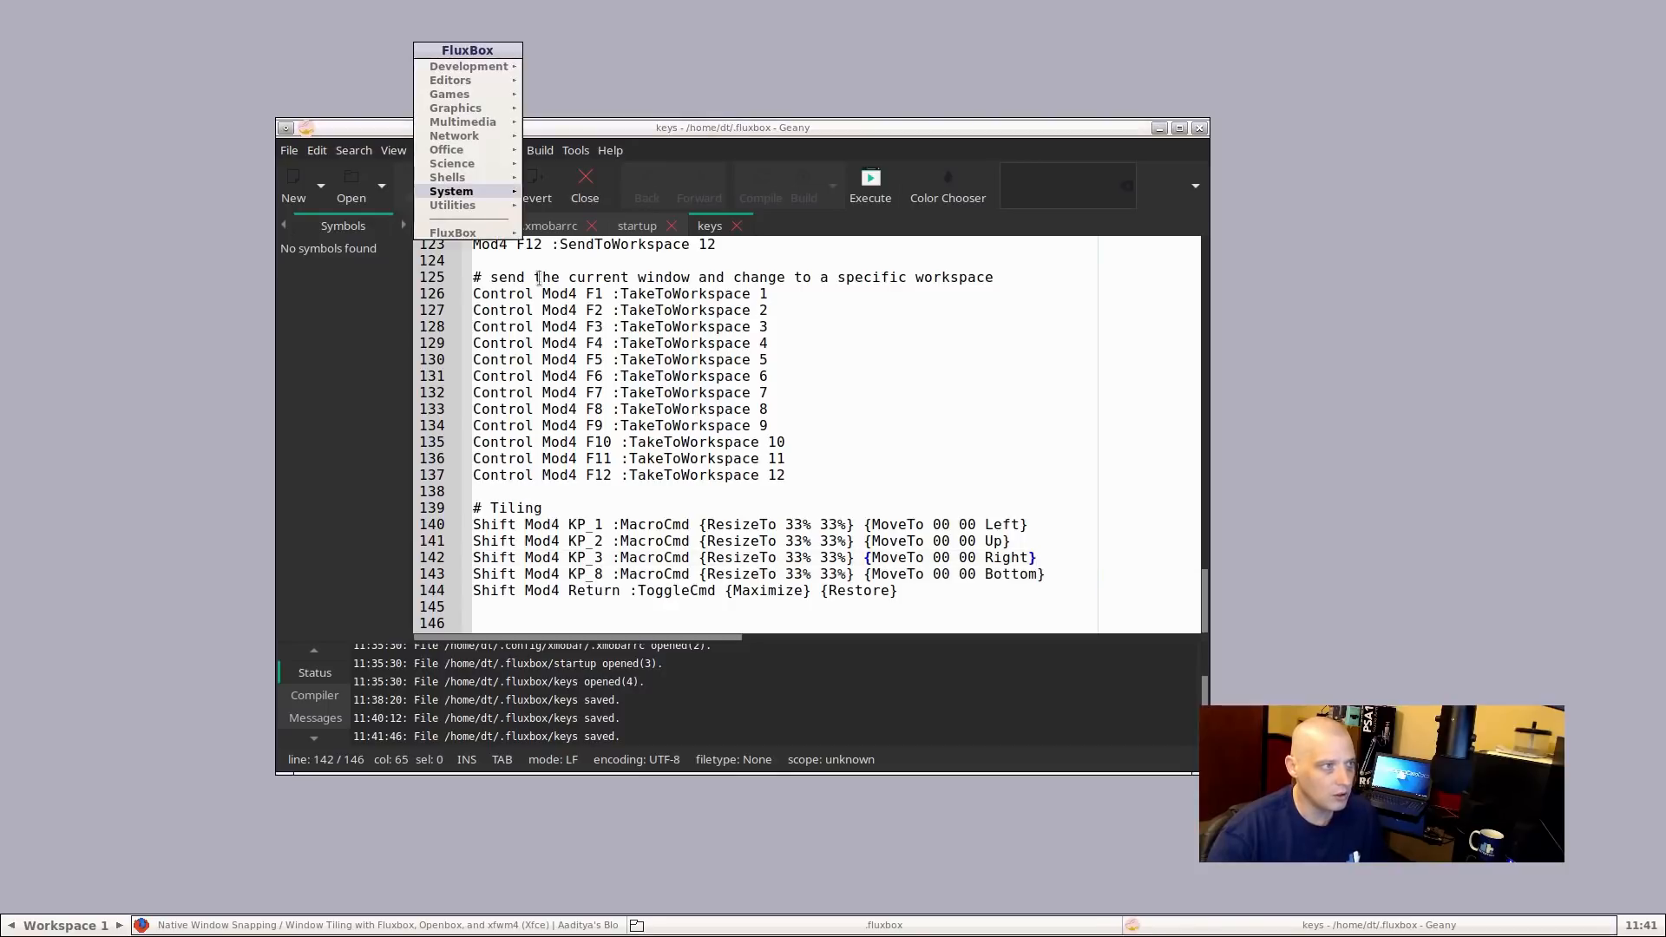
{"action": "mouse_move", "coordinate": [499, 234]}
{"action": "left_click", "coordinate": [556, 275]}
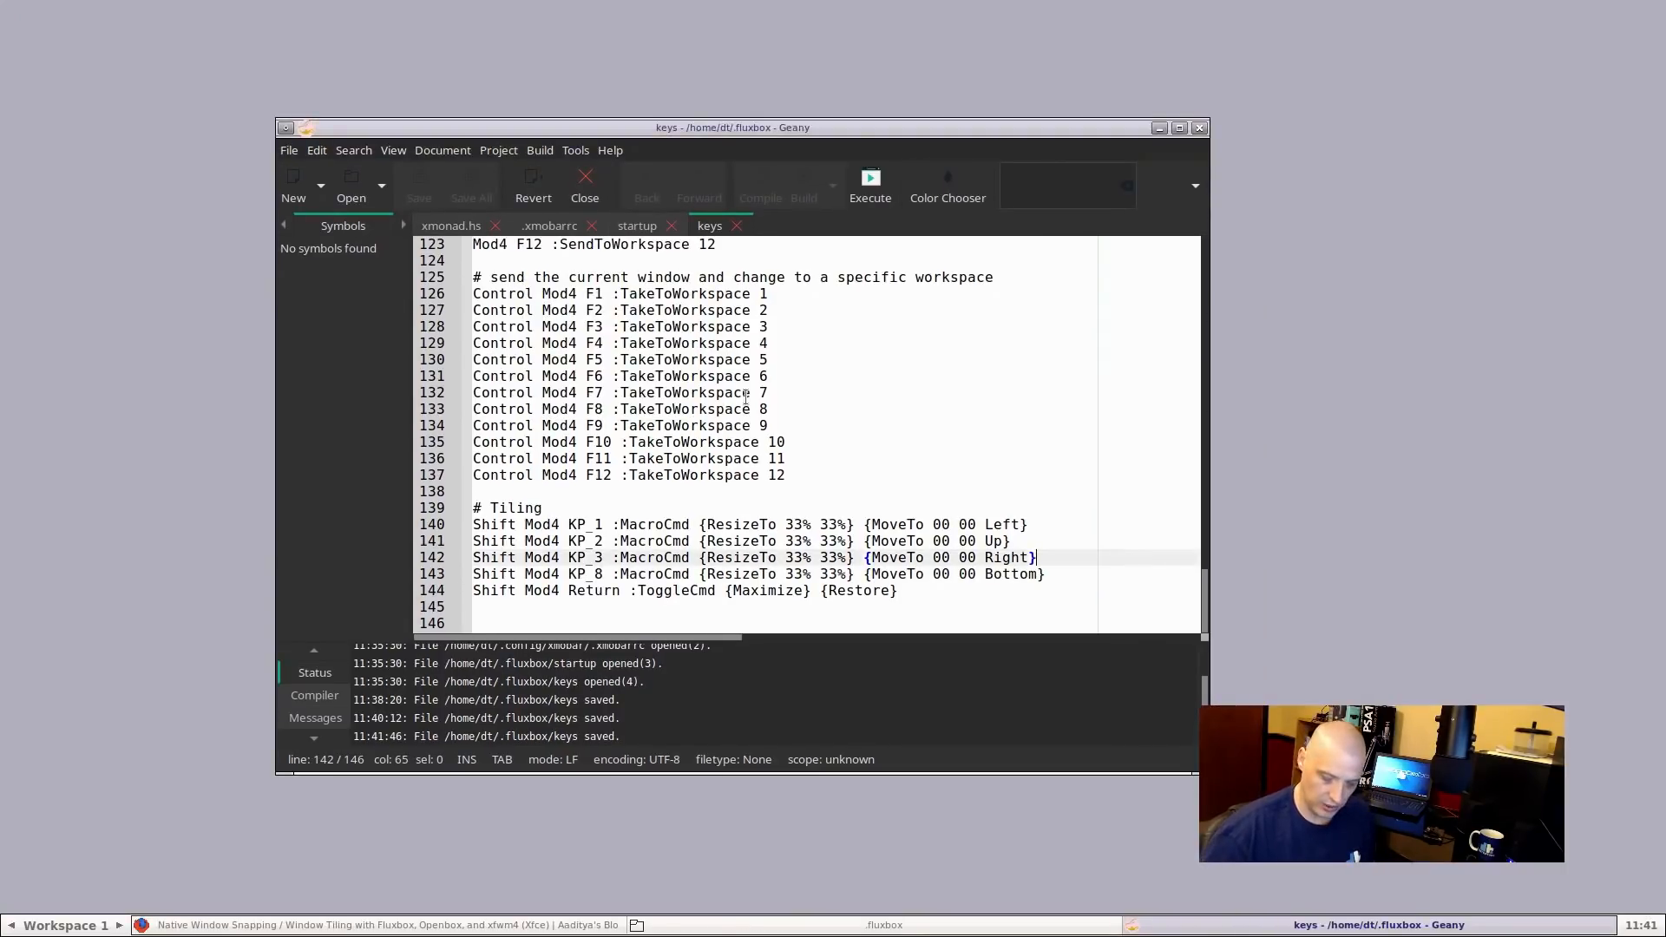
Test the keypad tiling bindings on the Geany window: send it to the left edge, the upper-left corner and the right edge
{"action": "key", "text": "shift+super+KP_1"}
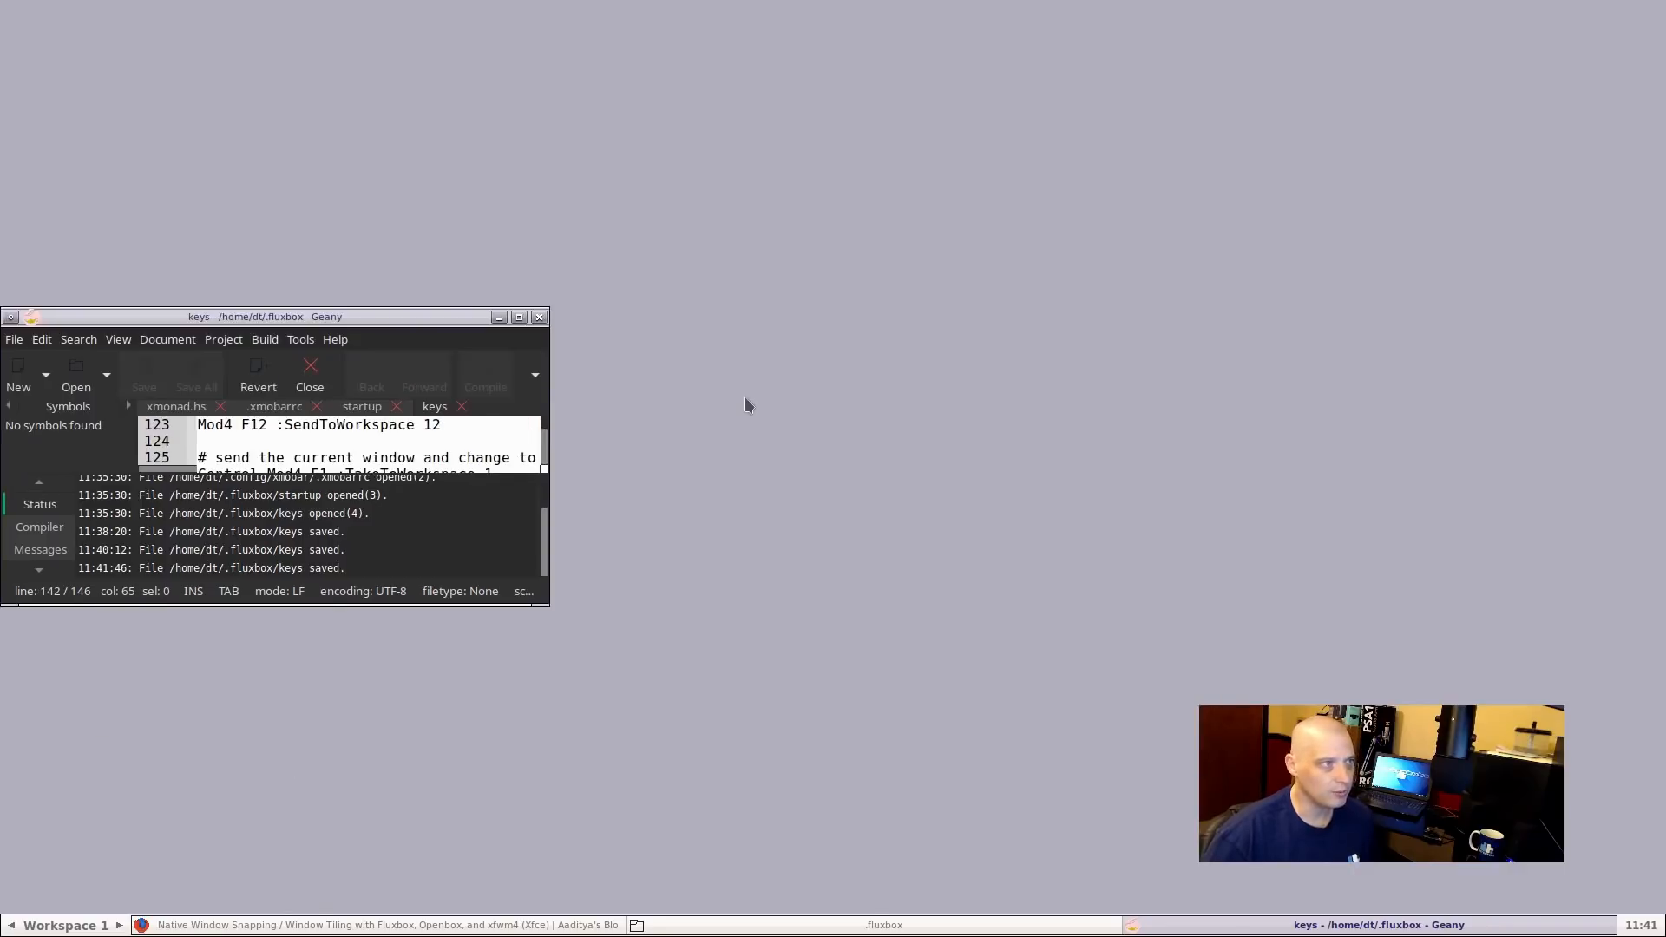
{"action": "key", "text": "shift+super+KP_7"}
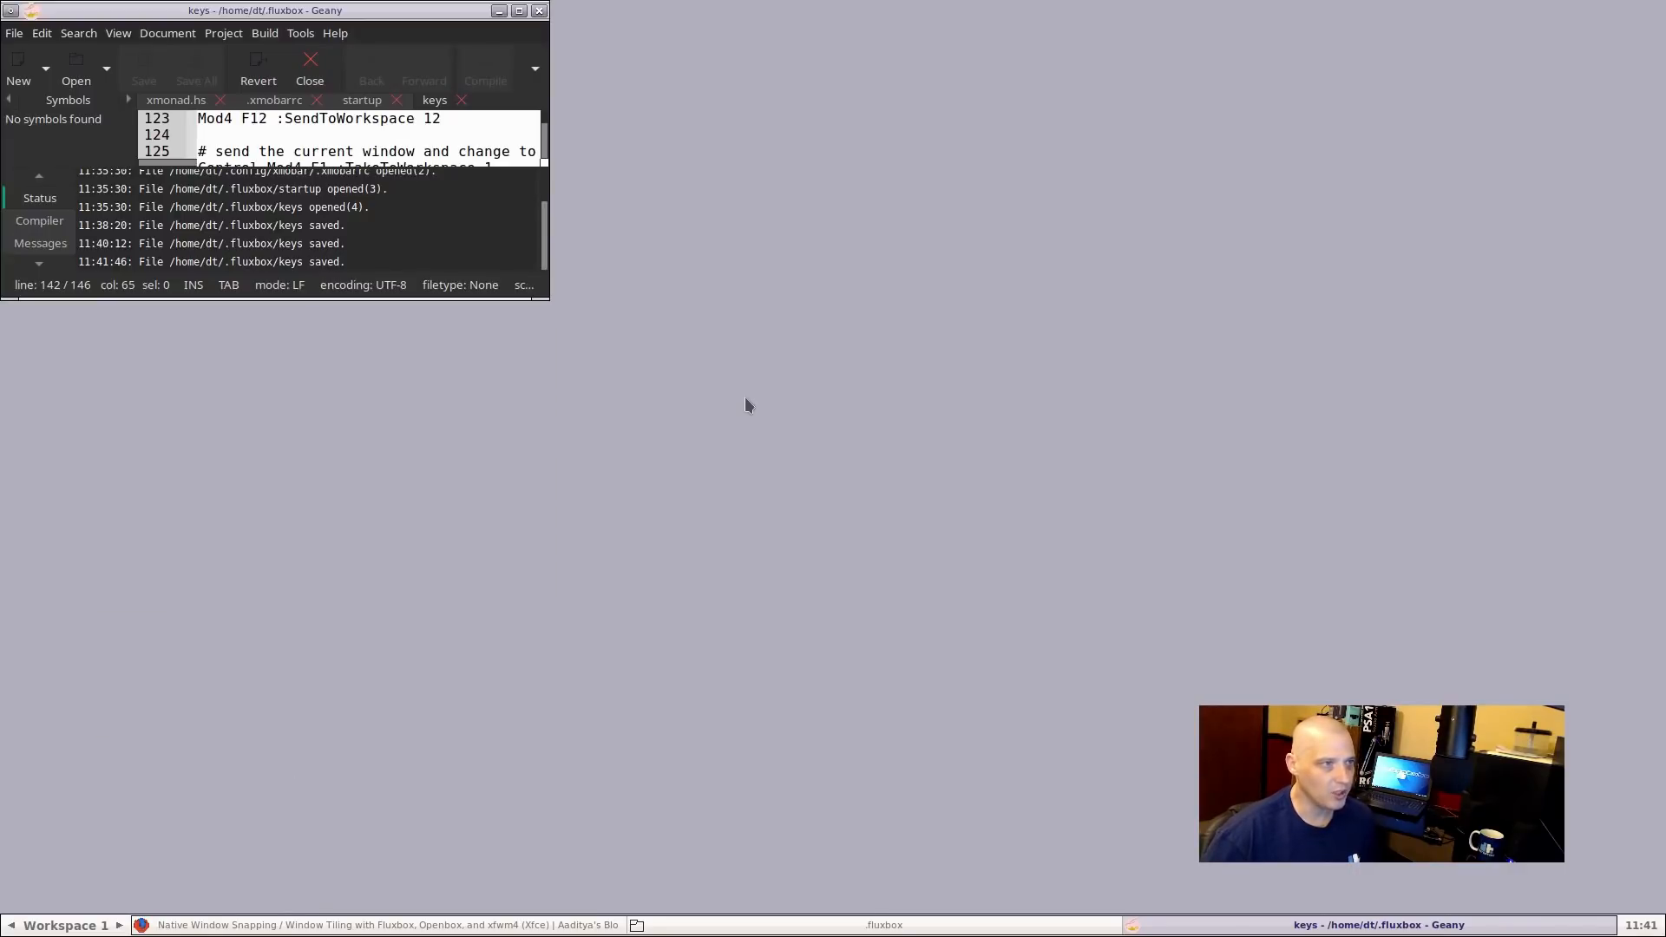
{"action": "key", "text": "shift+super+KP_6"}
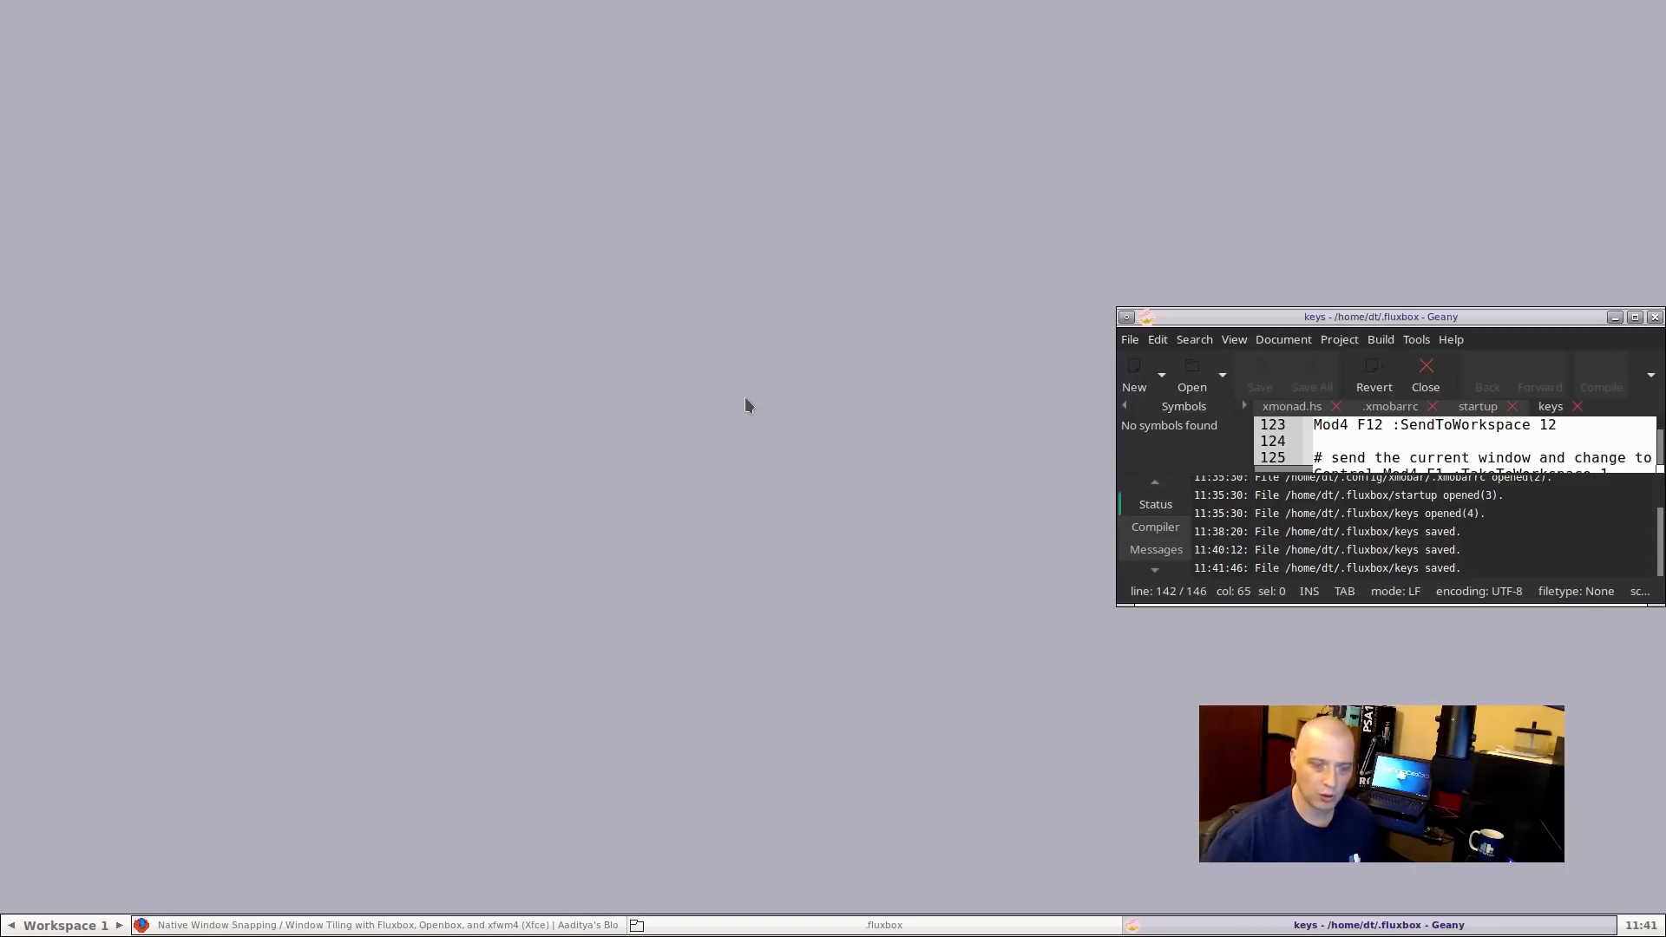
Test the tiling bindings on the Geany window at the bottom edge and upper-left corner, enlarging it by hand in between, and toggle it maximized
{"action": "key", "text": "shift+super+KP_2"}
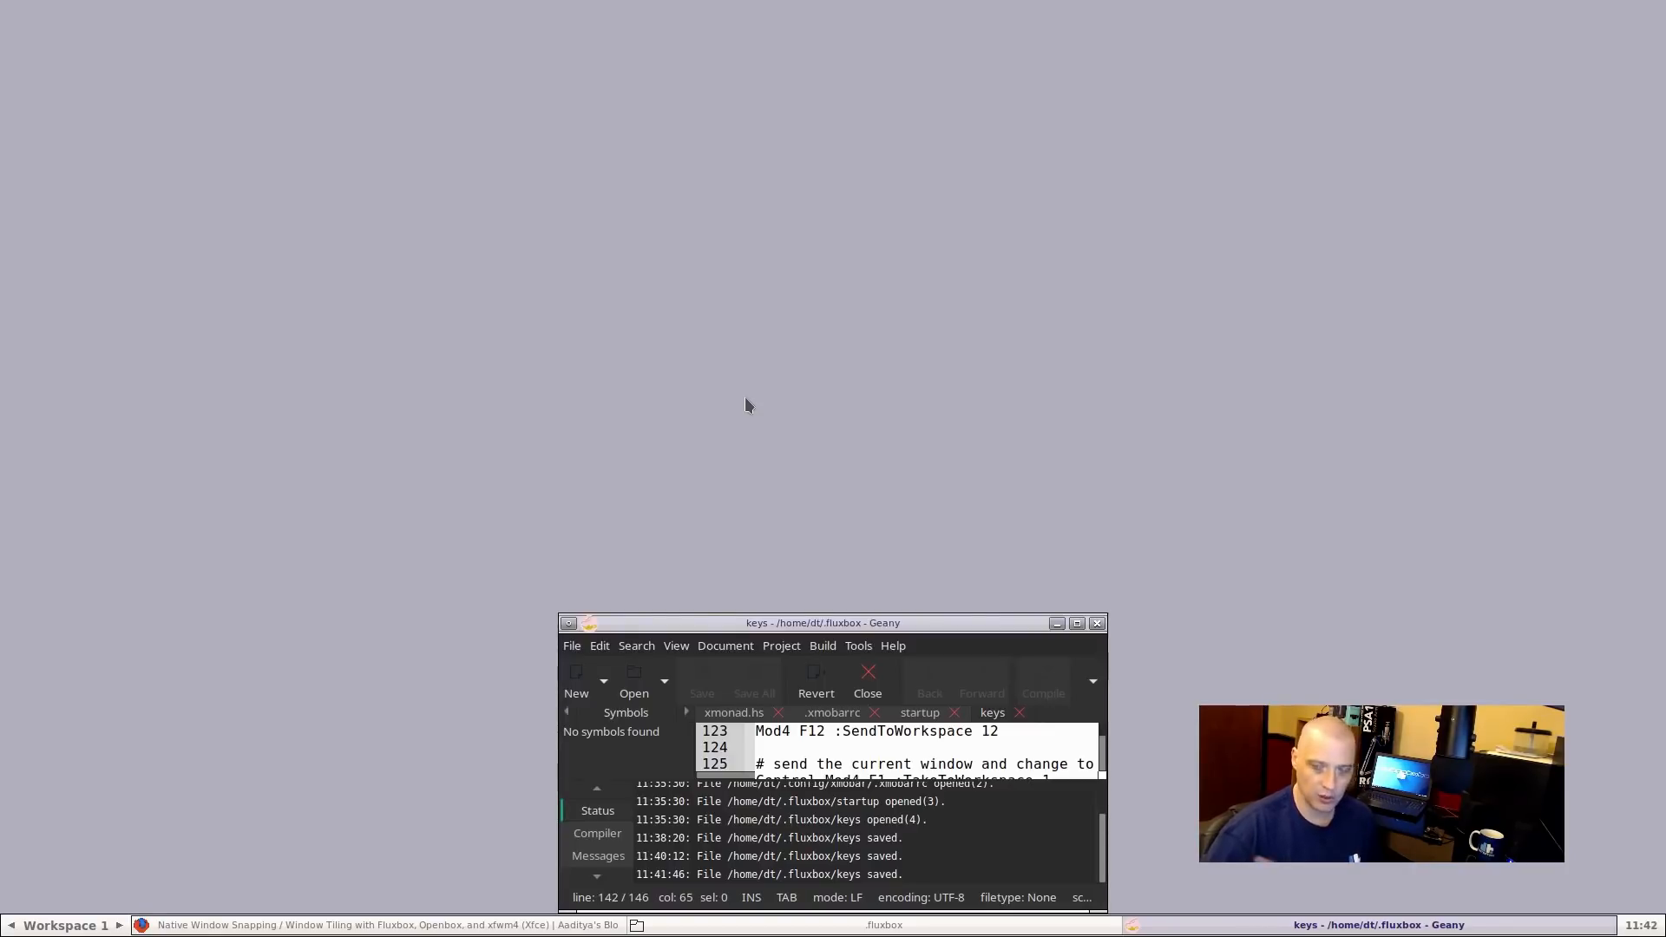
{"action": "left_click_drag", "start_coordinate": [1015, 625], "coordinate": [826, 131]}
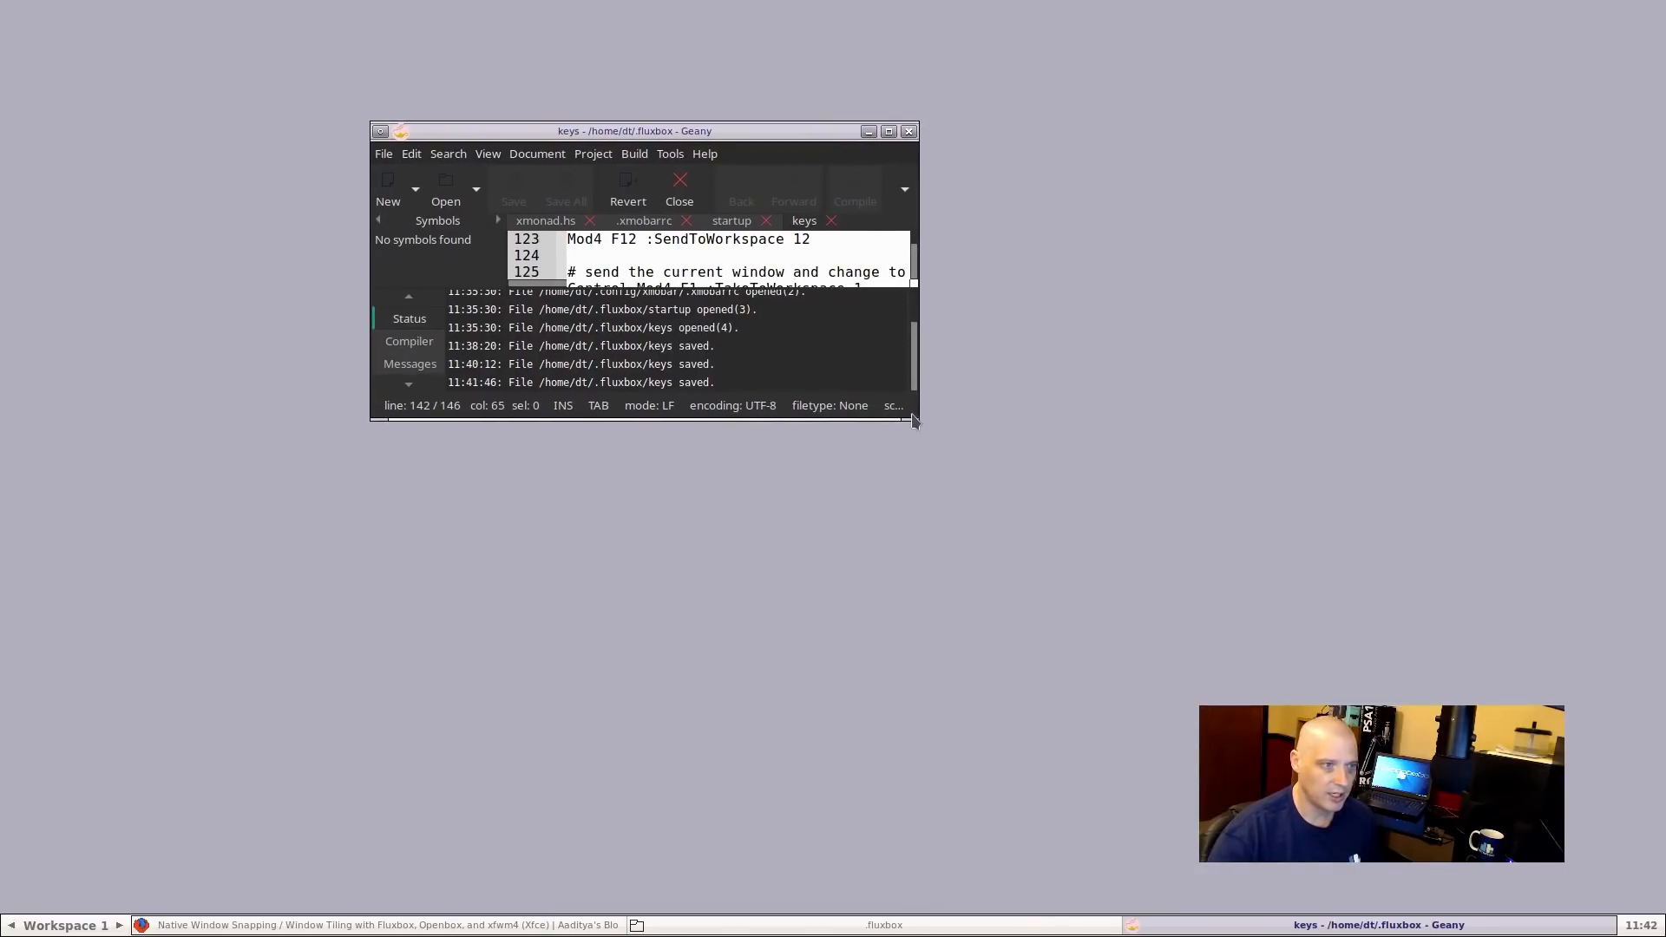
{"action": "left_click_drag", "start_coordinate": [902, 415], "coordinate": [1457, 928]}
{"action": "left_click_drag", "start_coordinate": [903, 131], "coordinate": [868, 45]}
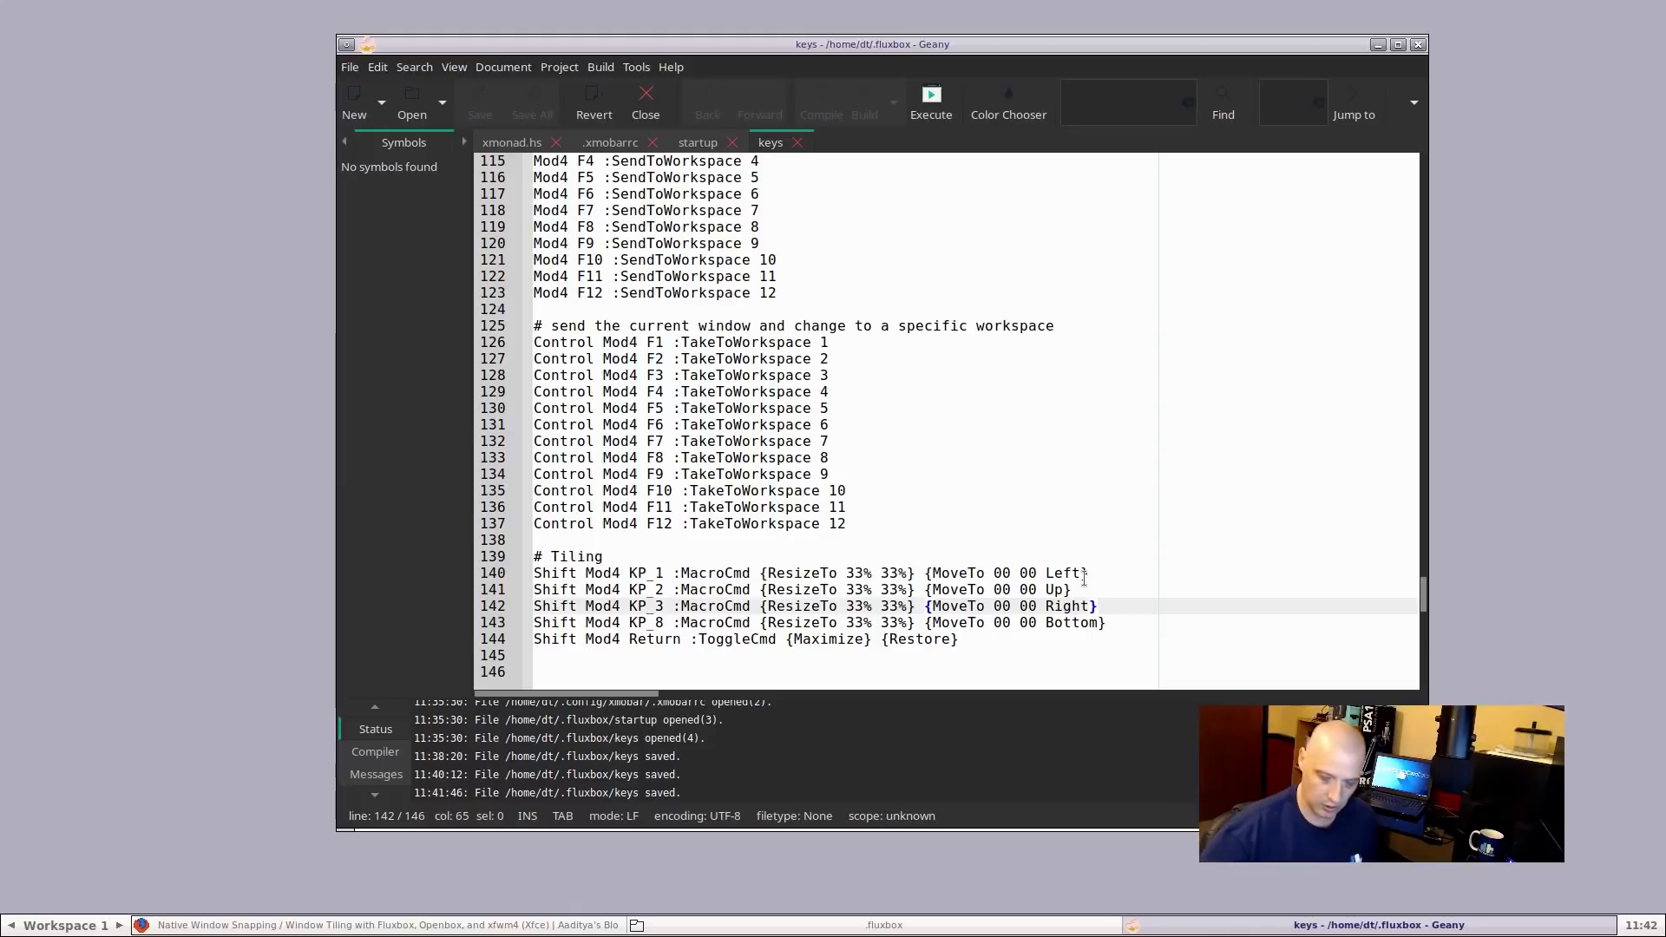
{"action": "key", "text": "shift+super+KP_1"}
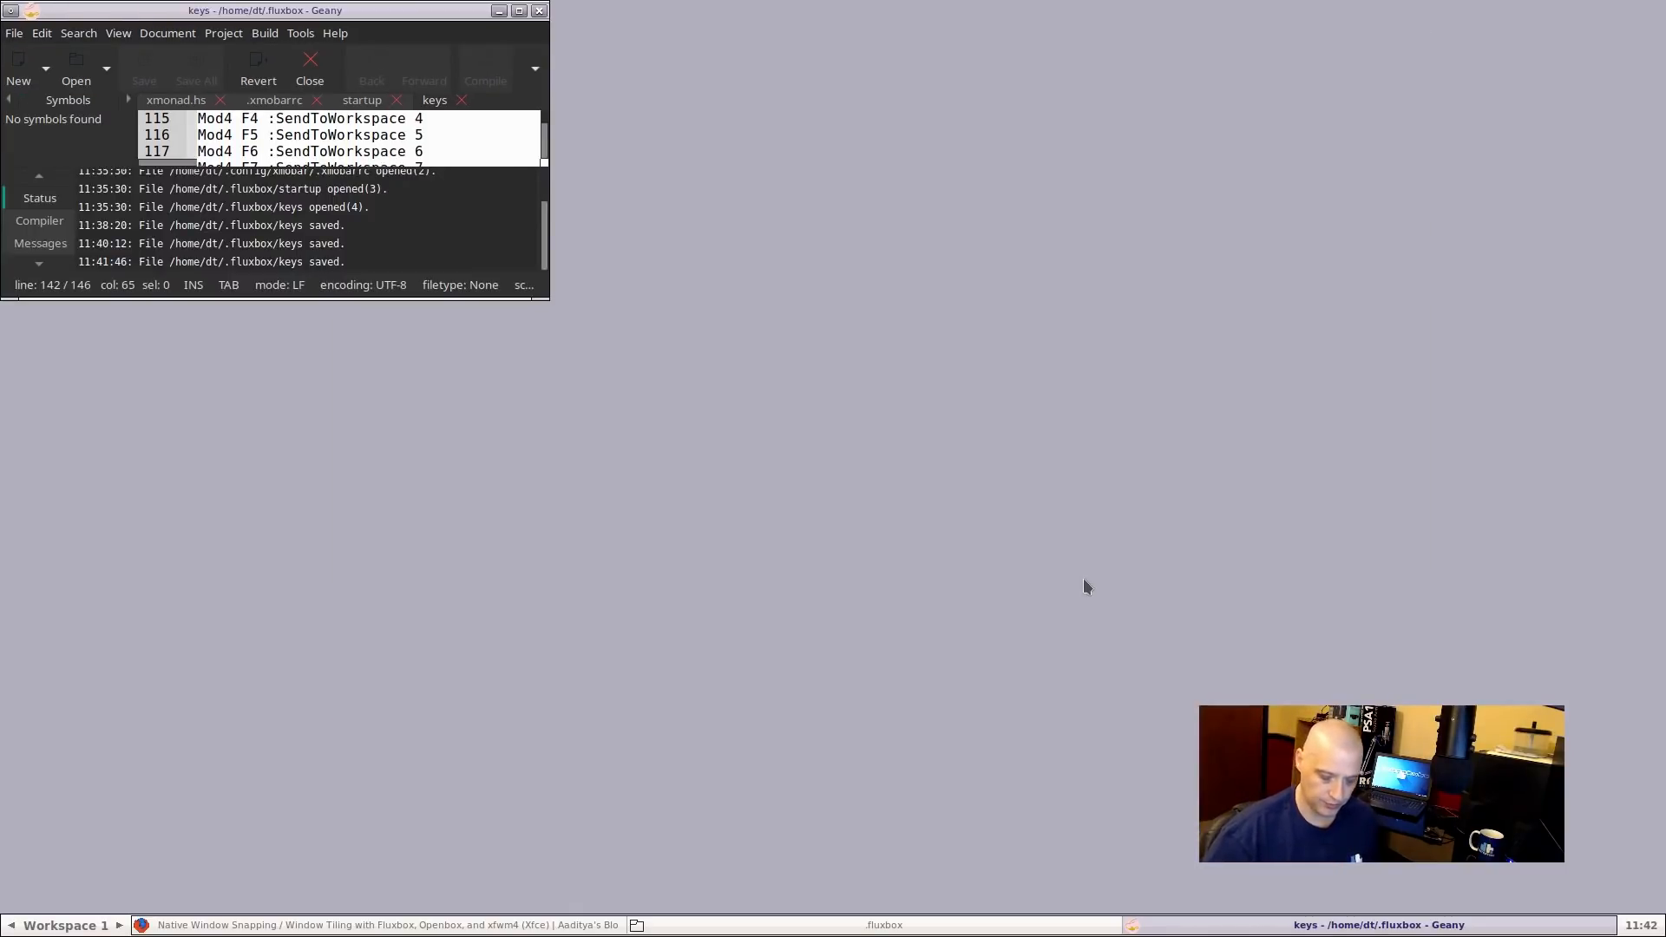
{"action": "key", "text": "shift+super+Return"}
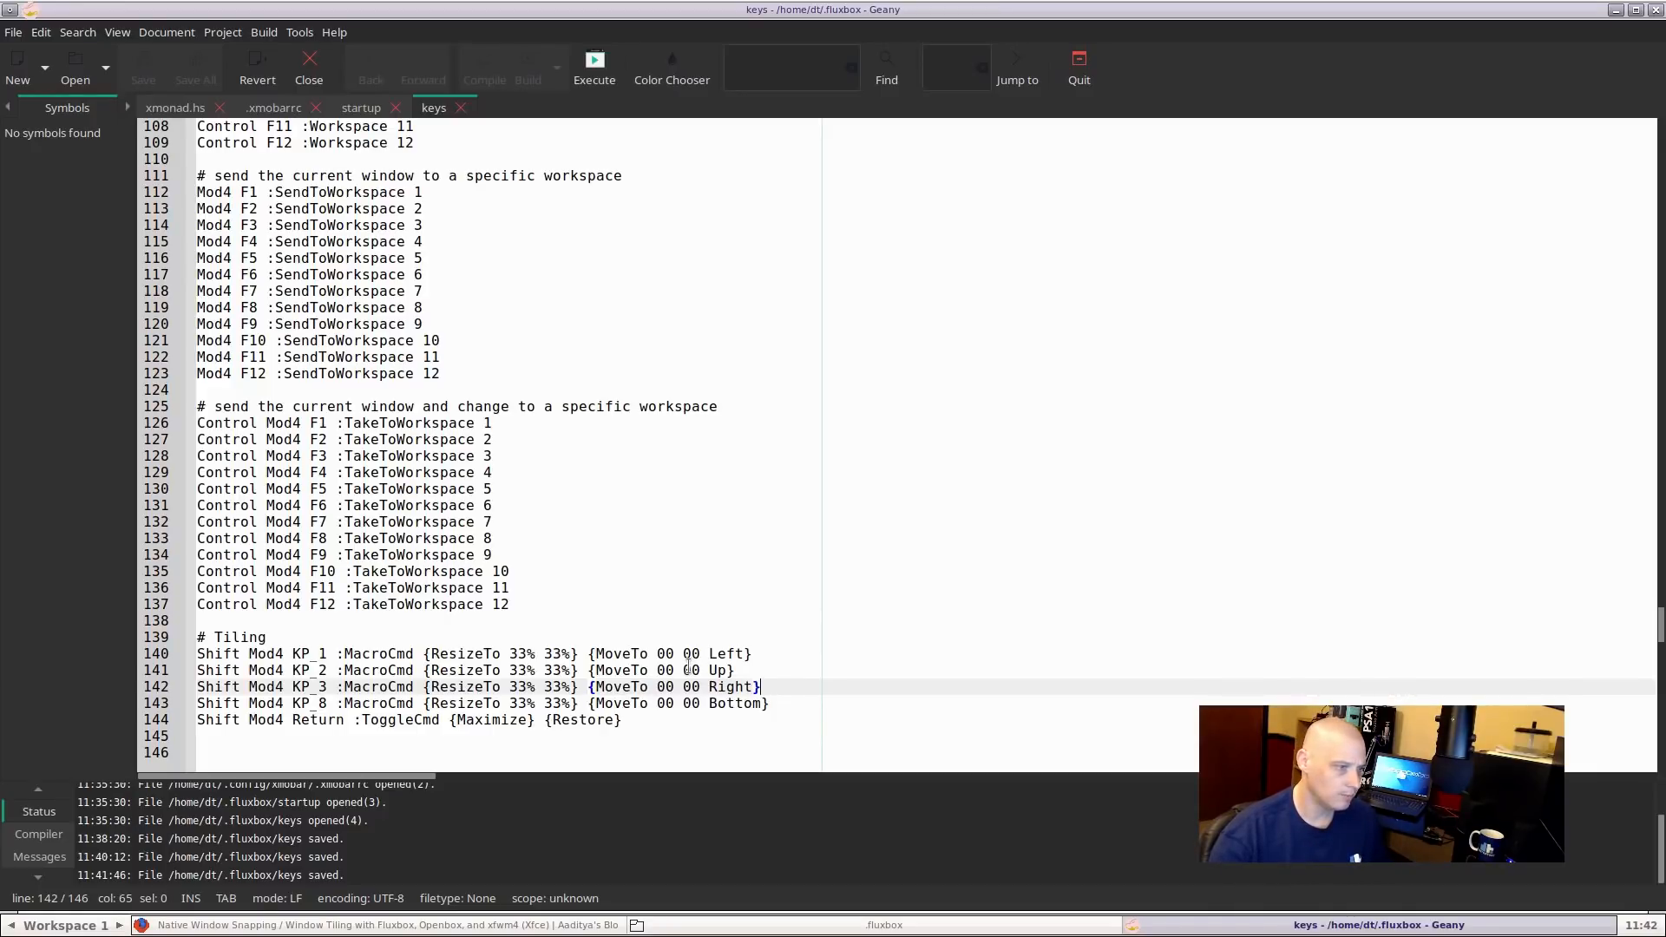
Set the first MoveTo offset in the KP_2 tiling binding to 350 and save the keys file
{"action": "double_click", "coordinate": [665, 670]}
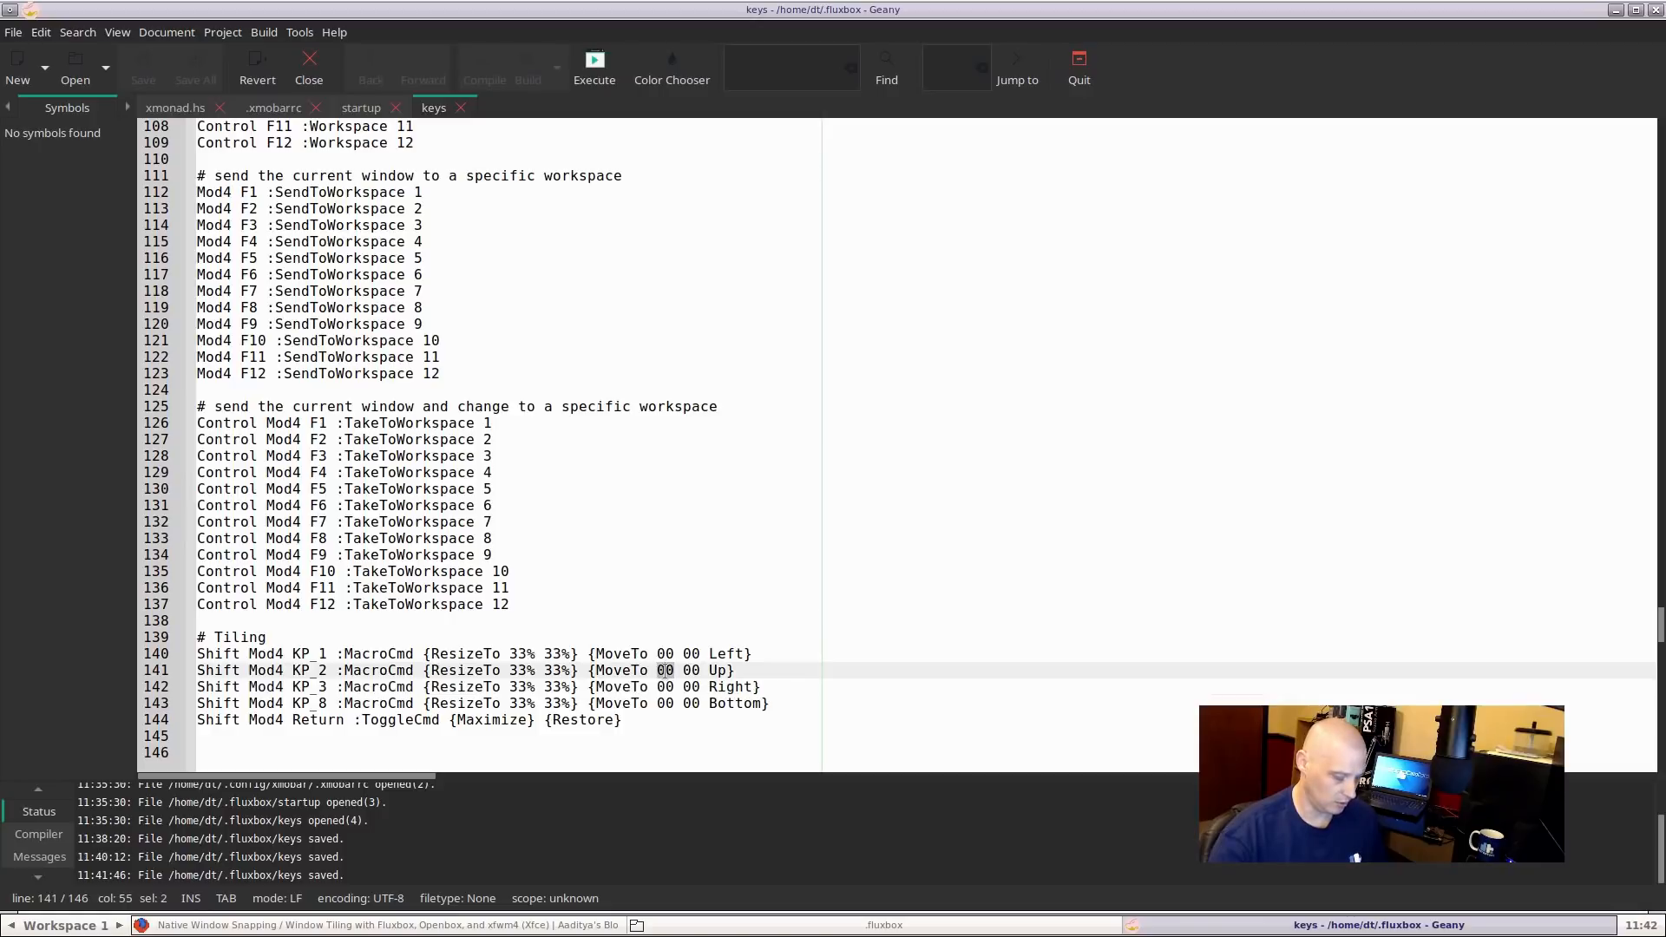
{"action": "type", "text": "350"}
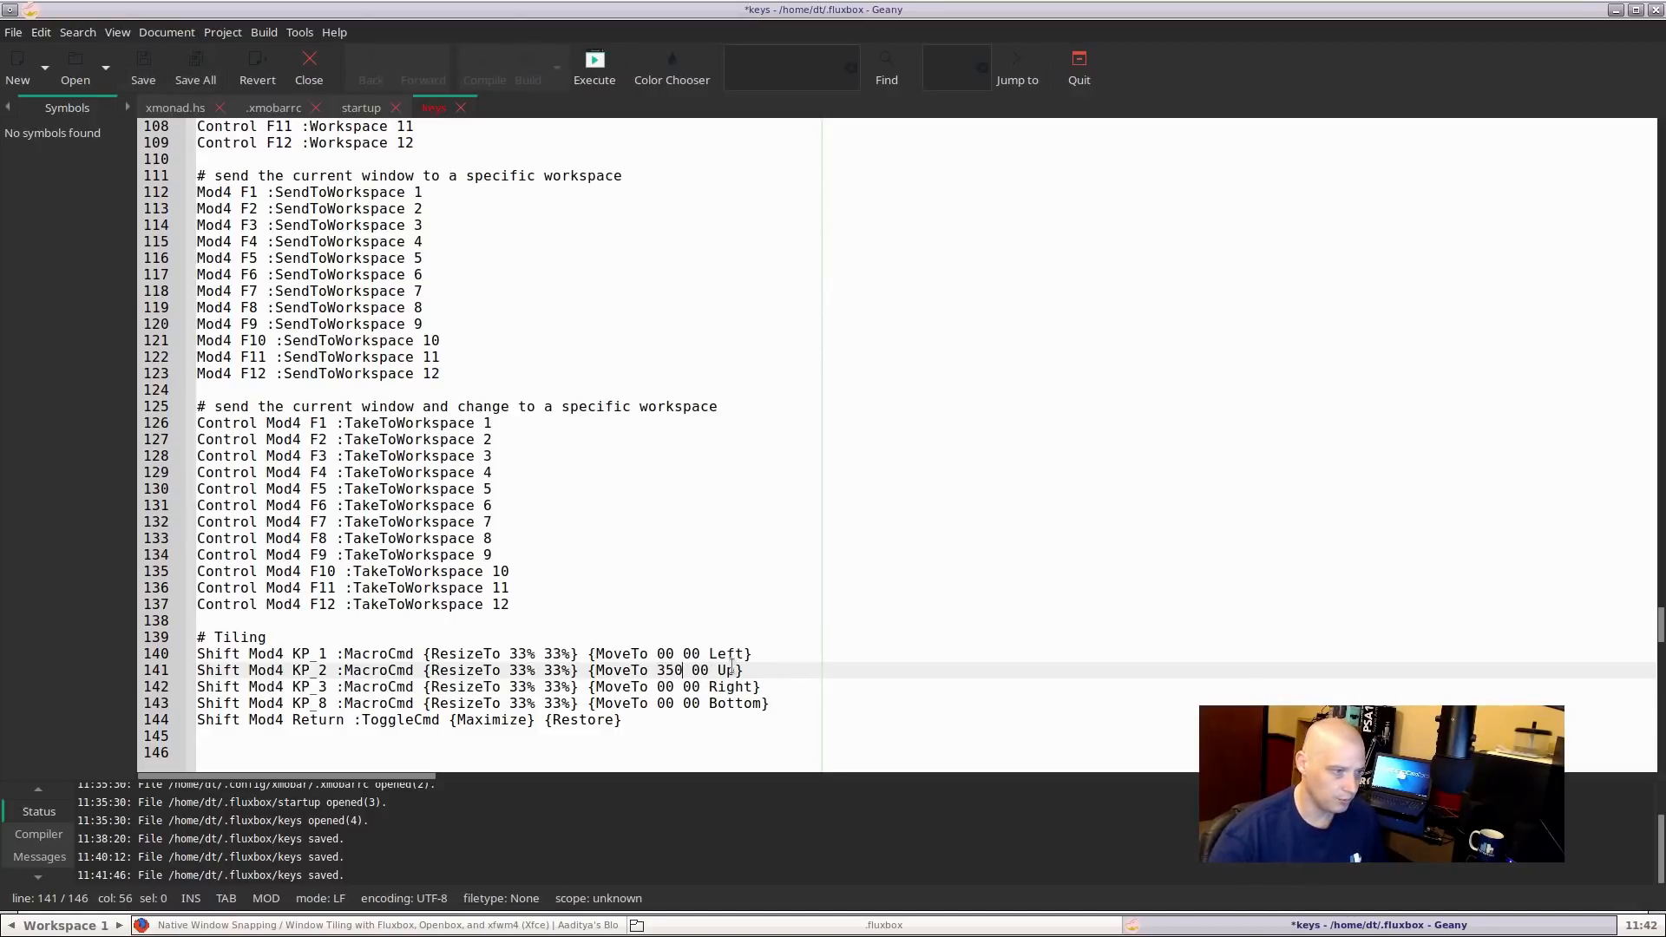
{"action": "left_click", "coordinate": [146, 70]}
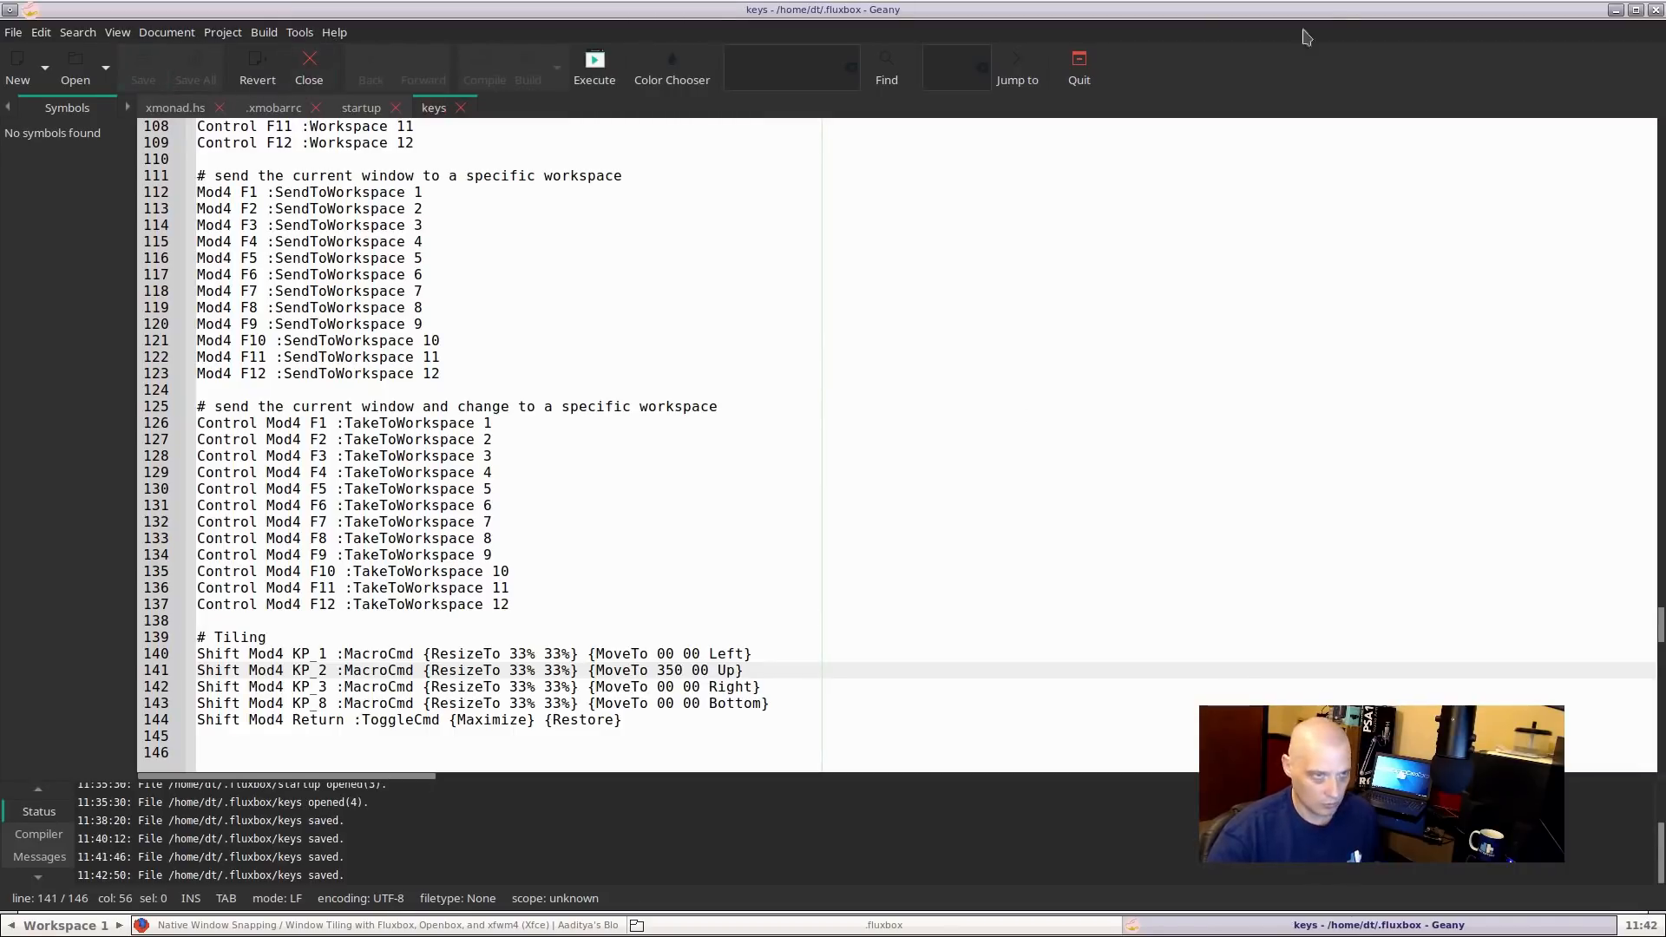
Restore the Geany window from maximized, reload the Fluxbox configuration and test the KP_2 binding with its new offset
{"action": "left_click", "coordinate": [1635, 10]}
{"action": "right_click", "coordinate": [996, 212]}
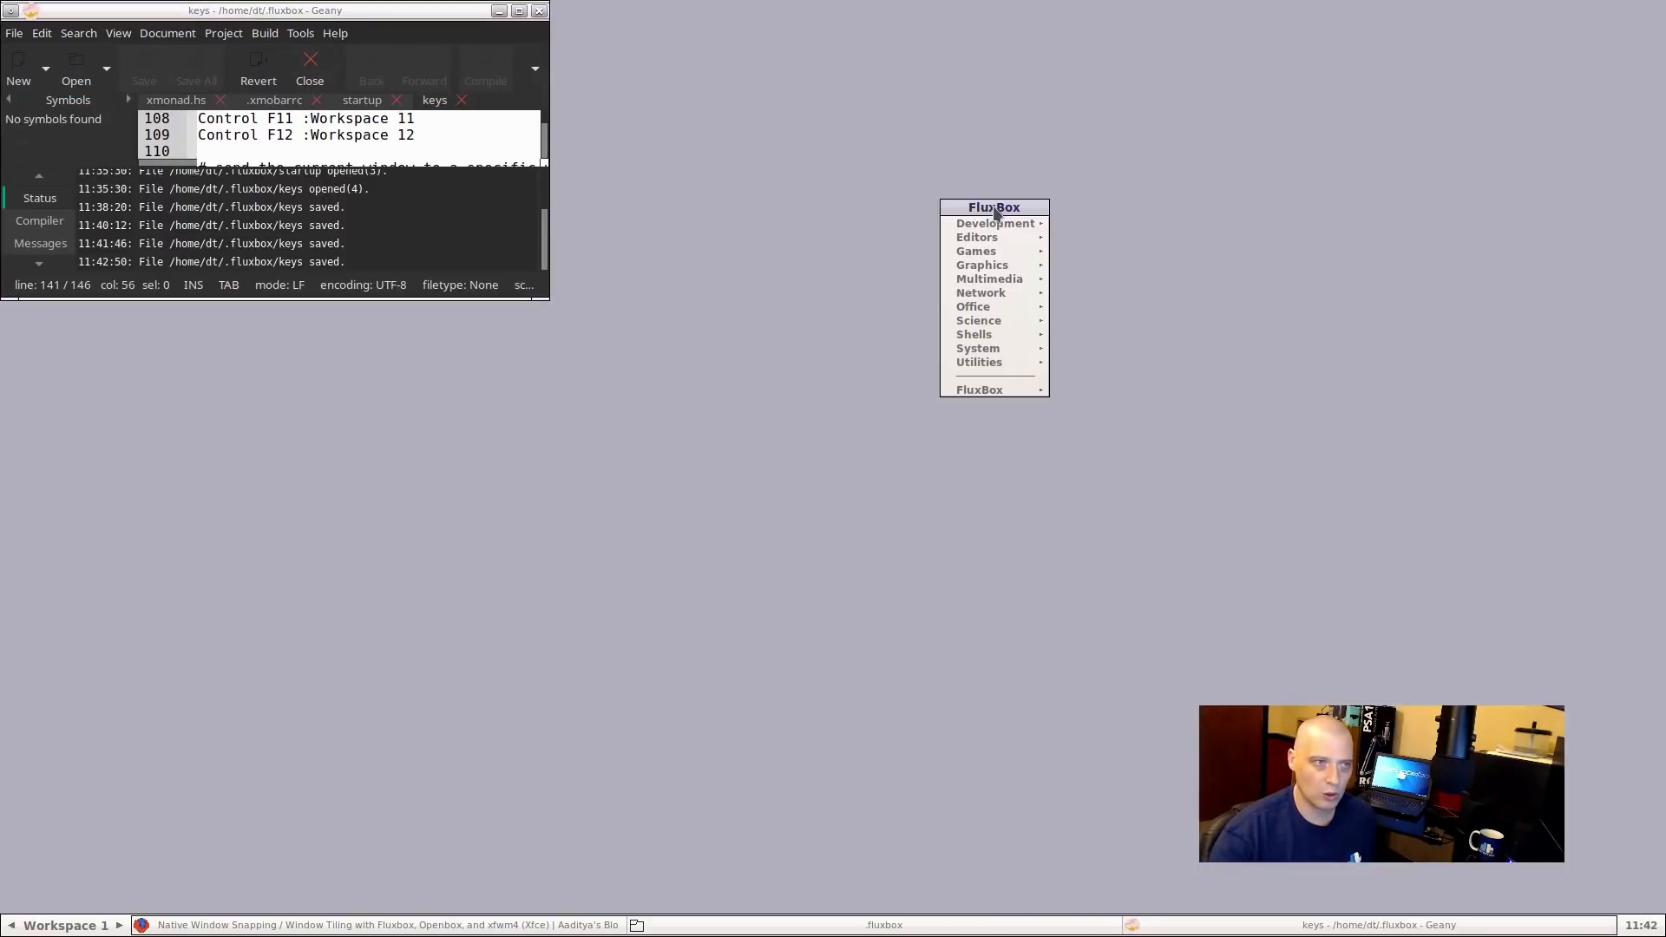
{"action": "mouse_move", "coordinate": [1008, 398]}
{"action": "left_click", "coordinate": [1089, 449]}
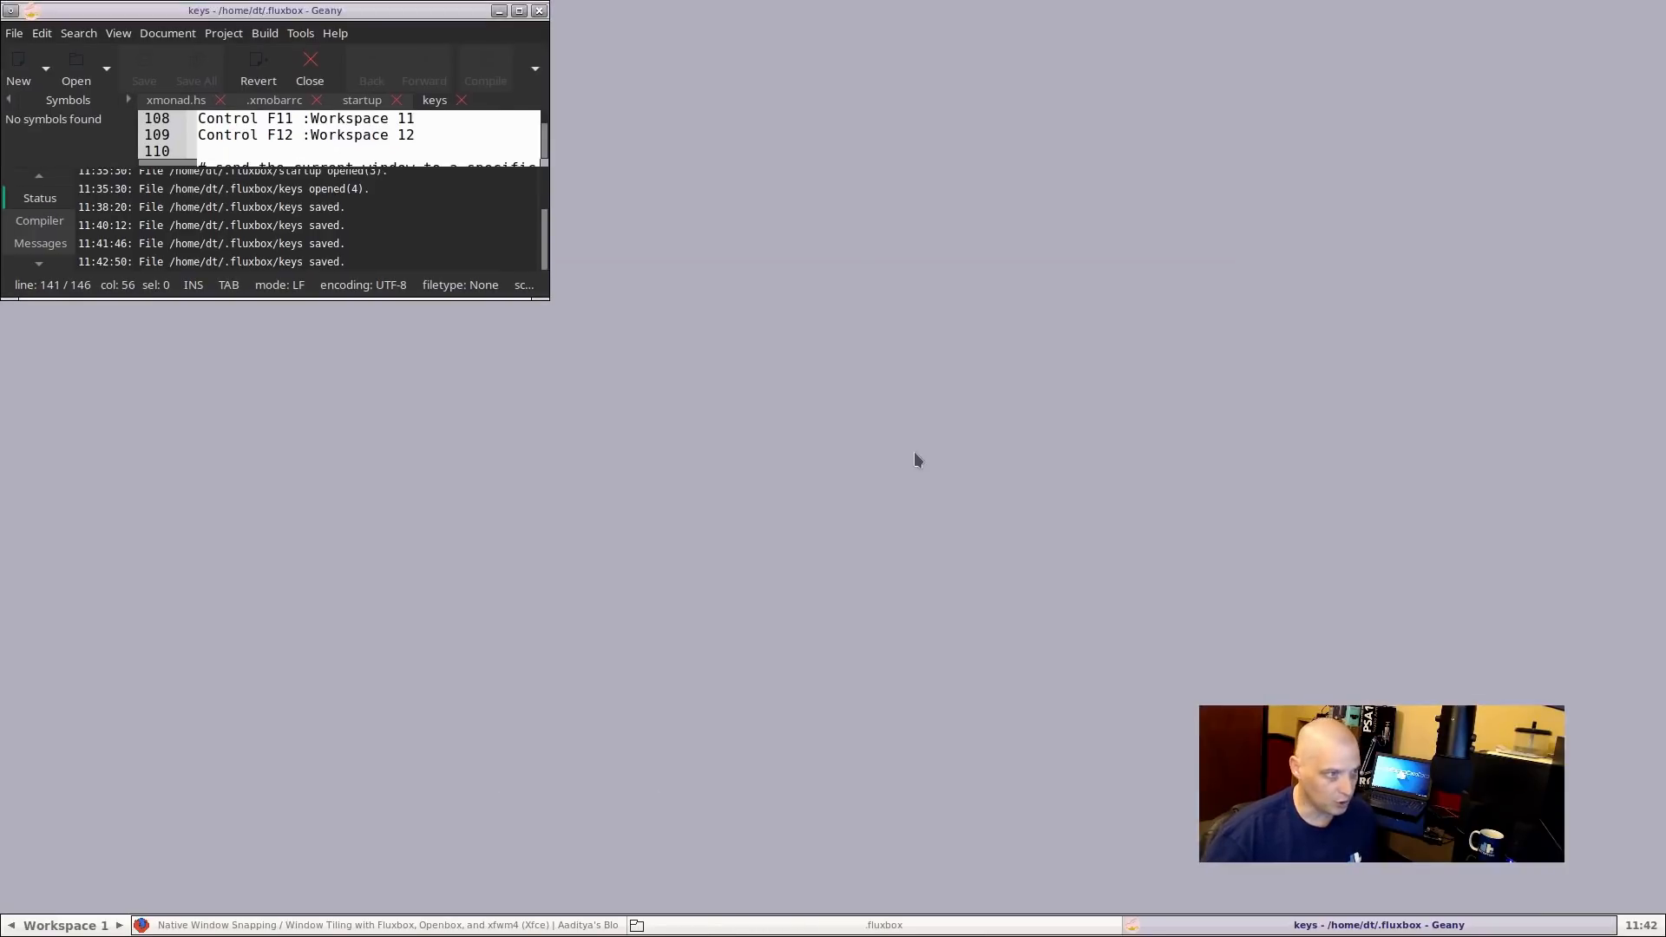
{"action": "key", "text": "super+Right"}
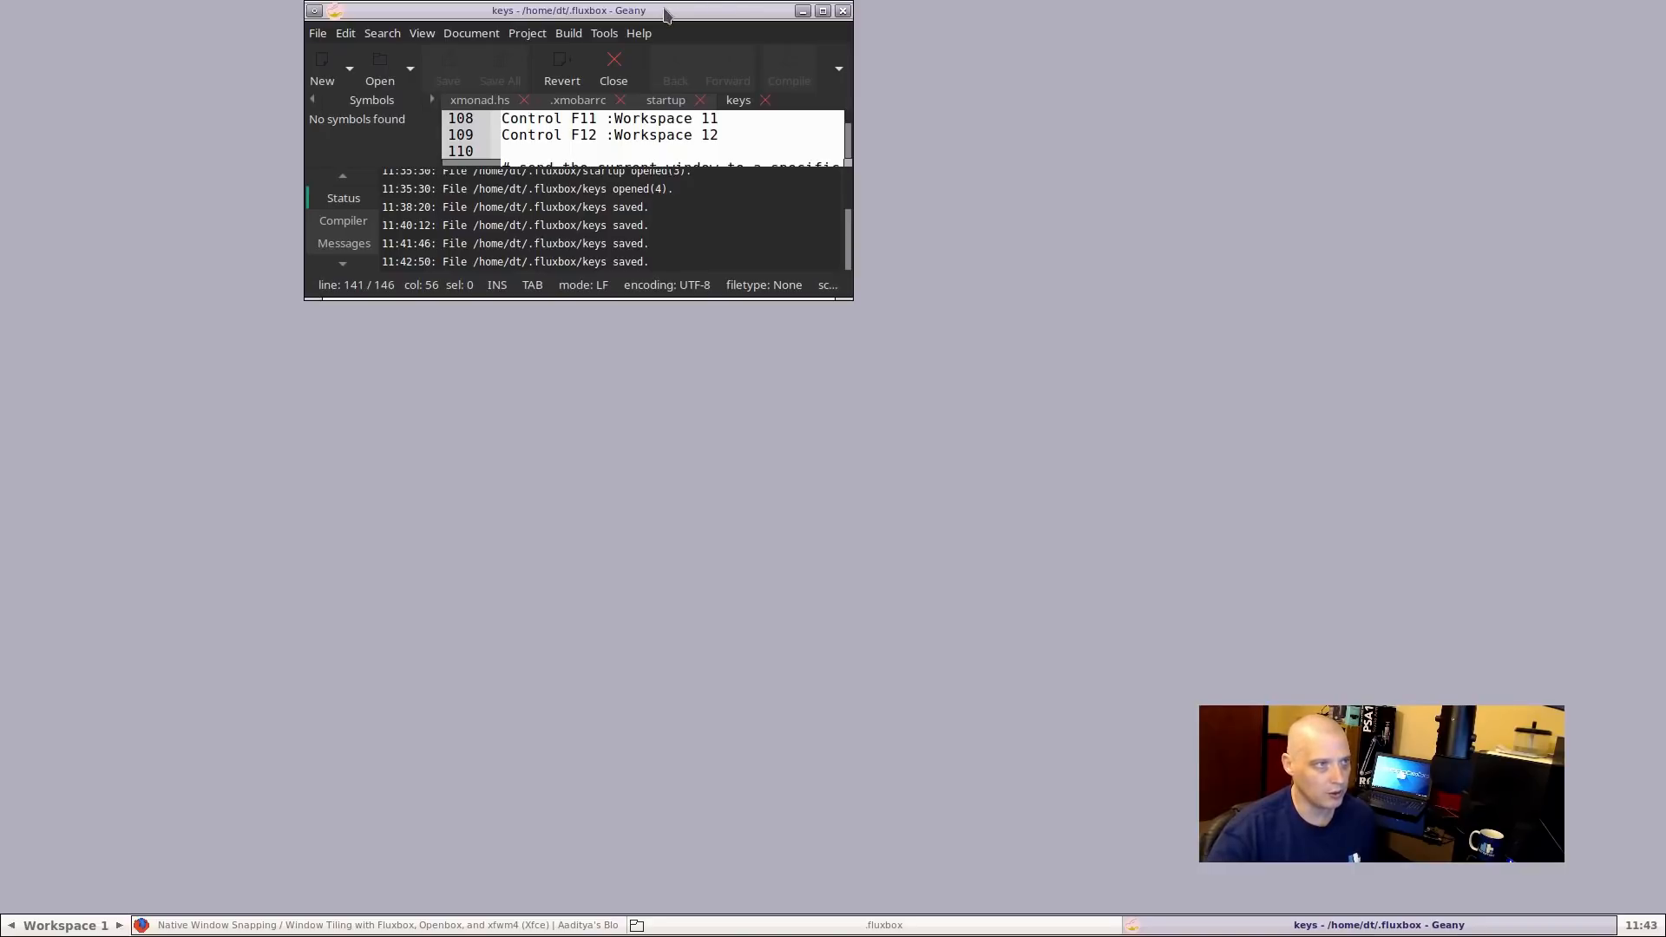
Maximize the Geany window again and place the cursor at the end of the KP_8 tiling line
{"action": "double_click", "coordinate": [663, 11]}
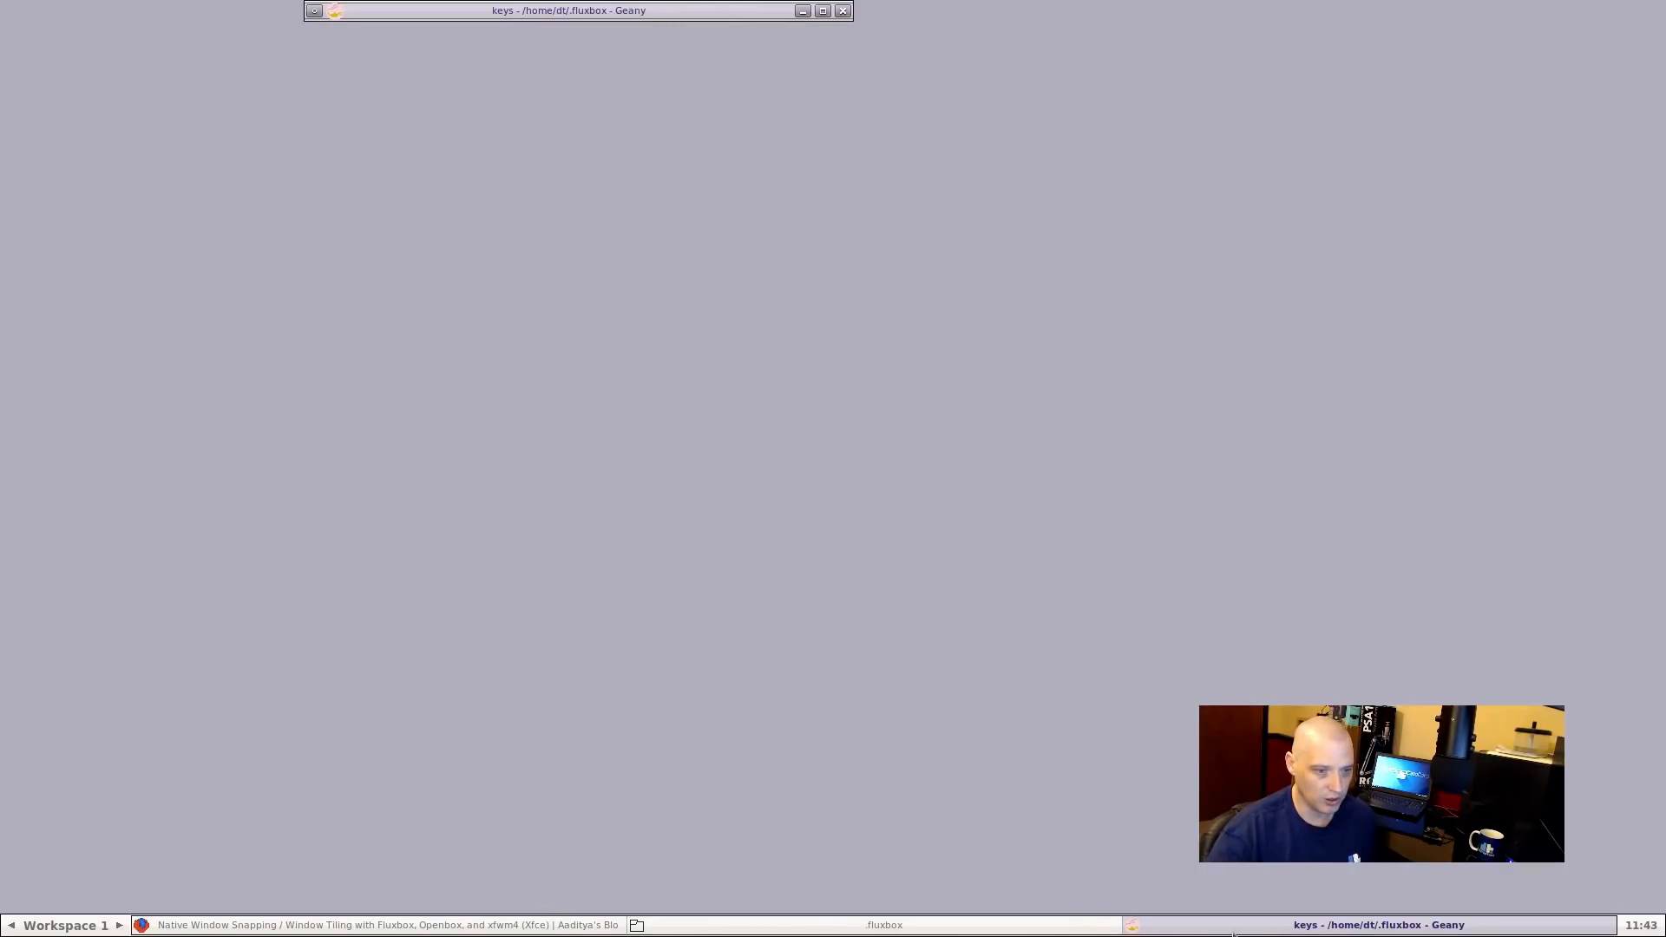
{"action": "left_click", "coordinate": [1189, 932]}
{"action": "left_click", "coordinate": [1193, 932]}
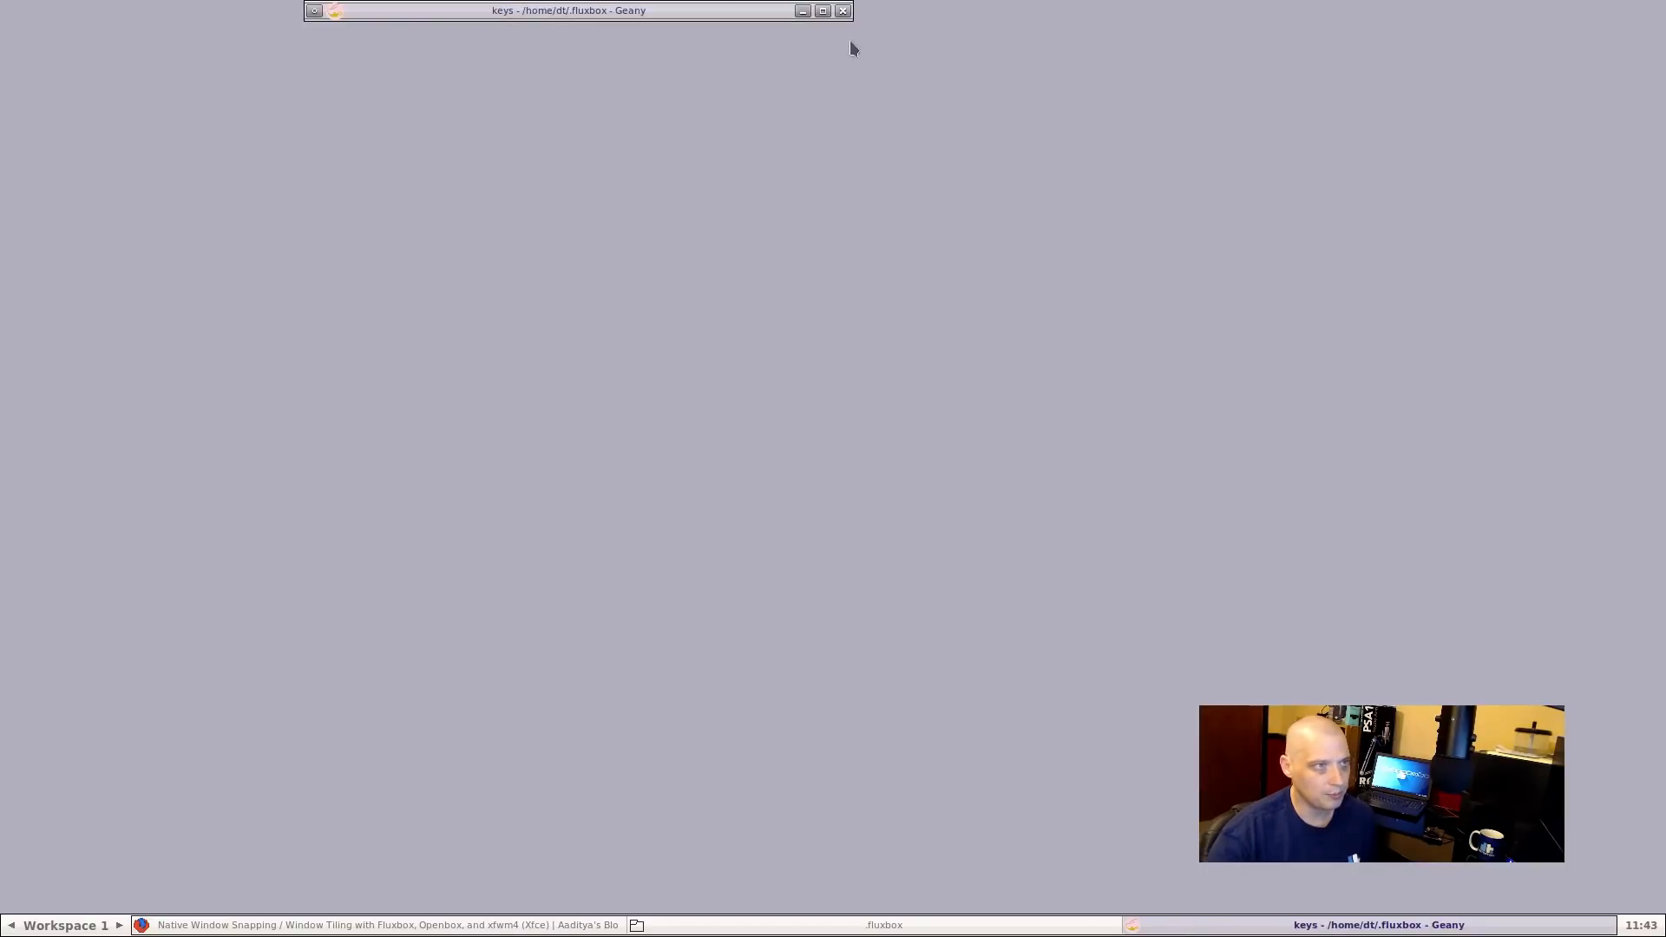
{"action": "left_click", "coordinate": [823, 10]}
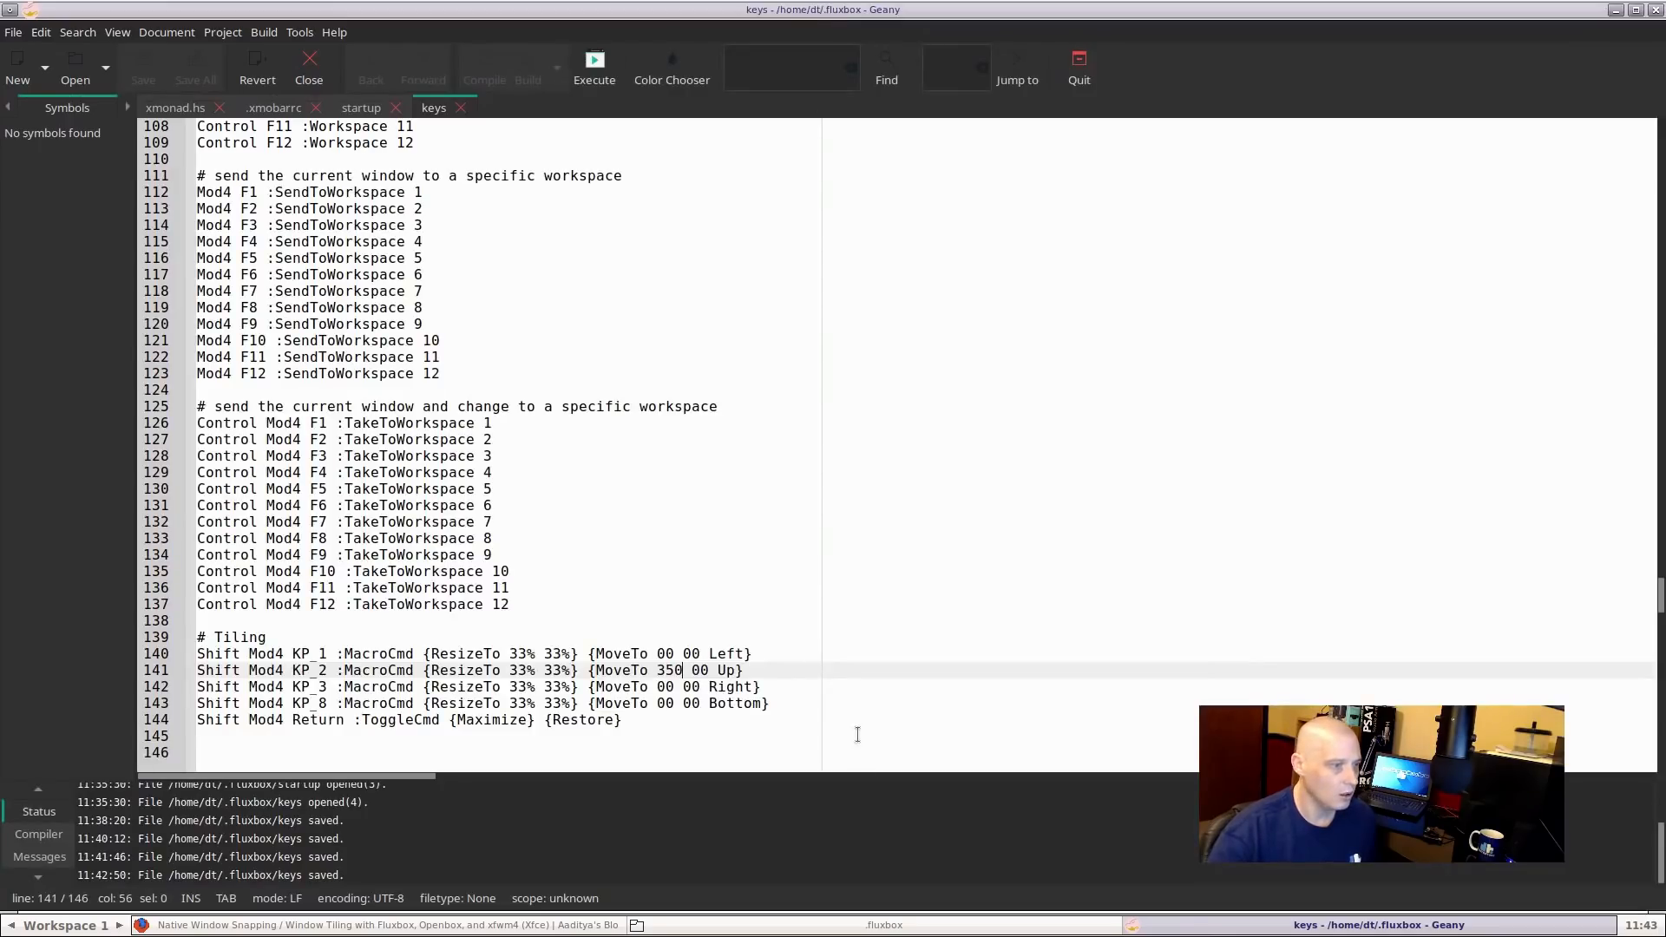
{"action": "left_click", "coordinate": [834, 705]}
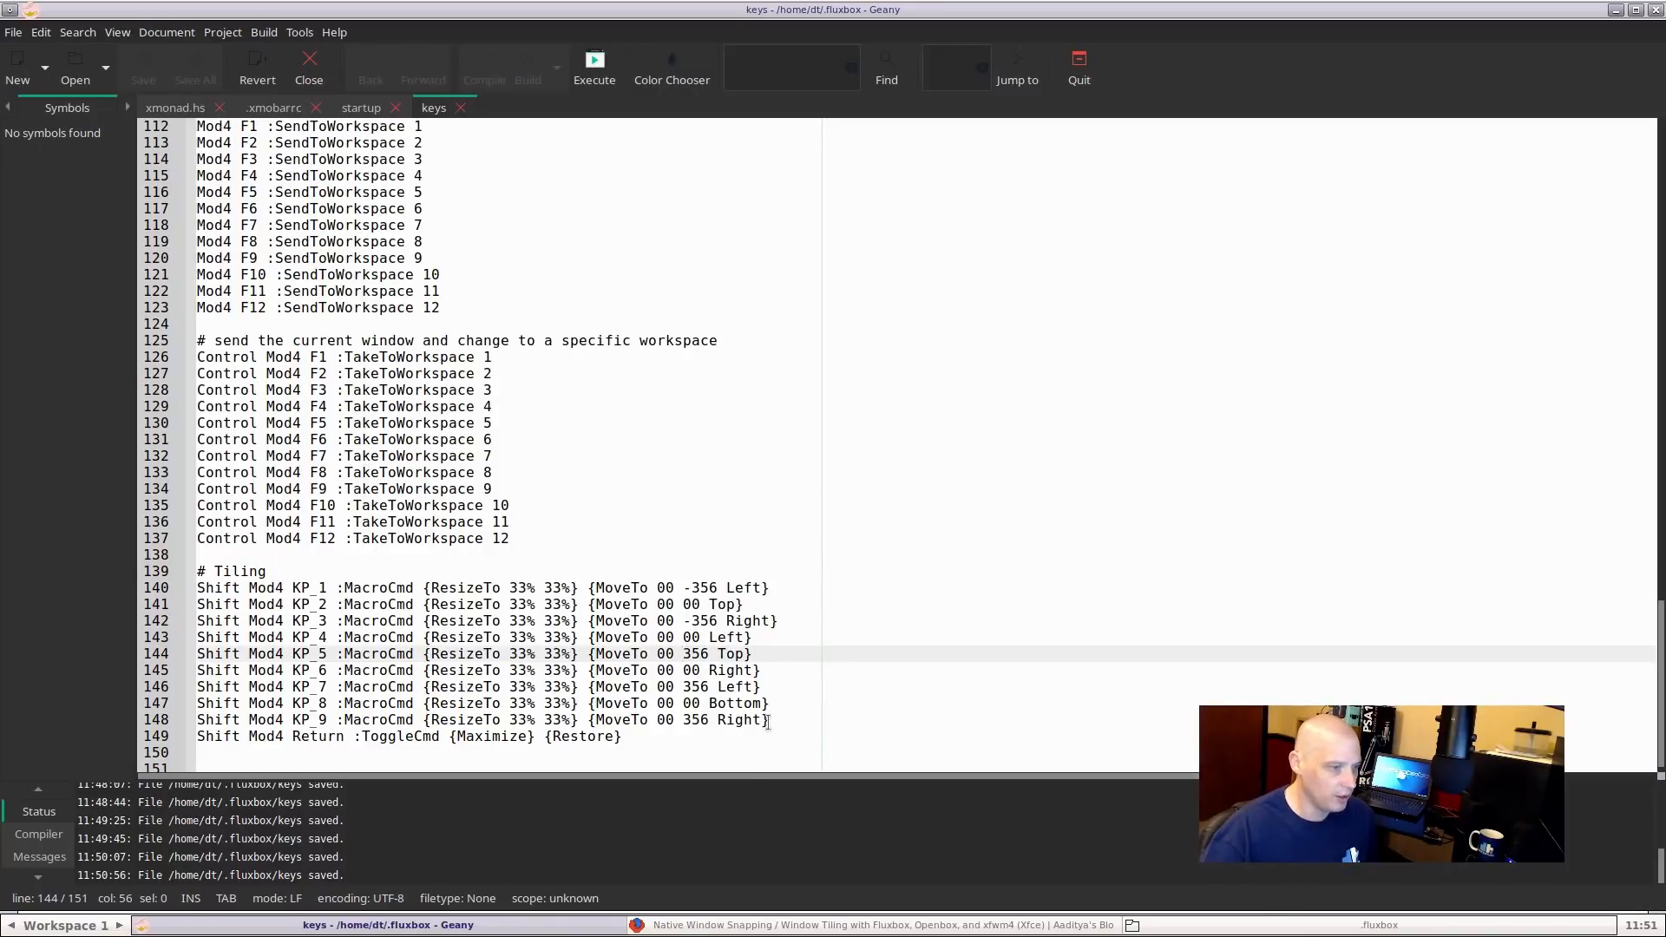
Highlight the KP_1 to KP_9 tiling lines in the keys file for review and close Geany
{"action": "left_click_drag", "start_coordinate": [769, 719], "coordinate": [699, 703]}
{"action": "left_click_drag", "start_coordinate": [495, 668], "coordinate": [196, 588]}
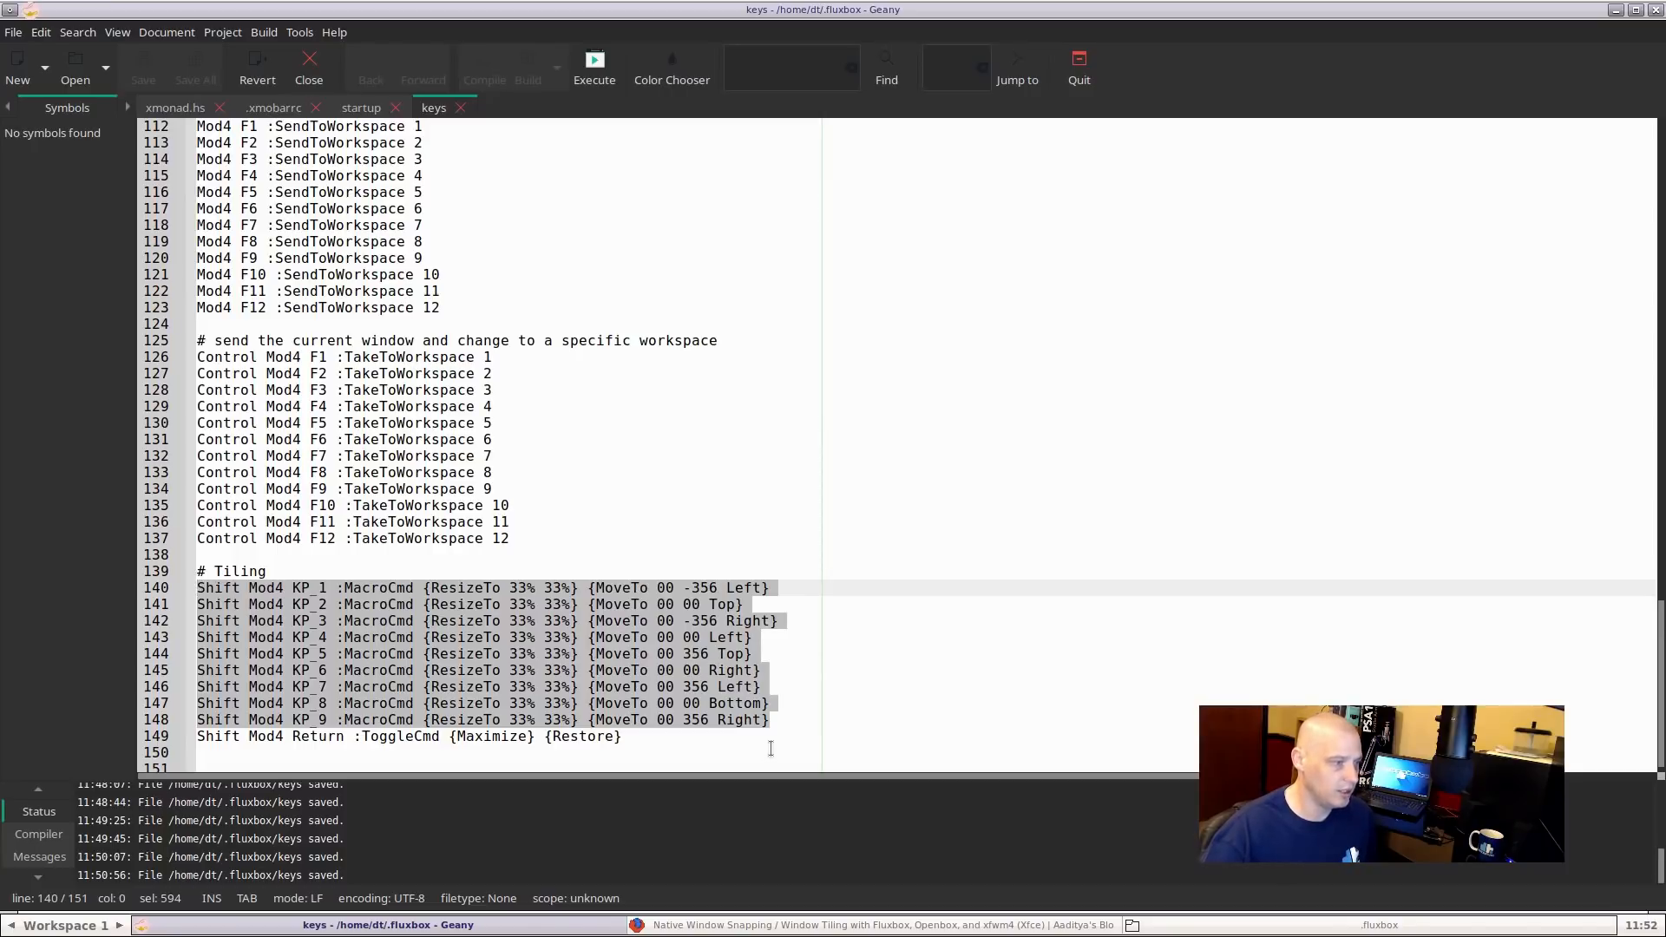
{"action": "left_click", "coordinate": [857, 682]}
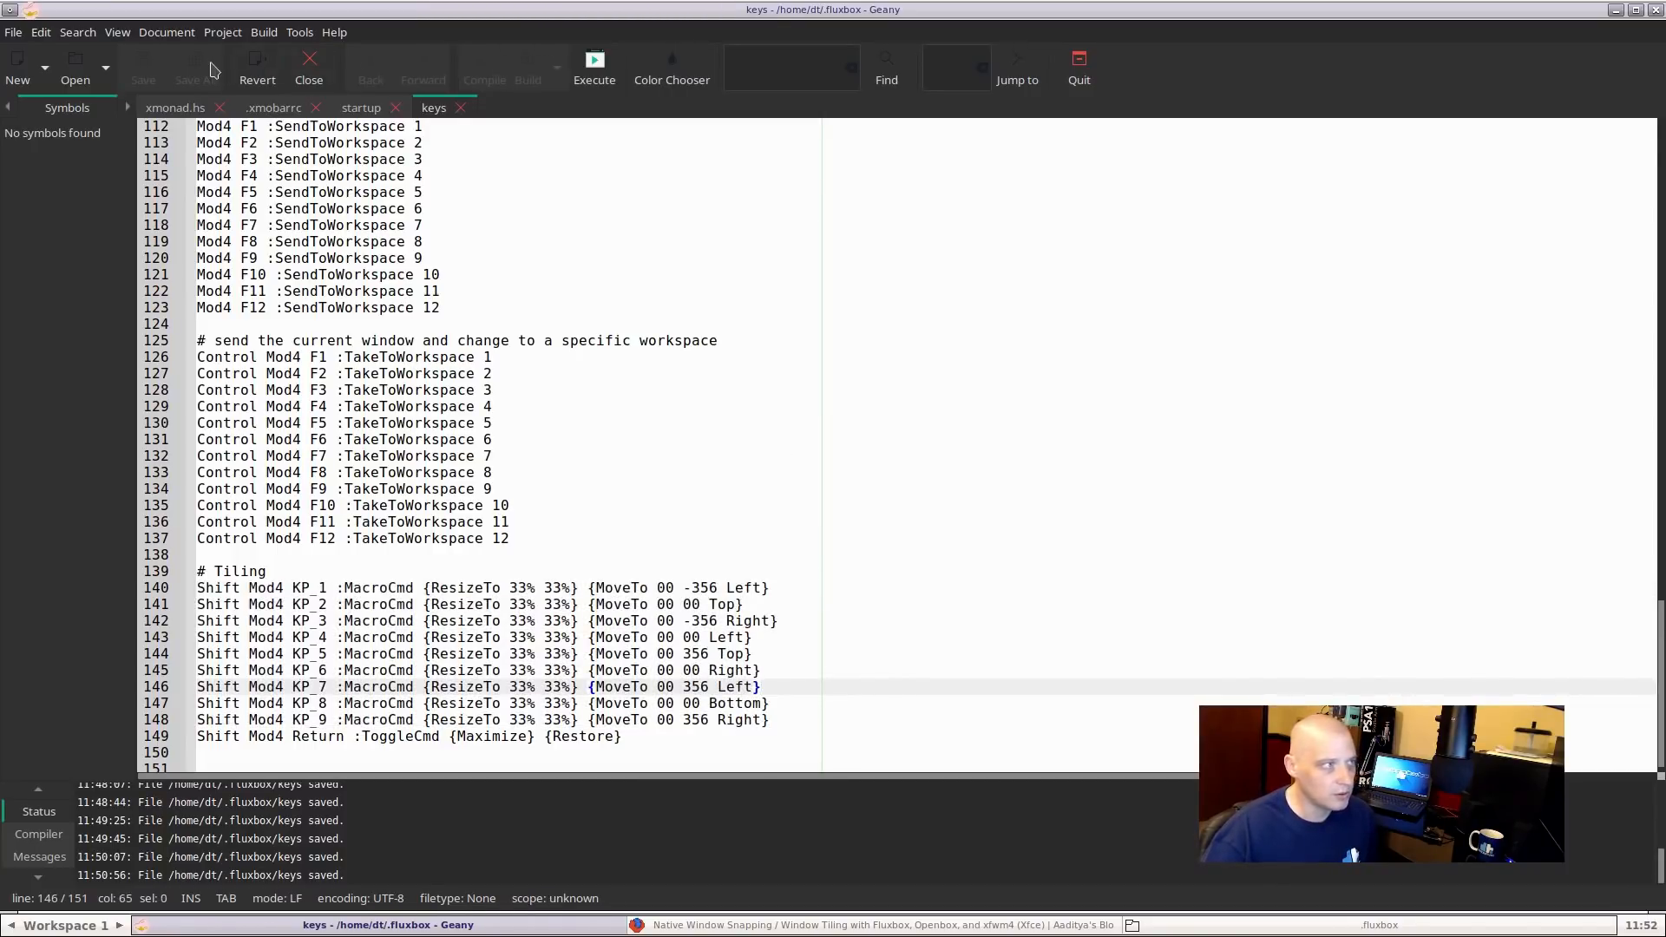
{"action": "left_click", "coordinate": [1656, 9]}
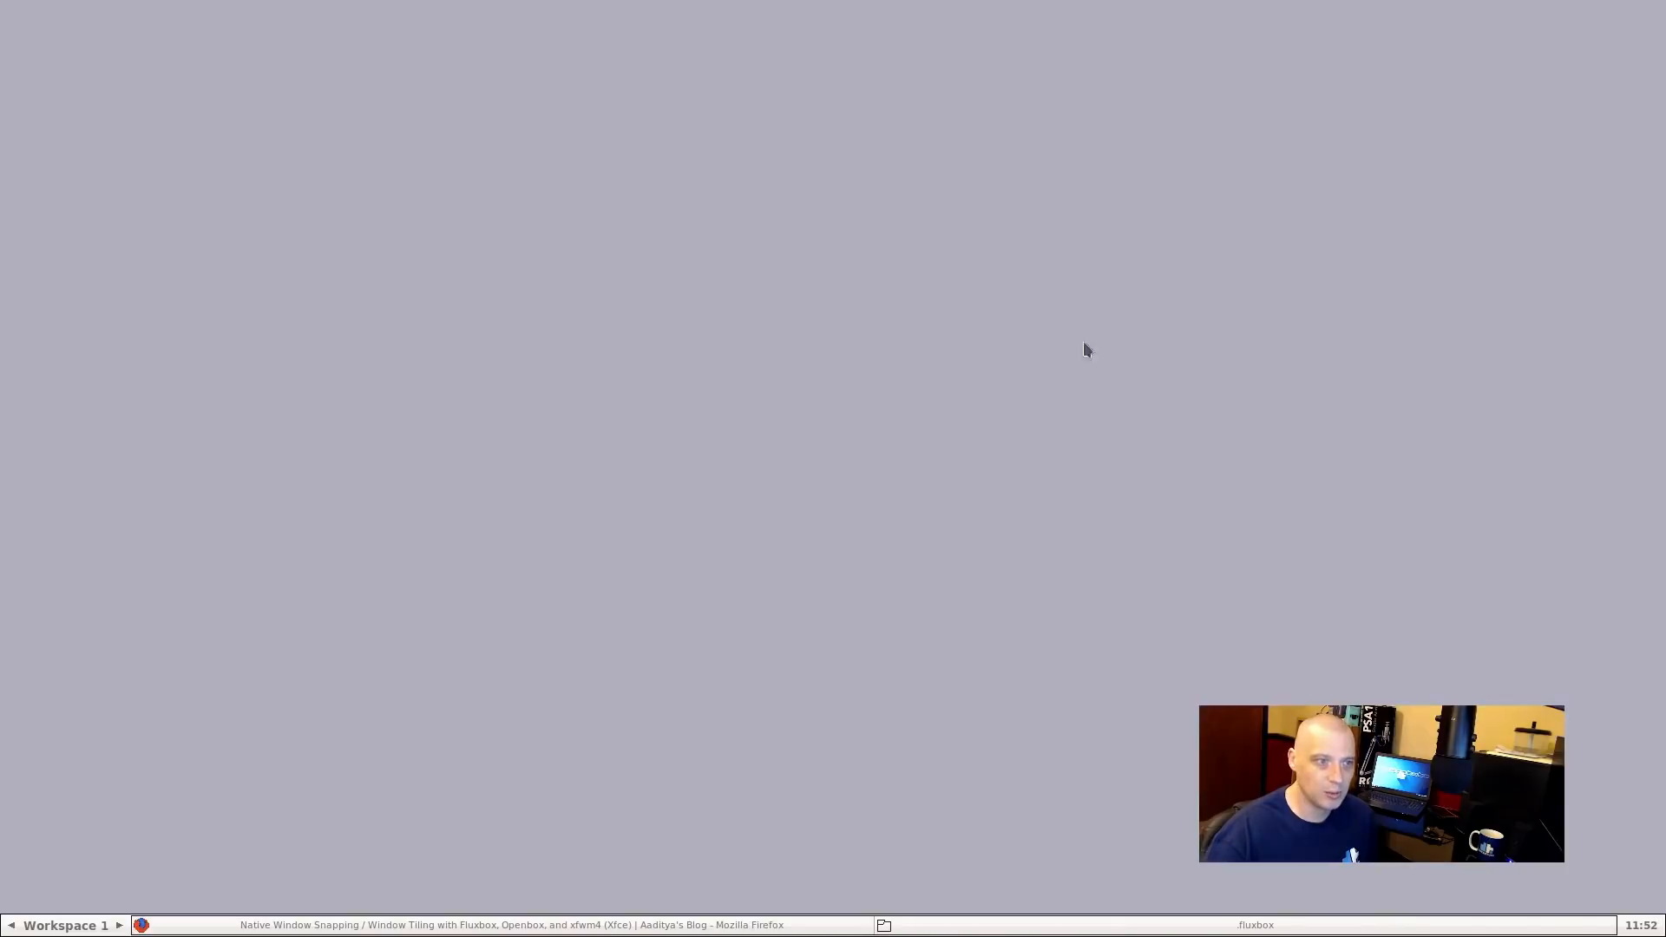
Reload Fluxbox so the KP_1 to KP_9 tiling bindings take effect
{"action": "right_click", "coordinate": [576, 260]}
{"action": "mouse_move", "coordinate": [572, 442]}
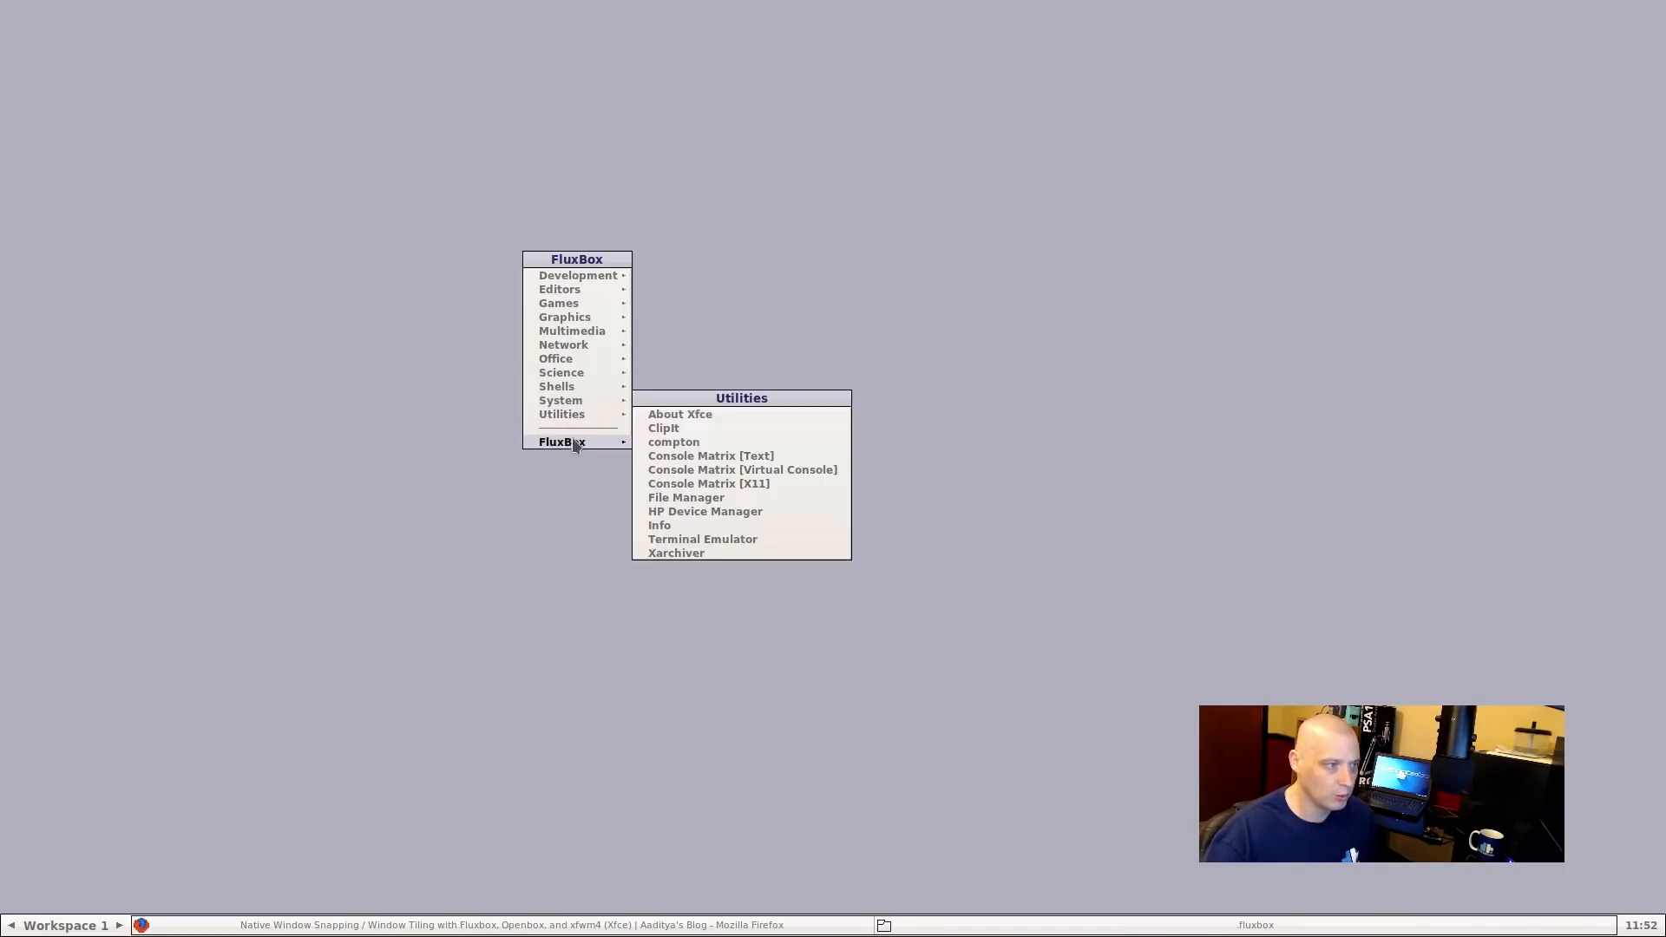
{"action": "left_click", "coordinate": [705, 500]}
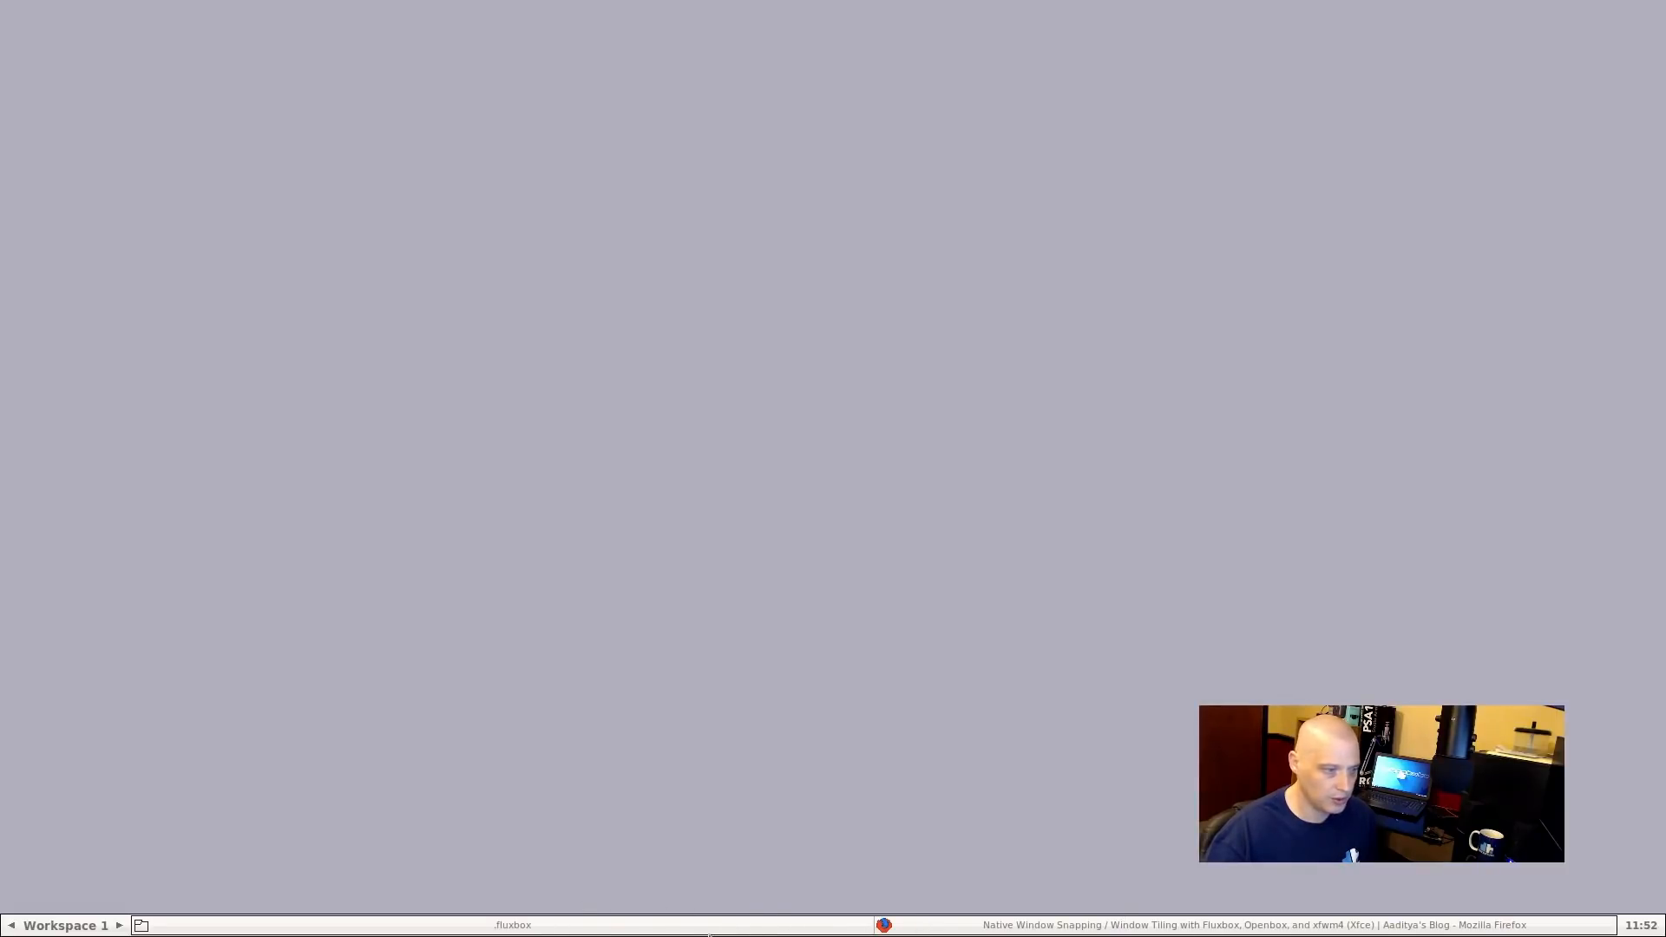
Bring up the .fluxbox file manager window, move it to the middle of the desktop and enlarge it
{"action": "left_click", "coordinate": [760, 924]}
{"action": "left_click_drag", "start_coordinate": [1325, 651], "coordinate": [720, 358]}
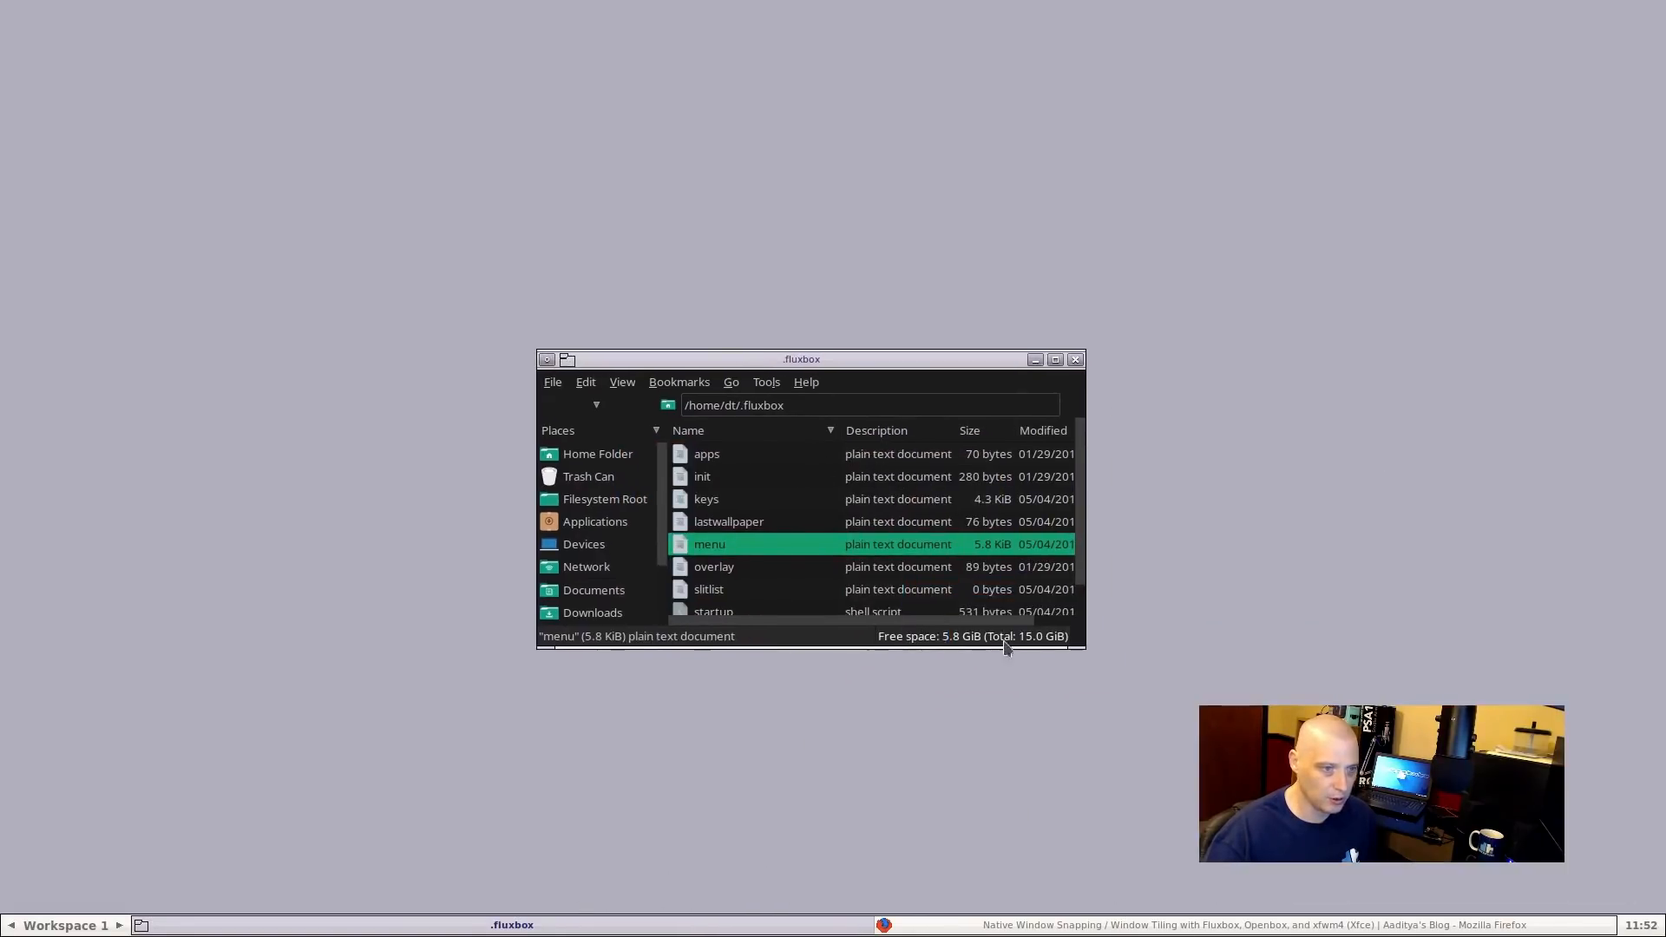
{"action": "left_click_drag", "start_coordinate": [1189, 804], "coordinate": [1197, 808]}
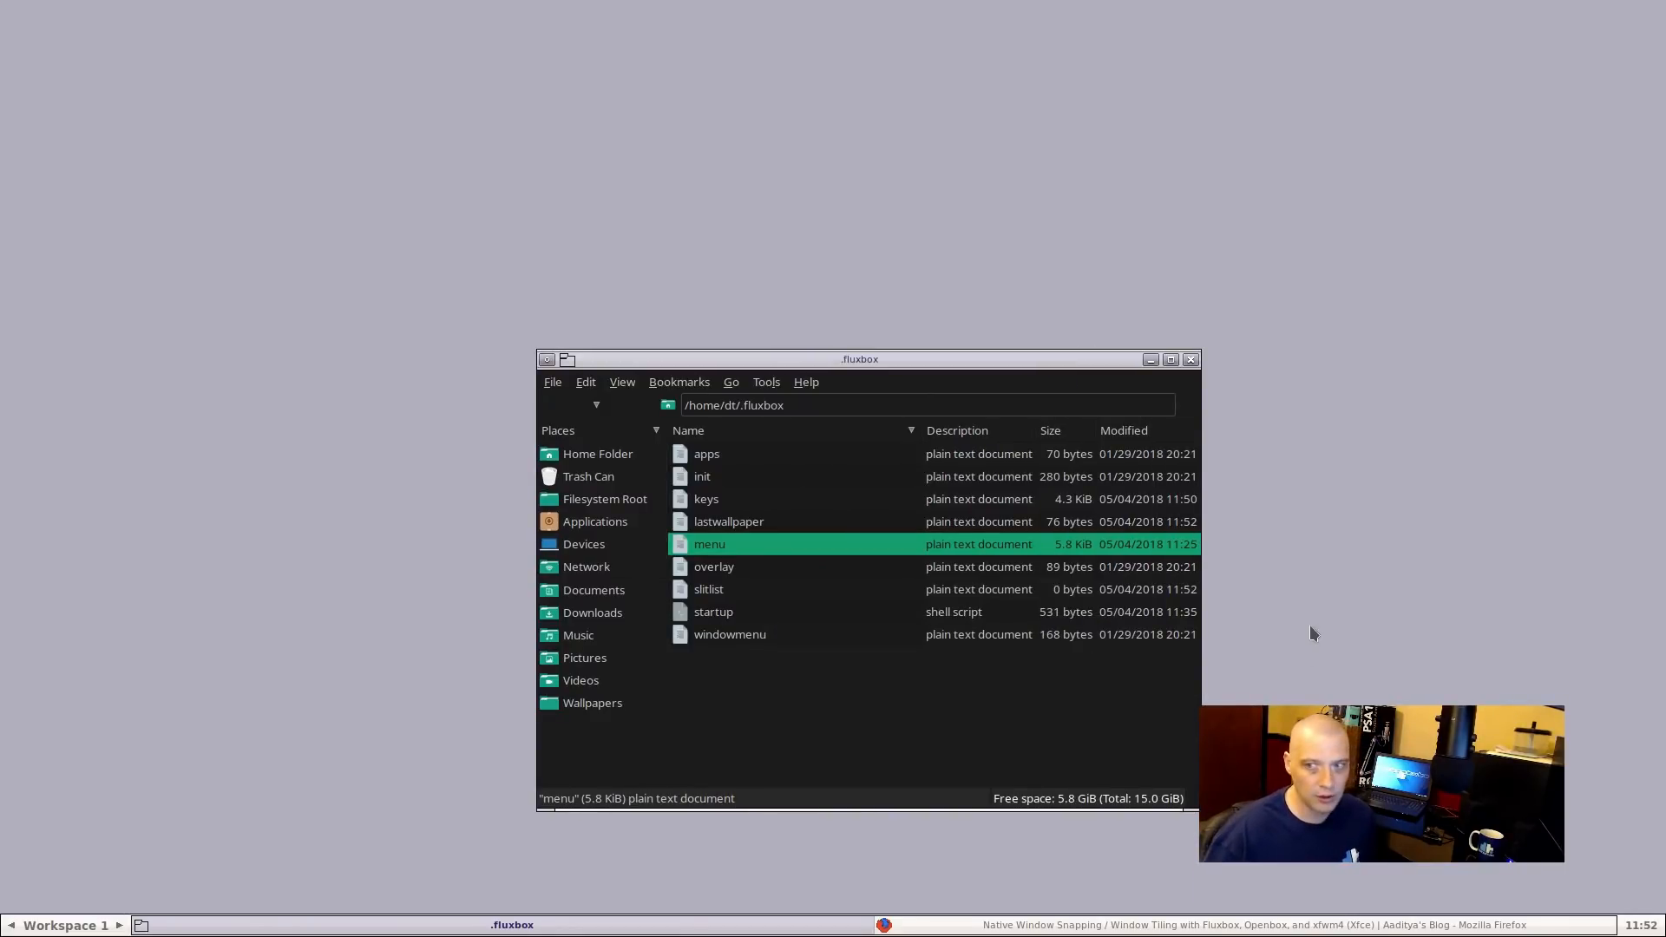
Test all nine keypad tiling bindings on the .fluxbox window: the upper row KP_7 to KP_9, middle row KP_4 to KP_6 and lower row KP_1 to KP_3
{"action": "key", "text": "super+KP_7"}
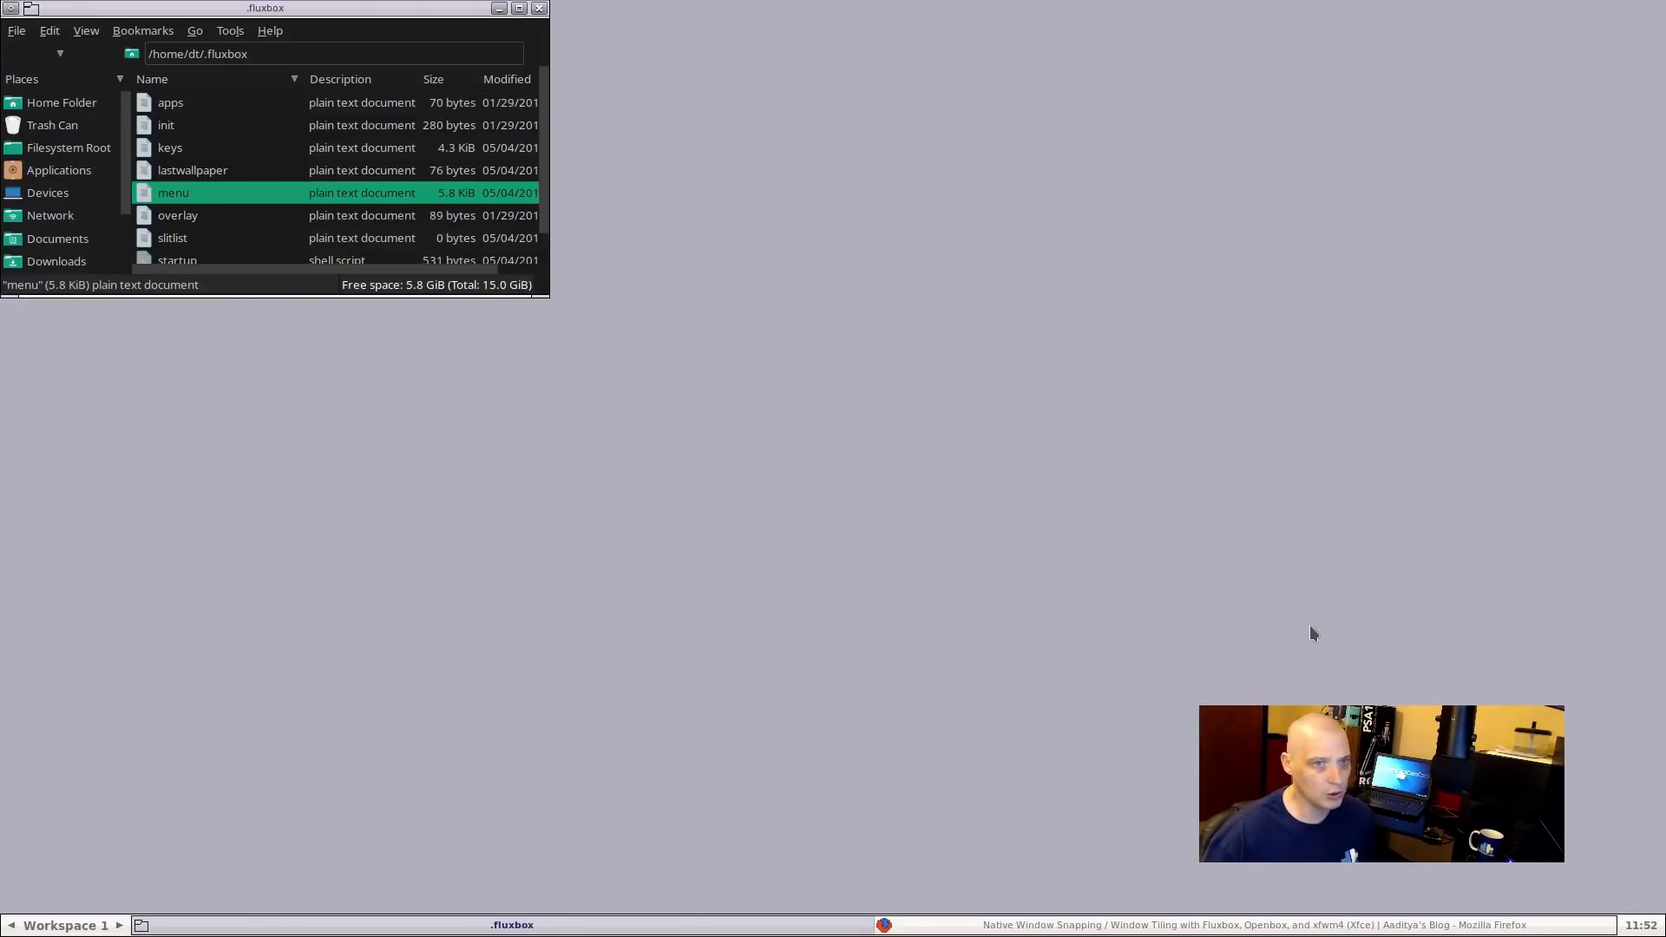
{"action": "key", "text": "super+KP_8"}
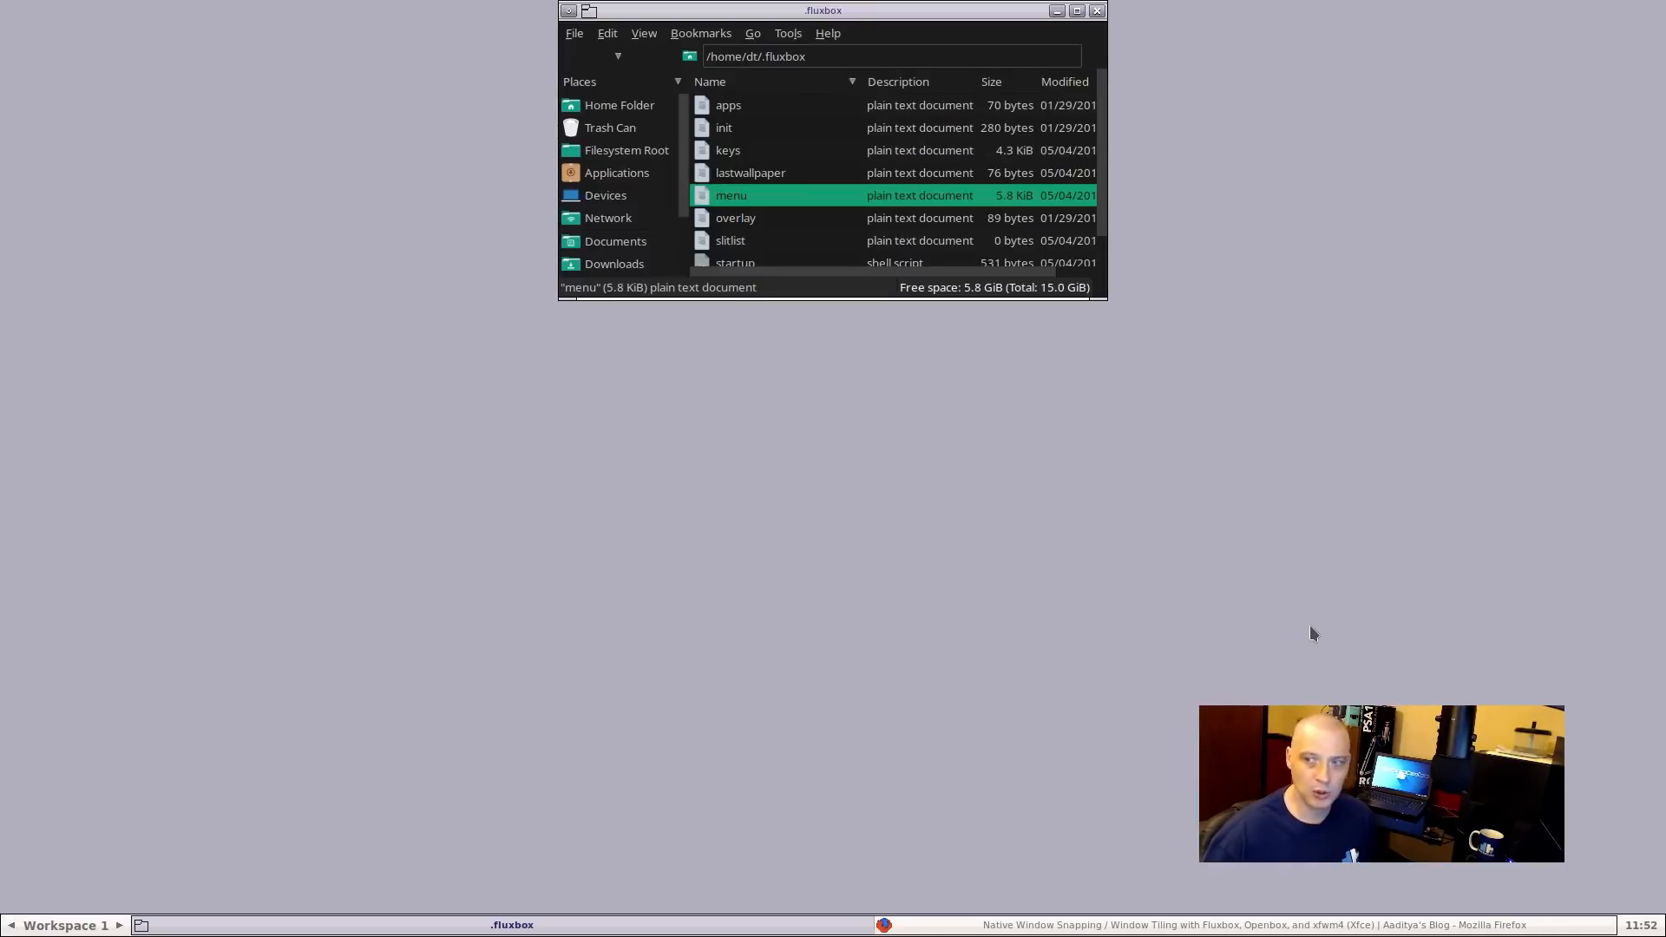
{"action": "key", "text": "super+KP_9"}
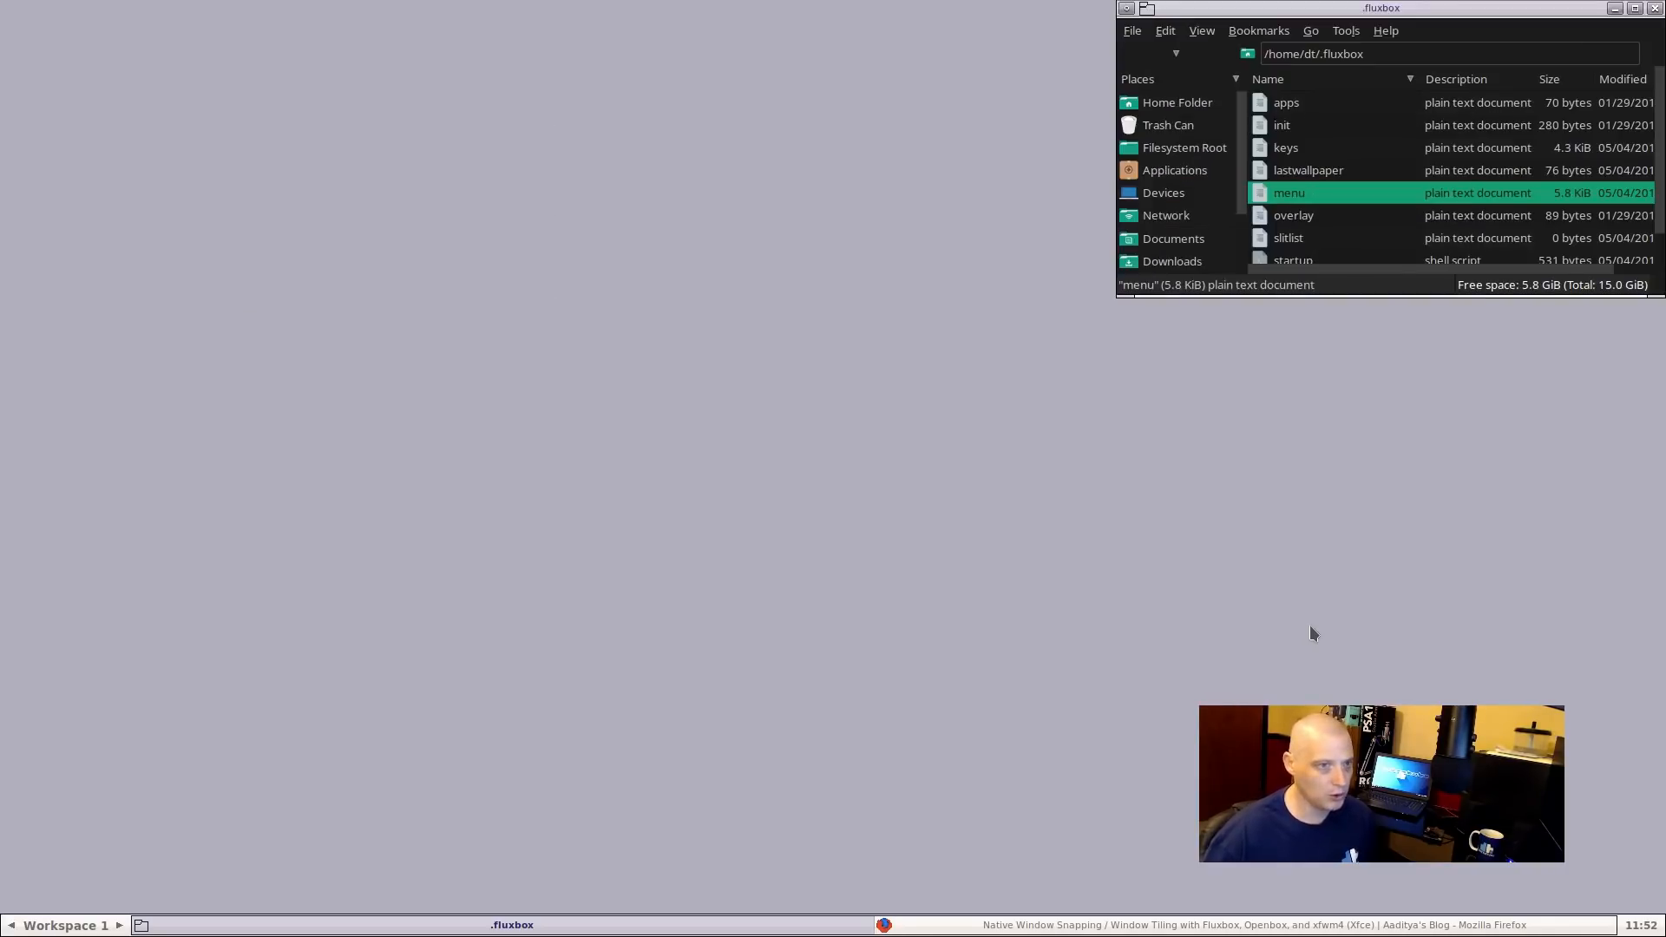
{"action": "key", "text": "super+KP_4"}
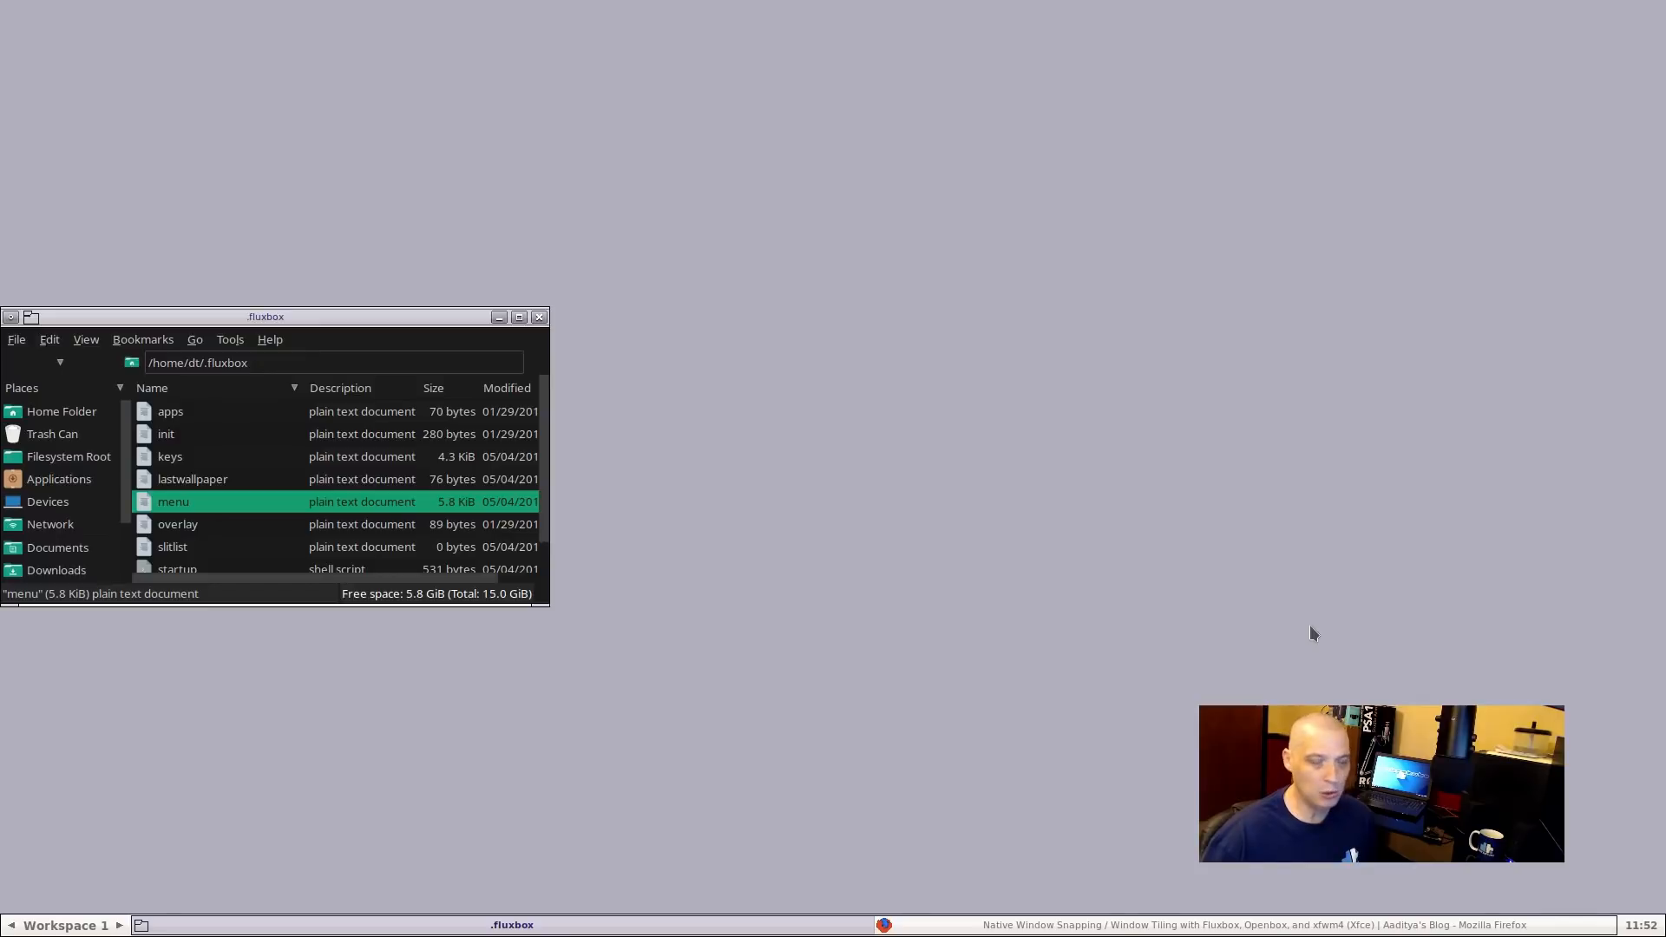
{"action": "key", "text": "super+KP_5"}
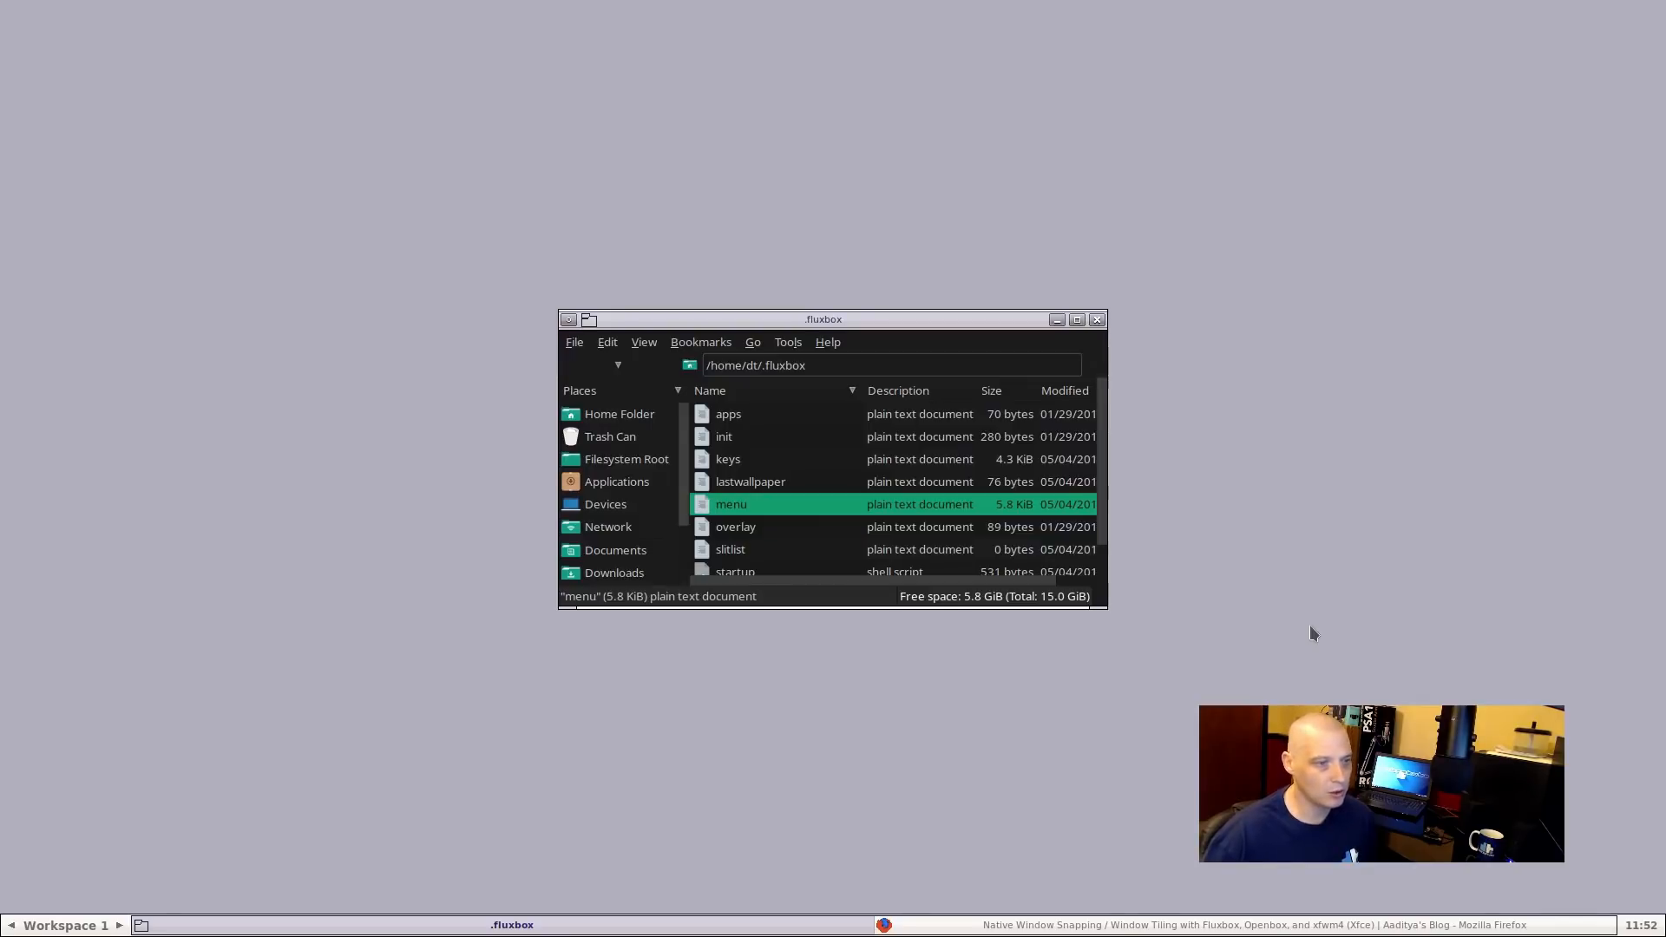
{"action": "key", "text": "super+KP_6"}
{"action": "key", "text": "super+KP_1"}
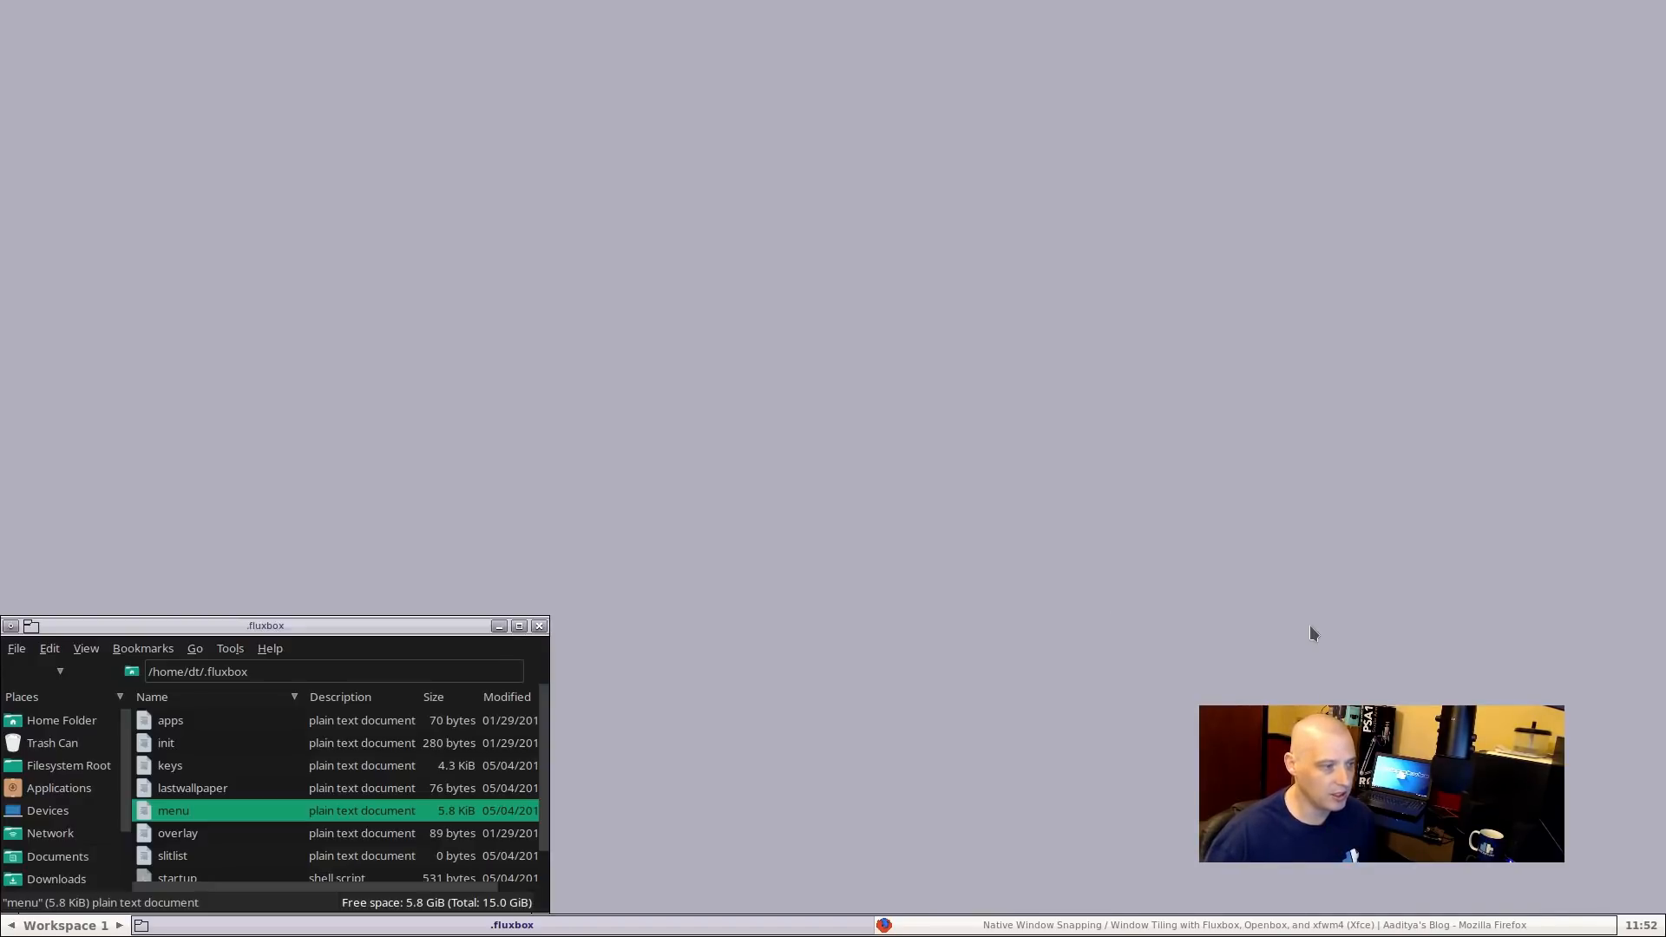
{"action": "key", "text": "super+KP_2"}
{"action": "key", "text": "super+KP_3"}
Toggle the .fluxbox window to maximized and back, then tile it into the center cell and enlarge it by hand
{"action": "key", "text": "super+Up"}
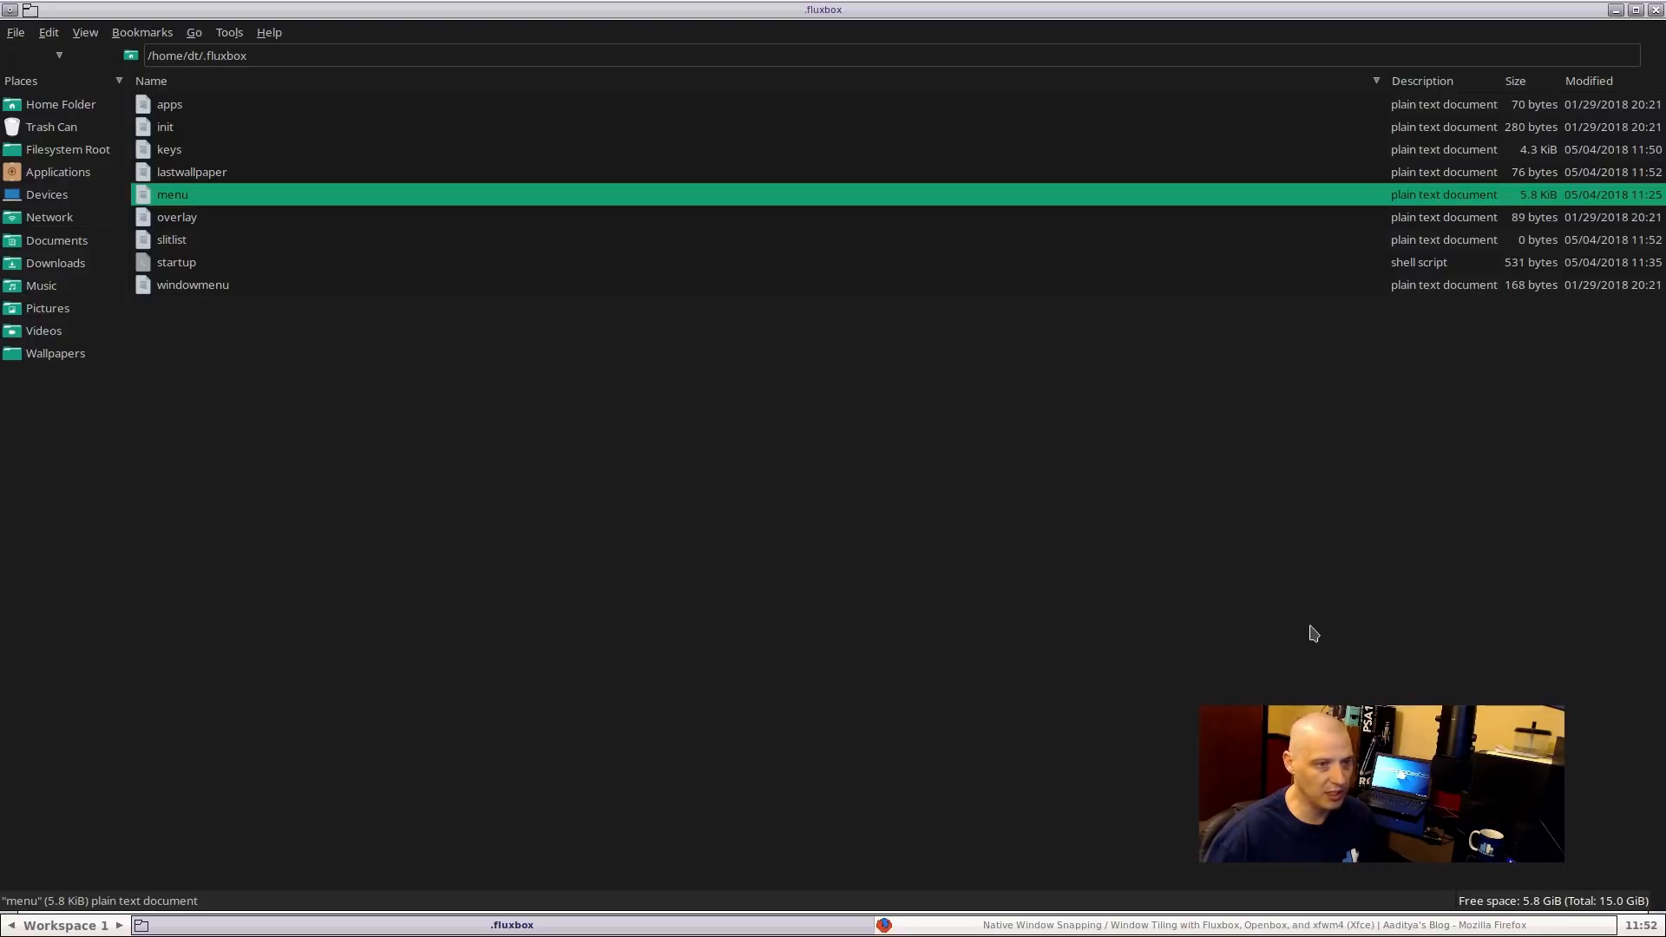
{"action": "key", "text": "super+Up"}
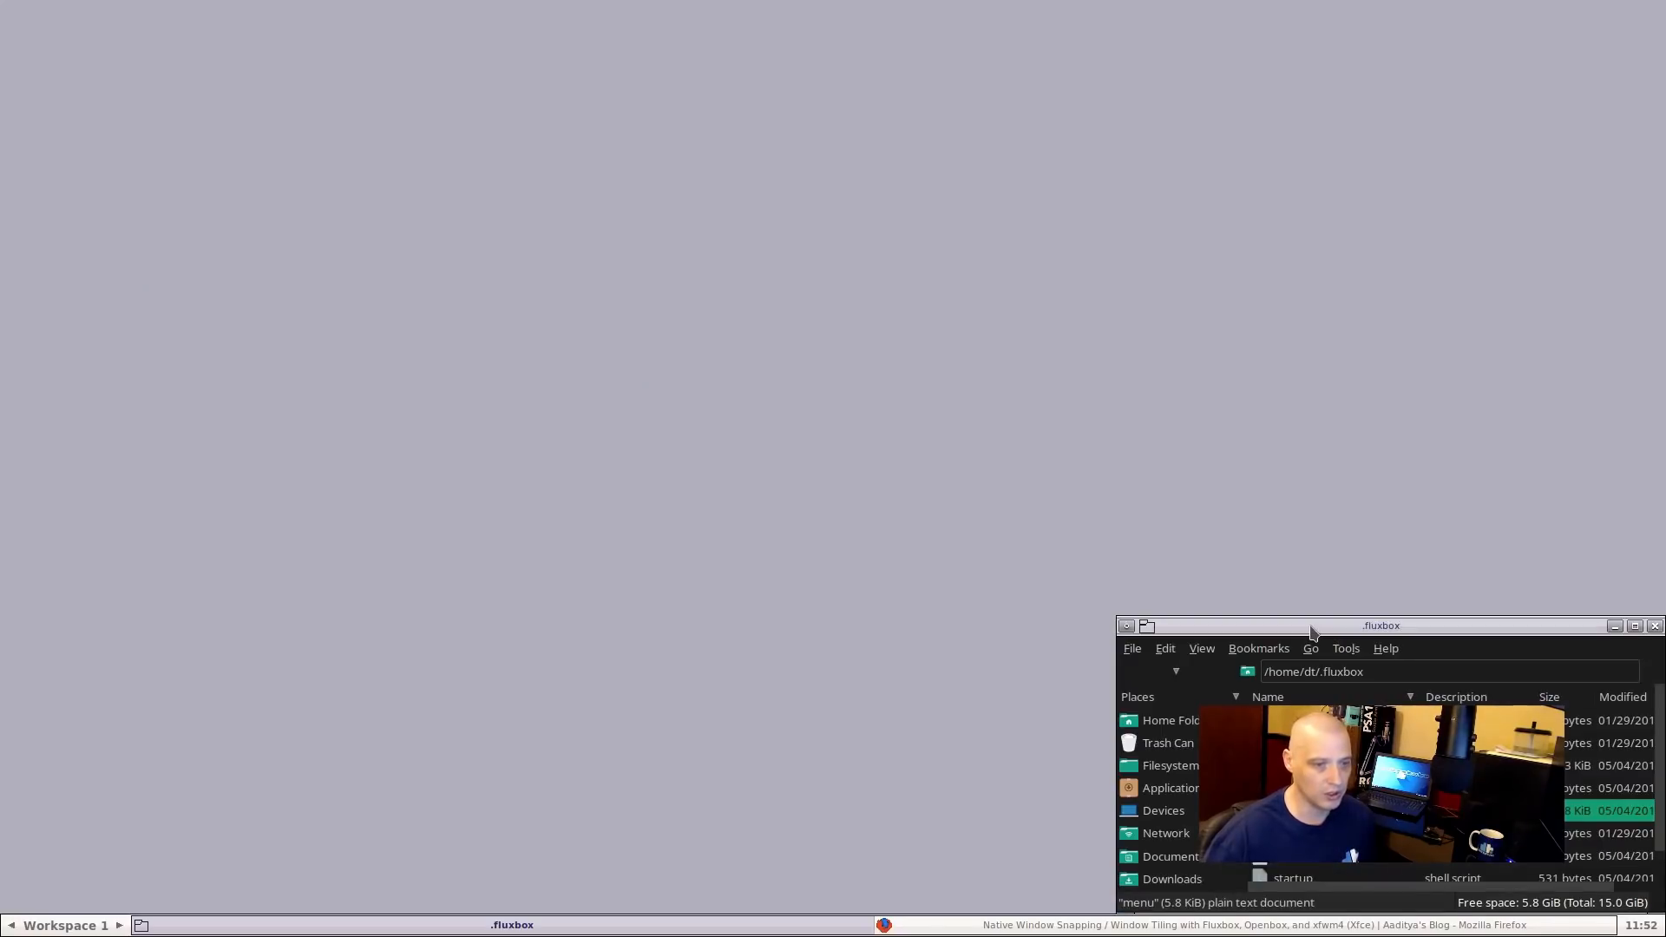
{"action": "key", "text": "super+c"}
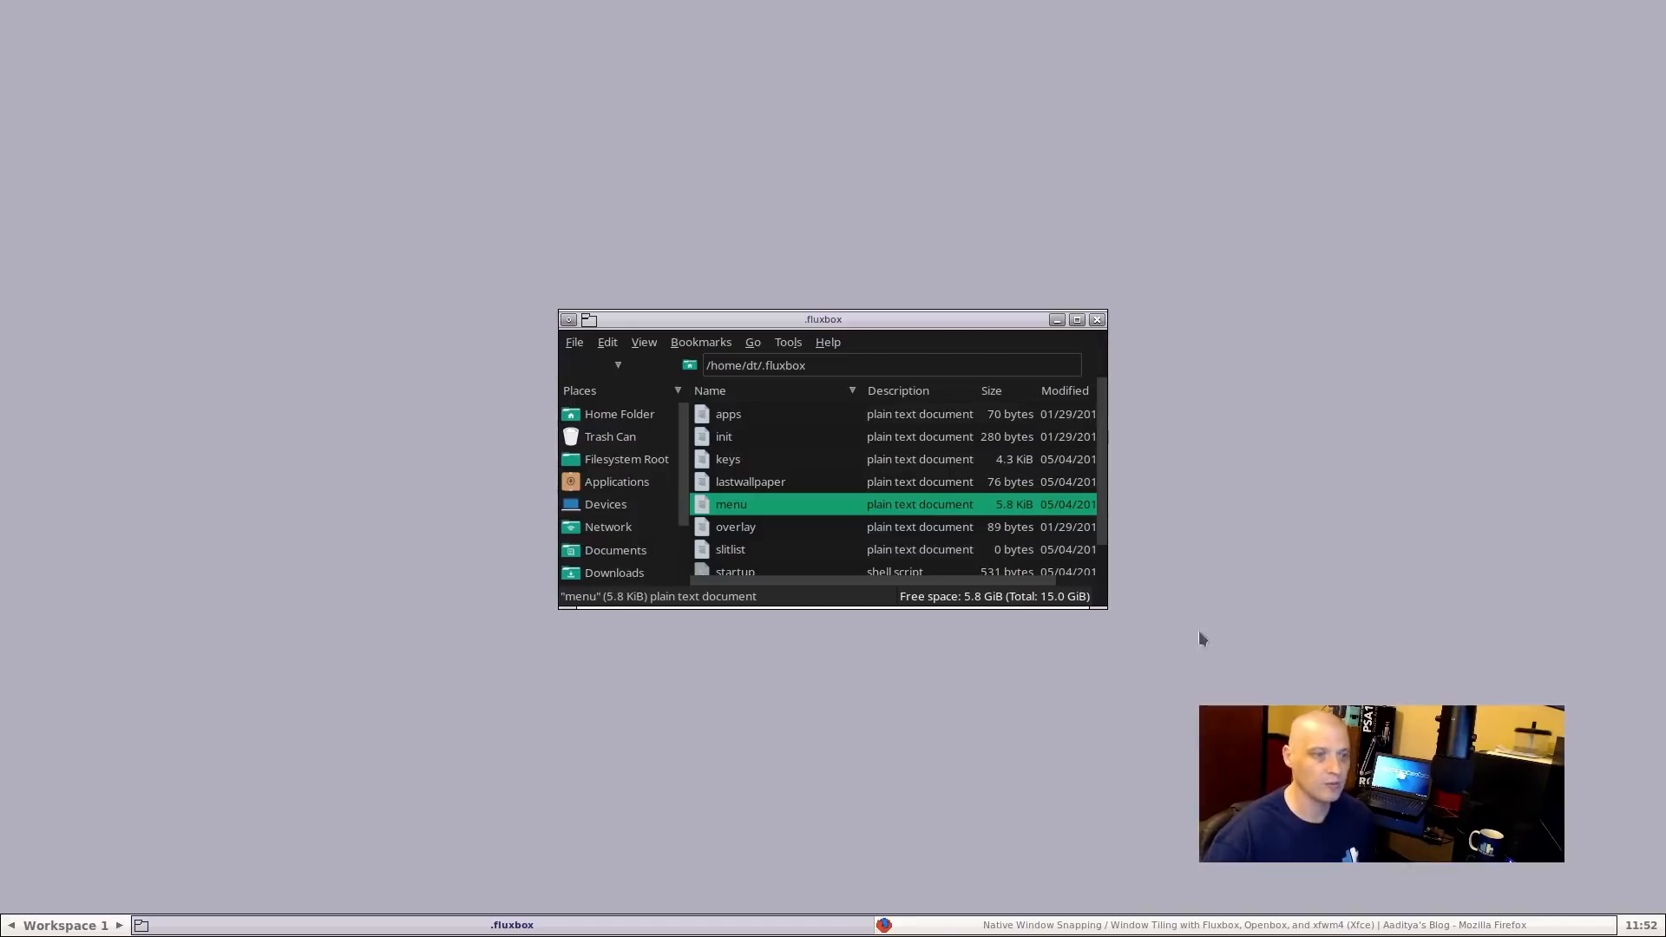
{"action": "left_click_drag", "start_coordinate": [1097, 608], "coordinate": [1218, 791]}
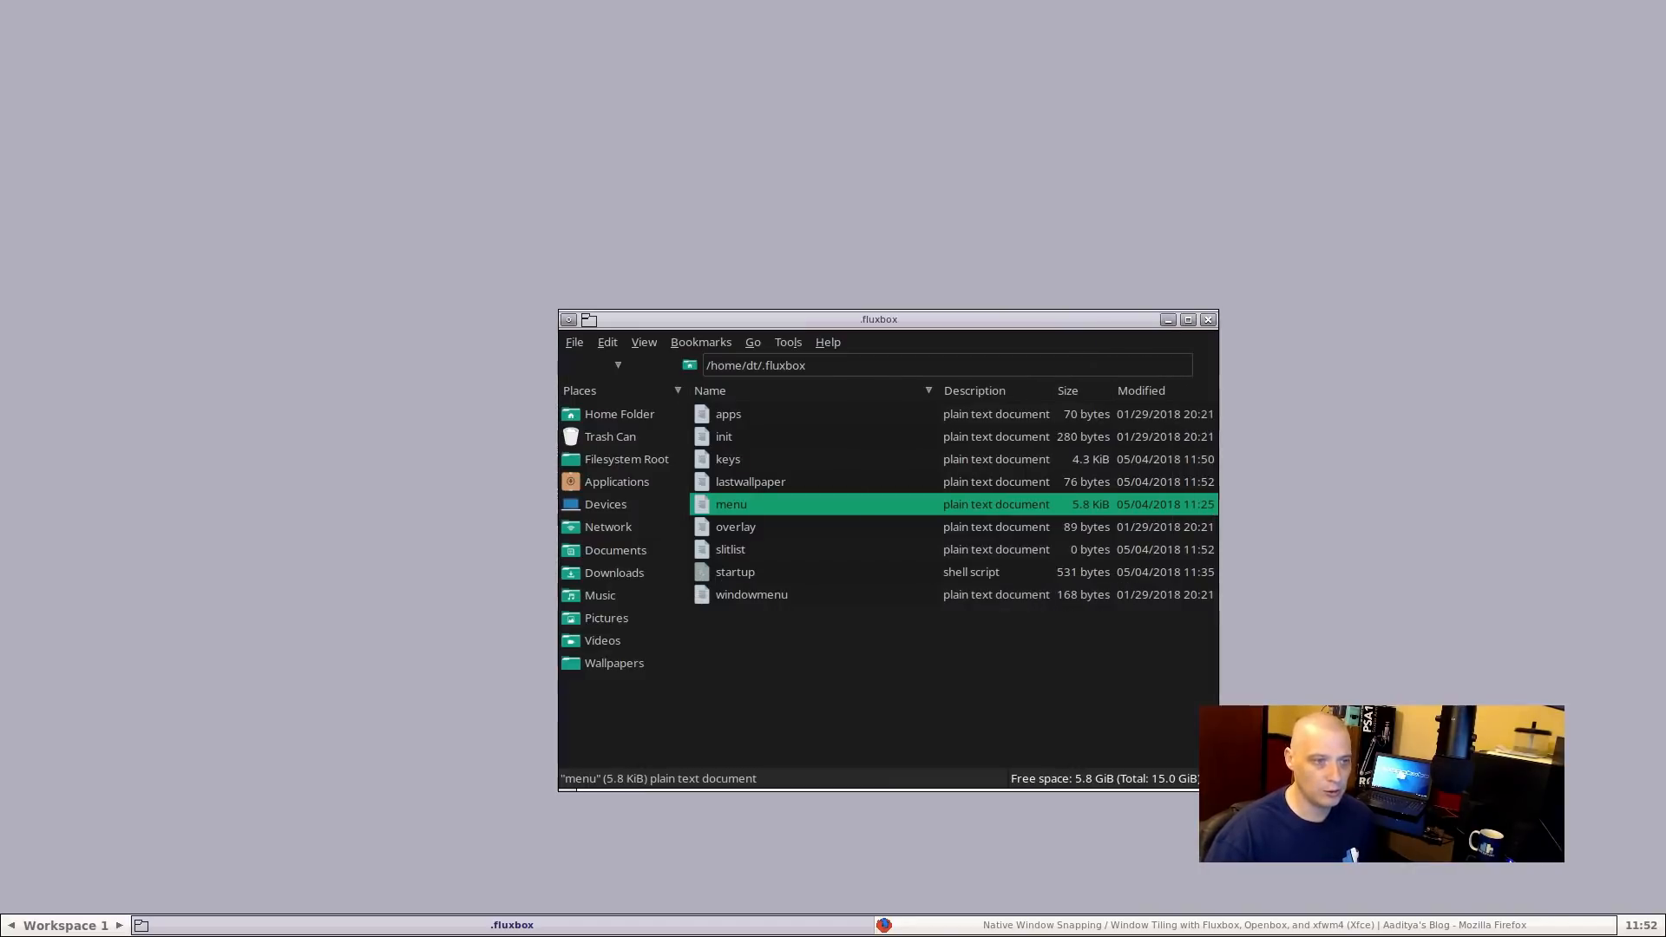
Close the .fluxbox window and switch to Firefox to examine the Up binding in the blog article's Fluxbox tiling snippet
{"action": "left_click", "coordinate": [1208, 319]}
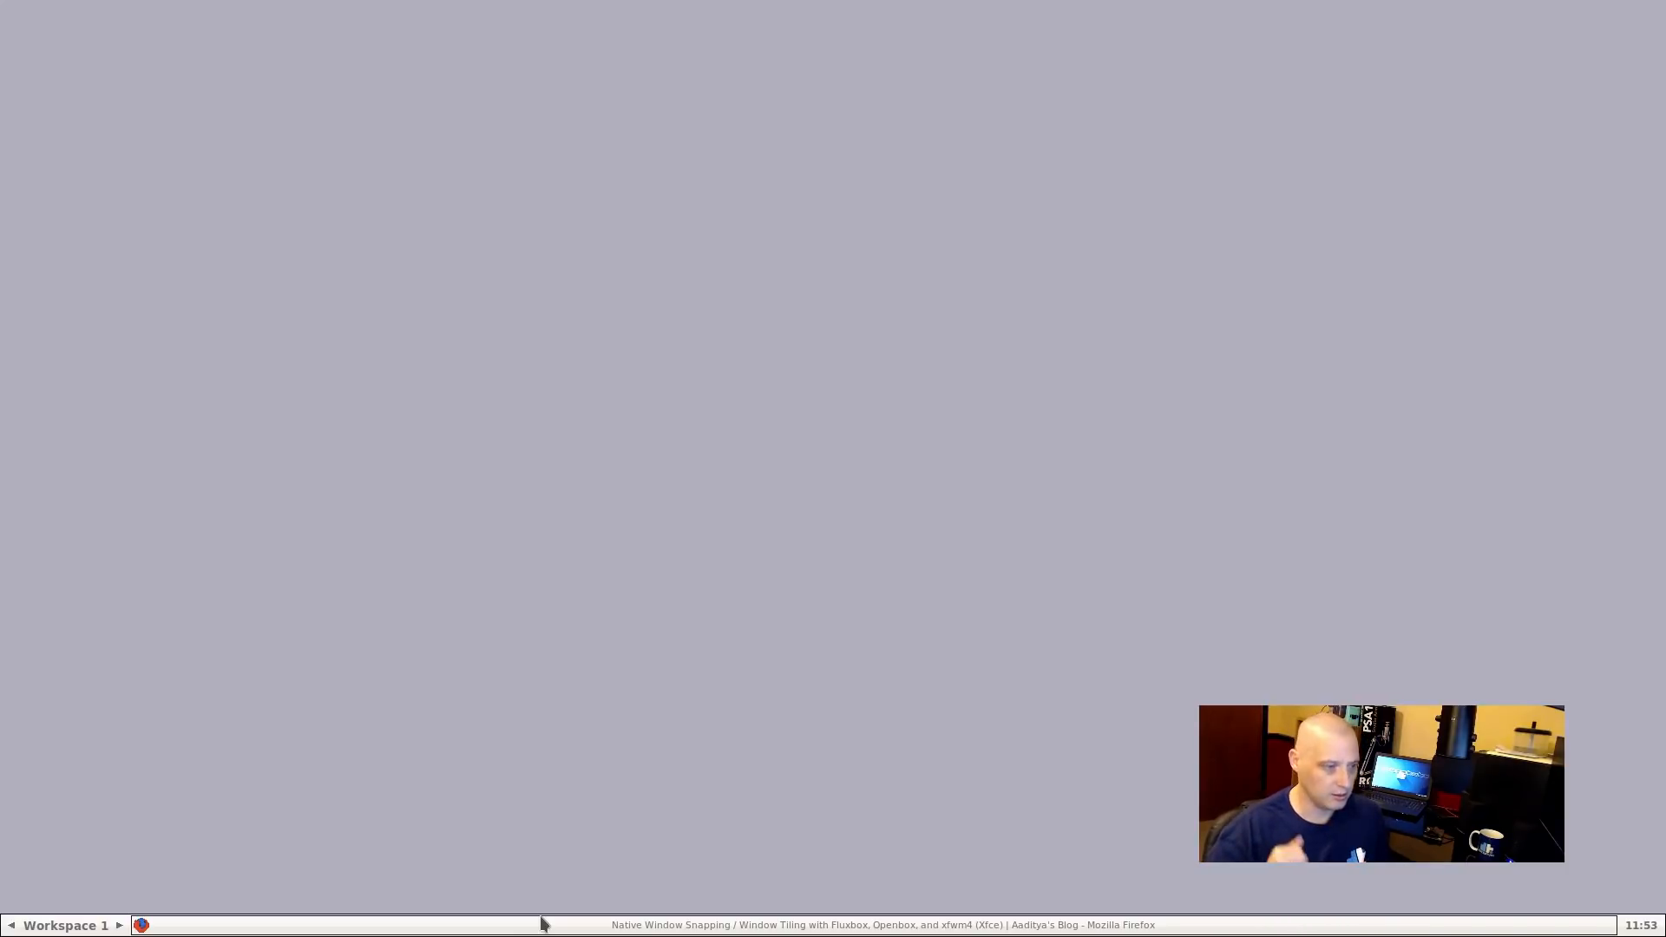
{"action": "left_click", "coordinate": [289, 932]}
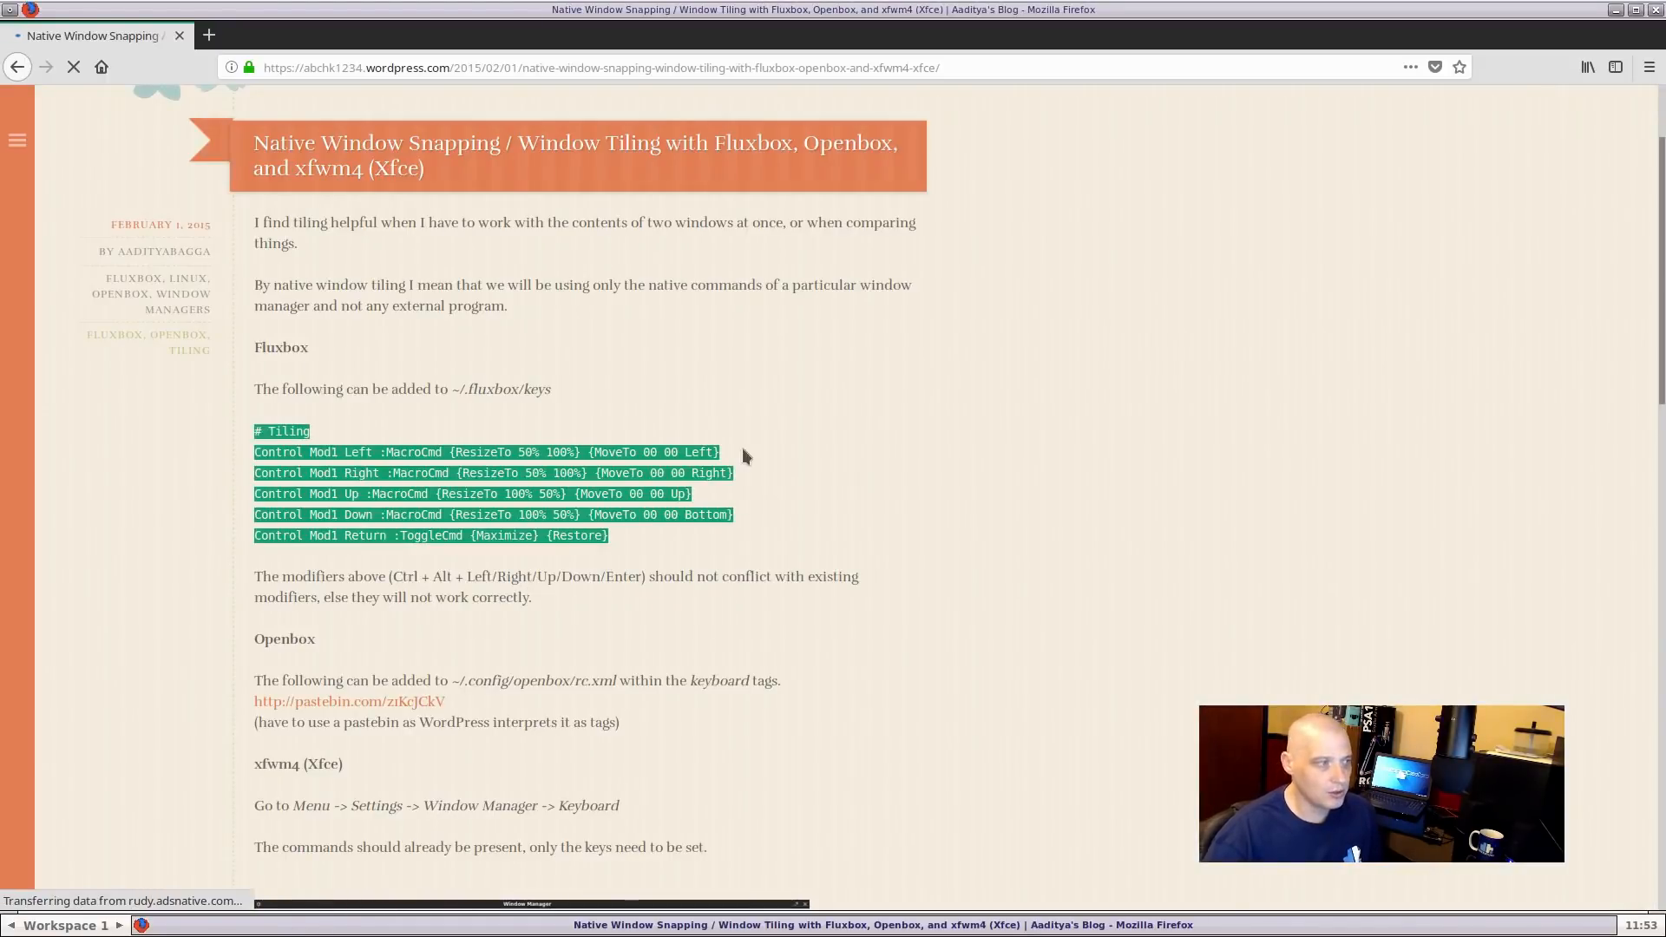
{"action": "left_click", "coordinate": [792, 529]}
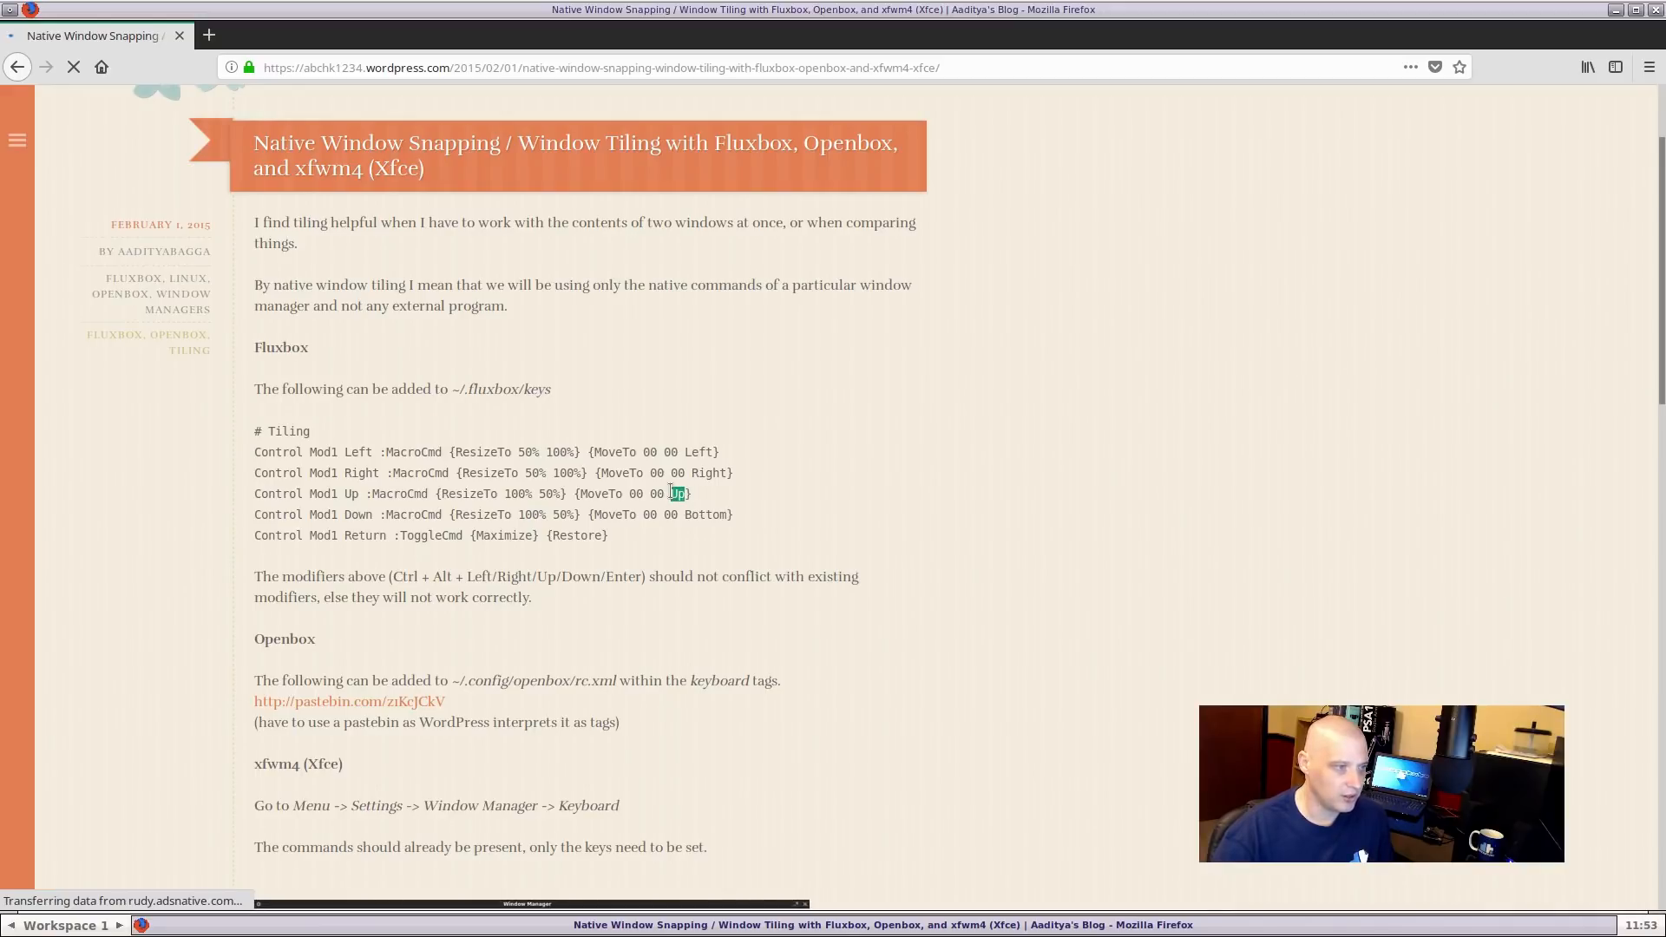
Close the Firefox window showing the blog article and start a new Firefox session from the desktop
{"action": "left_click", "coordinate": [810, 432]}
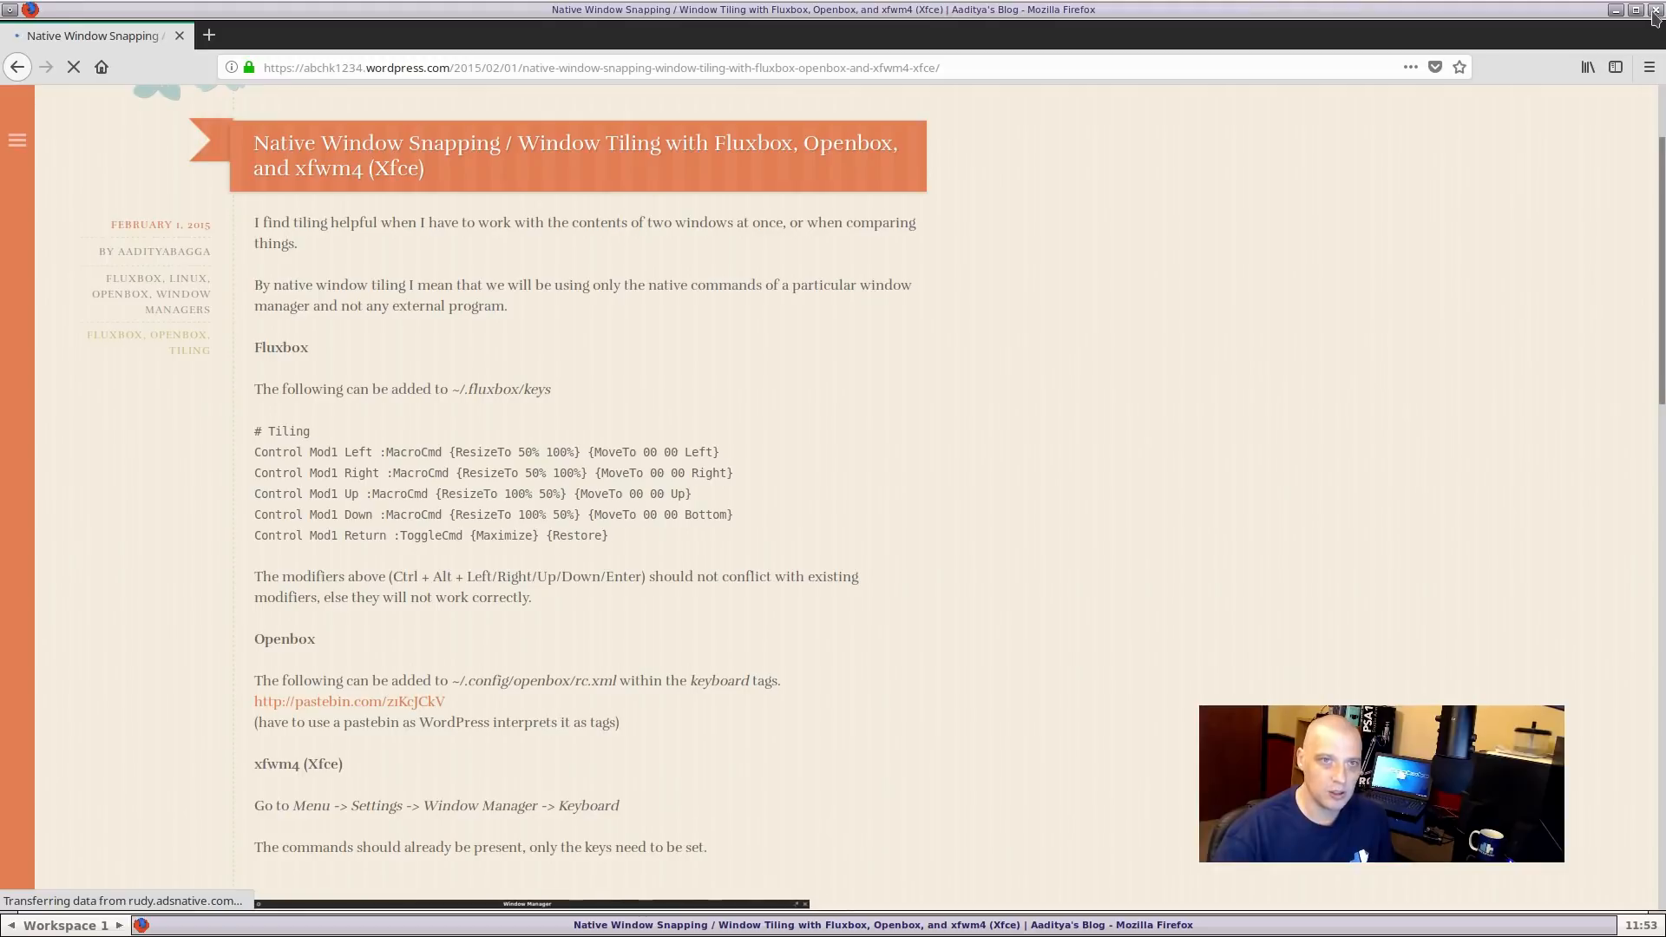
{"action": "left_click", "coordinate": [1654, 11]}
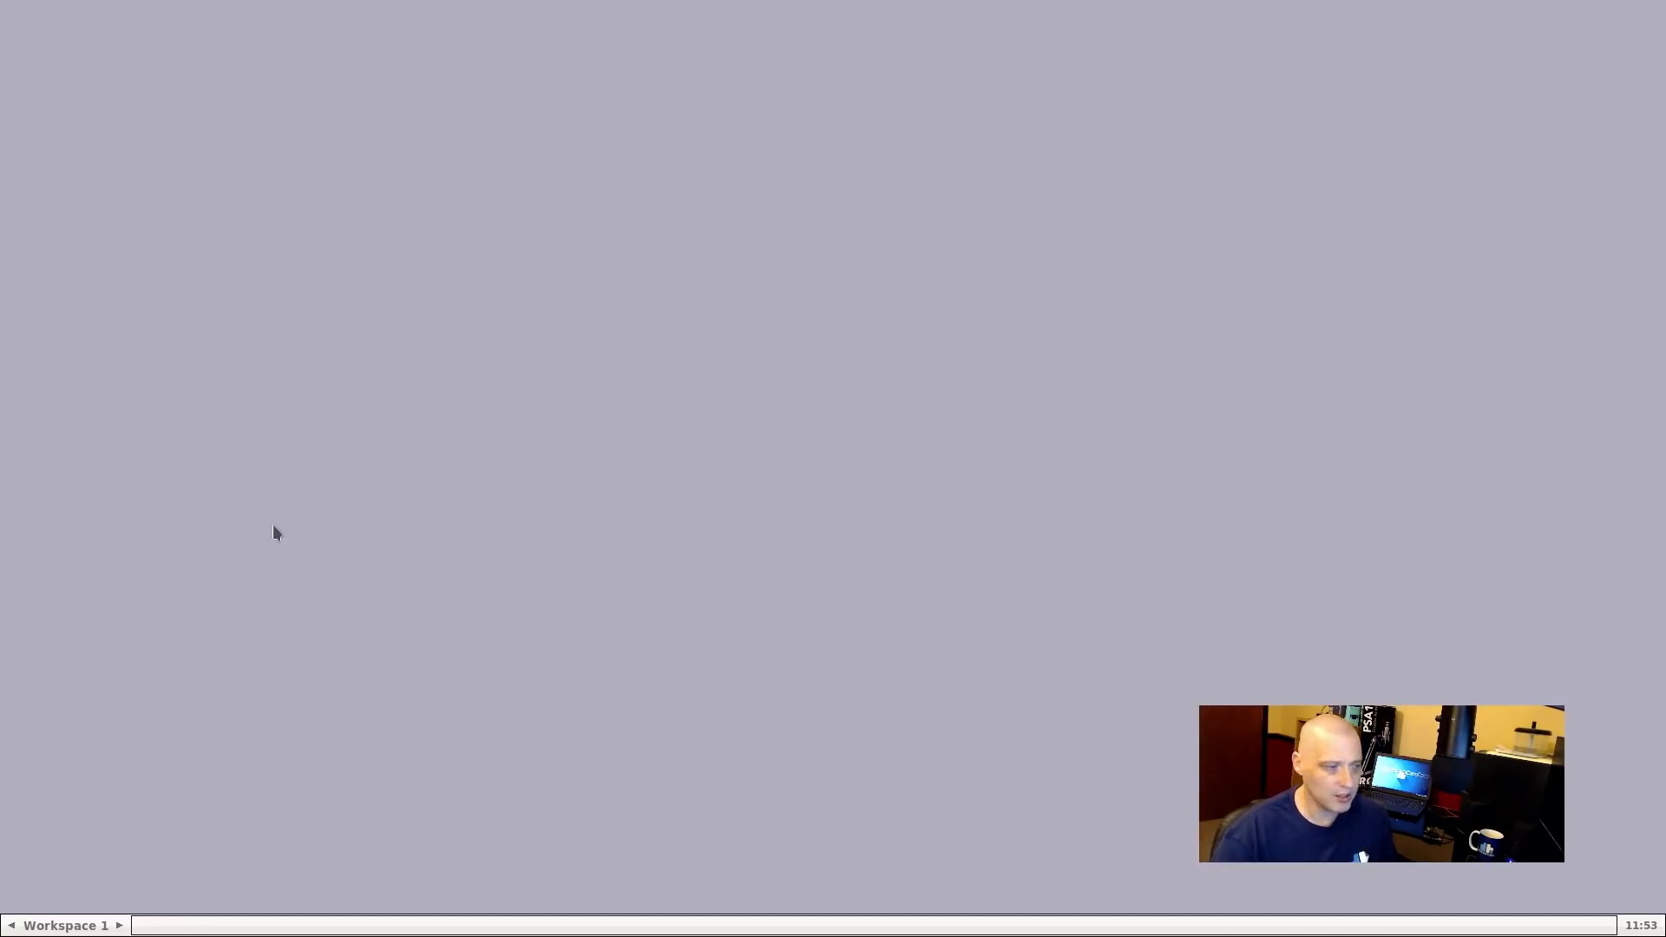
{"action": "right_click", "coordinate": [334, 559]}
{"action": "mouse_move", "coordinate": [321, 744]}
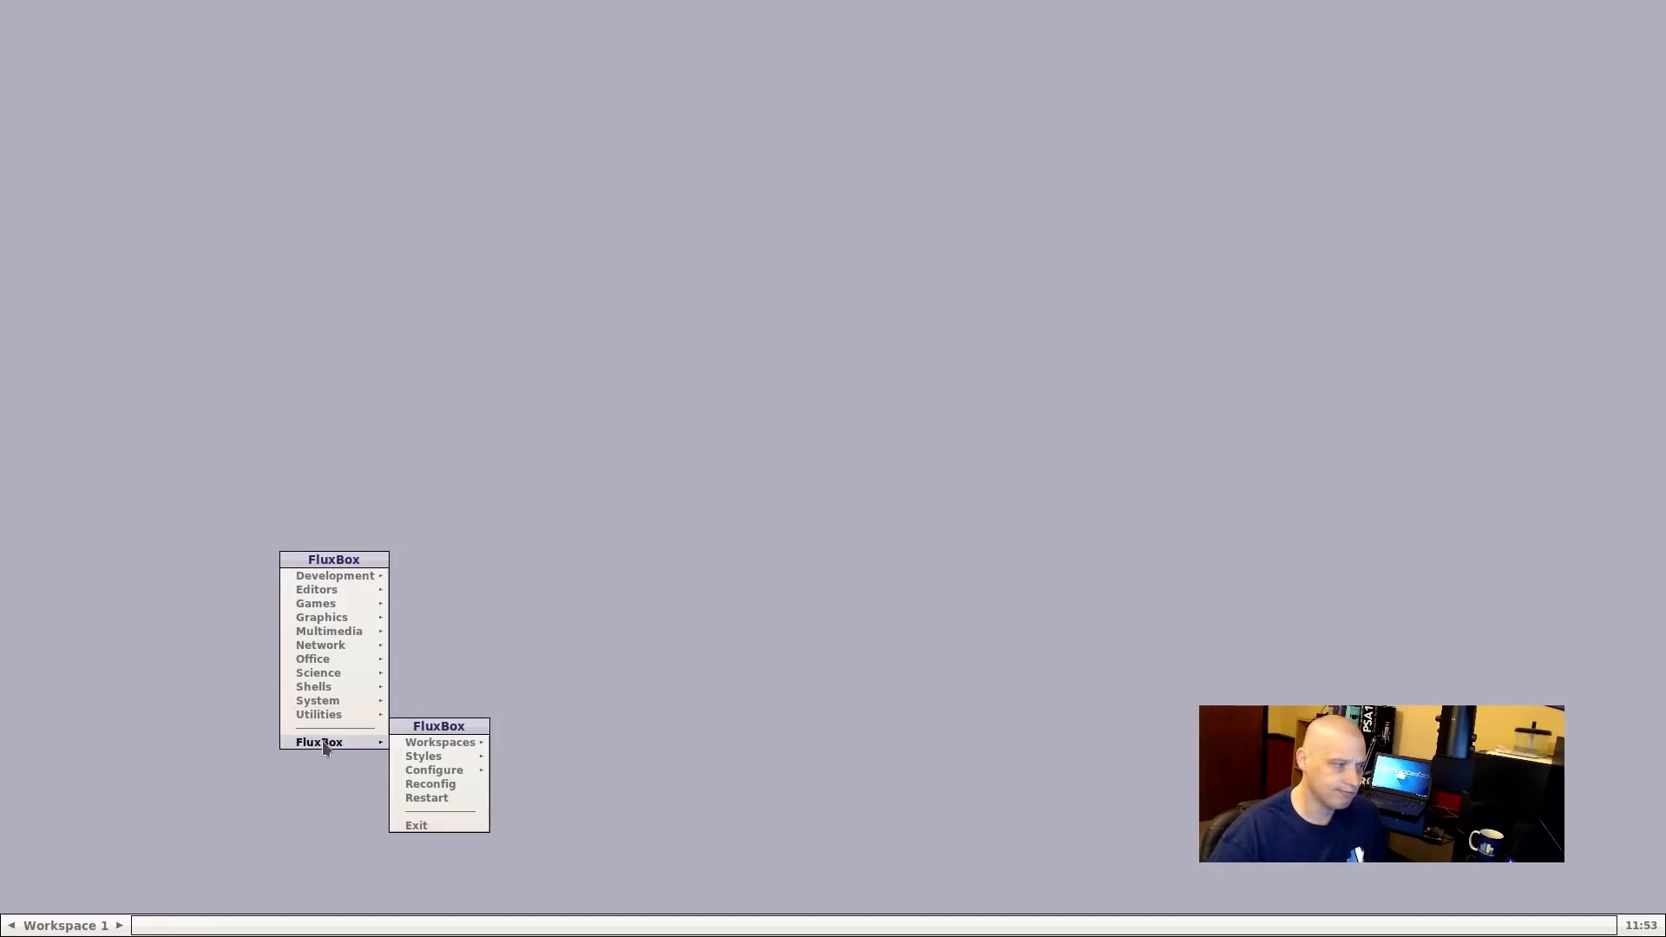
{"action": "mouse_move", "coordinate": [345, 644]}
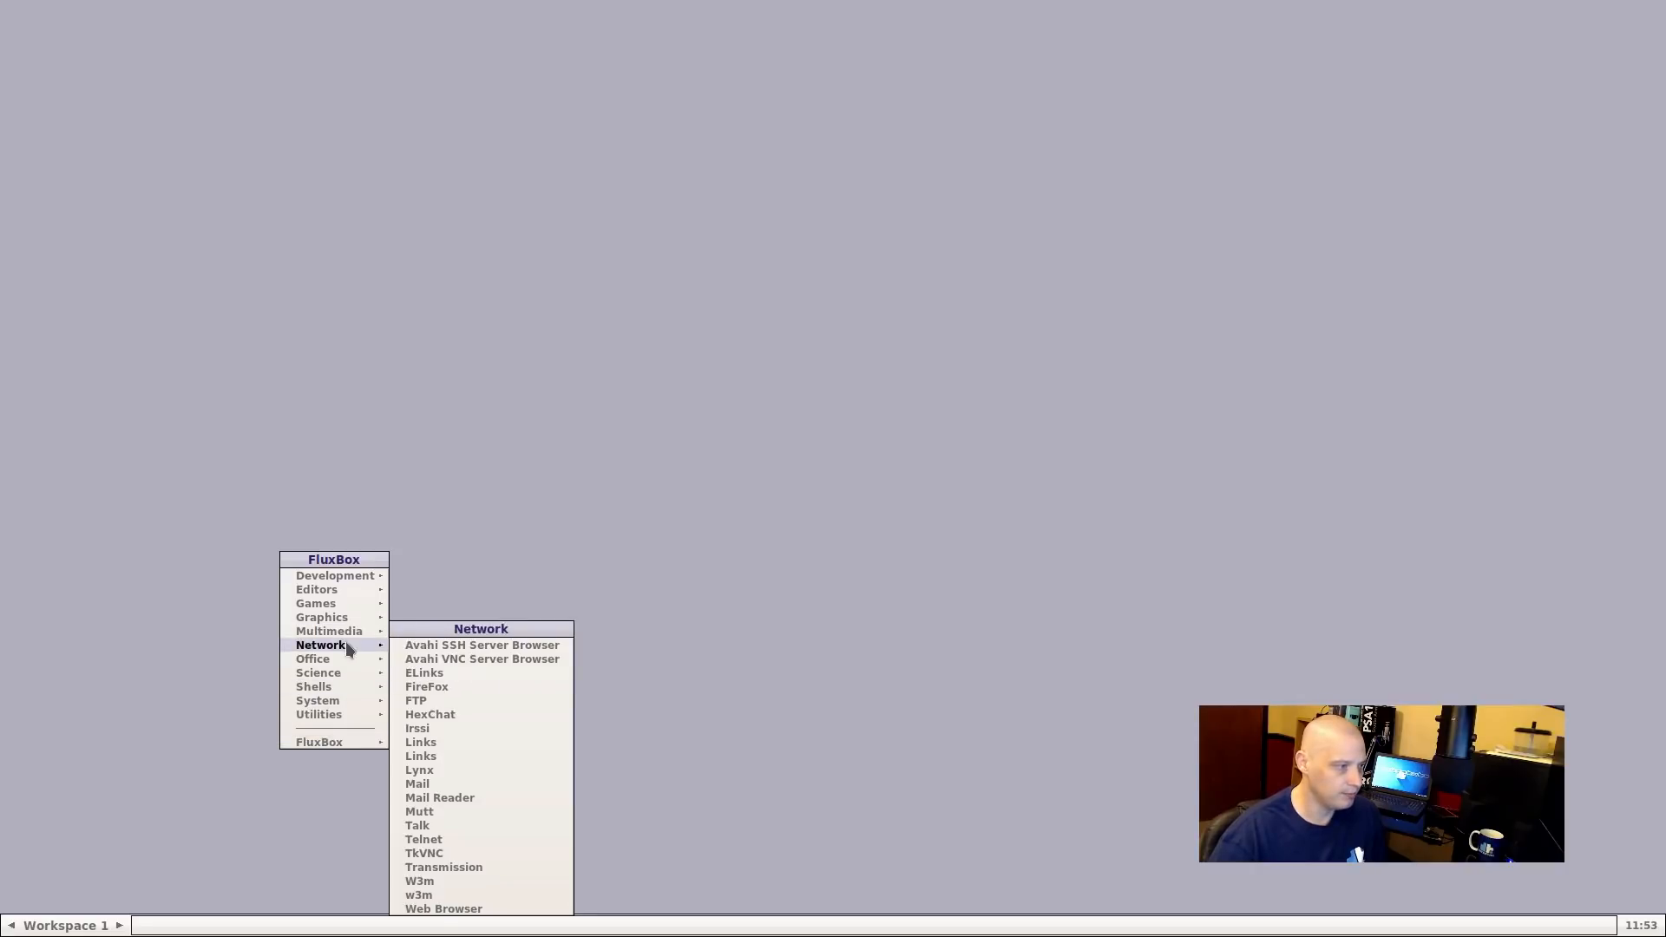
{"action": "left_click", "coordinate": [550, 682]}
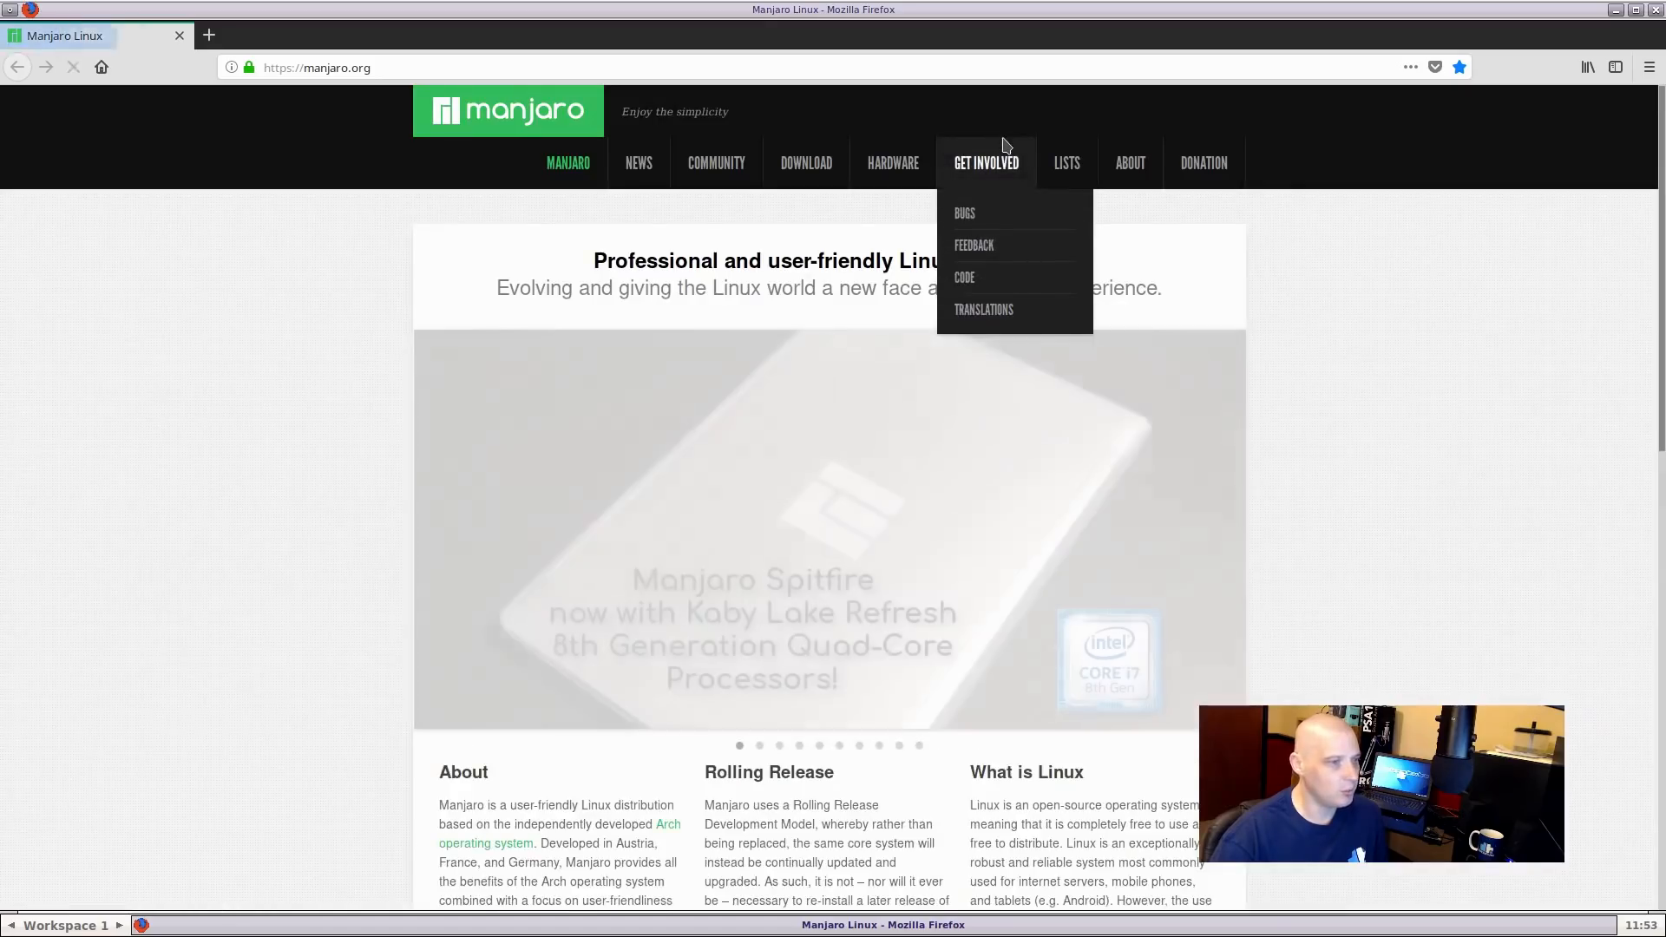
Replace the Manjaro address with a web search for "fluxbox cilia theme"
{"action": "left_click", "coordinate": [1153, 74]}
{"action": "type", "text": "fluxbo"}
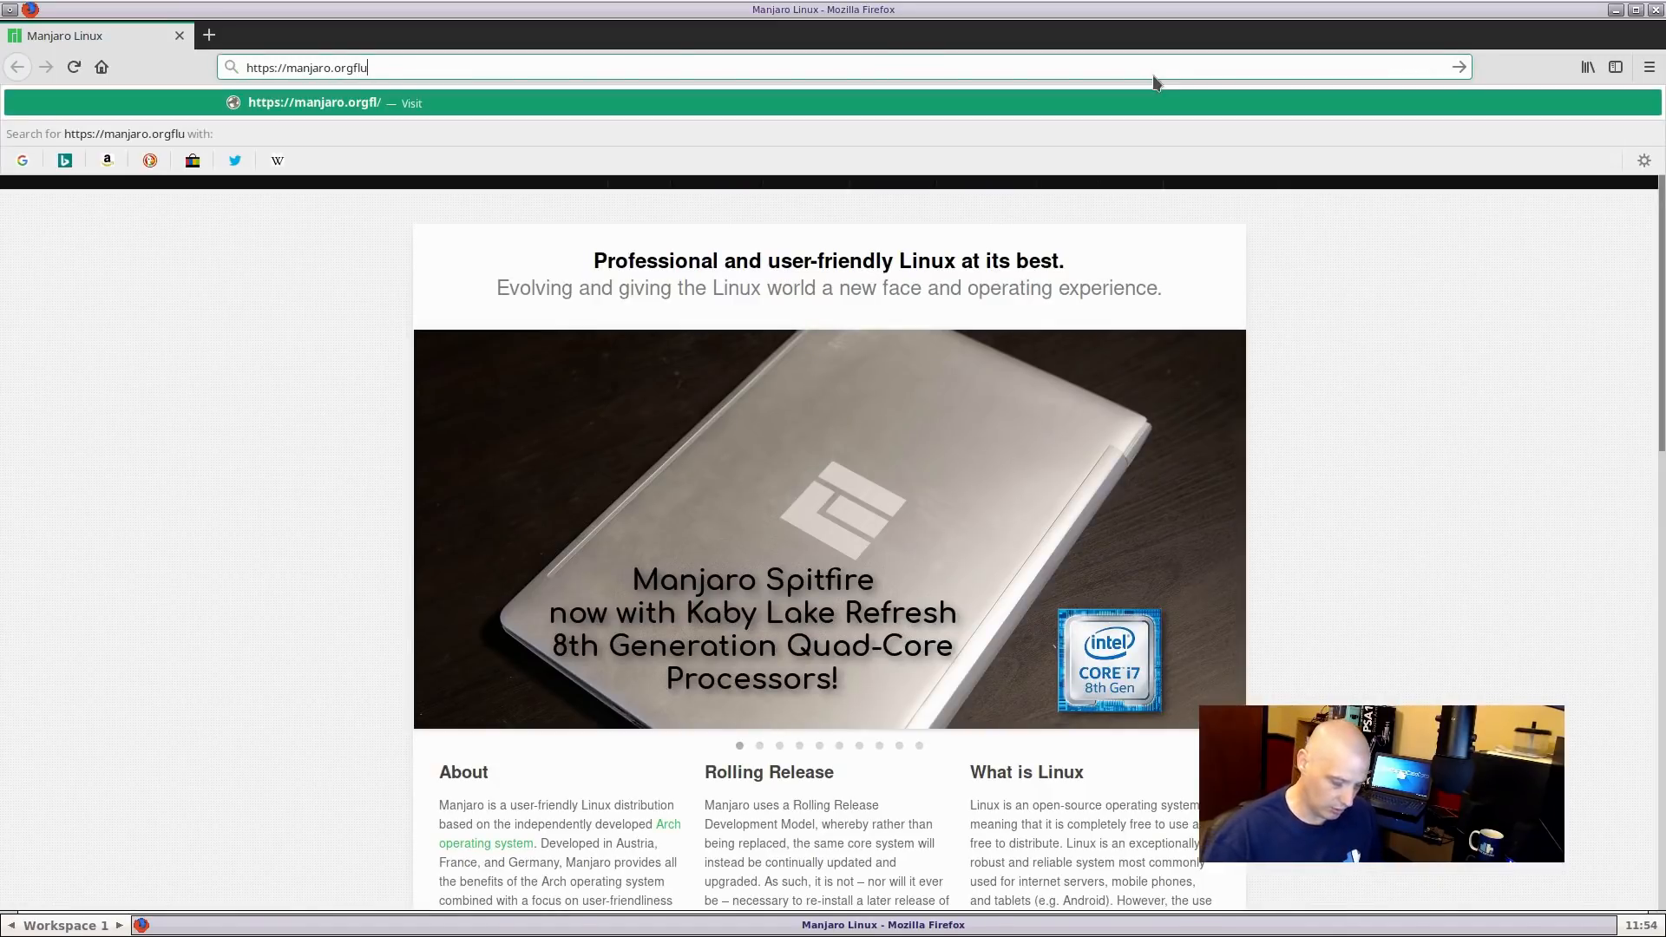
{"action": "key", "text": "BackSpace"}
{"action": "key", "text": "BackSpace"}
{"action": "key", "text": "BackSpace"}
{"action": "key", "text": "BackSpace"}
{"action": "key", "text": "BackSpace"}
{"action": "key", "text": "BackSpace"}
{"action": "key", "text": "BackSpace"}
{"action": "key", "text": "BackSpace"}
{"action": "key", "text": "BackSpace"}
{"action": "key", "text": "BackSpace"}
{"action": "key", "text": "BackSpace"}
{"action": "key", "text": "BackSpace"}
{"action": "key", "text": "BackSpace"}
{"action": "key", "text": "BackSpace"}
{"action": "key", "text": "BackSpace"}
{"action": "key", "text": "BackSpace"}
{"action": "key", "text": "BackSpace"}
{"action": "key", "text": "BackSpace"}
{"action": "key", "text": "BackSpace"}
{"action": "key", "text": "BackSpace"}
{"action": "type", "text": "f"}
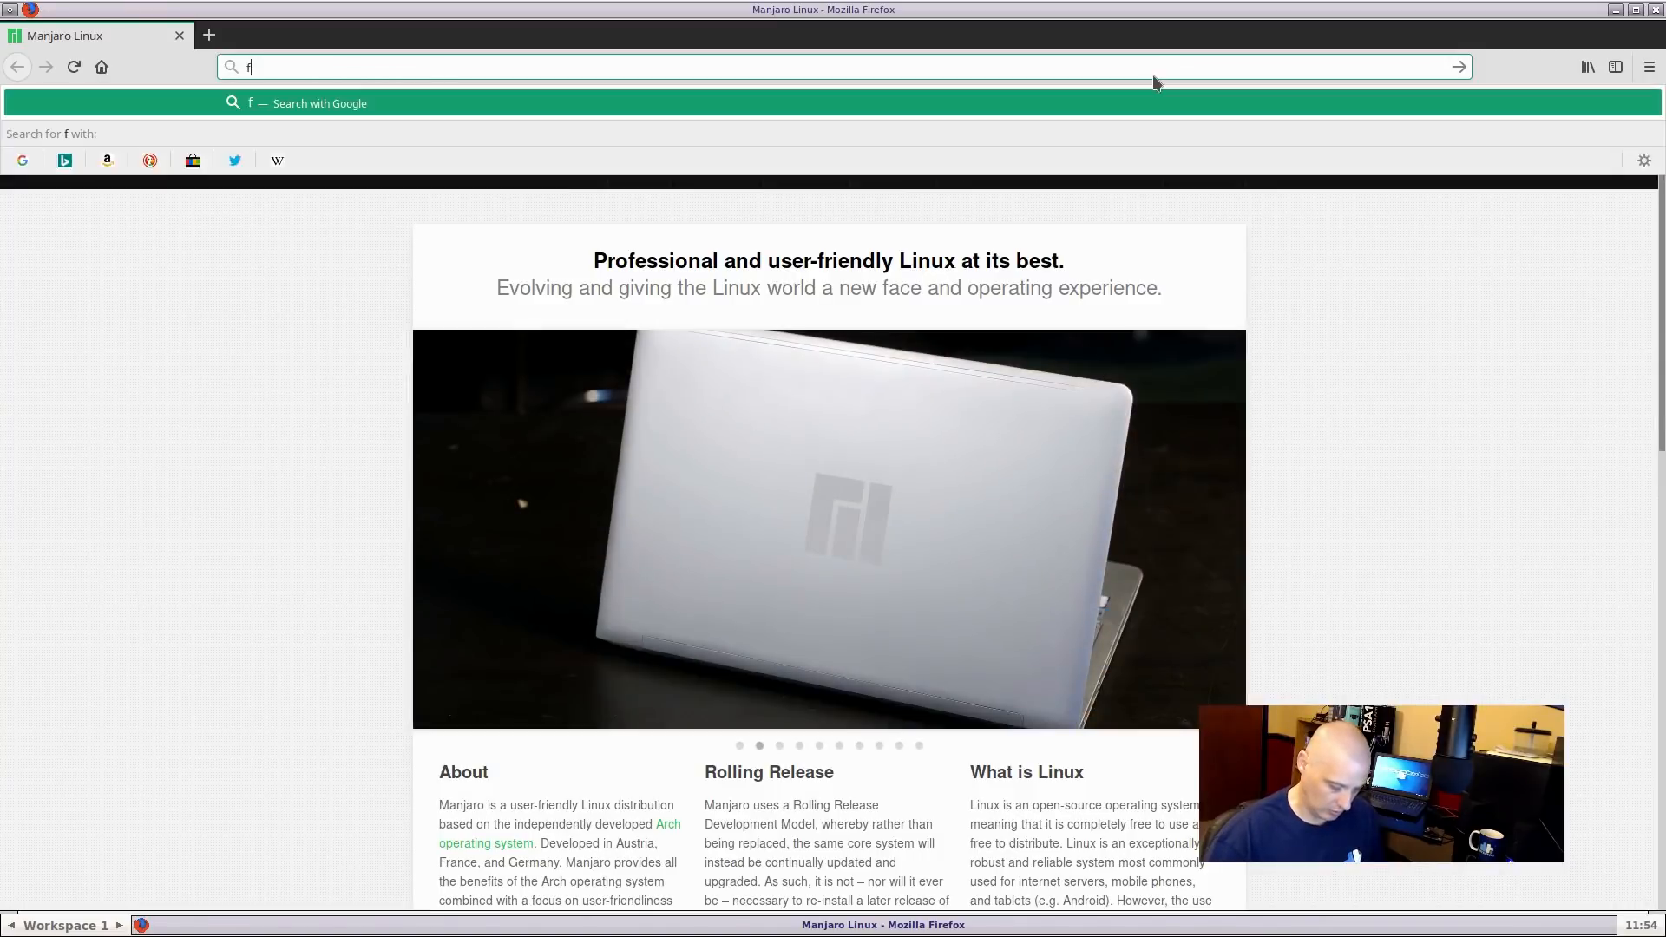
{"action": "type", "text": "luxbox cilia theme"}
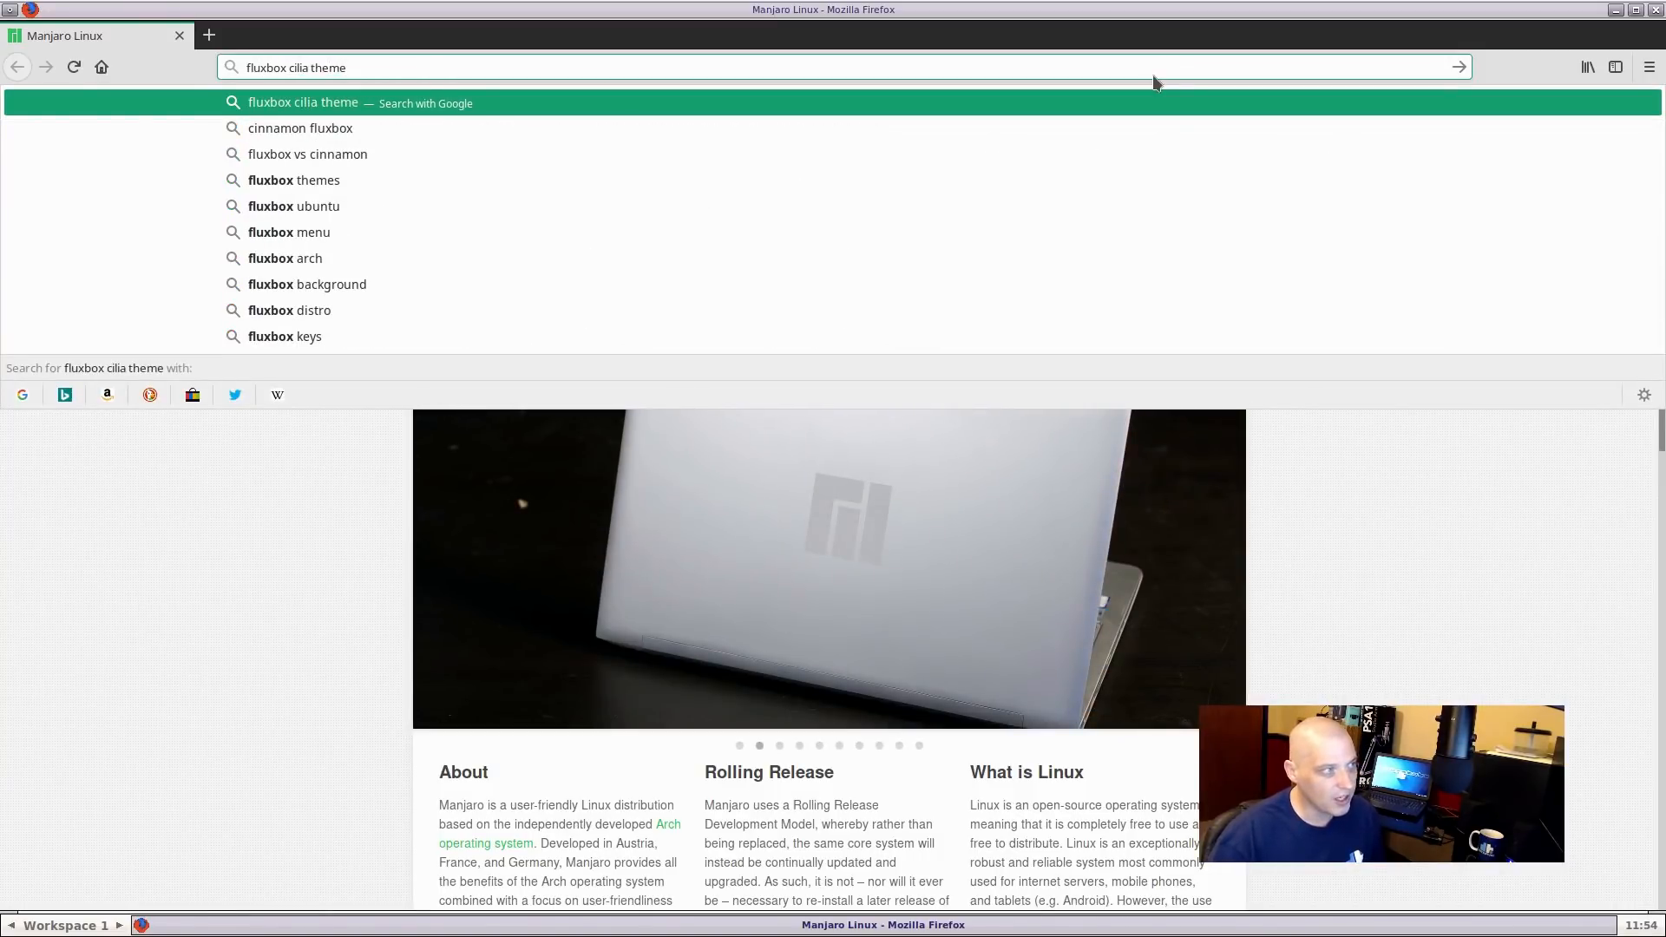
{"action": "key", "text": "Return"}
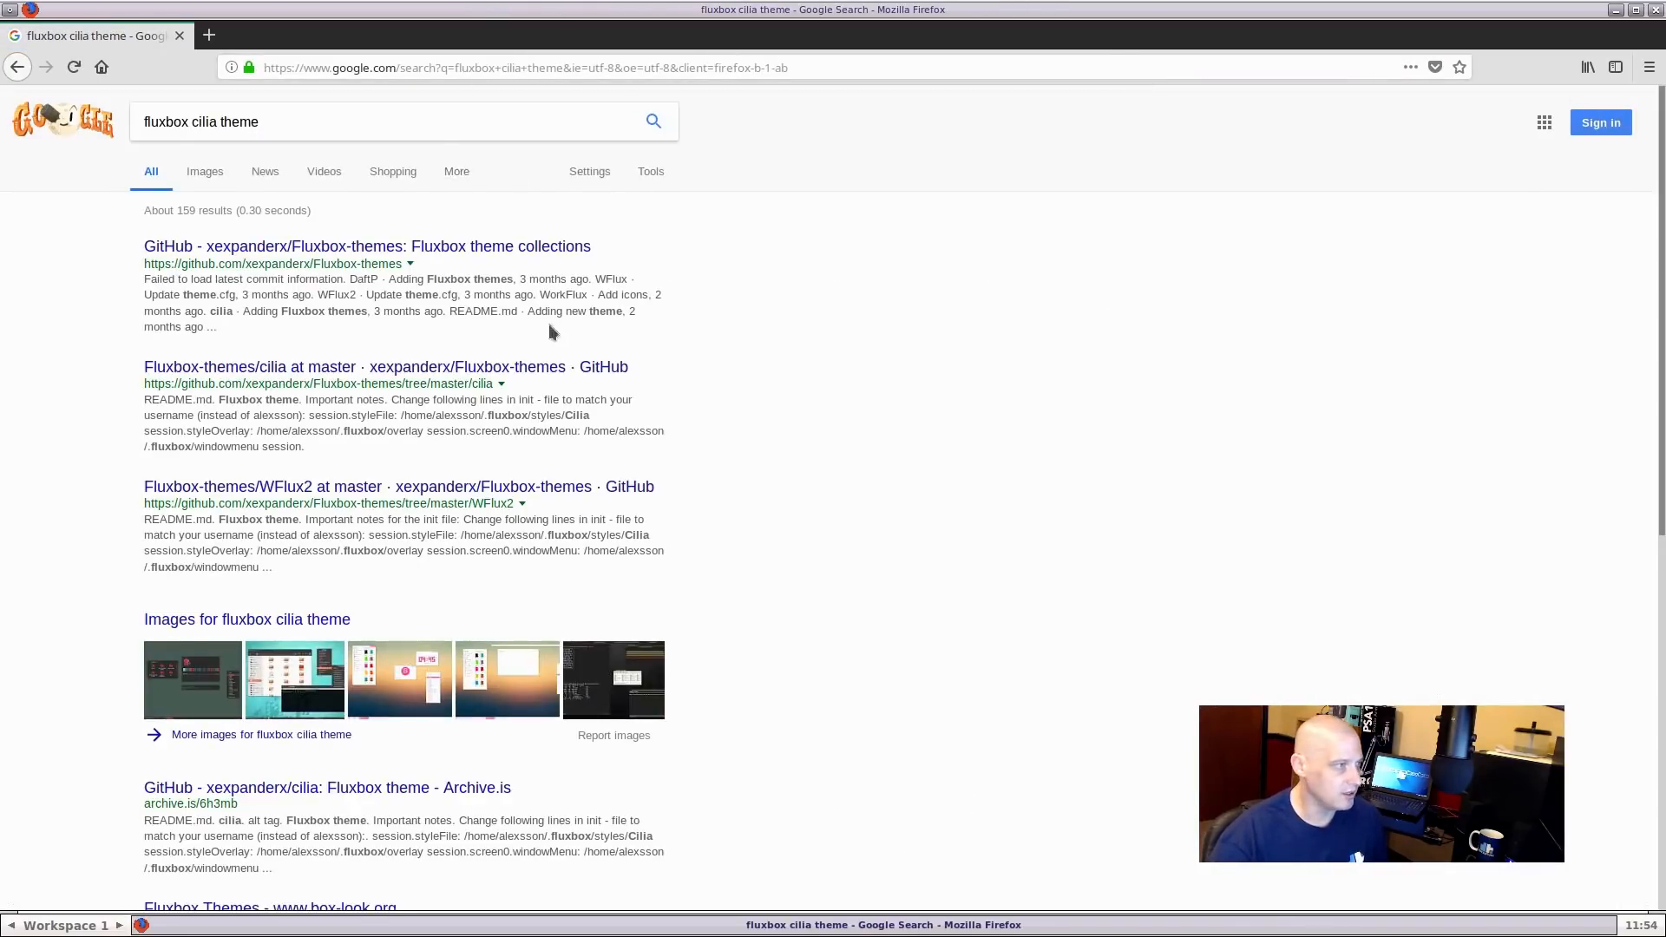
Open the cilia theme result on GitHub and go up to the main page of its Fluxbox-themes repository
{"action": "scroll", "coordinate": [623, 300], "scroll_direction": "down", "scroll_amount": 1}
{"action": "scroll", "coordinate": [623, 299], "scroll_direction": "down", "scroll_amount": 5}
{"action": "scroll", "coordinate": [623, 300], "scroll_direction": "up", "scroll_amount": 4}
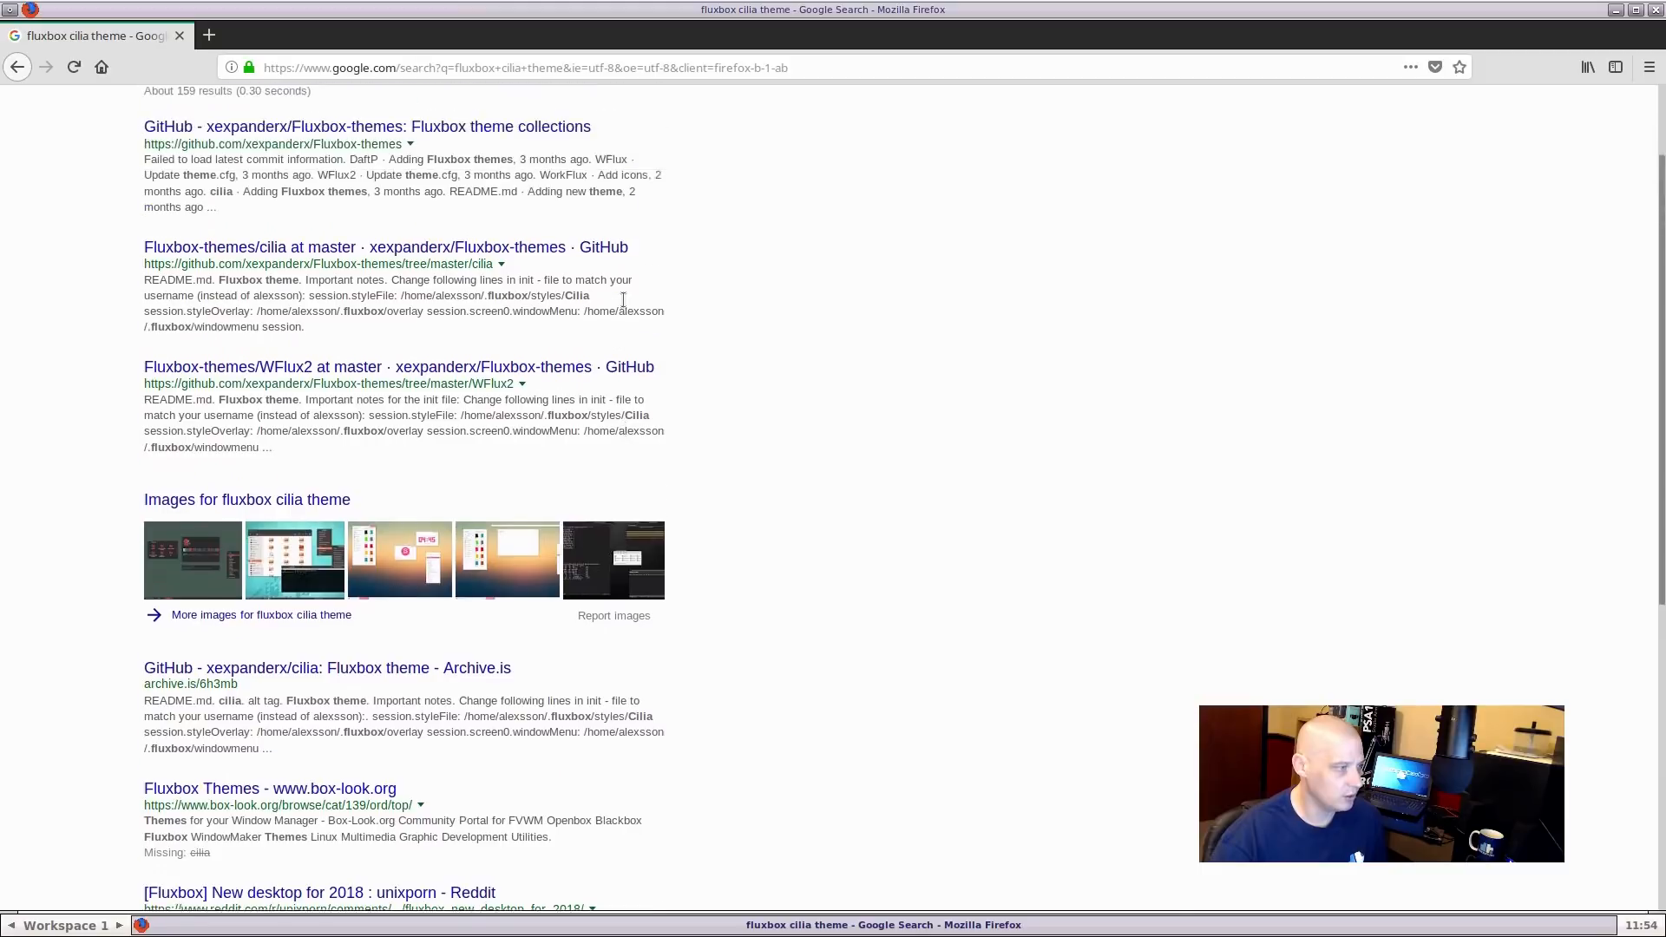
{"action": "scroll", "coordinate": [623, 303], "scroll_direction": "up", "scroll_amount": 1}
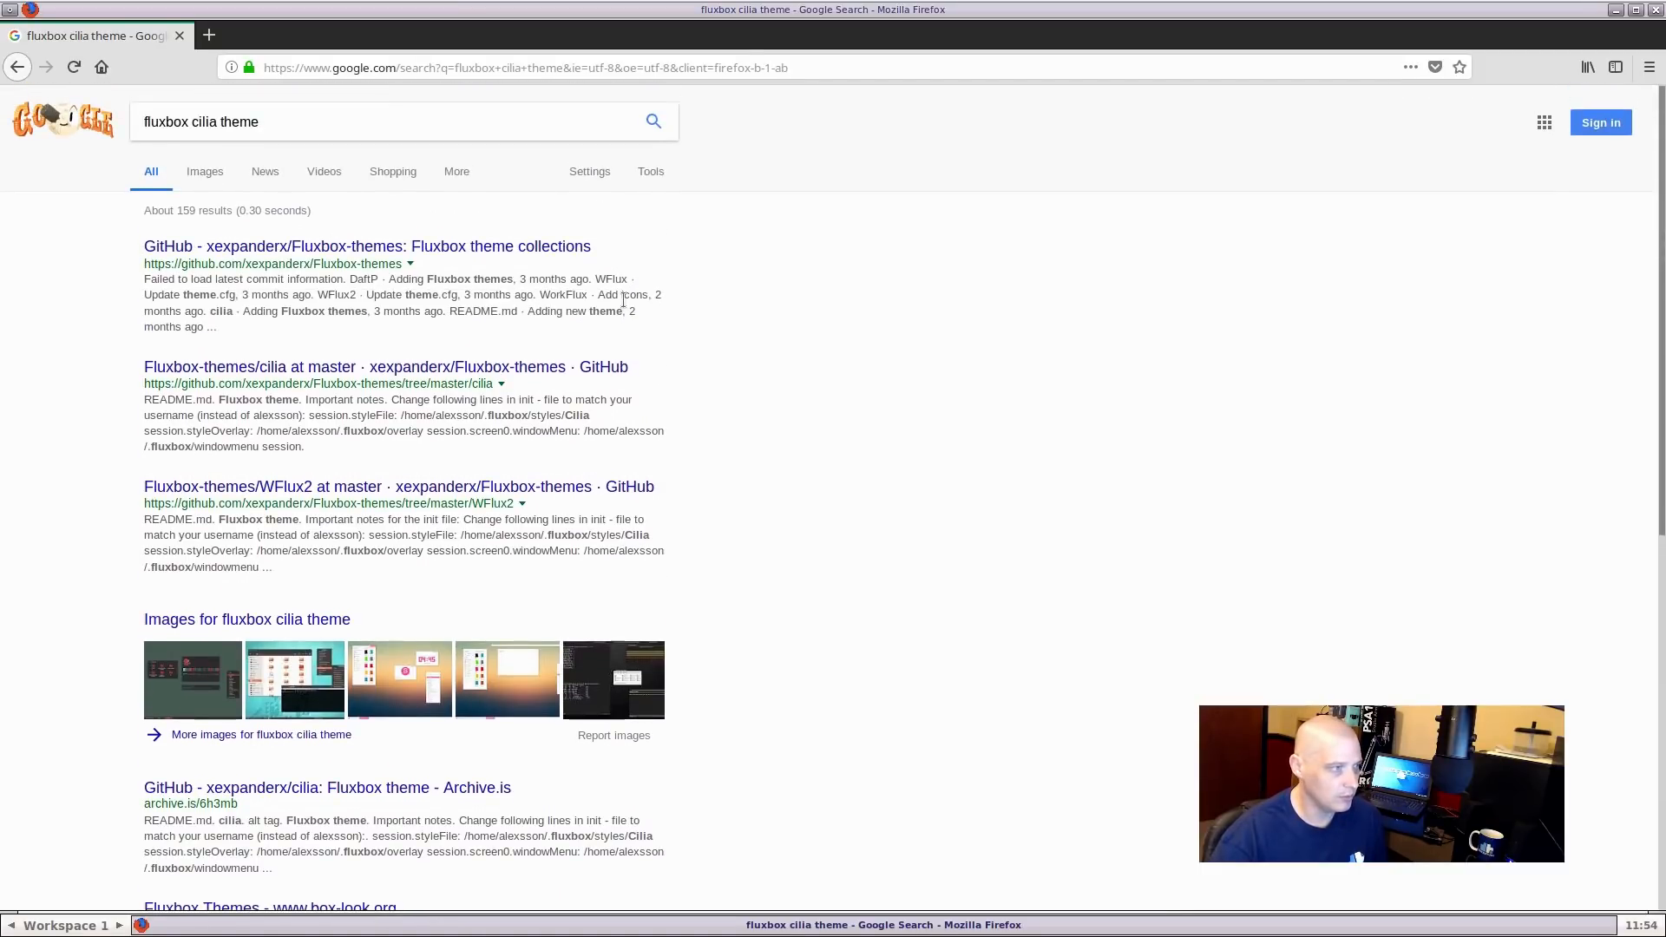
{"action": "left_click", "coordinate": [327, 372]}
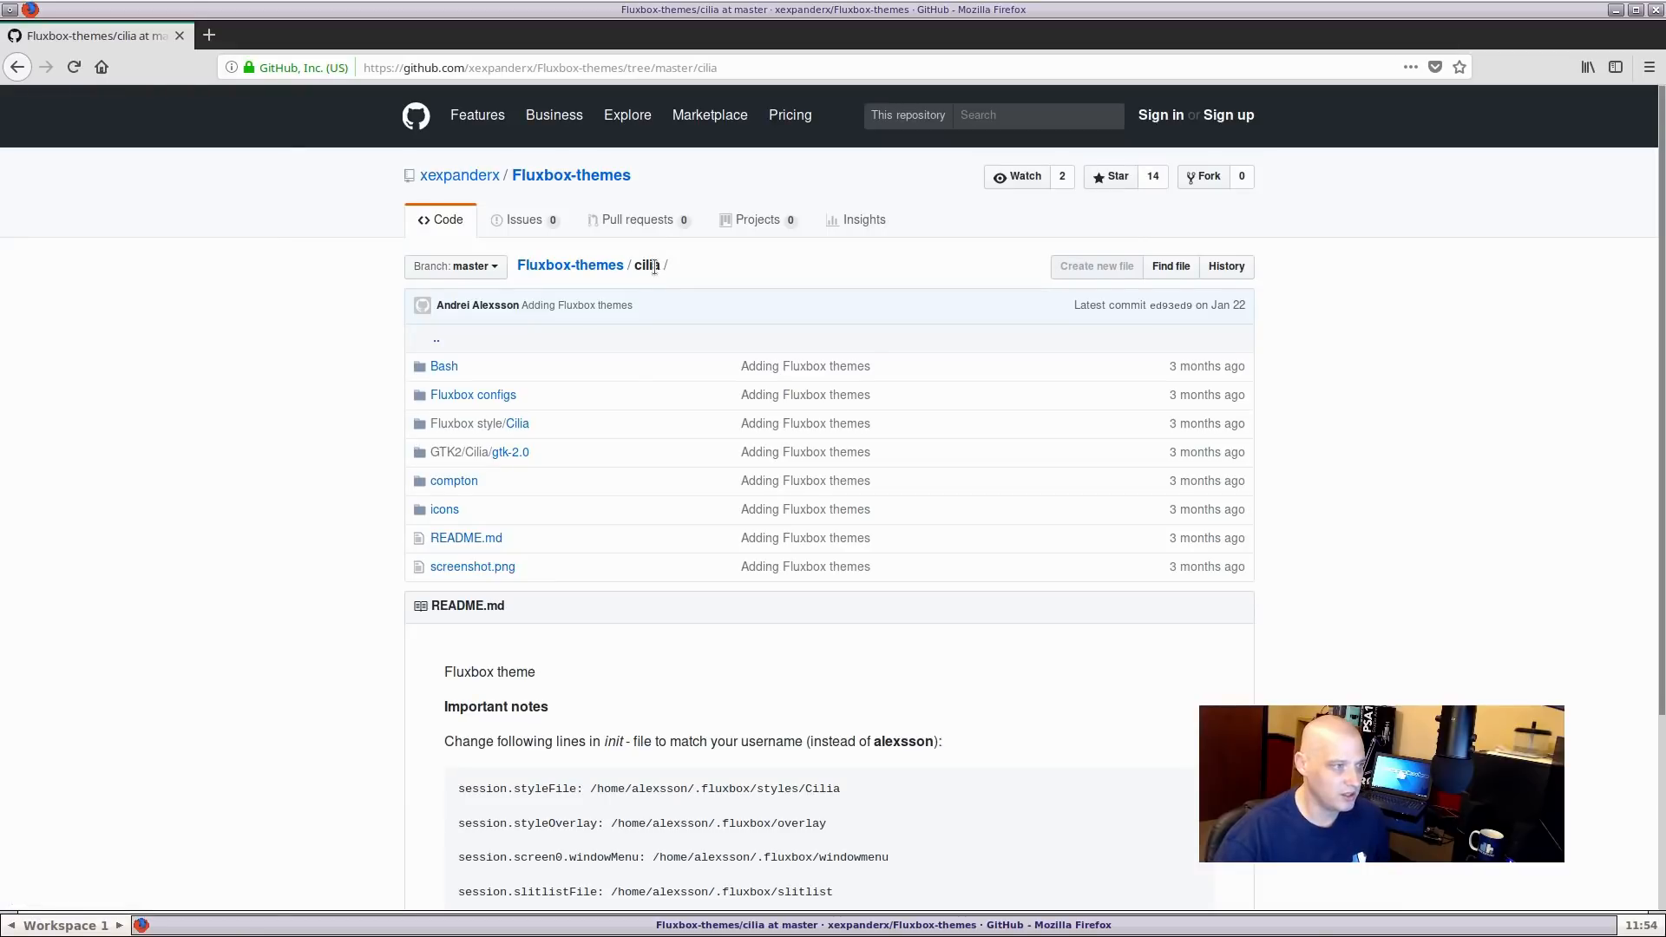
{"action": "left_click", "coordinate": [565, 177]}
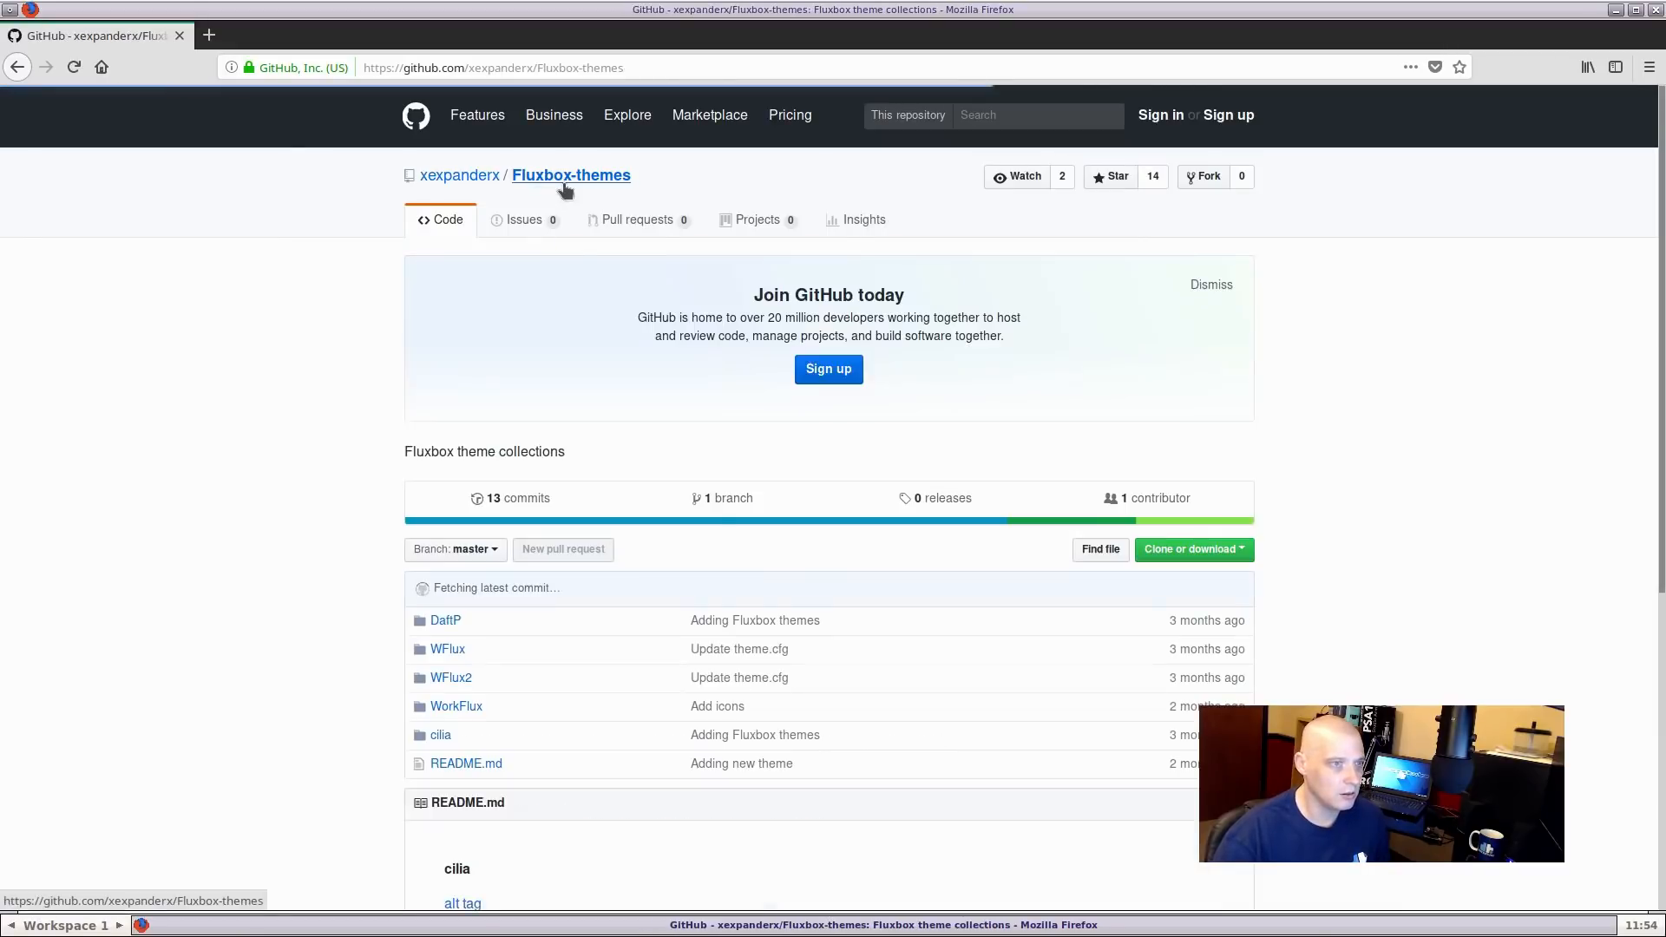
Download the Fluxbox-themes repository as a ZIP, save Fluxbox-themes-master.zip and check the download's progress
{"action": "left_click", "coordinate": [1197, 550]}
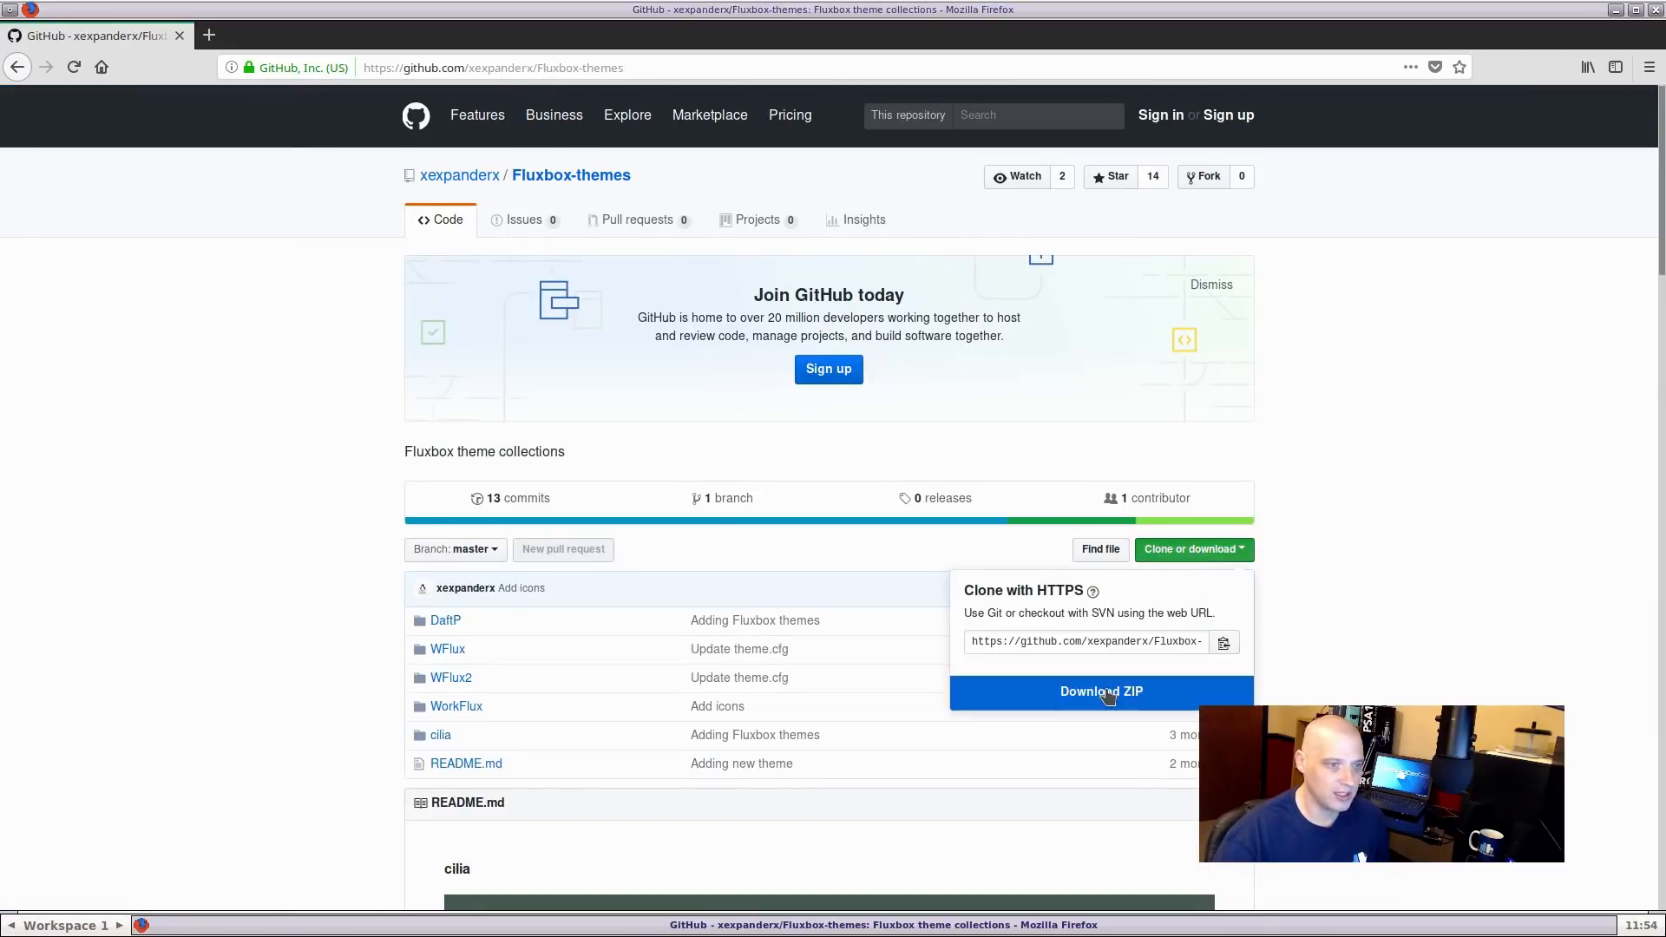
{"action": "left_click", "coordinate": [1103, 694]}
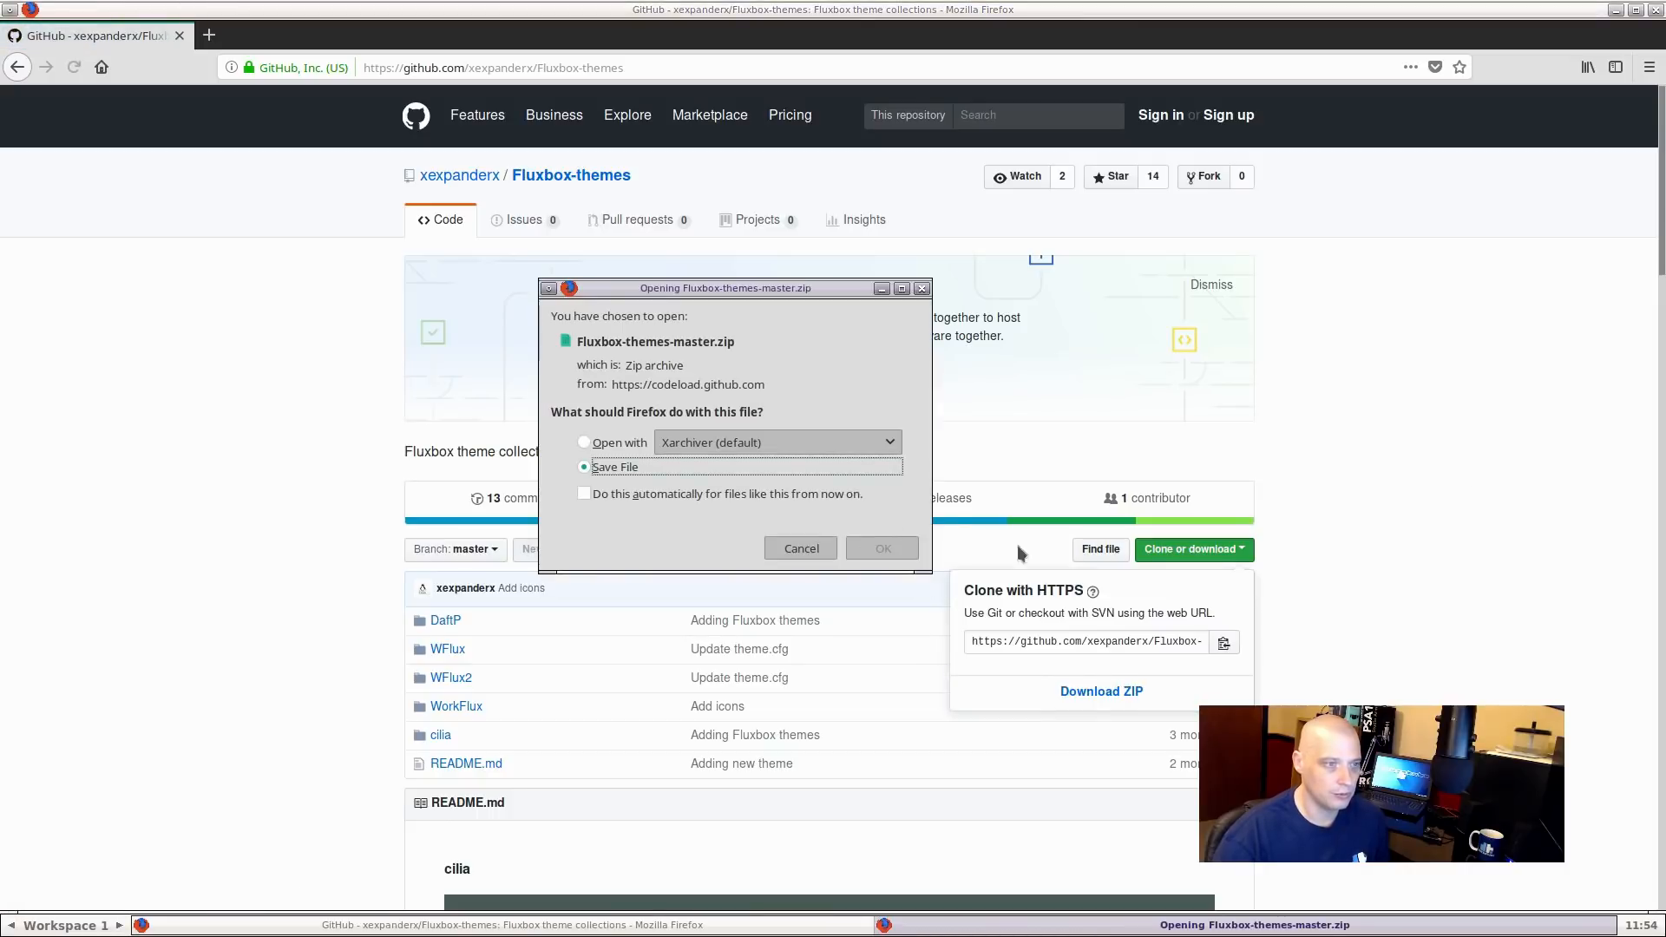
{"action": "left_click", "coordinate": [885, 548]}
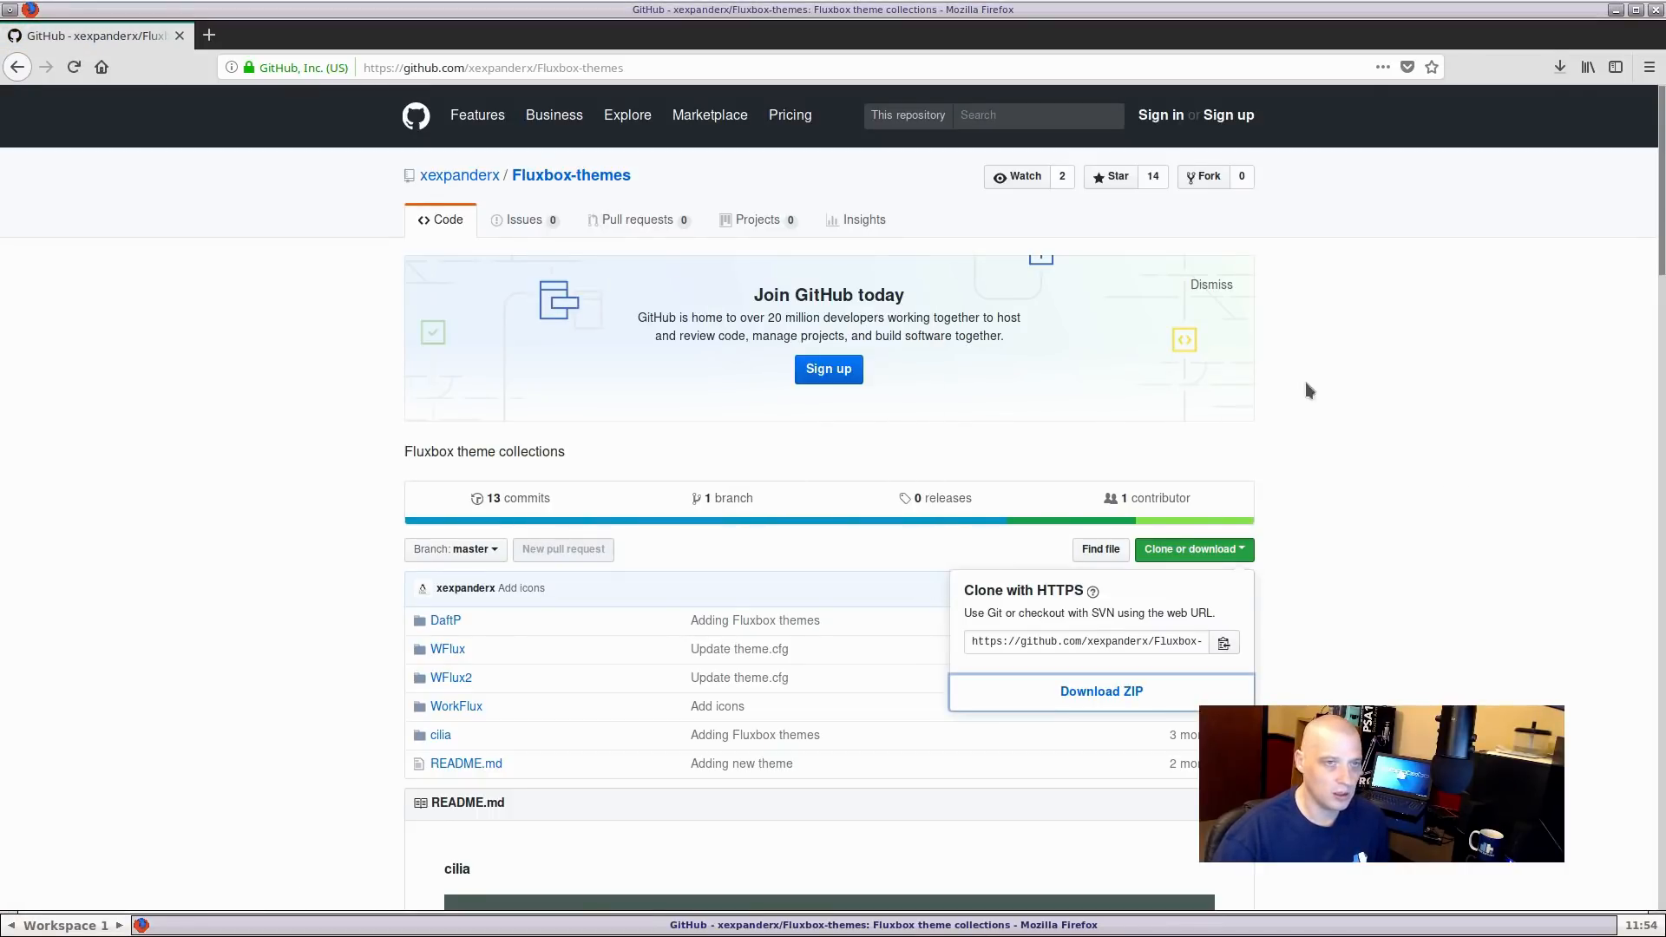
{"action": "left_click", "coordinate": [1560, 60]}
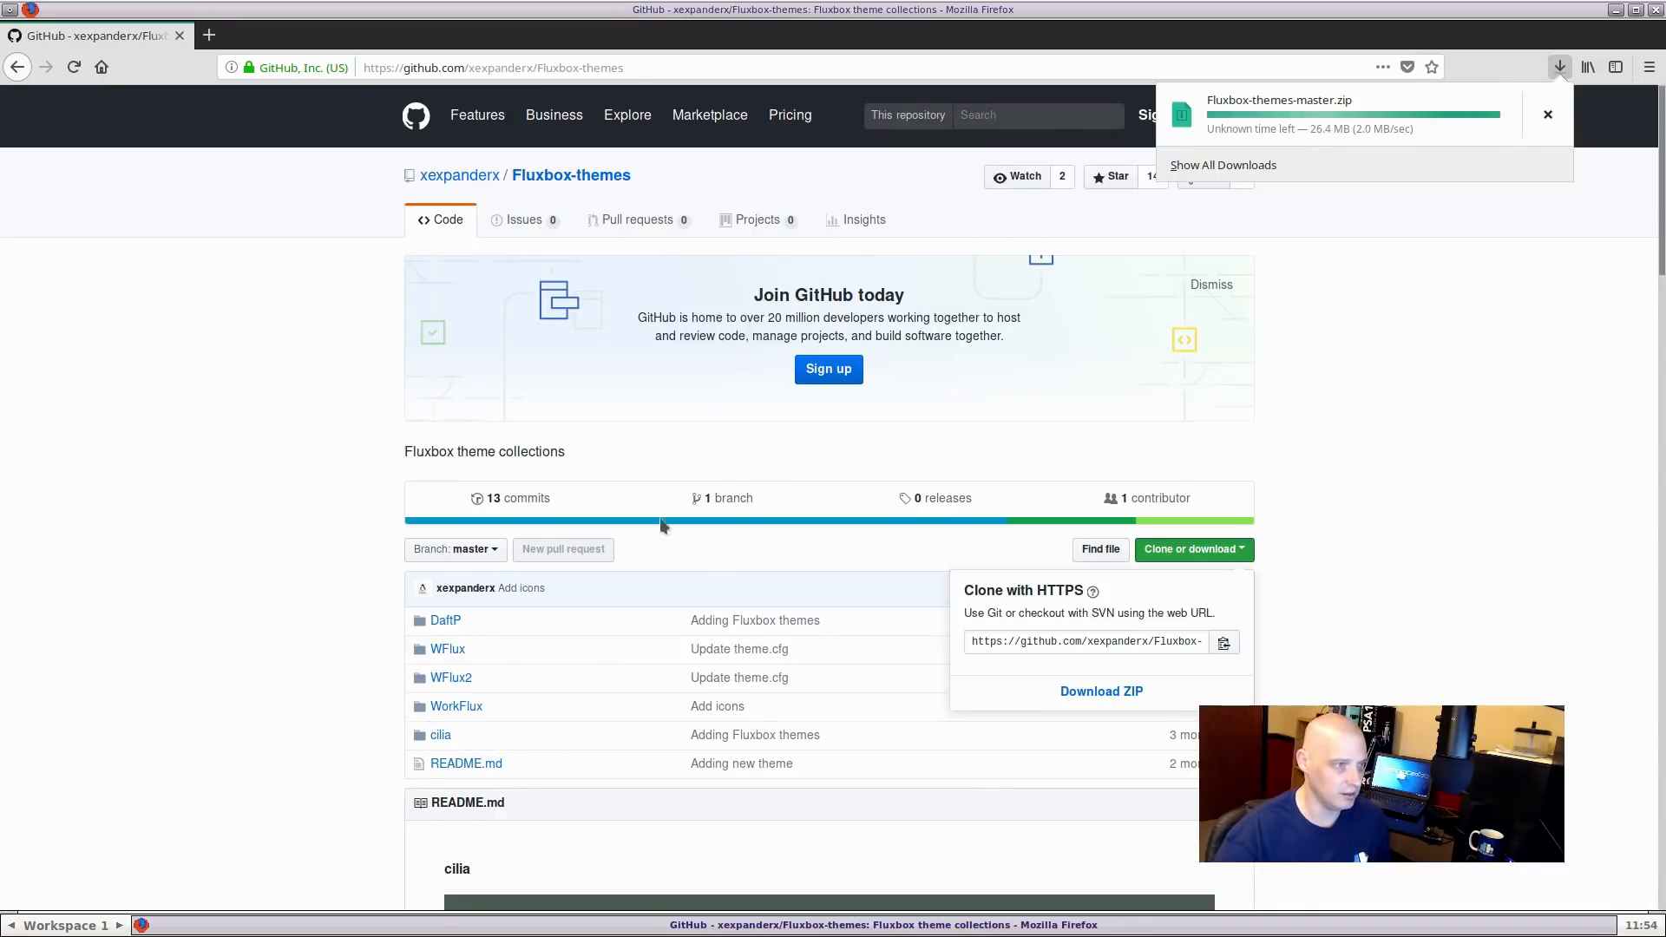
{"action": "left_click", "coordinate": [1392, 538]}
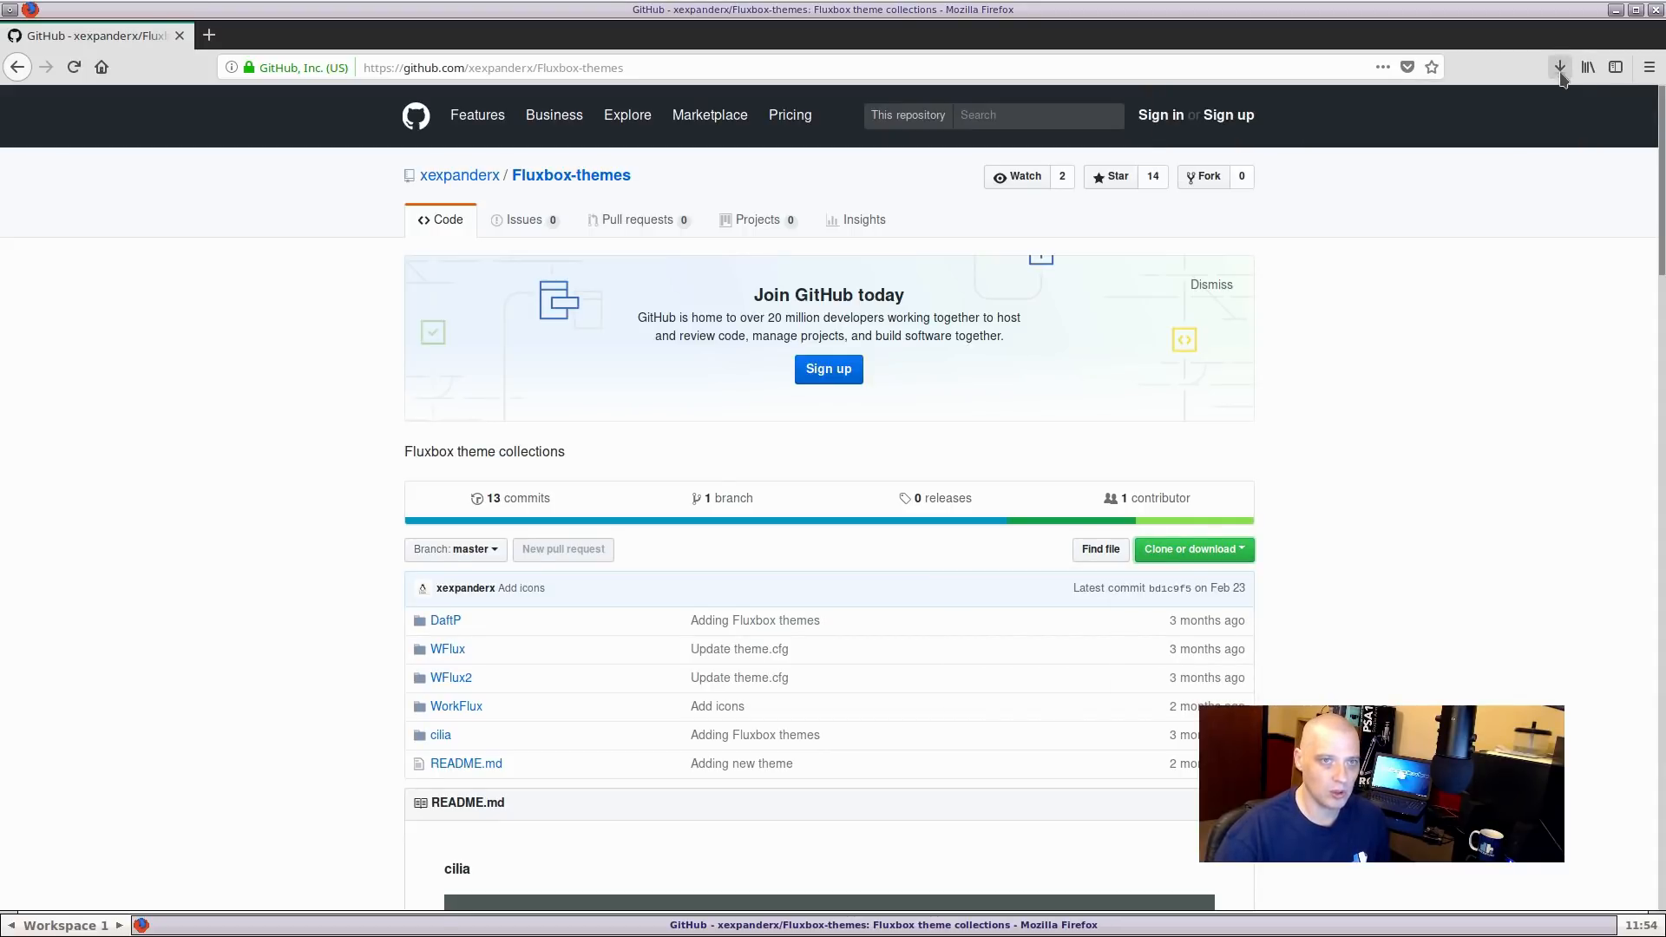
{"action": "left_click", "coordinate": [1559, 69]}
{"action": "left_click", "coordinate": [1559, 70]}
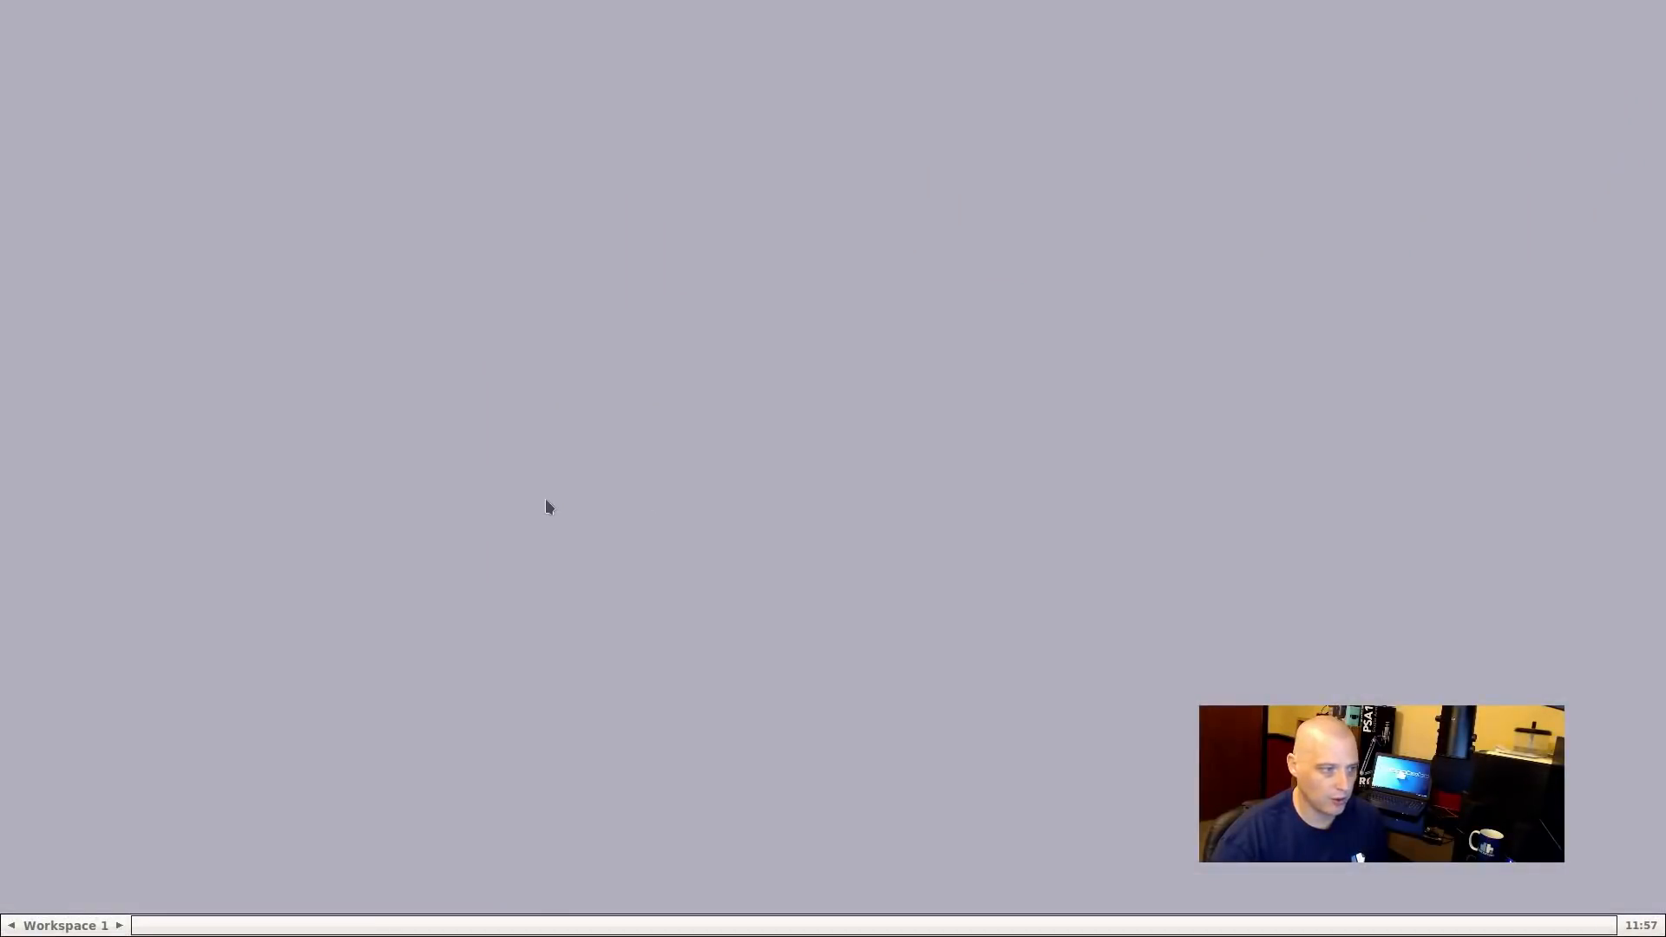
Launch the Termite terminal and move its window down and away from the desktop's upper edge
{"action": "right_click", "coordinate": [319, 353]}
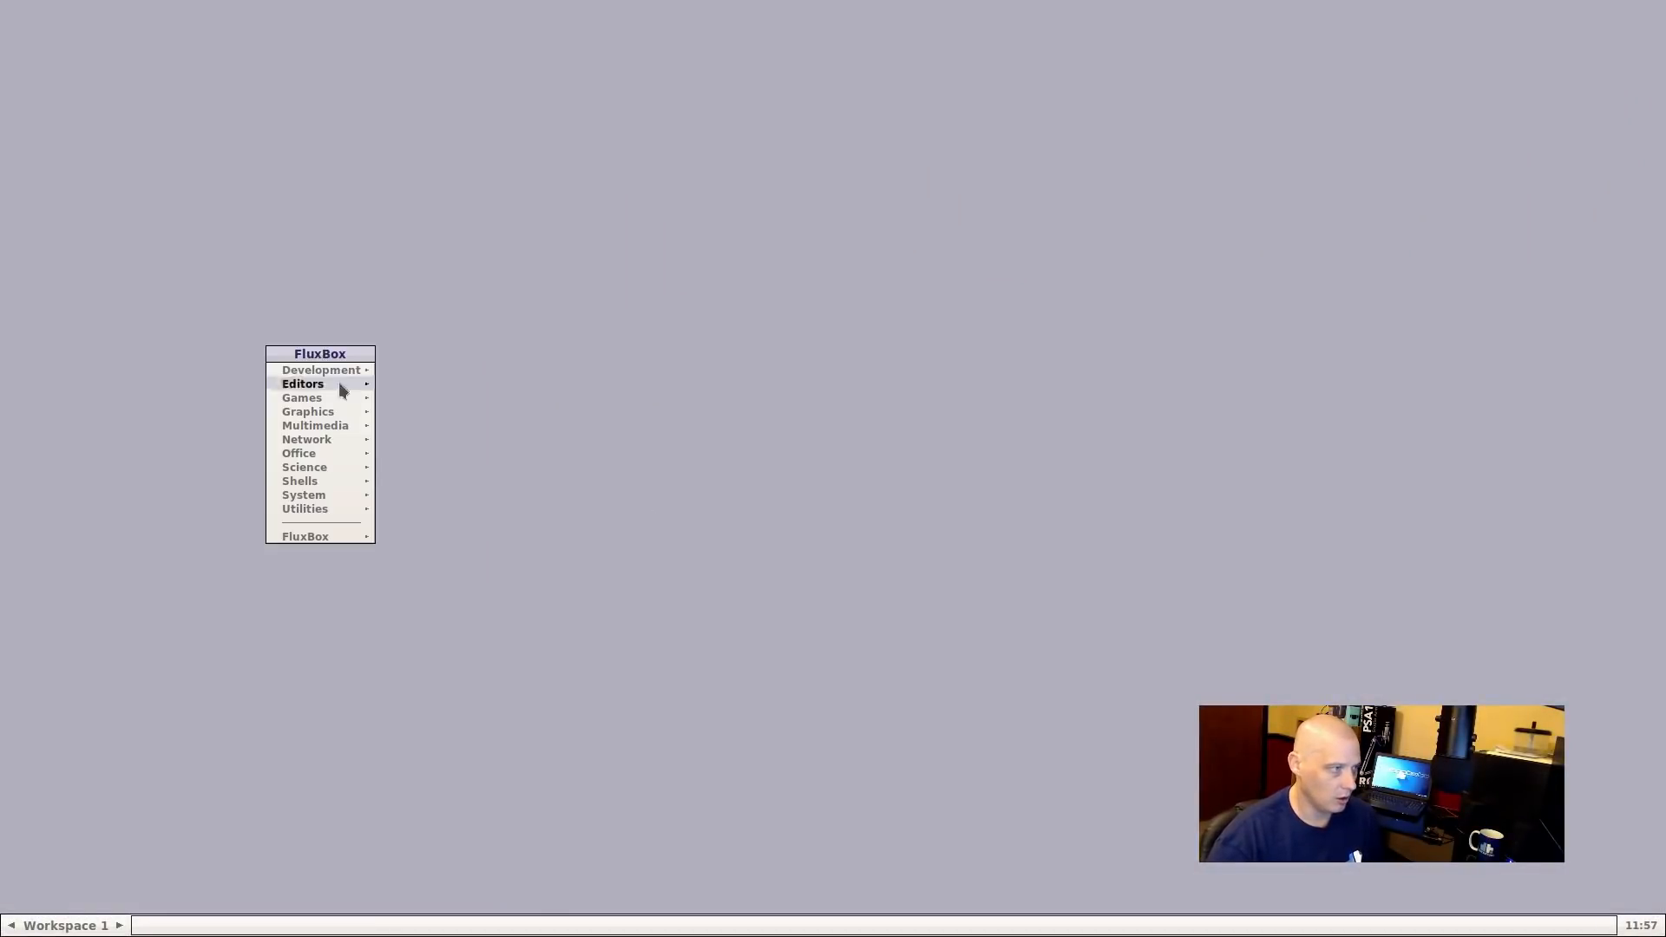
{"action": "mouse_move", "coordinate": [356, 443]}
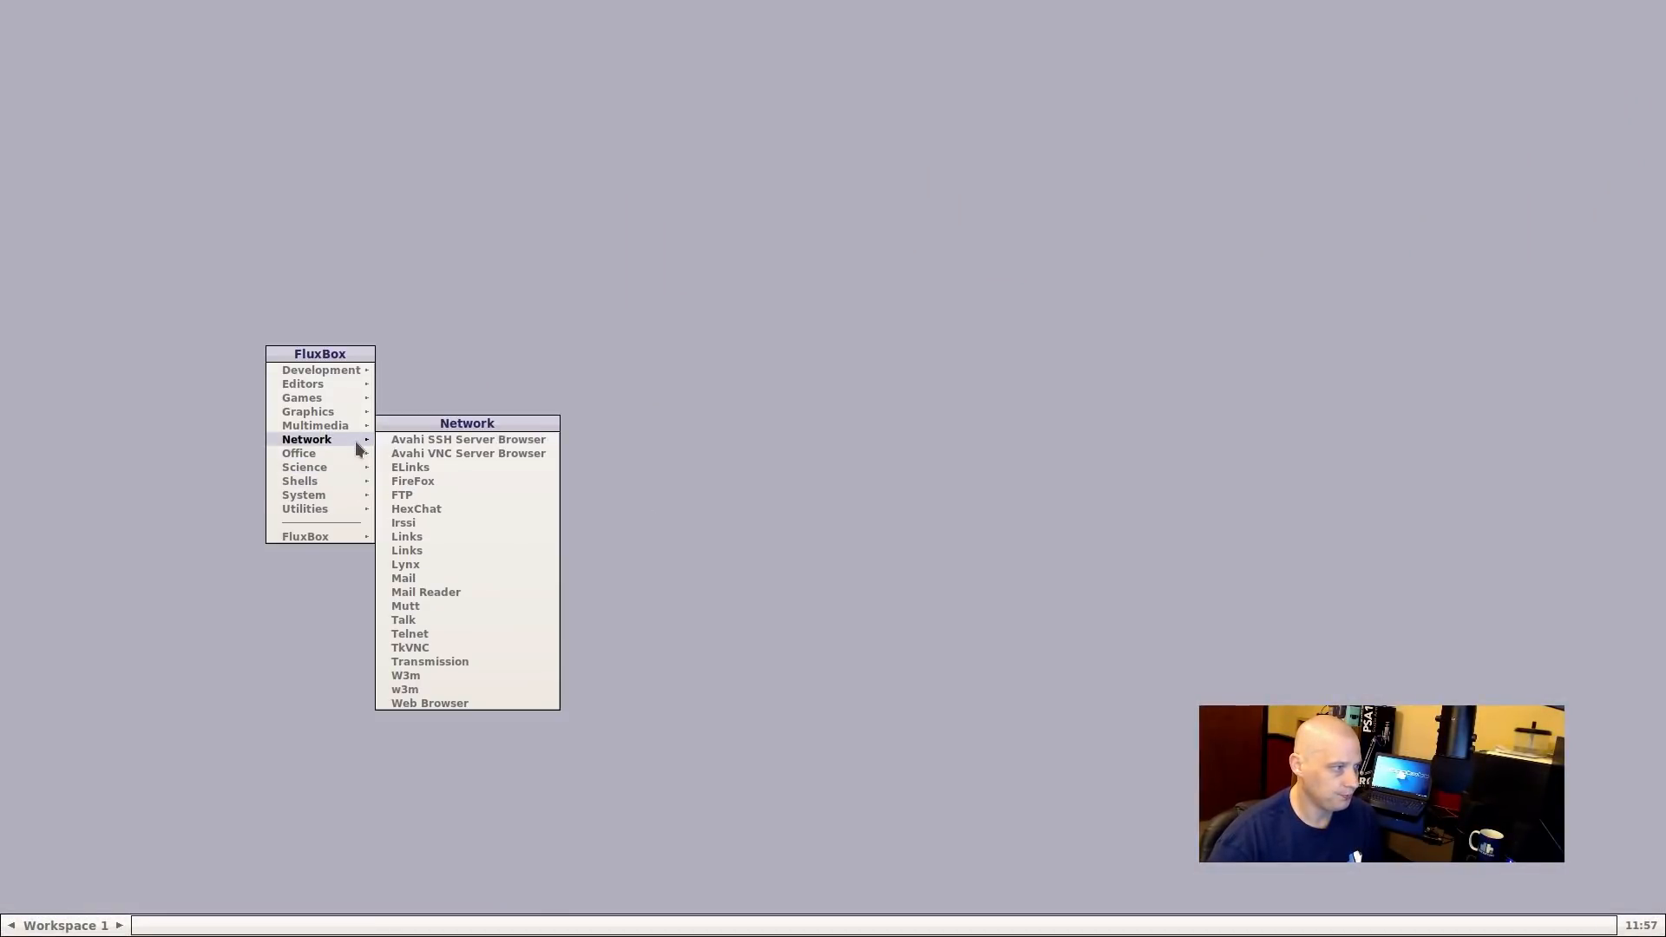
{"action": "mouse_move", "coordinate": [359, 471]}
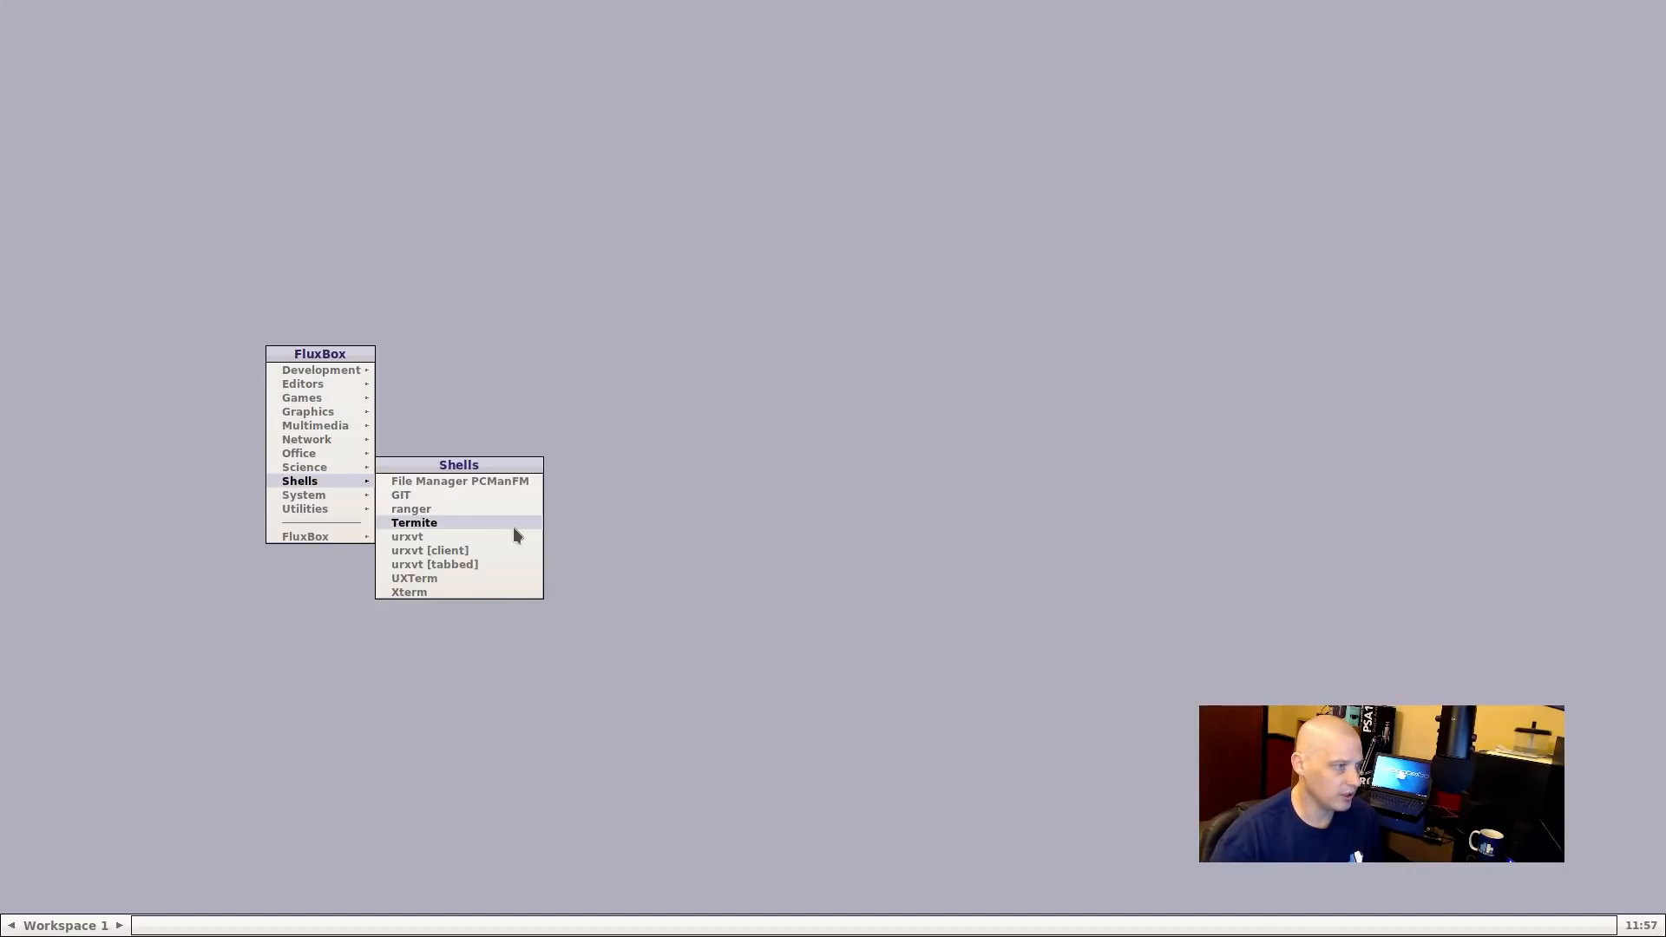
{"action": "left_click", "coordinate": [506, 524]}
{"action": "left_click_drag", "start_coordinate": [364, 18], "coordinate": [445, 195]}
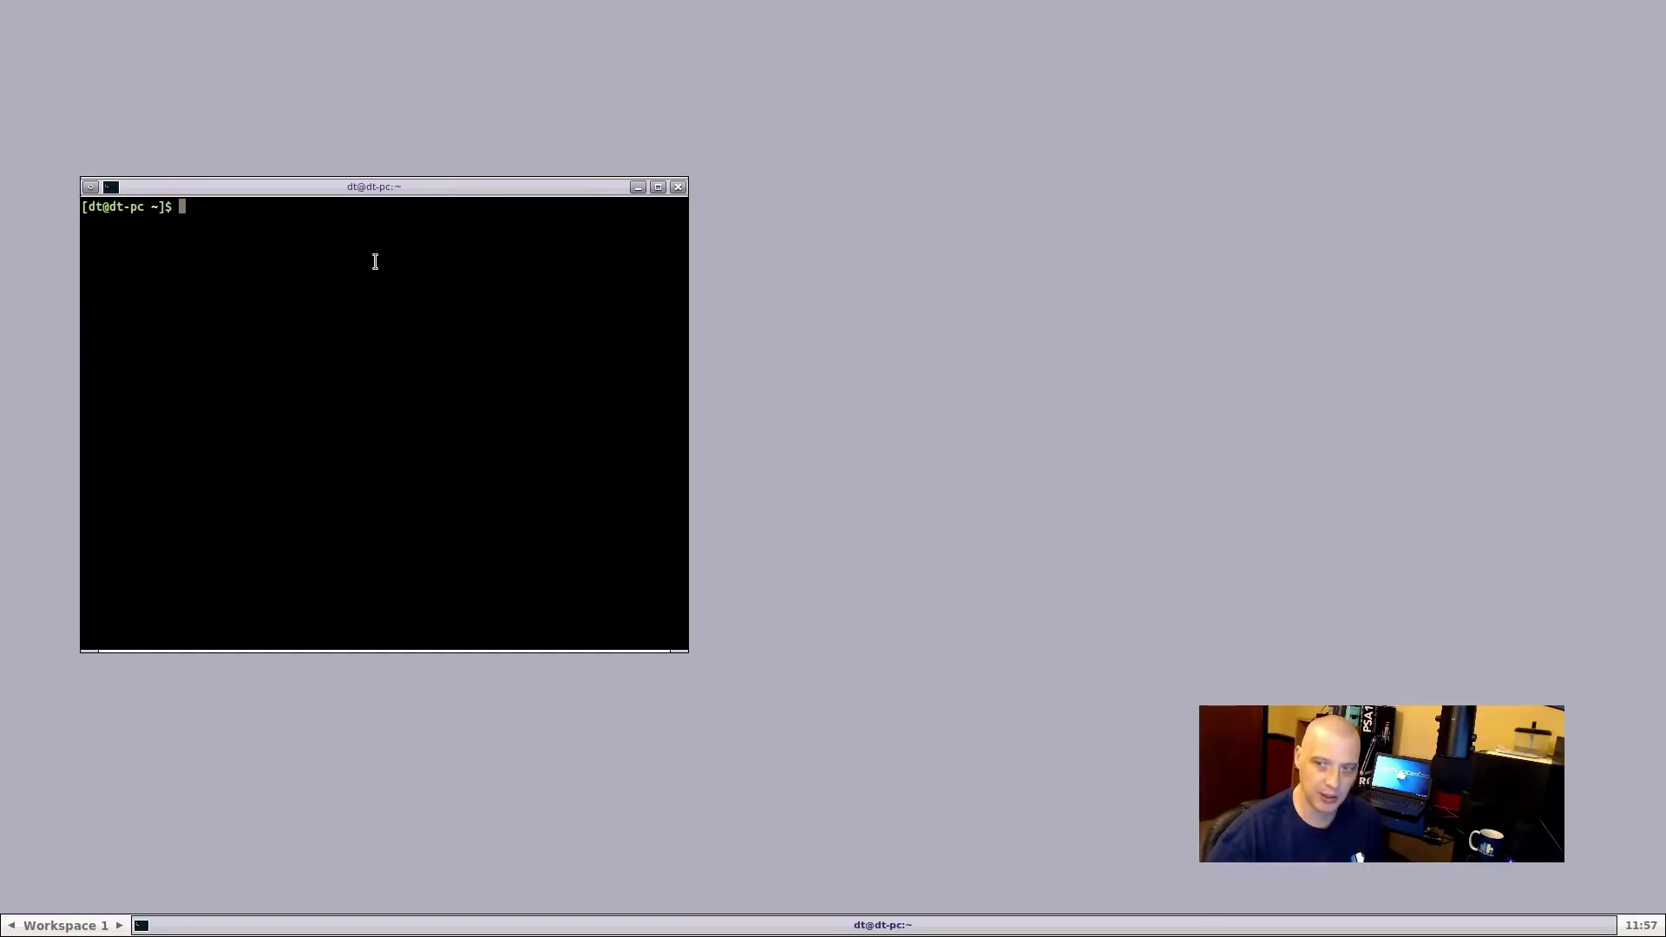
Start the file manager as root with sudo pcmanfm, authenticating with the account password
{"action": "type", "text": "sudo pcam"}
{"action": "key", "text": "BackSpace"}
{"action": "key", "text": "BackSpace"}
{"action": "type", "text": "ma"}
{"action": "key", "text": "Return"}
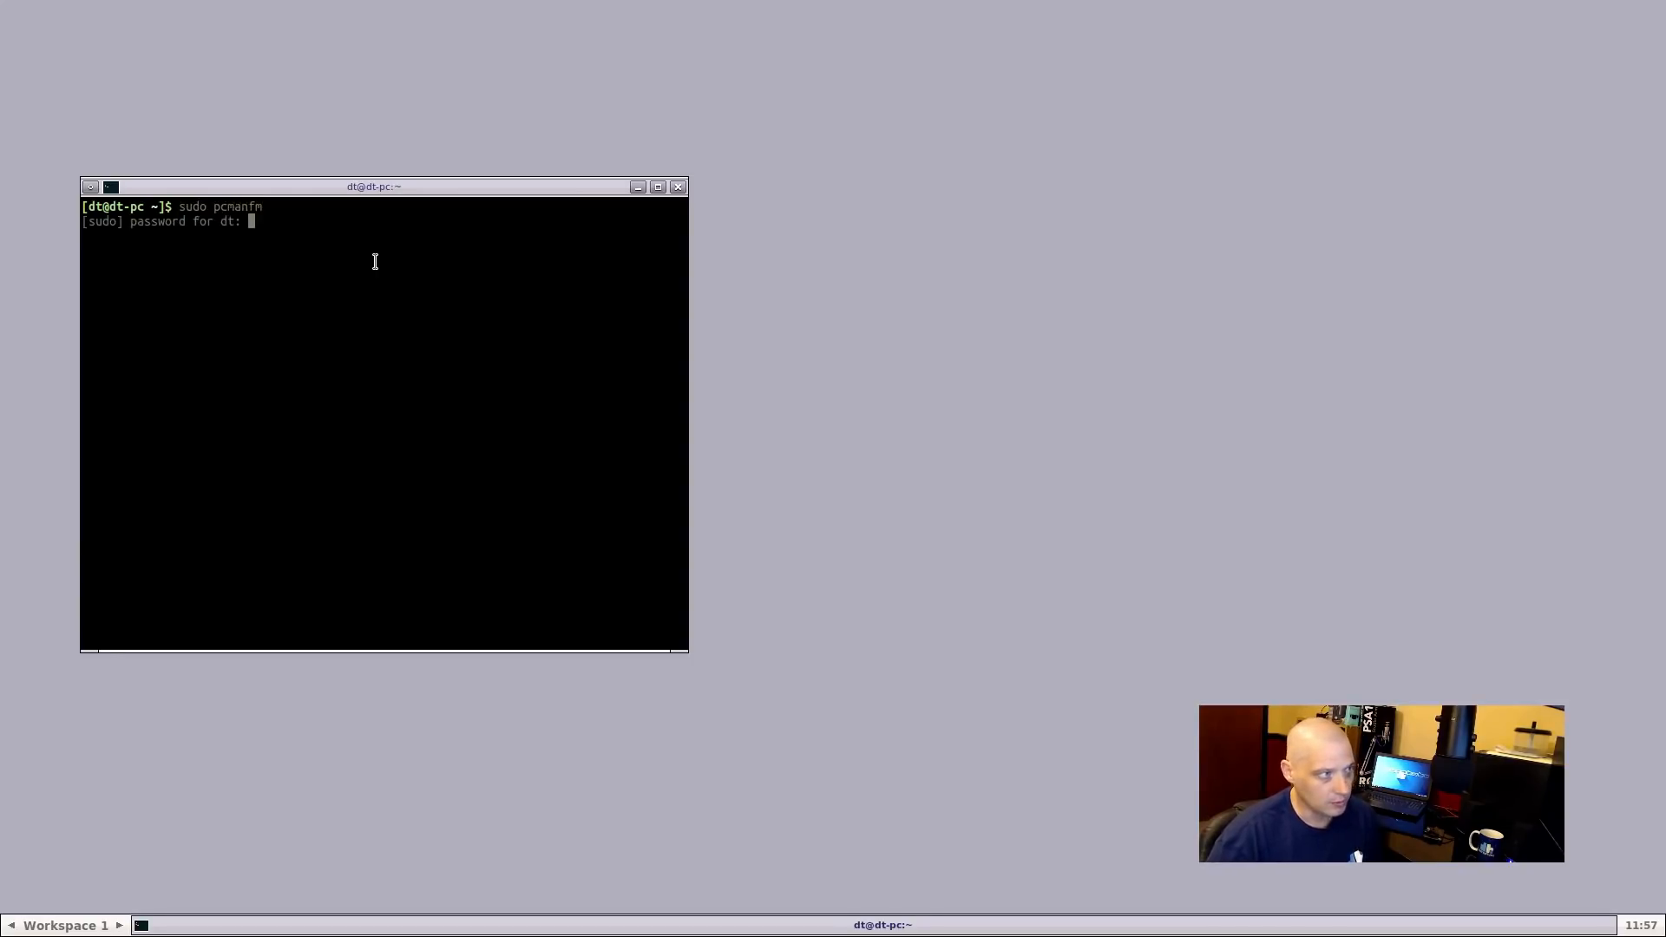
{"action": "key", "text": "Return"}
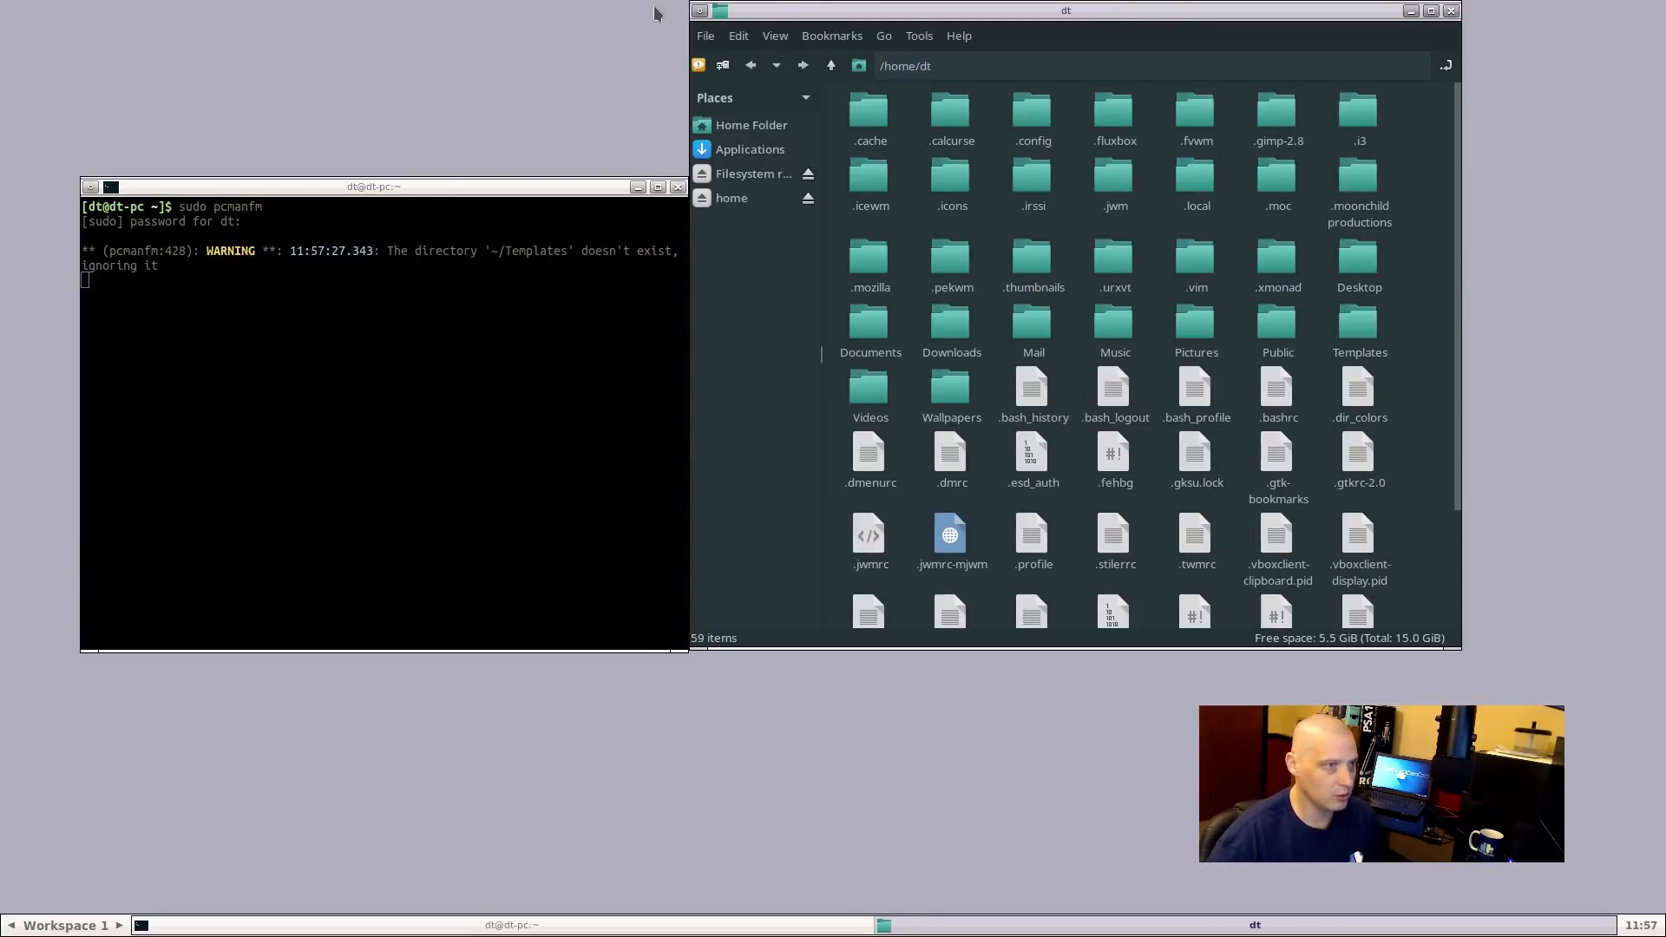
Move the file manager window down, browse to Downloads/Fluxbox-themes-master/cilia/Fluxbox style and select the Cilia folder
{"action": "left_click_drag", "start_coordinate": [1011, 20], "coordinate": [1000, 149]}
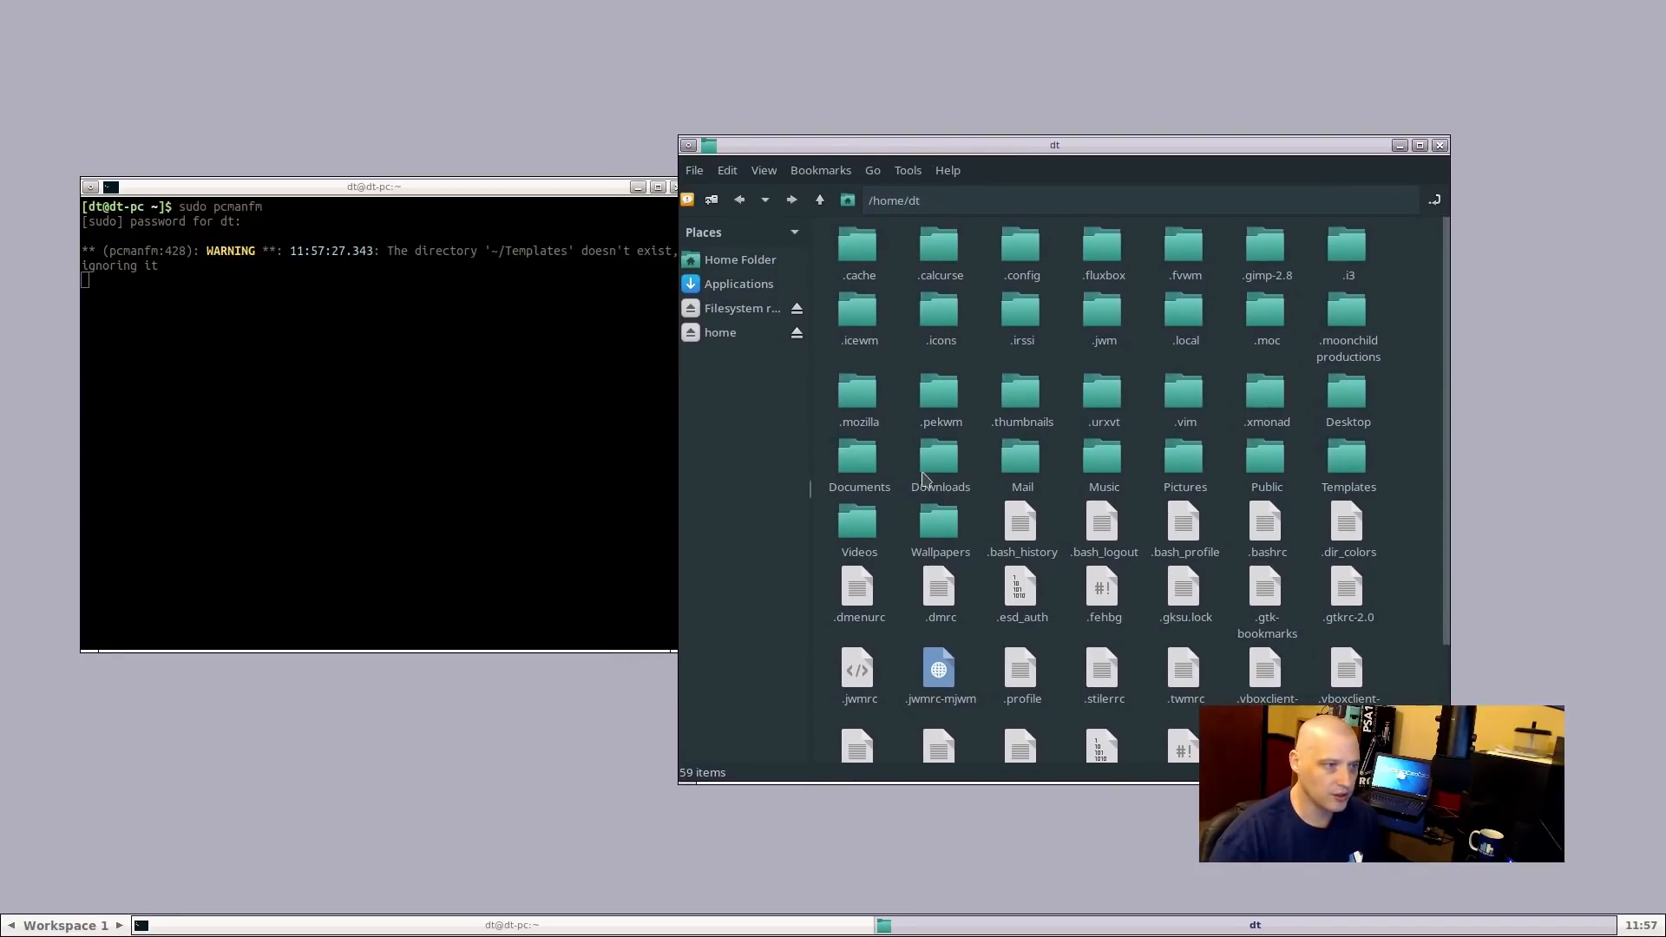
{"action": "double_click", "coordinate": [949, 477]}
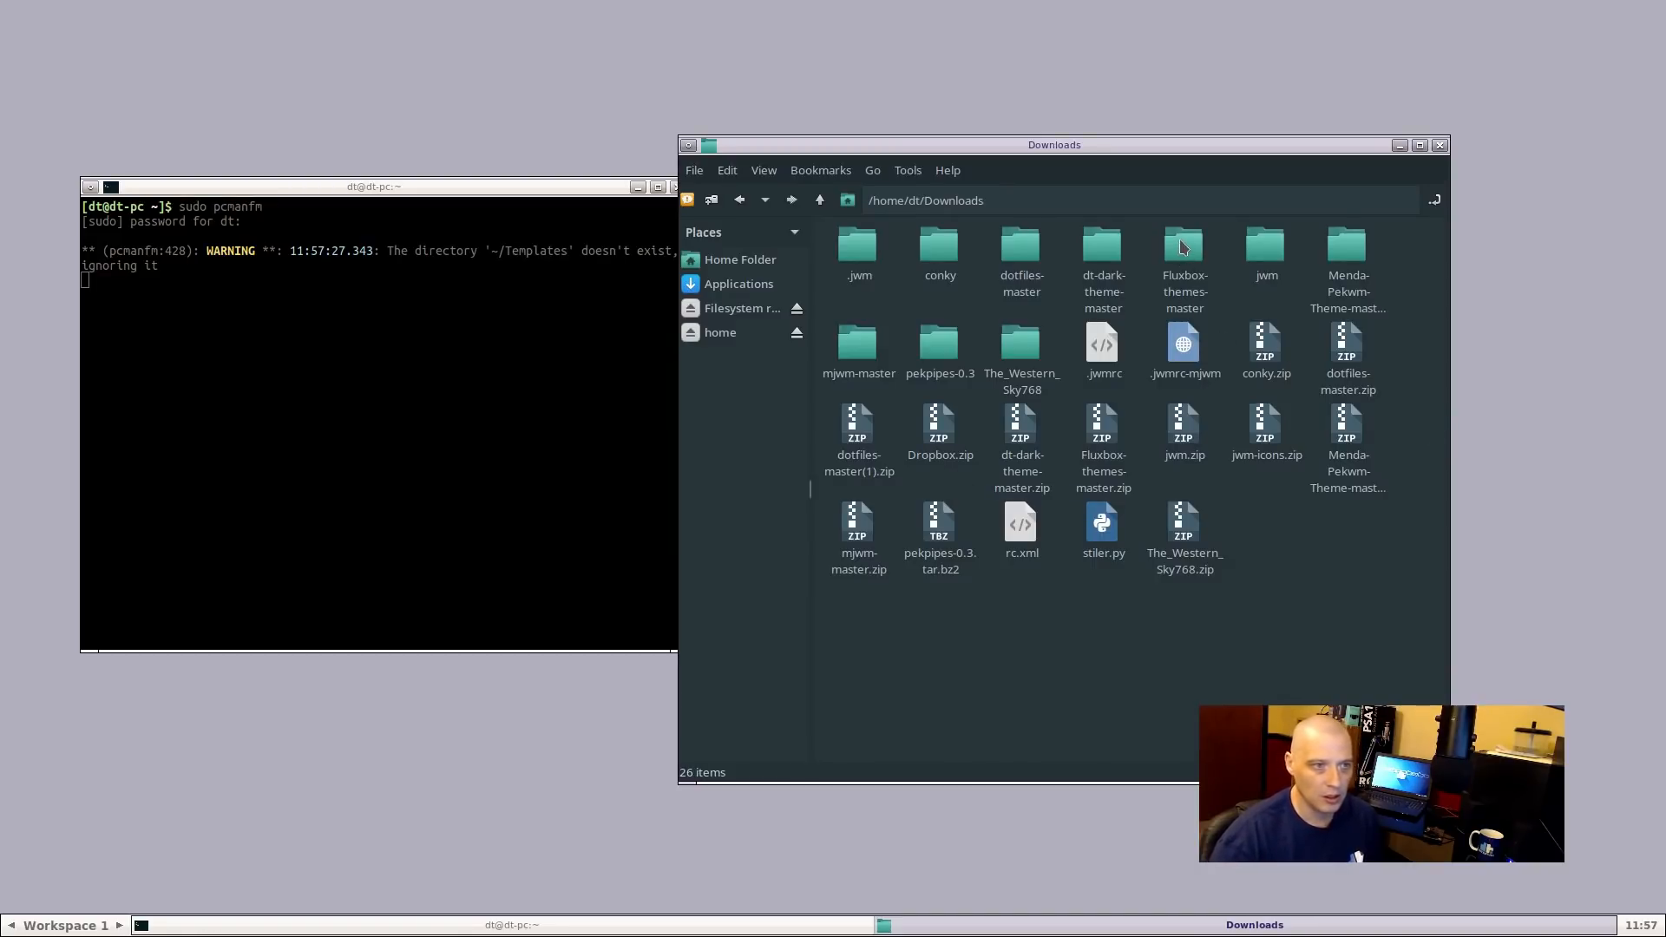
{"action": "double_click", "coordinate": [1182, 244]}
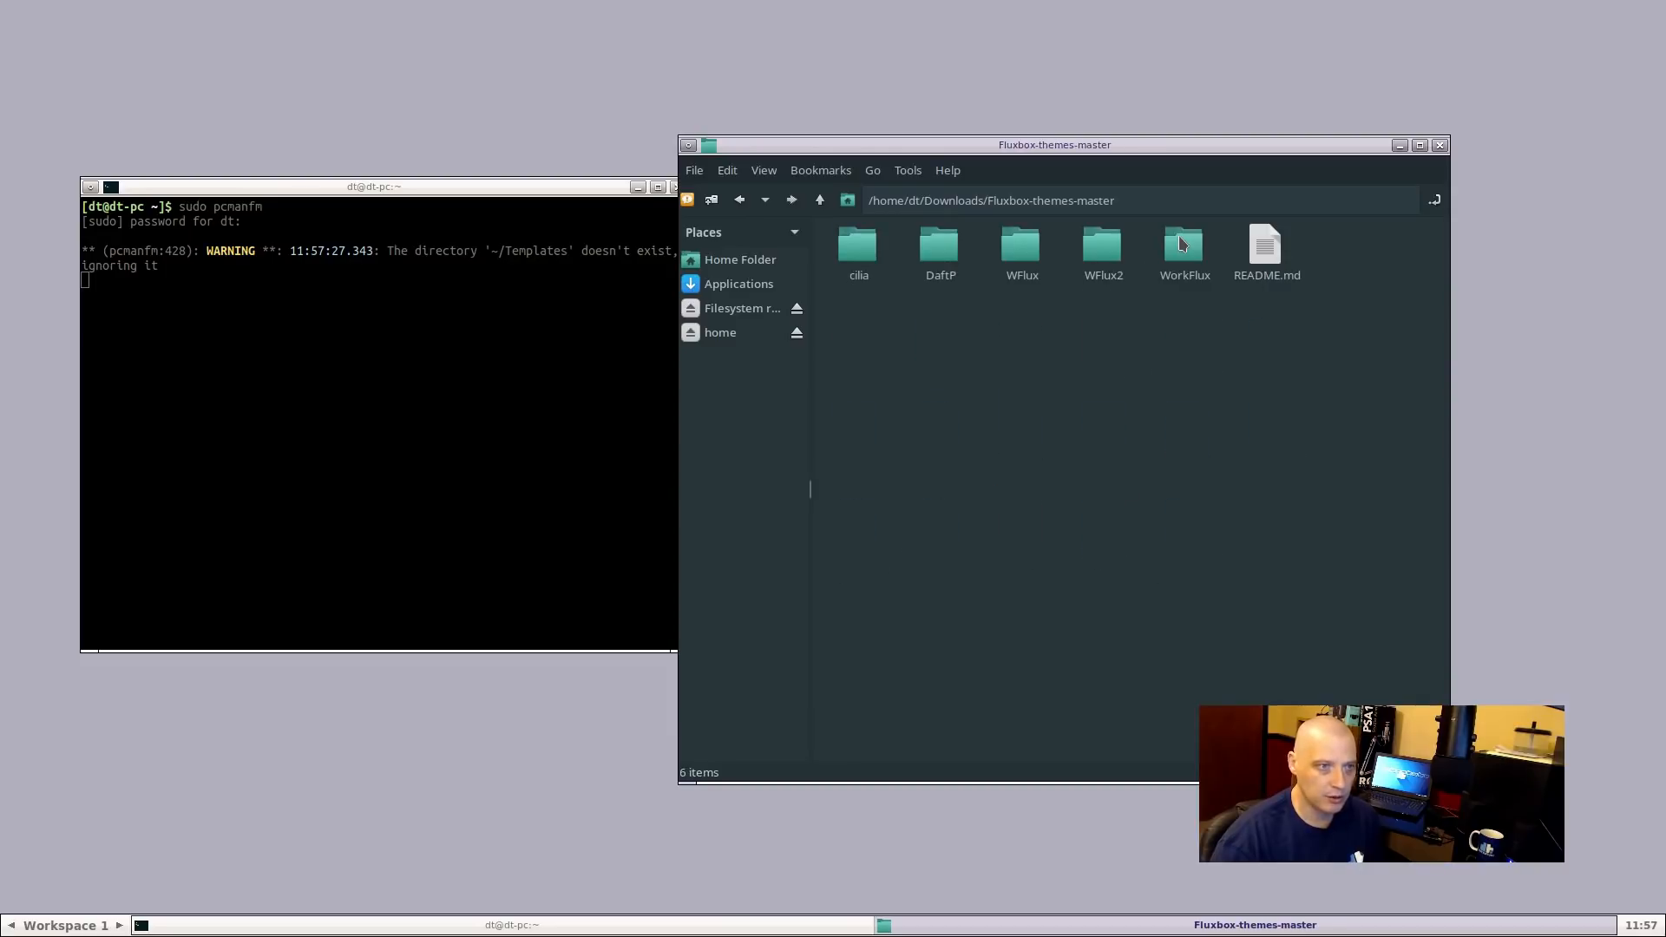
{"action": "double_click", "coordinate": [855, 251]}
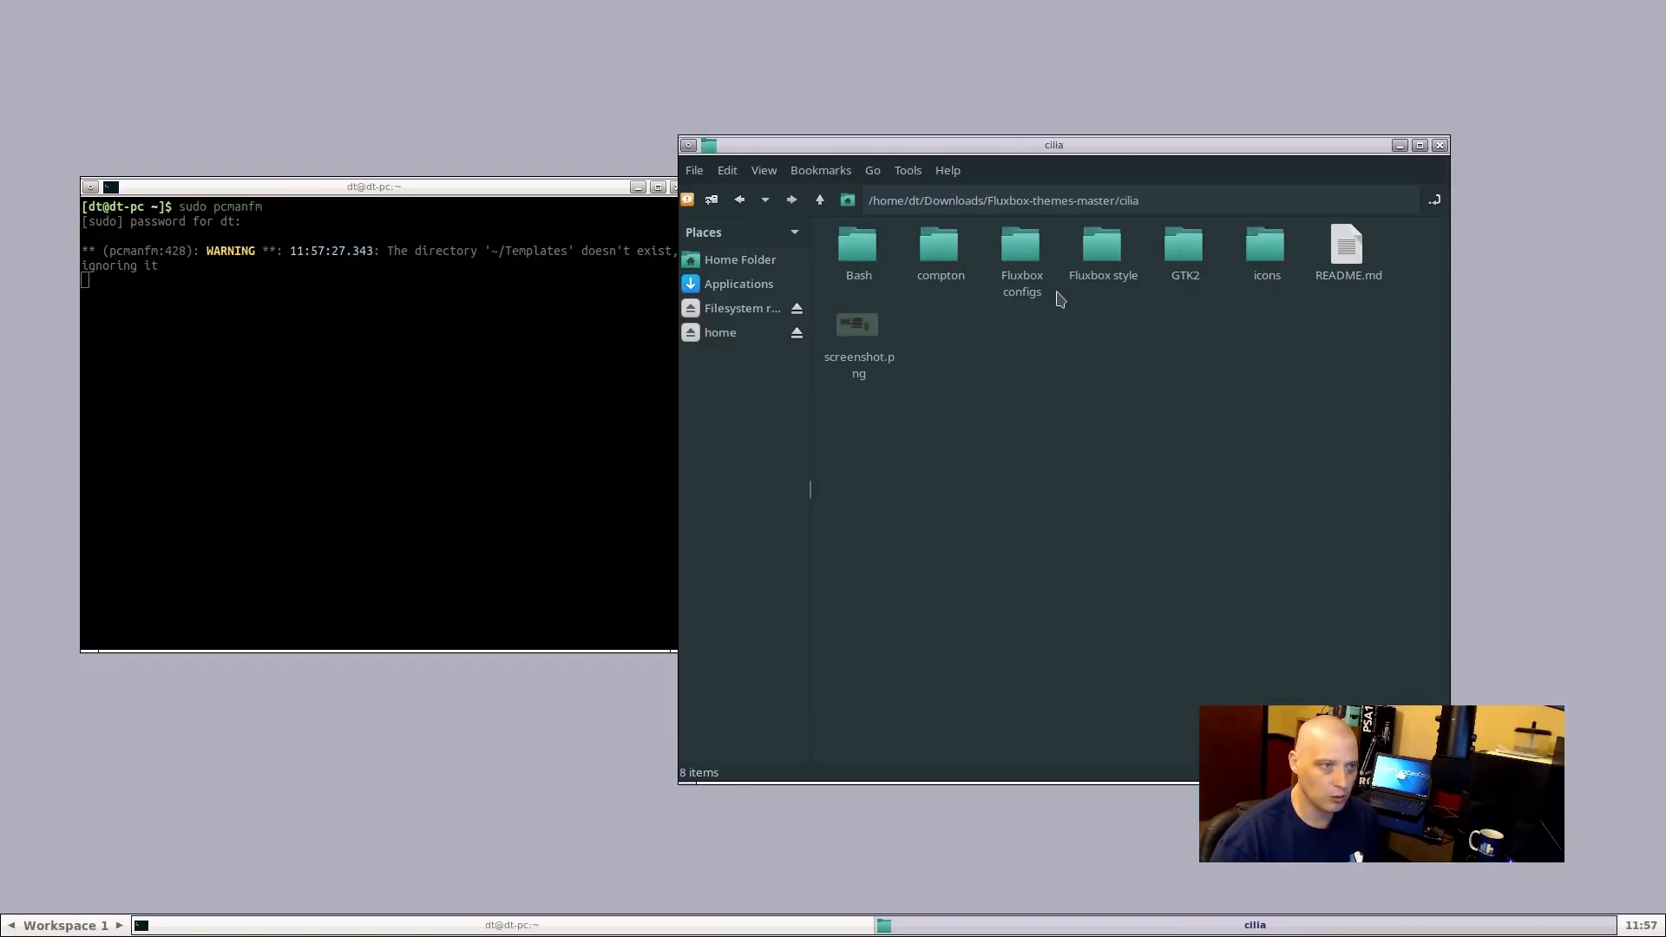
{"action": "double_click", "coordinate": [1102, 253]}
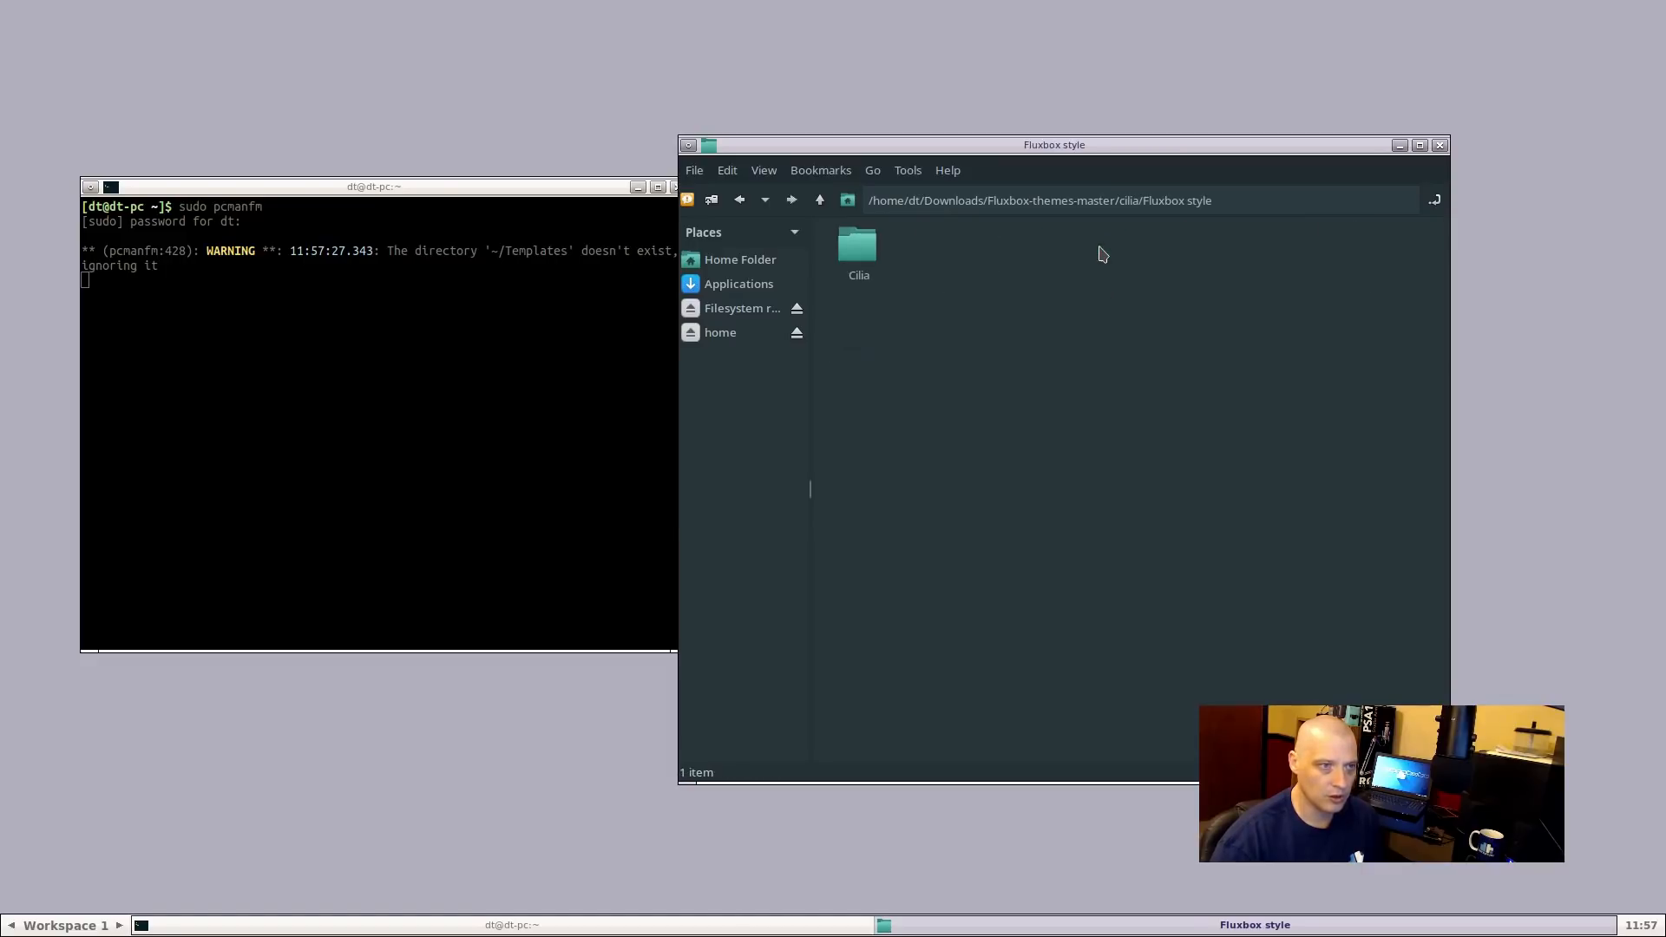
{"action": "left_click", "coordinate": [865, 262]}
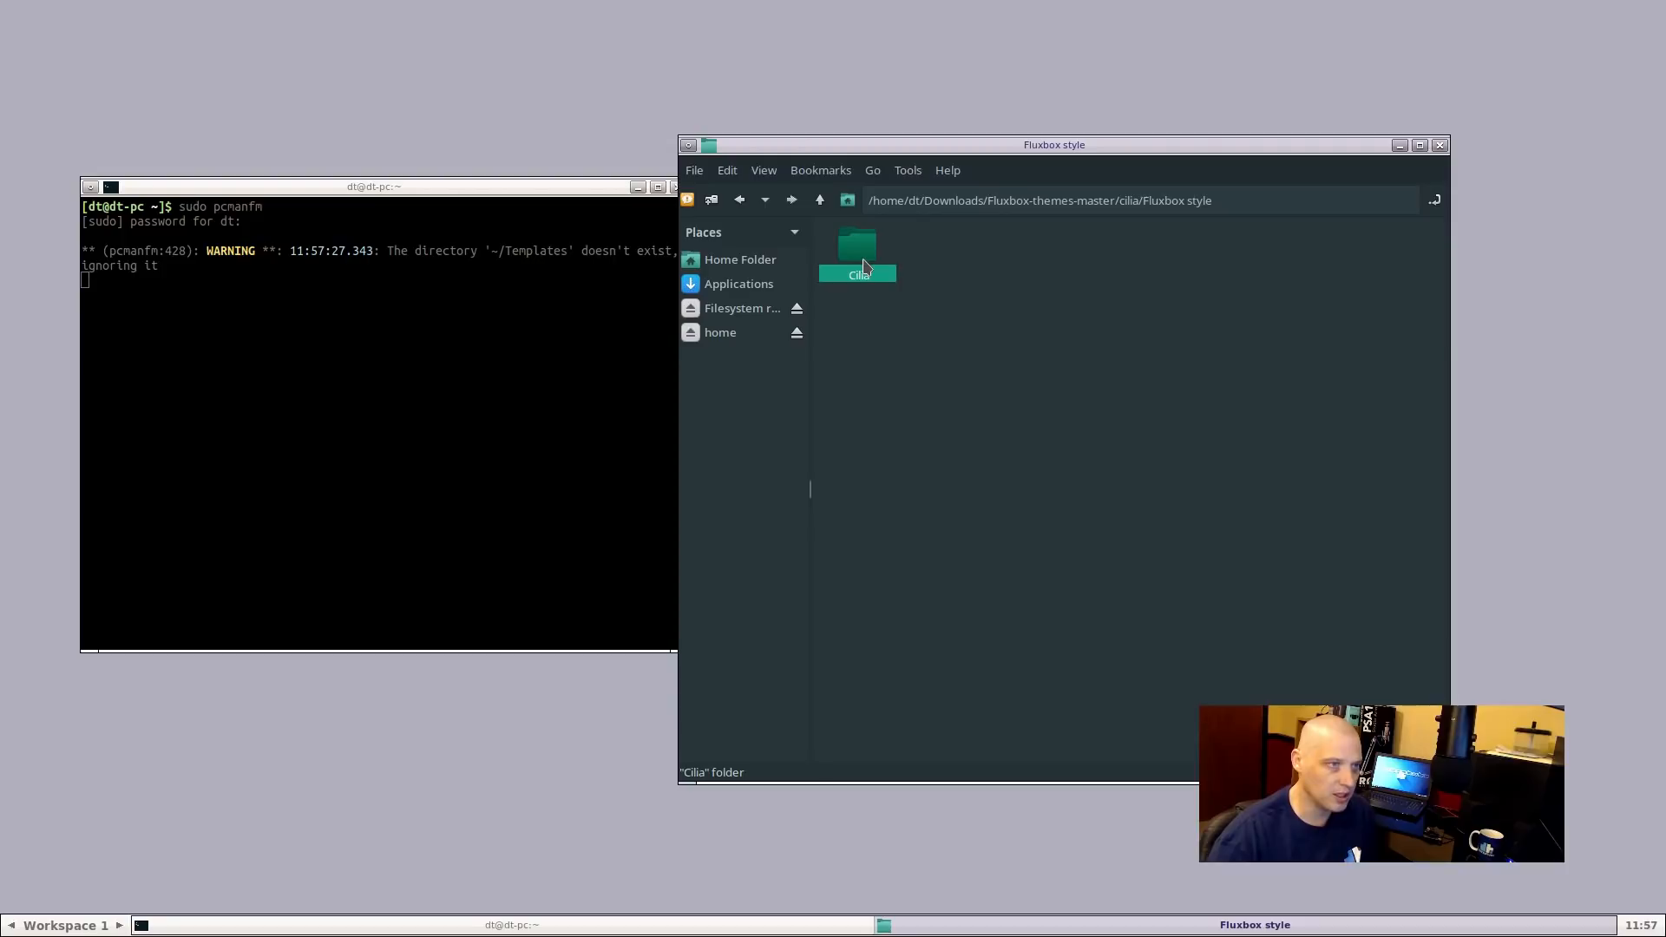
Browse to /usr/share/fluxbox/styles in the file manager and select the Cilia folder there
{"action": "left_click", "coordinate": [961, 201]}
{"action": "double_click", "coordinate": [961, 200]}
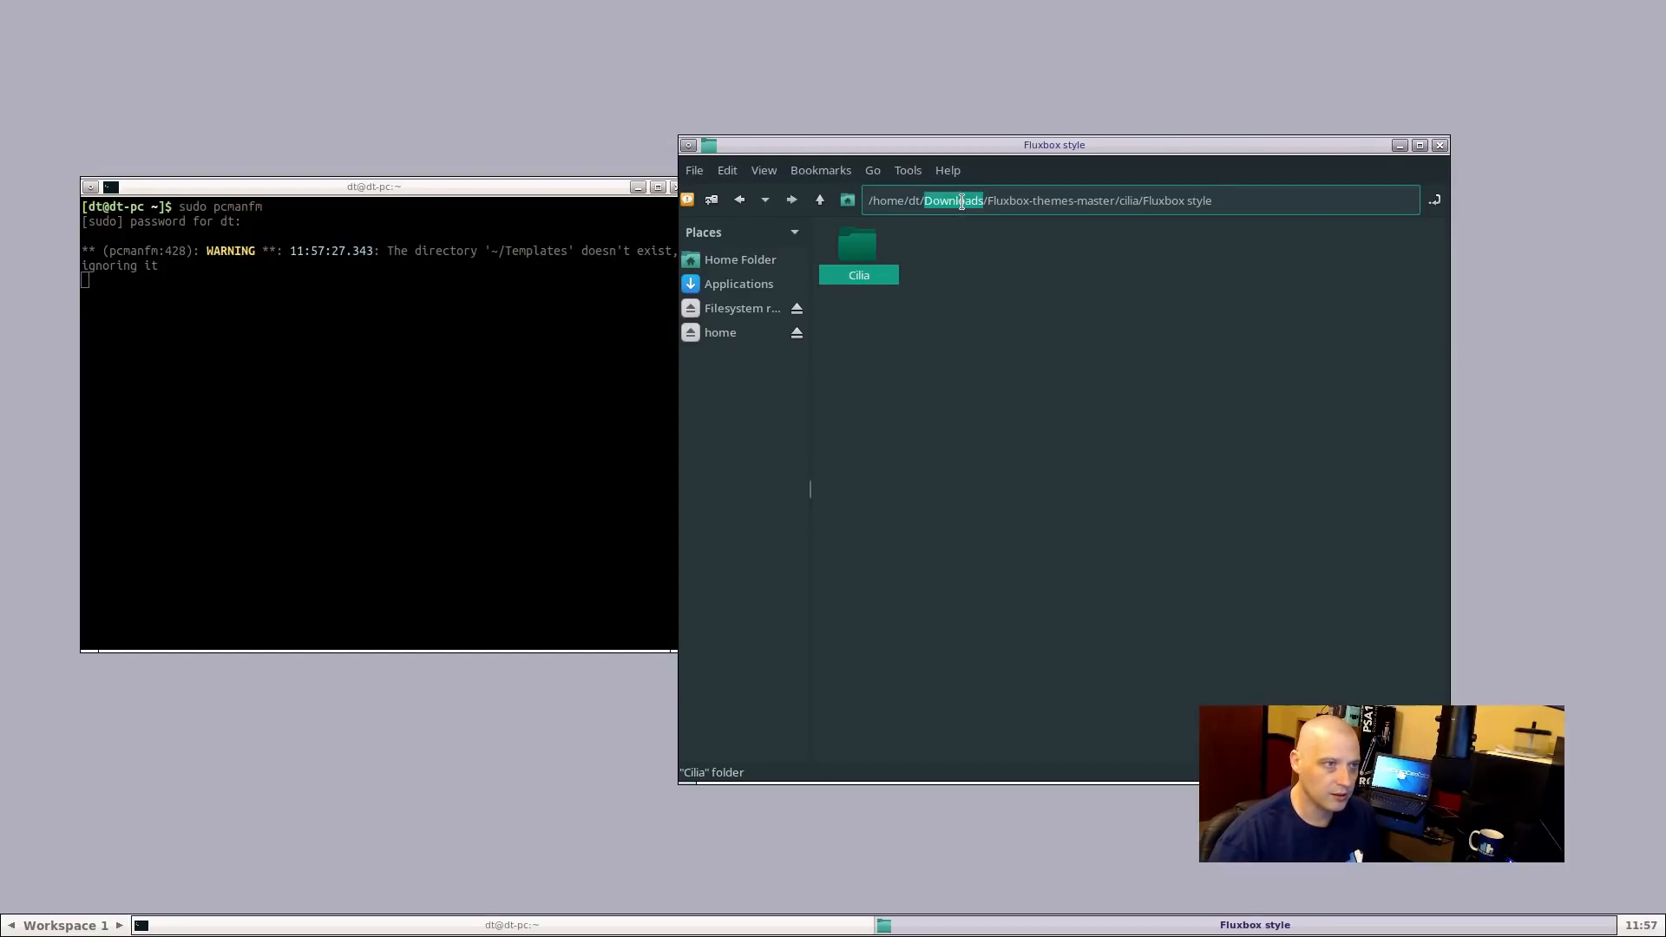
{"action": "triple_click", "coordinate": [961, 201]}
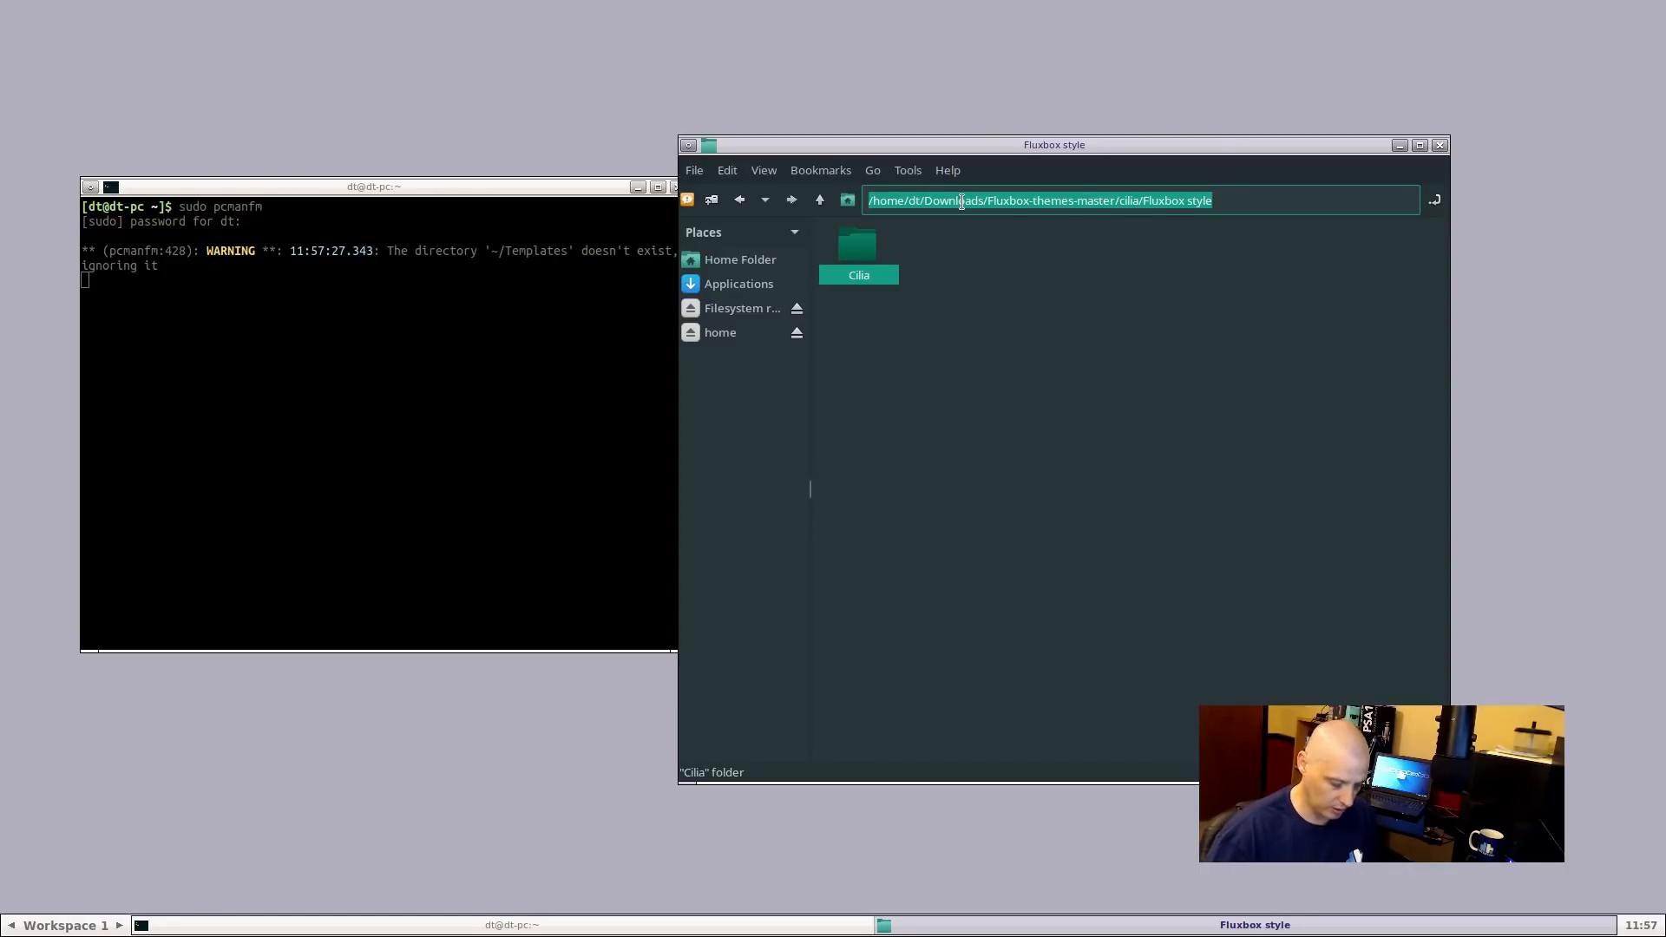
{"action": "type", "text": "/usr"}
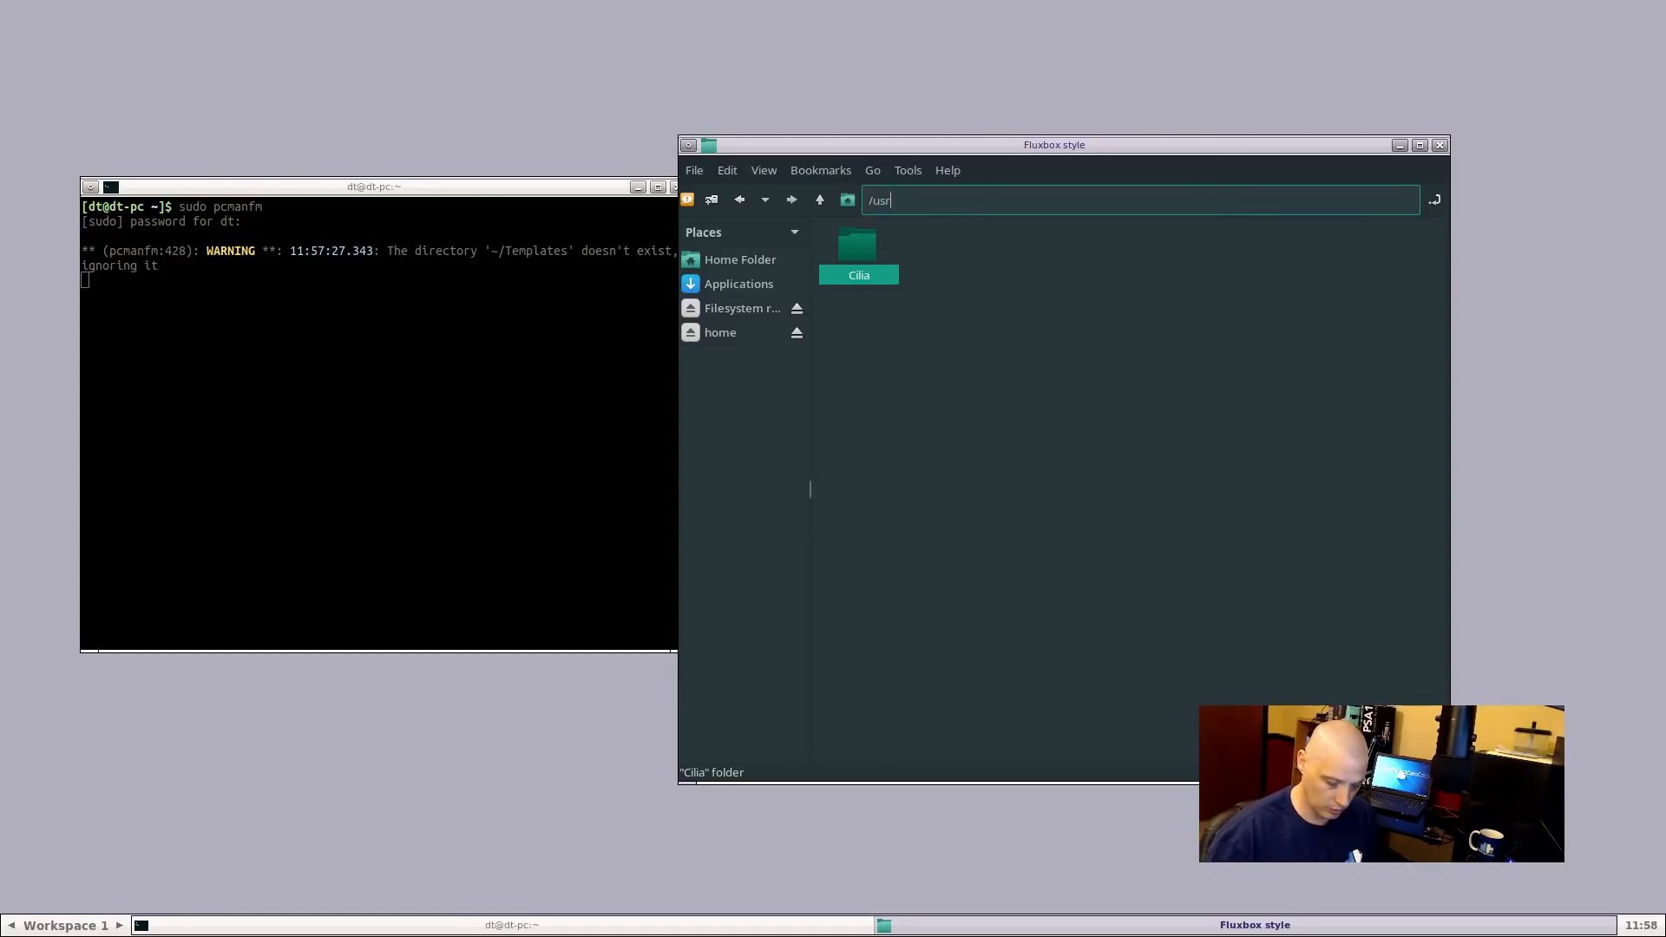
{"action": "type", "text": "/share/fluxbox"}
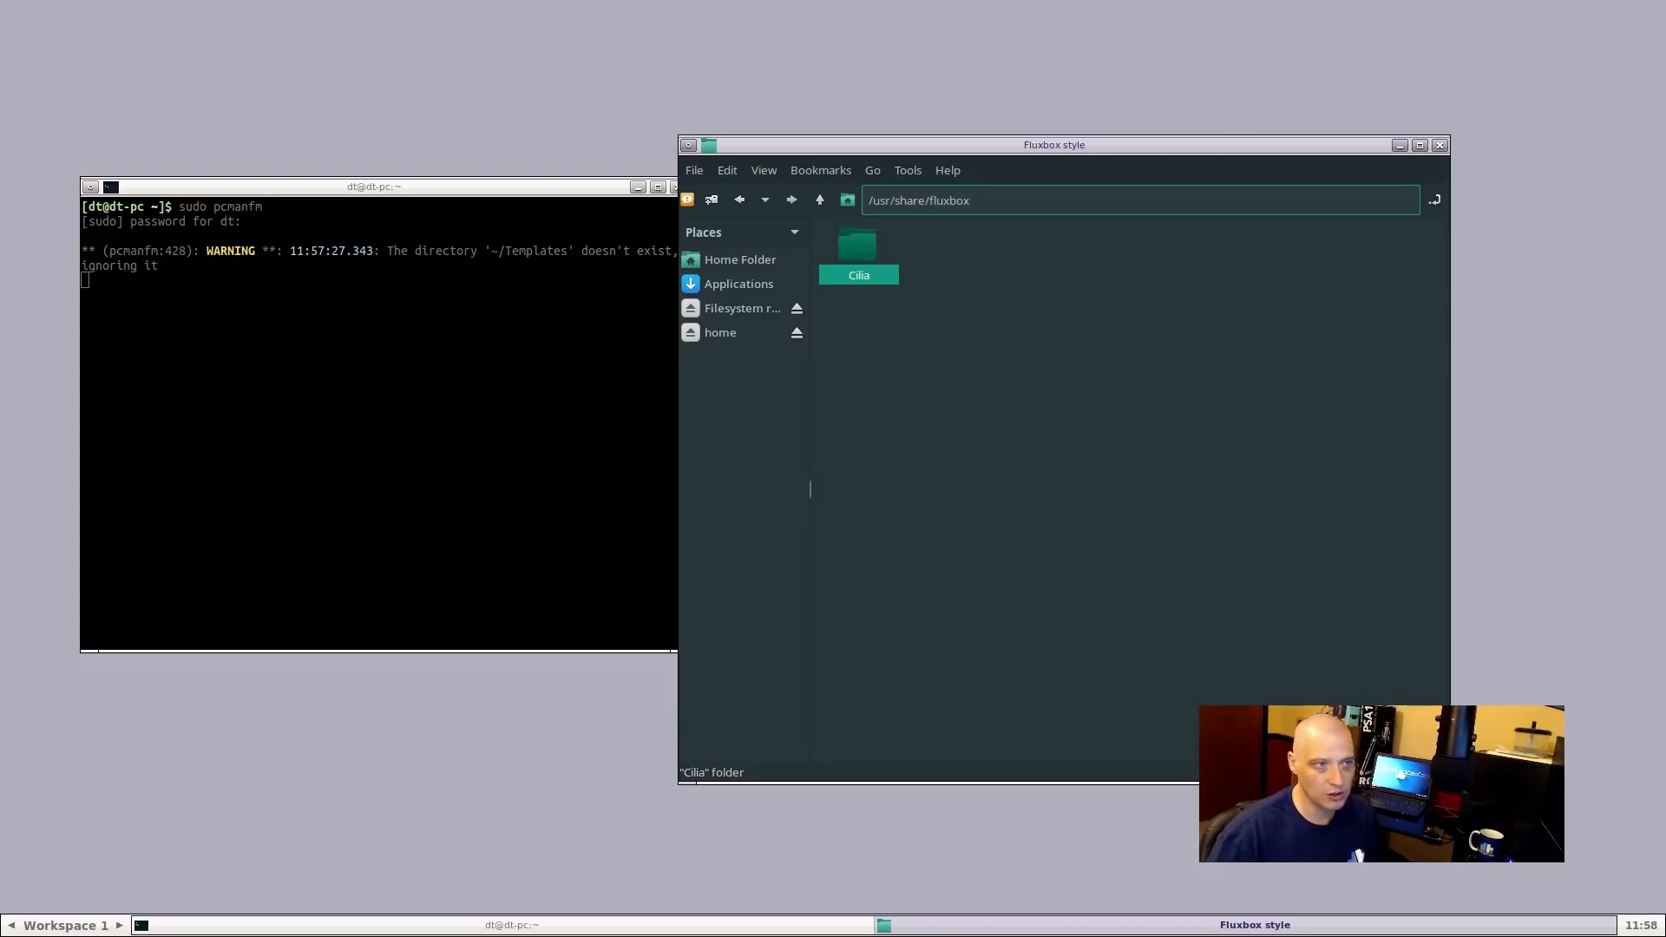
{"action": "key", "text": "Return"}
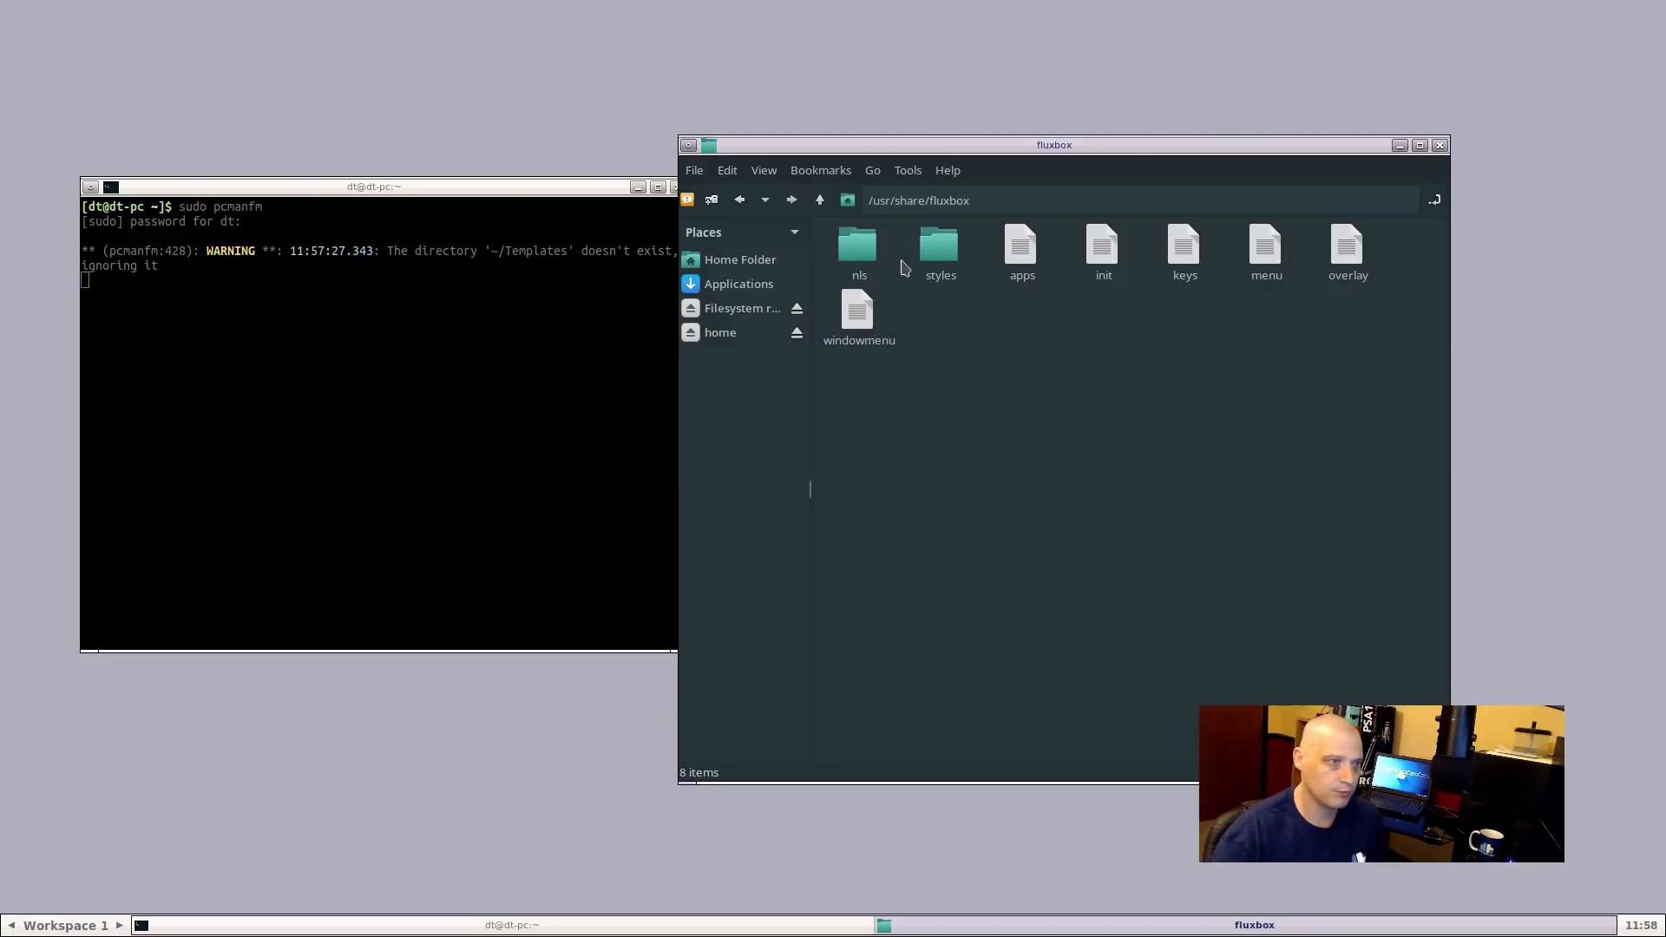
{"action": "double_click", "coordinate": [932, 249]}
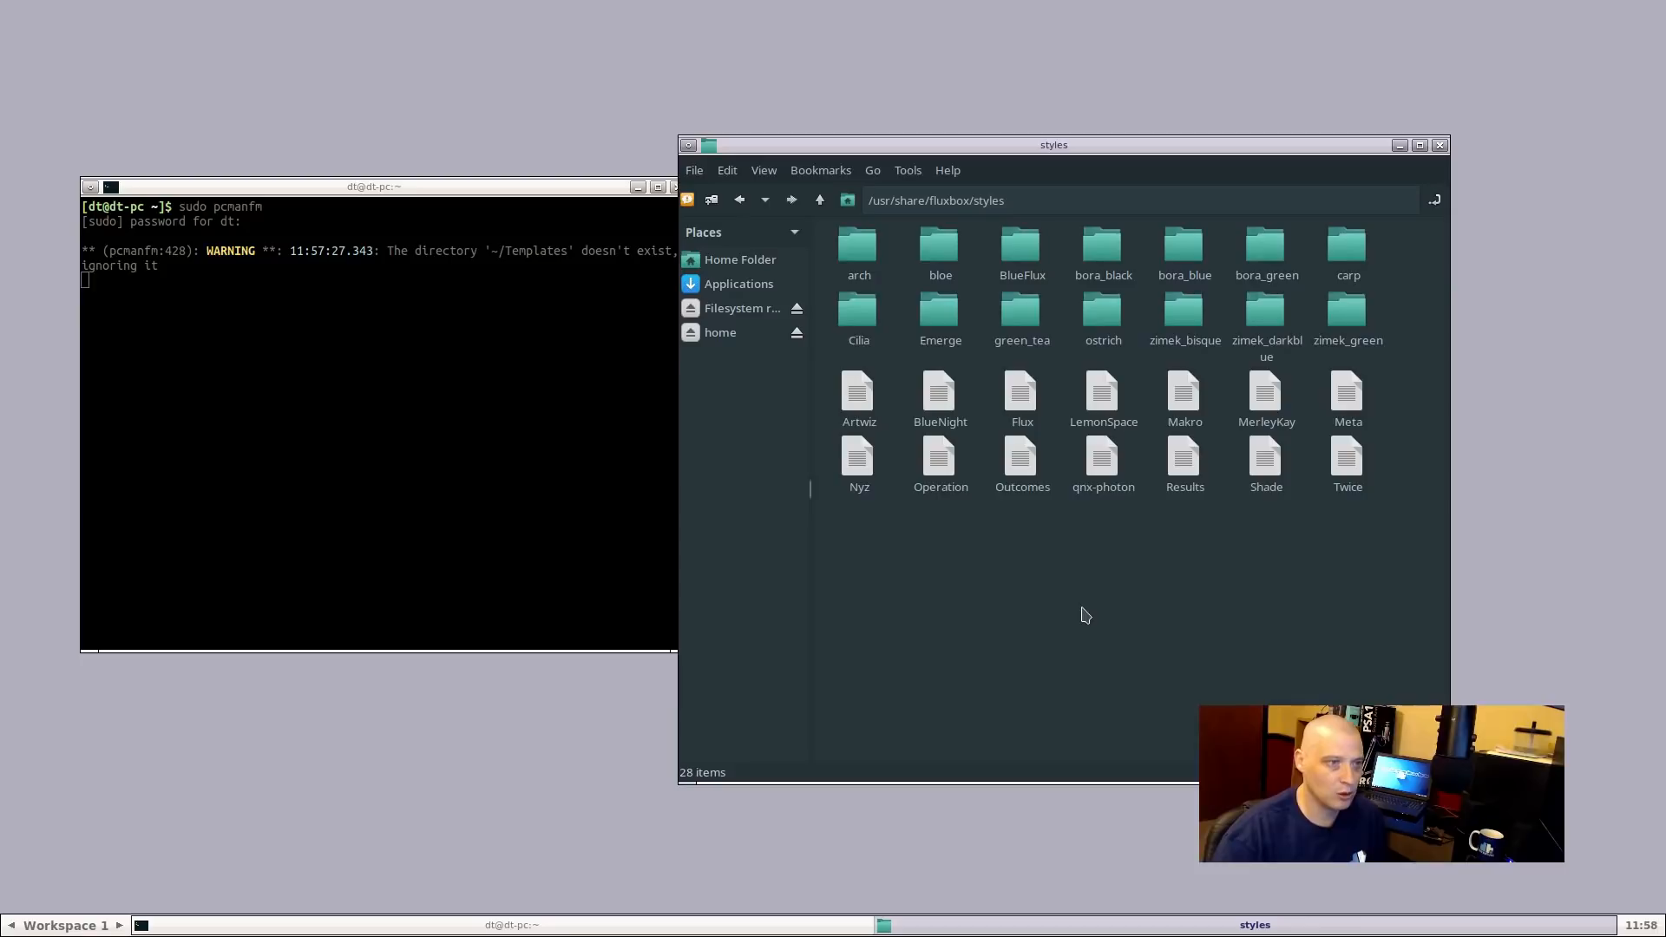
{"action": "left_click", "coordinate": [852, 321]}
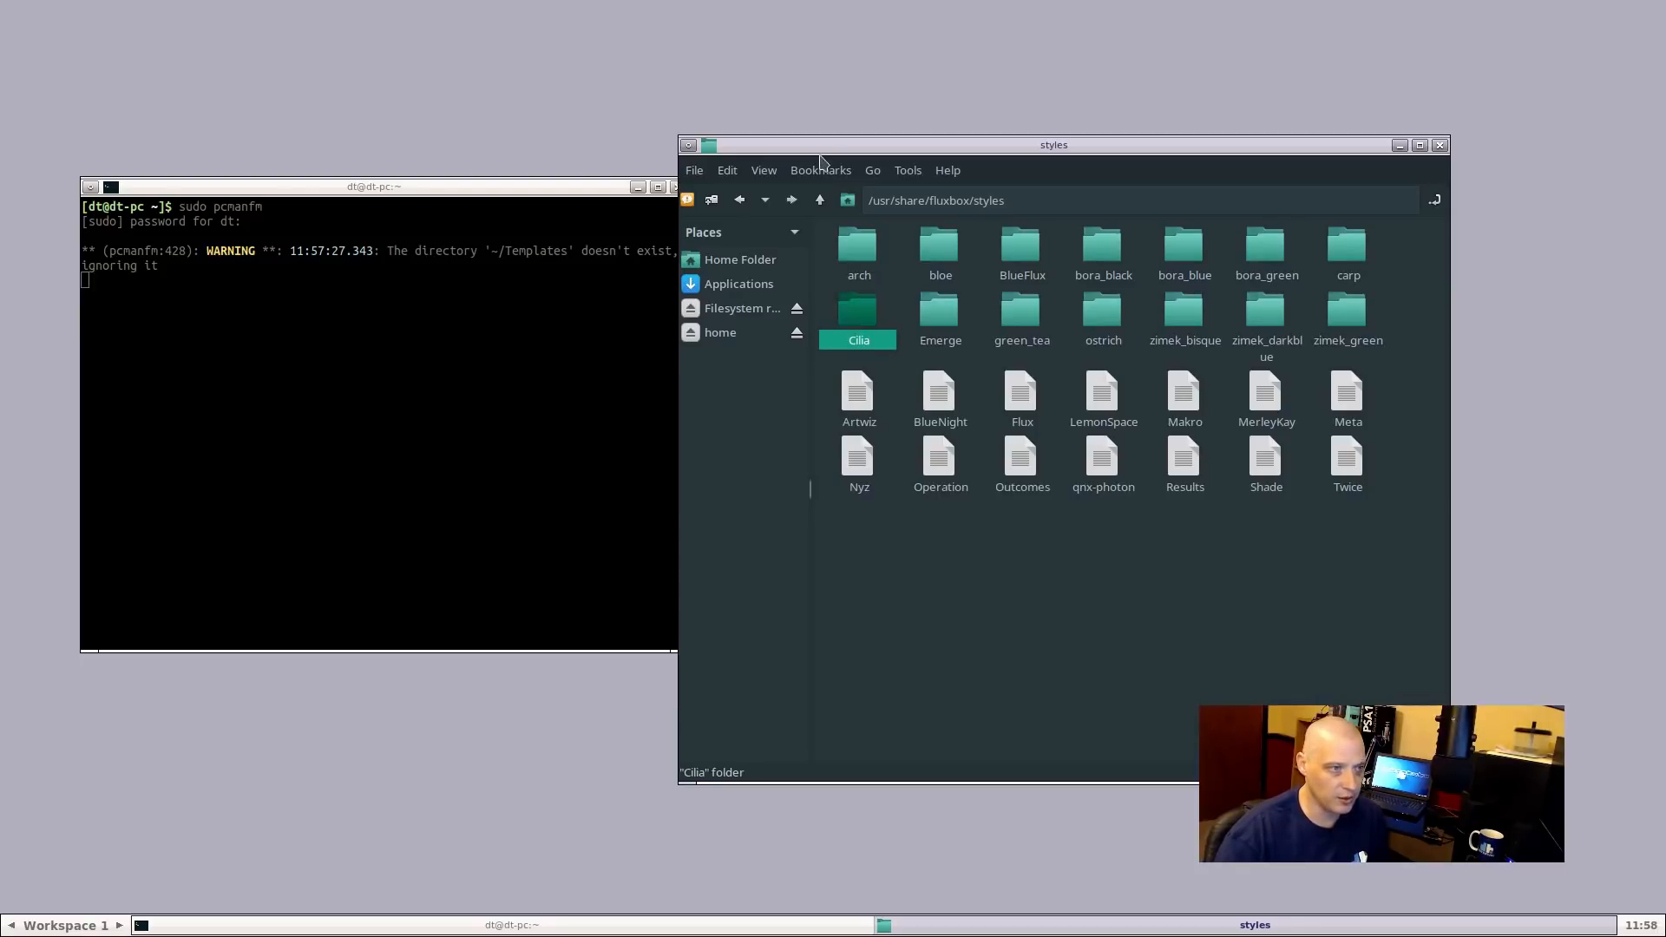
Preview the Artwiz, BlueFlux, BlueNight, Emerge, Flux and LemonSpace Fluxbox styles one after another
{"action": "right_click", "coordinate": [484, 722]}
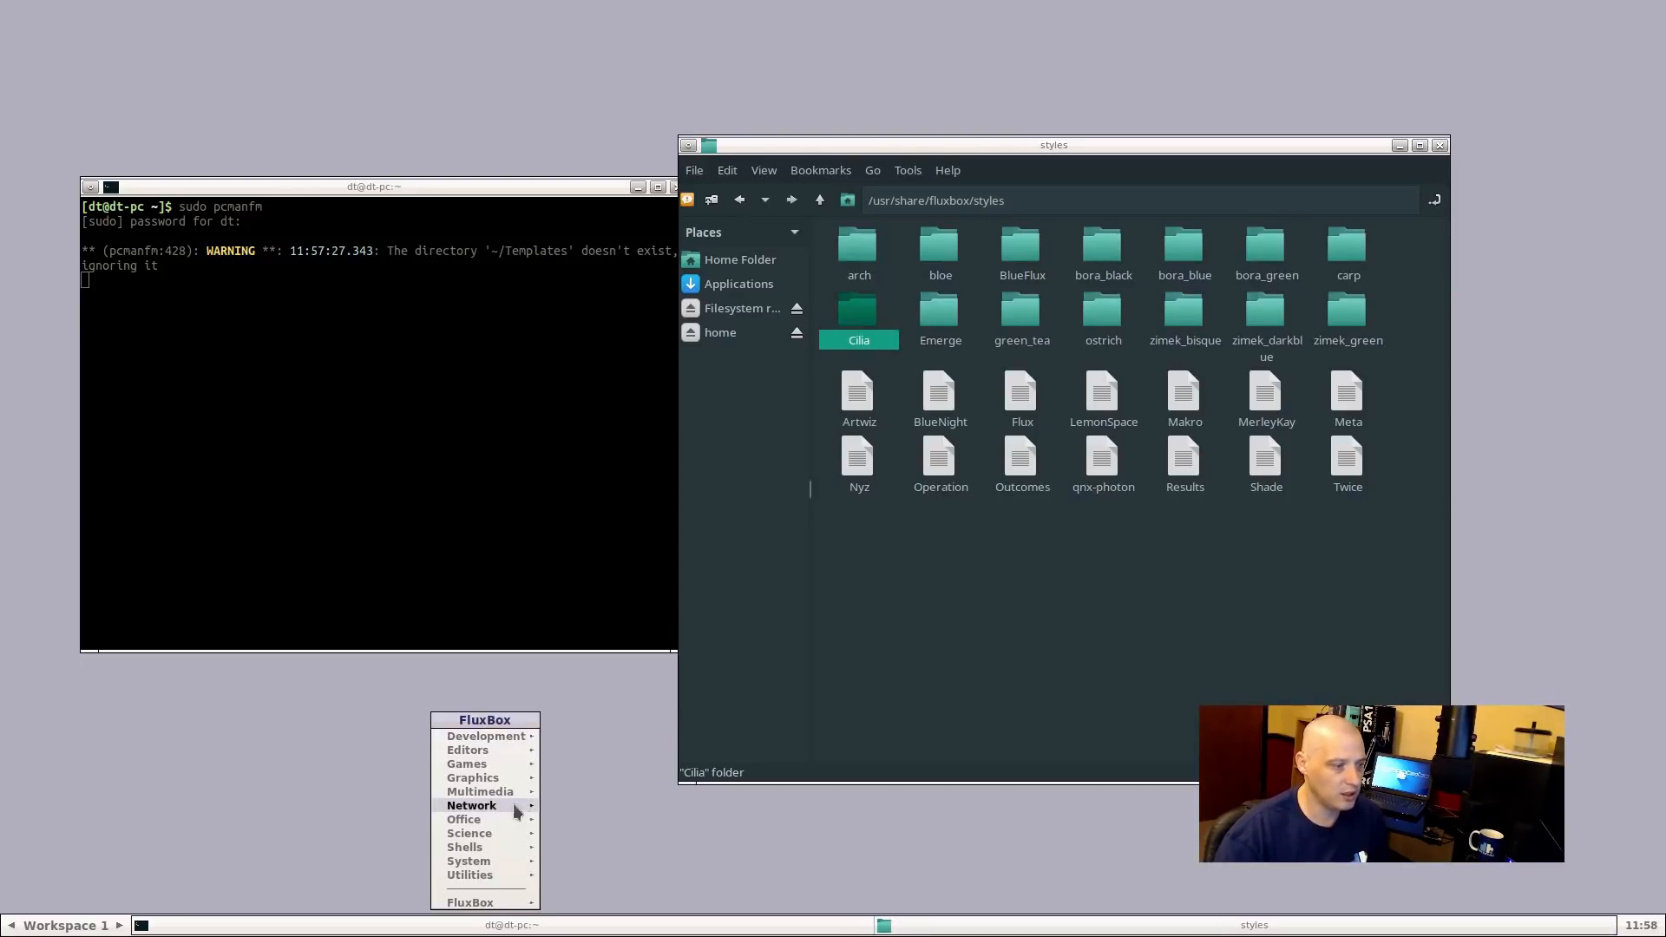
{"action": "mouse_move", "coordinate": [504, 907]}
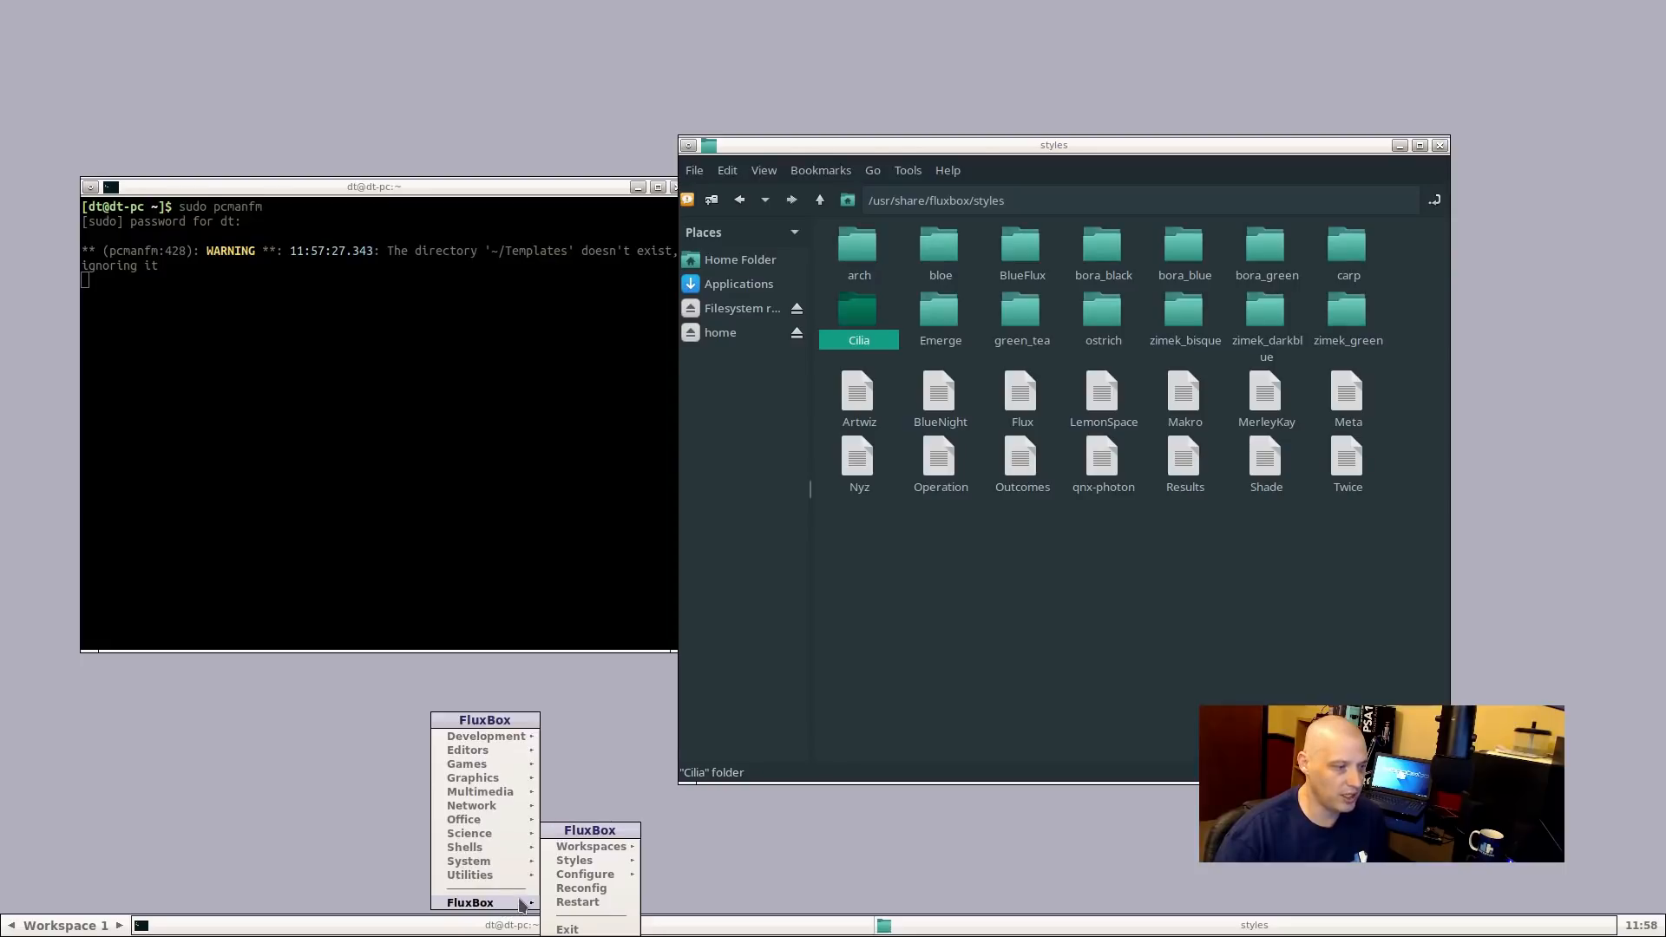
{"action": "mouse_move", "coordinate": [612, 874]}
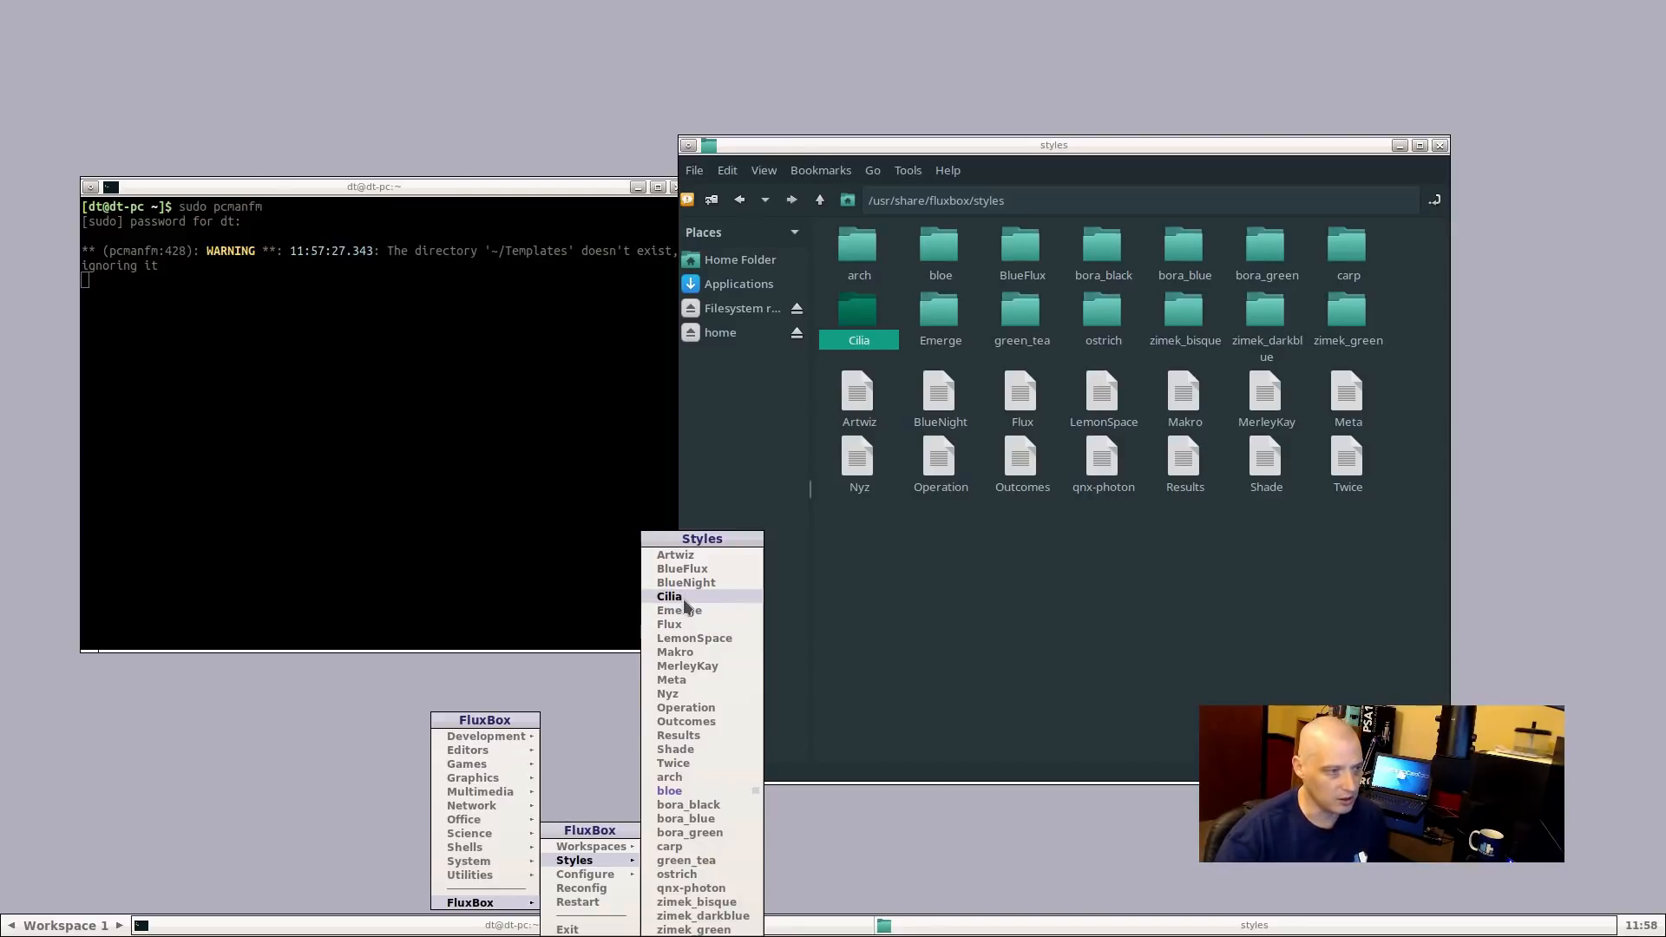
{"action": "left_click", "coordinate": [705, 557]}
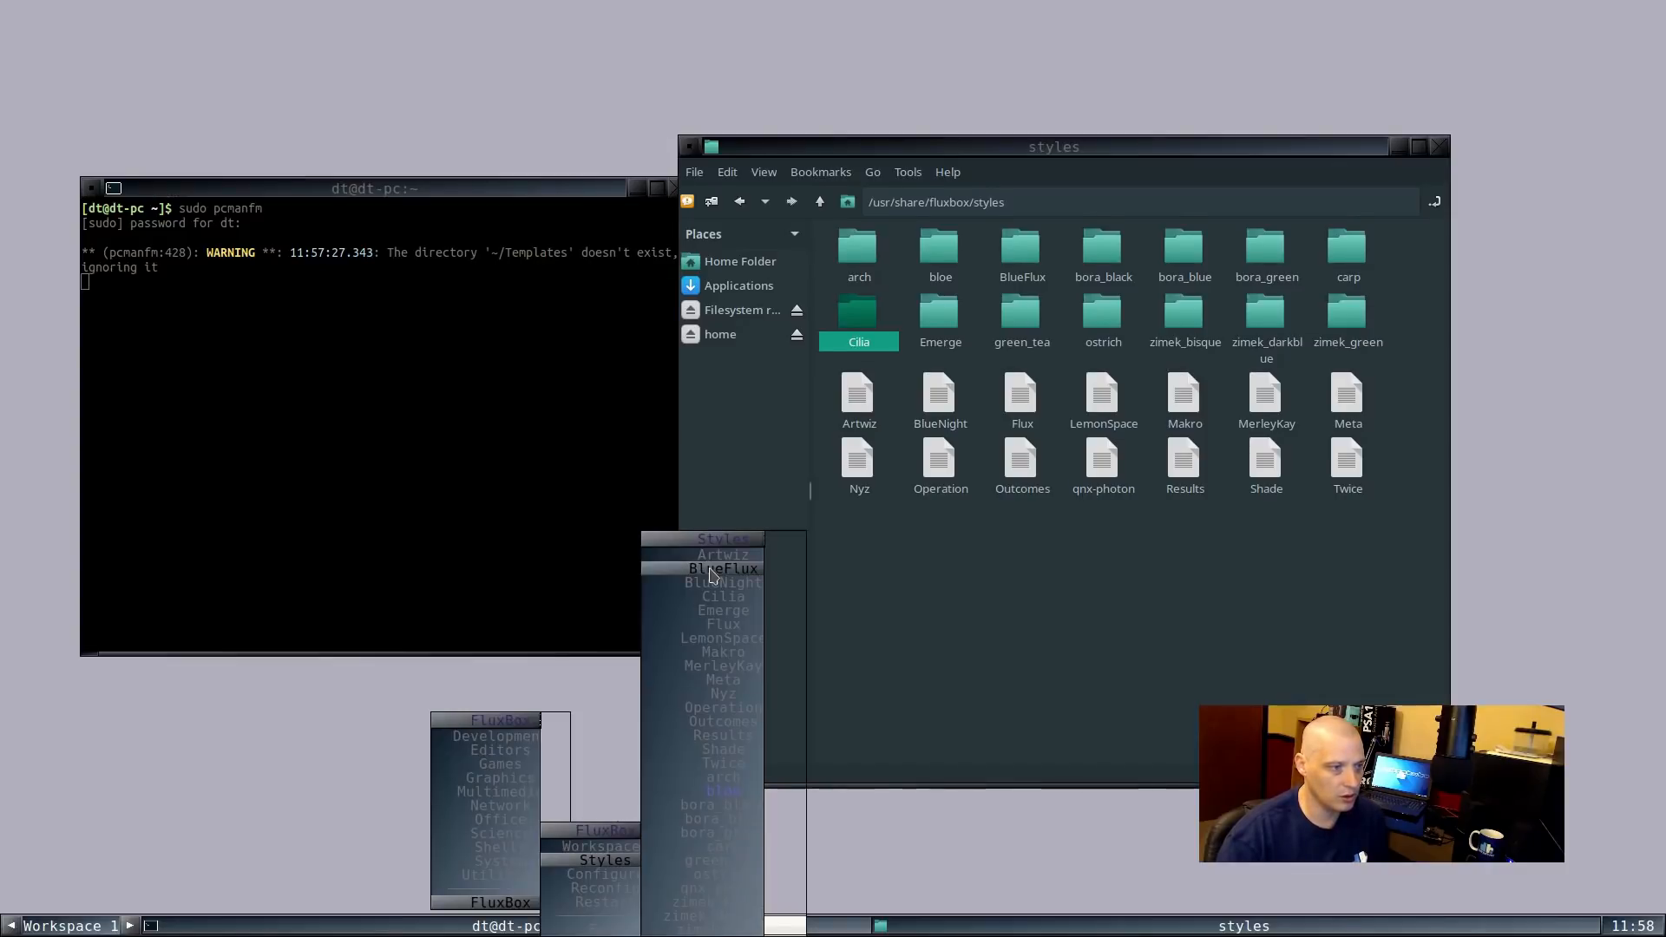
{"action": "left_click", "coordinate": [710, 572]}
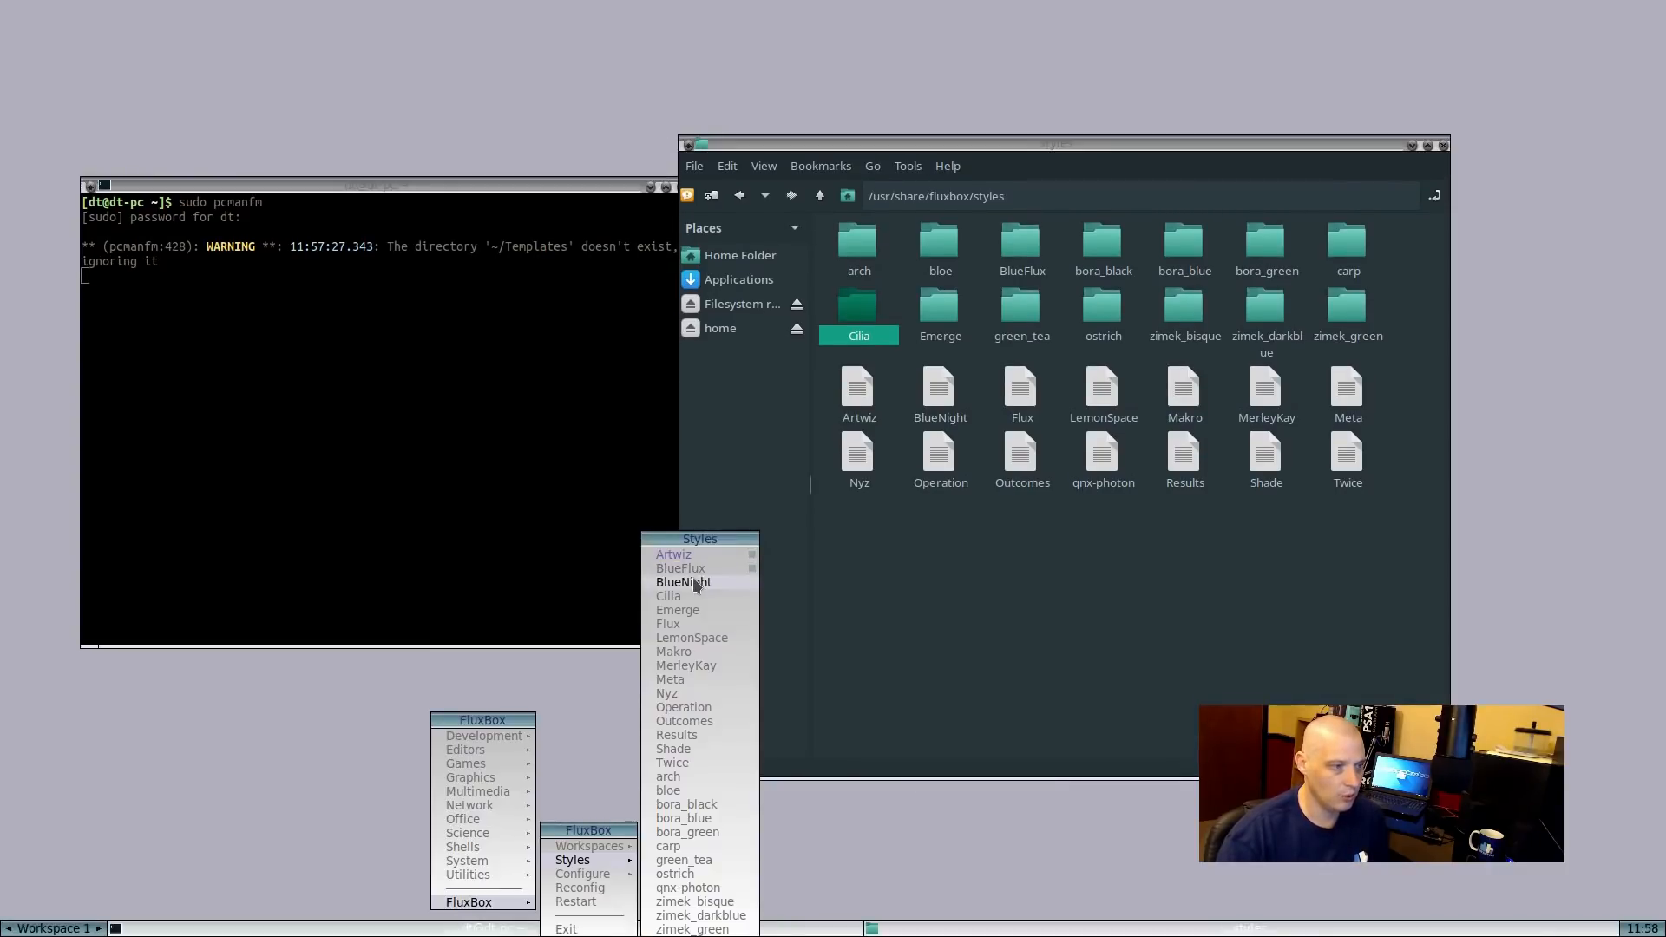
{"action": "left_click", "coordinate": [697, 583]}
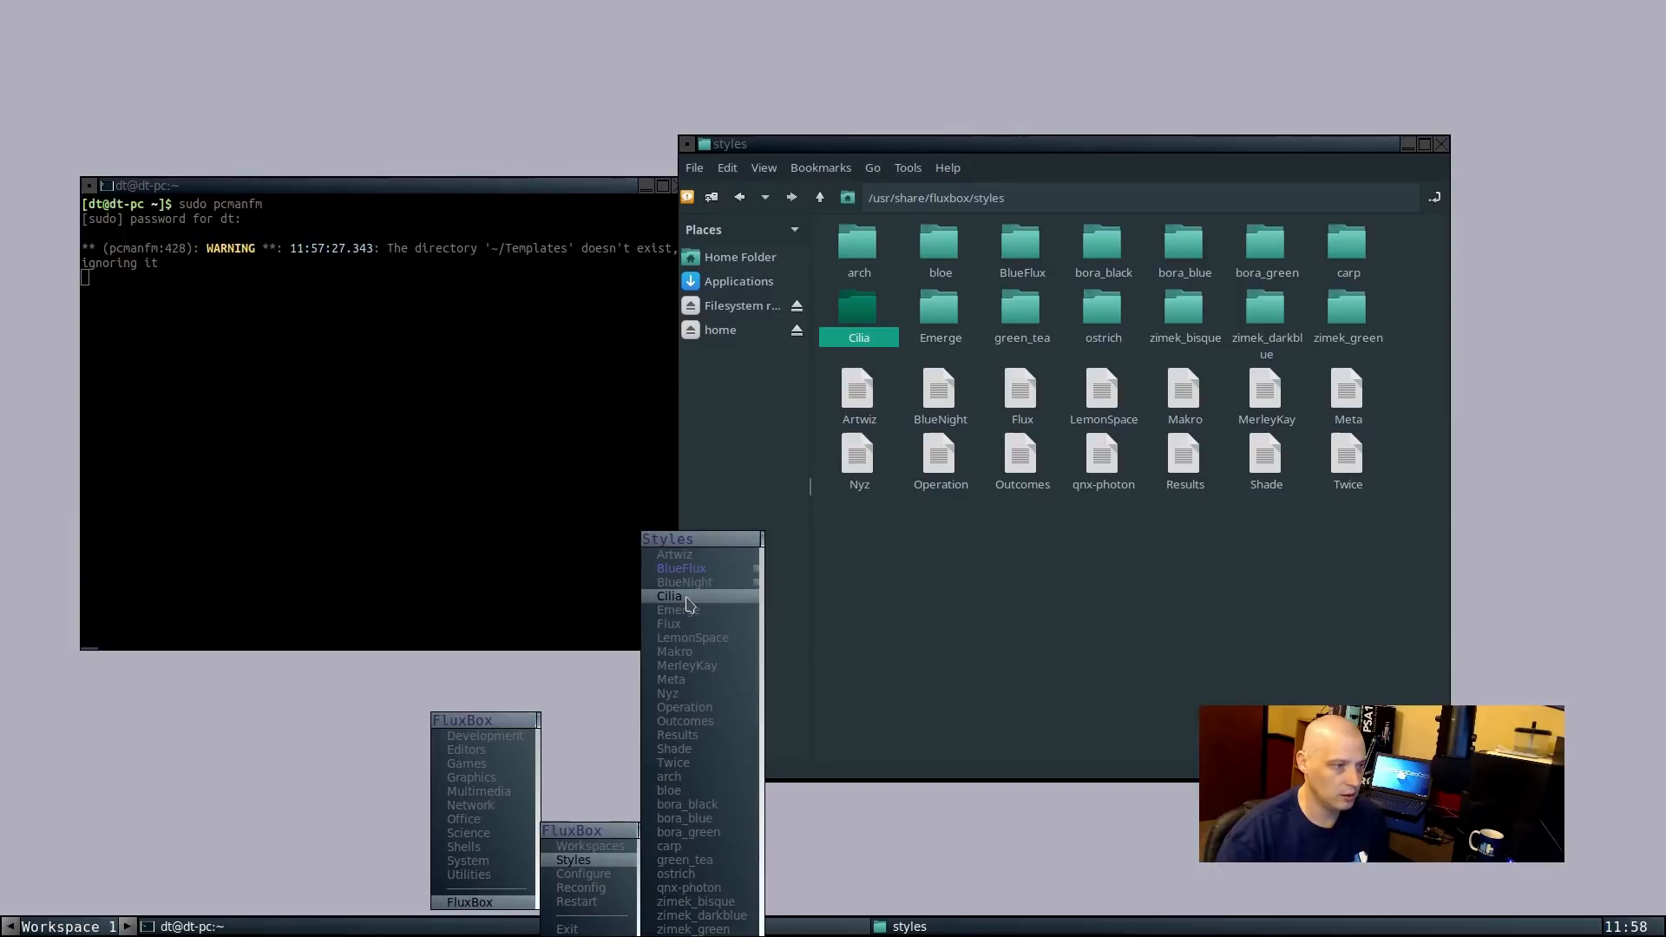
{"action": "left_click", "coordinate": [681, 610]}
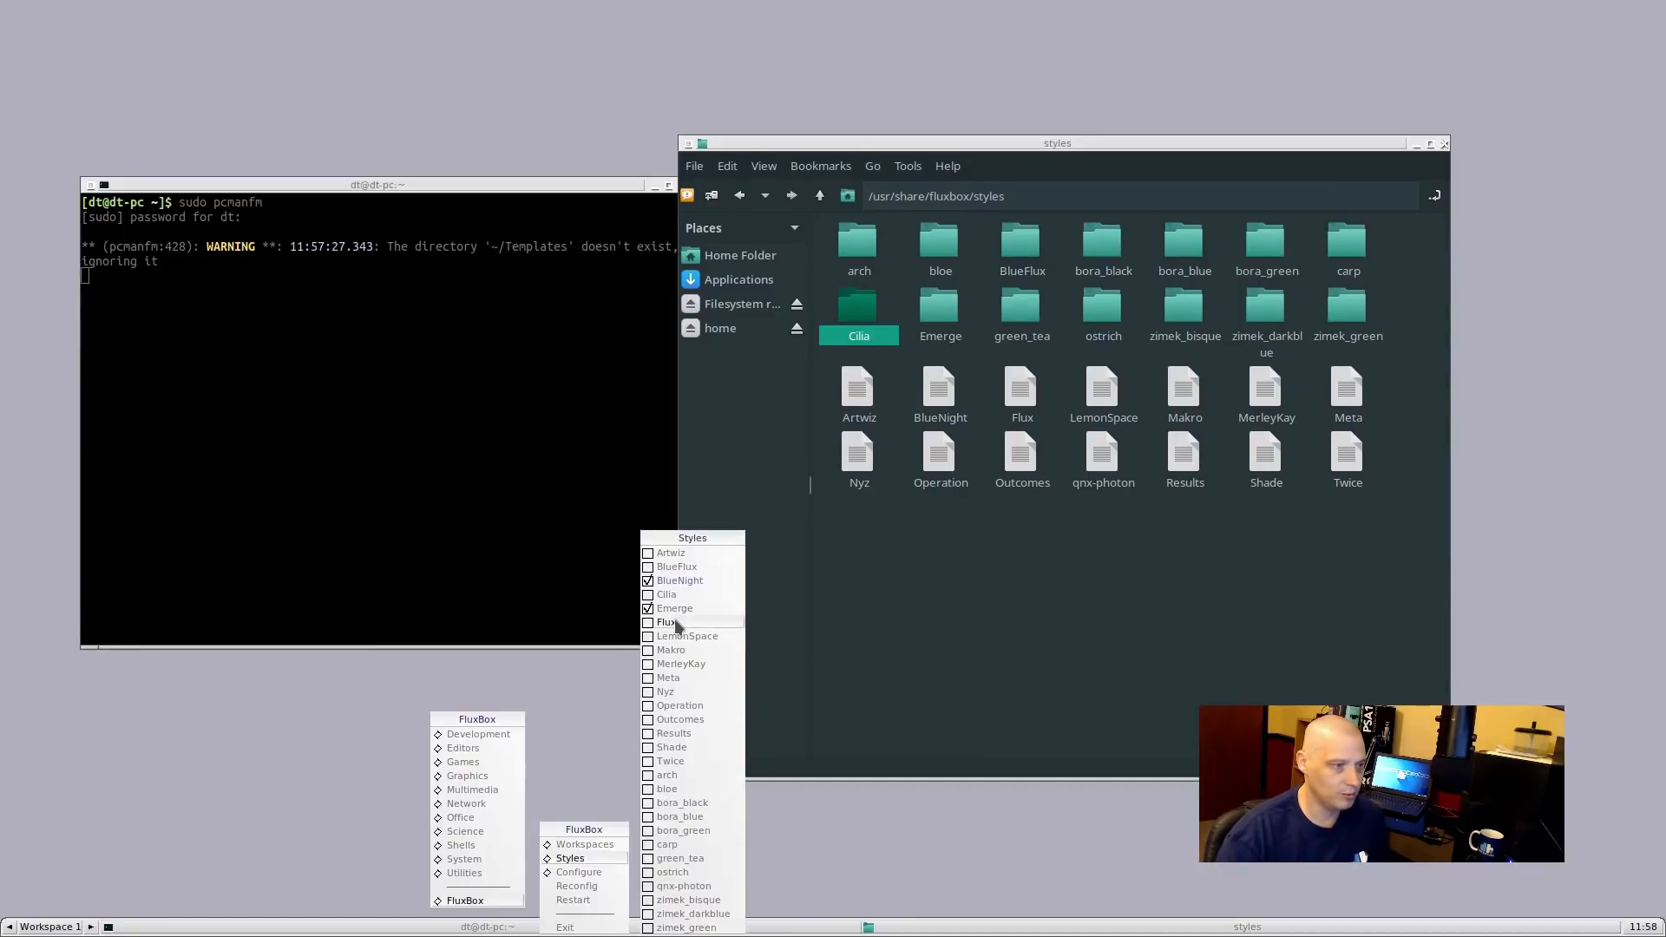
{"action": "left_click", "coordinate": [678, 622]}
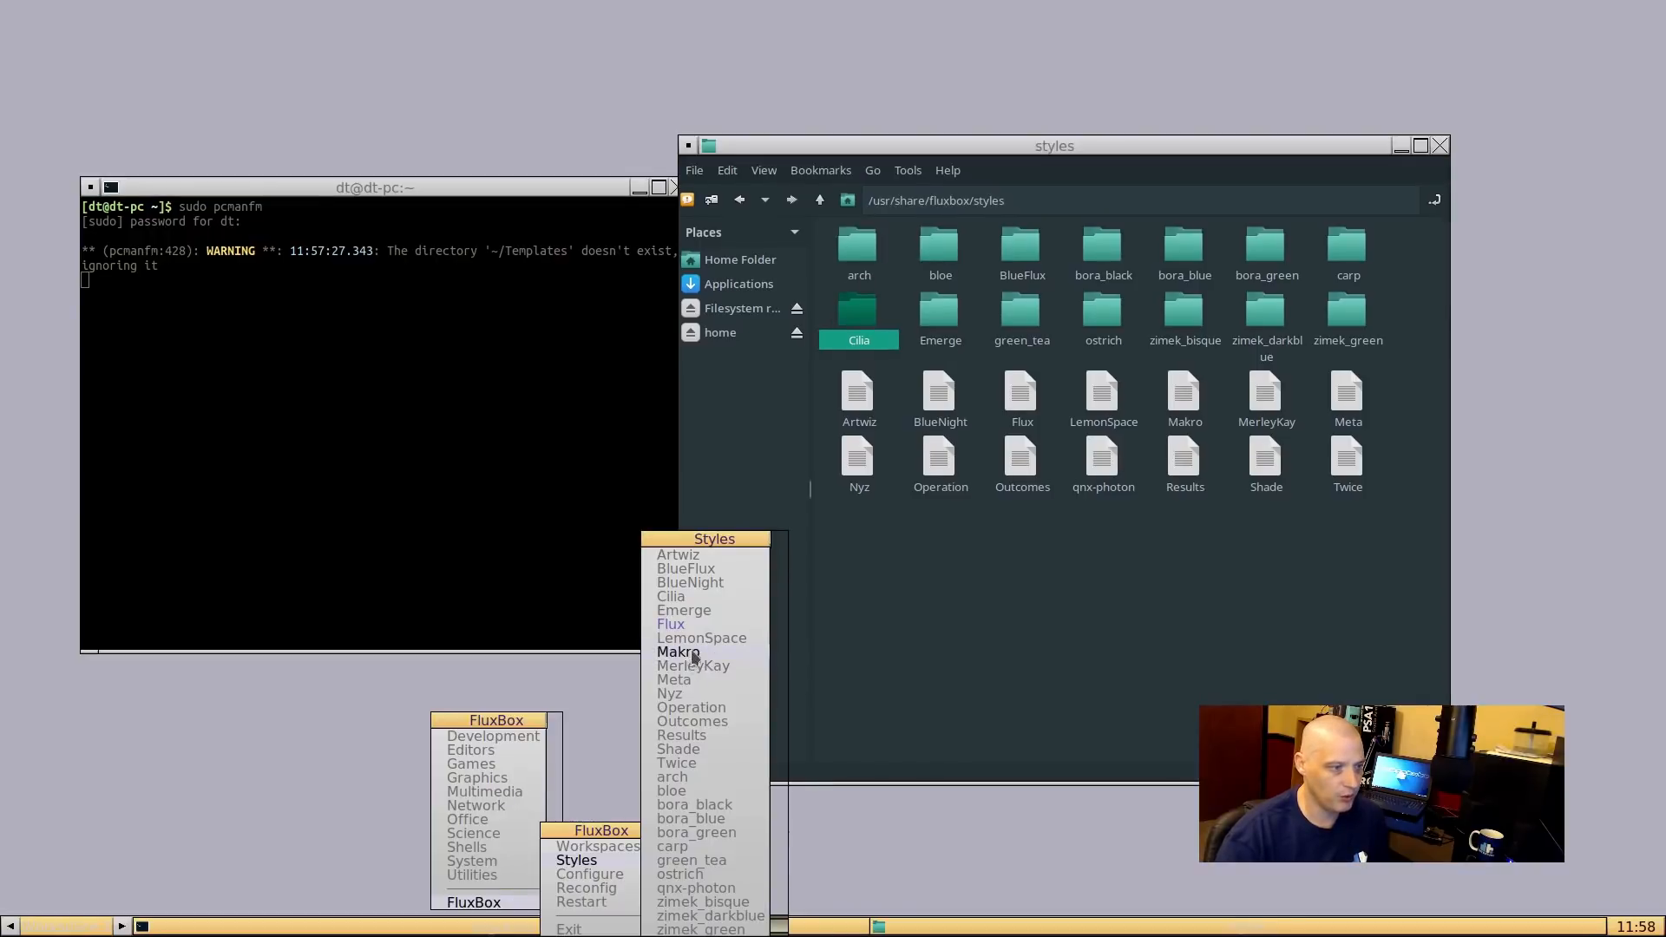
{"action": "left_click", "coordinate": [709, 638]}
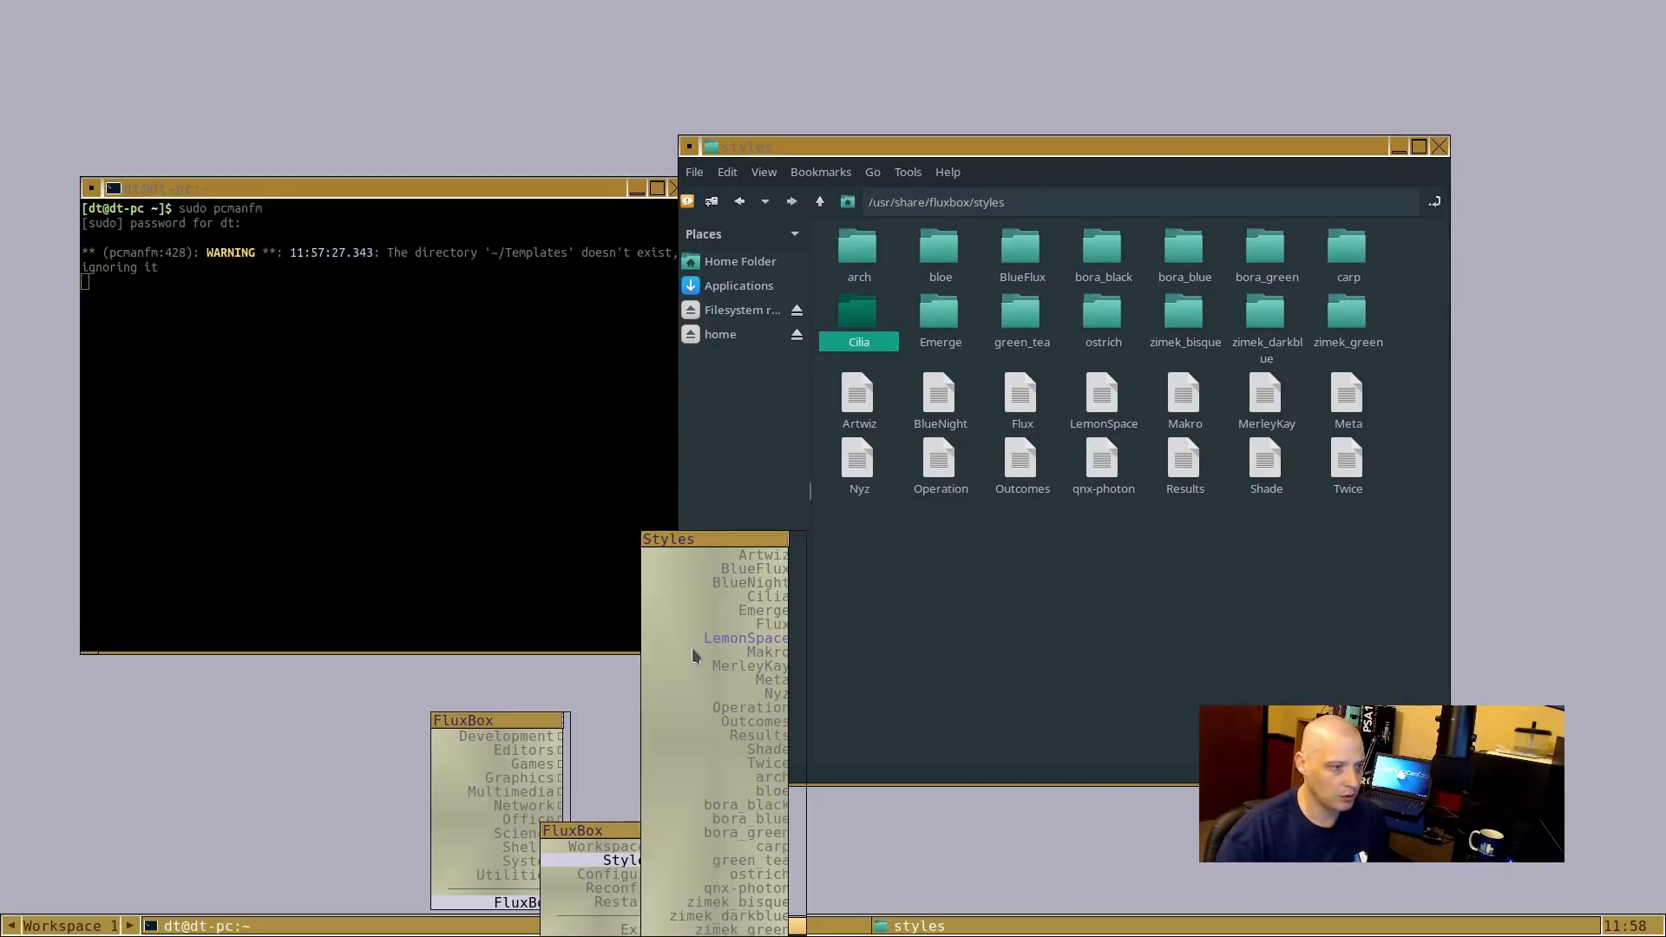
Continue previewing the Fluxbox styles with Meta, Nyz, Operation, Results, Shade, Twice and arch
{"action": "left_click", "coordinate": [748, 677]}
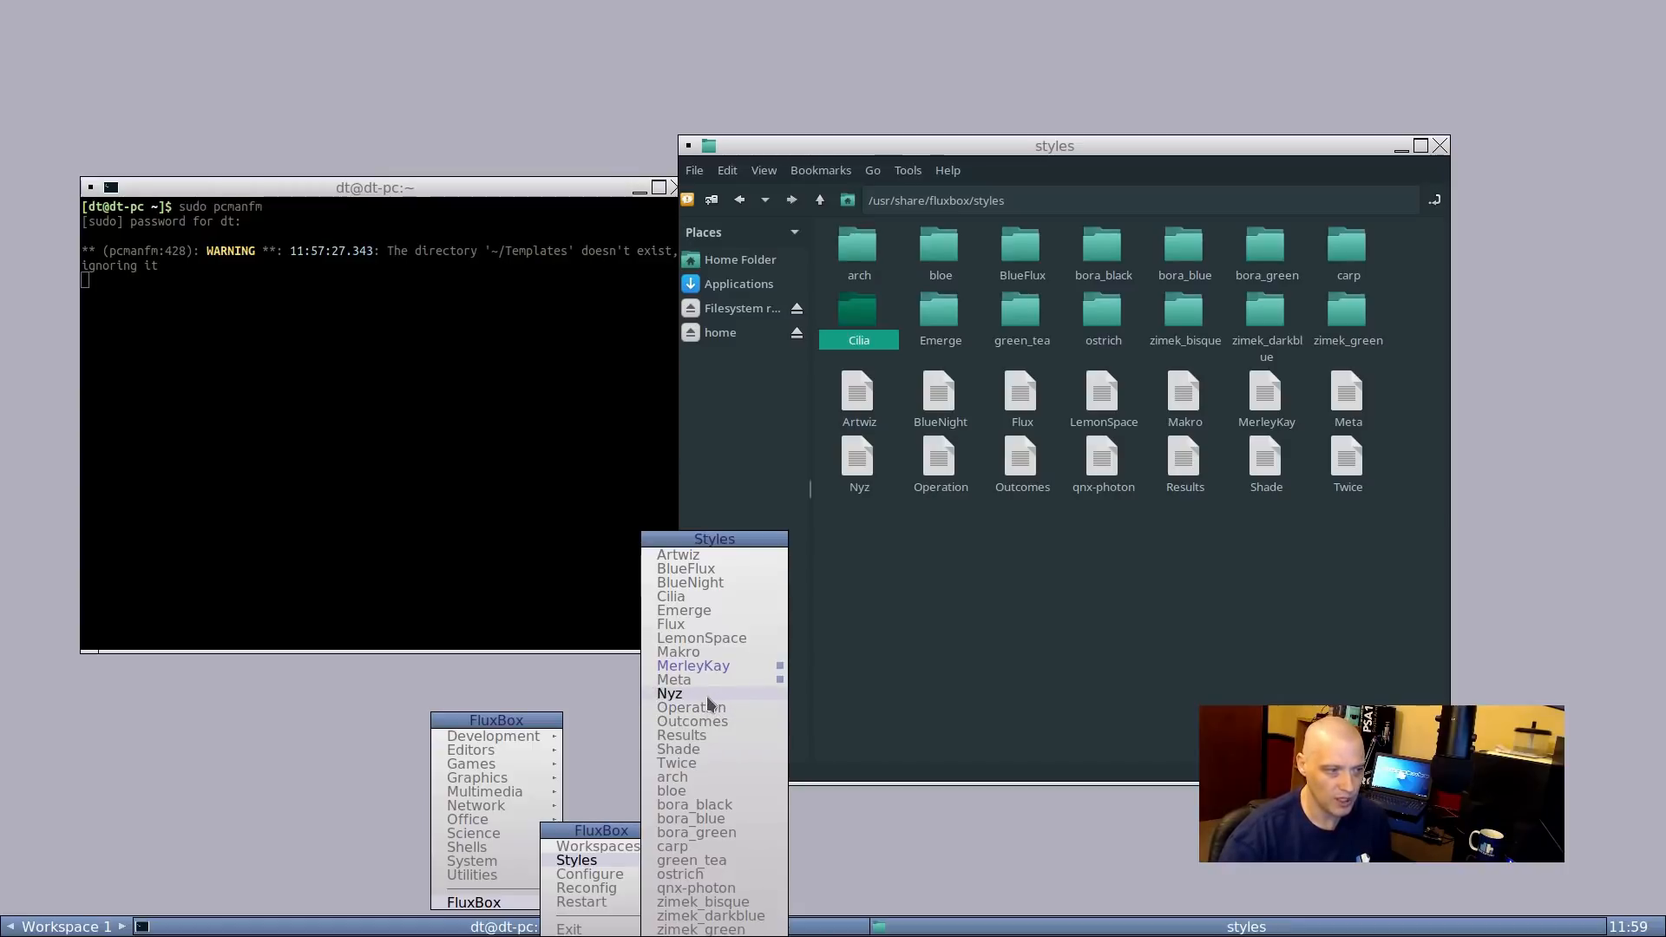
{"action": "left_click", "coordinate": [701, 695]}
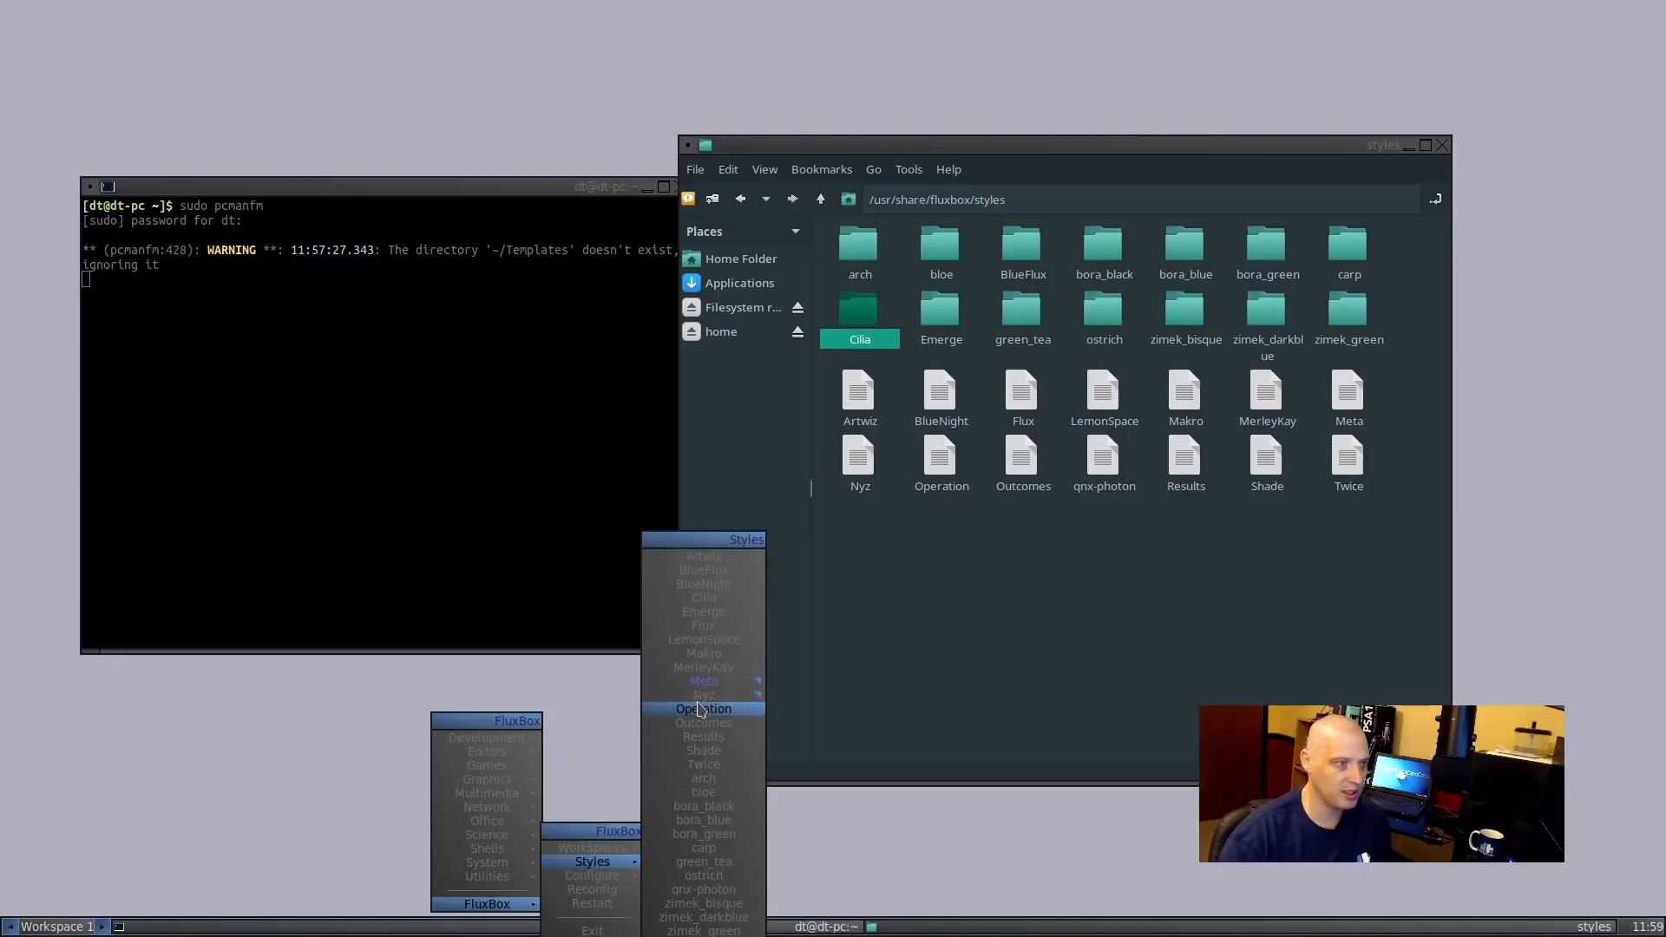
{"action": "left_click", "coordinate": [751, 722]}
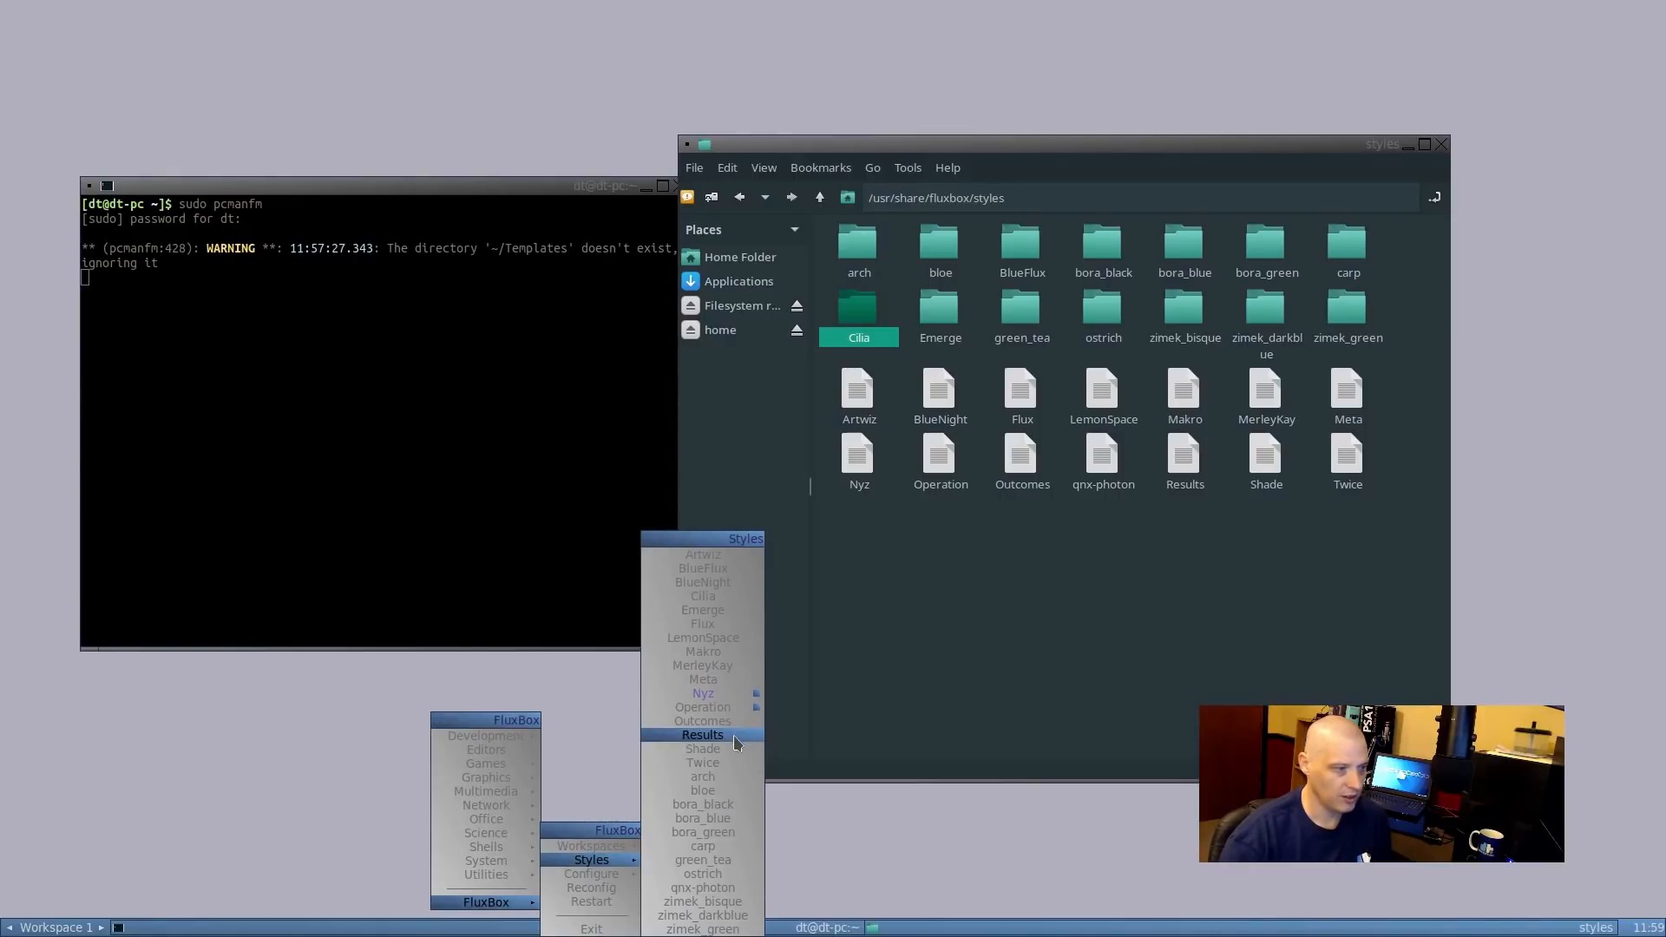
{"action": "left_click", "coordinate": [732, 735]}
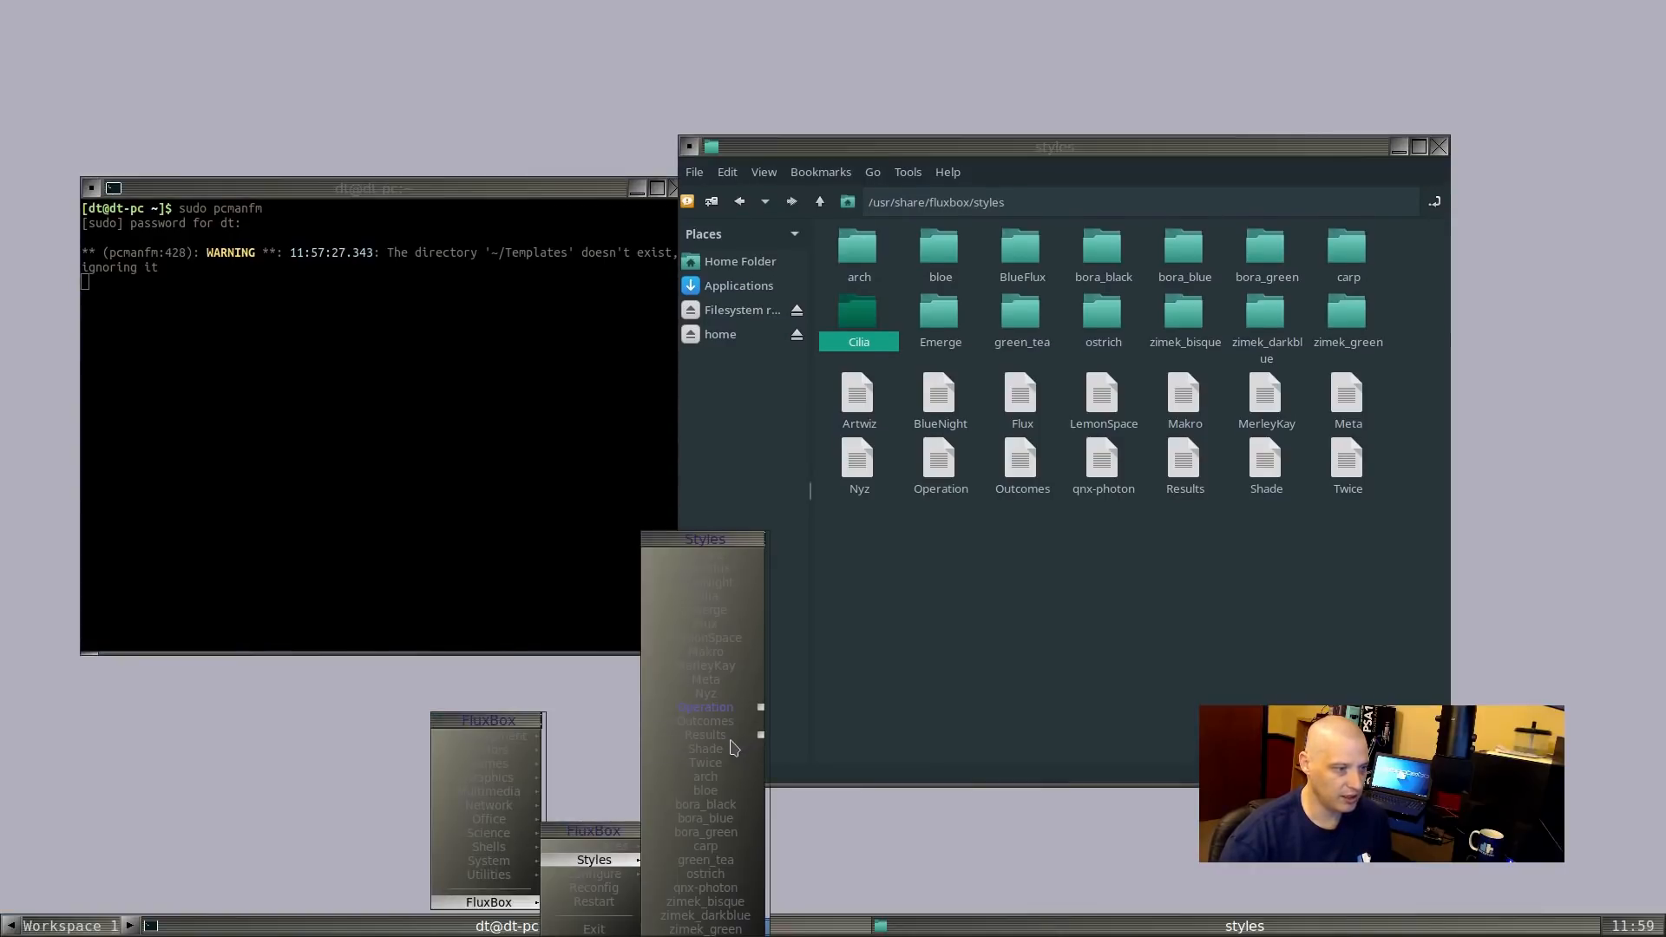
{"action": "left_click", "coordinate": [730, 751]}
{"action": "left_click", "coordinate": [729, 769]}
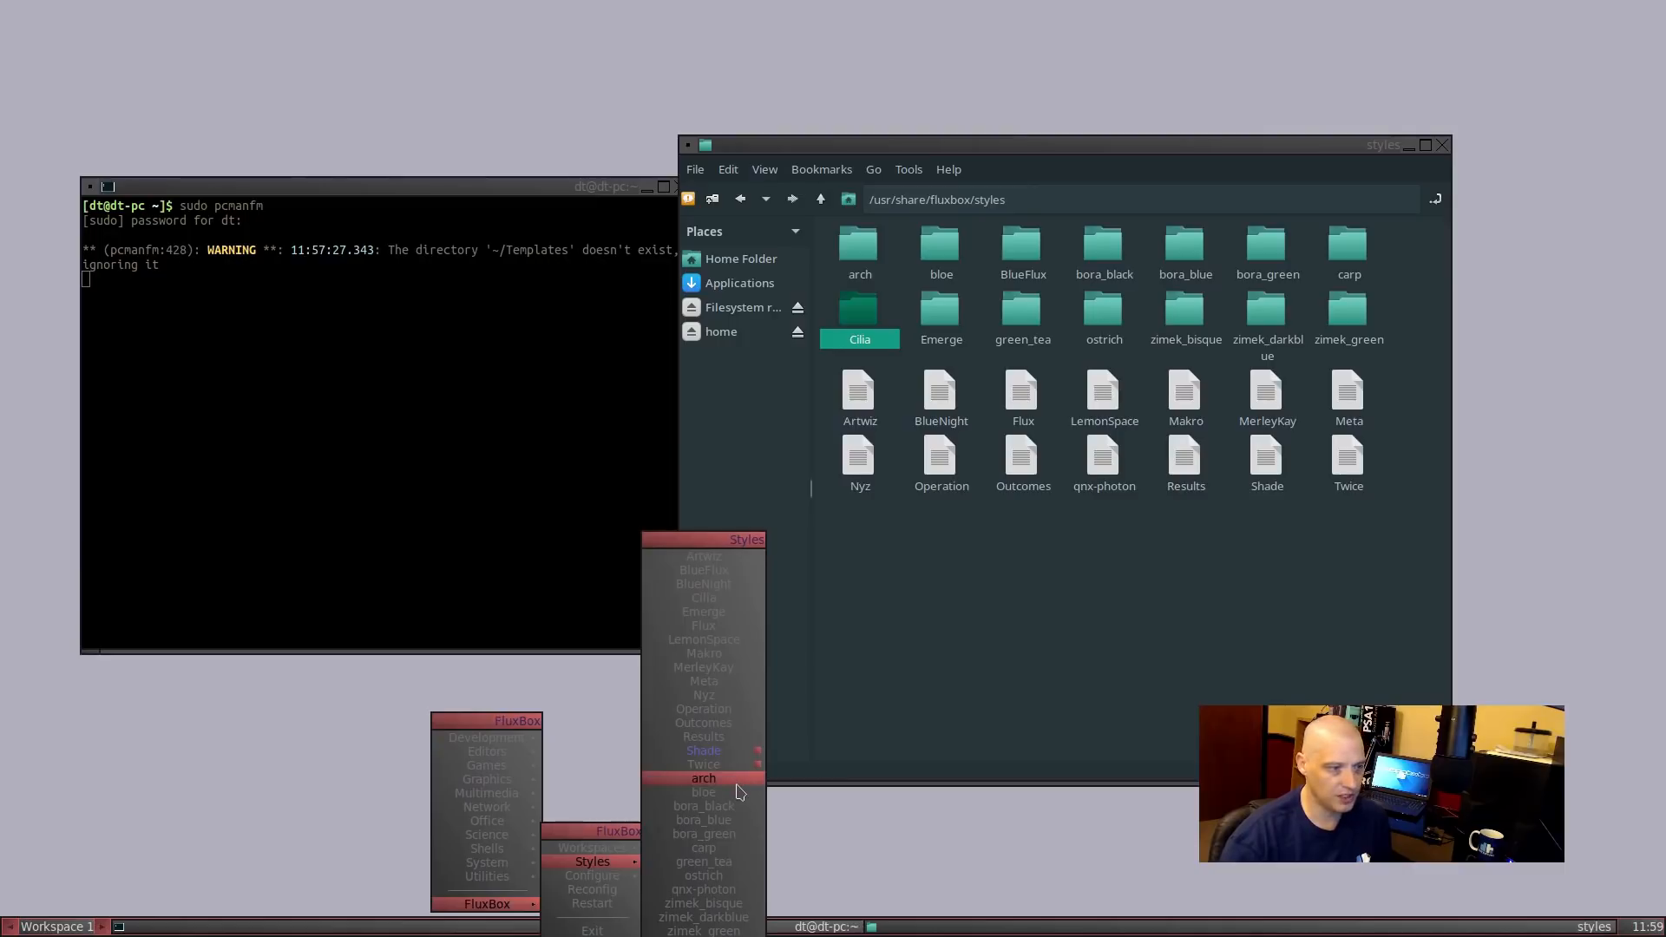
{"action": "left_click", "coordinate": [733, 779]}
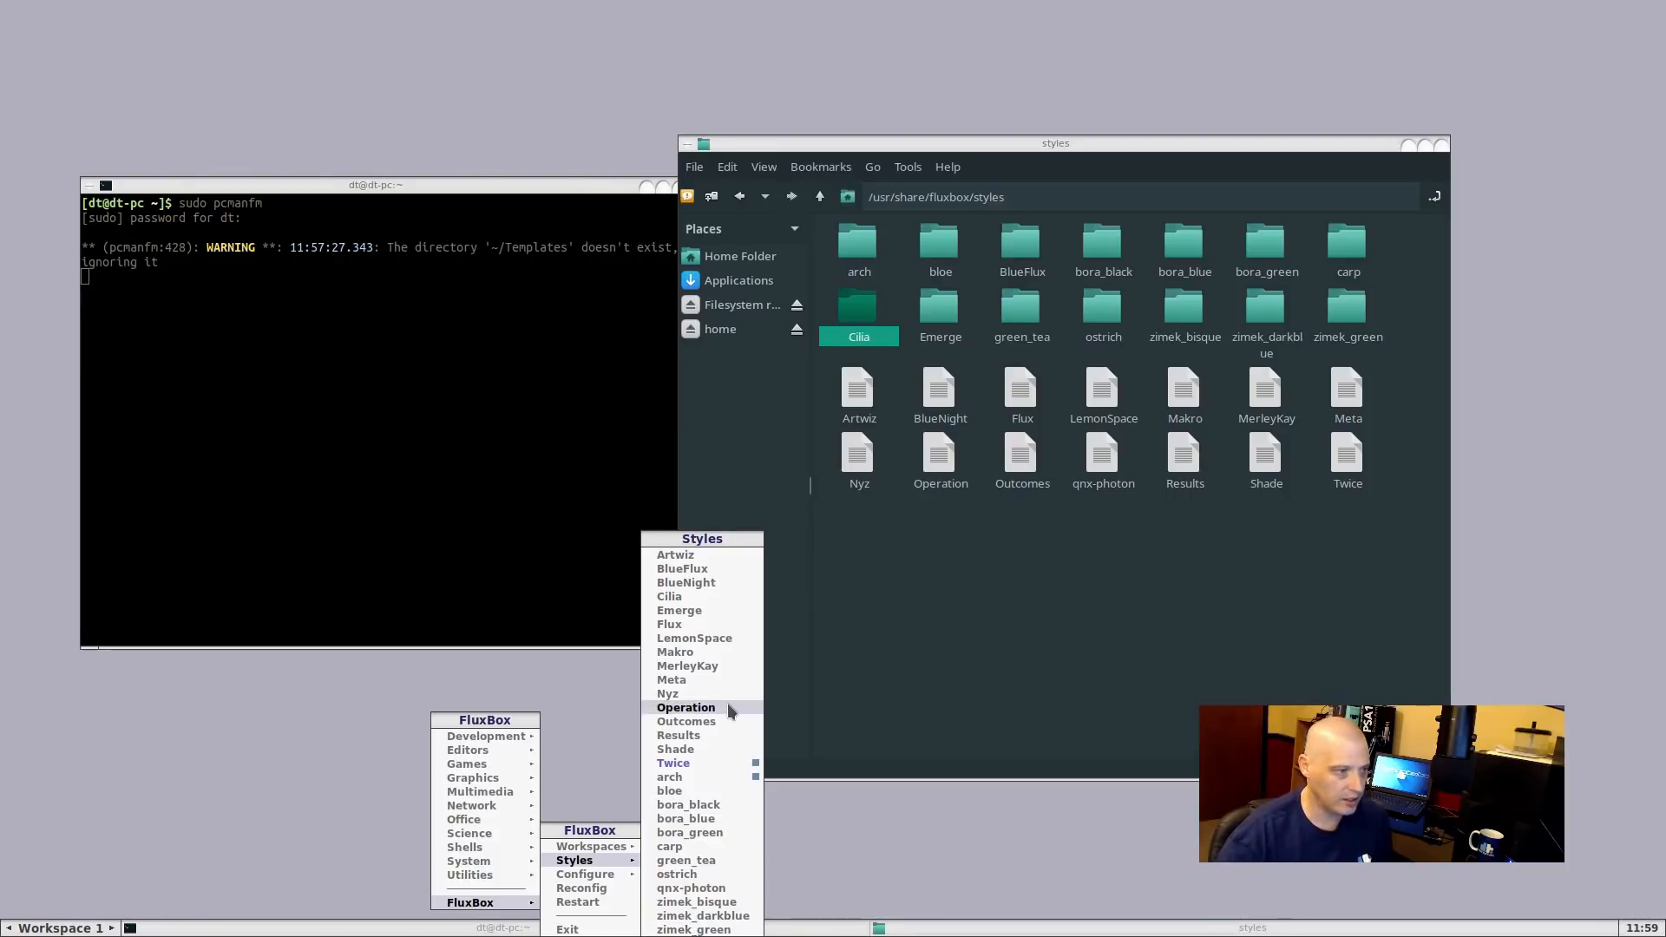
Apply the Cilia style, then close the file manager and the terminal window
{"action": "left_click", "coordinate": [682, 598]}
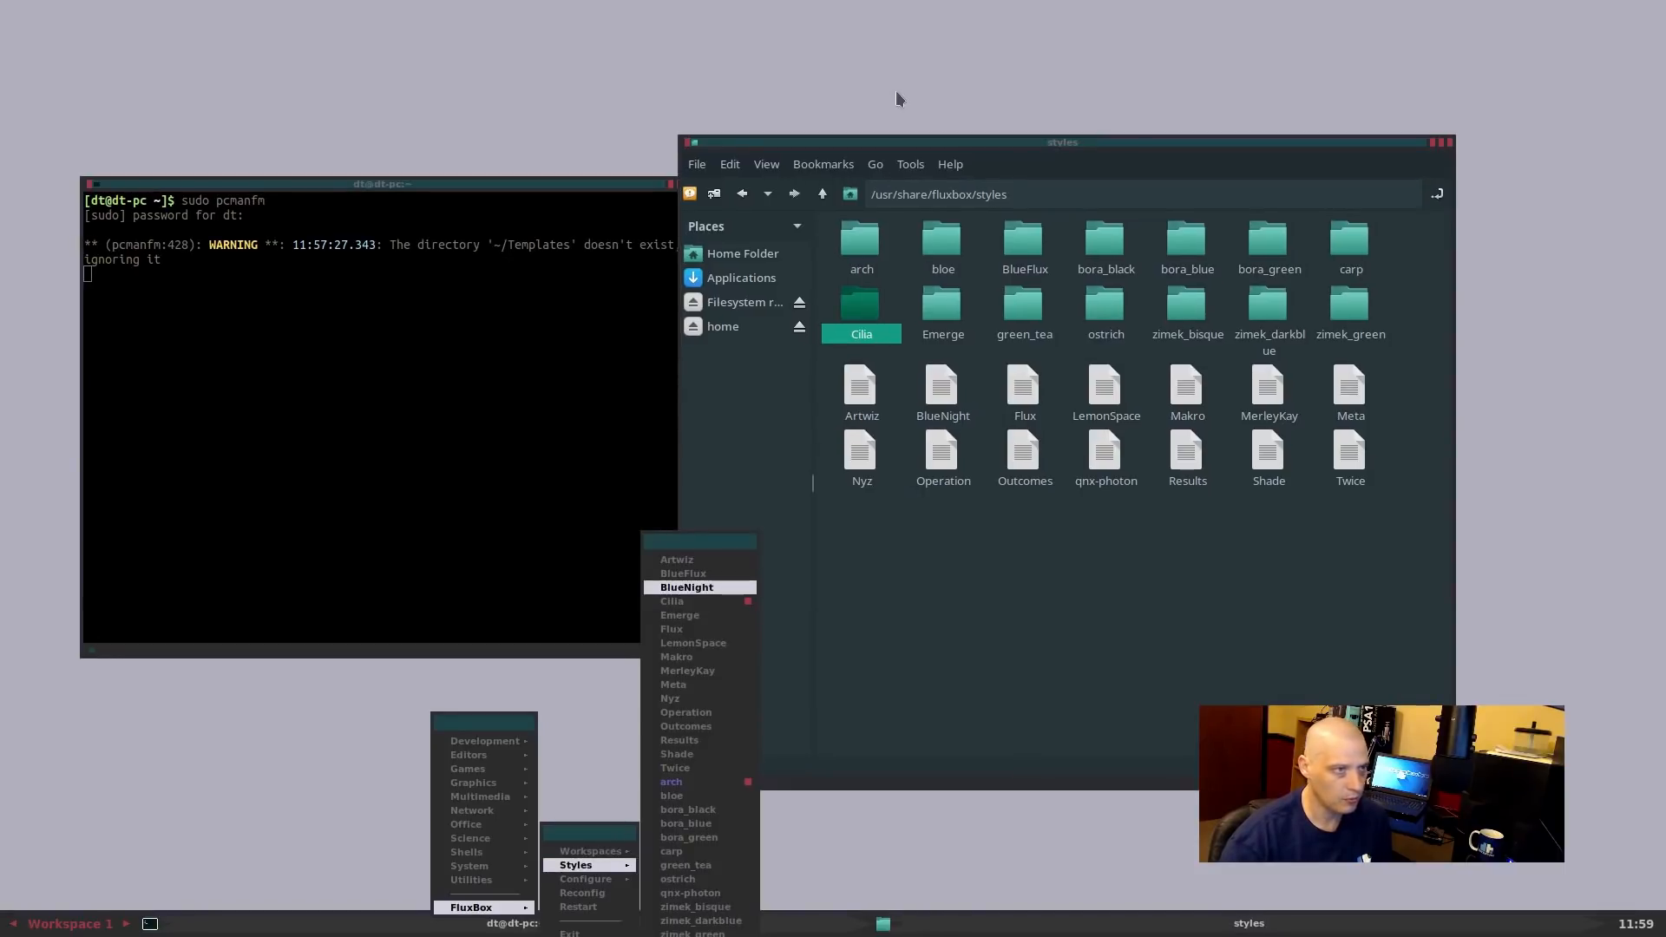
{"action": "left_click", "coordinate": [1448, 143]}
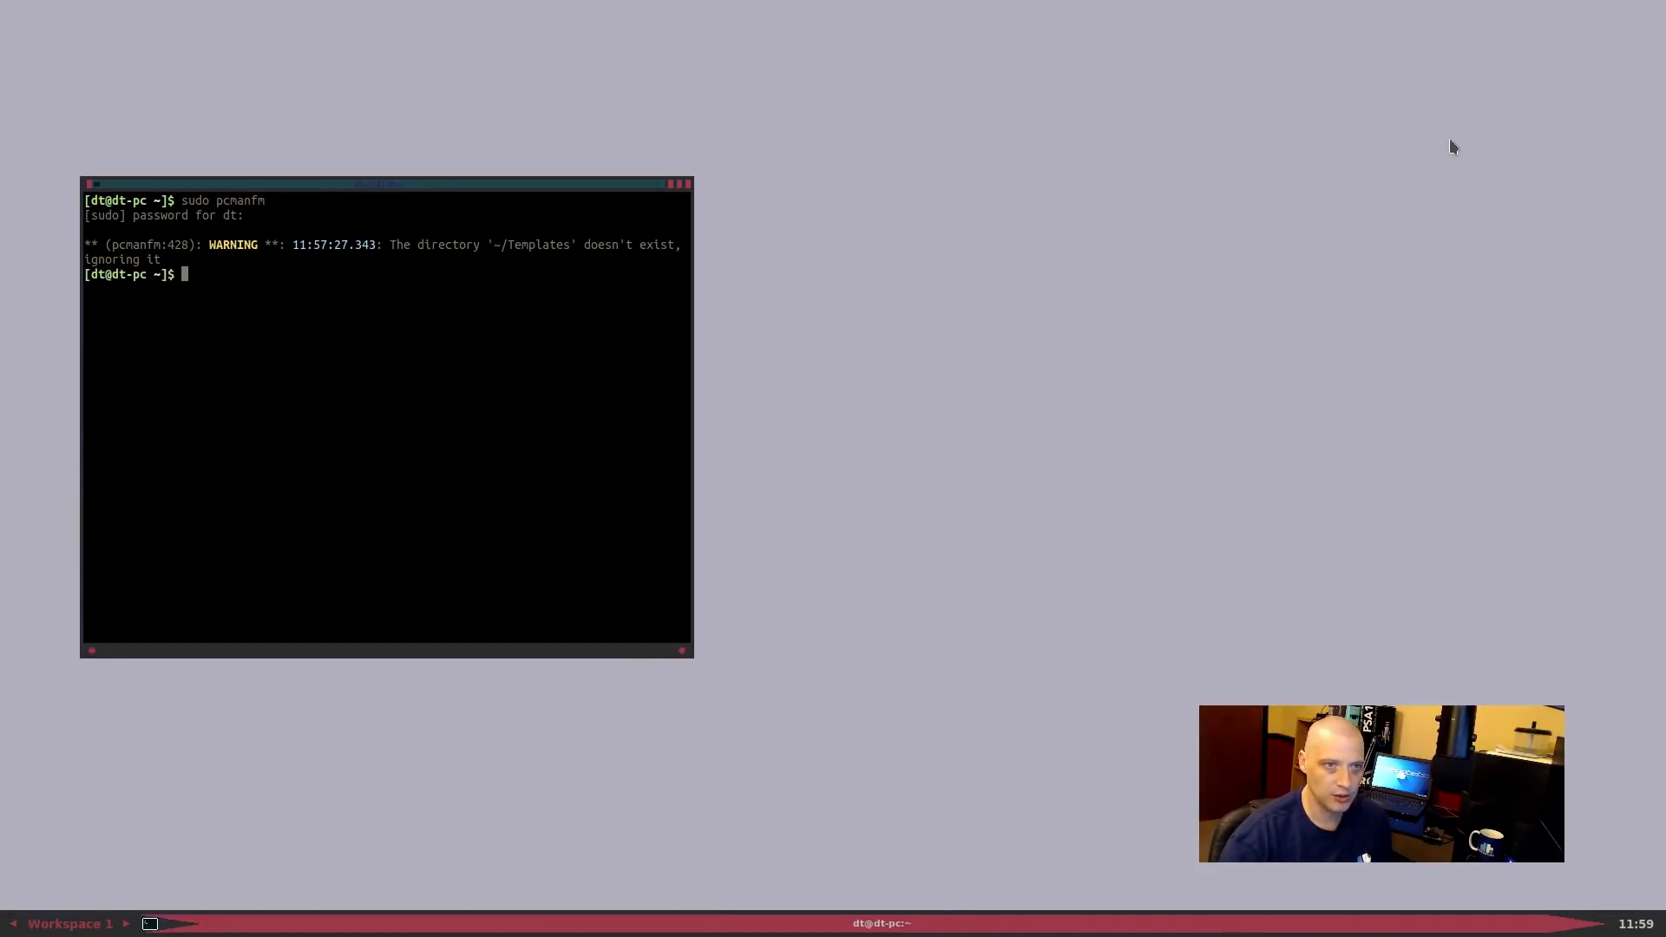
{"action": "left_click_drag", "start_coordinate": [483, 183], "coordinate": [706, 131]}
{"action": "left_click", "coordinate": [902, 132]}
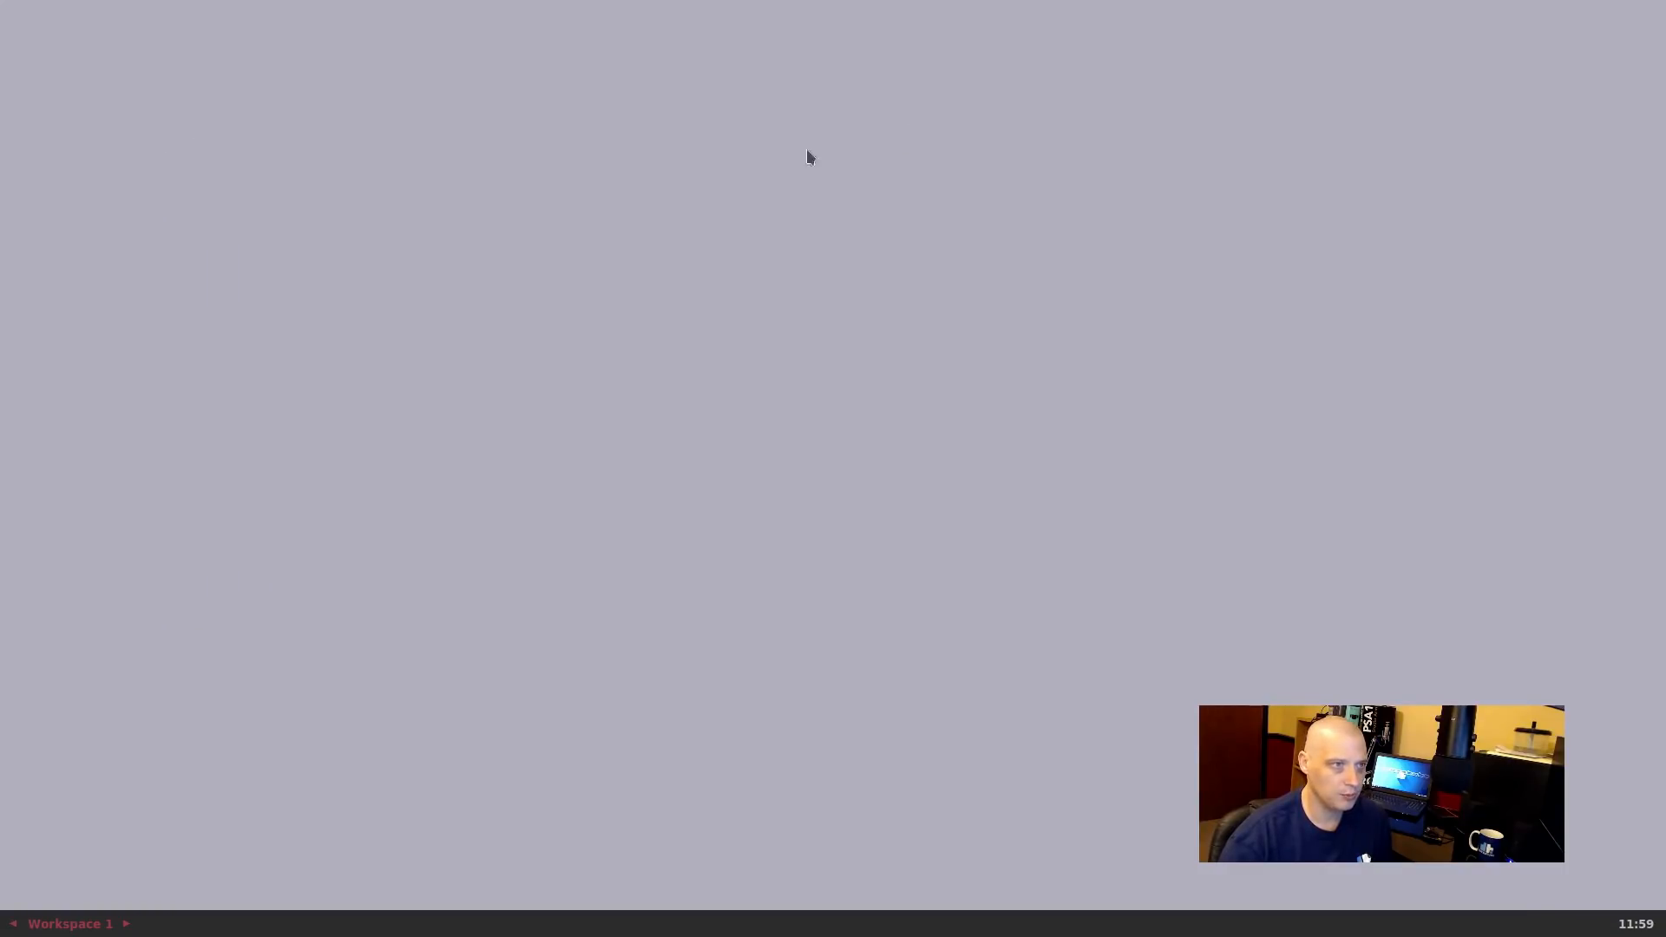
Launch File Manager PCManFM and move its window down and away from the desktop's upper edge
{"action": "right_click", "coordinate": [314, 128]}
{"action": "mouse_move", "coordinate": [357, 222]}
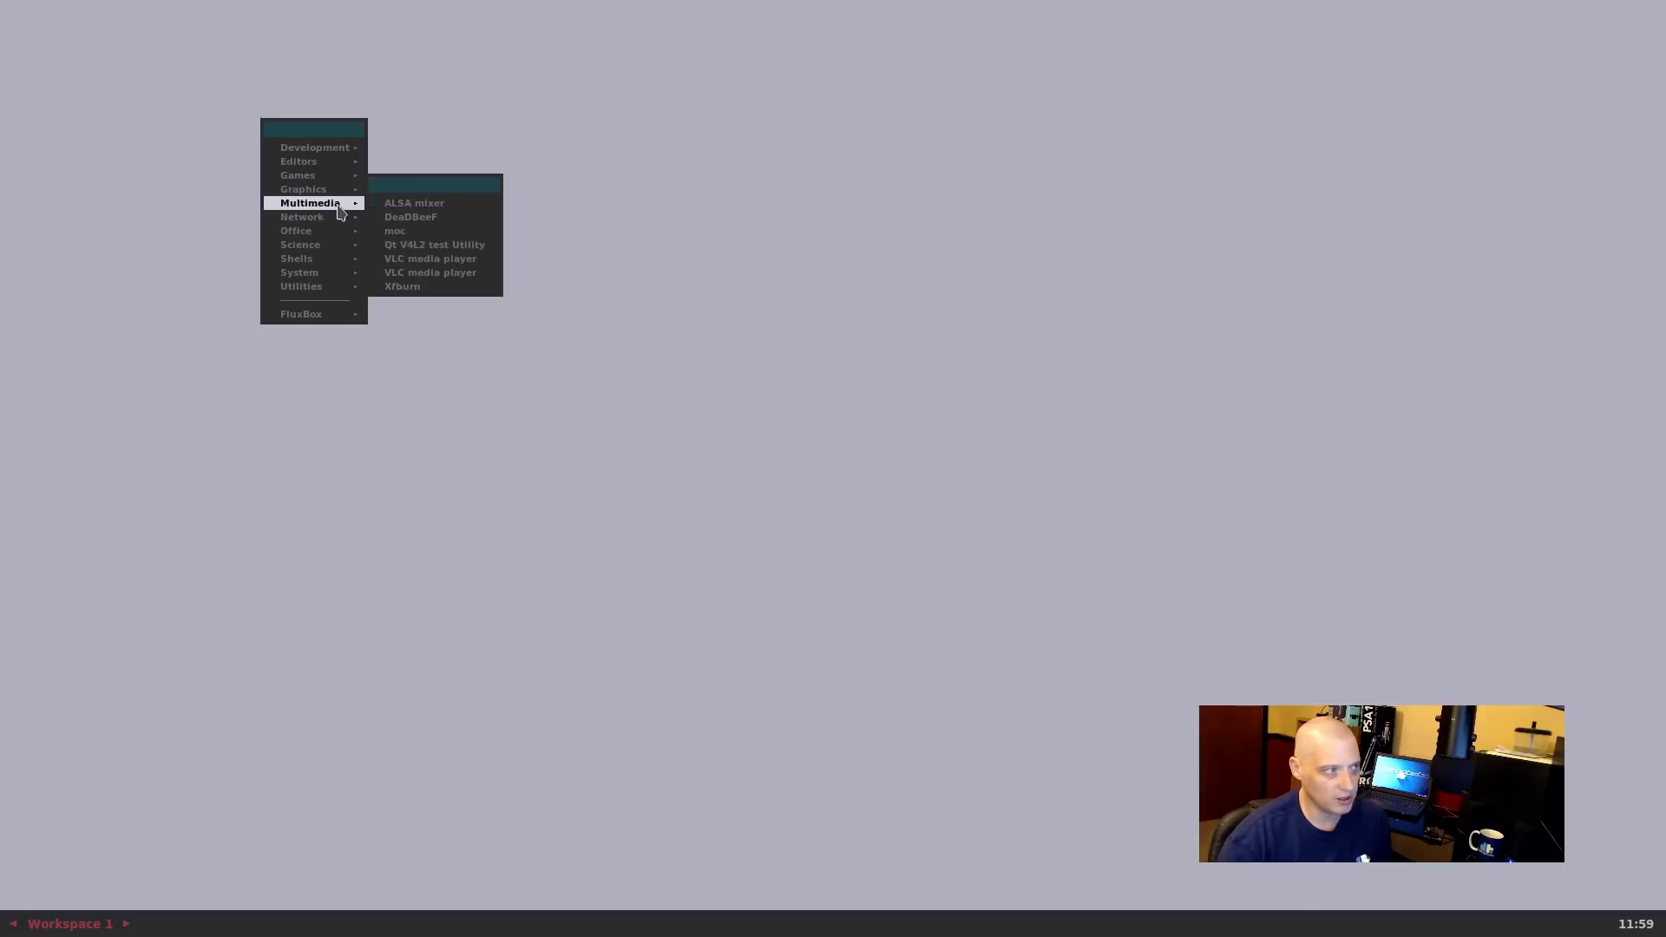
{"action": "mouse_move", "coordinate": [338, 261]}
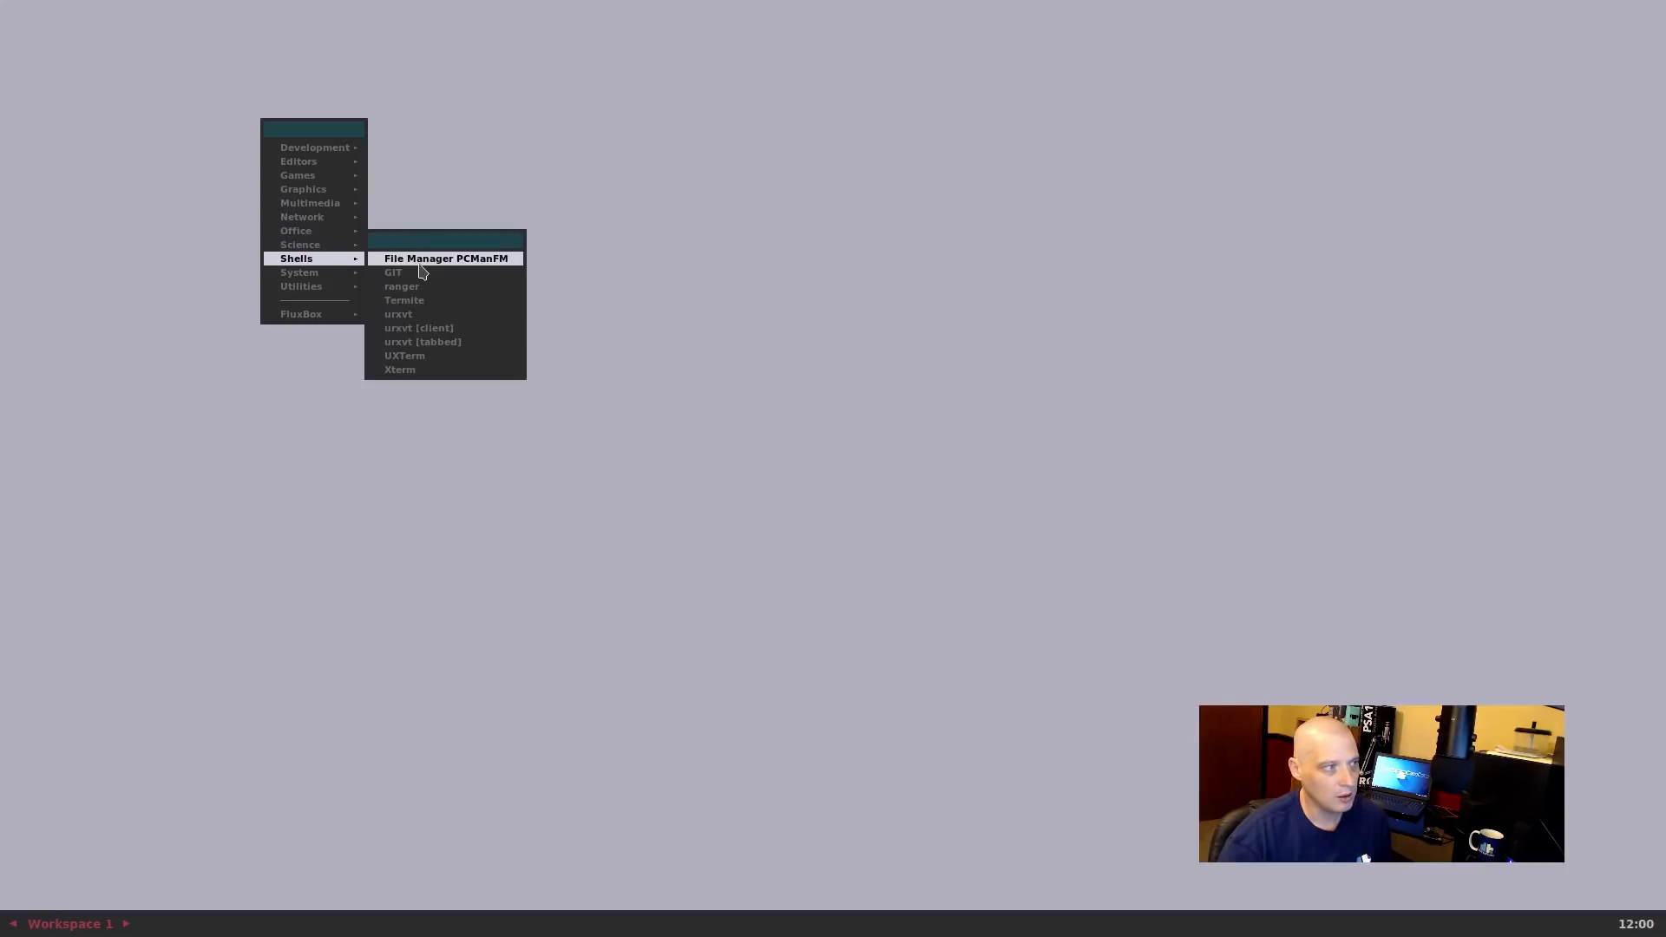
{"action": "left_click", "coordinate": [420, 261]}
{"action": "left_click_drag", "start_coordinate": [505, 11], "coordinate": [717, 236]}
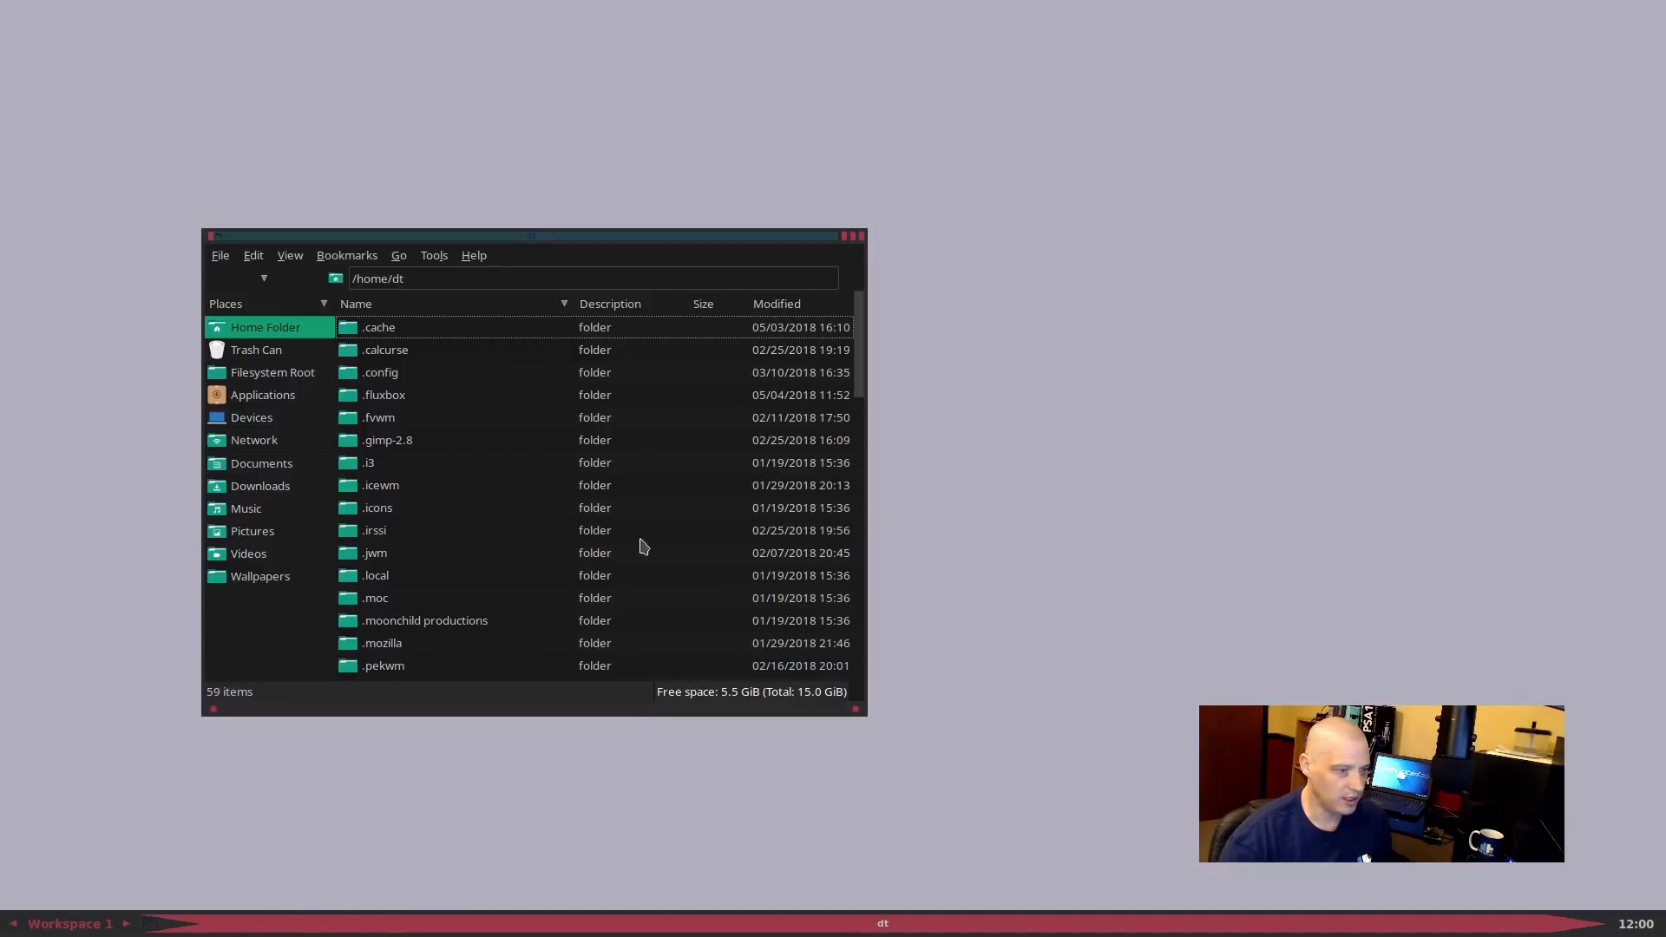
Open a second PCManFM window and place it beside the first one, below the desktop's upper edge
{"action": "right_click", "coordinate": [945, 533]}
{"action": "mouse_move", "coordinate": [987, 562]}
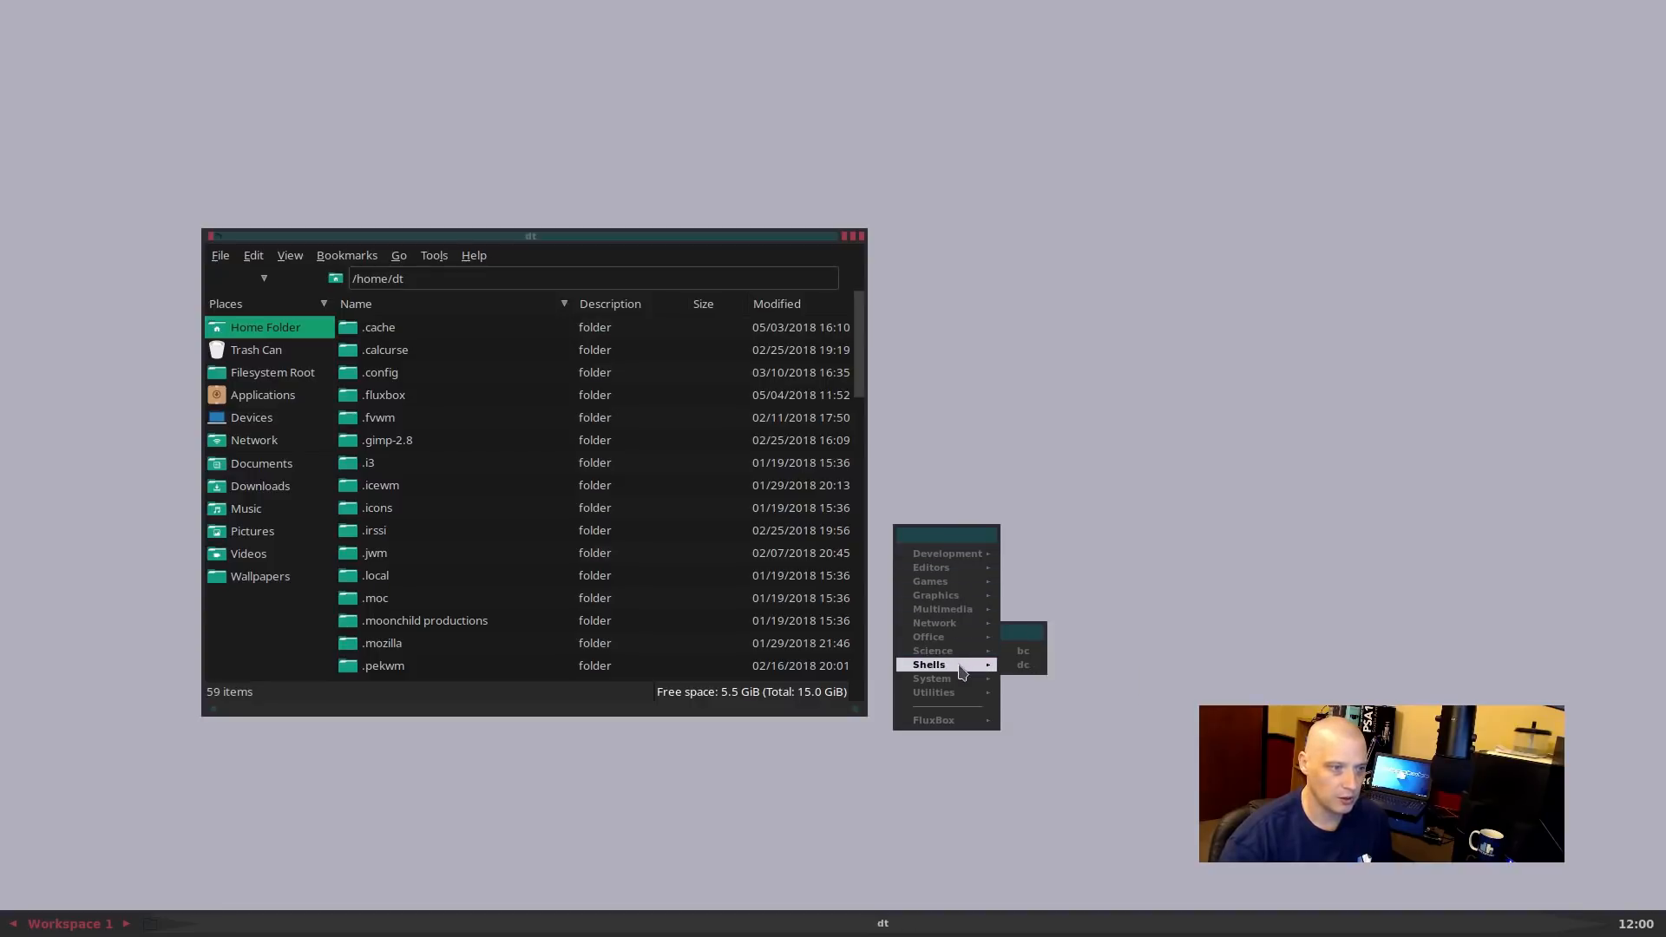
{"action": "left_click", "coordinate": [1022, 668]}
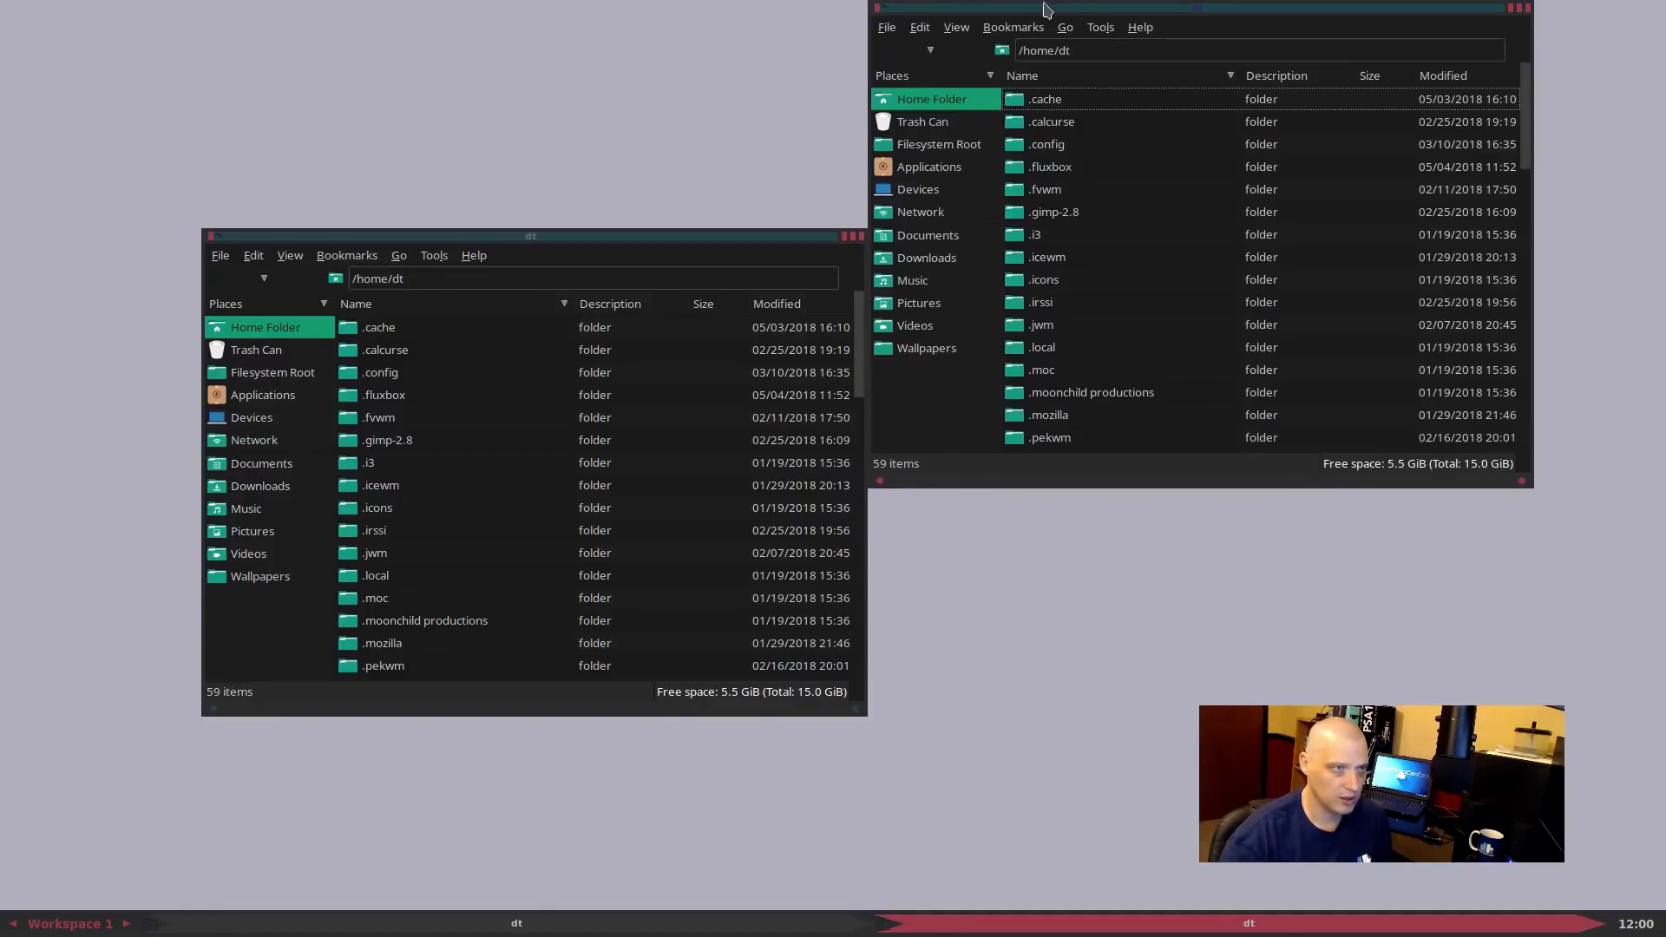
{"action": "left_click_drag", "start_coordinate": [1031, 6], "coordinate": [1017, 198]}
Launch the Termite terminal alongside the two file manager windows
{"action": "right_click", "coordinate": [984, 141]}
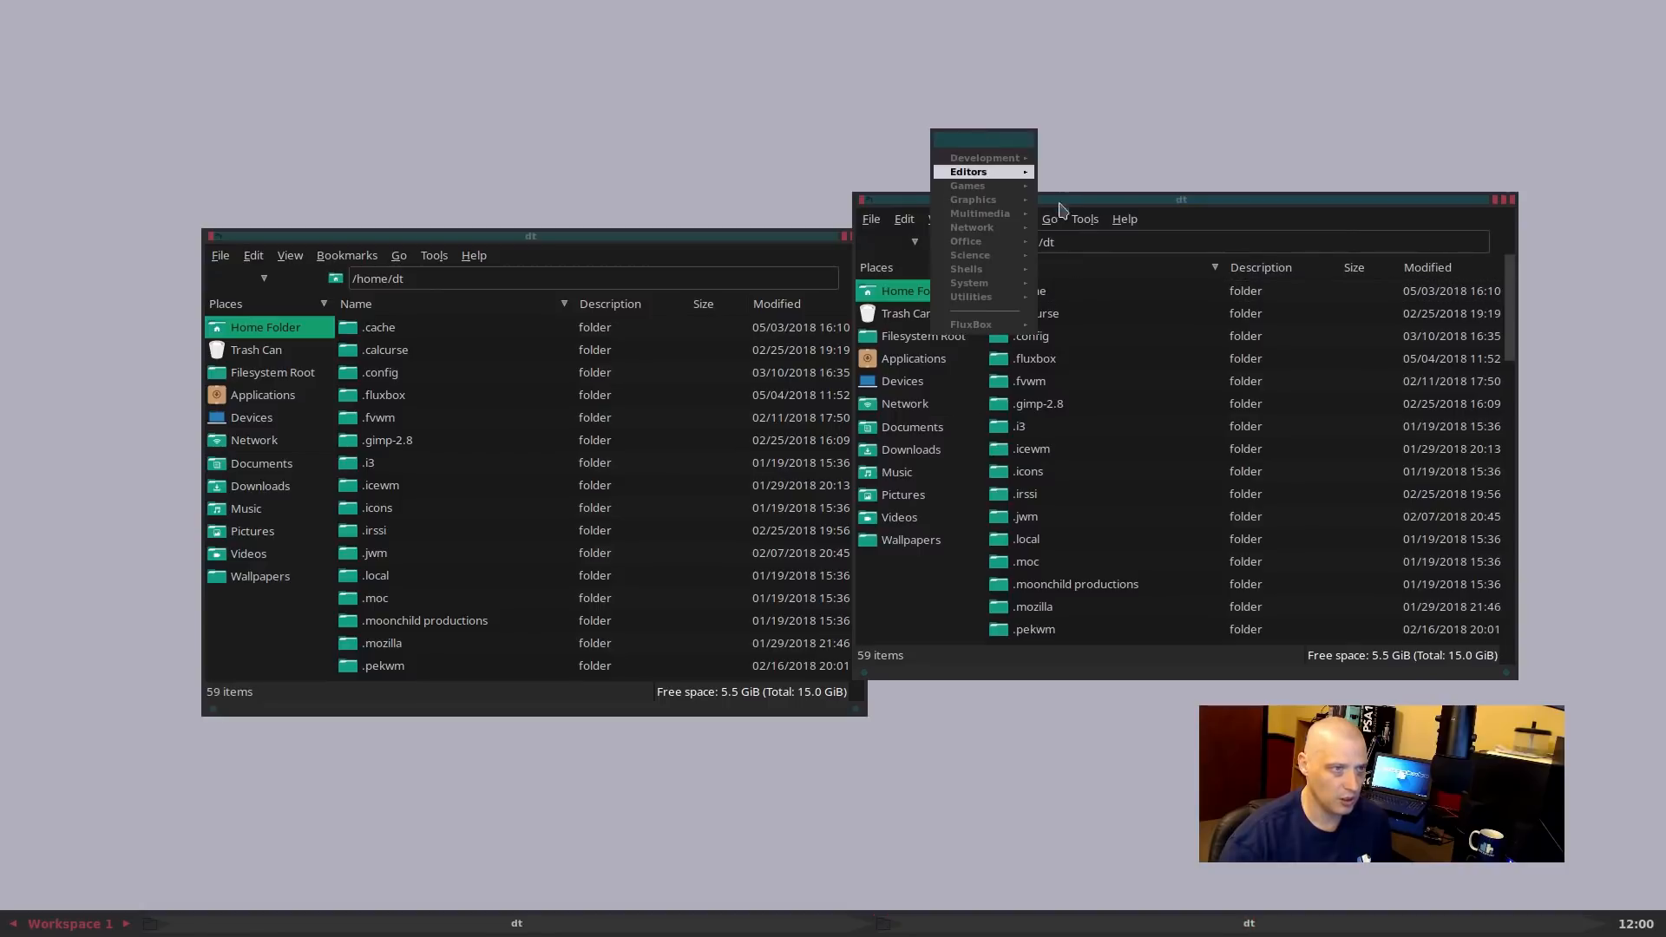
{"action": "mouse_move", "coordinate": [1006, 270]}
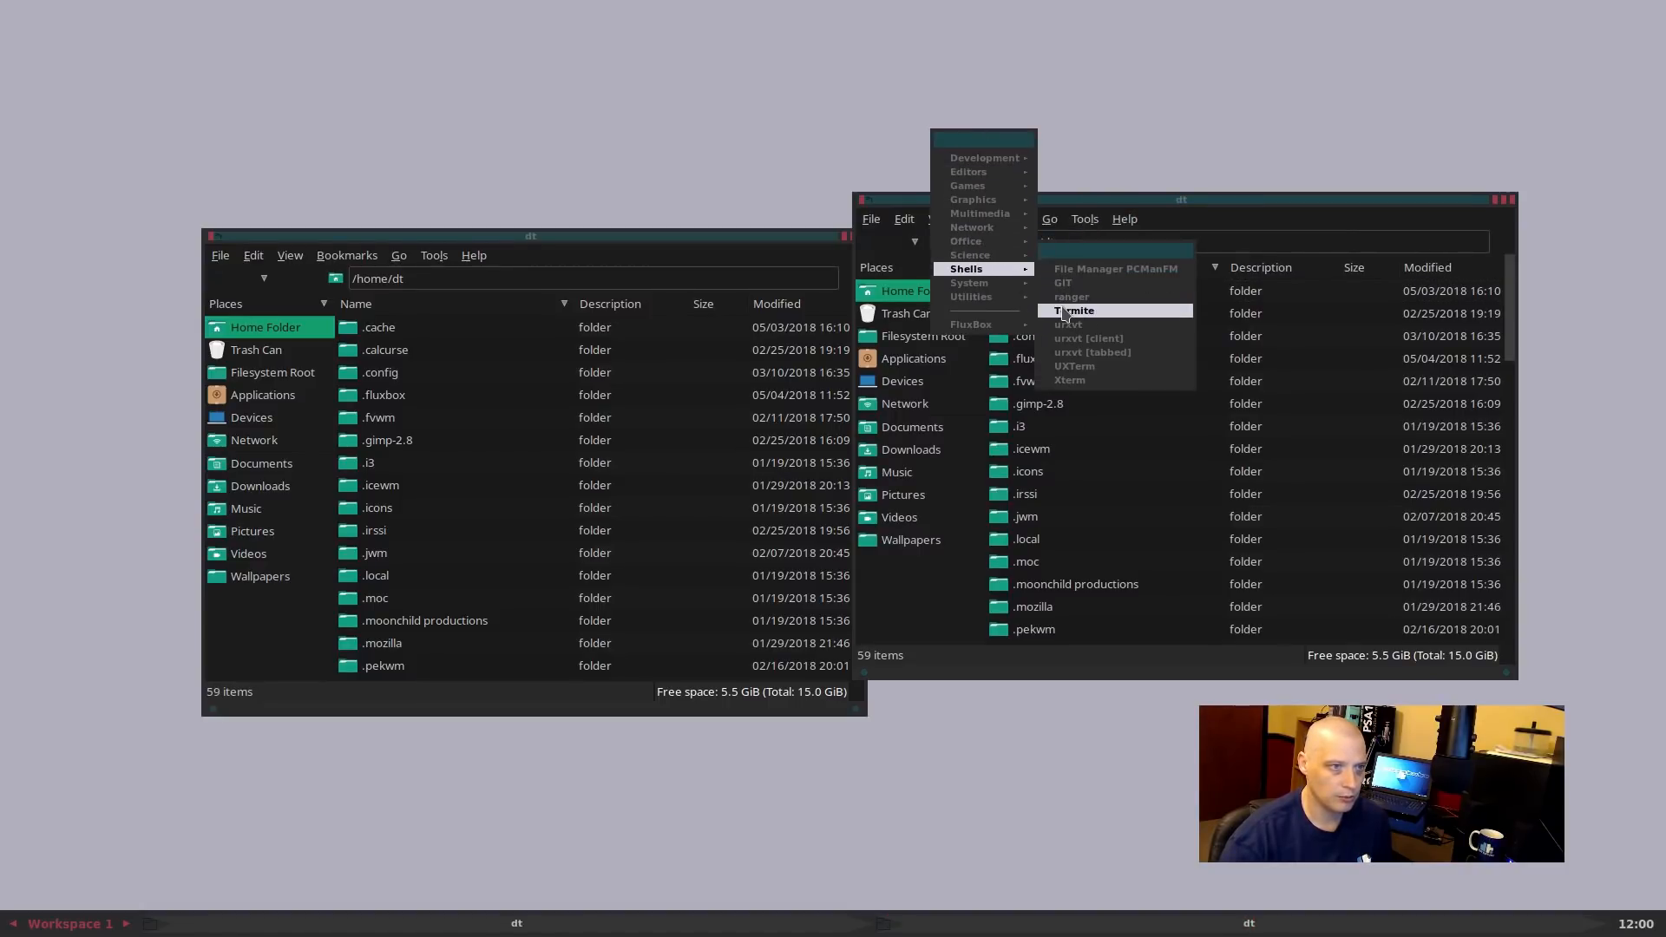
{"action": "left_click", "coordinate": [1073, 310]}
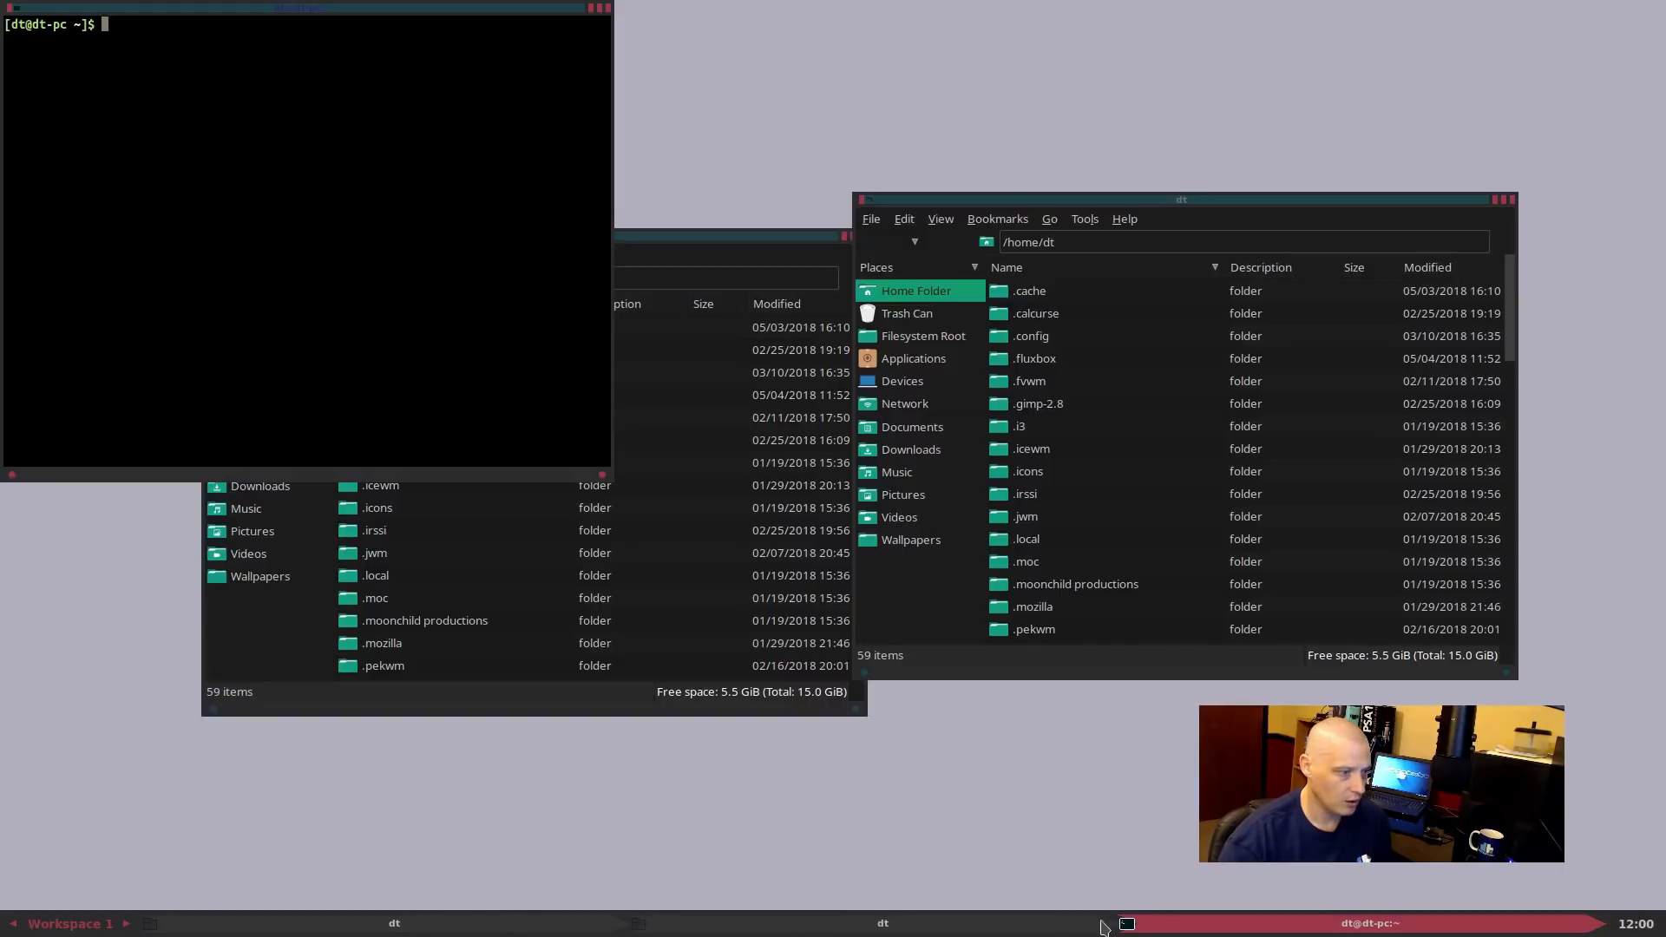
Switch focus between the two file manager windows, raising the first above the terminal and ending on the second
{"action": "left_click", "coordinate": [1013, 924]}
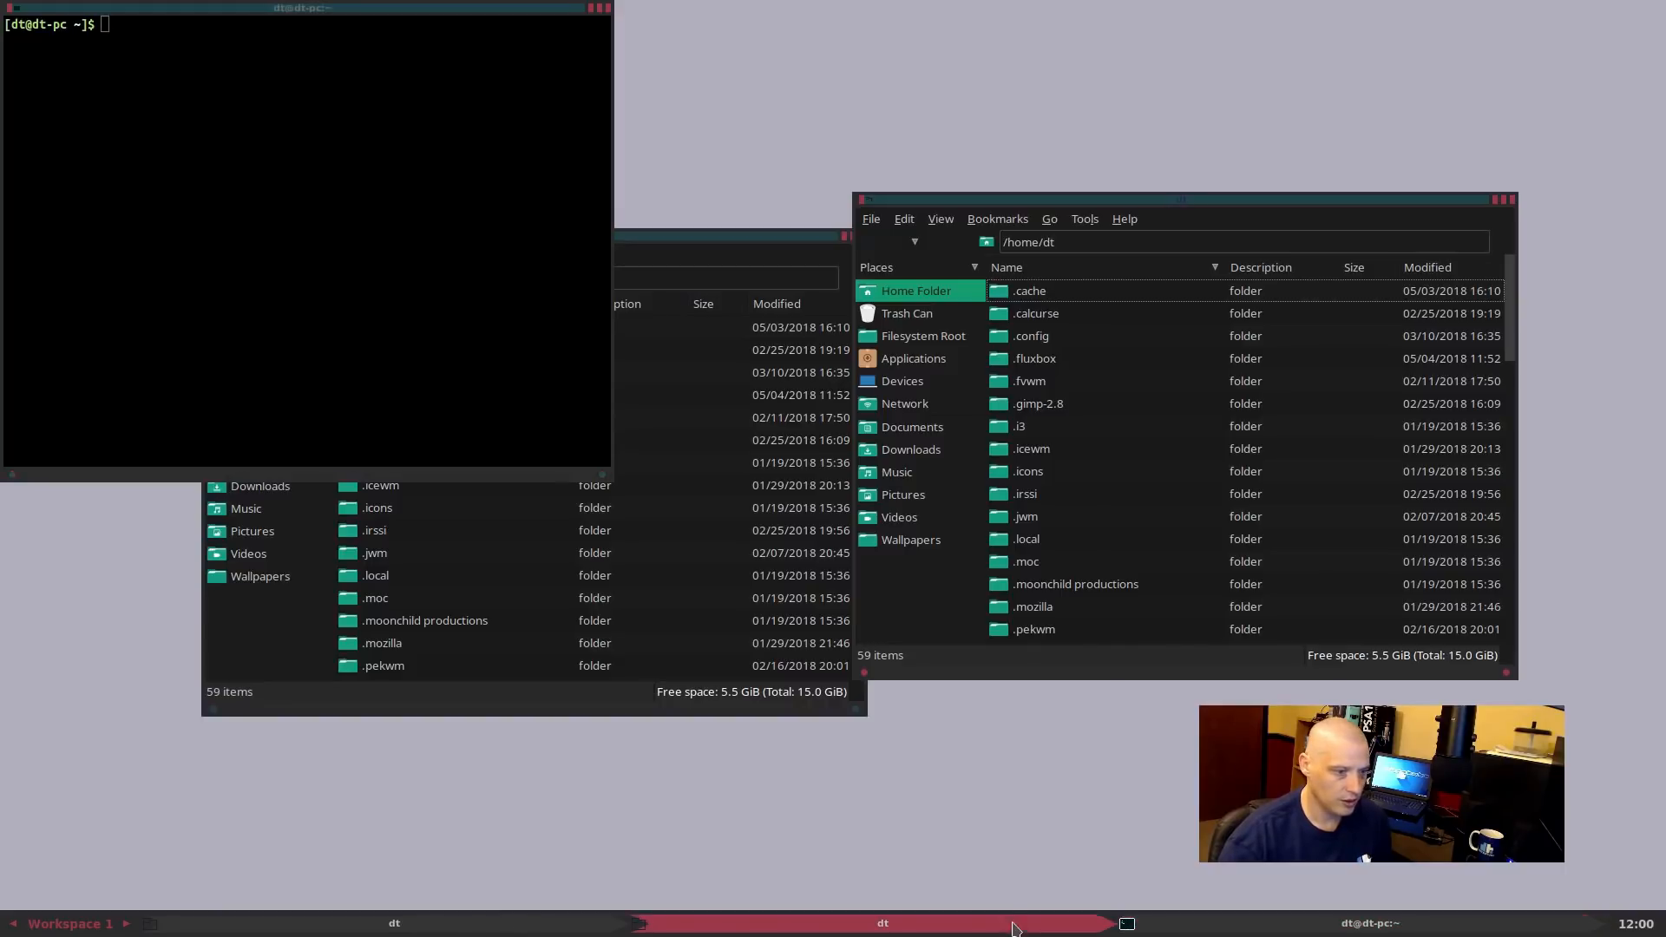
{"action": "left_click", "coordinate": [560, 928]}
{"action": "left_click", "coordinate": [677, 928]}
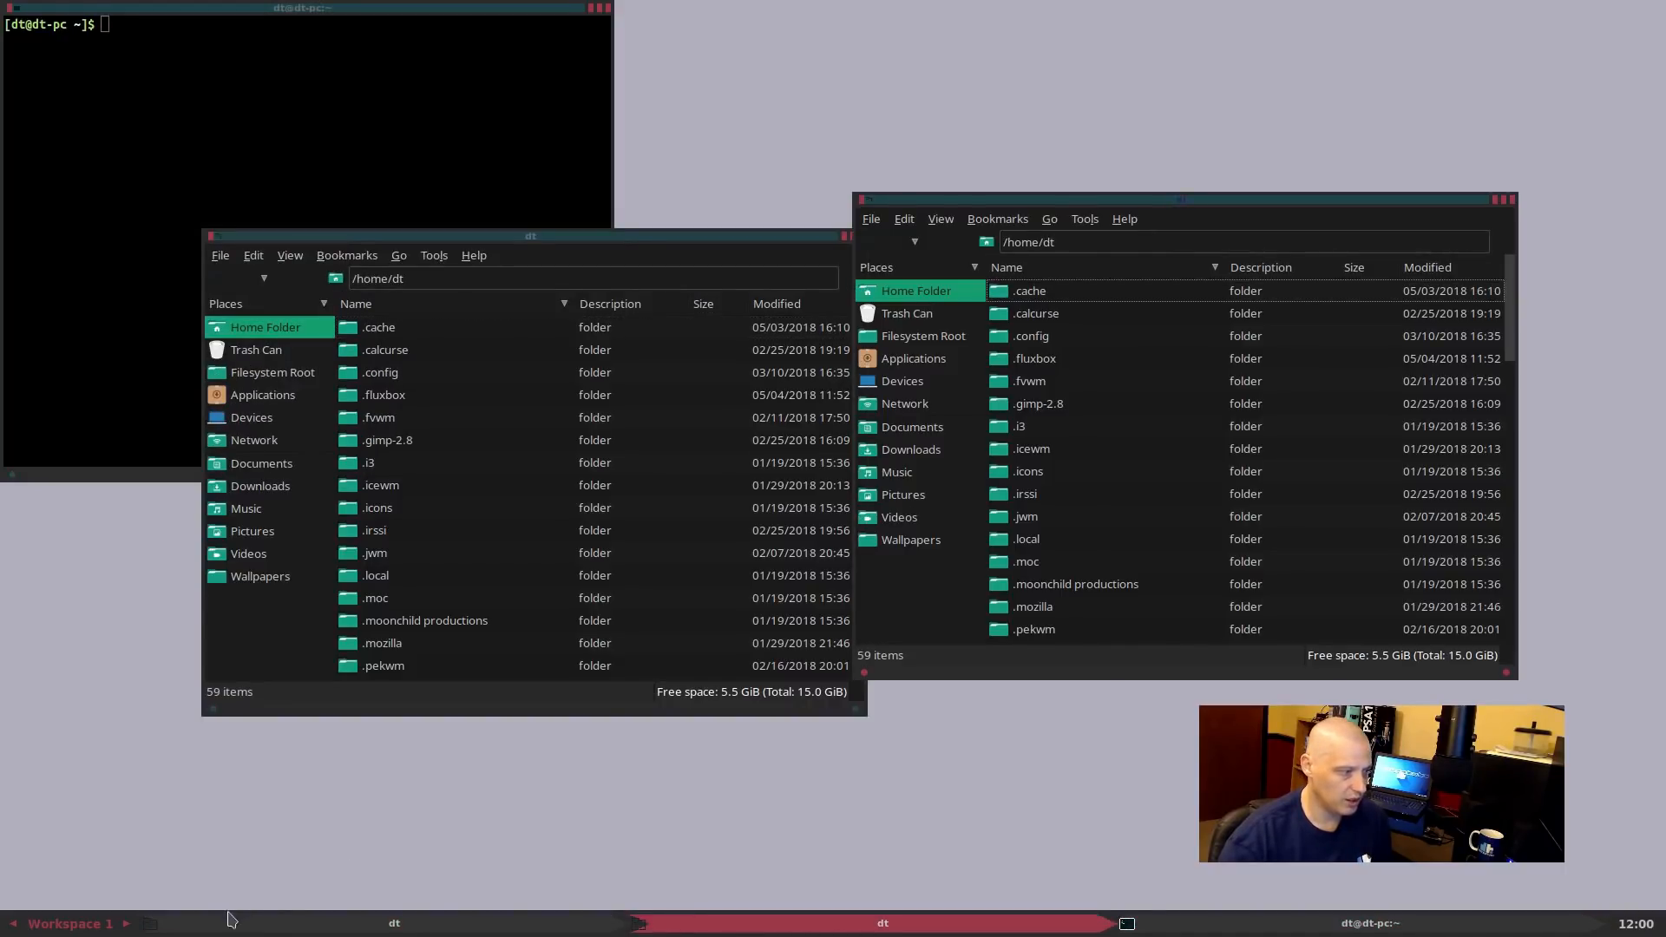
Switch focus between the first file manager window and the terminal, ending on the terminal, and close the terminal
{"action": "left_click", "coordinate": [184, 928]}
{"action": "left_click", "coordinate": [1325, 930]}
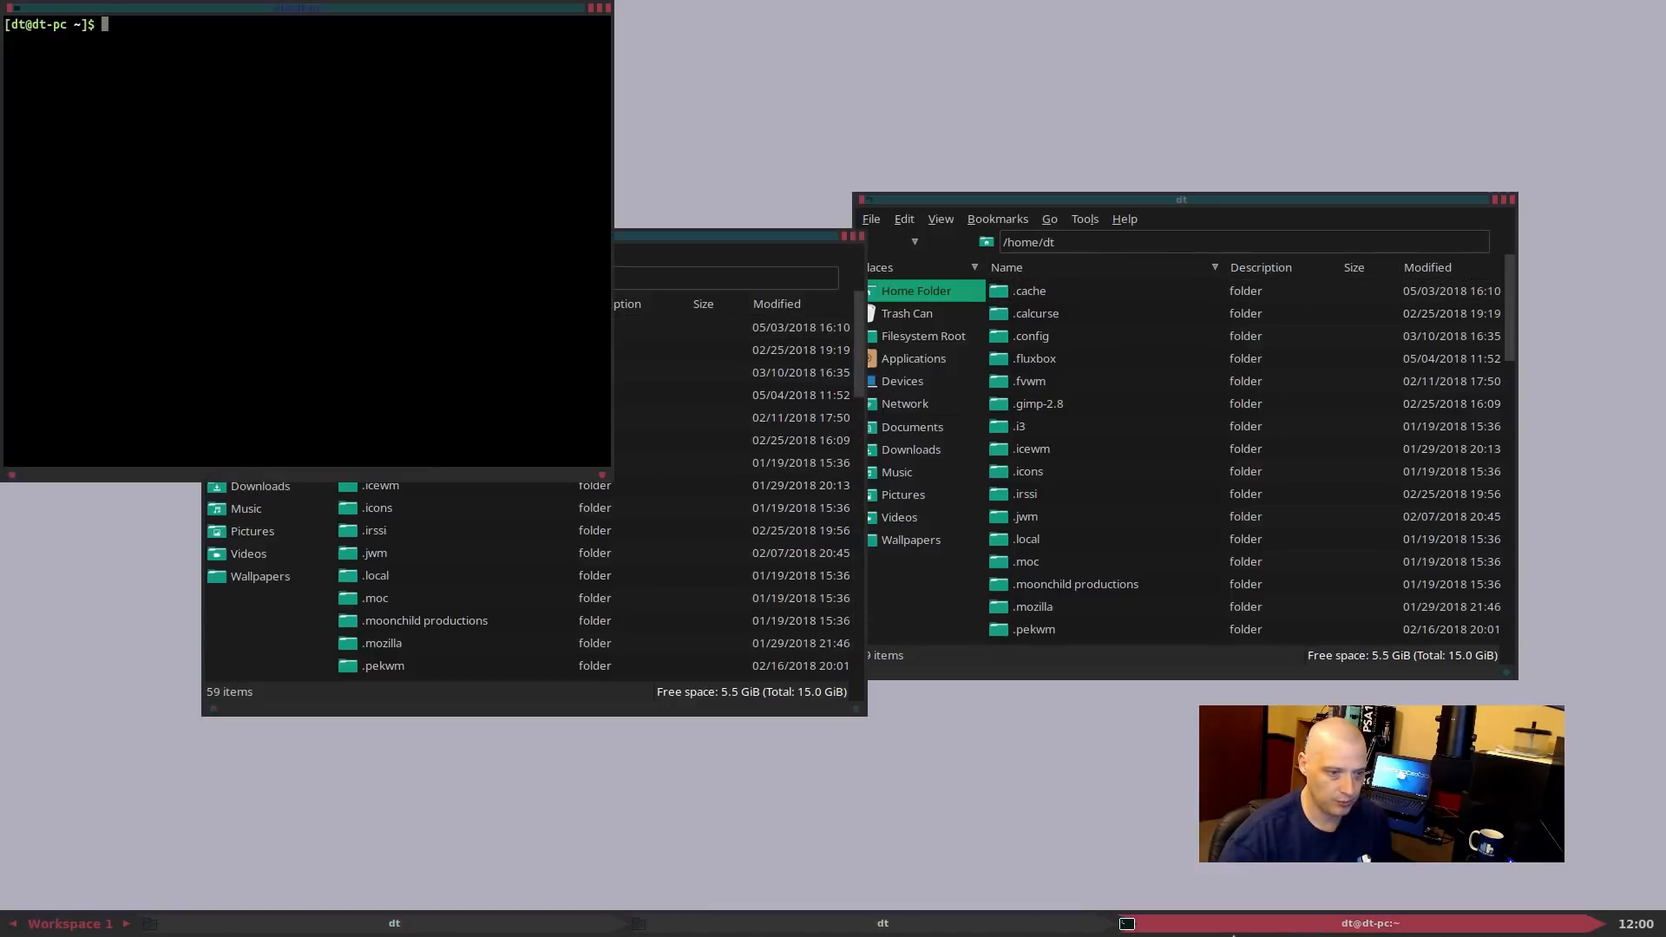
{"action": "left_click", "coordinate": [210, 927]}
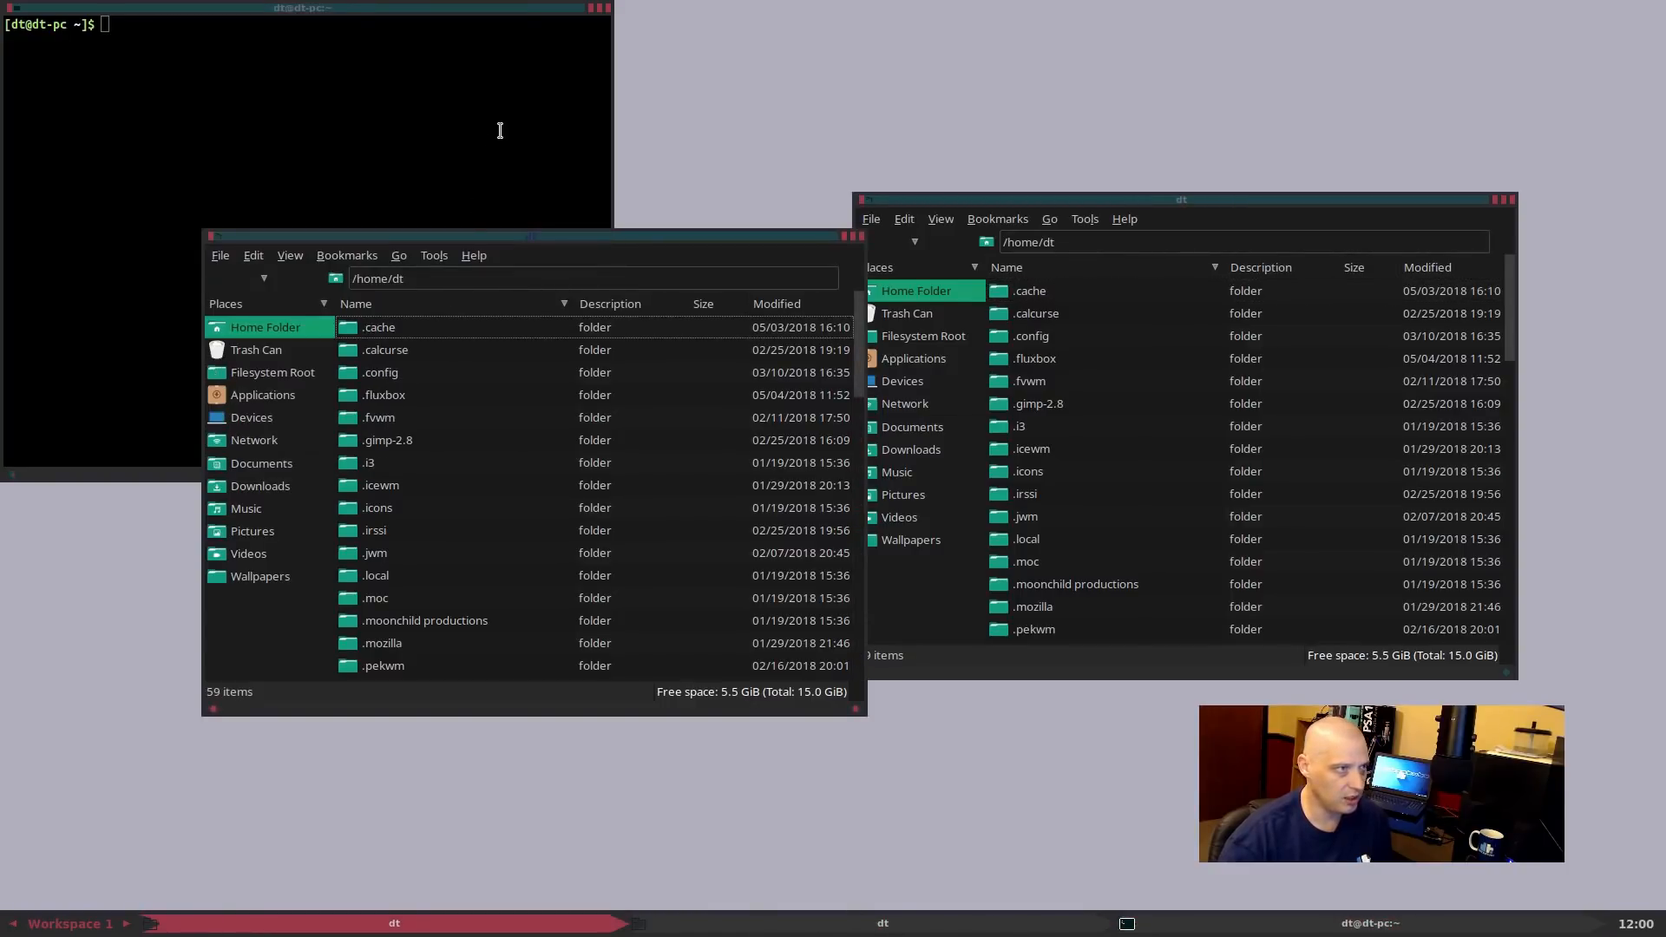
{"action": "left_click", "coordinate": [509, 22]}
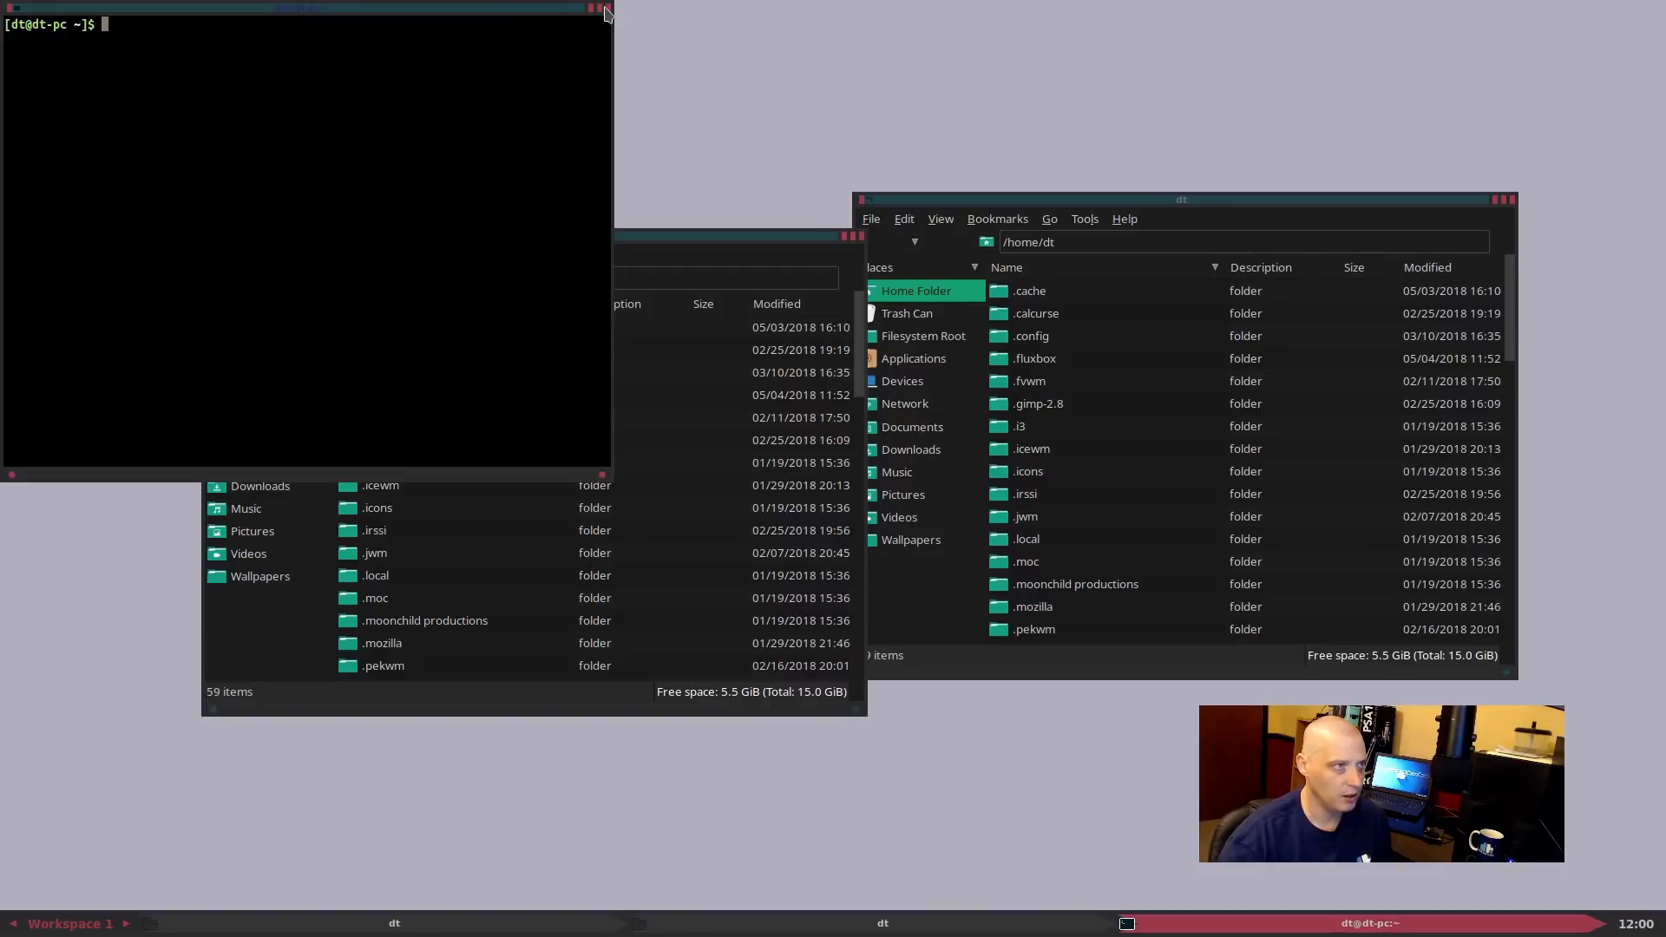
{"action": "left_click", "coordinate": [607, 8]}
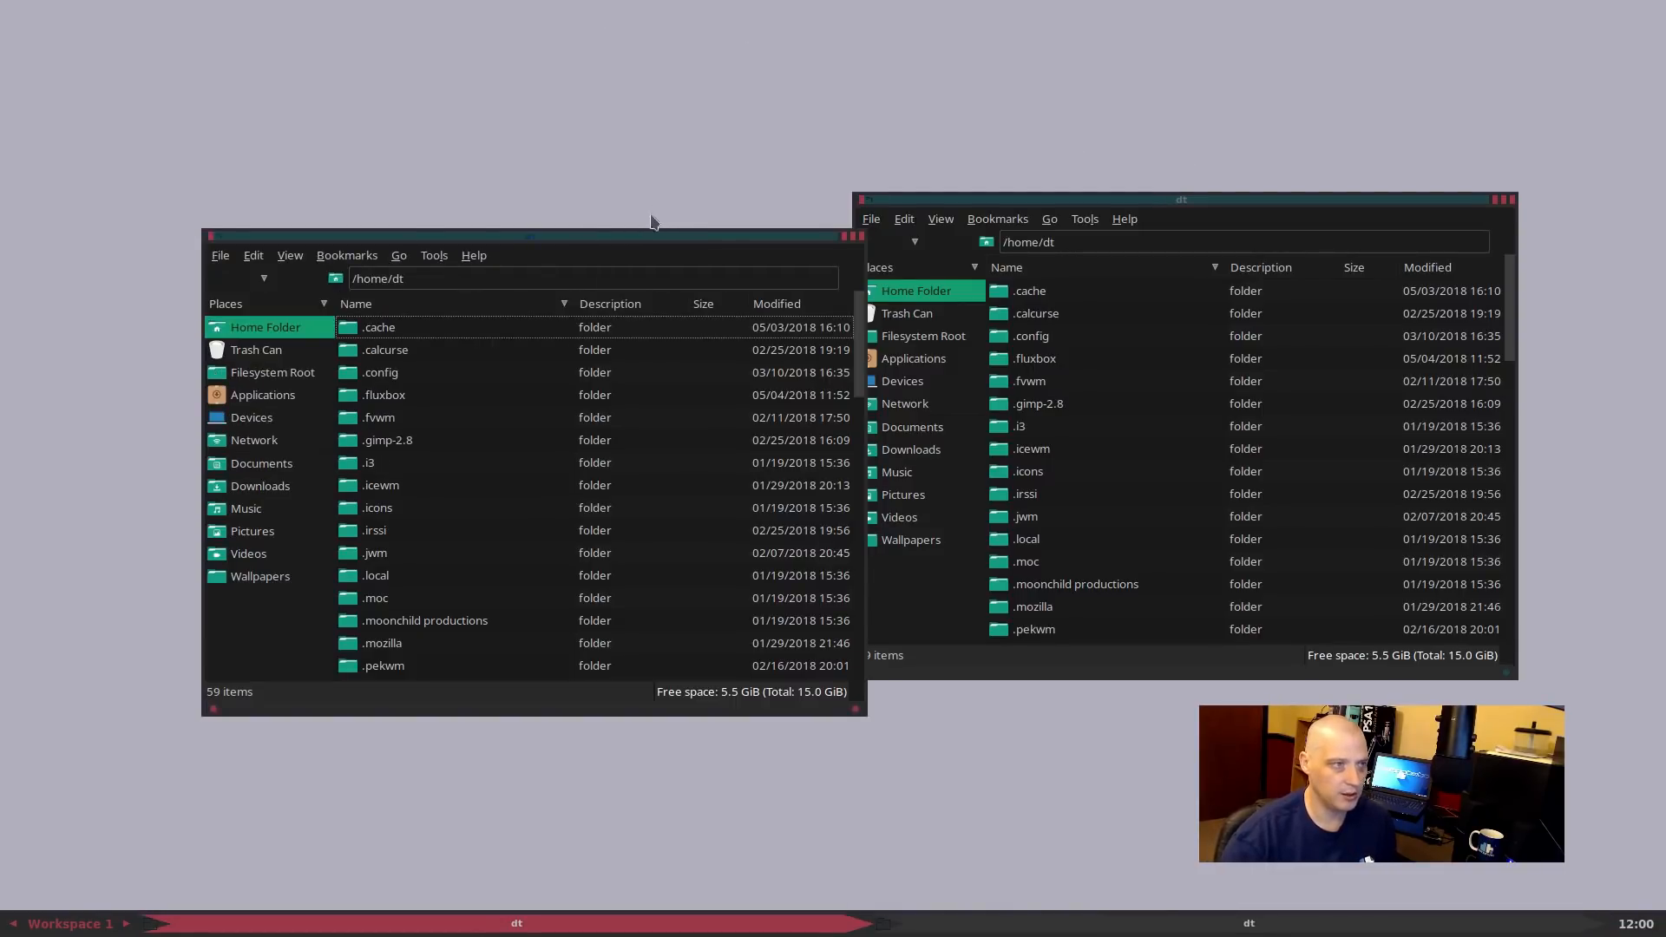
Move the two file manager windows apart, the first up and left and the second down and right
{"action": "left_click_drag", "start_coordinate": [643, 234], "coordinate": [568, 96]}
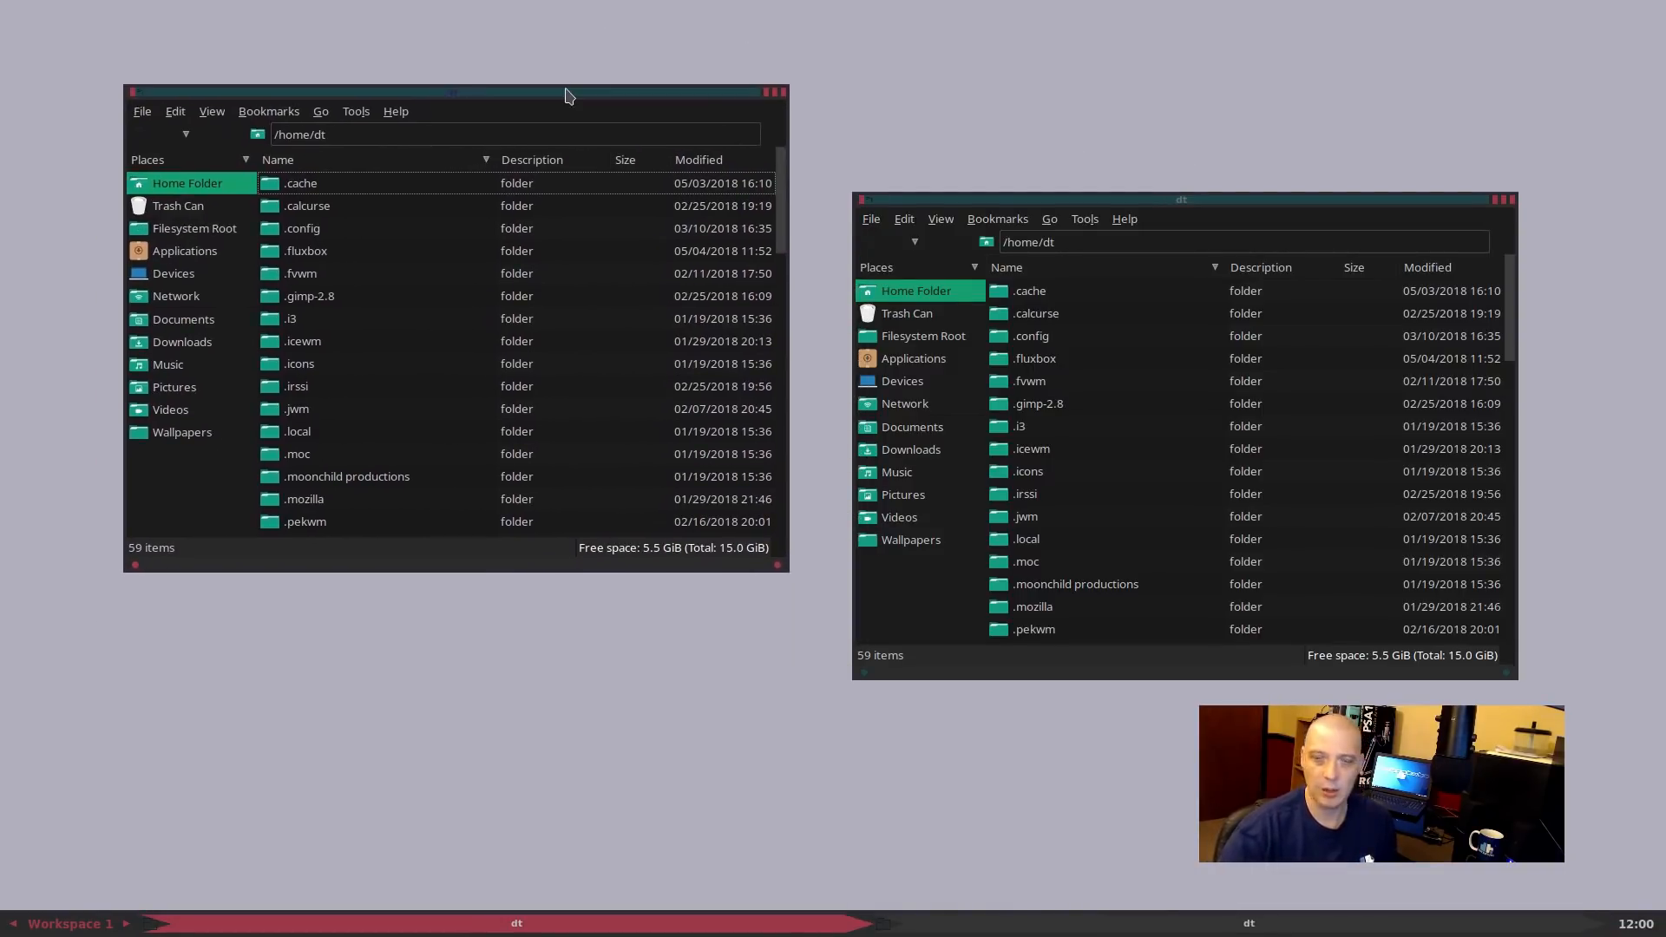
{"action": "left_click_drag", "start_coordinate": [1189, 202], "coordinate": [1241, 306]}
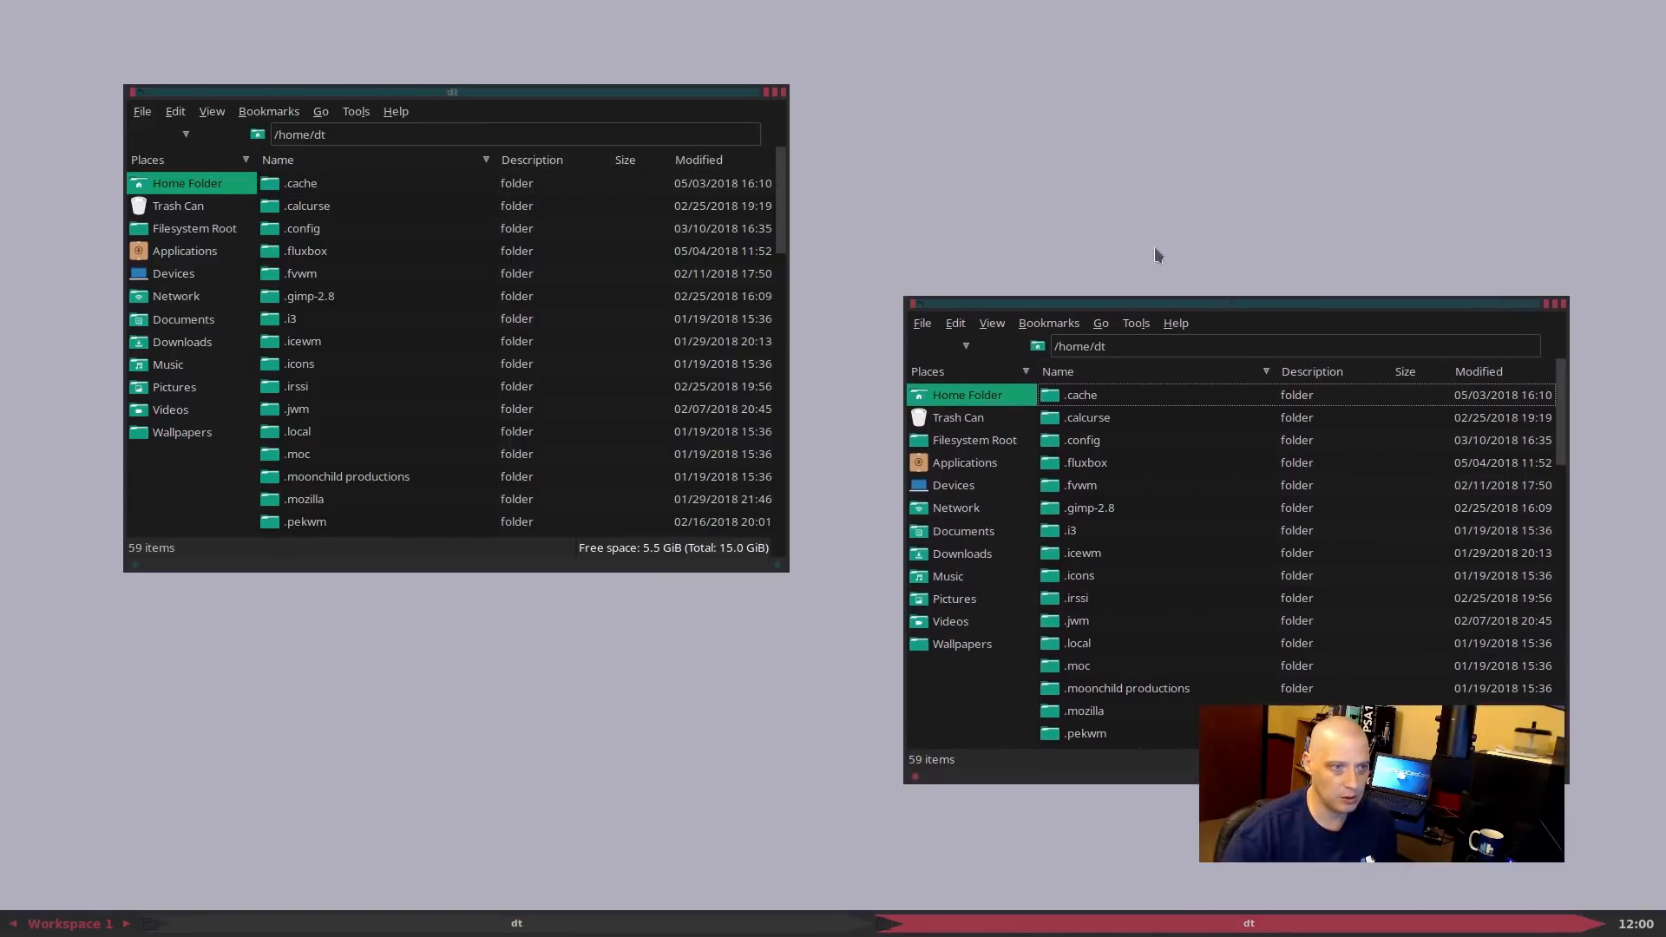
{"action": "right_click", "coordinate": [968, 99]}
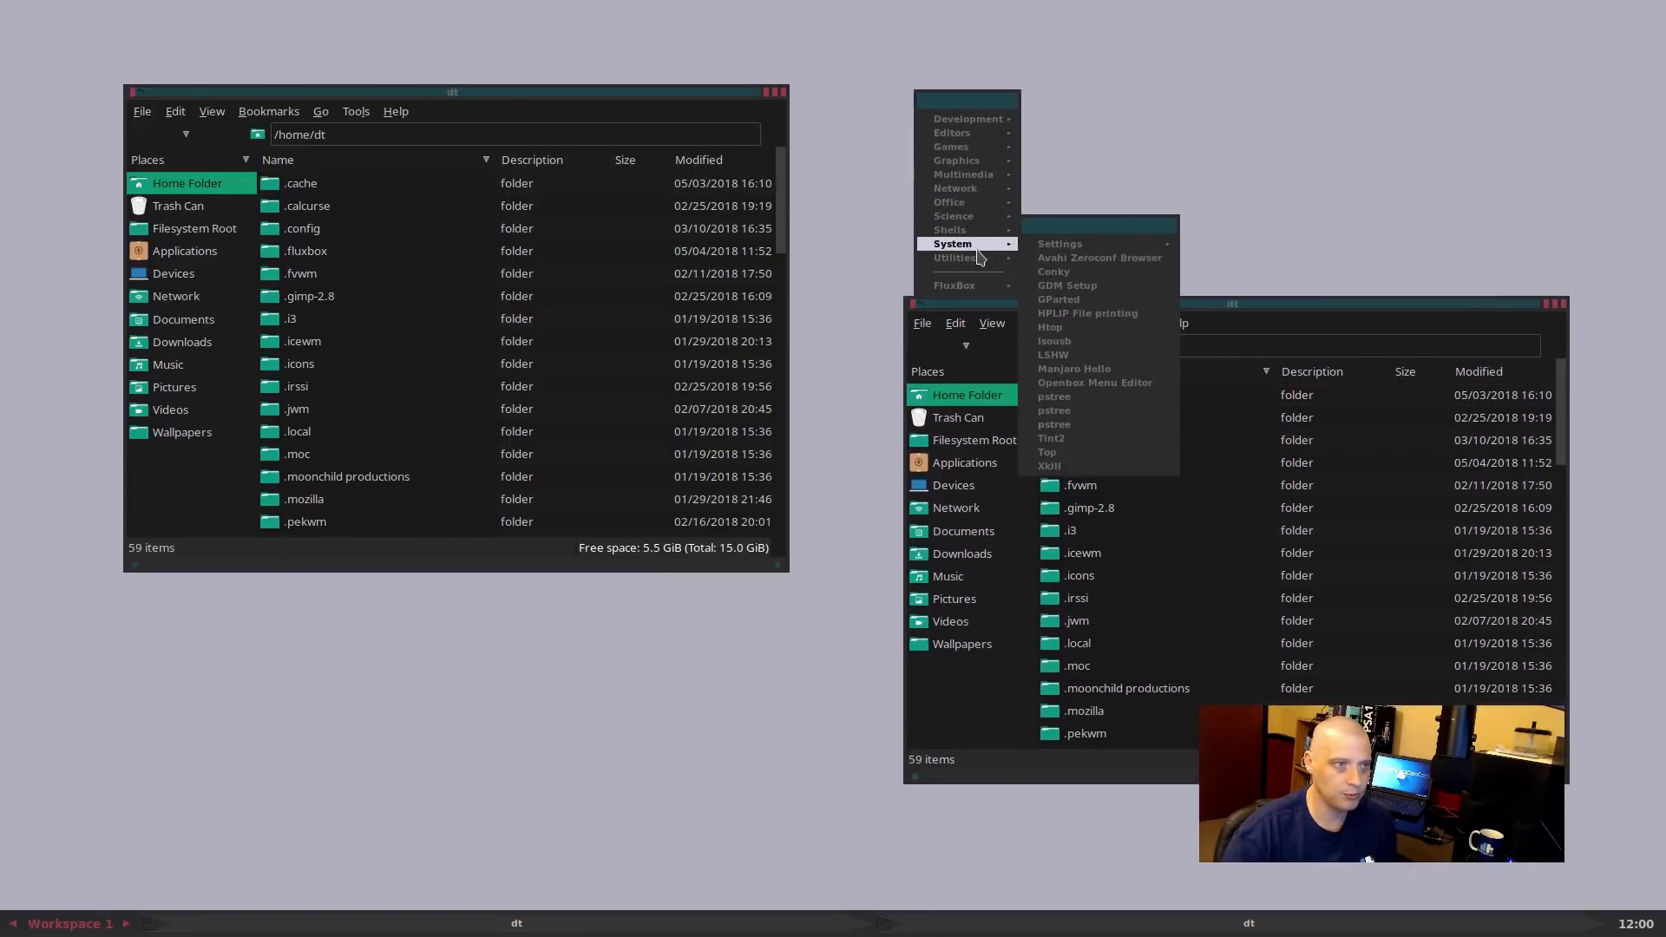
{"action": "mouse_move", "coordinate": [972, 132]}
{"action": "left_click", "coordinate": [1304, 125]}
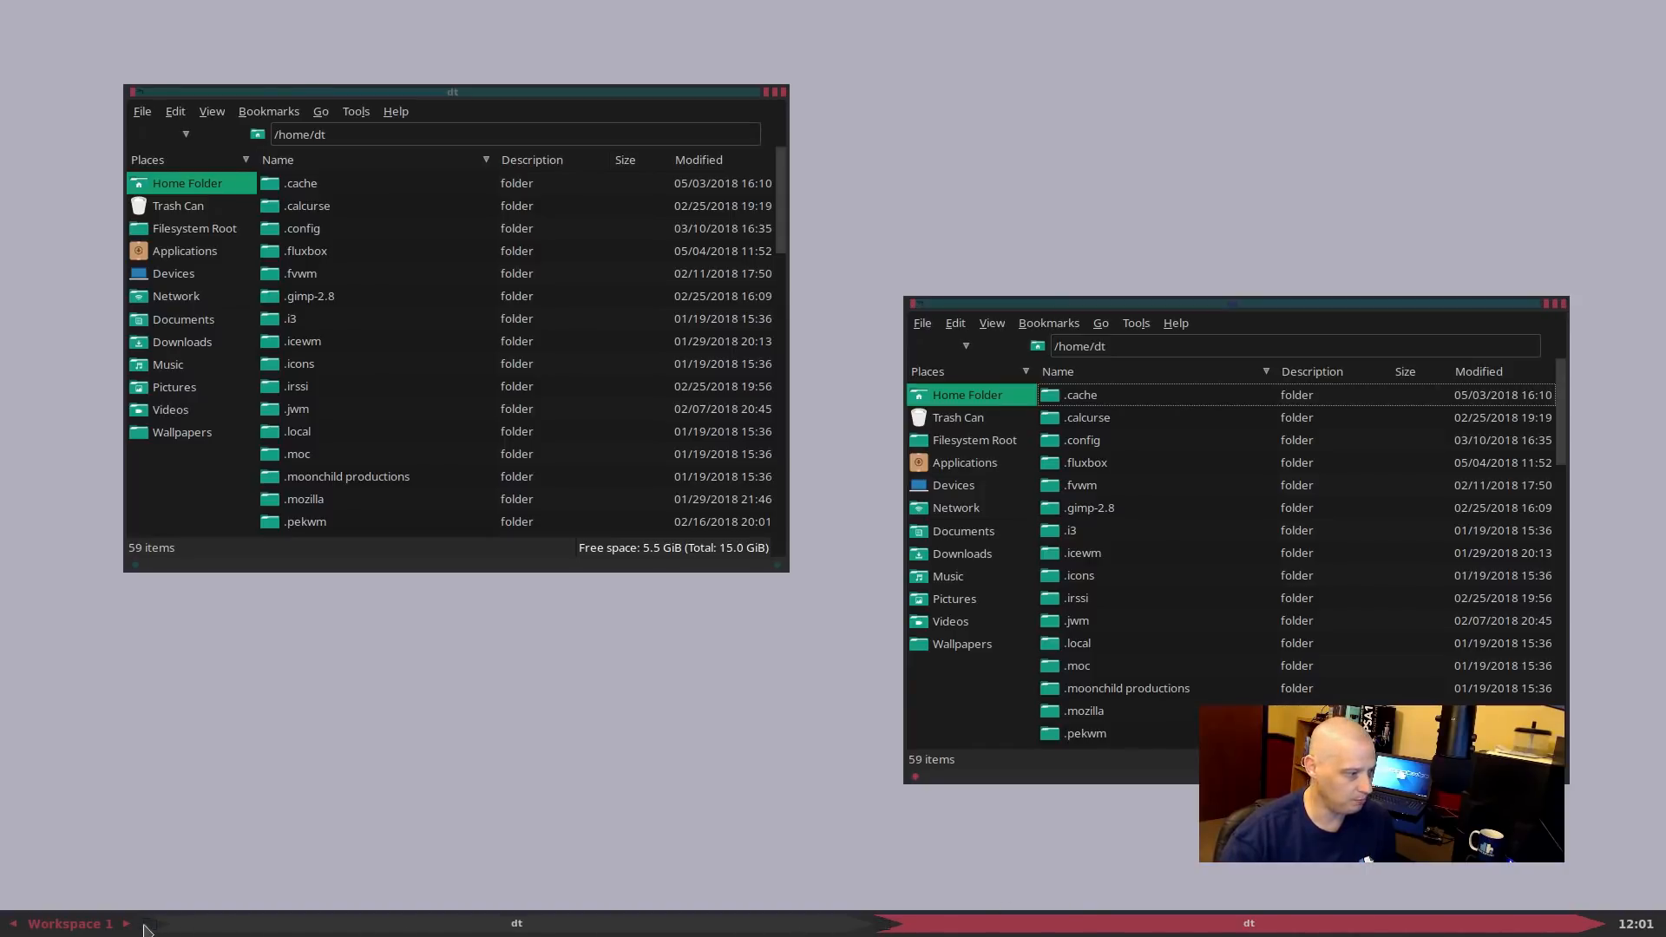
Close both file manager windows to leave the desktop empty
{"action": "left_click", "coordinate": [1562, 304]}
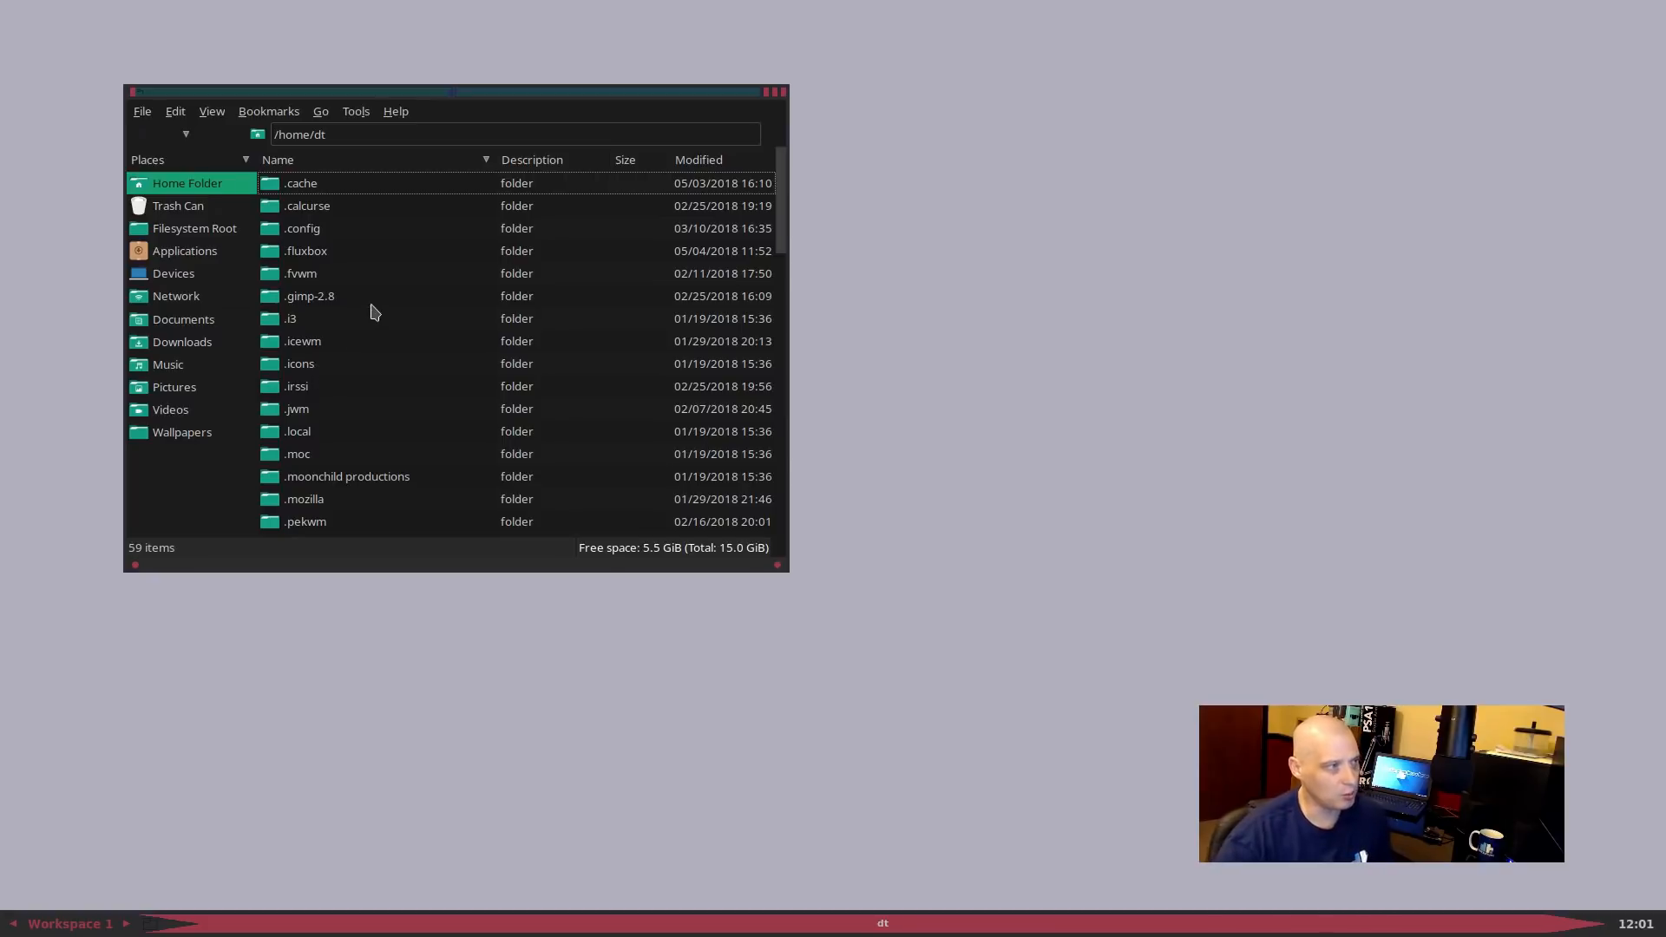
{"action": "left_click", "coordinate": [782, 92]}
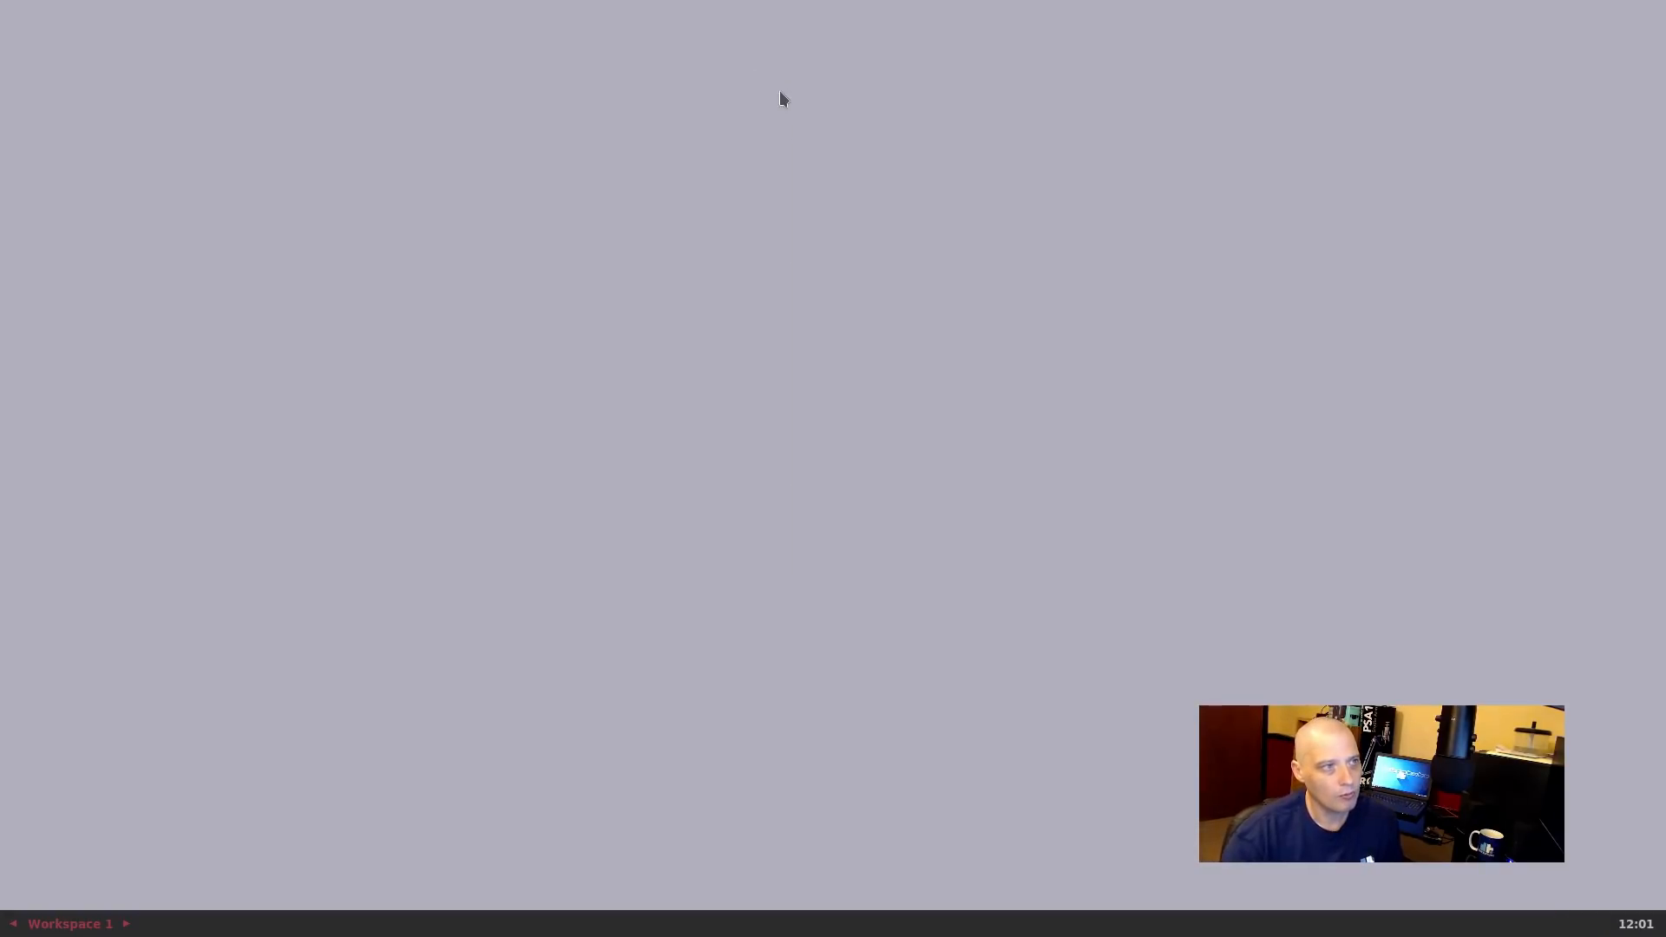
Exit the Fluxbox session and log back in by entering the account password at the login screen
{"action": "right_click", "coordinate": [353, 444]}
{"action": "mouse_move", "coordinate": [408, 613]}
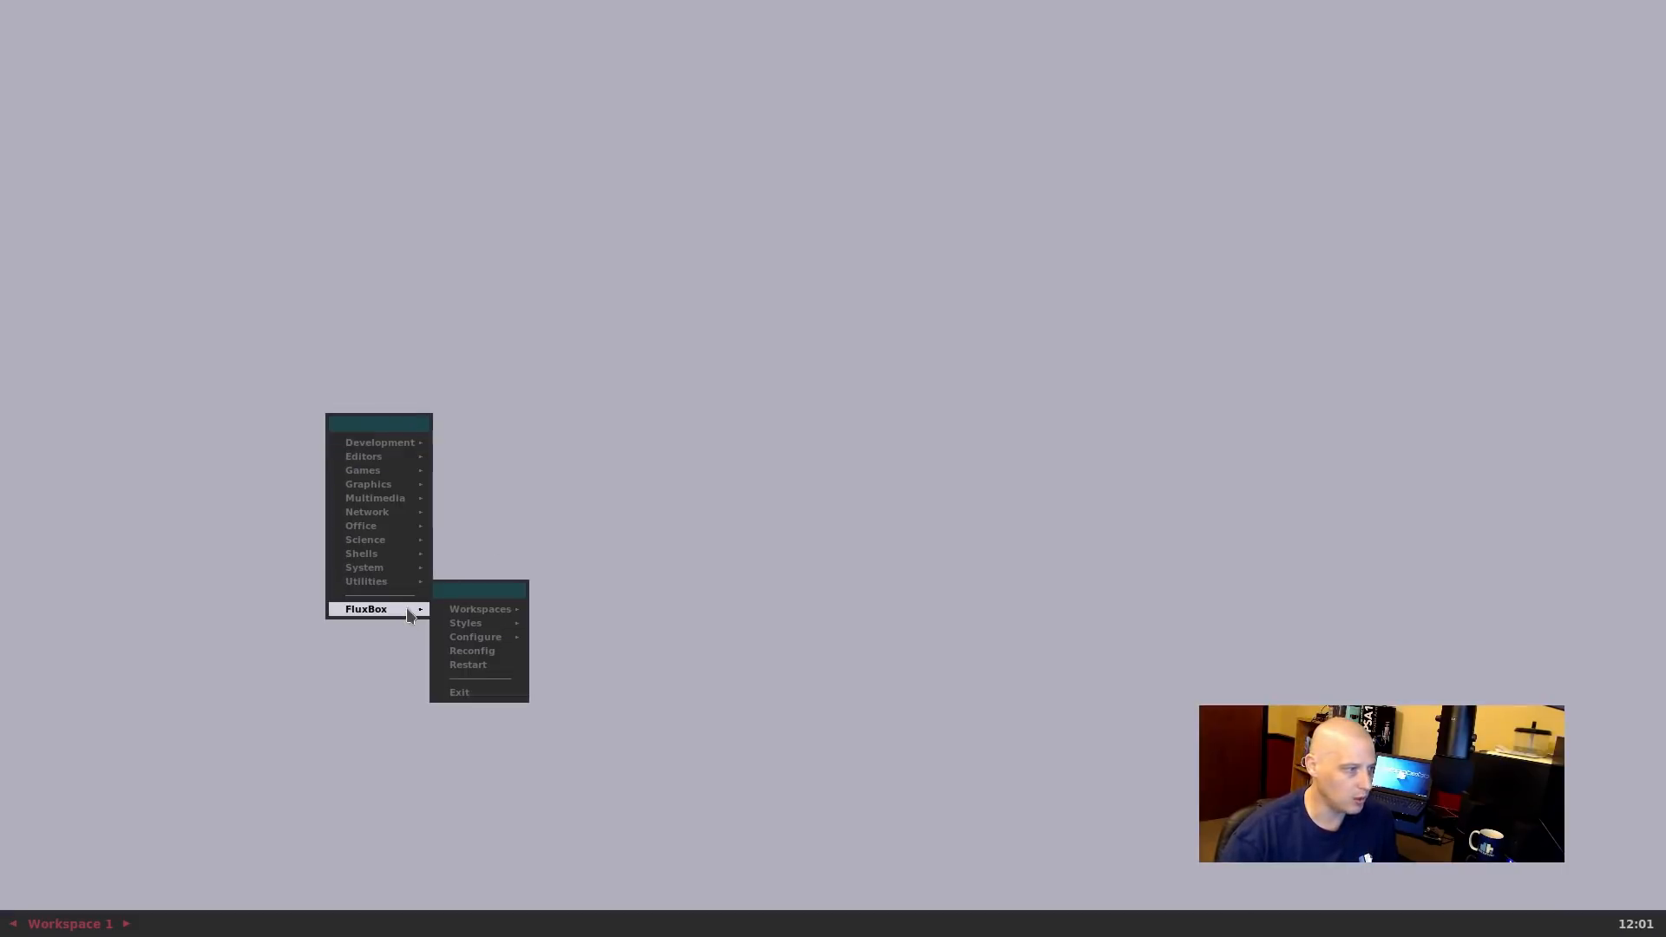
{"action": "left_click", "coordinate": [484, 697]}
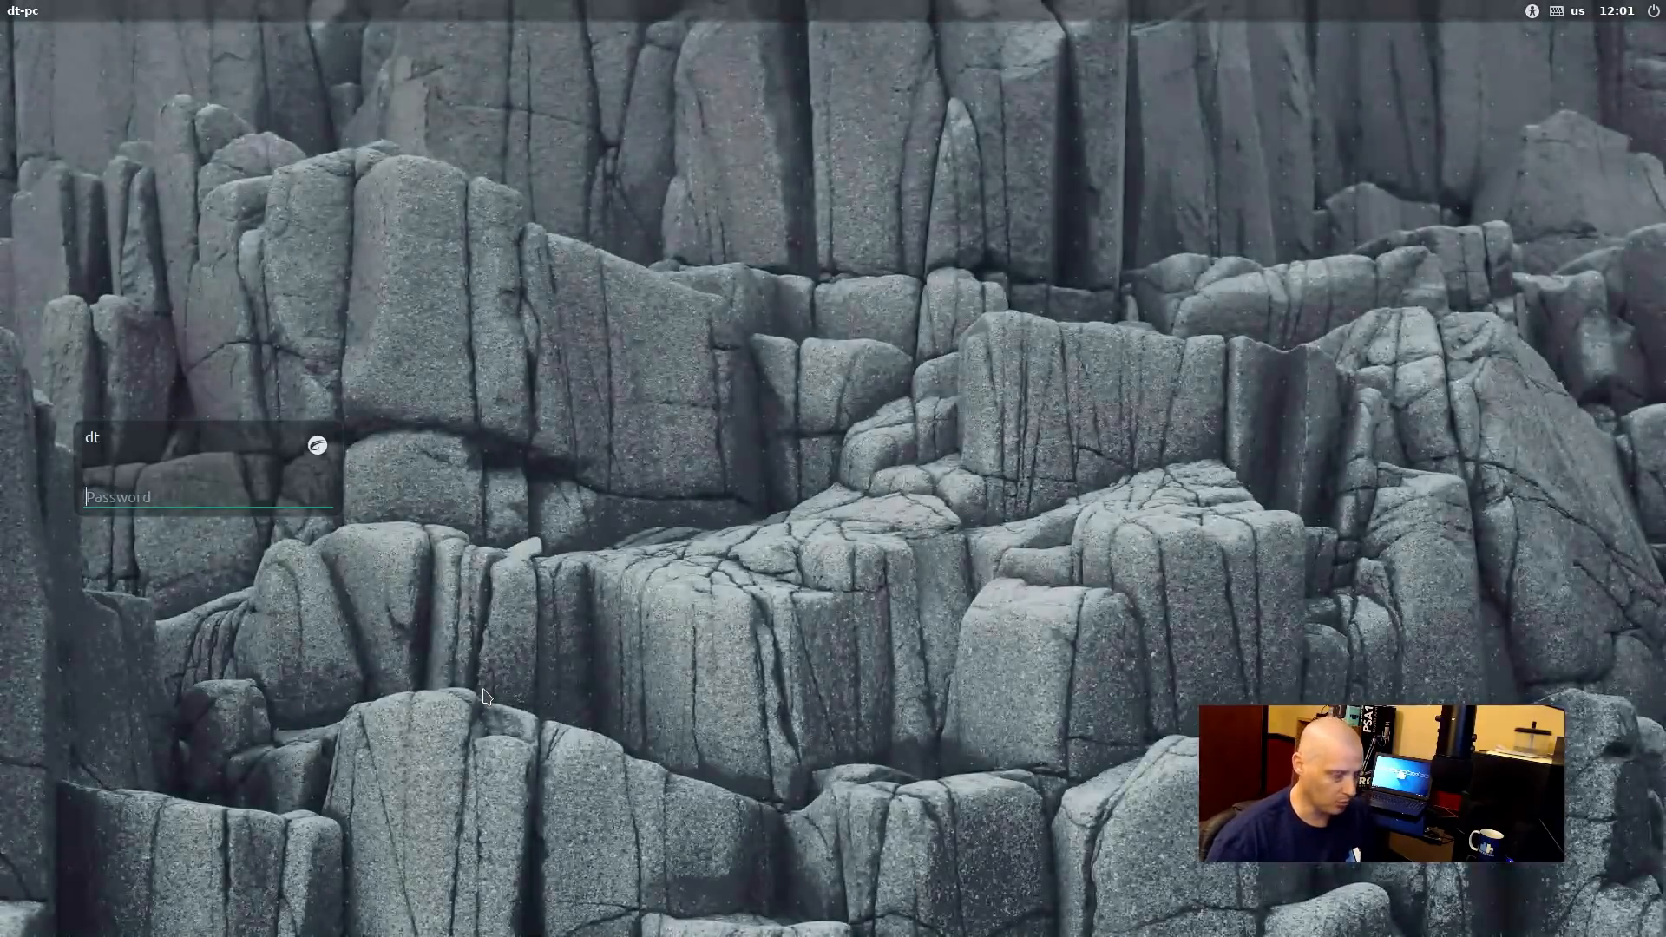
{"action": "type", "text": "••"}
{"action": "key", "text": "Return"}
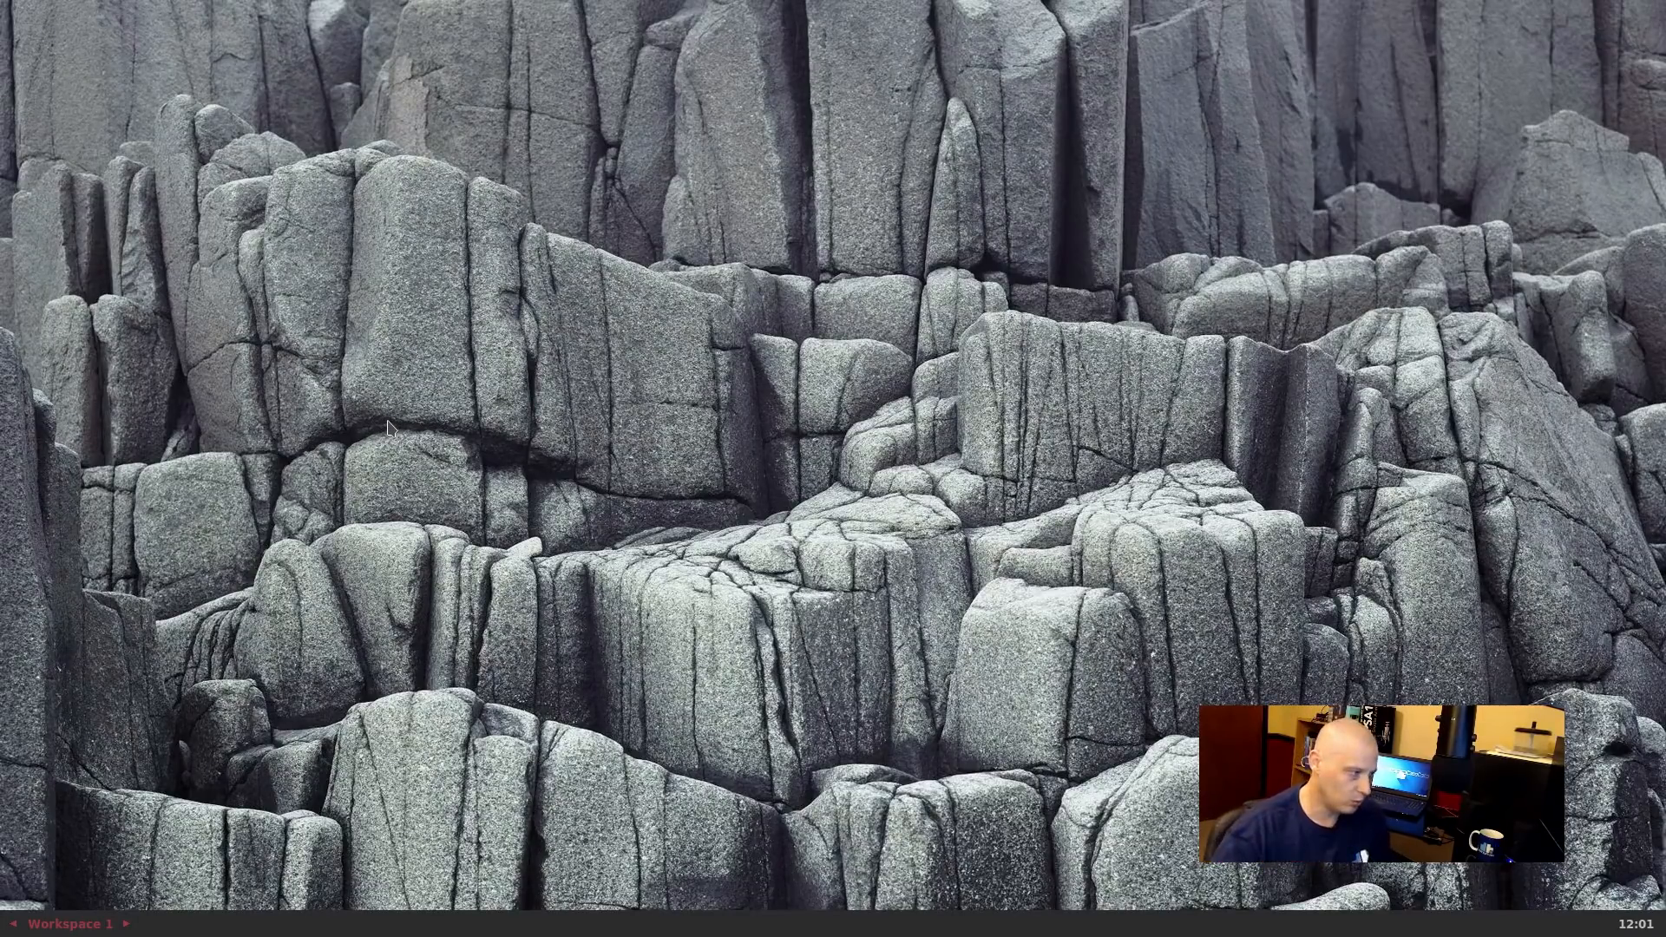
Launch File Manager PCManFM and move its window away from the desktop's upper-left corner
{"action": "right_click", "coordinate": [304, 210]}
{"action": "mouse_move", "coordinate": [340, 370]}
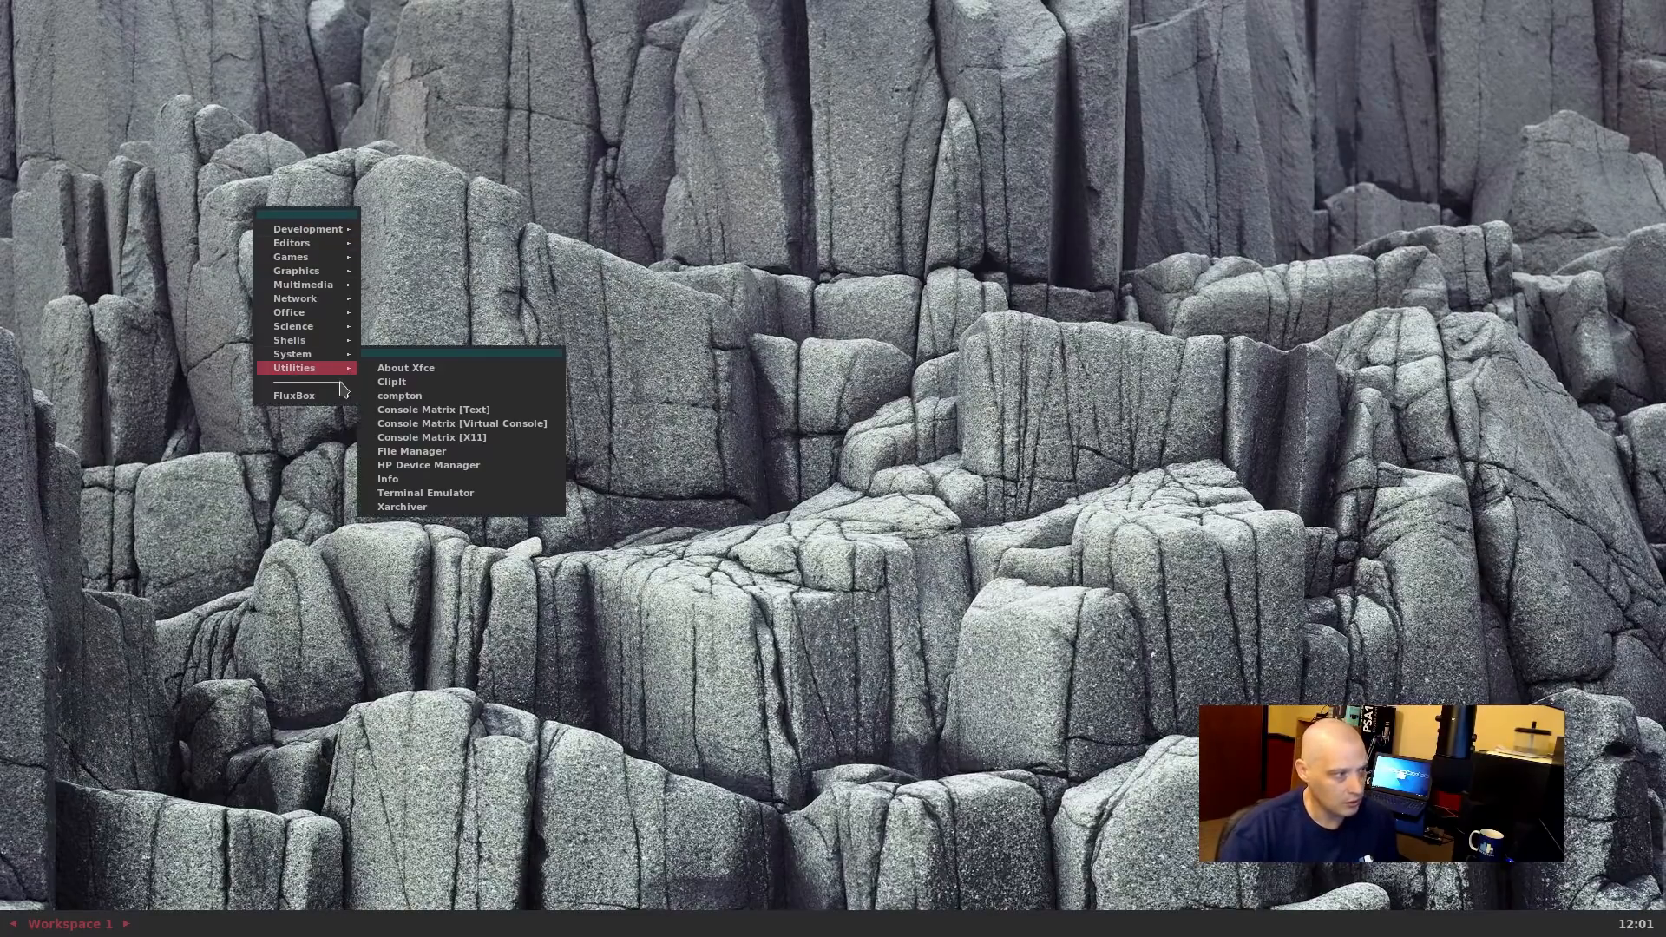
{"action": "mouse_move", "coordinate": [321, 395]}
{"action": "mouse_move", "coordinate": [412, 396]}
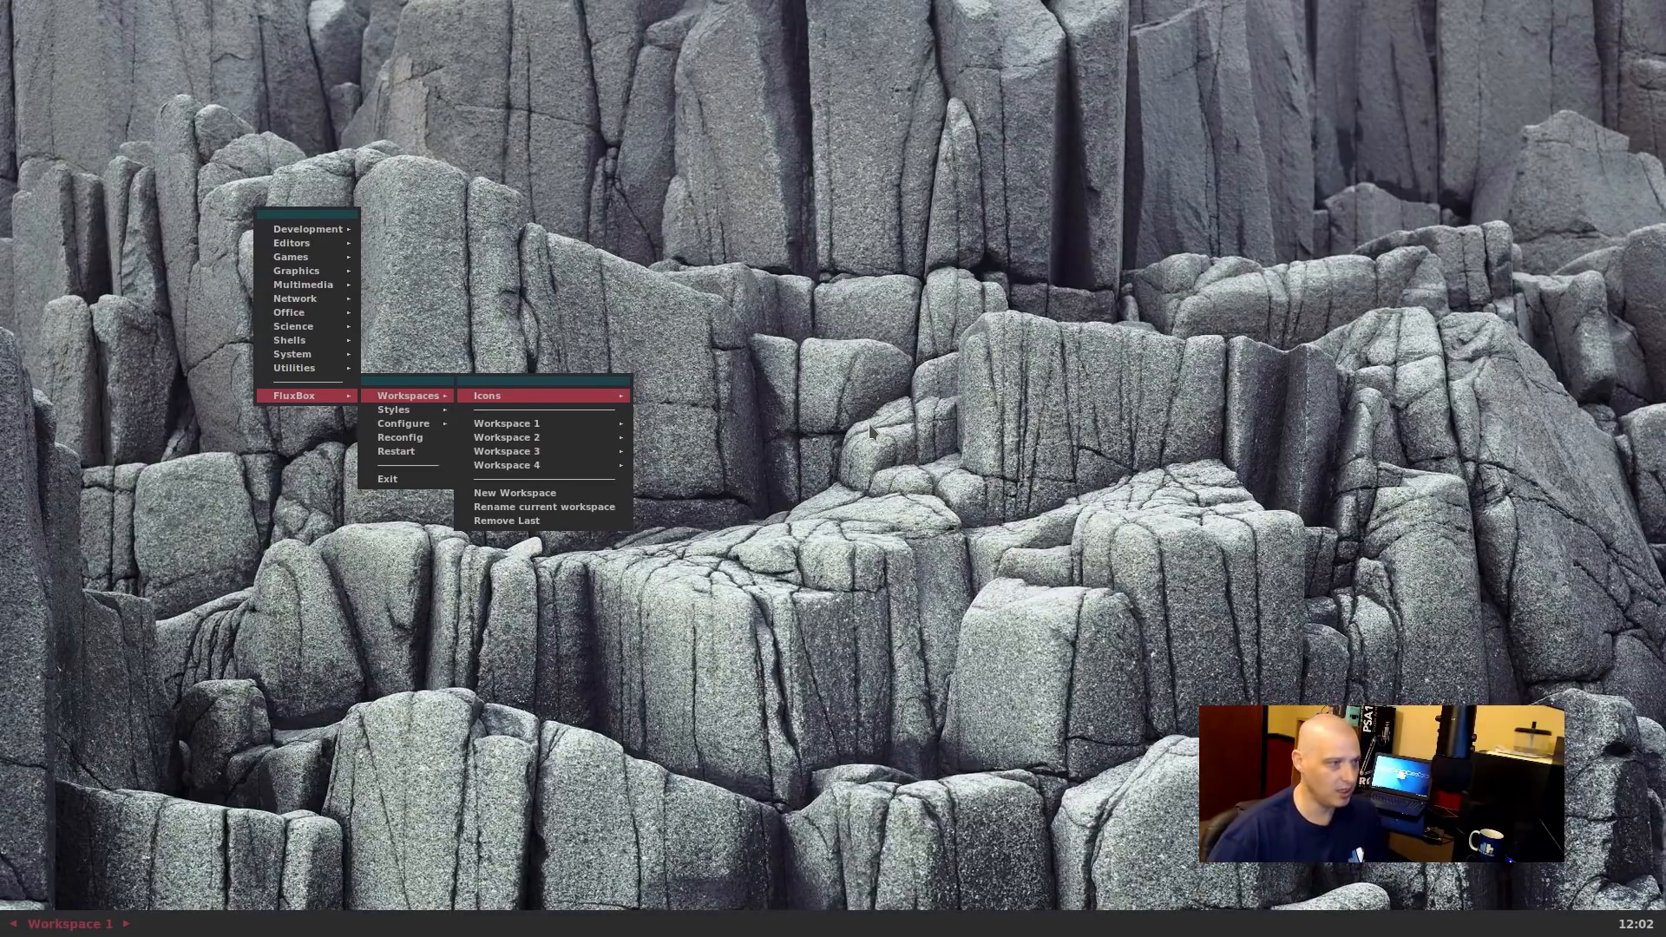
{"action": "mouse_move", "coordinate": [332, 317]}
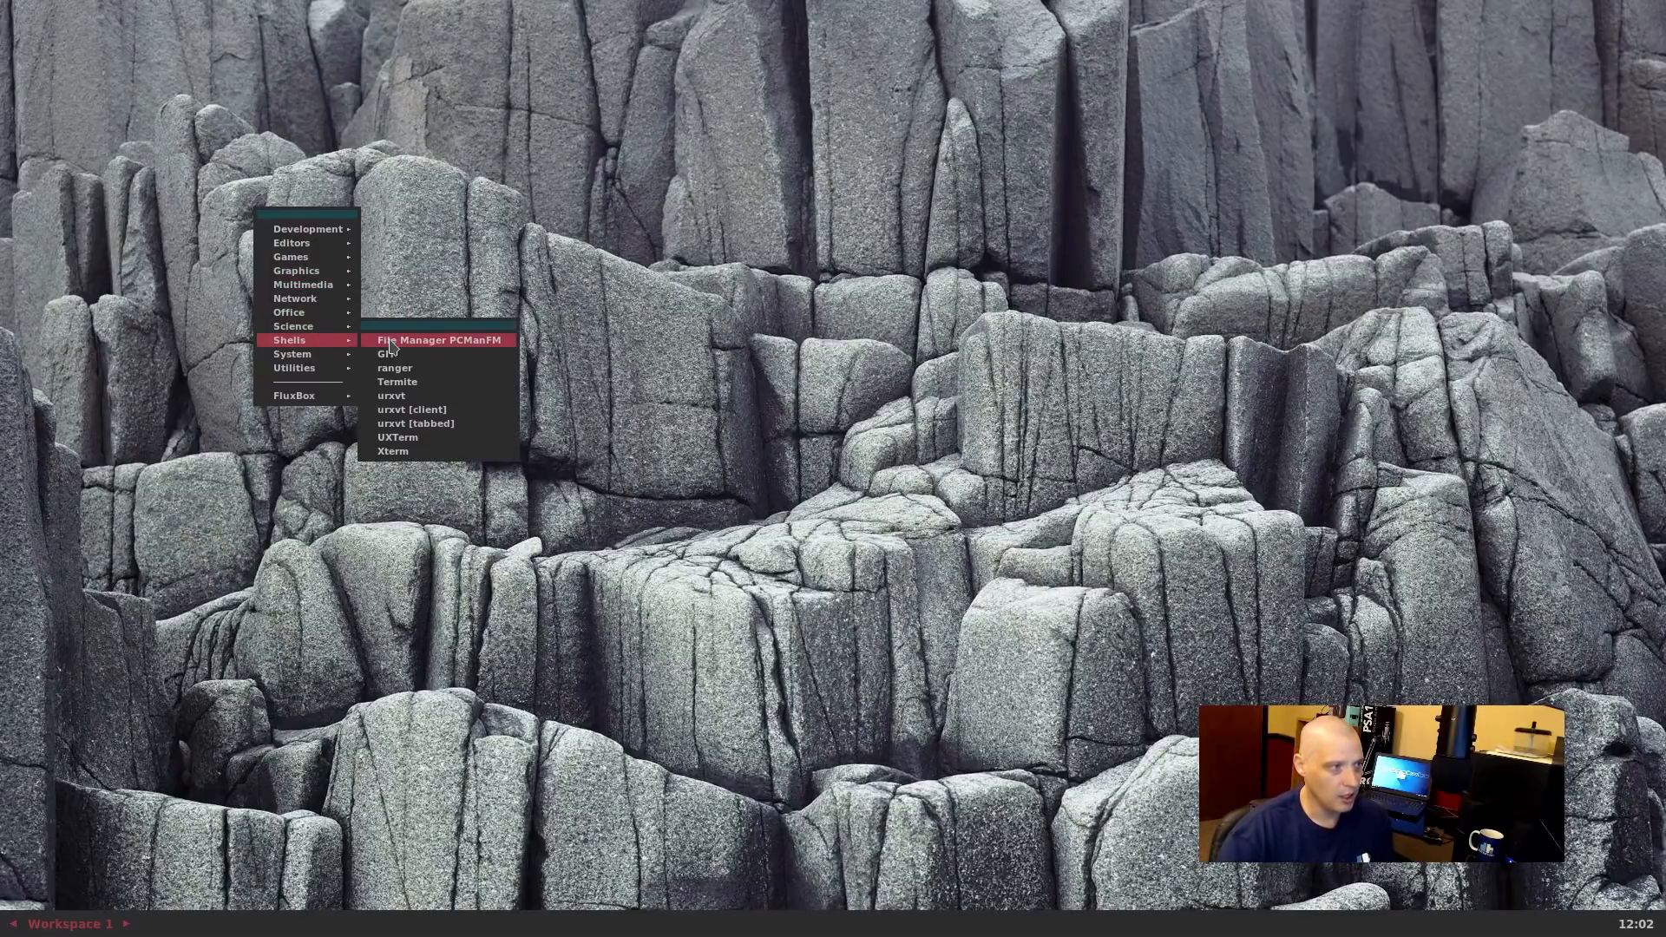
{"action": "left_click", "coordinate": [430, 340]}
{"action": "left_click_drag", "start_coordinate": [560, 17], "coordinate": [878, 315]}
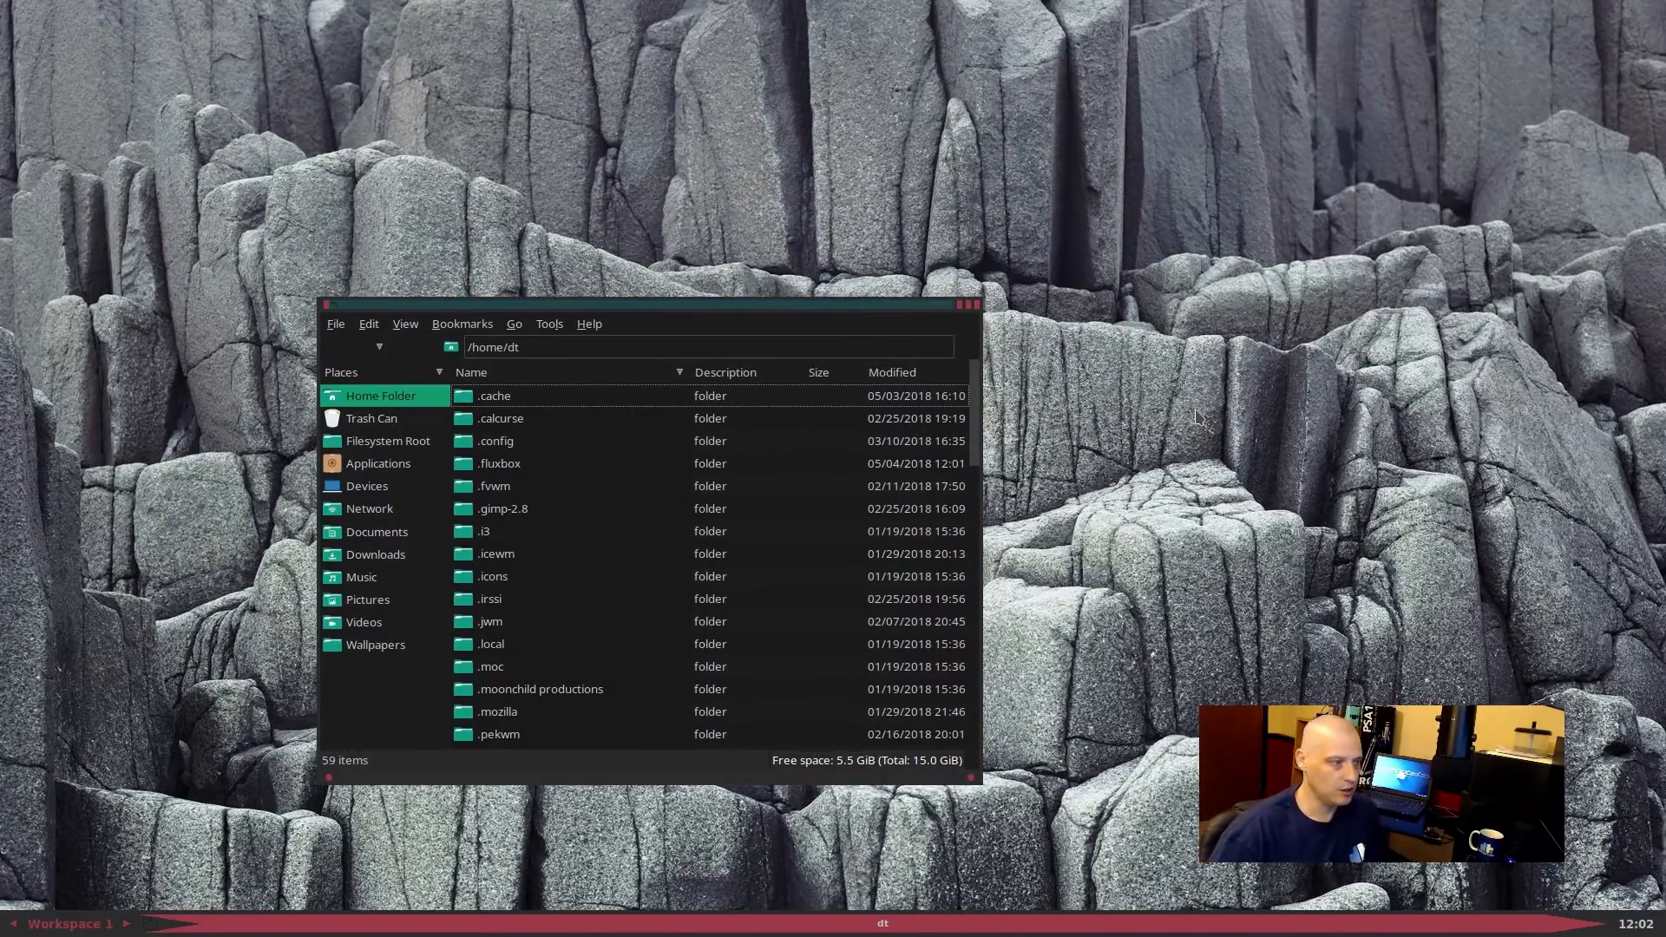
Snap the file manager window through the nine grid positions of the desktop, ending in the centre cell
{"action": "key", "text": "super+KP_7"}
{"action": "key", "text": "super+KP_8"}
{"action": "key", "text": "super+KP_9"}
{"action": "key", "text": "super+KP_4"}
{"action": "key", "text": "super+KP_5"}
{"action": "key", "text": "super+KP_6"}
{"action": "key", "text": "super+KP_1"}
{"action": "key", "text": "super+KP_2"}
{"action": "key", "text": "super+KP_3"}
{"action": "key", "text": "super+KP_1"}
{"action": "key", "text": "super+KP_5"}
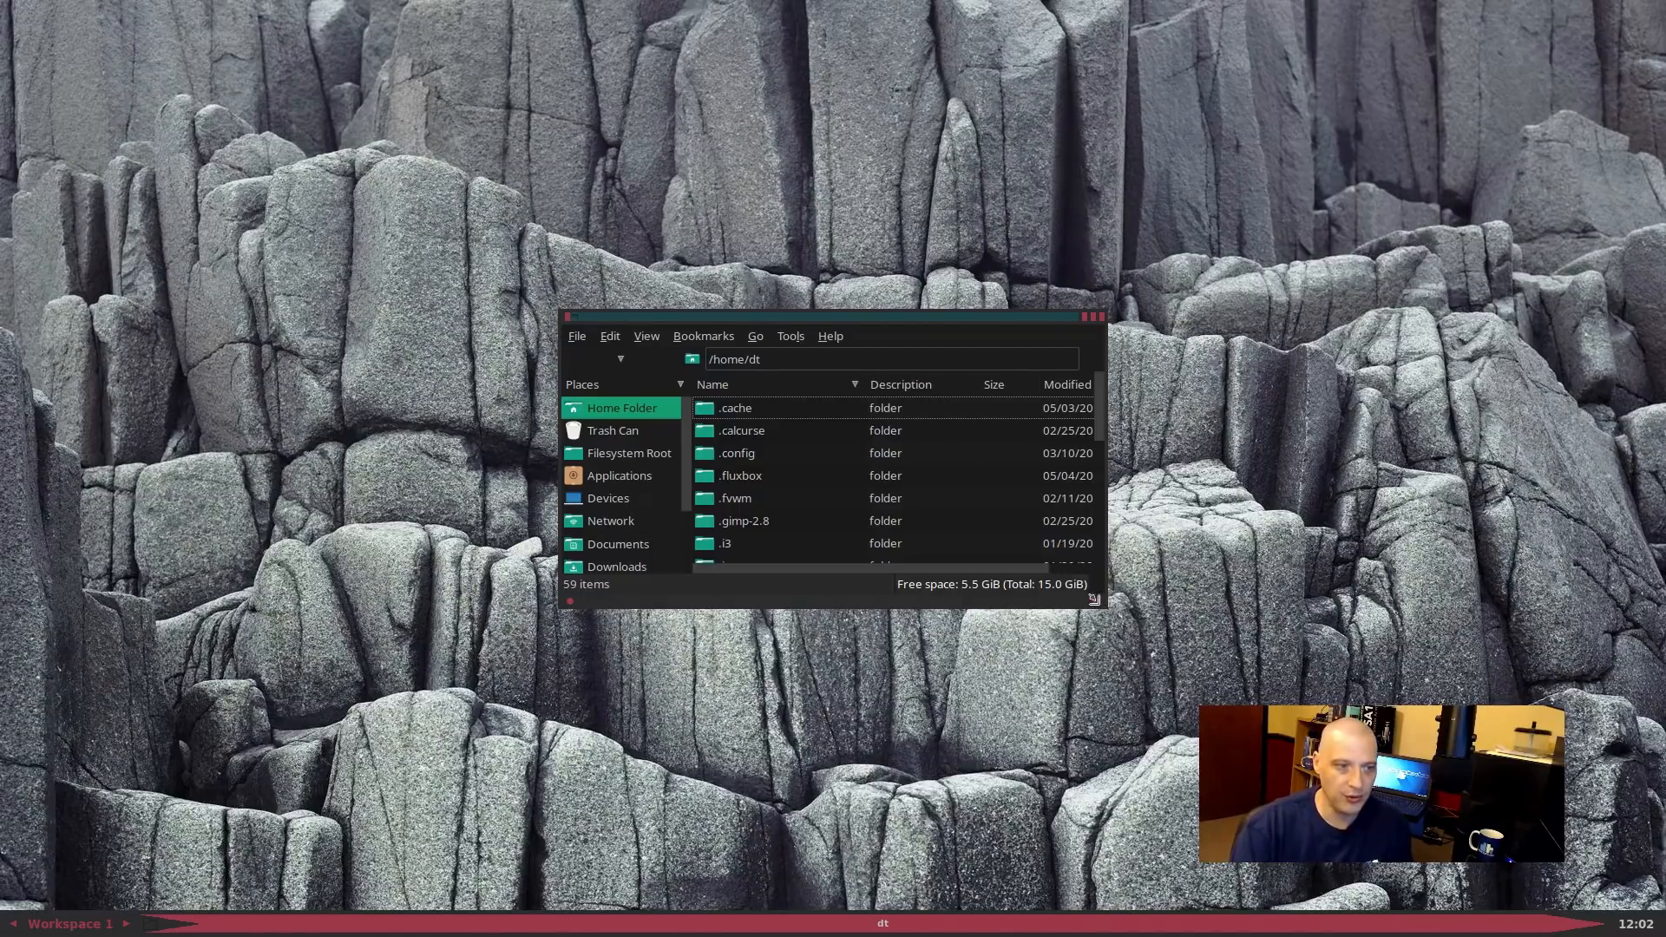
Enlarge the centred file manager window in width and height, and close it
{"action": "left_click_drag", "start_coordinate": [1094, 598], "coordinate": [1230, 744]}
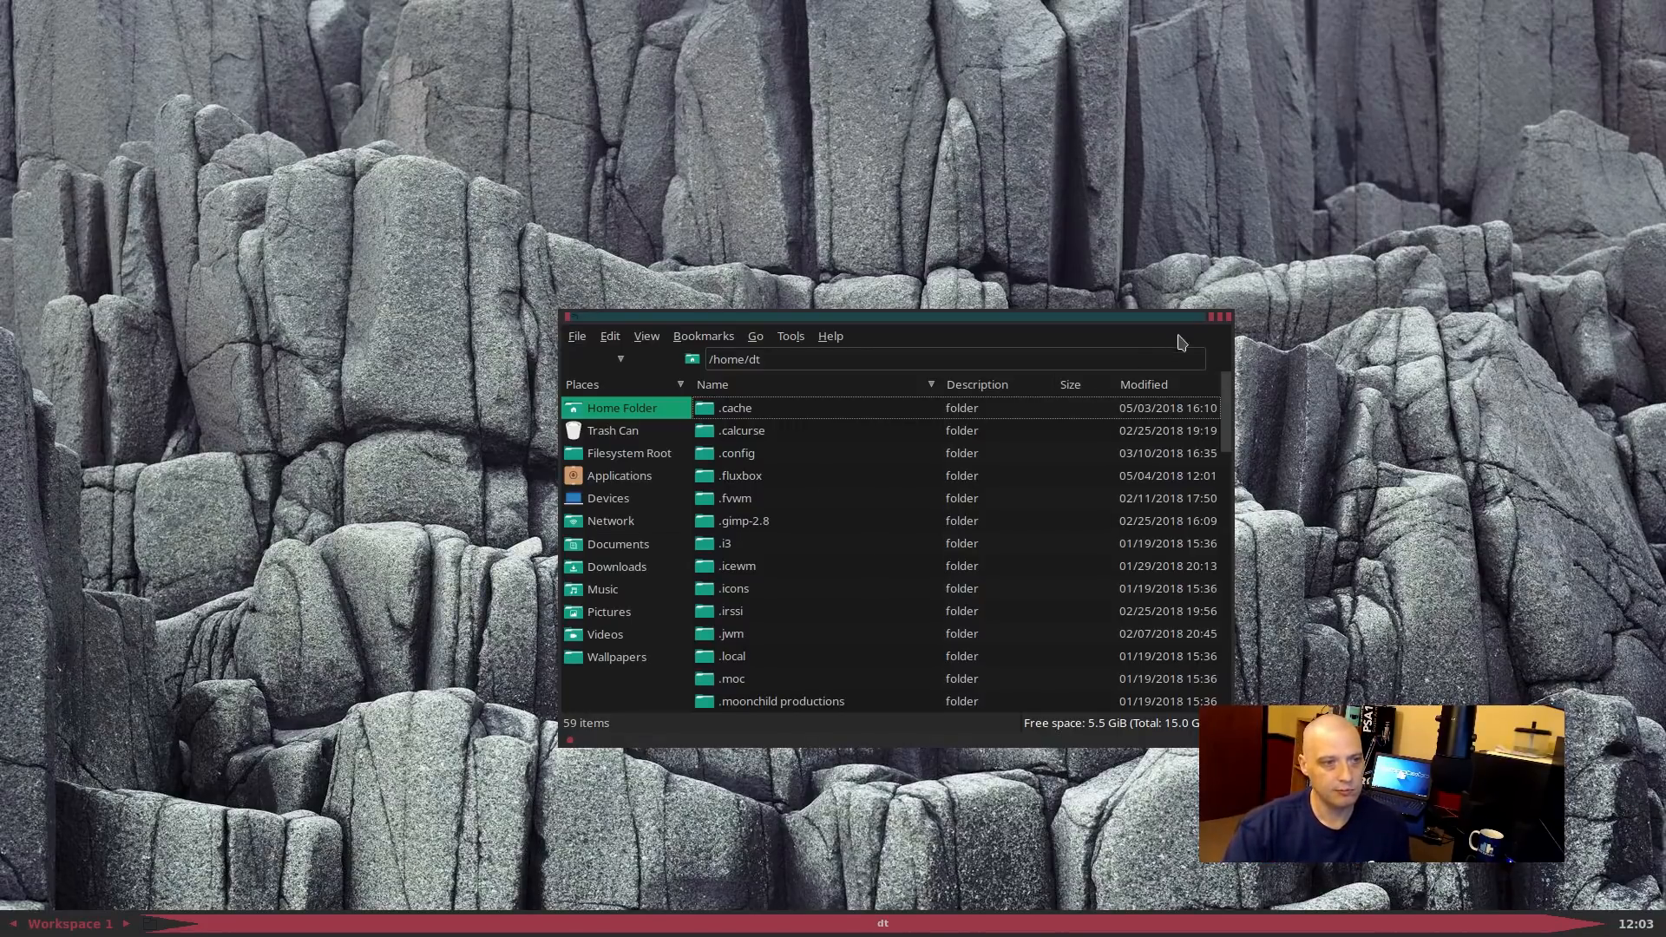
{"action": "left_click", "coordinate": [1228, 317]}
Launch the Termite terminal and move its window toward the middle of the desktop
{"action": "right_click", "coordinate": [553, 271]}
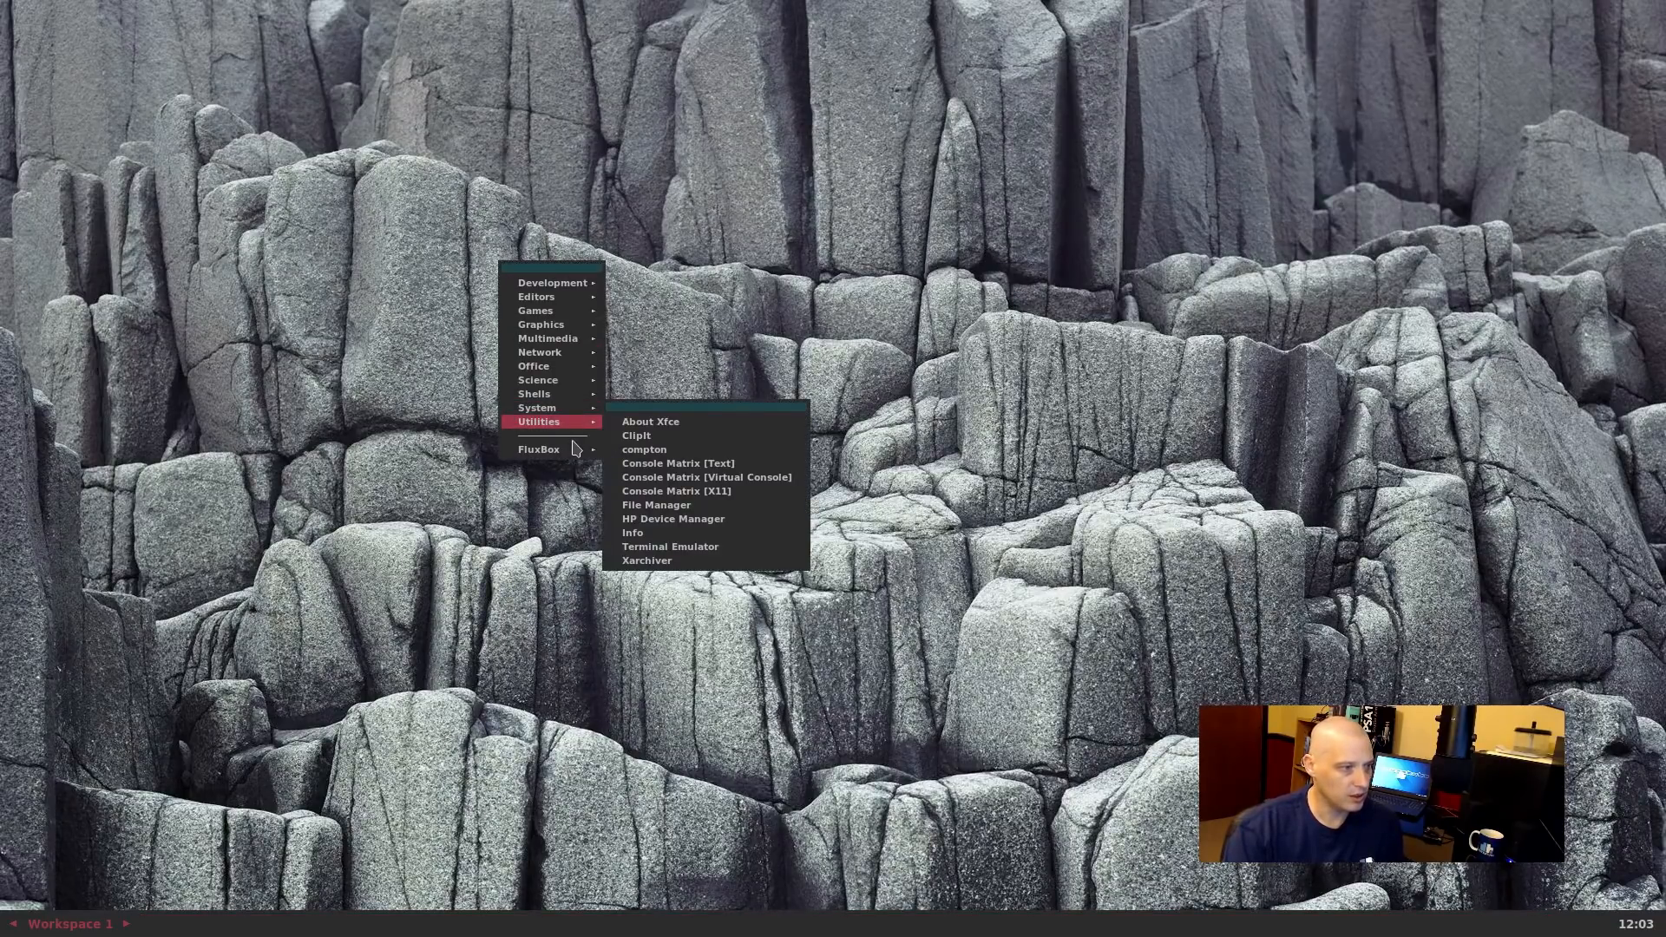
{"action": "mouse_move", "coordinate": [580, 383]}
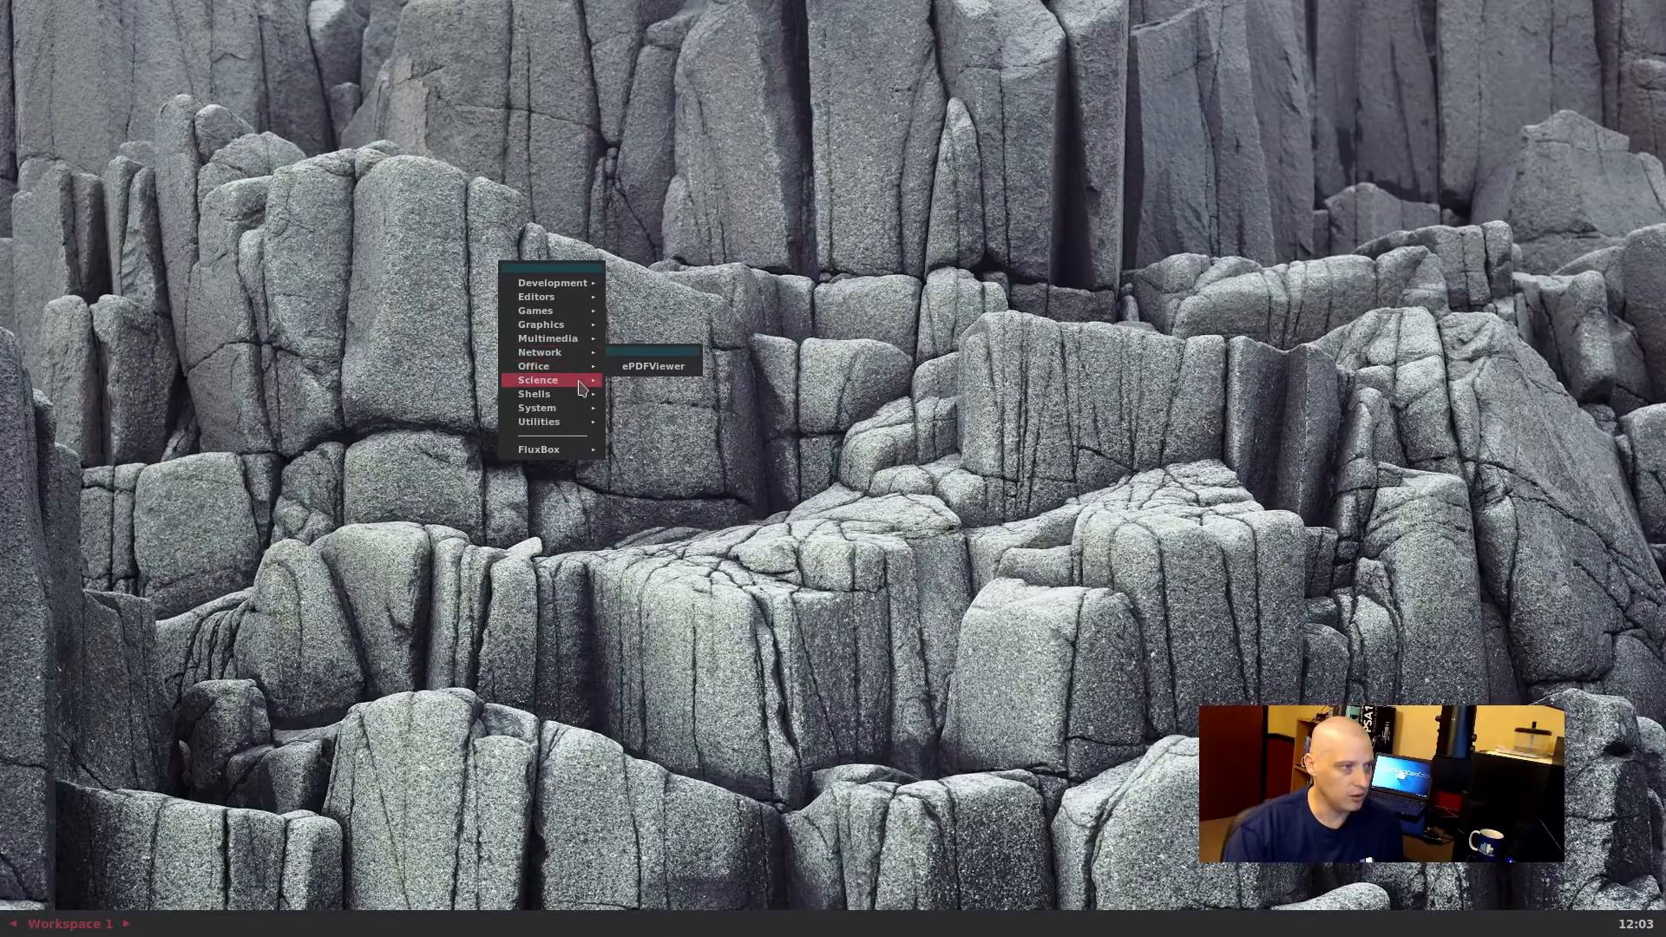
{"action": "left_click", "coordinate": [668, 441]}
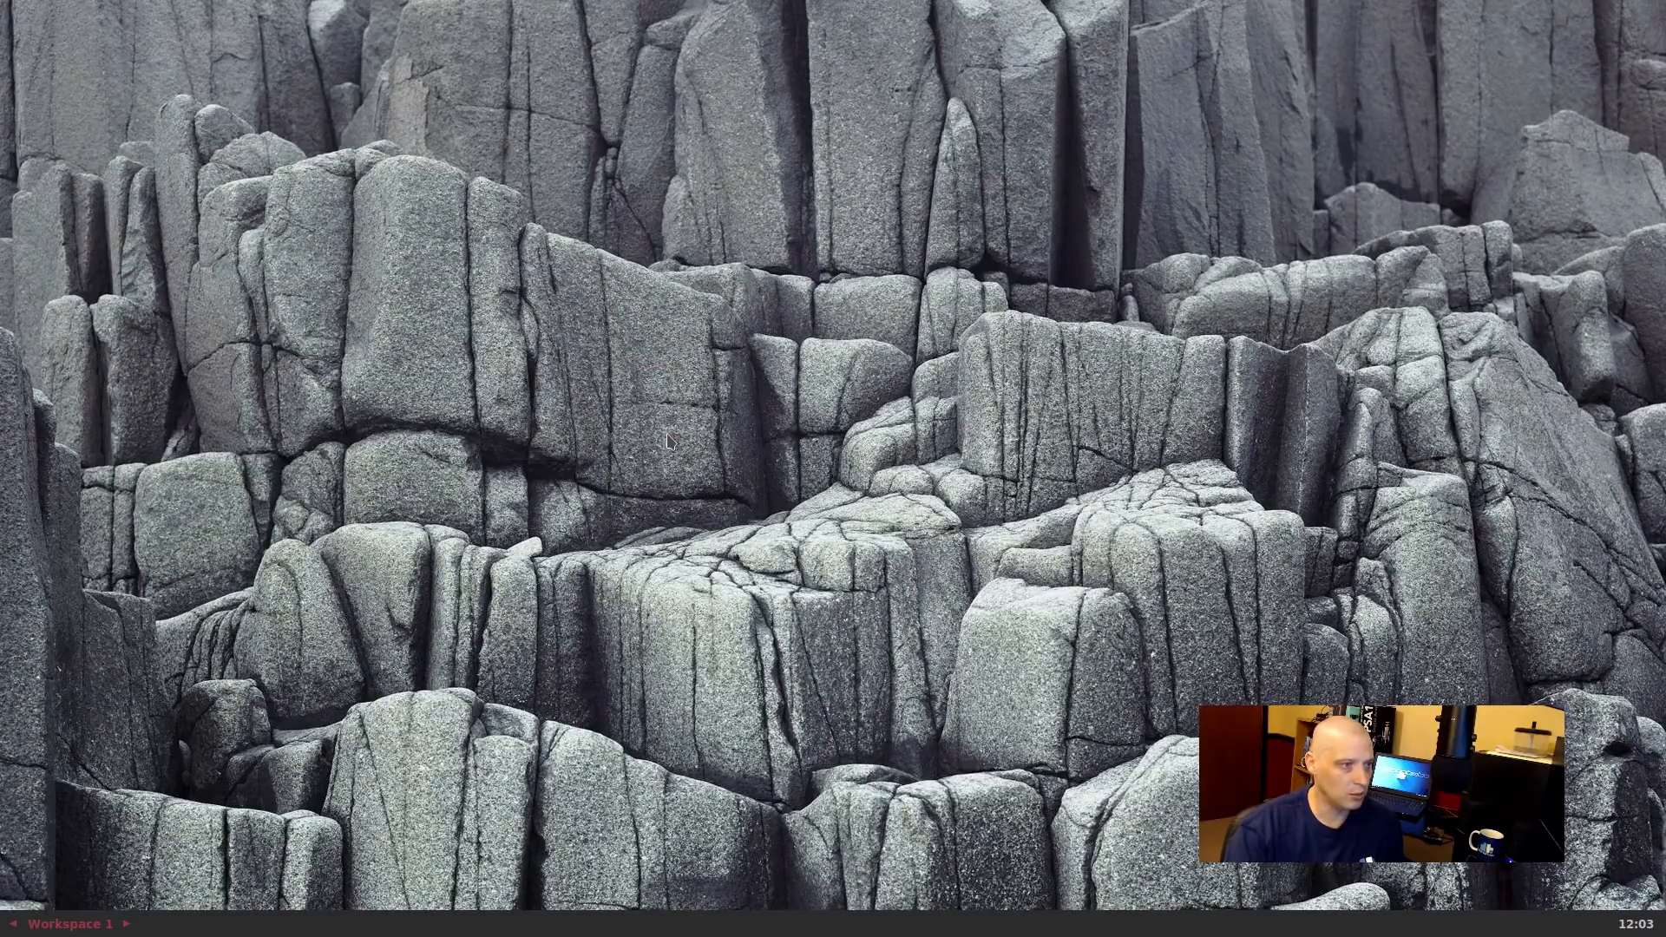
{"action": "left_click_drag", "start_coordinate": [305, 11], "coordinate": [681, 304]}
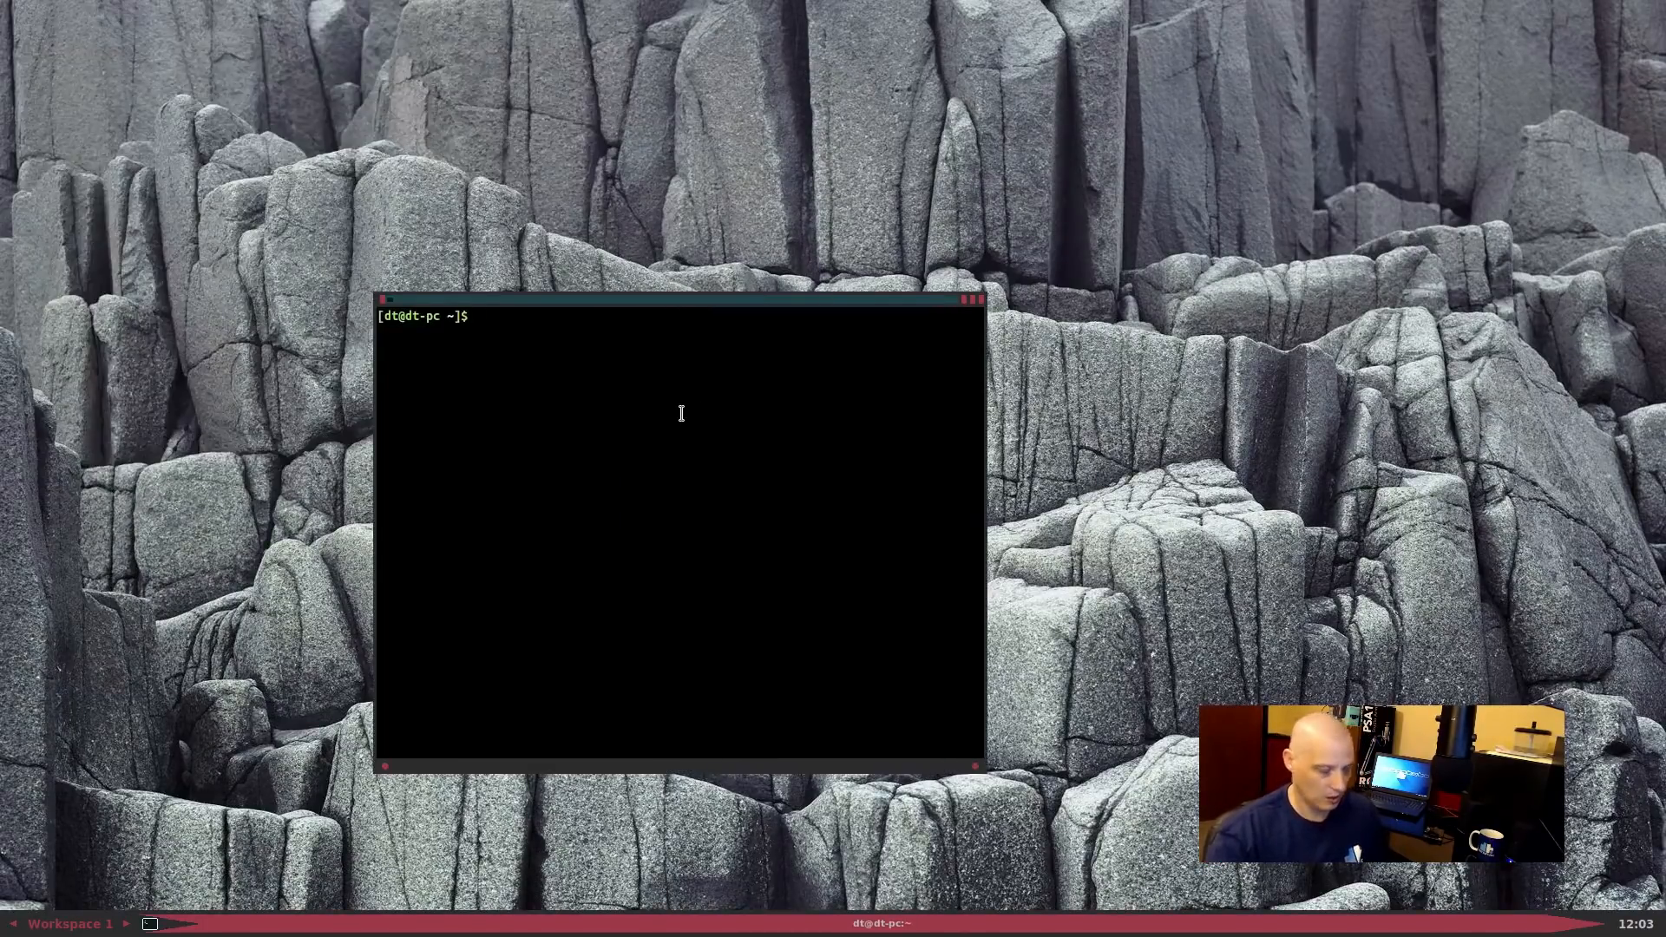
Run htop in the terminal to check the session's resource usage, and close the terminal
{"action": "type", "text": "htop"}
{"action": "key", "text": "Return"}
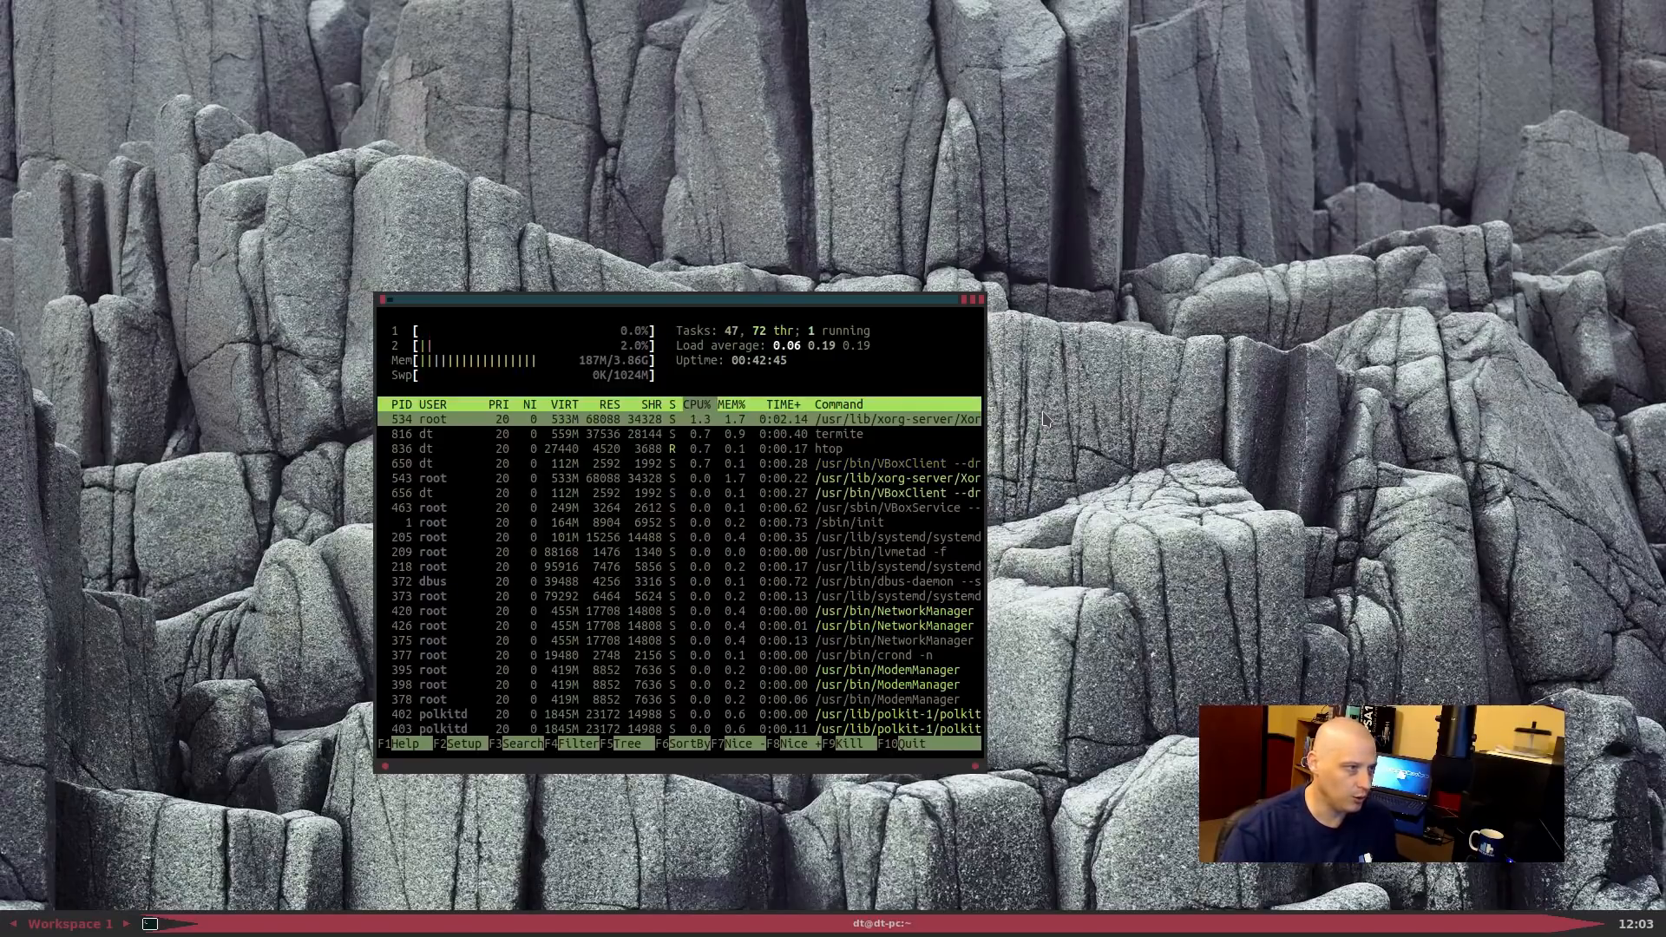
{"action": "left_click", "coordinate": [980, 299]}
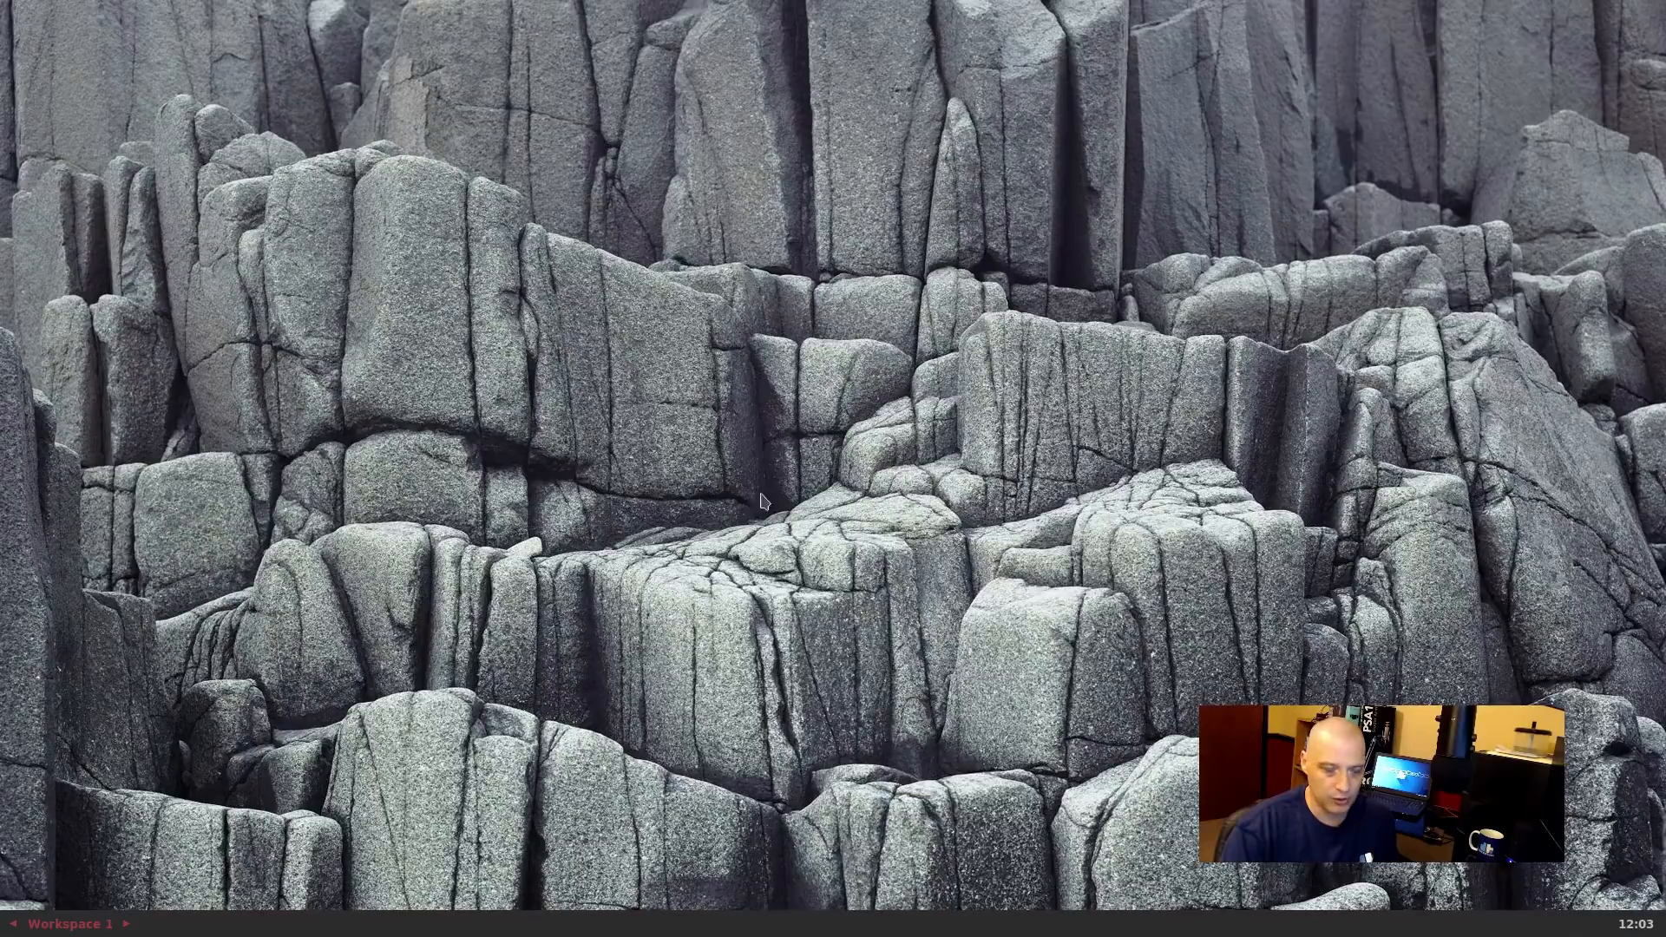
Look through the desktop menu, examining the Fluxbox Styles list and the Utilities entries, and dismiss it without choosing anything
{"action": "right_click", "coordinate": [306, 301]}
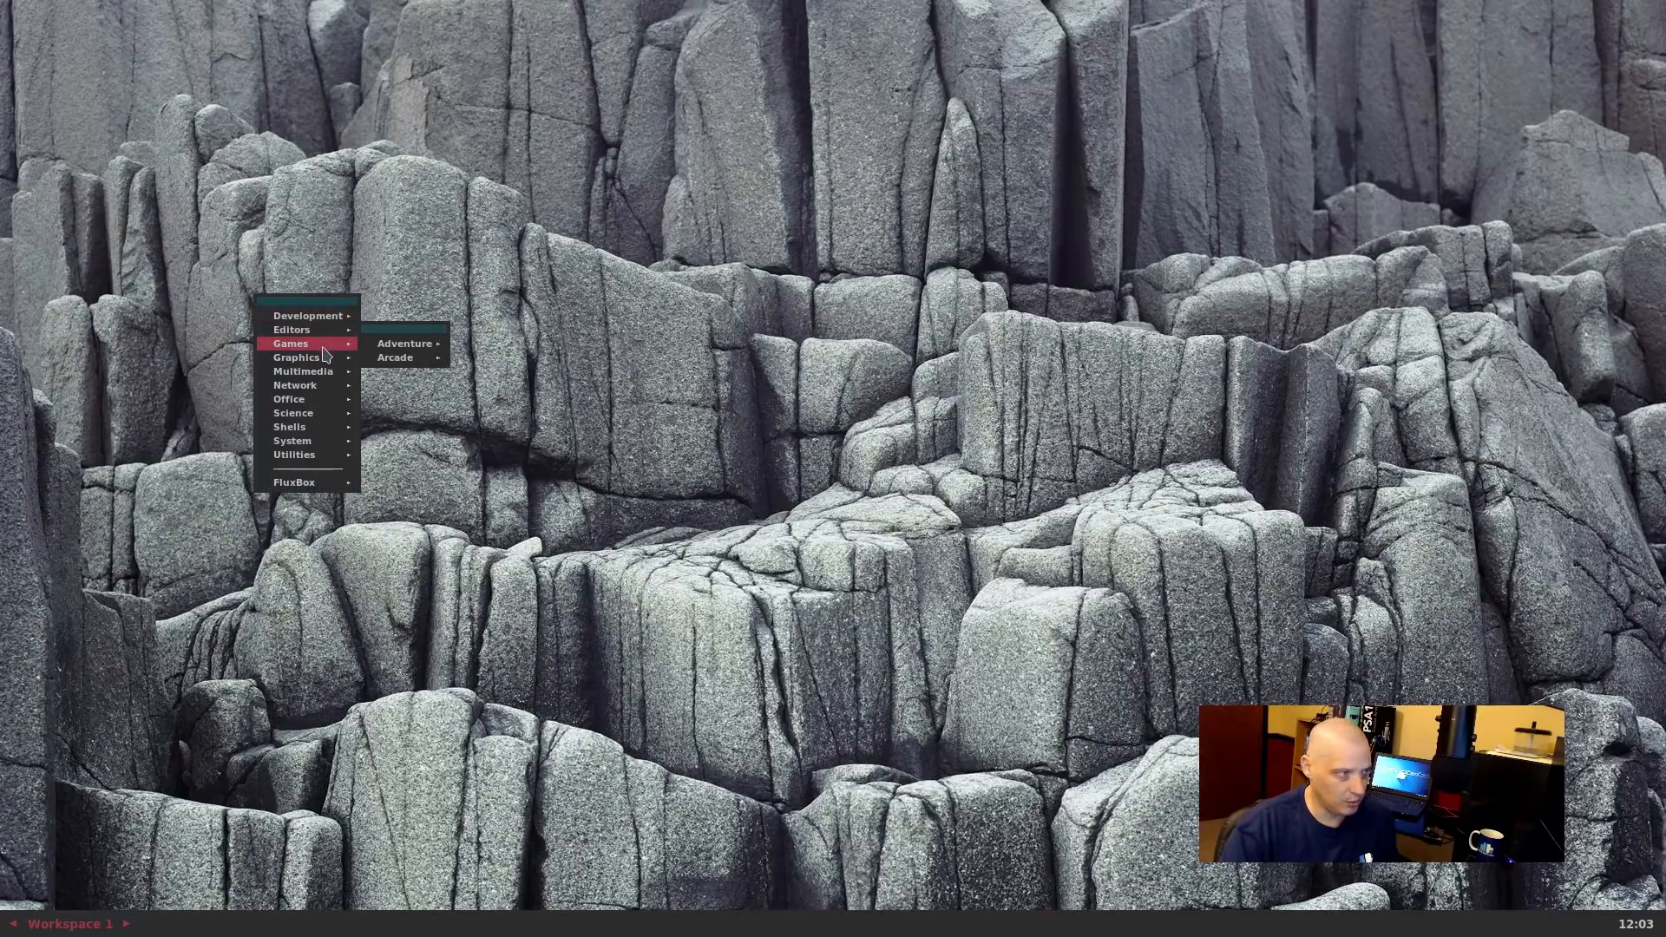
{"action": "mouse_move", "coordinate": [331, 482]}
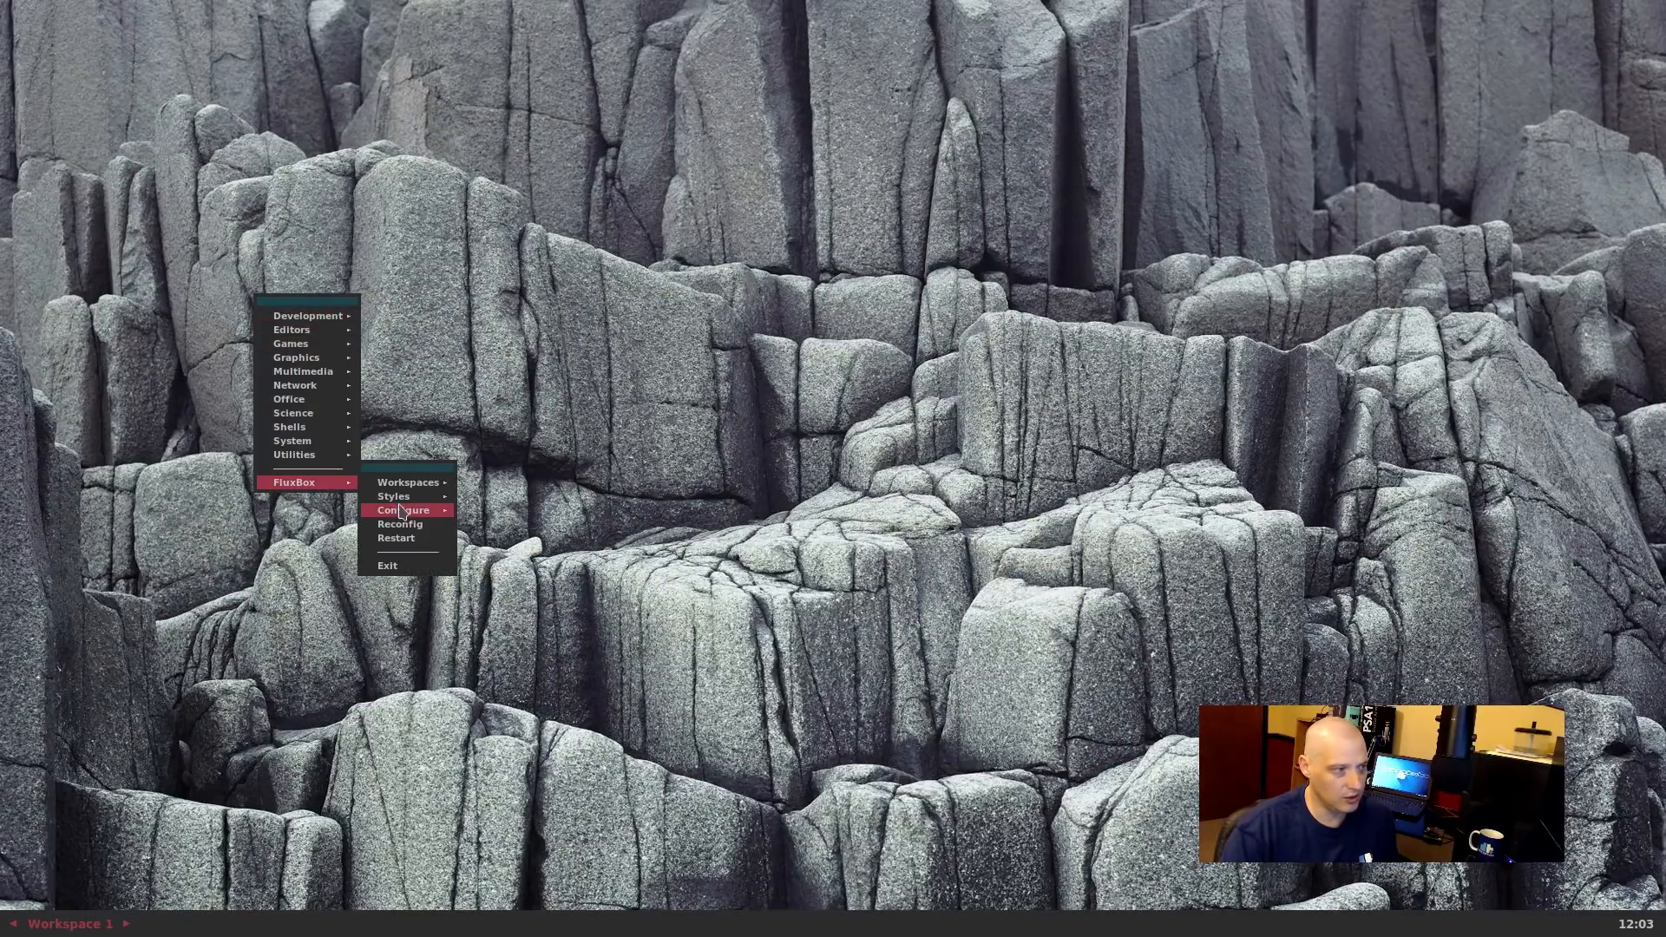
{"action": "mouse_move", "coordinate": [408, 496]}
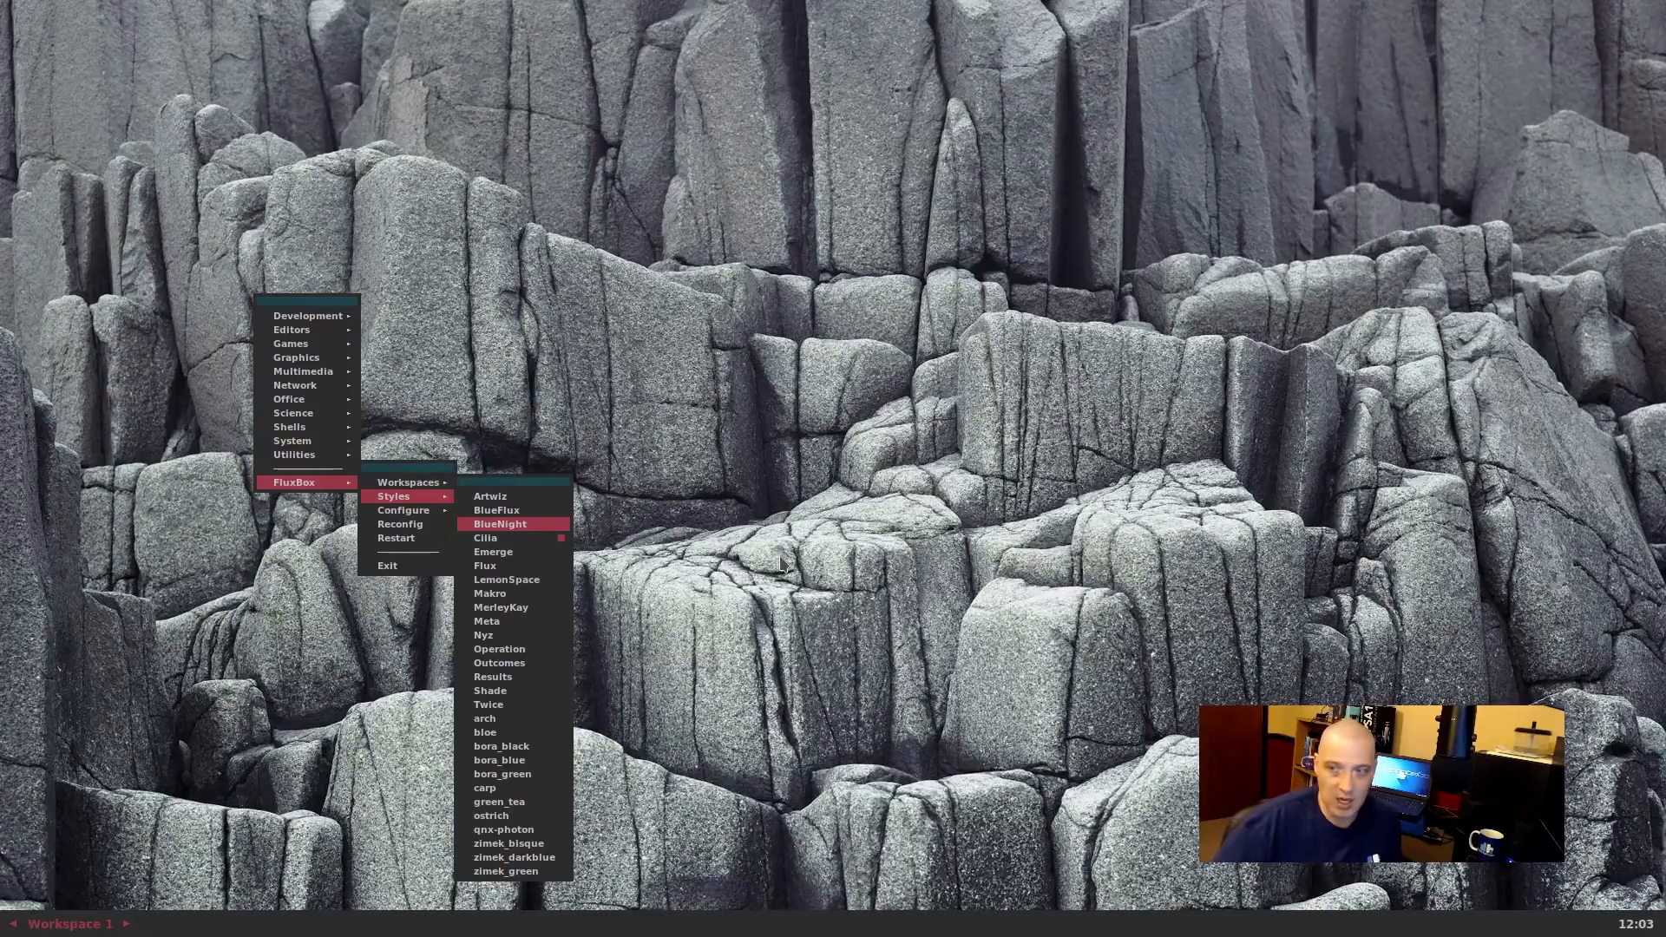
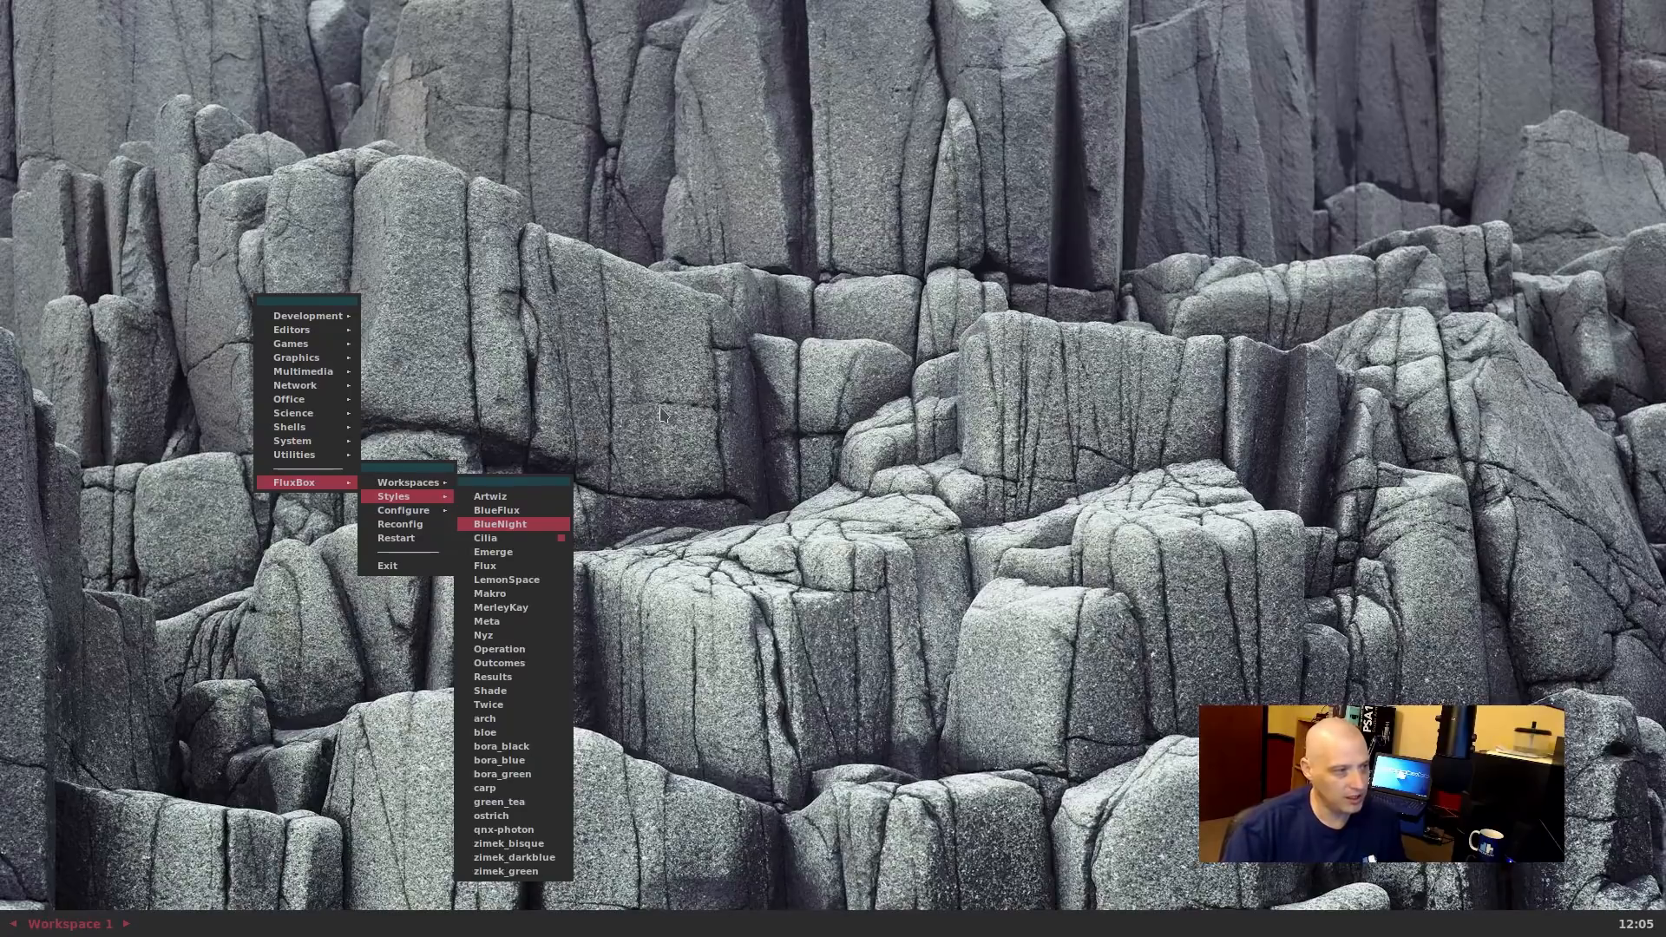
{"action": "left_click", "coordinate": [572, 275]}
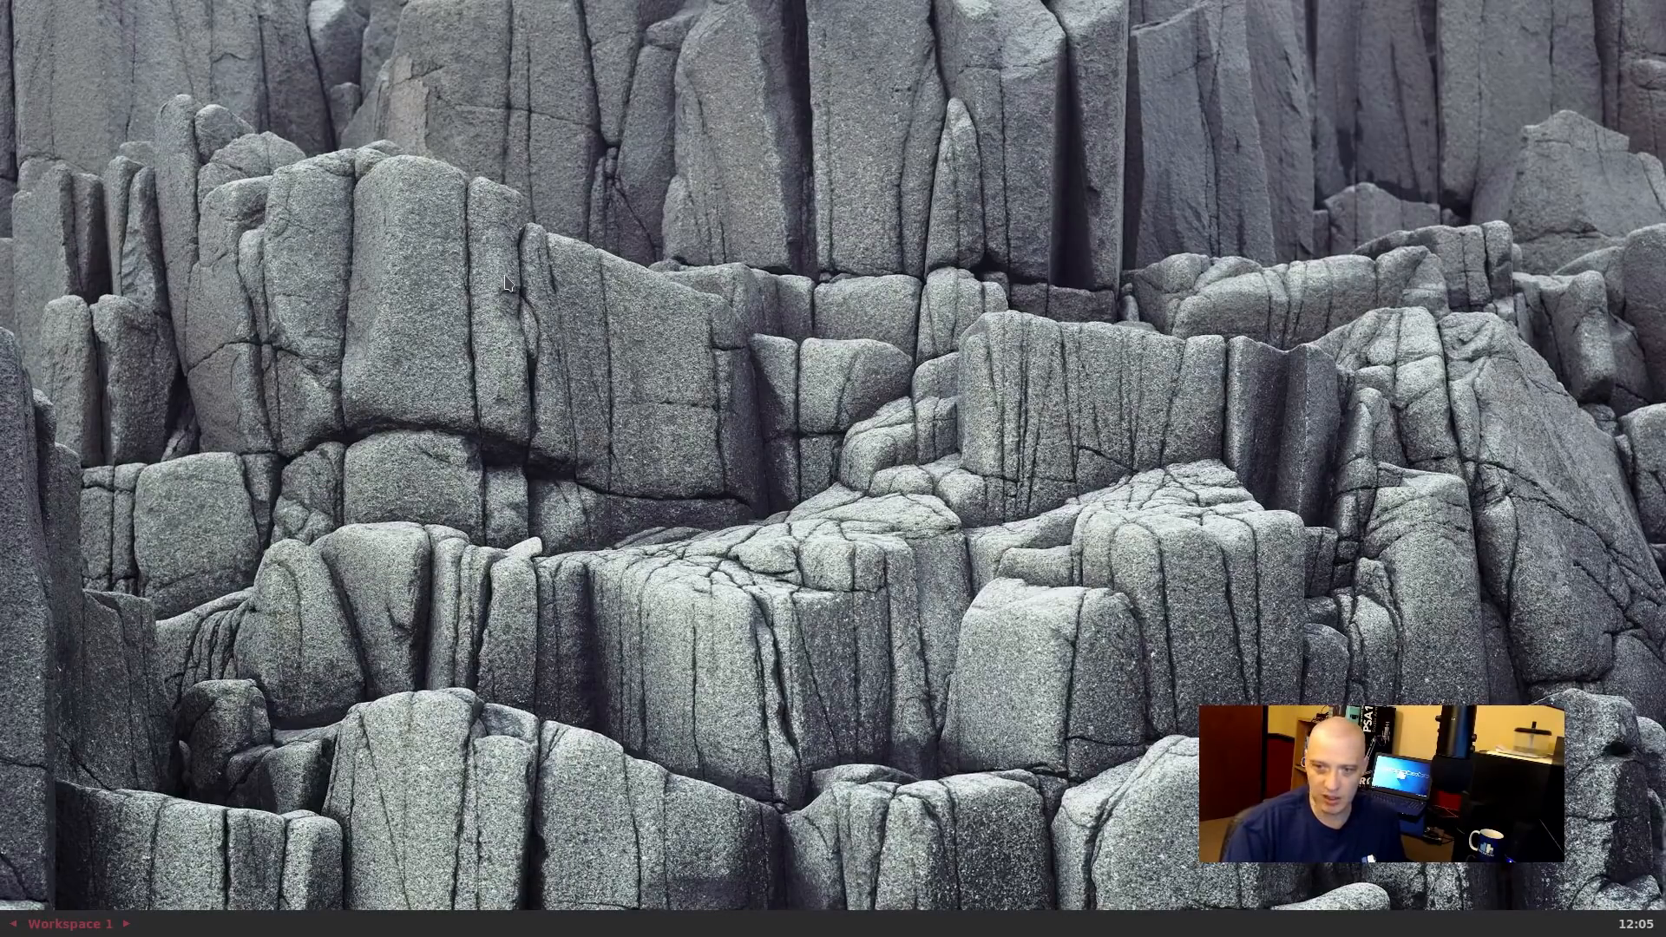
{"action": "right_click", "coordinate": [472, 280]}
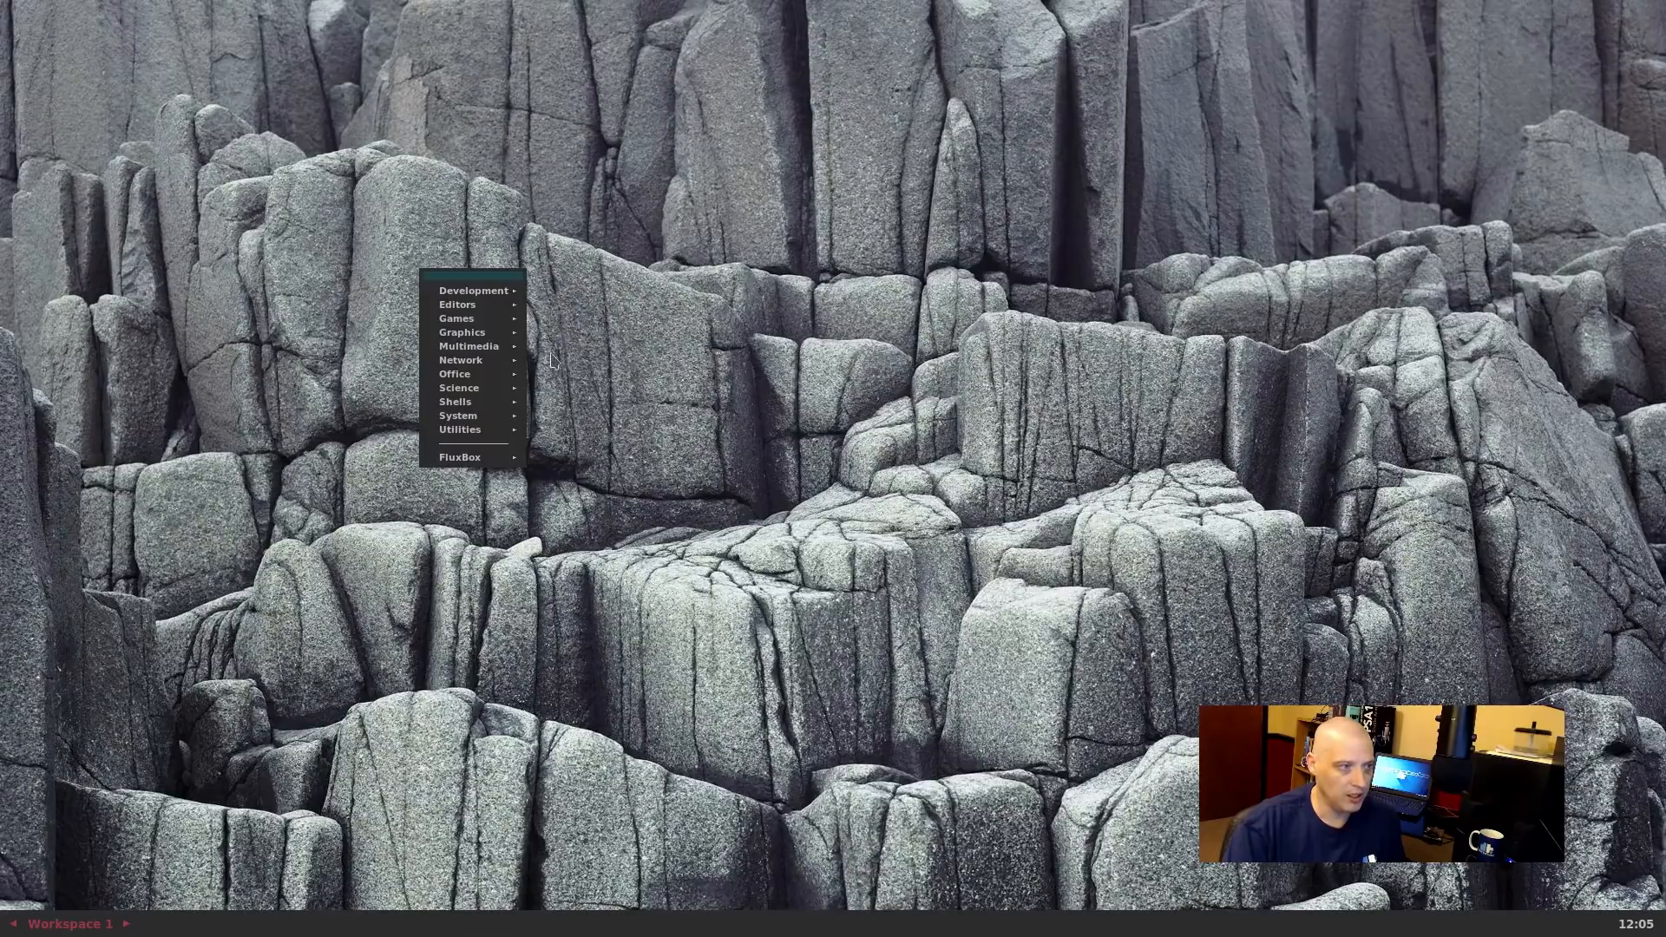
{"action": "mouse_move", "coordinate": [520, 430]}
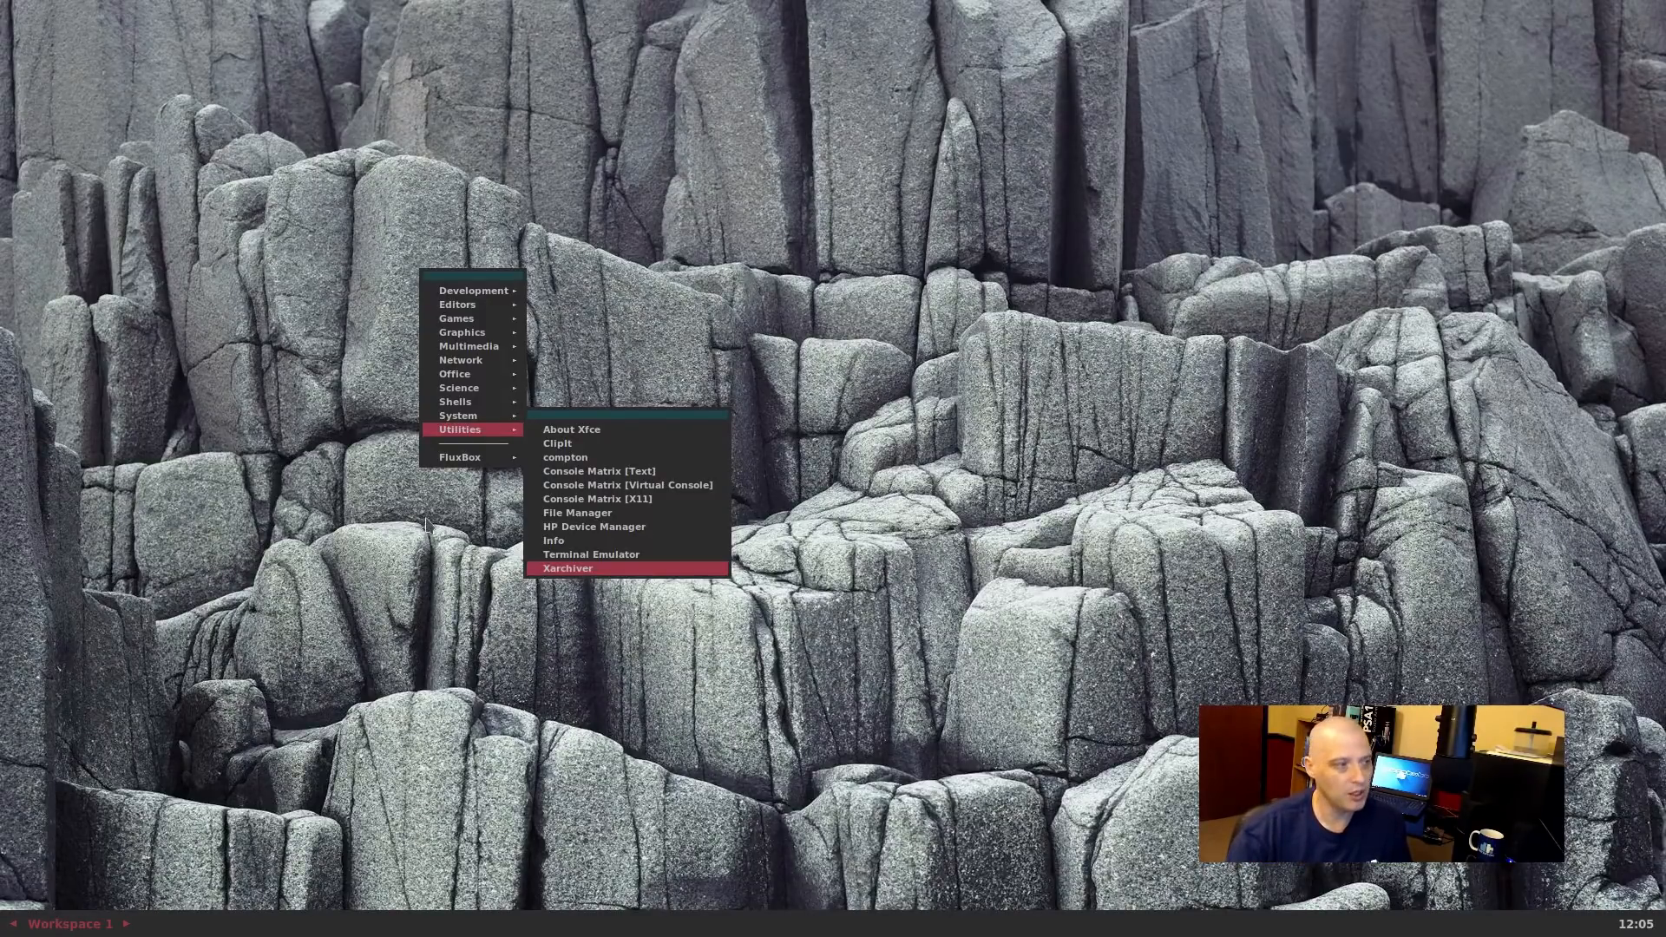
{"action": "left_click", "coordinate": [464, 556]}
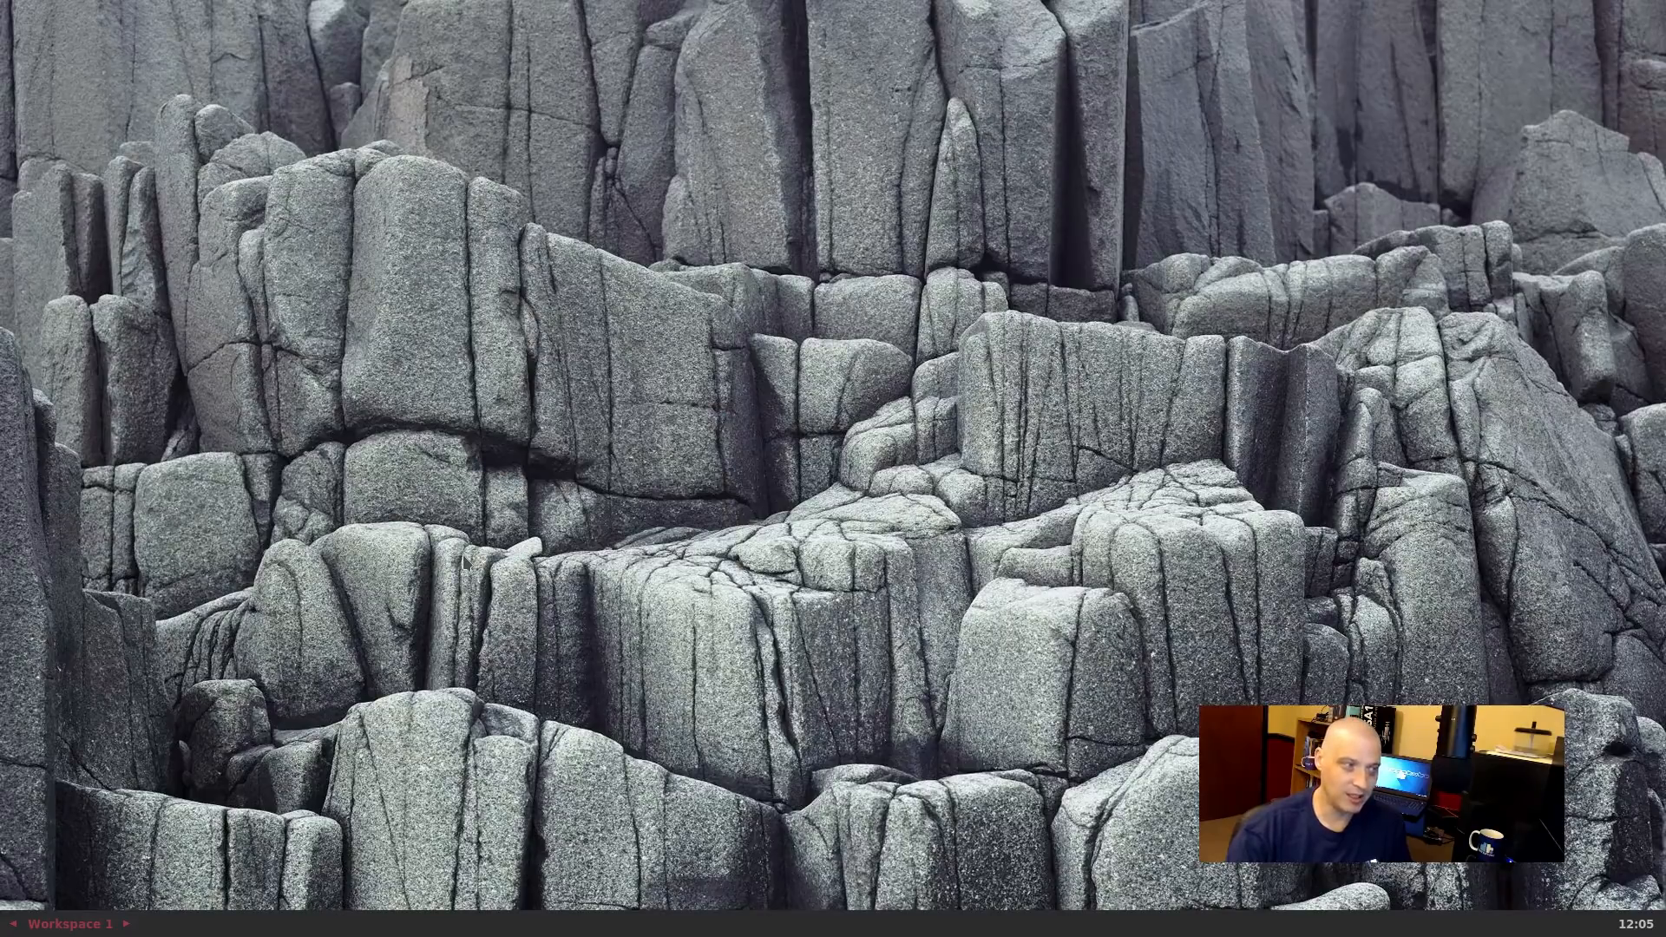